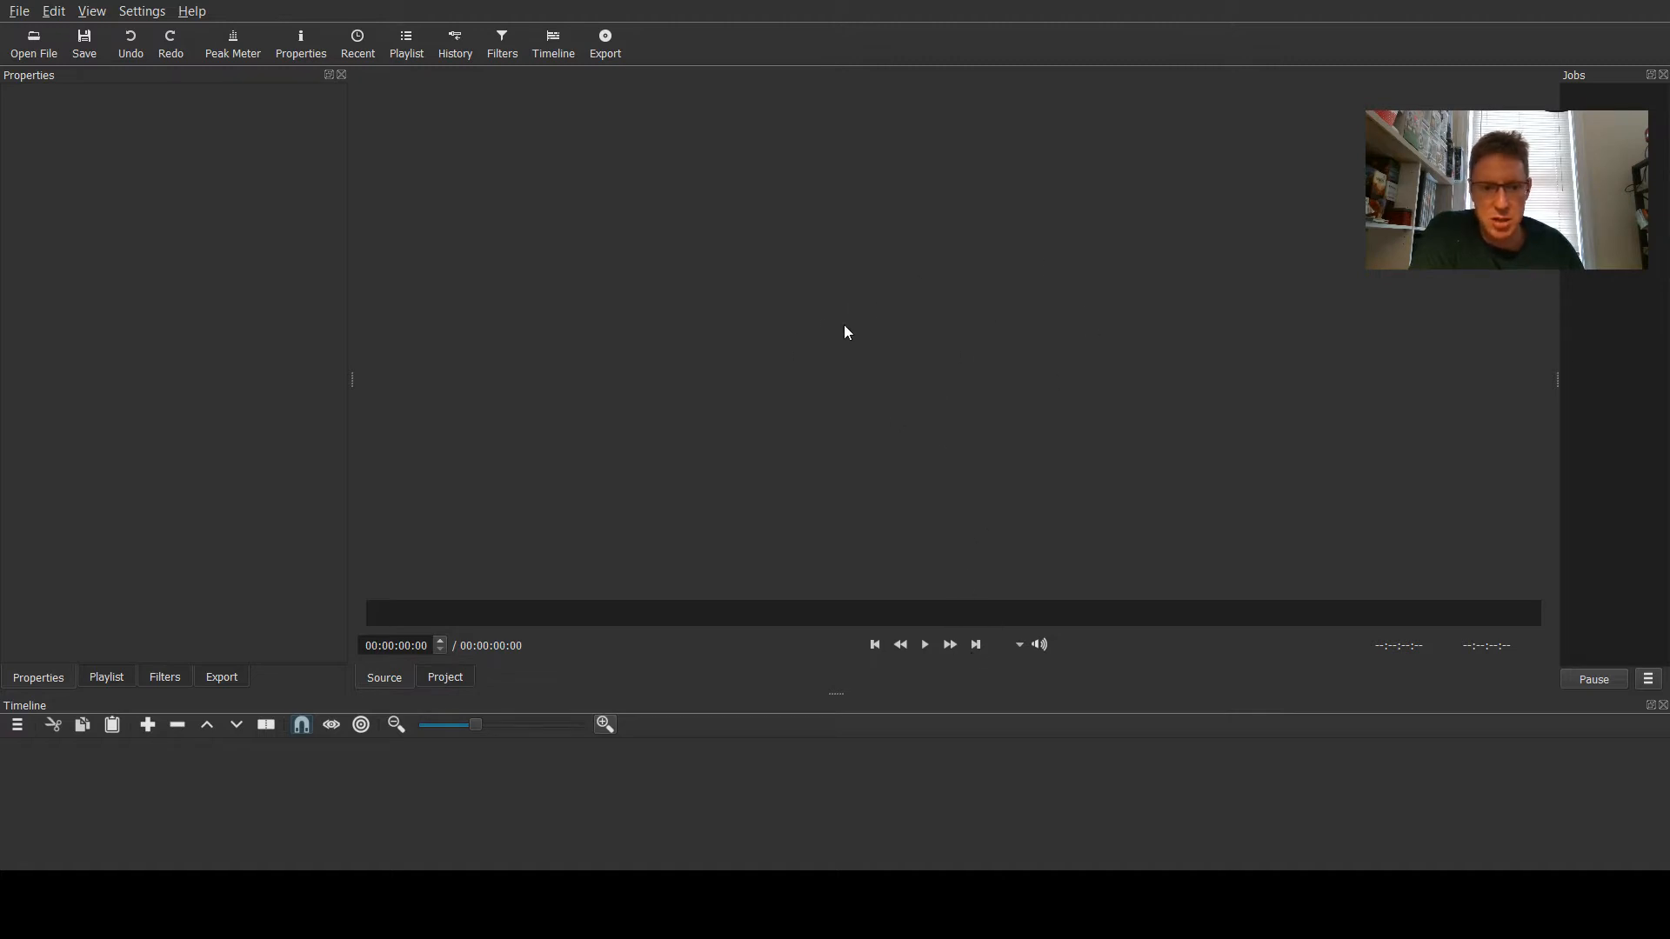
- Enlarge the timeline panel by moving the divider between the player and the timeline upward
drag(827, 693, 833, 328)
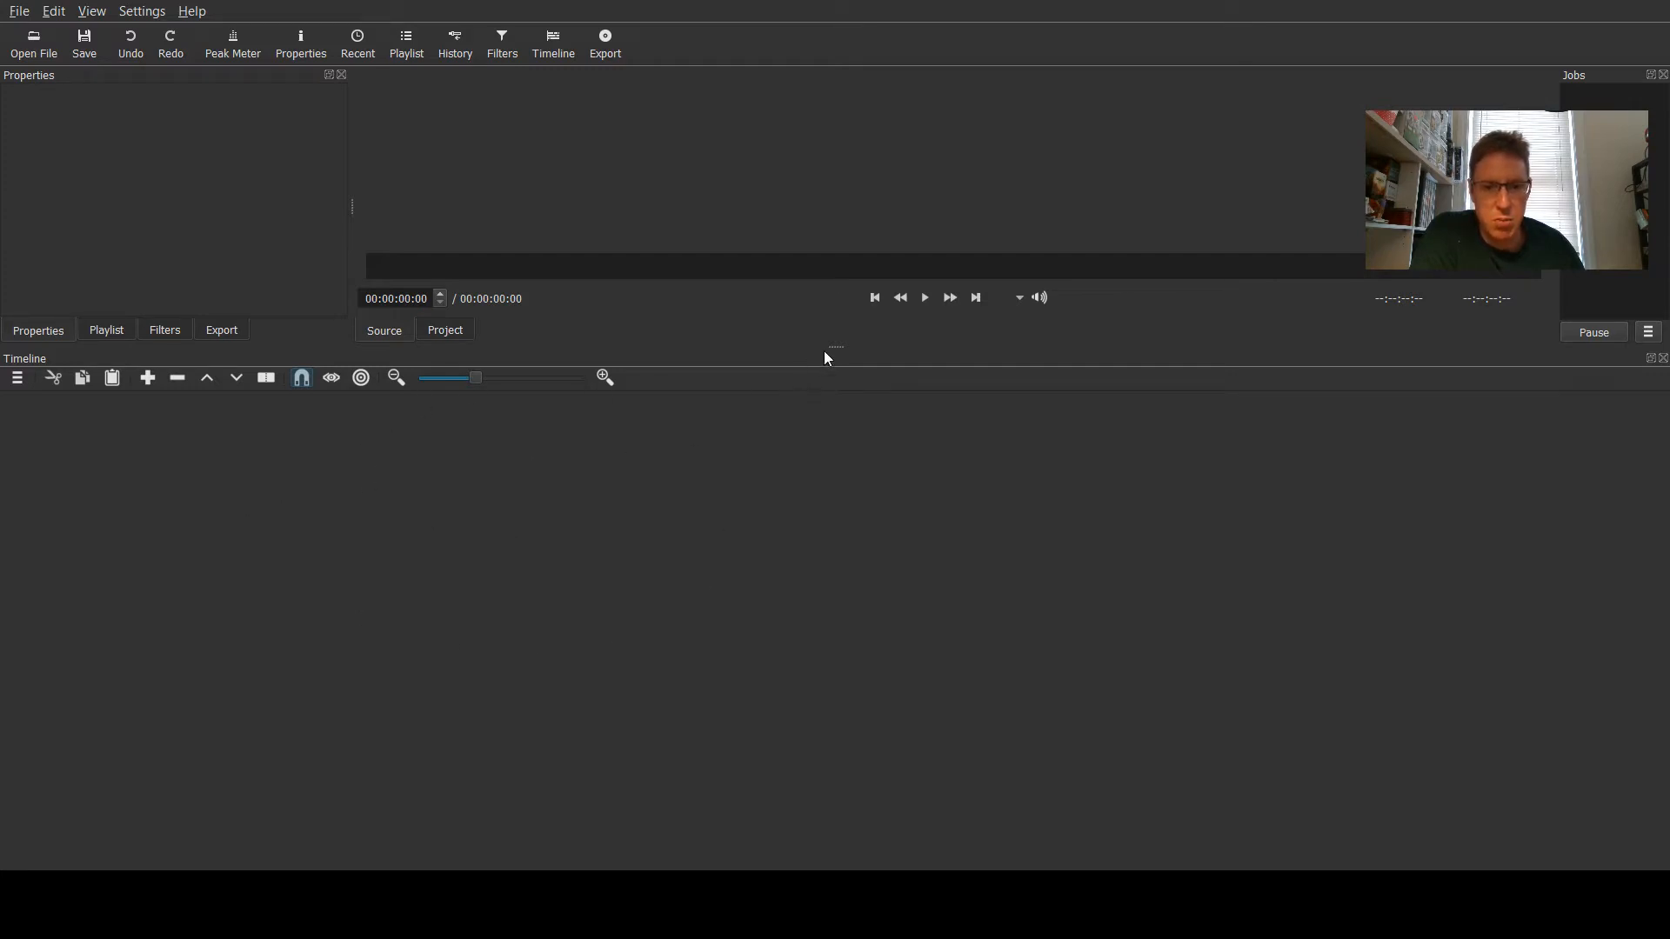
drag(824, 352, 861, 507)
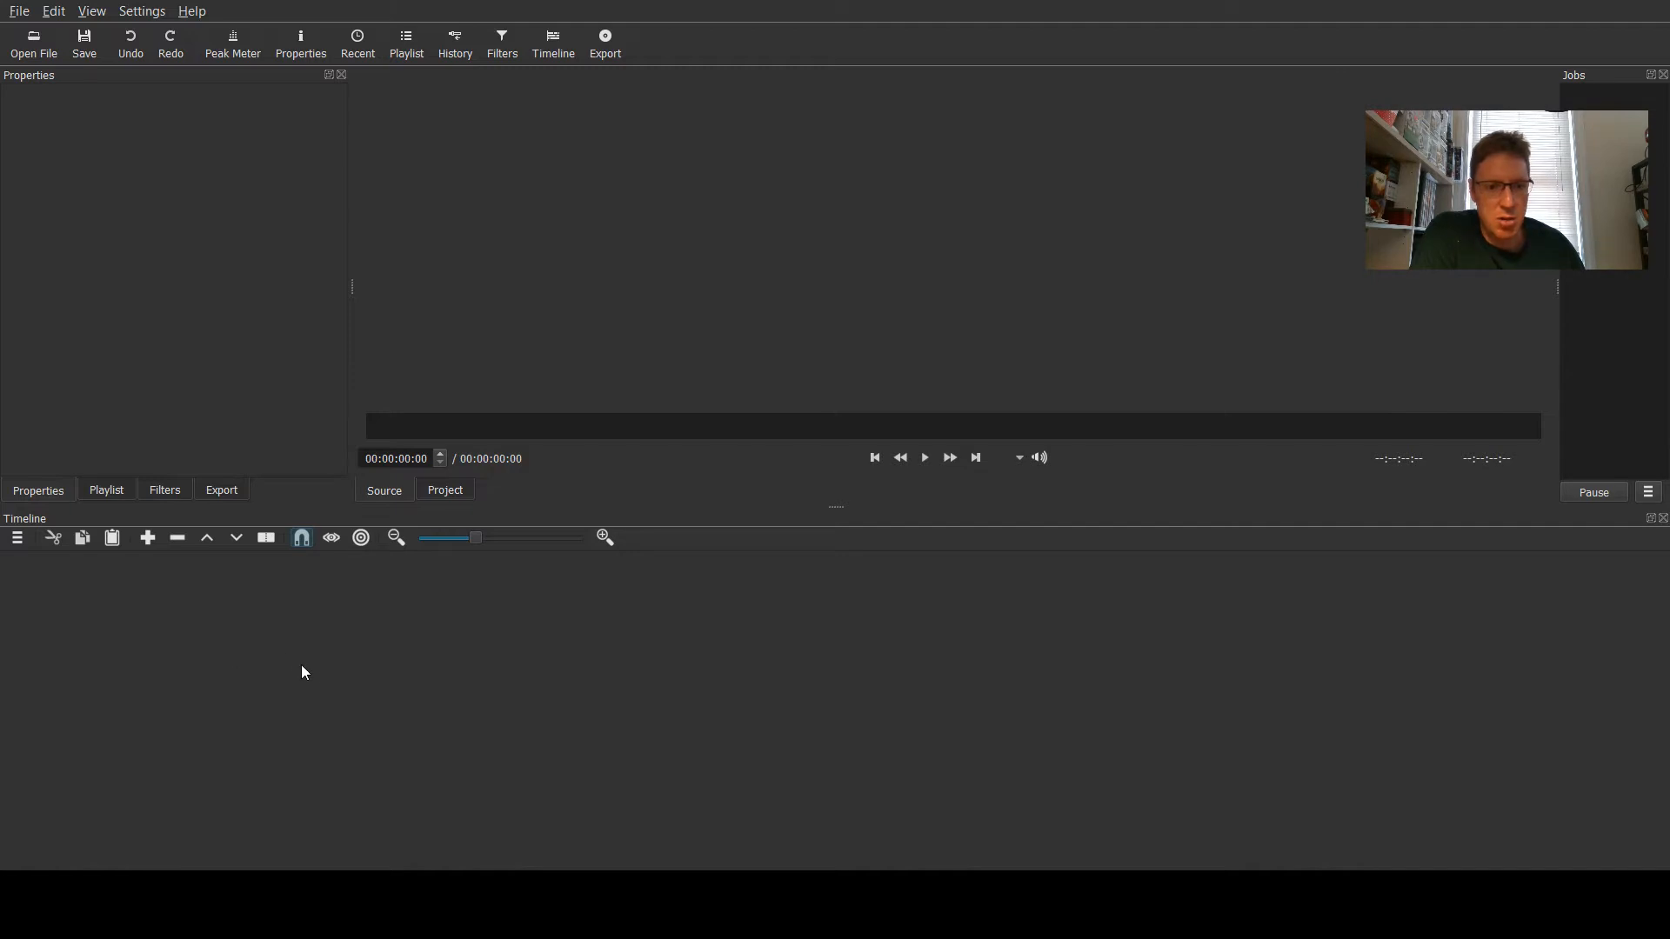
drag(840, 507, 859, 645)
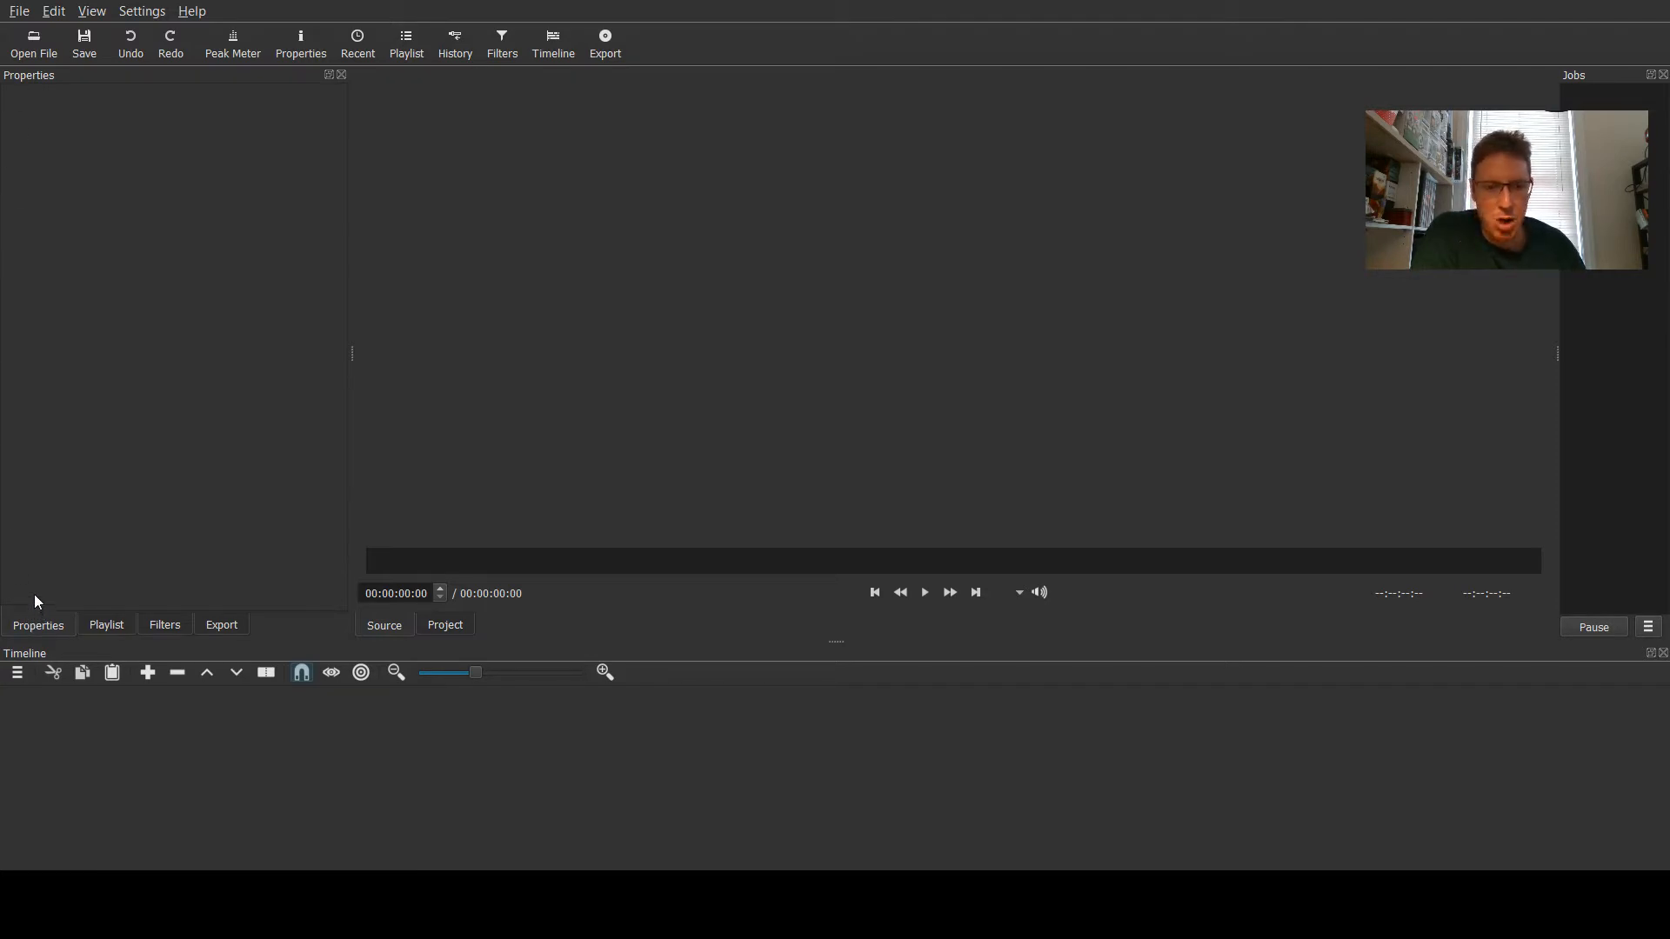
- Browse the Playlist, Filters and Export panels, leaving the Export panel open
click(102, 627)
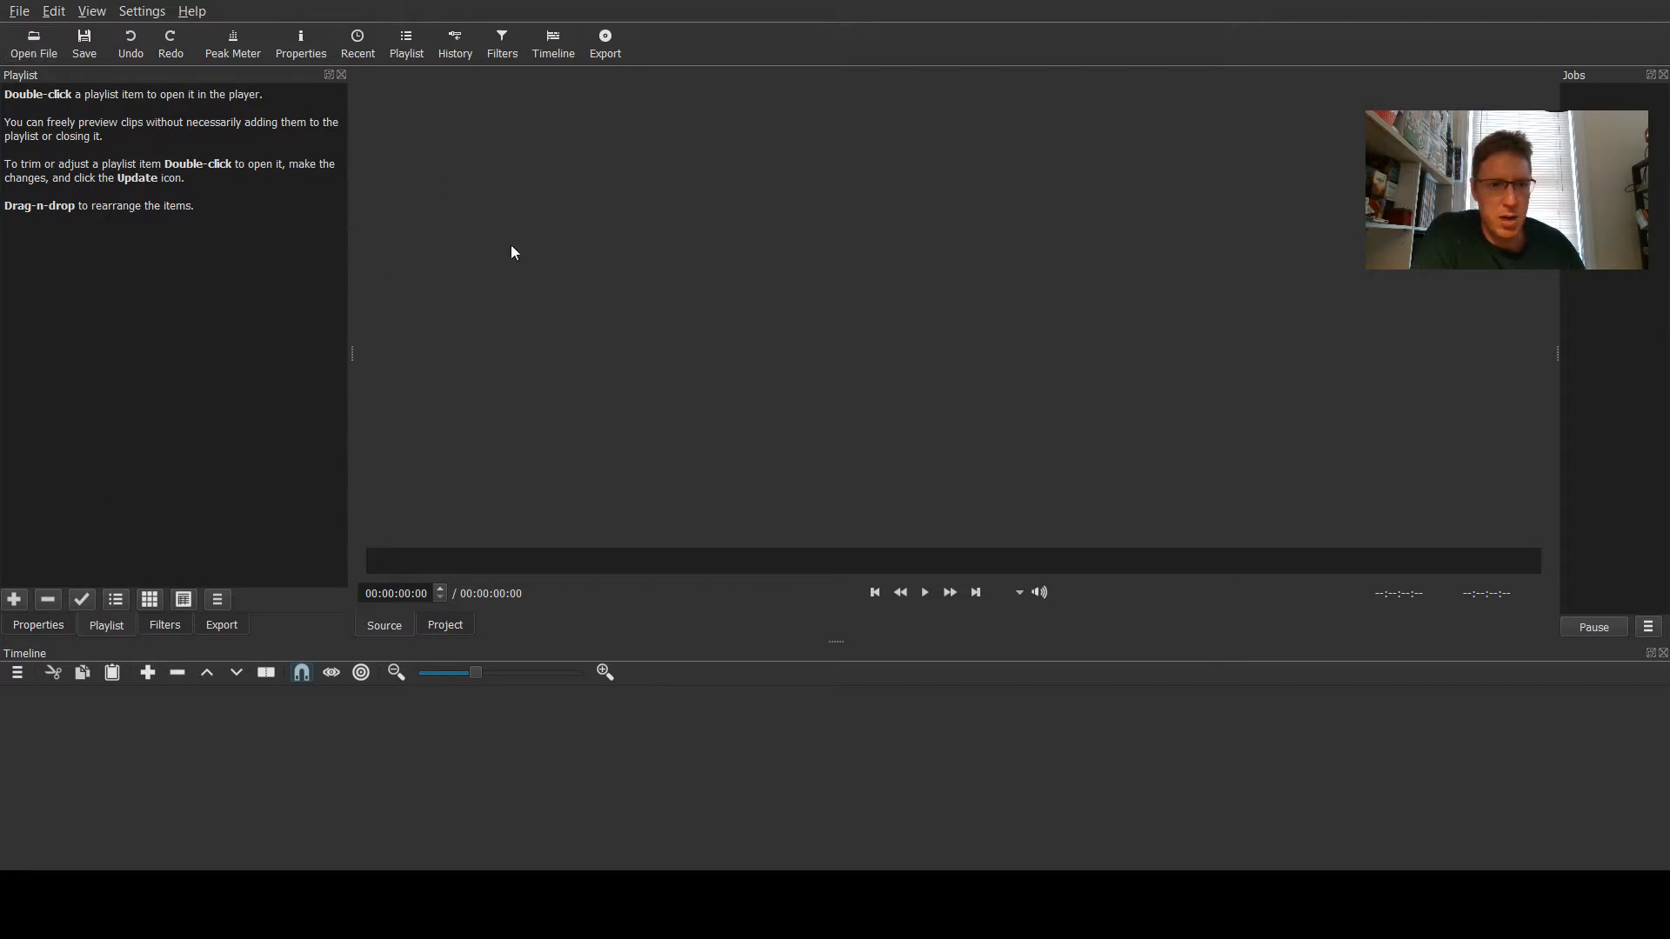
click(167, 626)
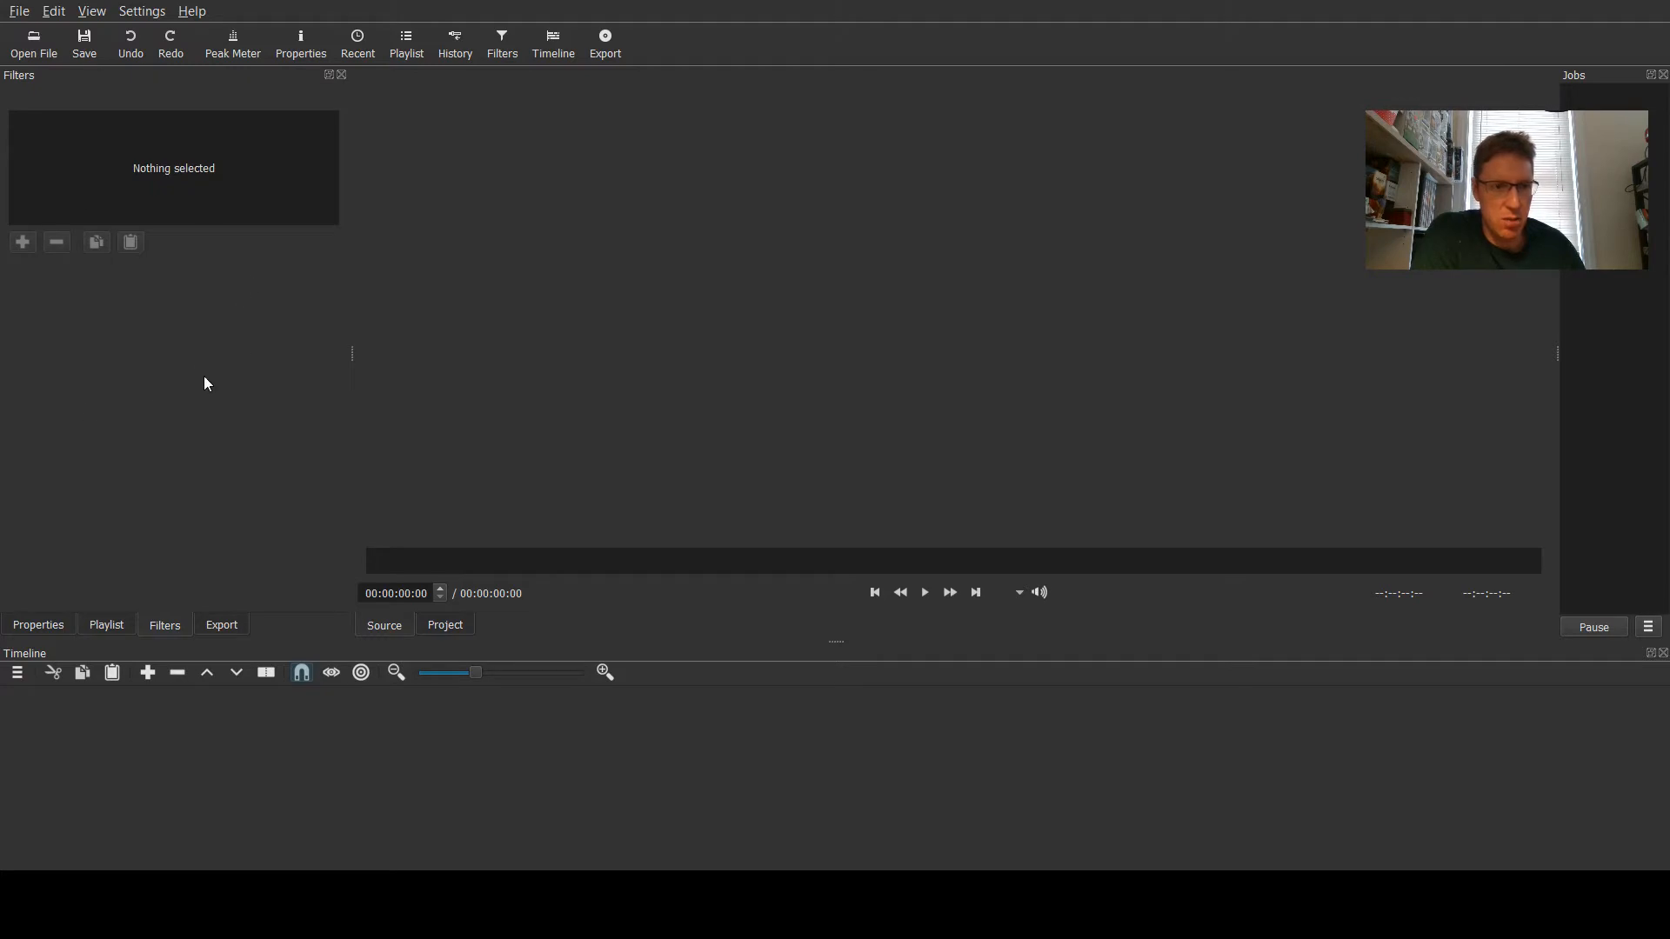
click(222, 620)
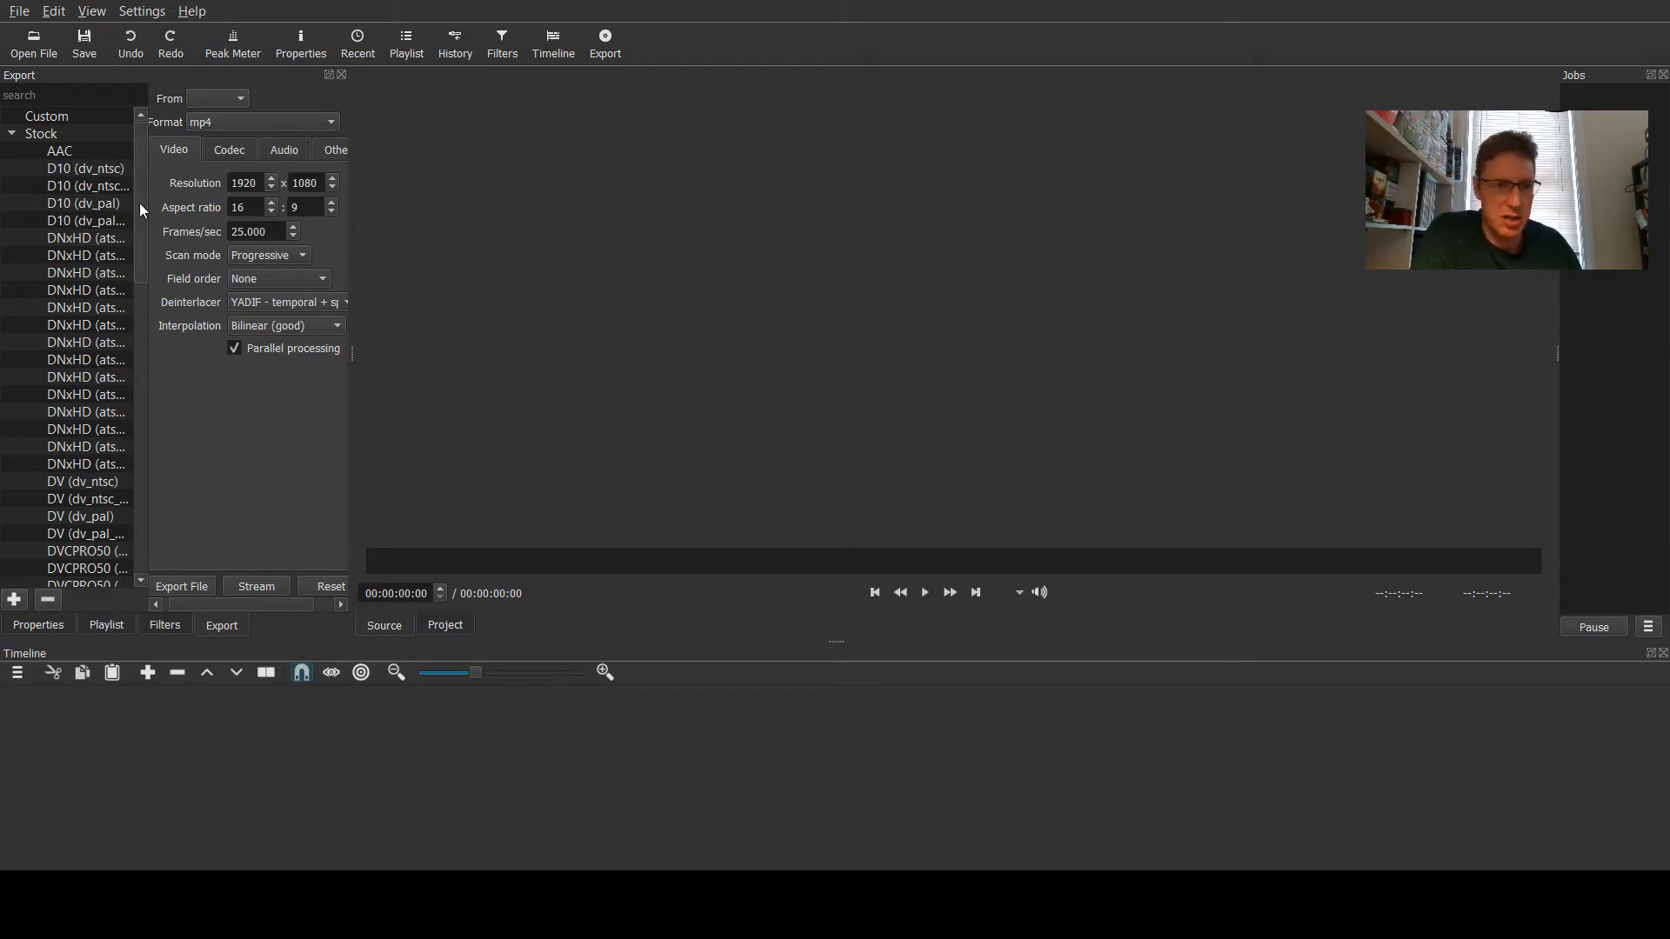
drag(138, 195, 163, 159)
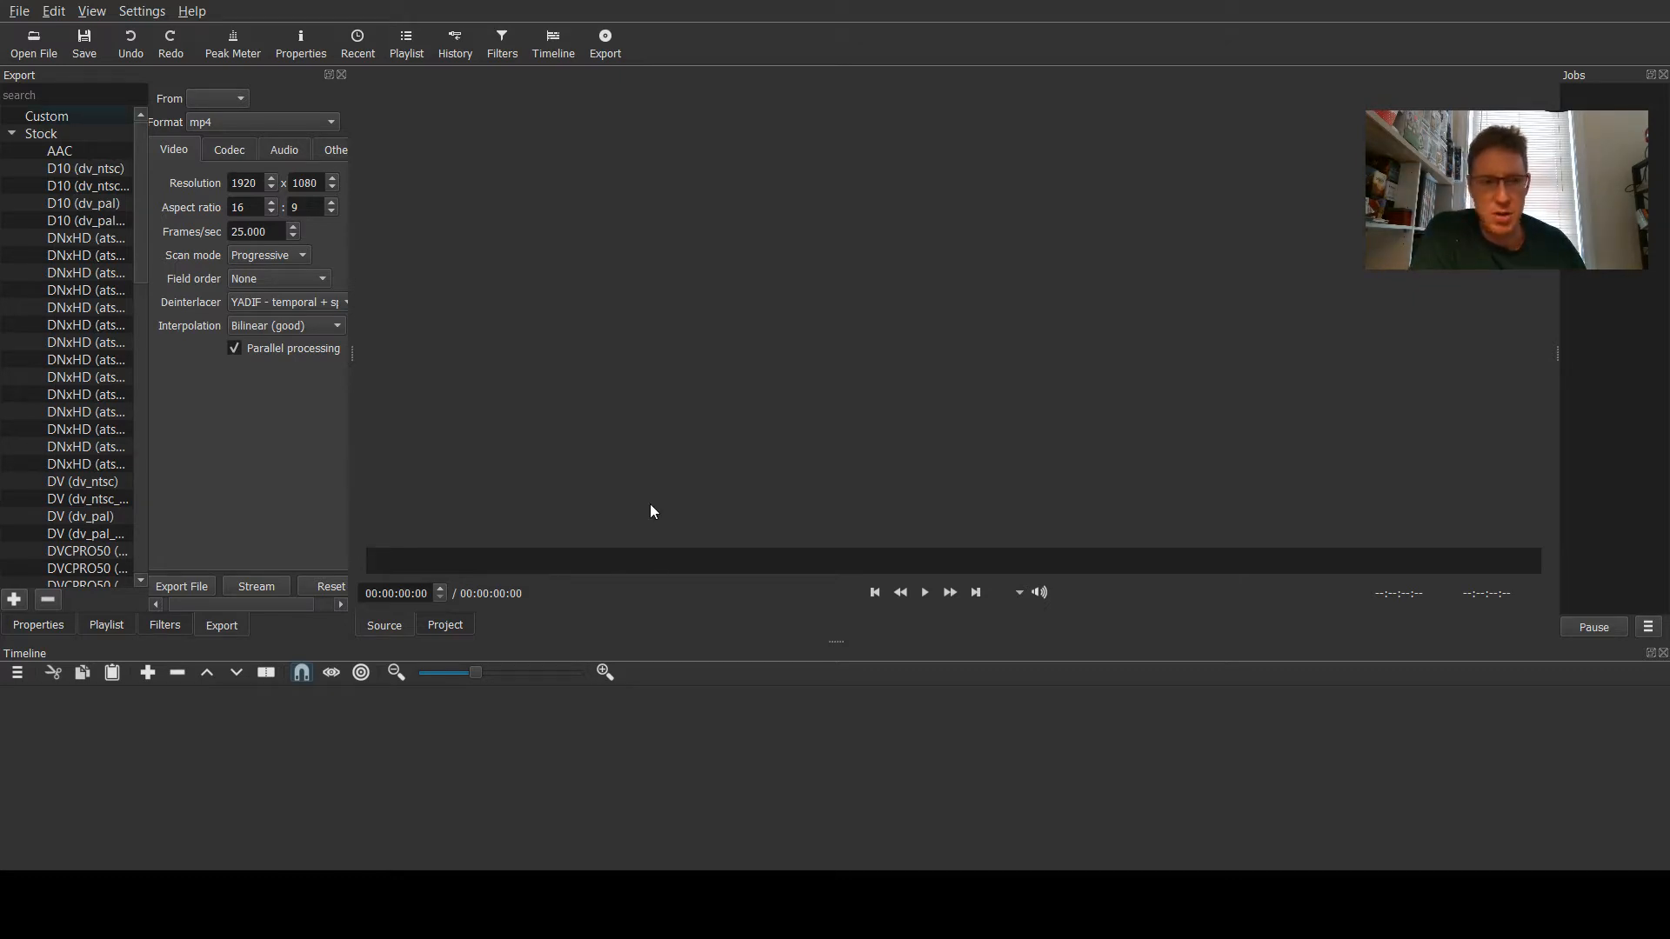
- Open the video Dylan vs Lorenzo.flv from the Videos to edit folder
click(32, 39)
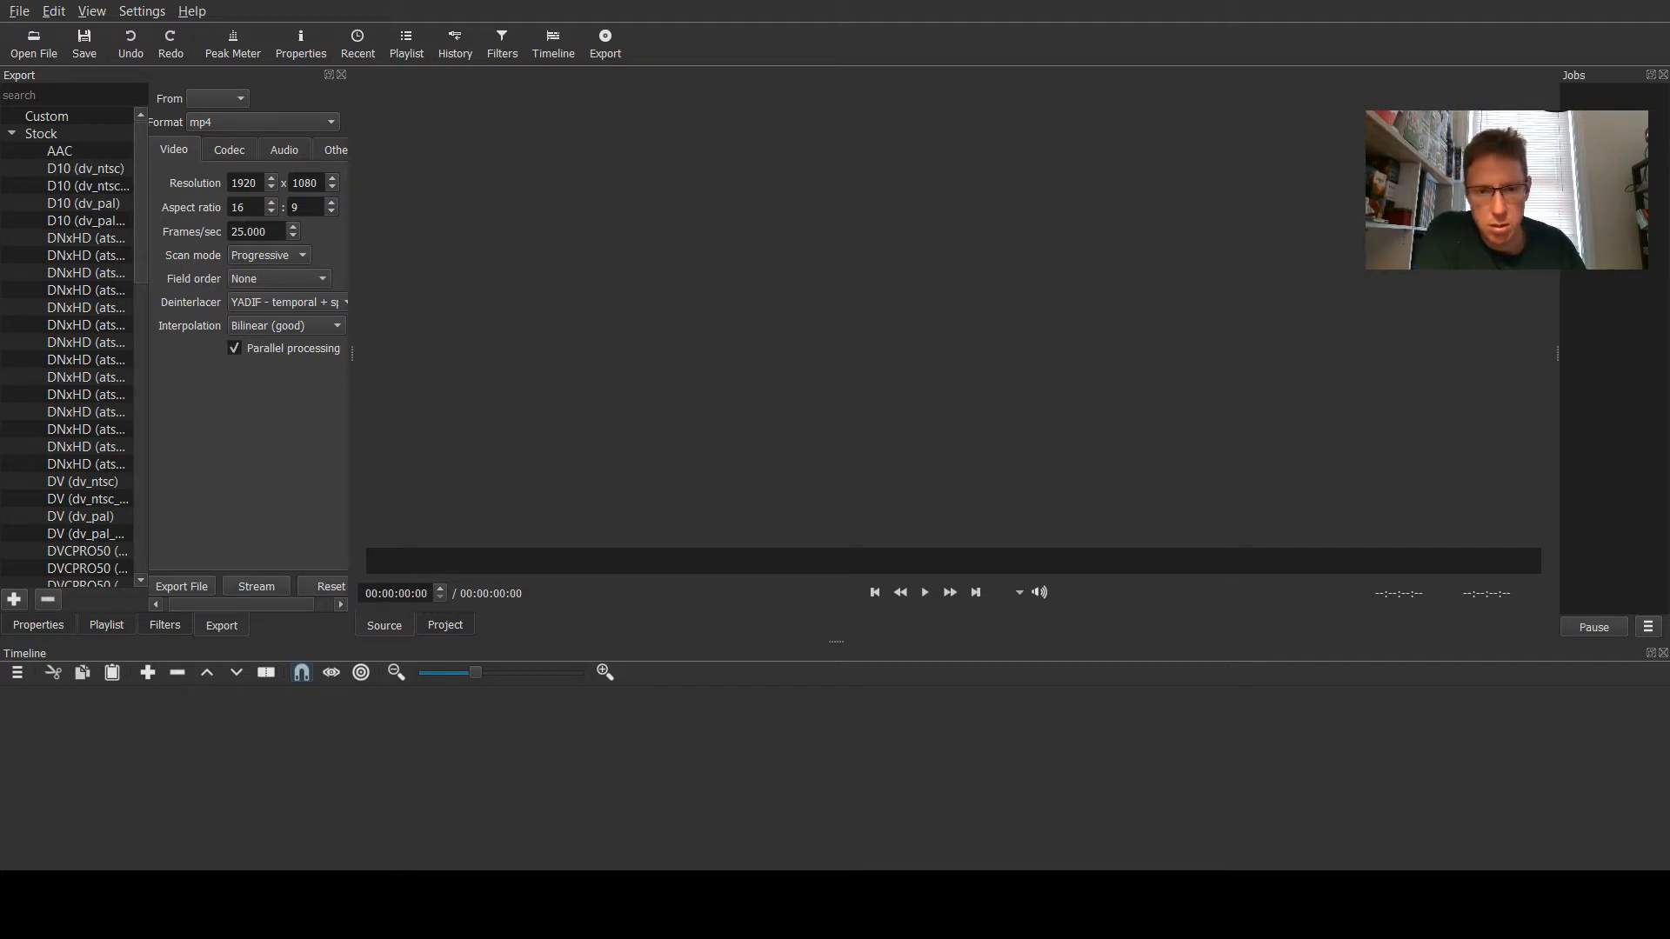
key(ctrl+o)
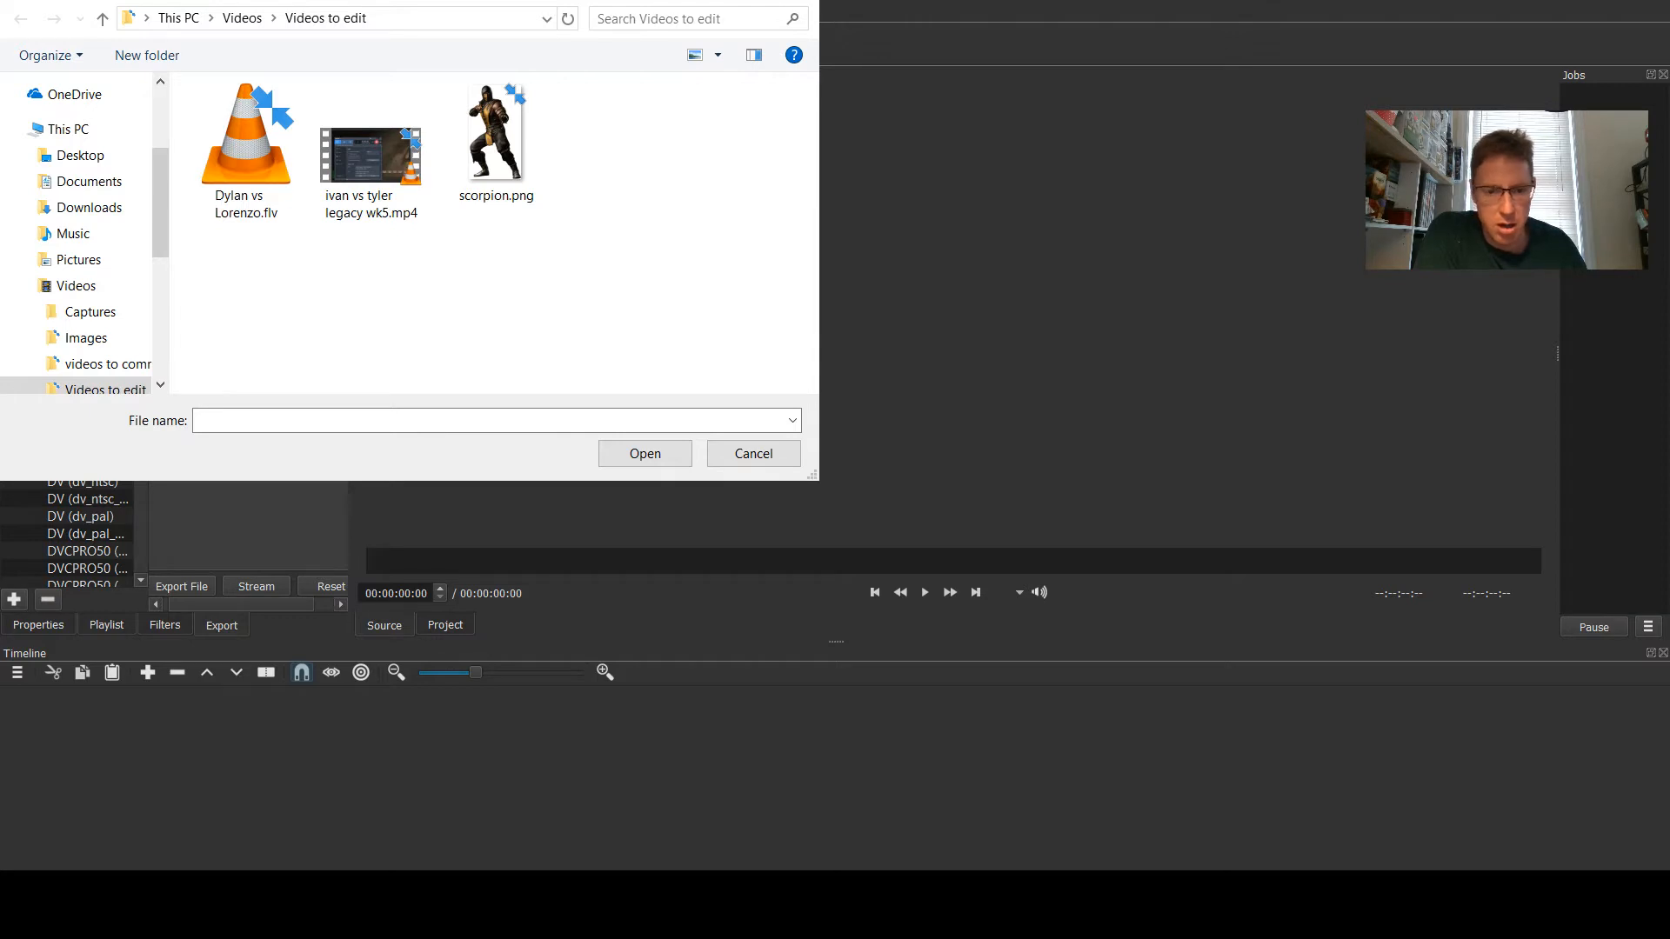
drag(408, 2, 818, 216)
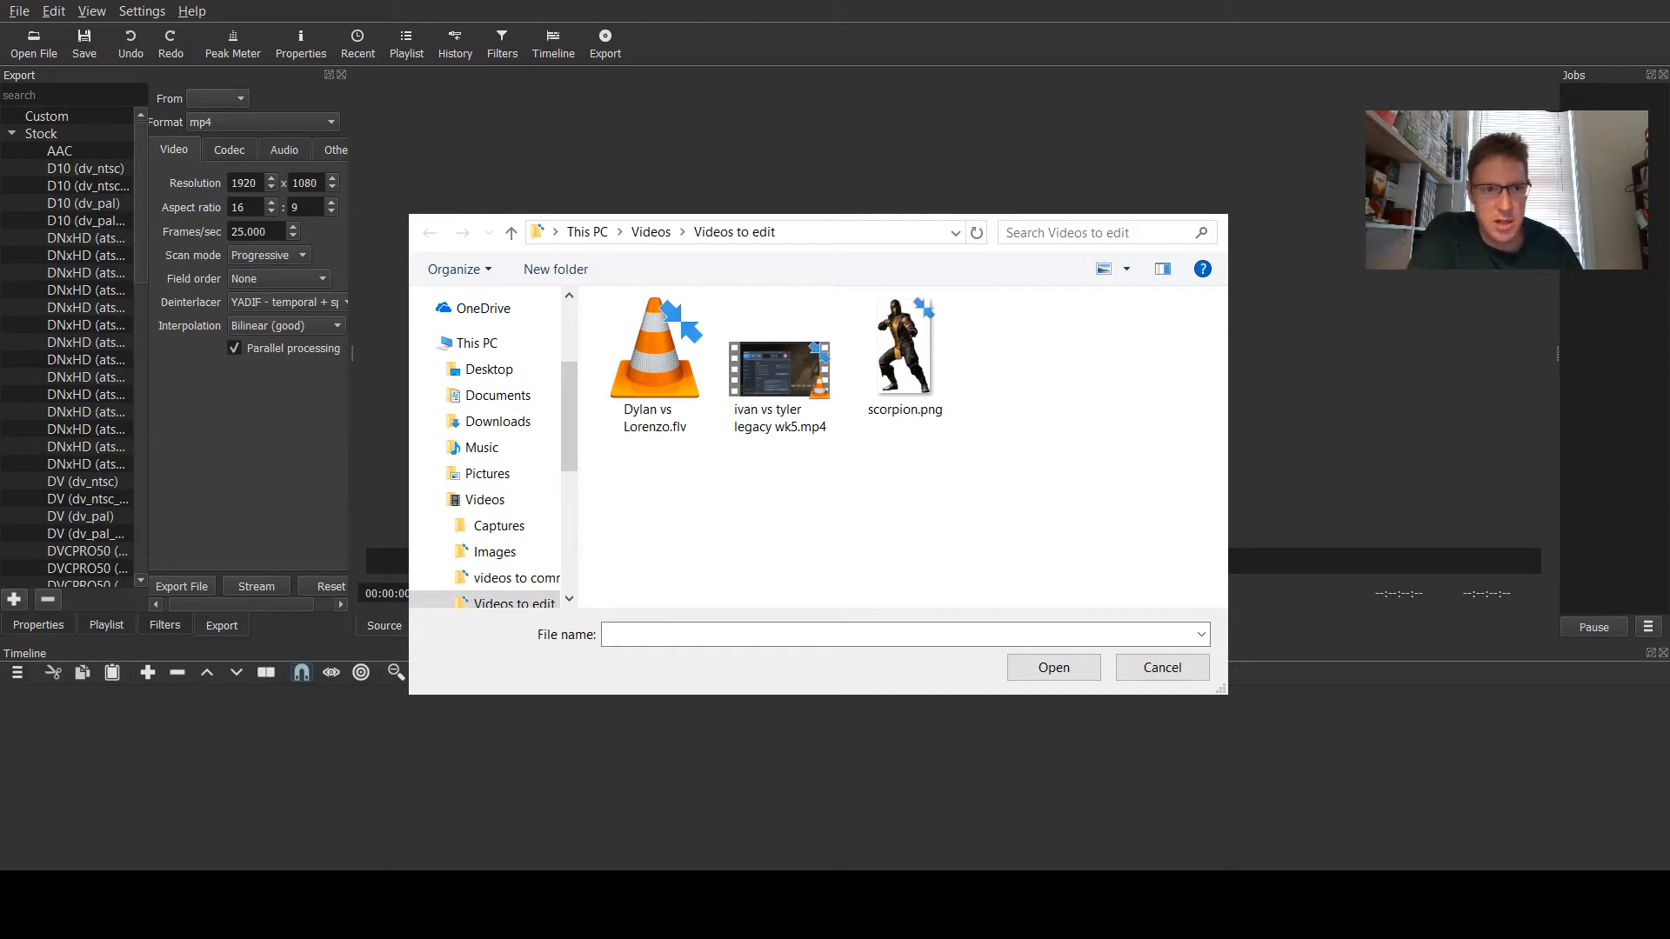
click(455, 786)
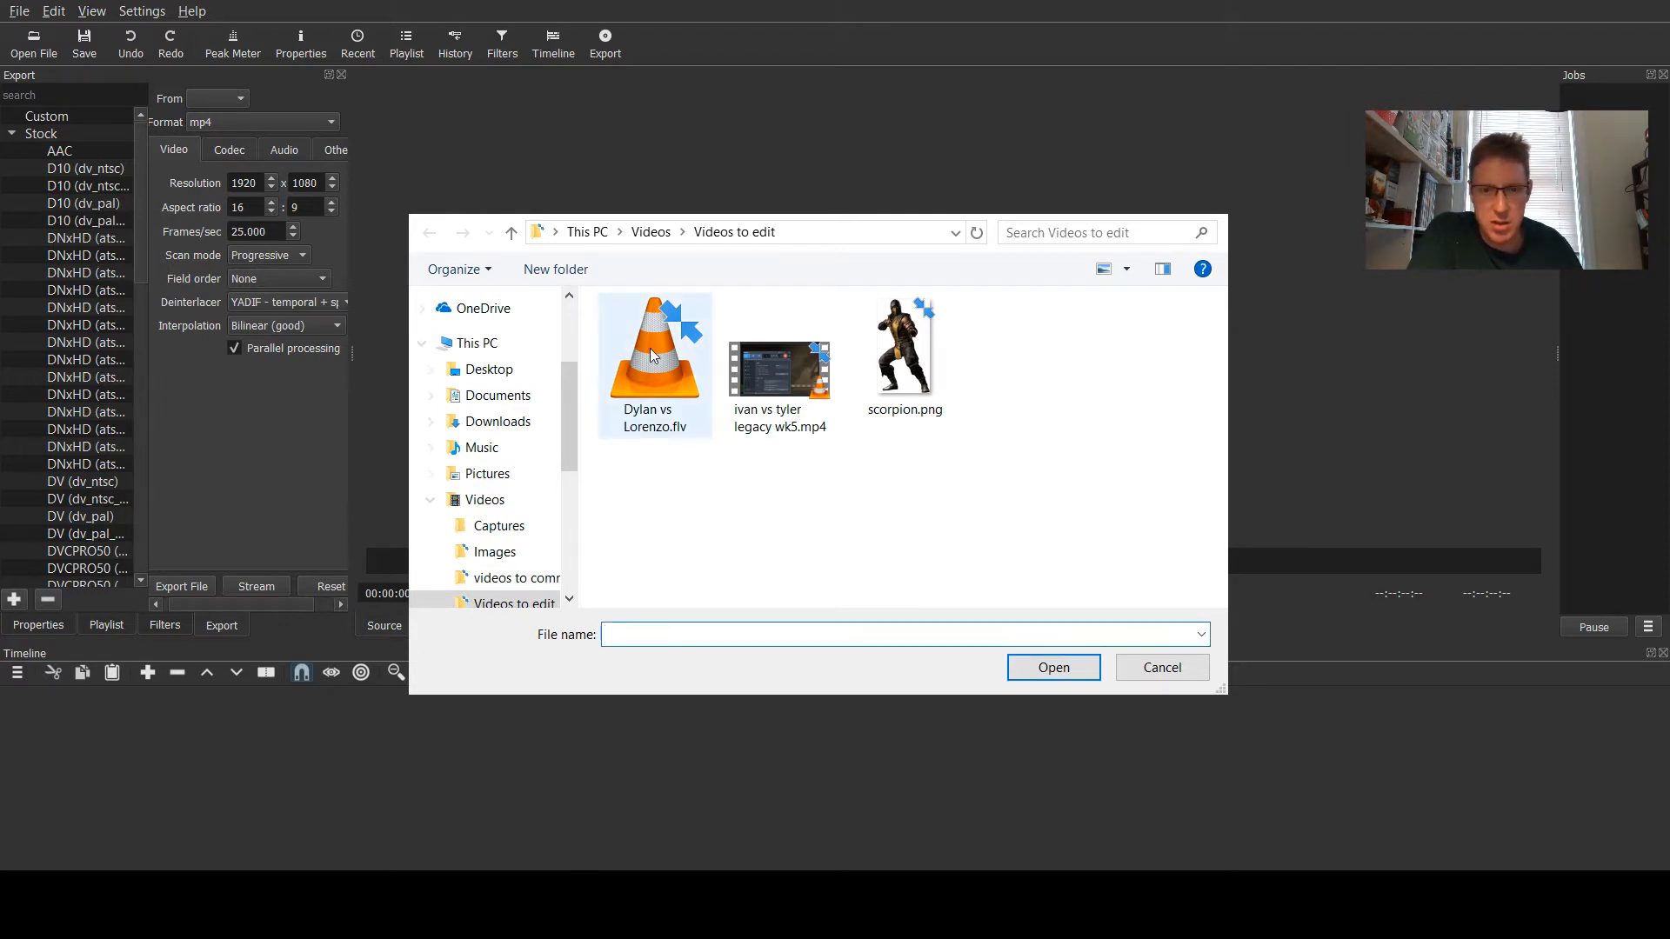
click(634, 388)
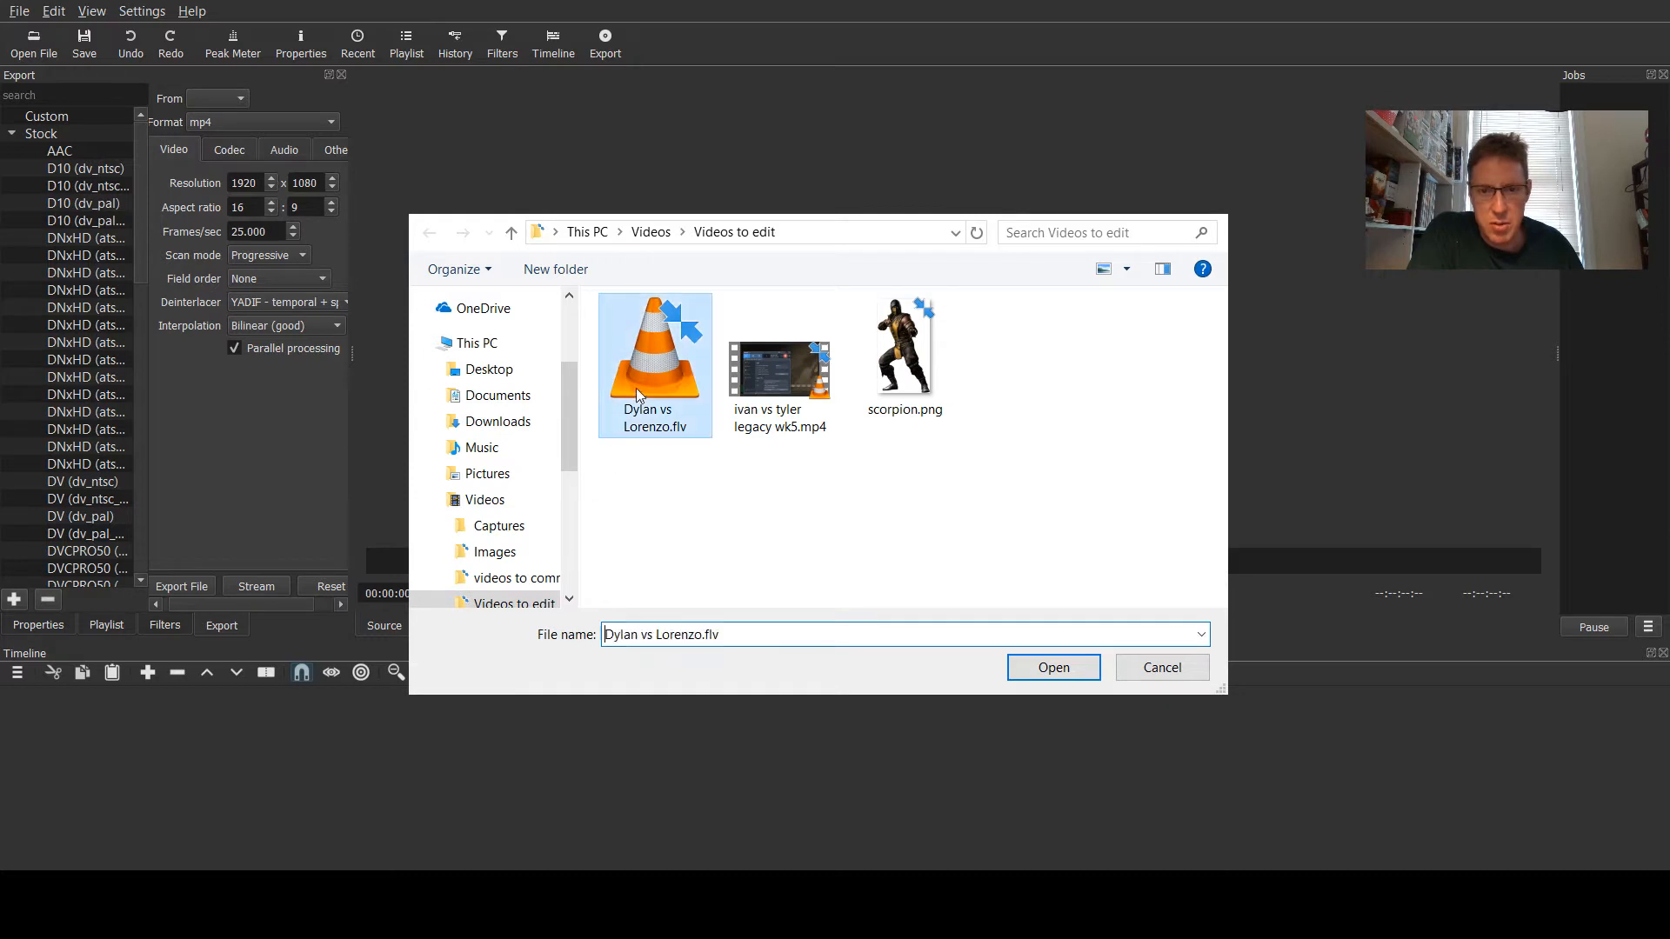
click(1050, 671)
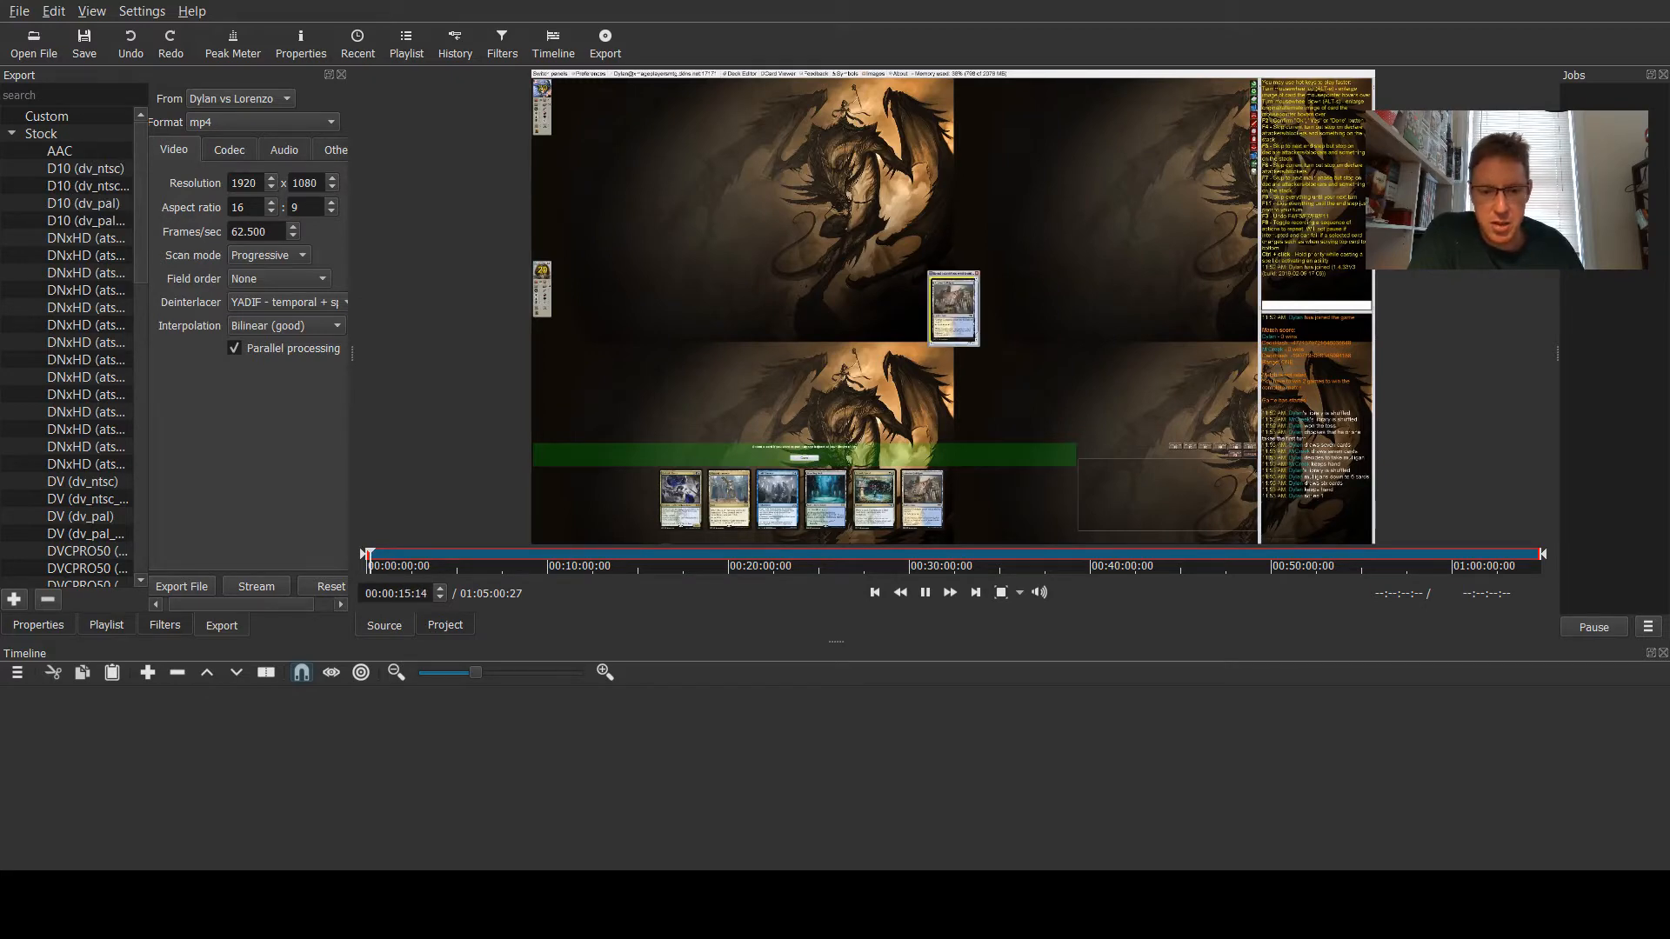
- Scrub through the source video at several points and drag it onto the timeline
click(484, 555)
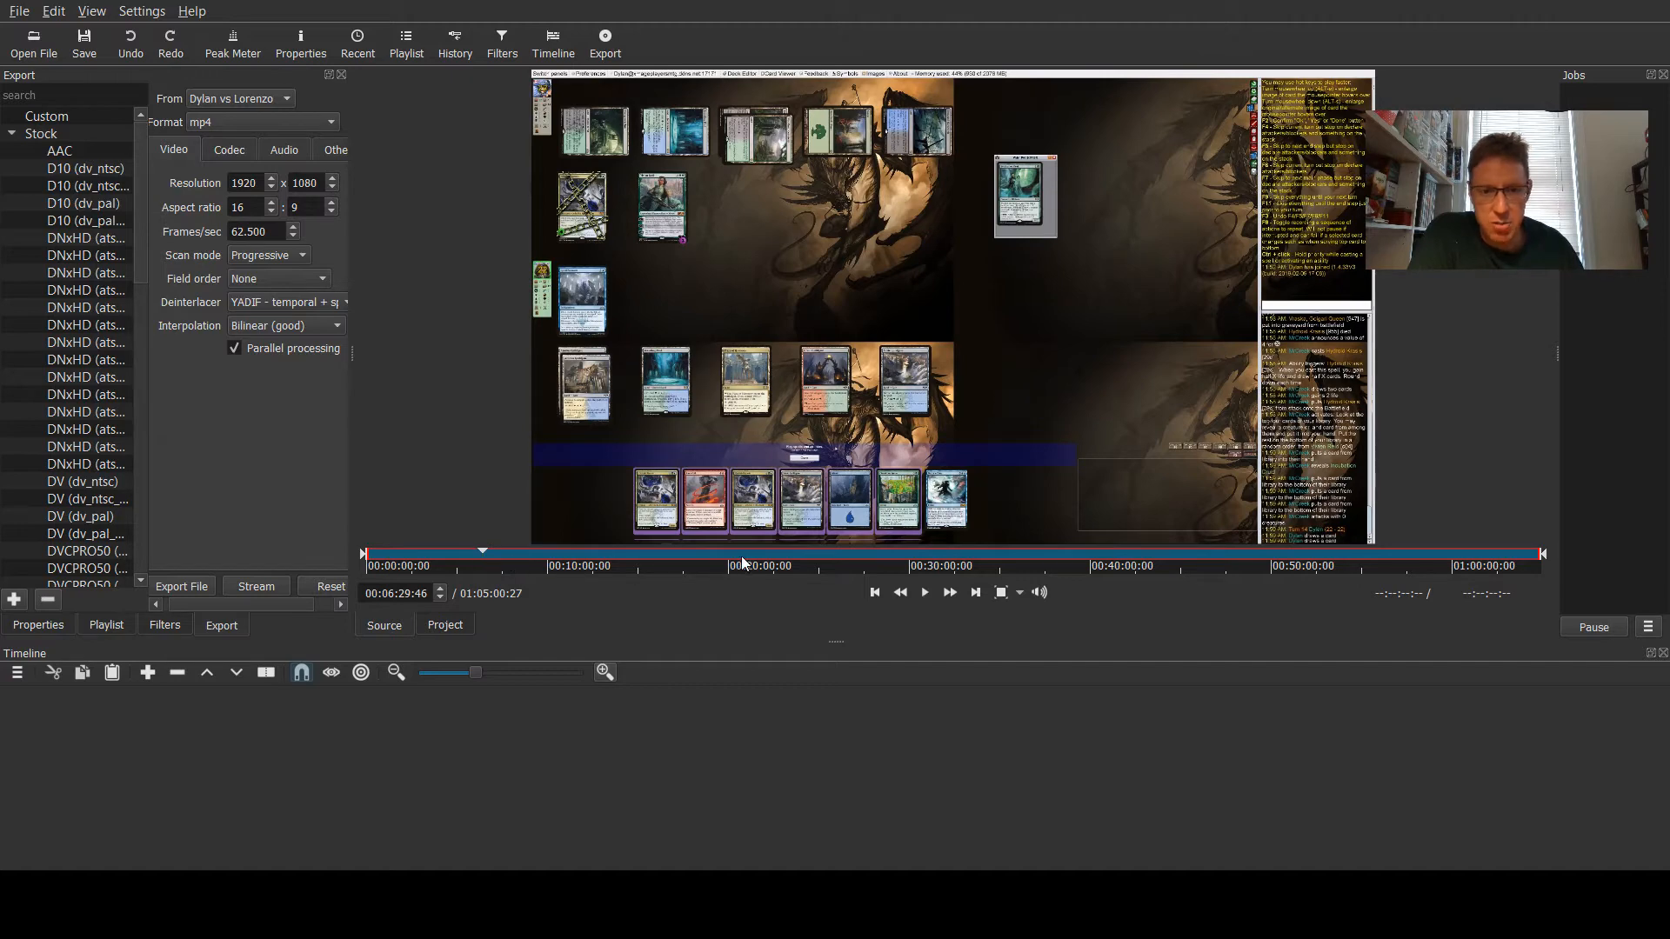
click(784, 555)
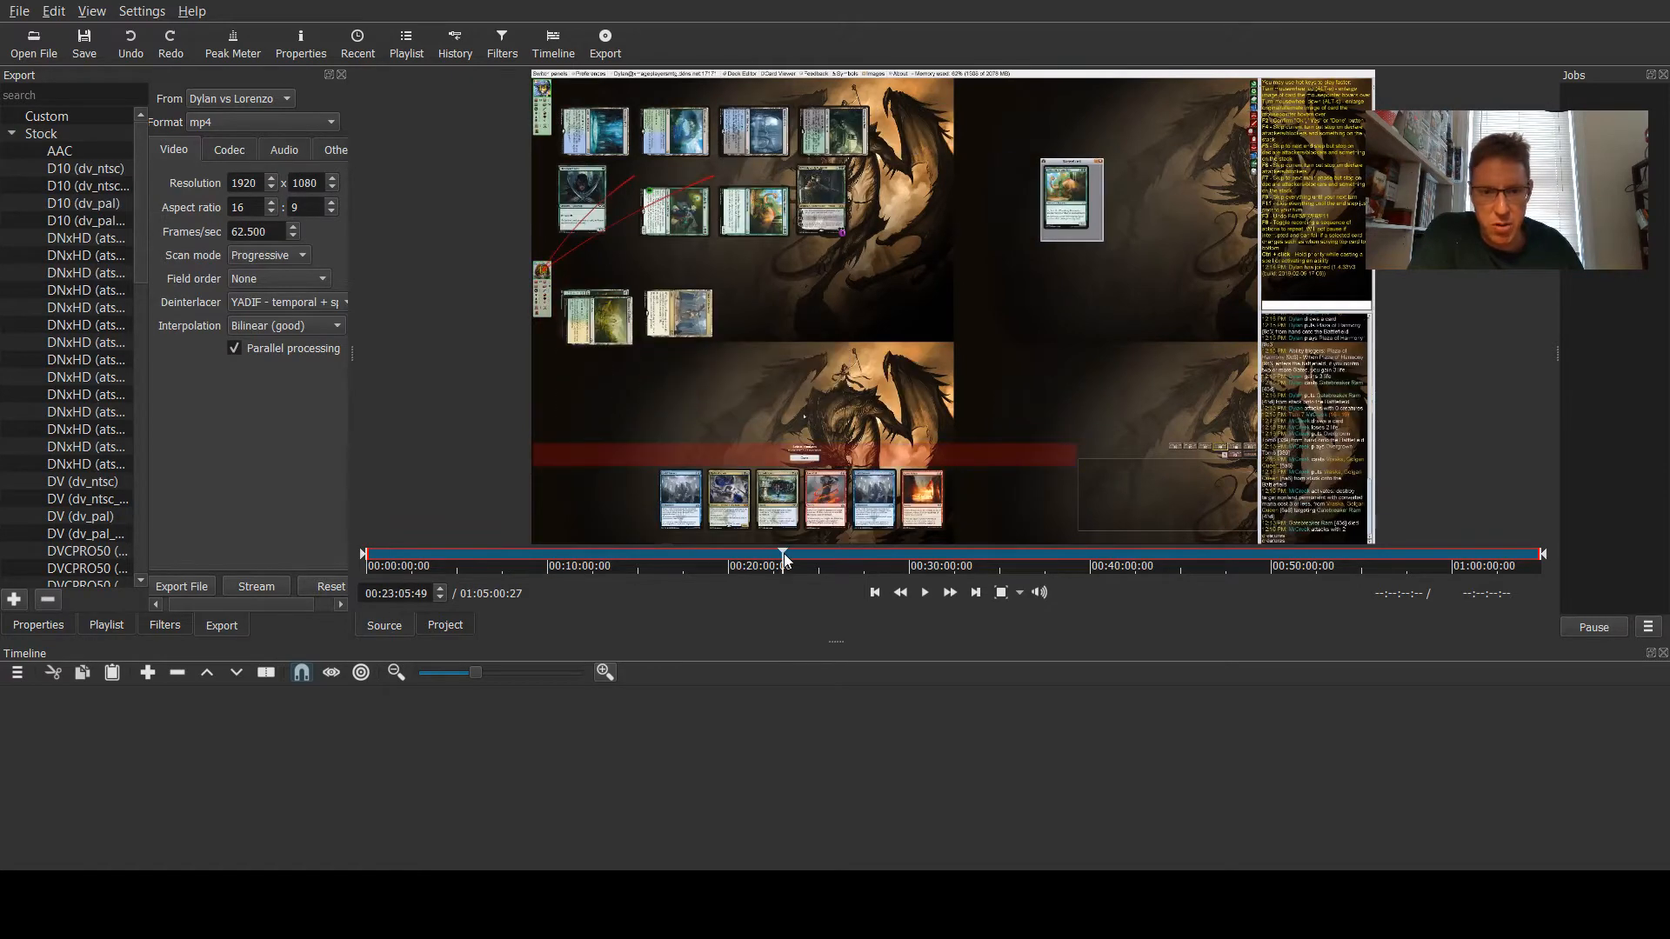
click(1001, 555)
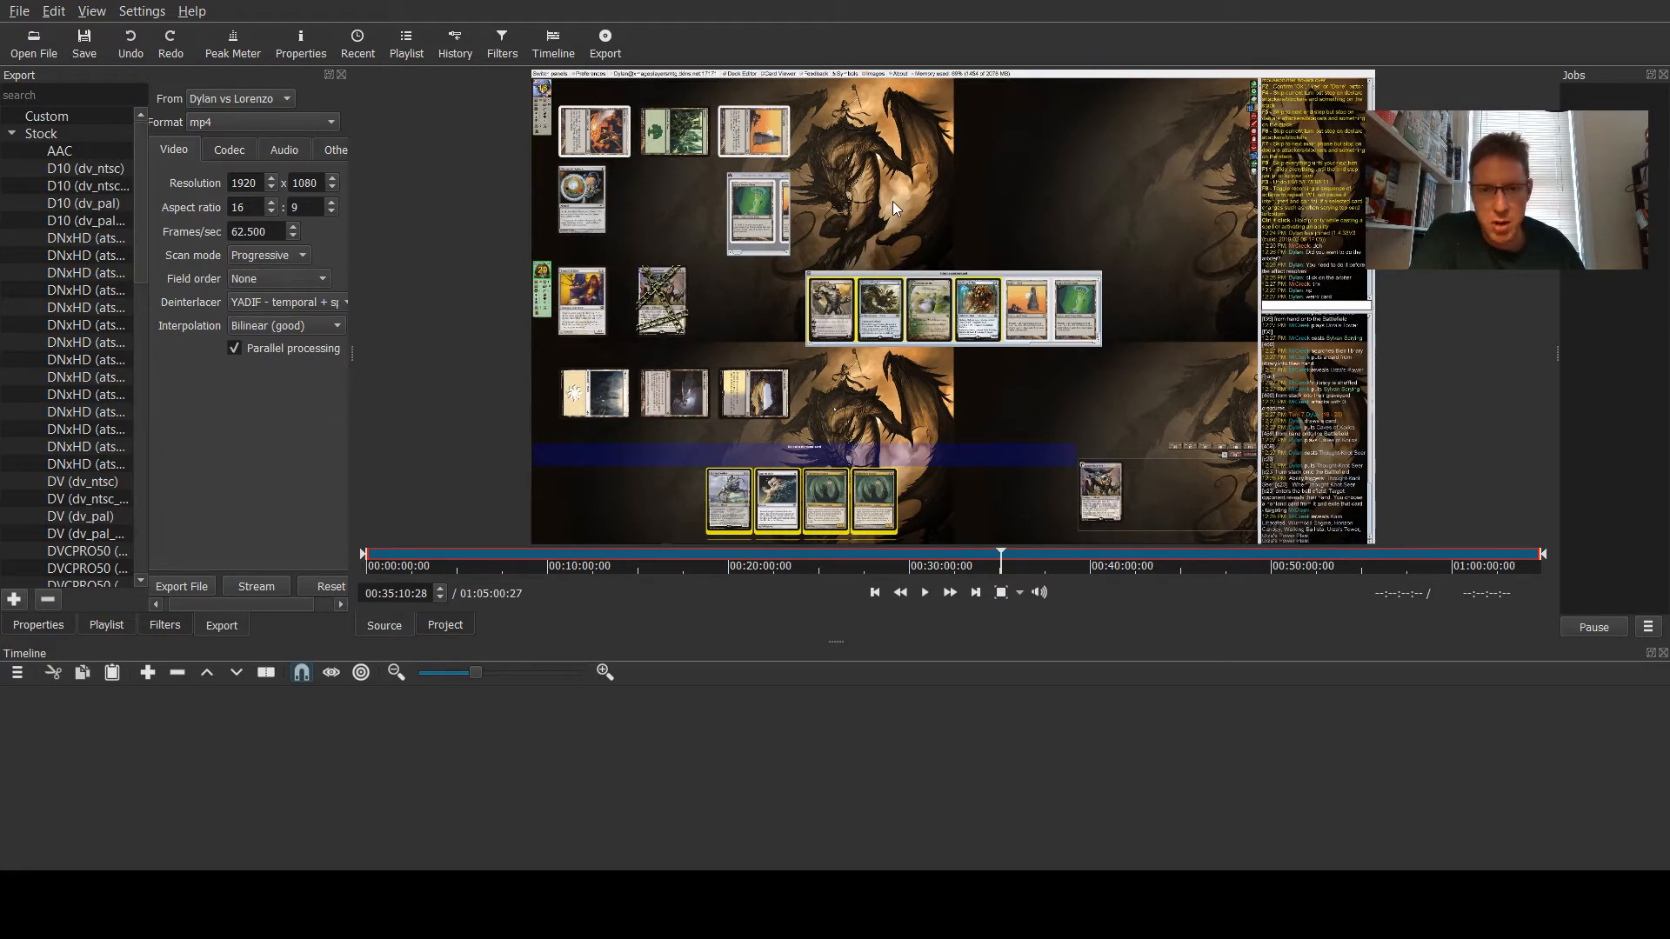
drag(892, 206, 507, 760)
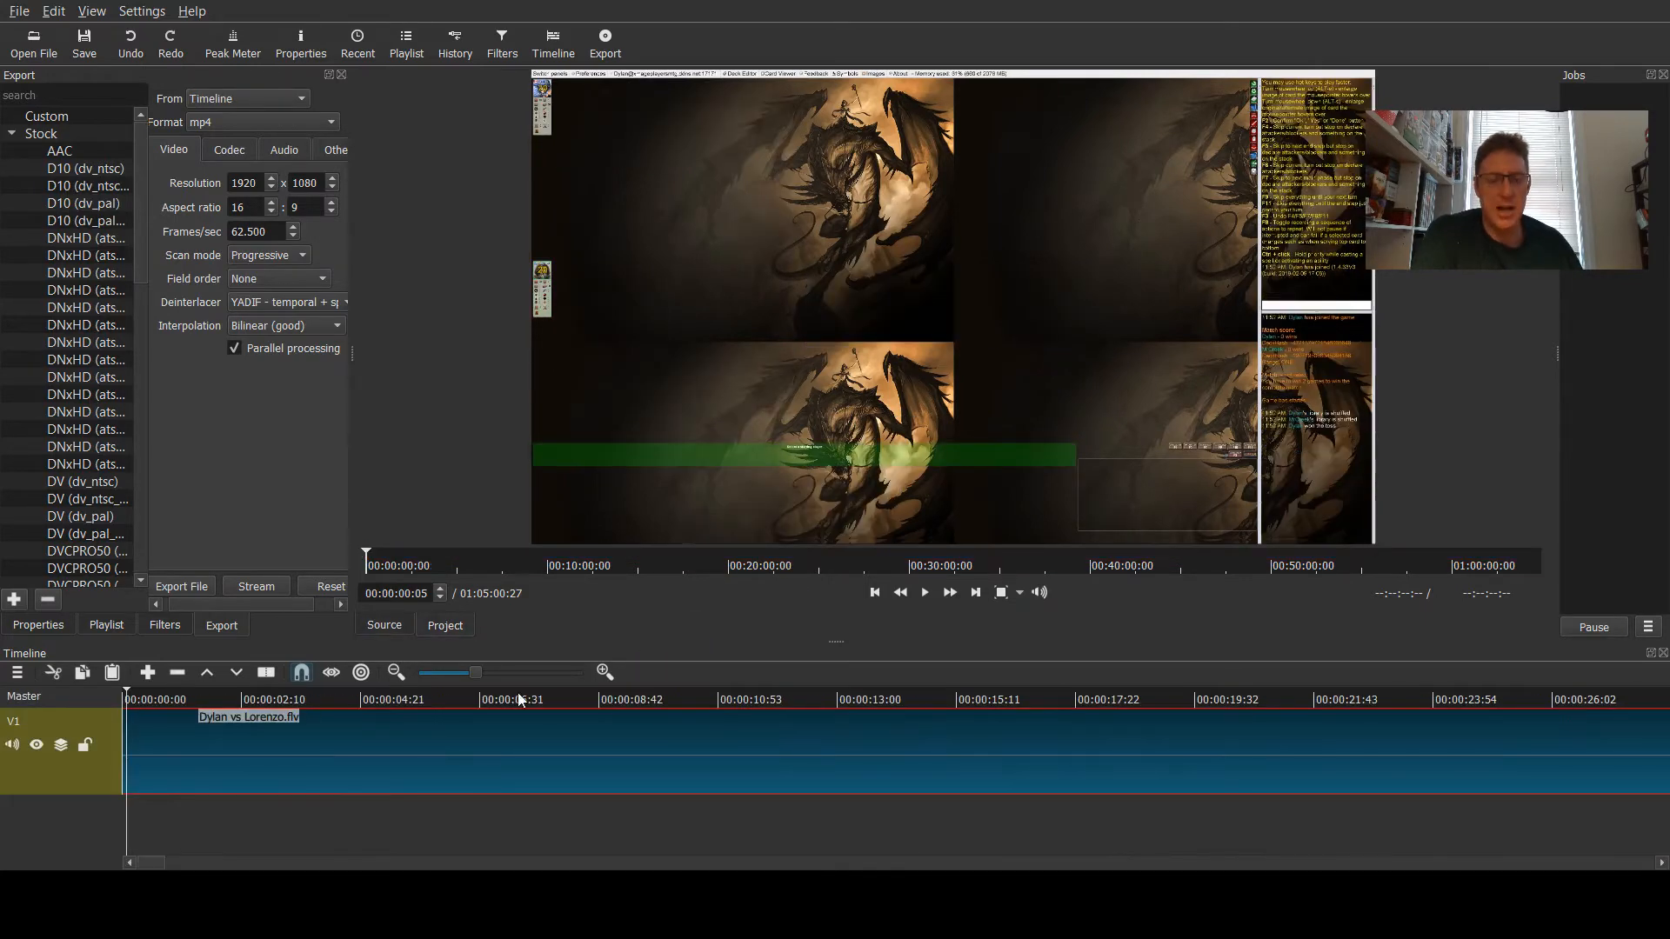
- Examine the end of the clip on the timeline by moving the playhead to several positions
key(End)
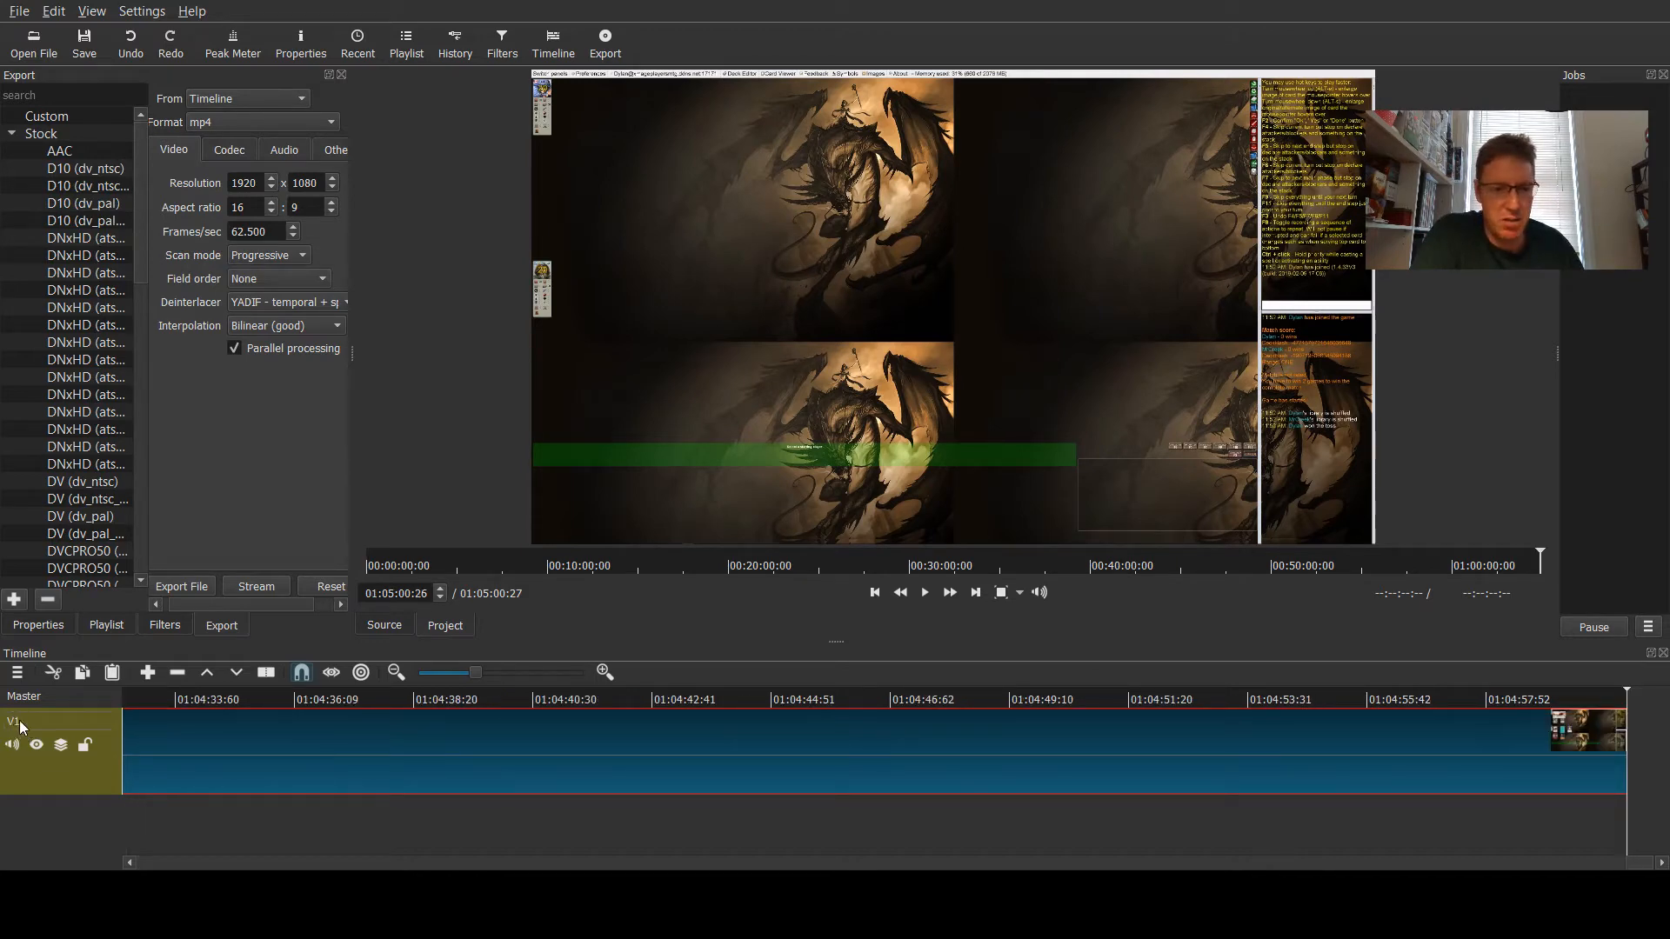
drag(835, 640, 853, 500)
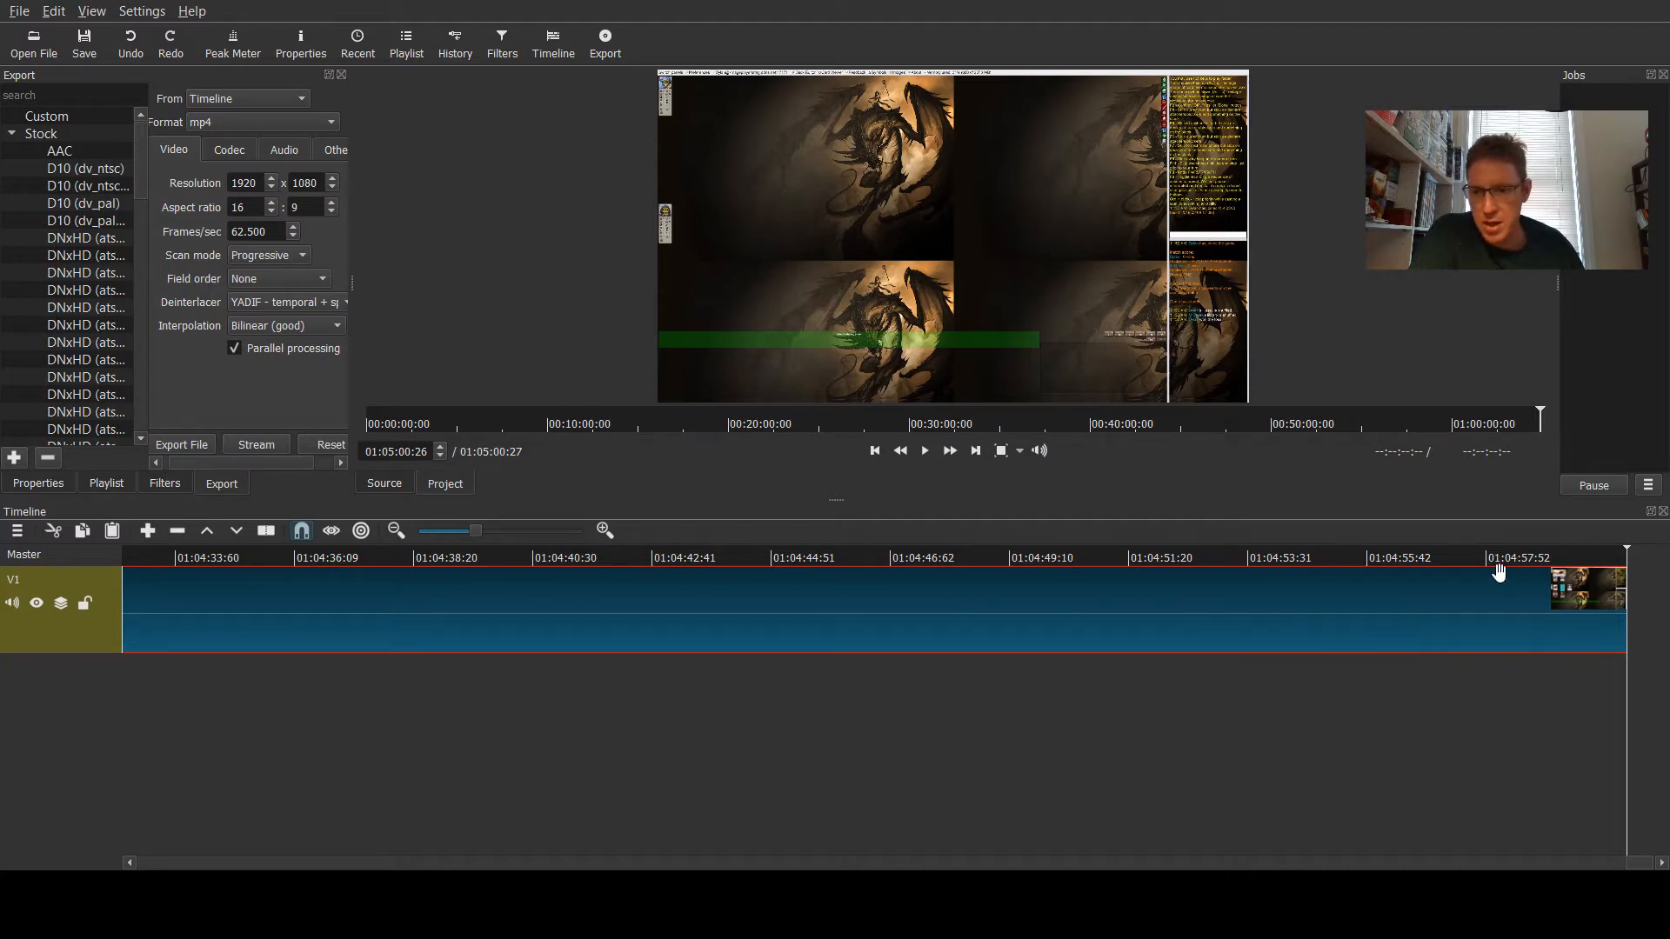
click(981, 854)
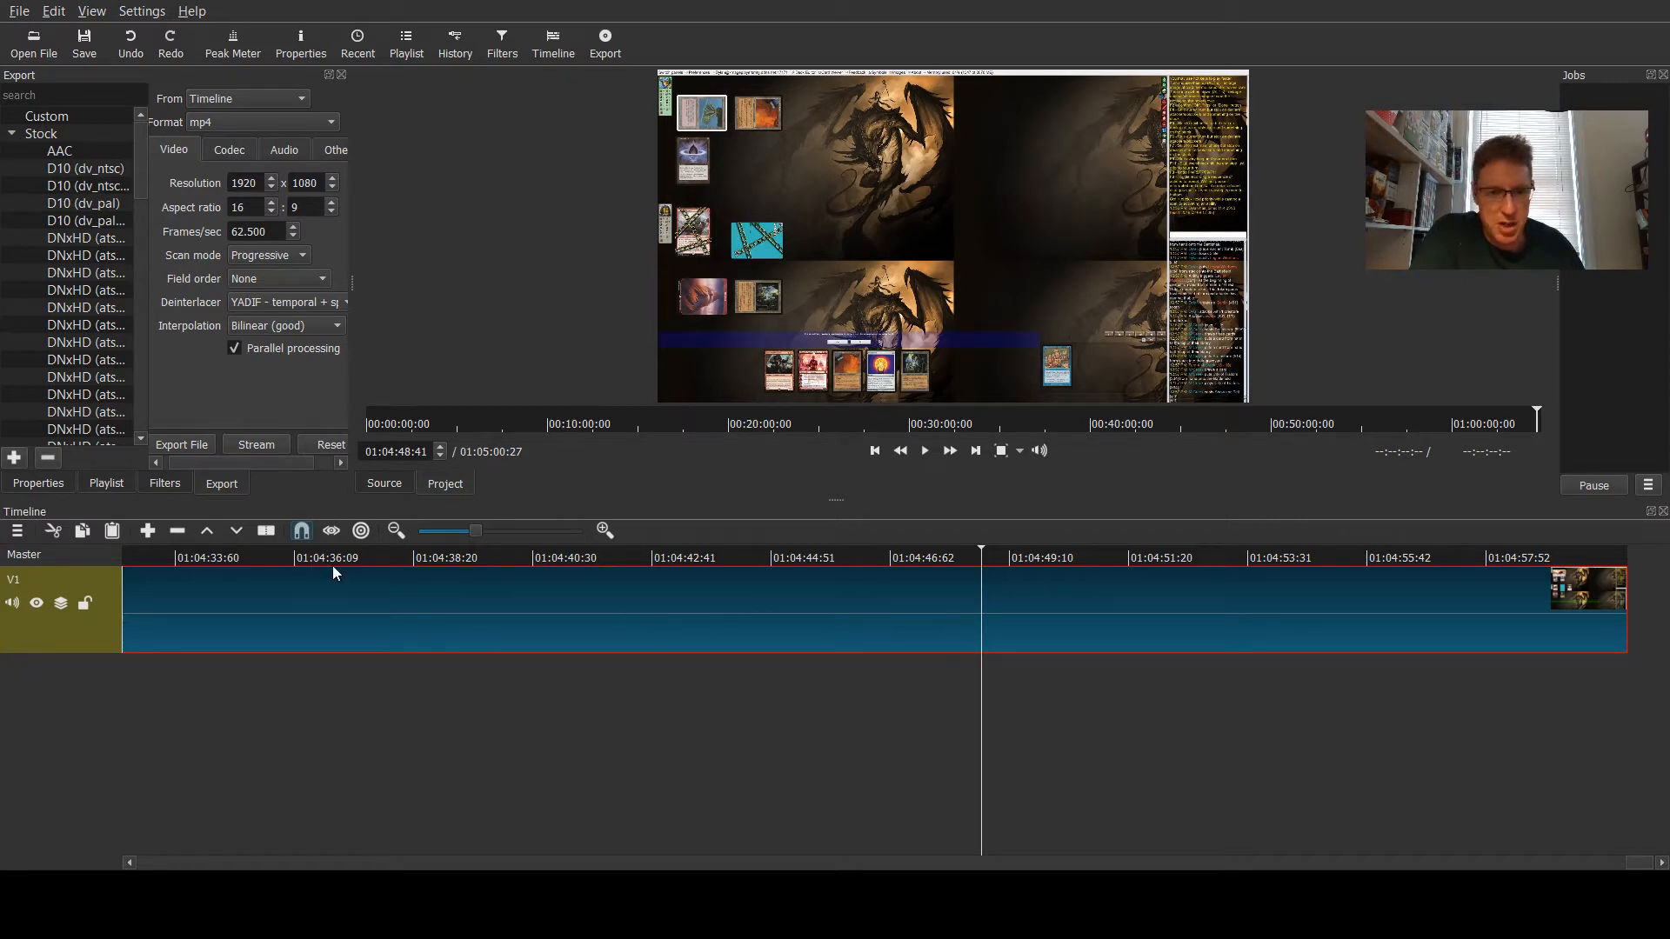
click(514, 562)
click(1432, 563)
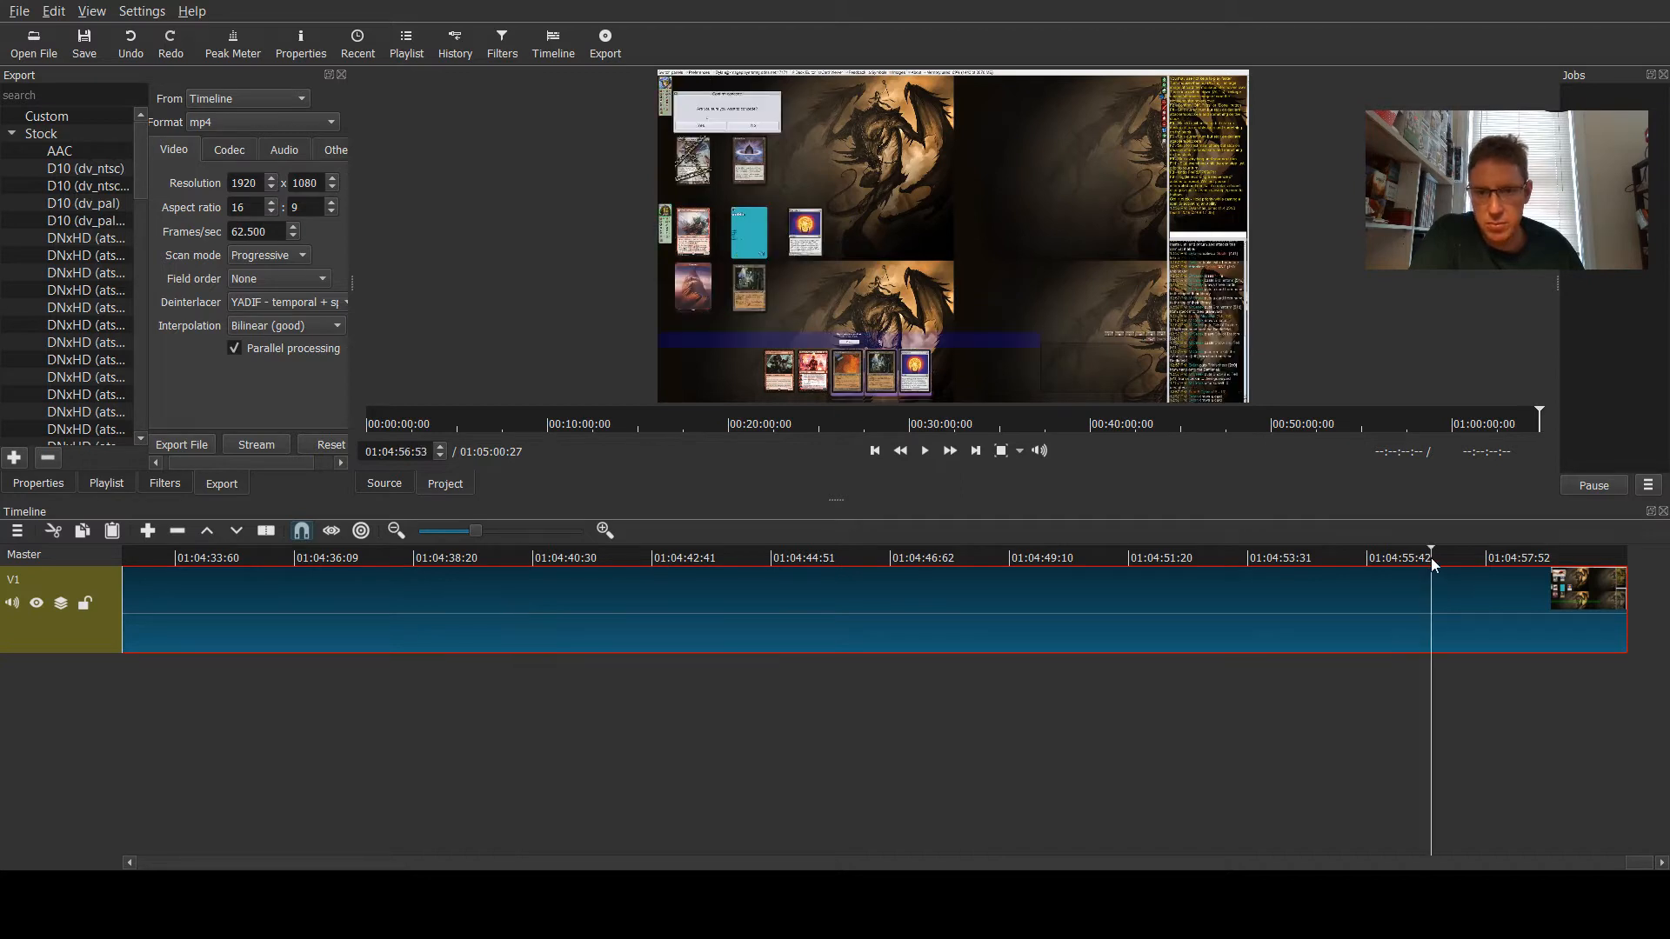
click(205, 562)
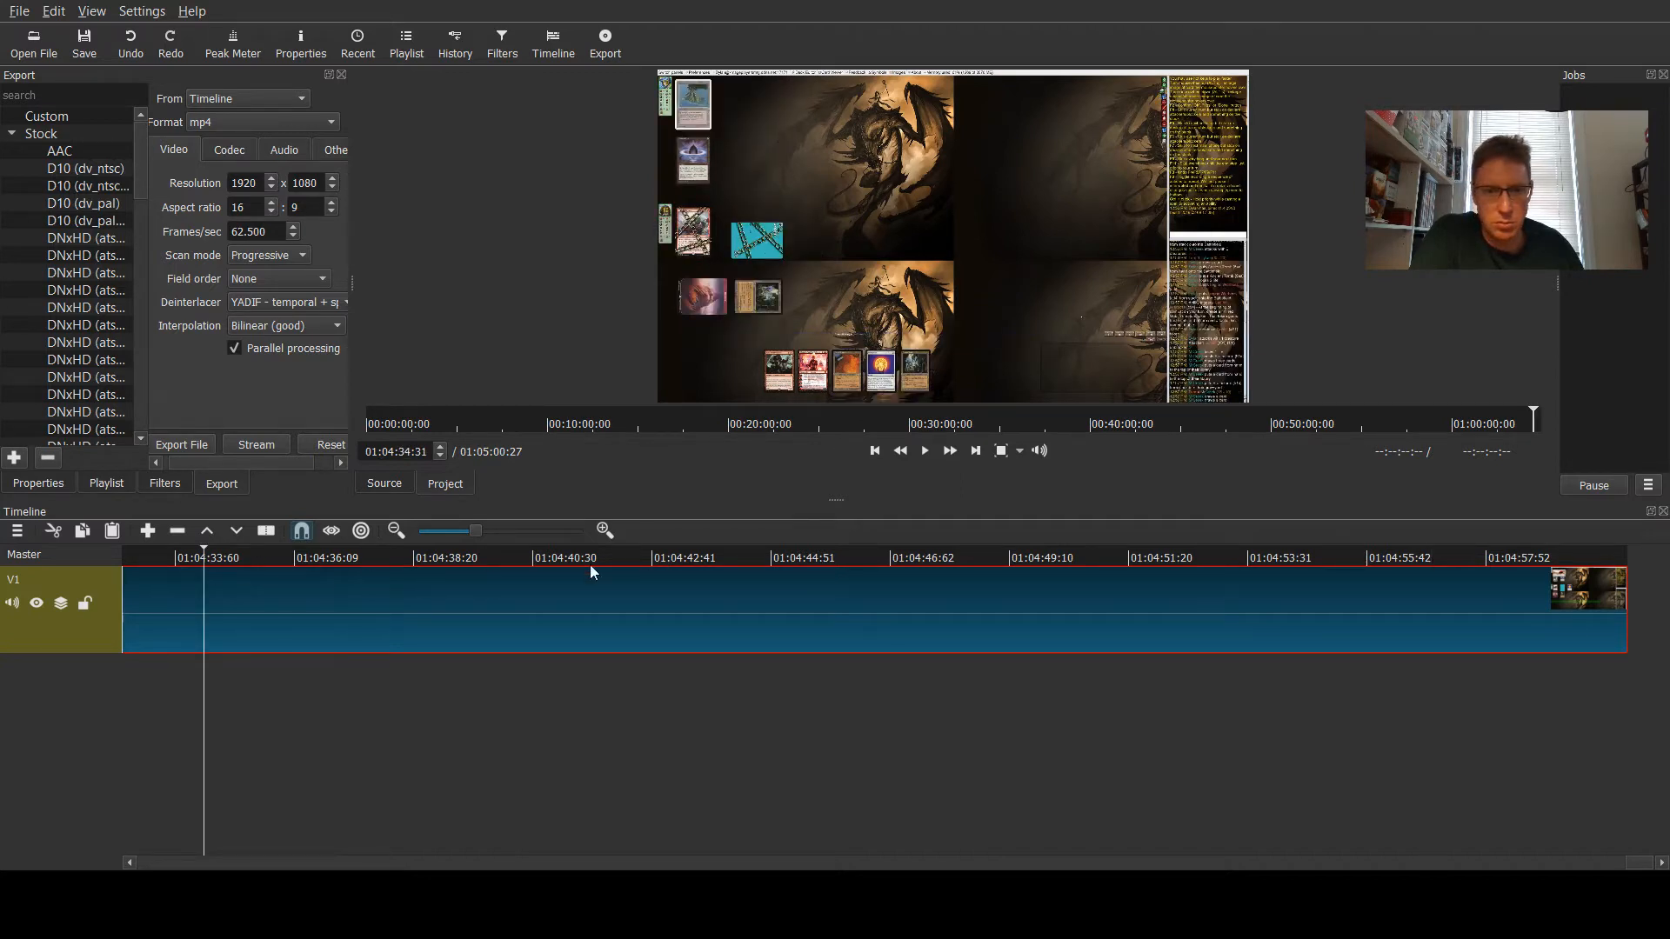
click(635, 557)
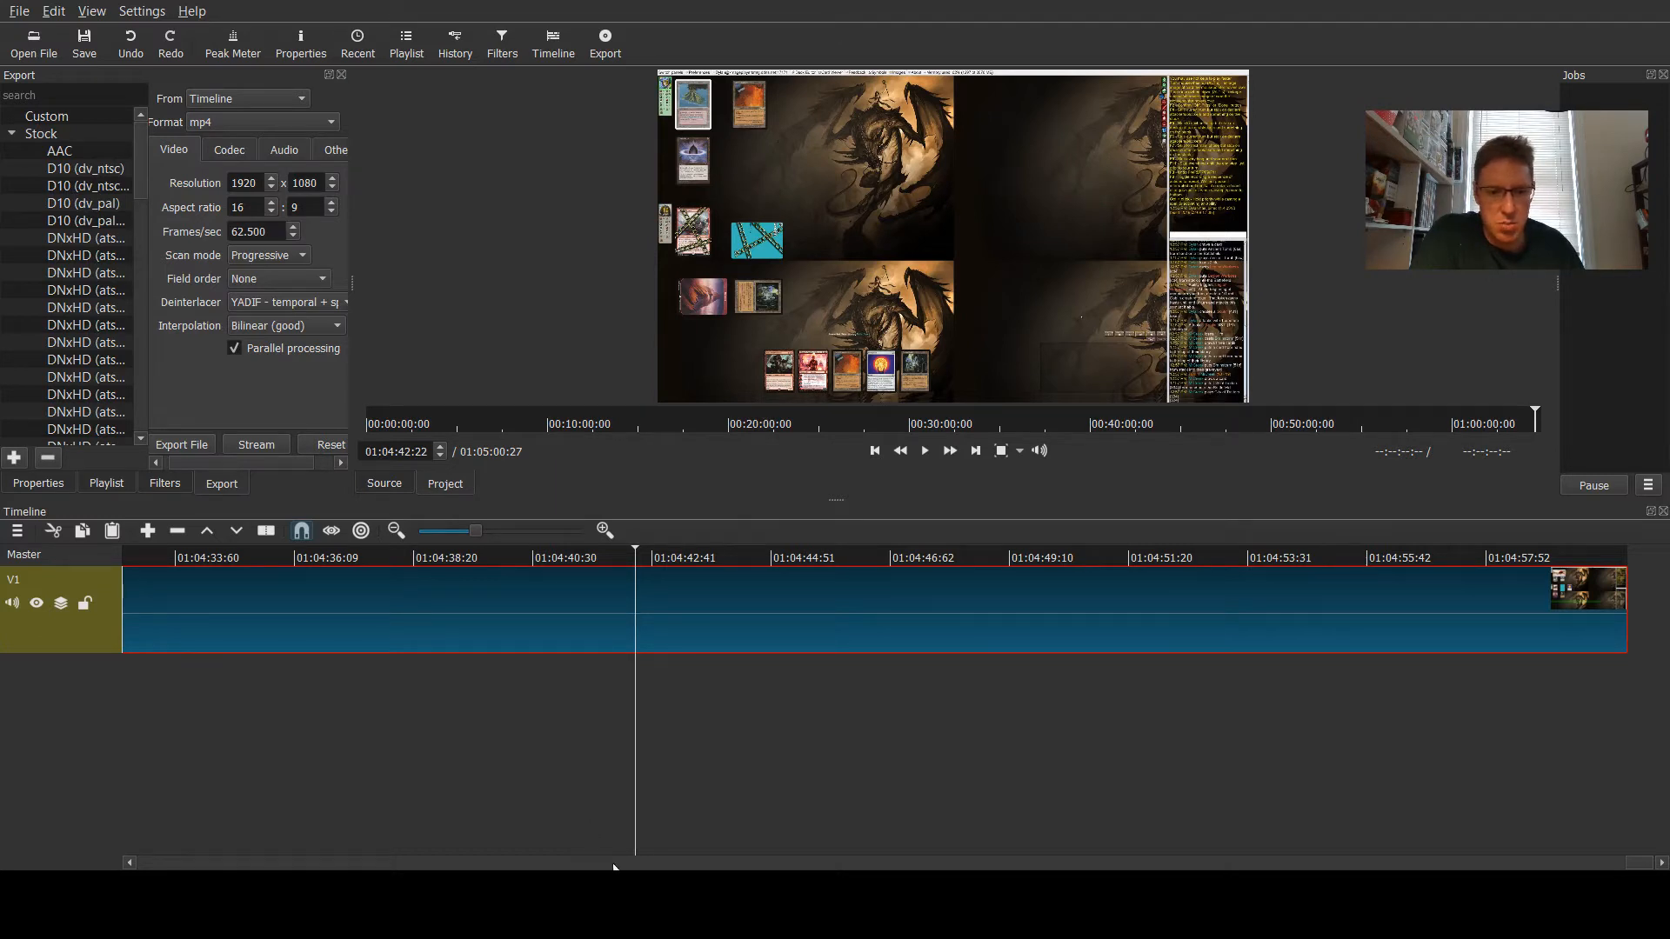
drag(613, 866, 404, 869)
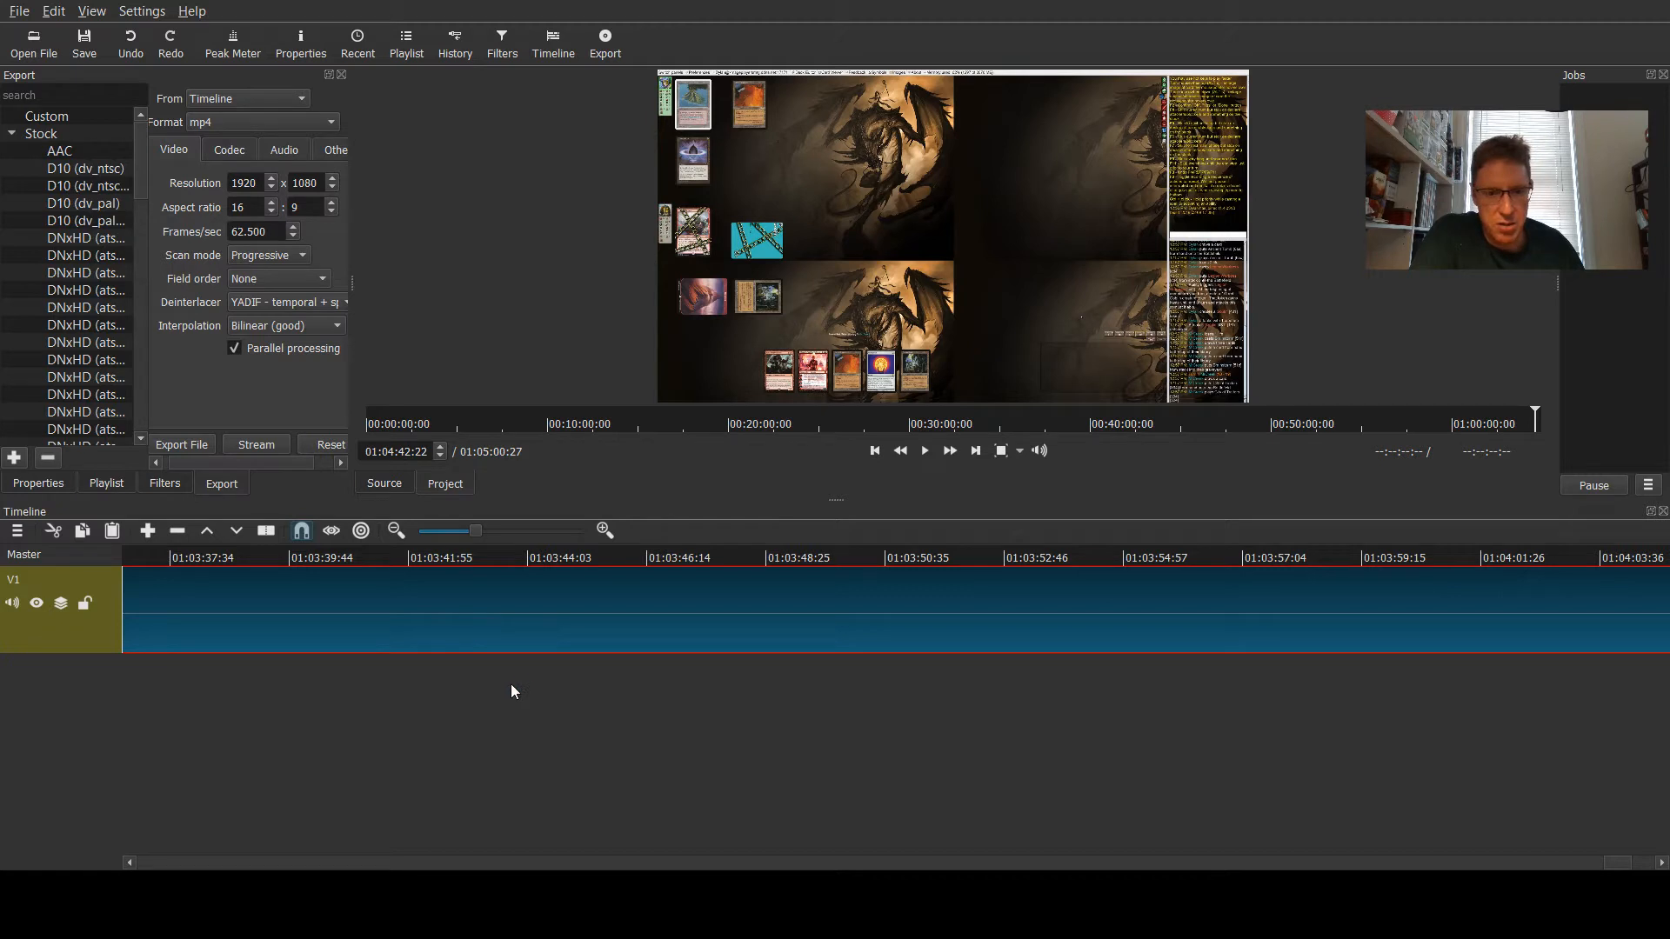
- Delete the clip from the timeline, select the V1 track, and undo the last change
key(Delete)
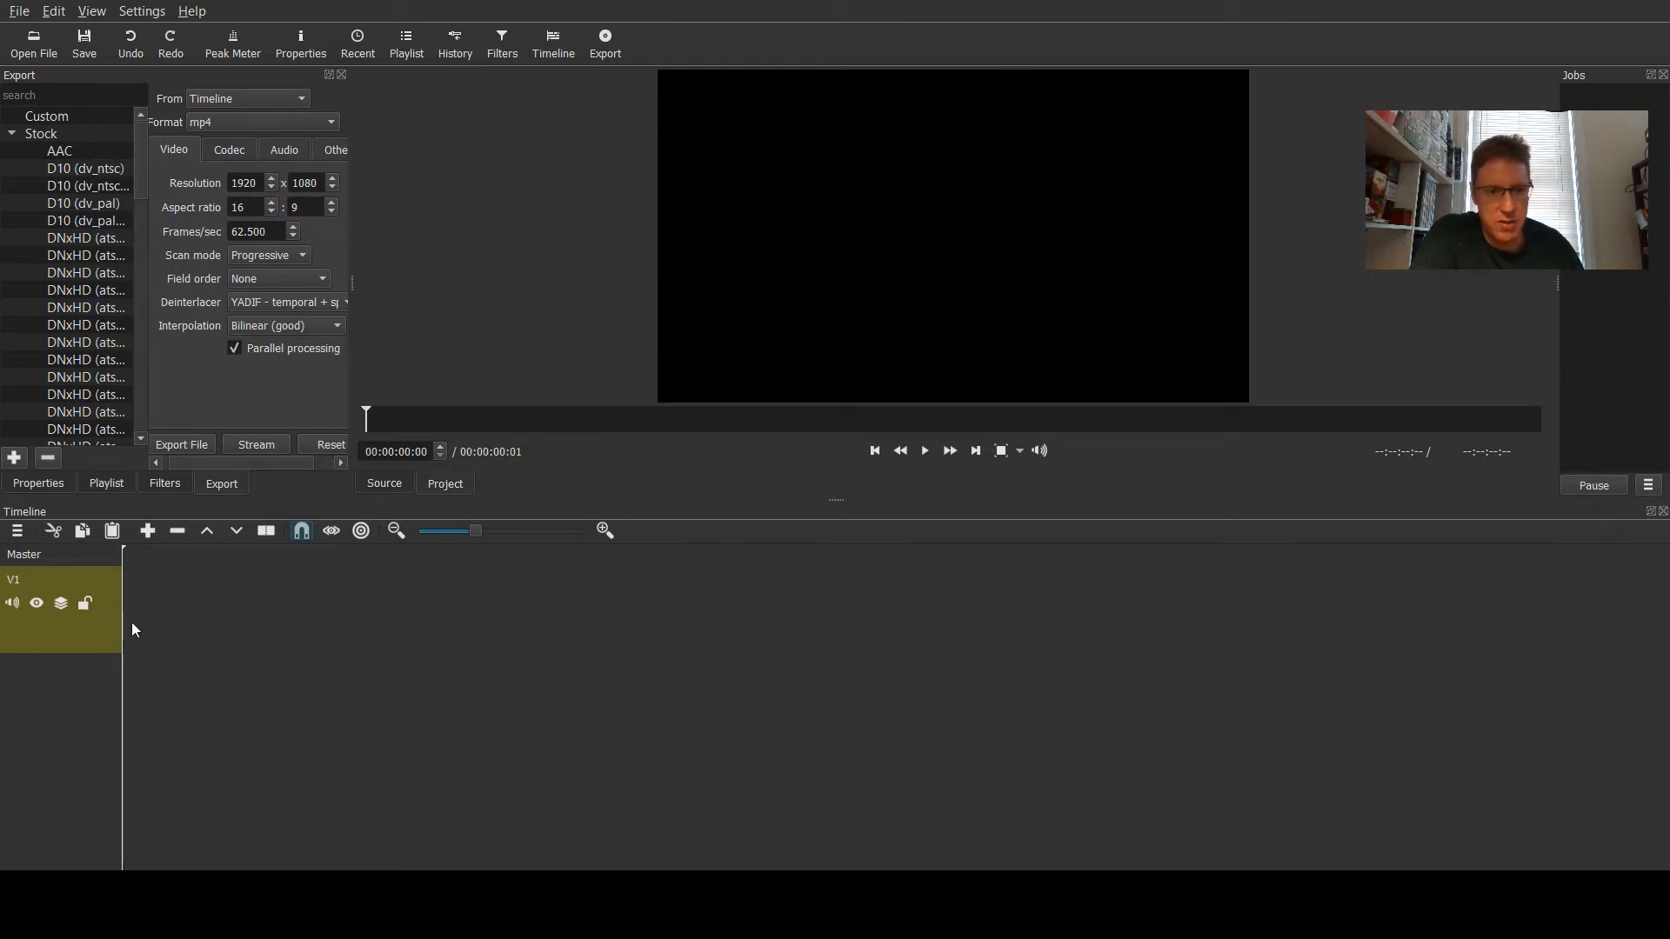
drag(830, 499, 835, 672)
click(70, 784)
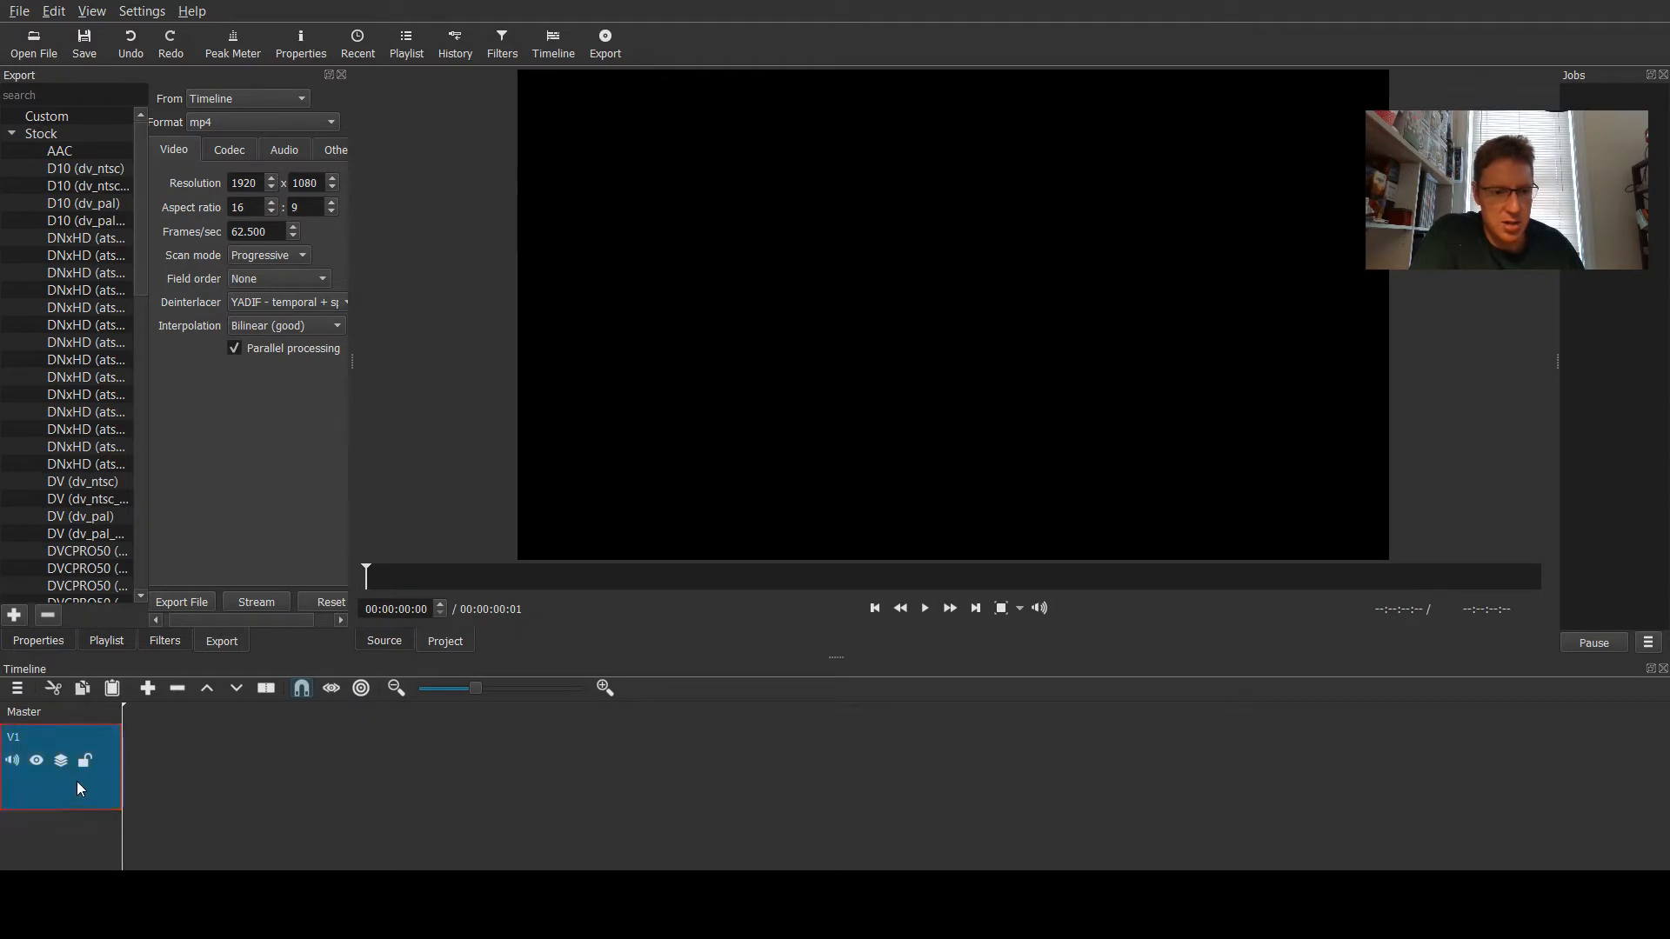
key(ctrl+z)
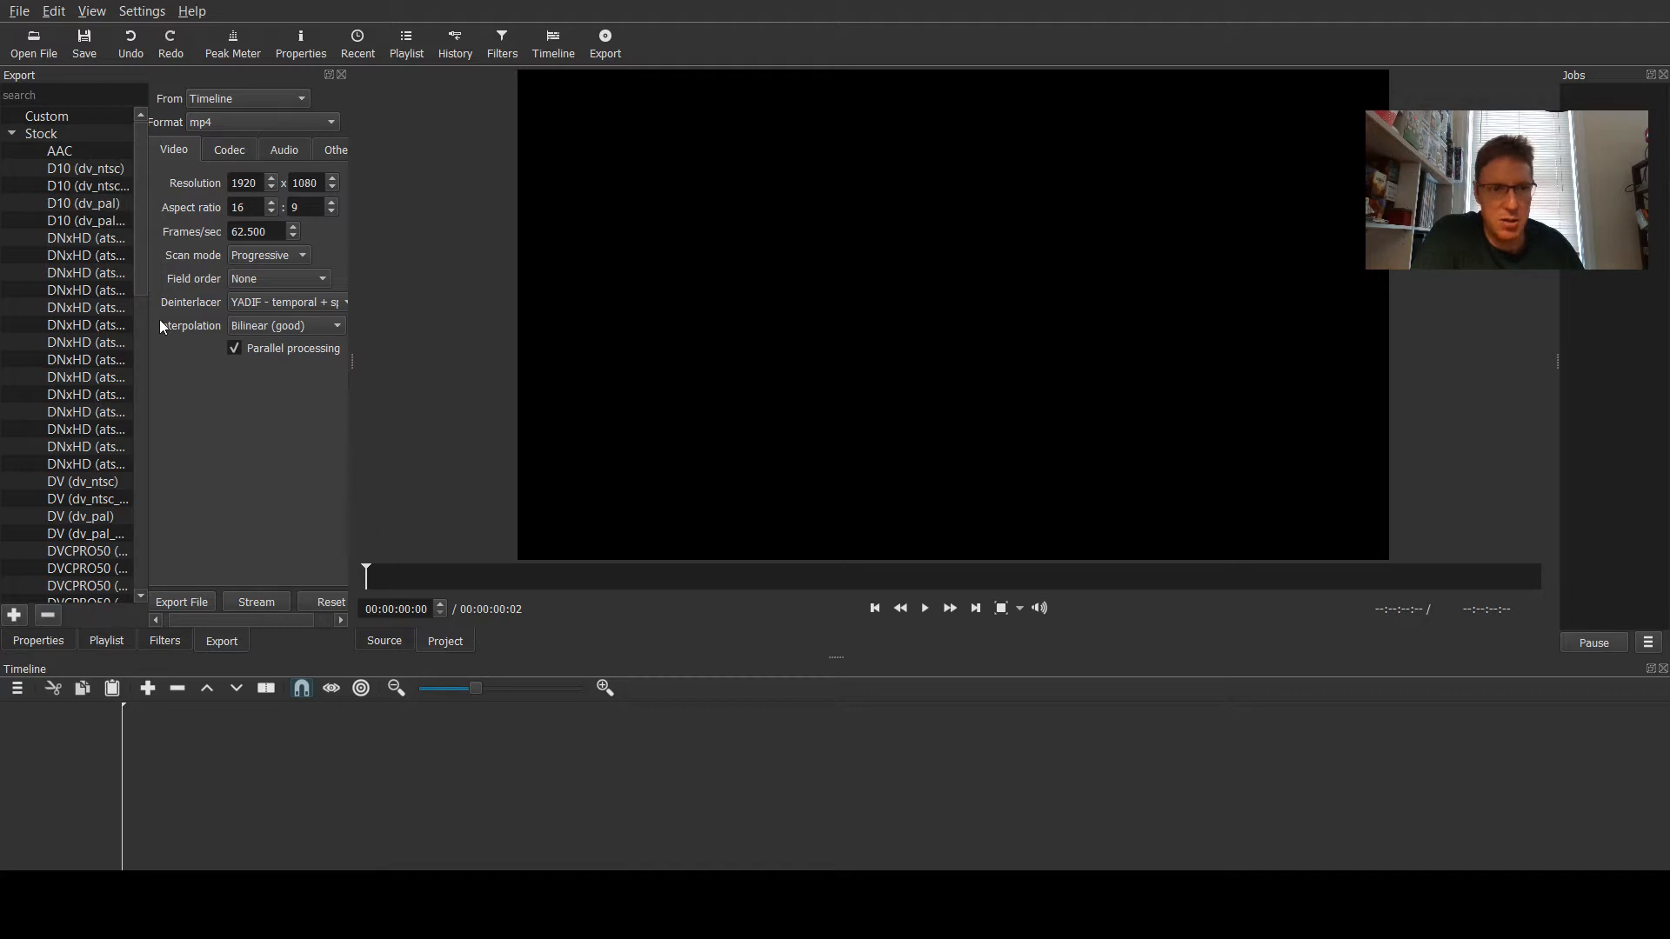
- Open intro vid reduced sound.mp4 from the Videos folder
click(34, 44)
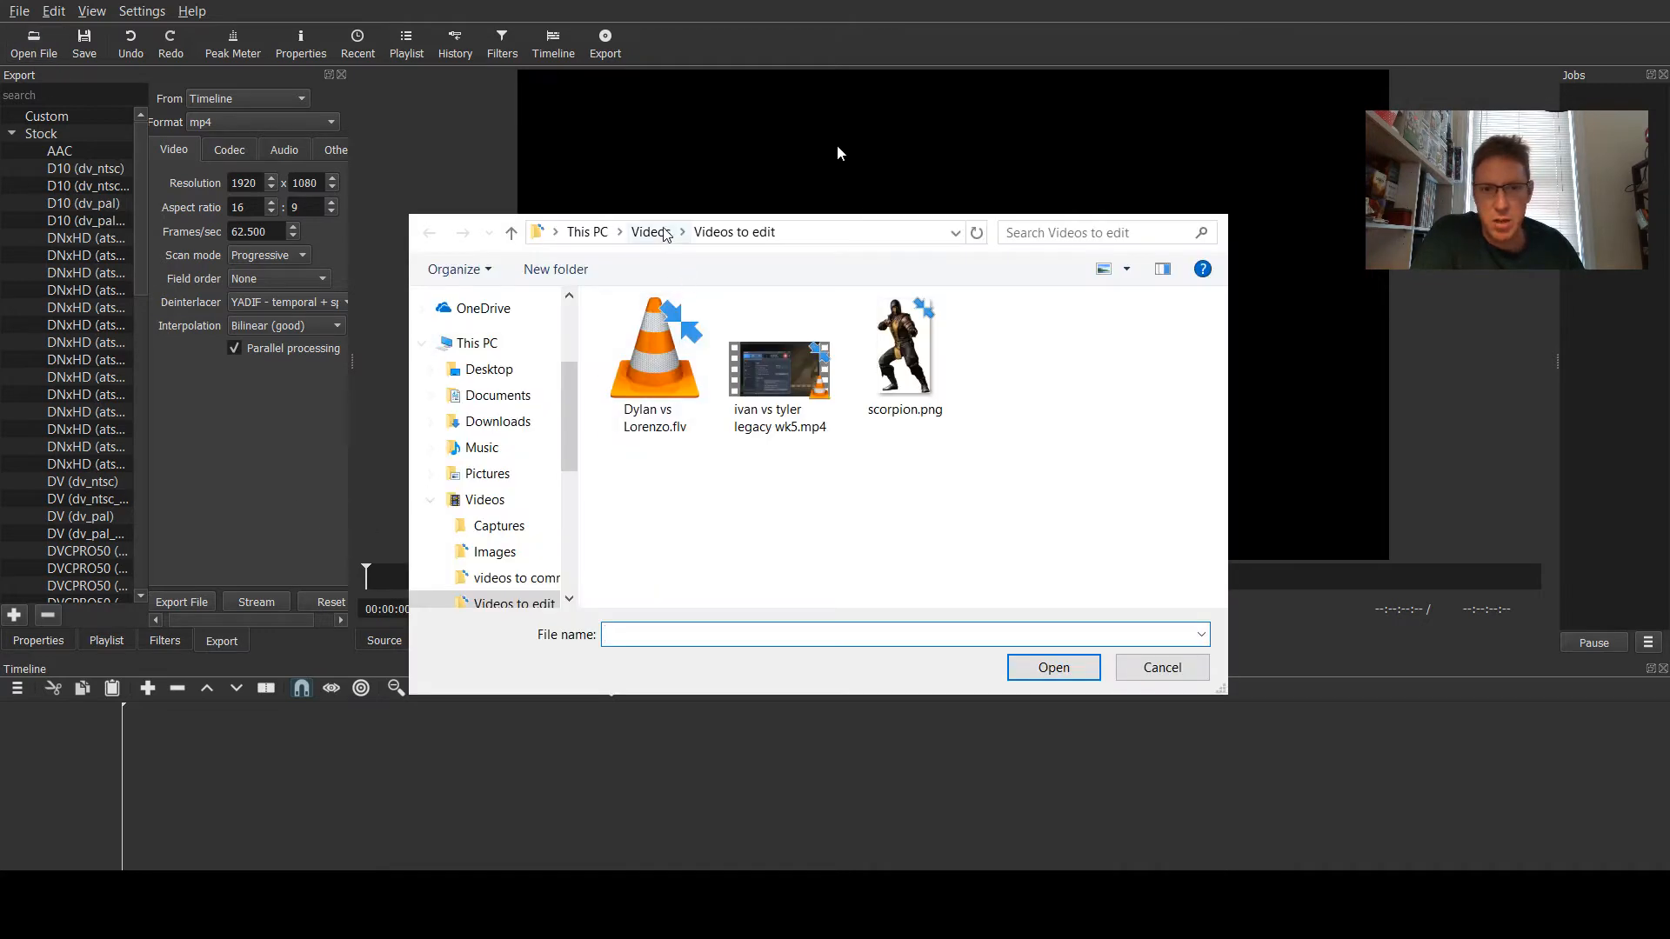
click(652, 232)
double_click(1151, 541)
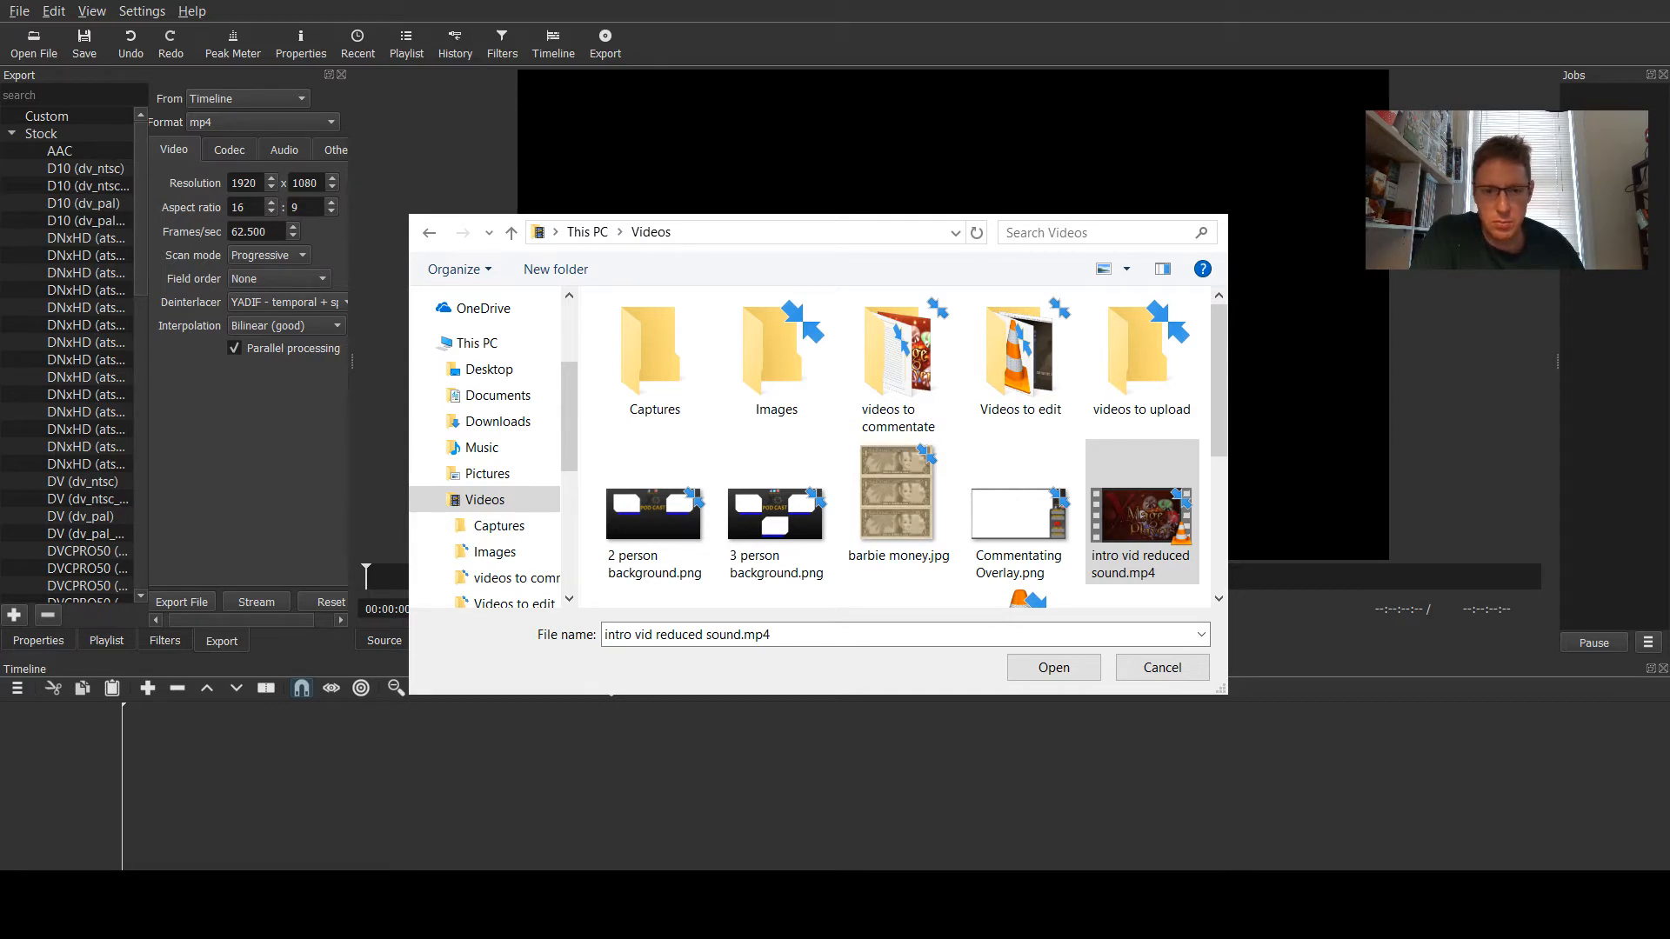
click(1053, 667)
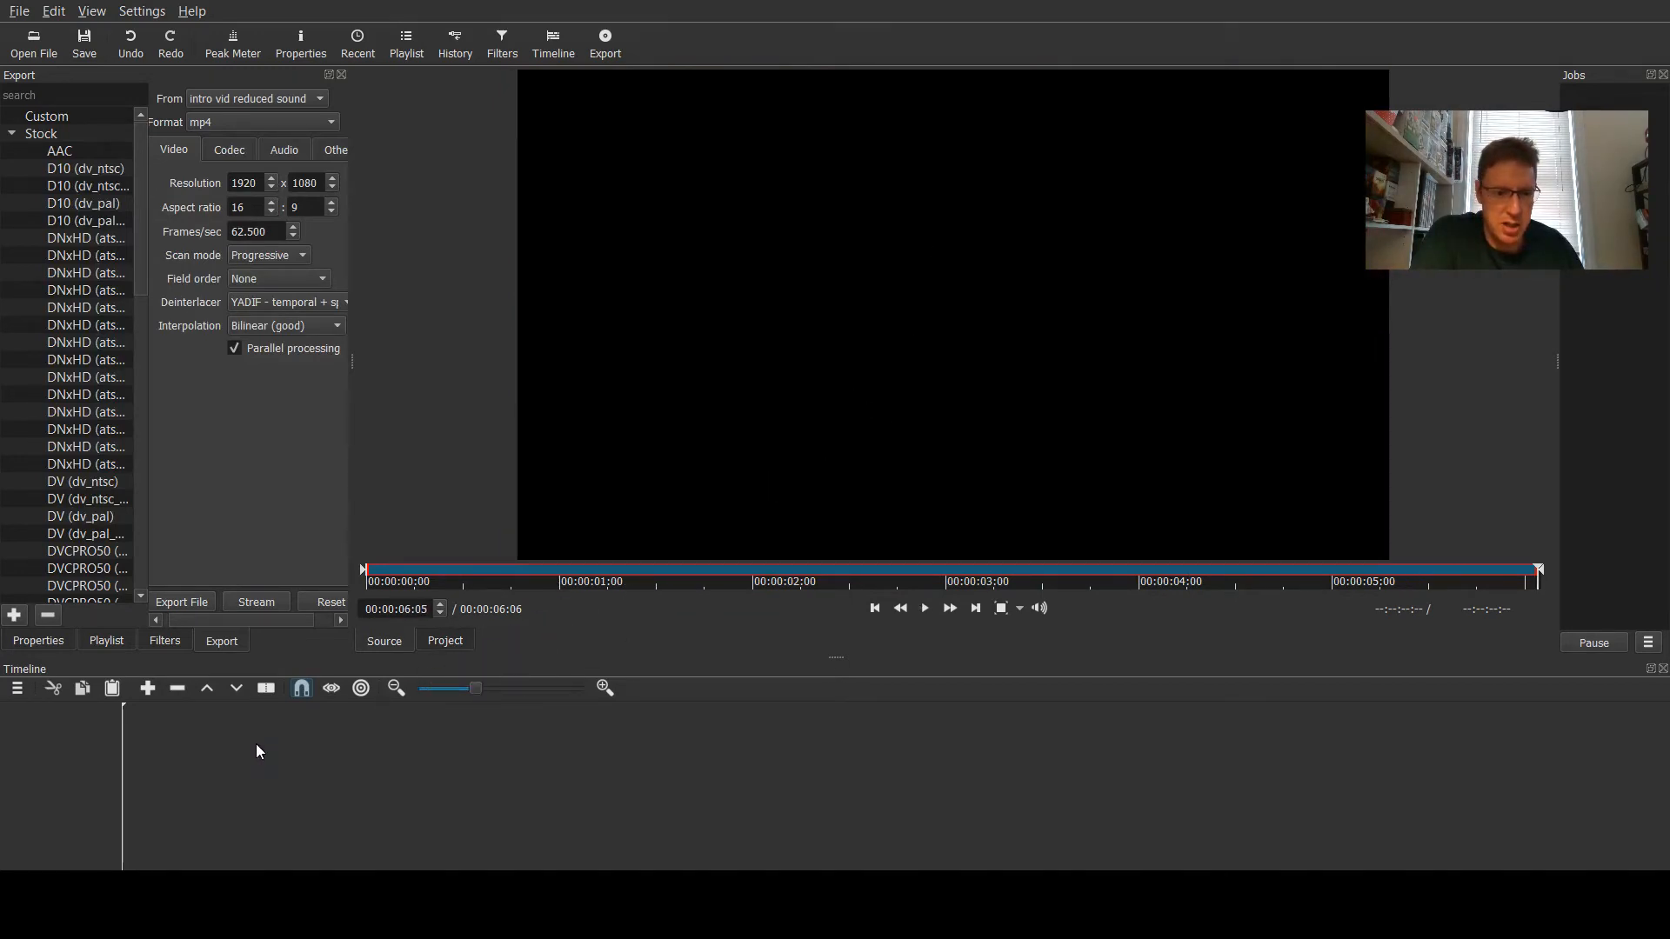
- Append the intro clip to the timeline and review its properties and filter list, placing the playhead near its start
key(a)
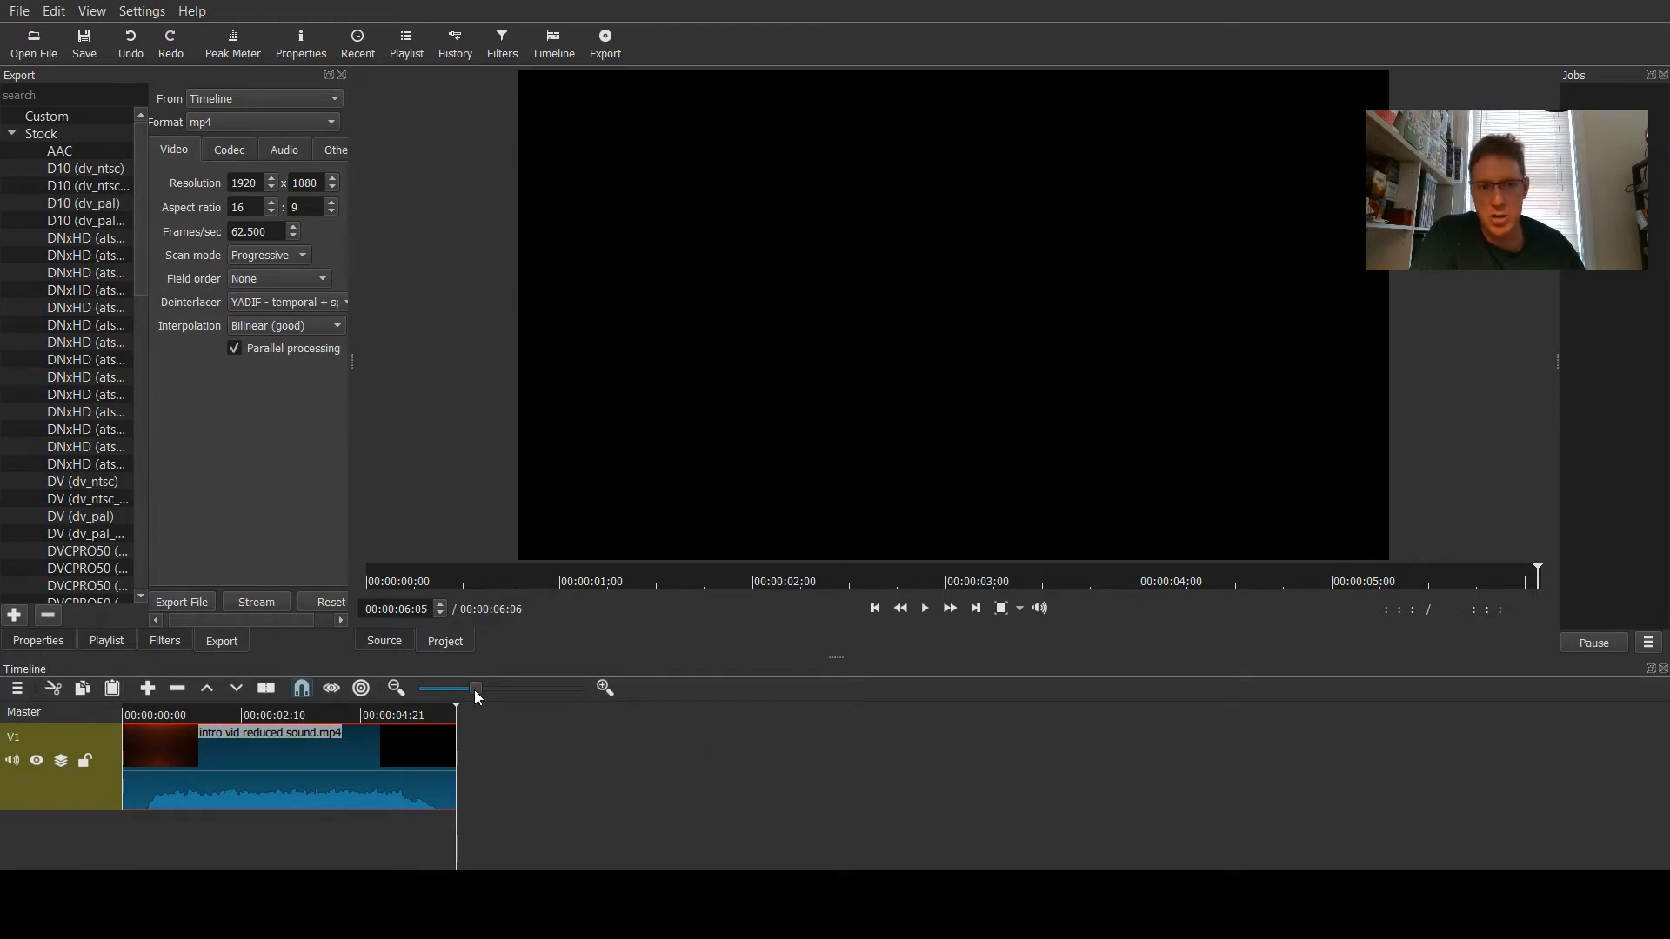
click(52, 641)
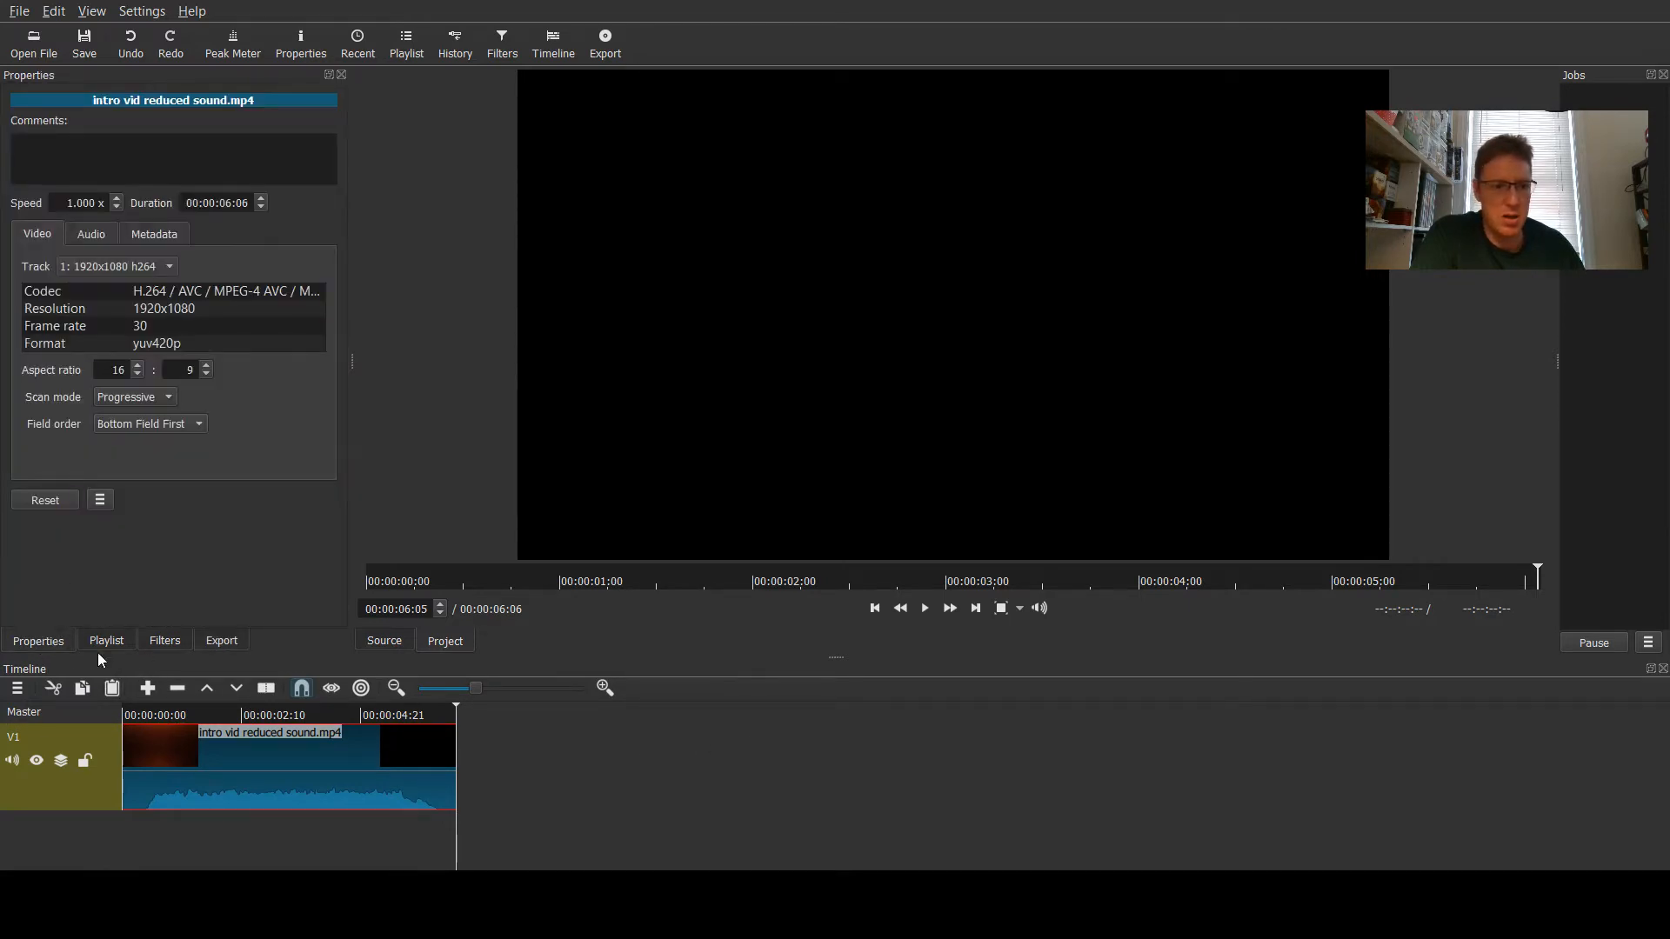
click(160, 643)
click(22, 243)
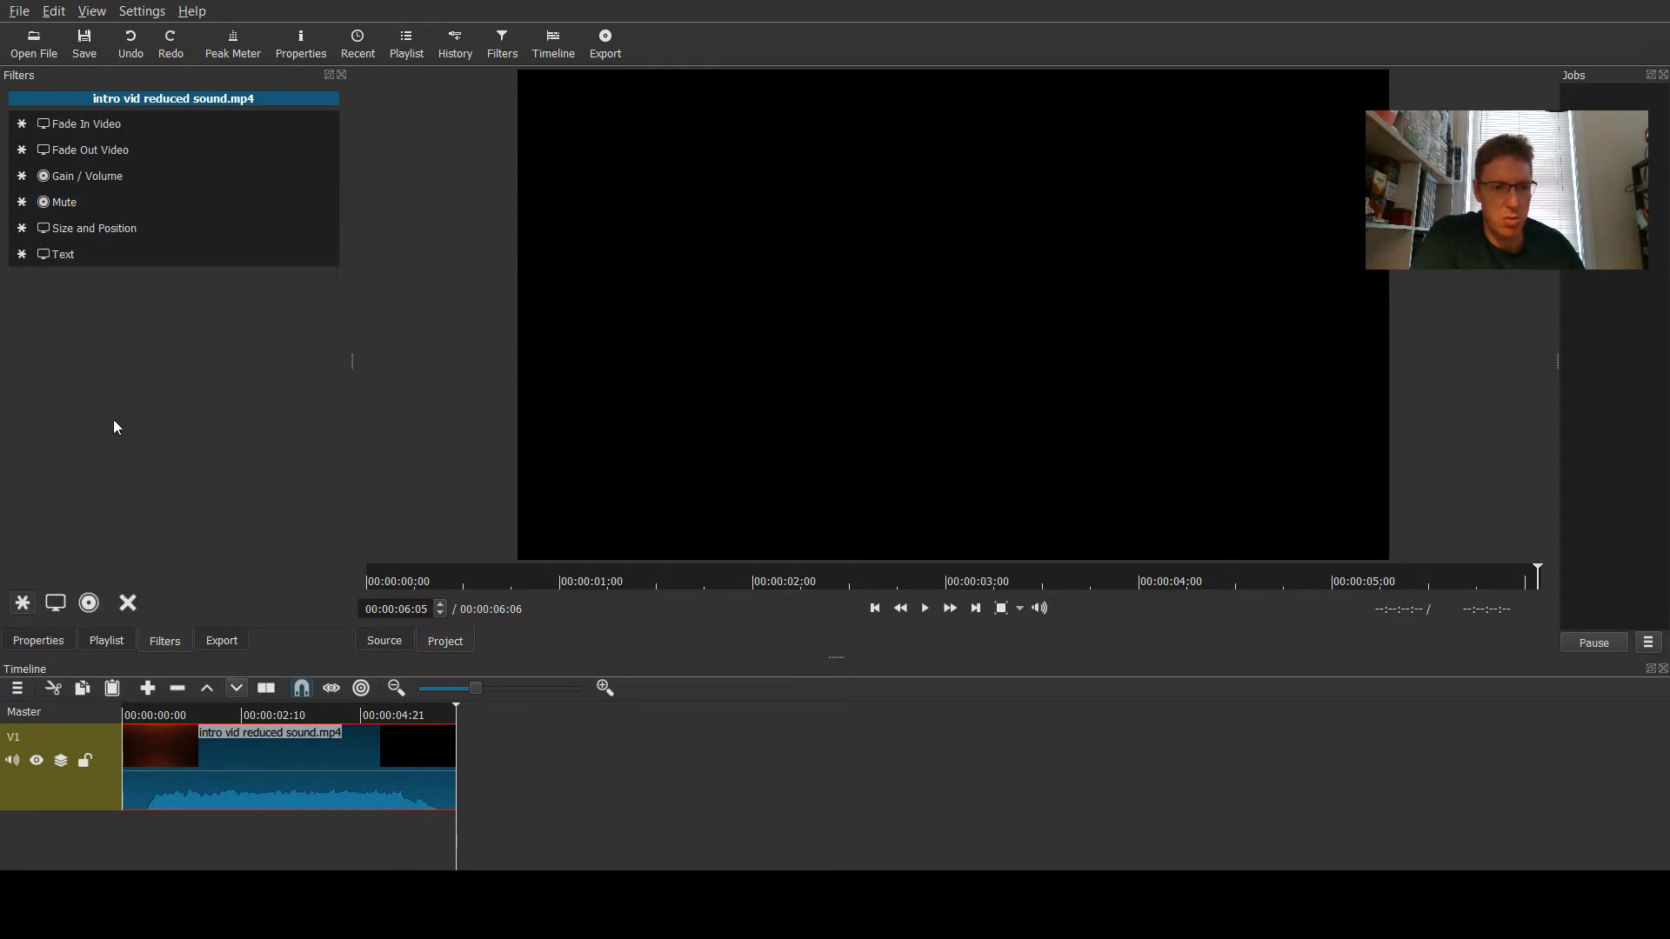
click(18, 648)
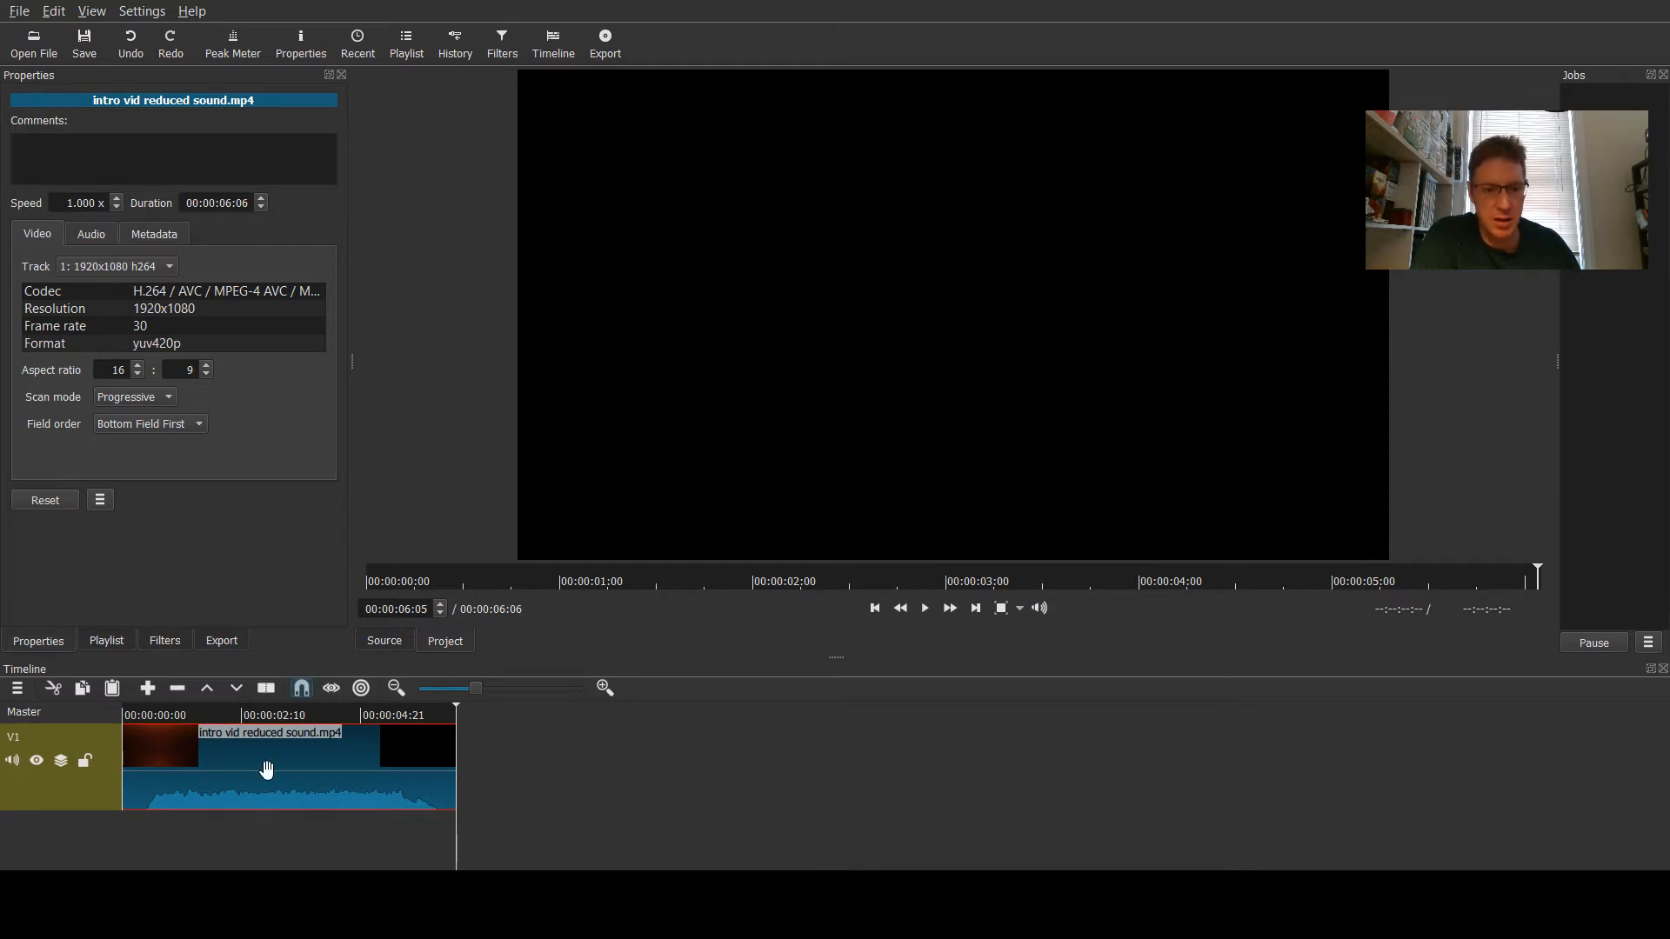
click(150, 714)
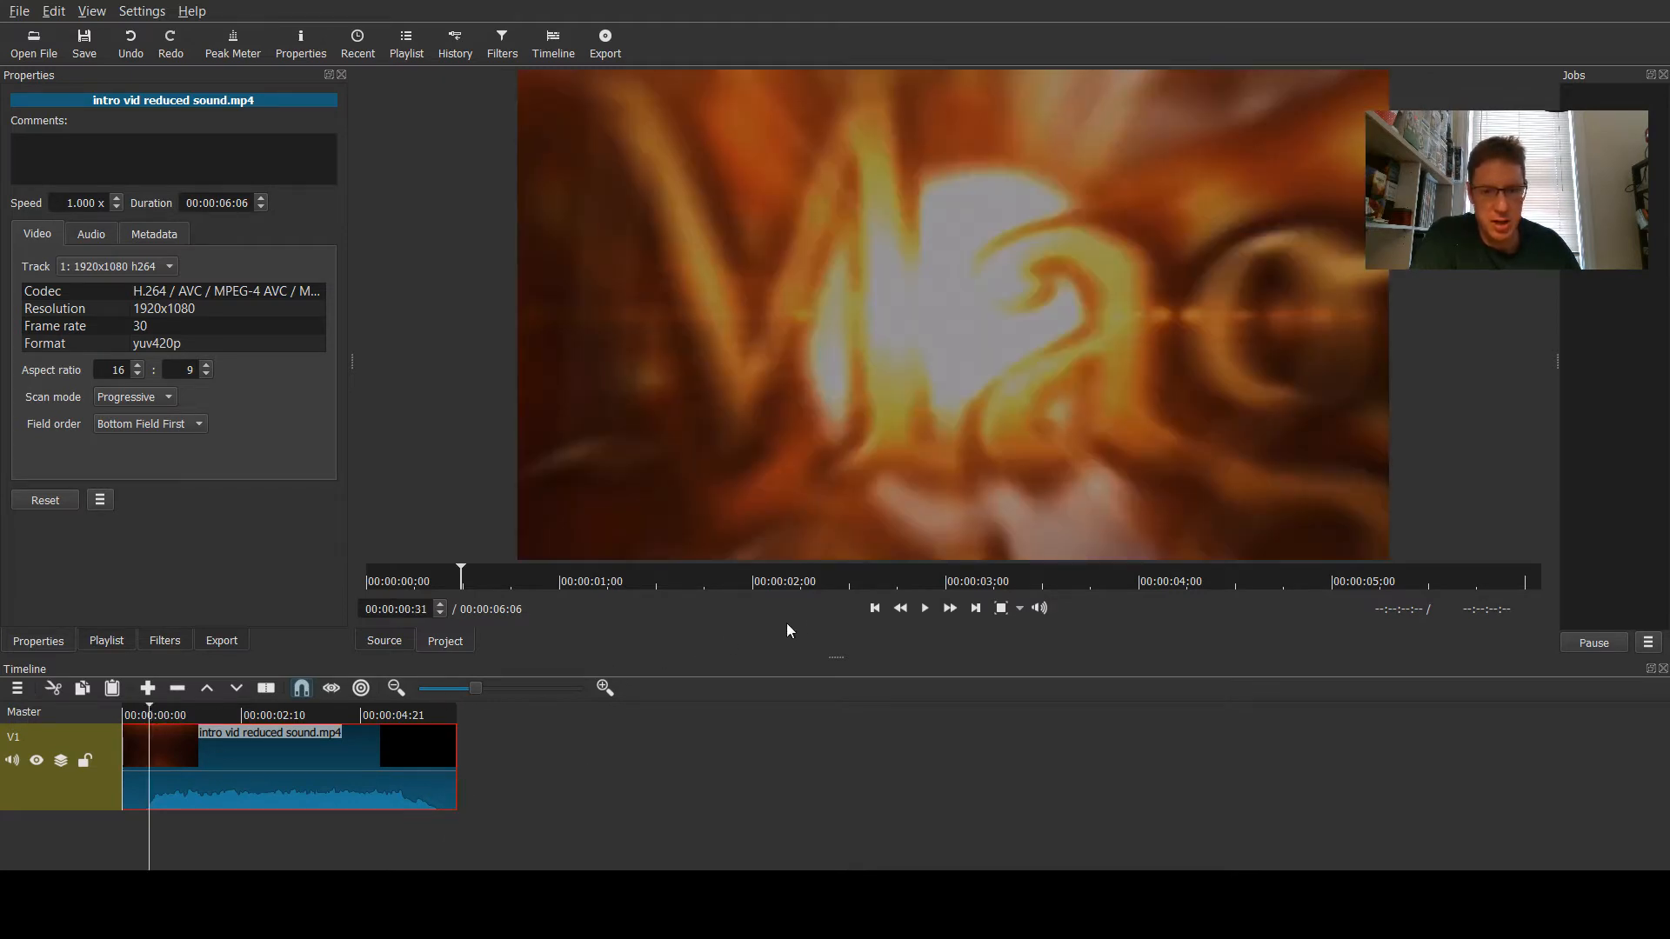
- Play the intro clip, then open Dylan vs Lorenzo.flv from the Videos to edit folder
click(926, 609)
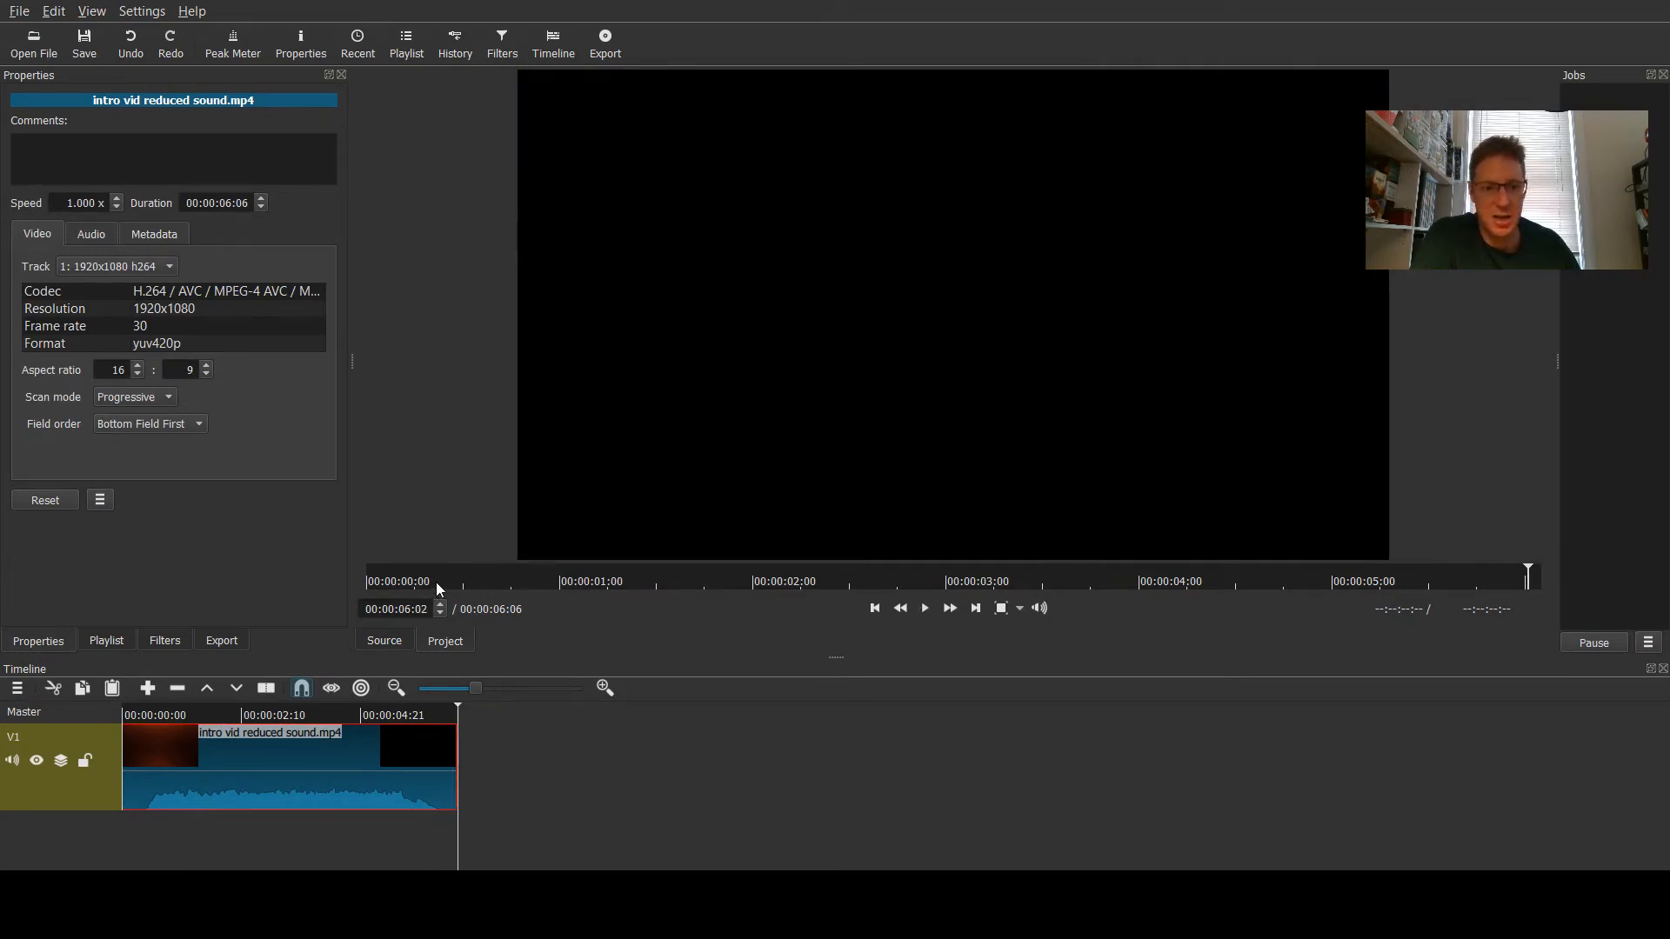
click(33, 38)
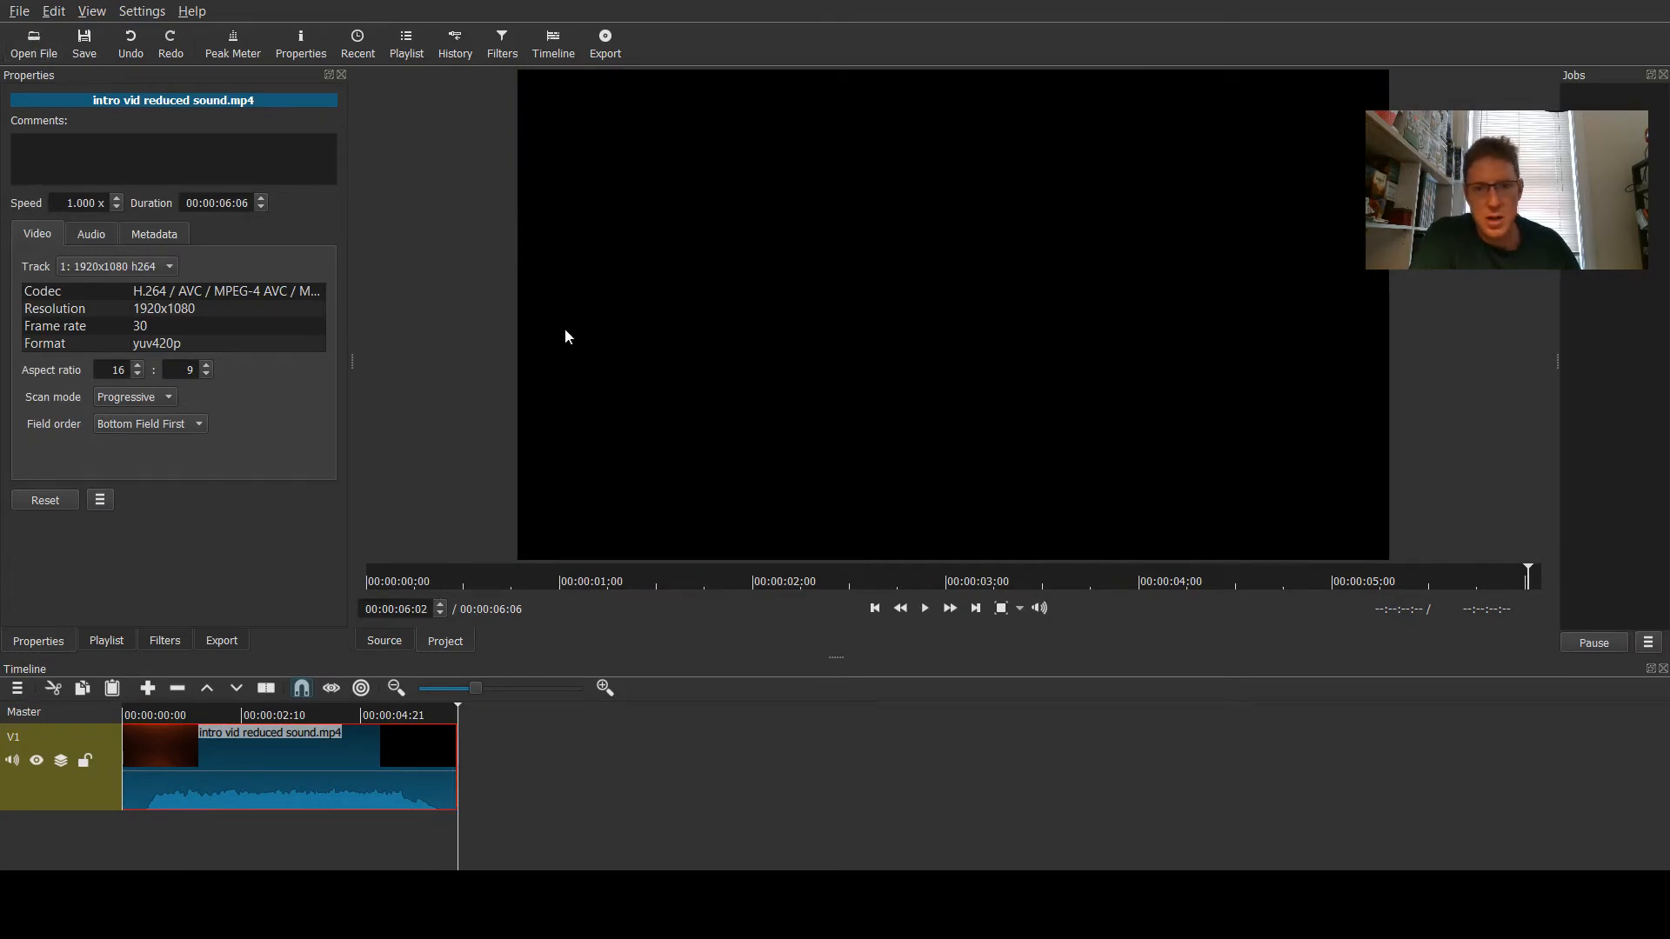
double_click(989, 346)
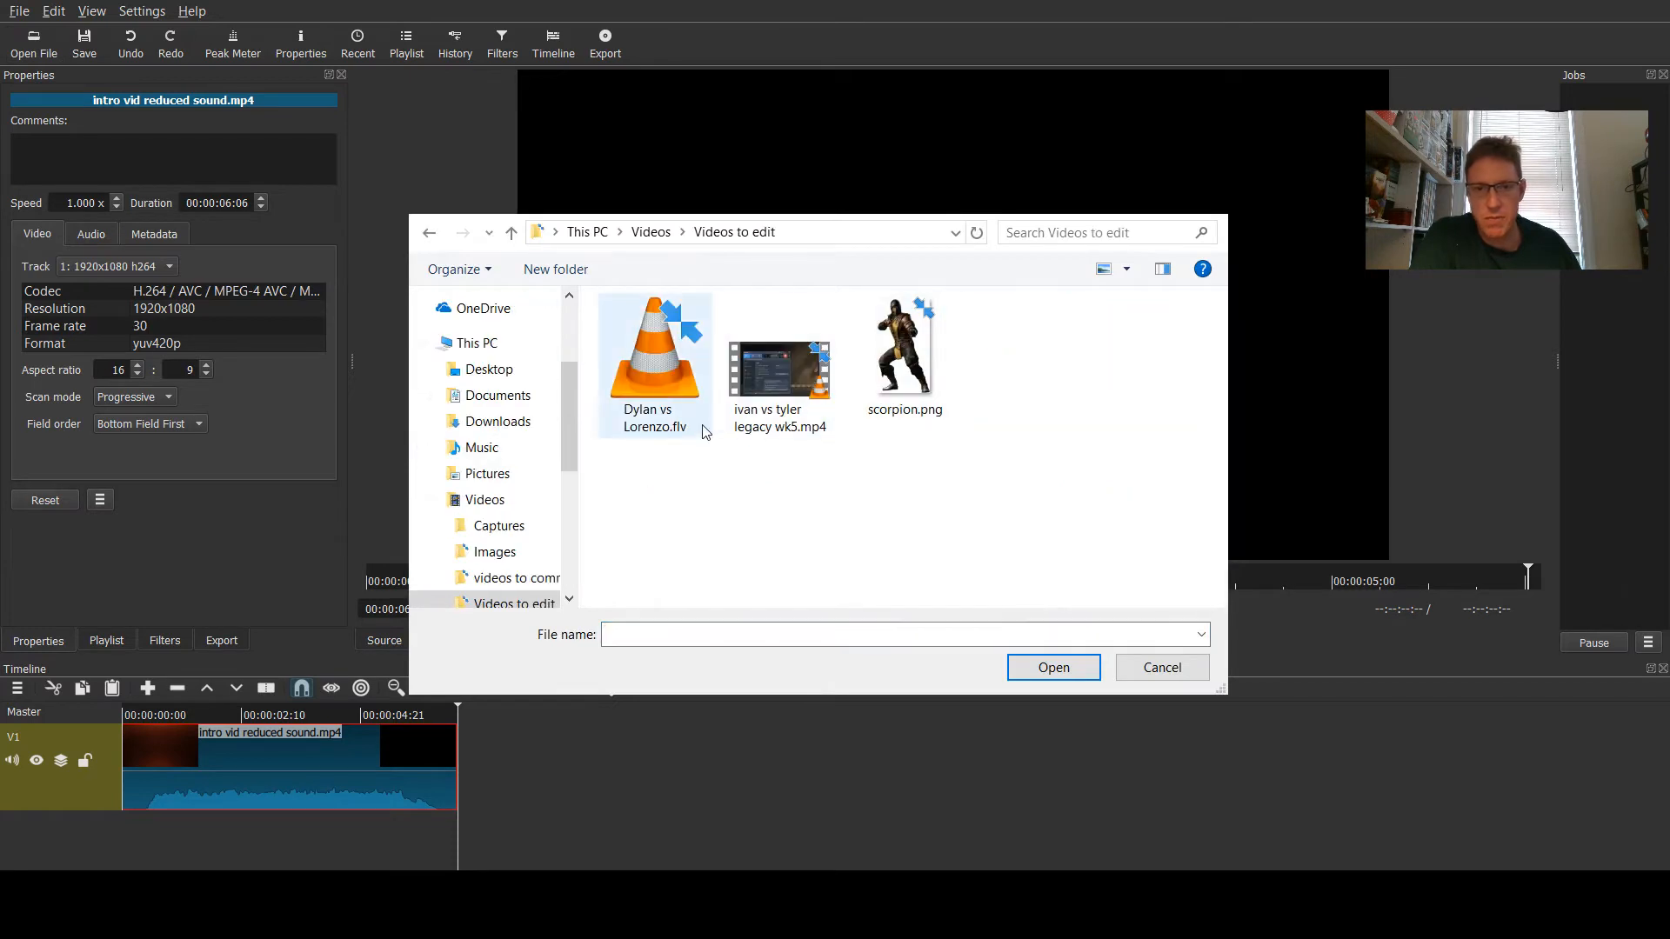
click(663, 365)
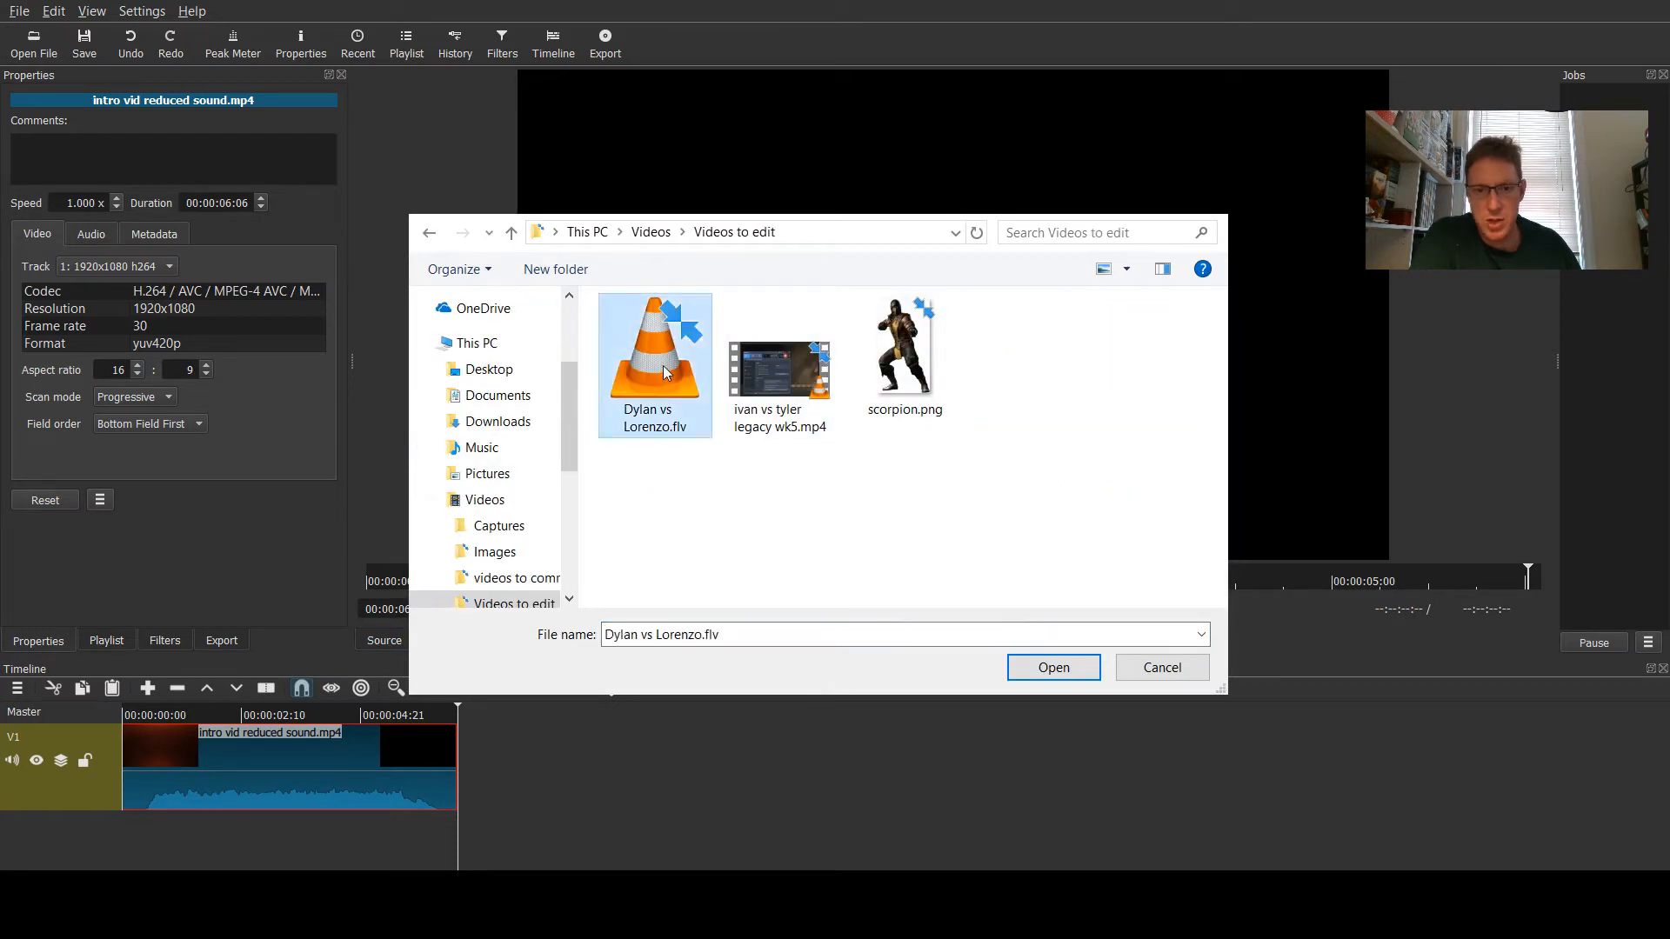
click(1050, 668)
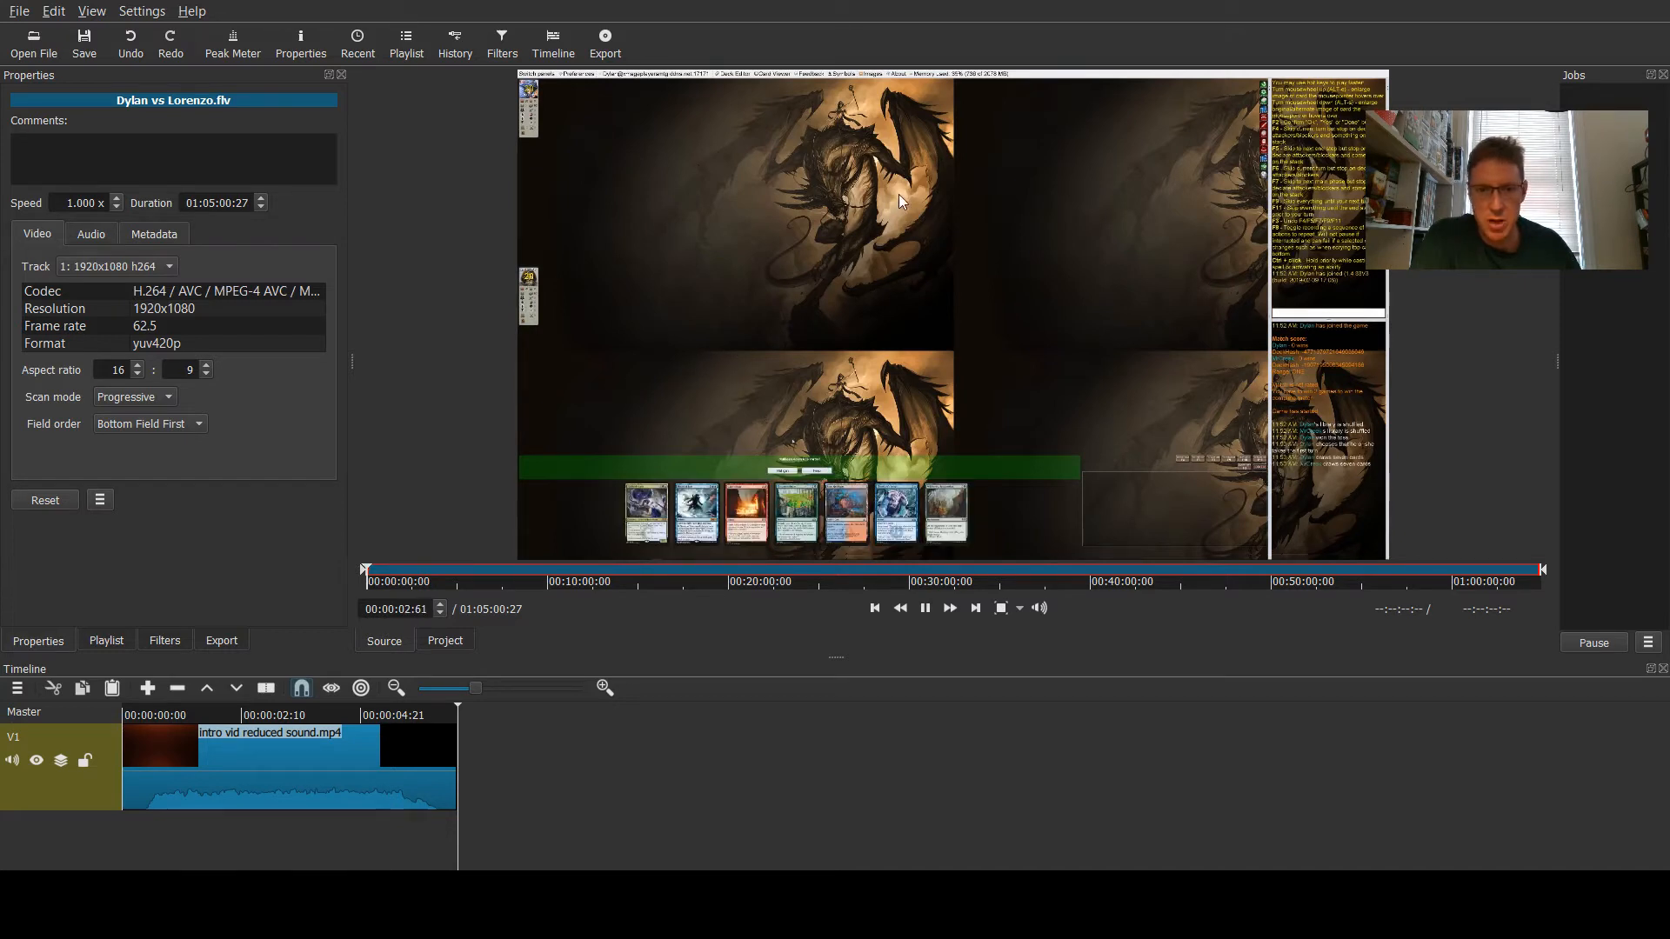
- Place the Dylan vs Lorenzo.flv clip on the V1 track directly after the intro clip
drag(899, 195, 472, 753)
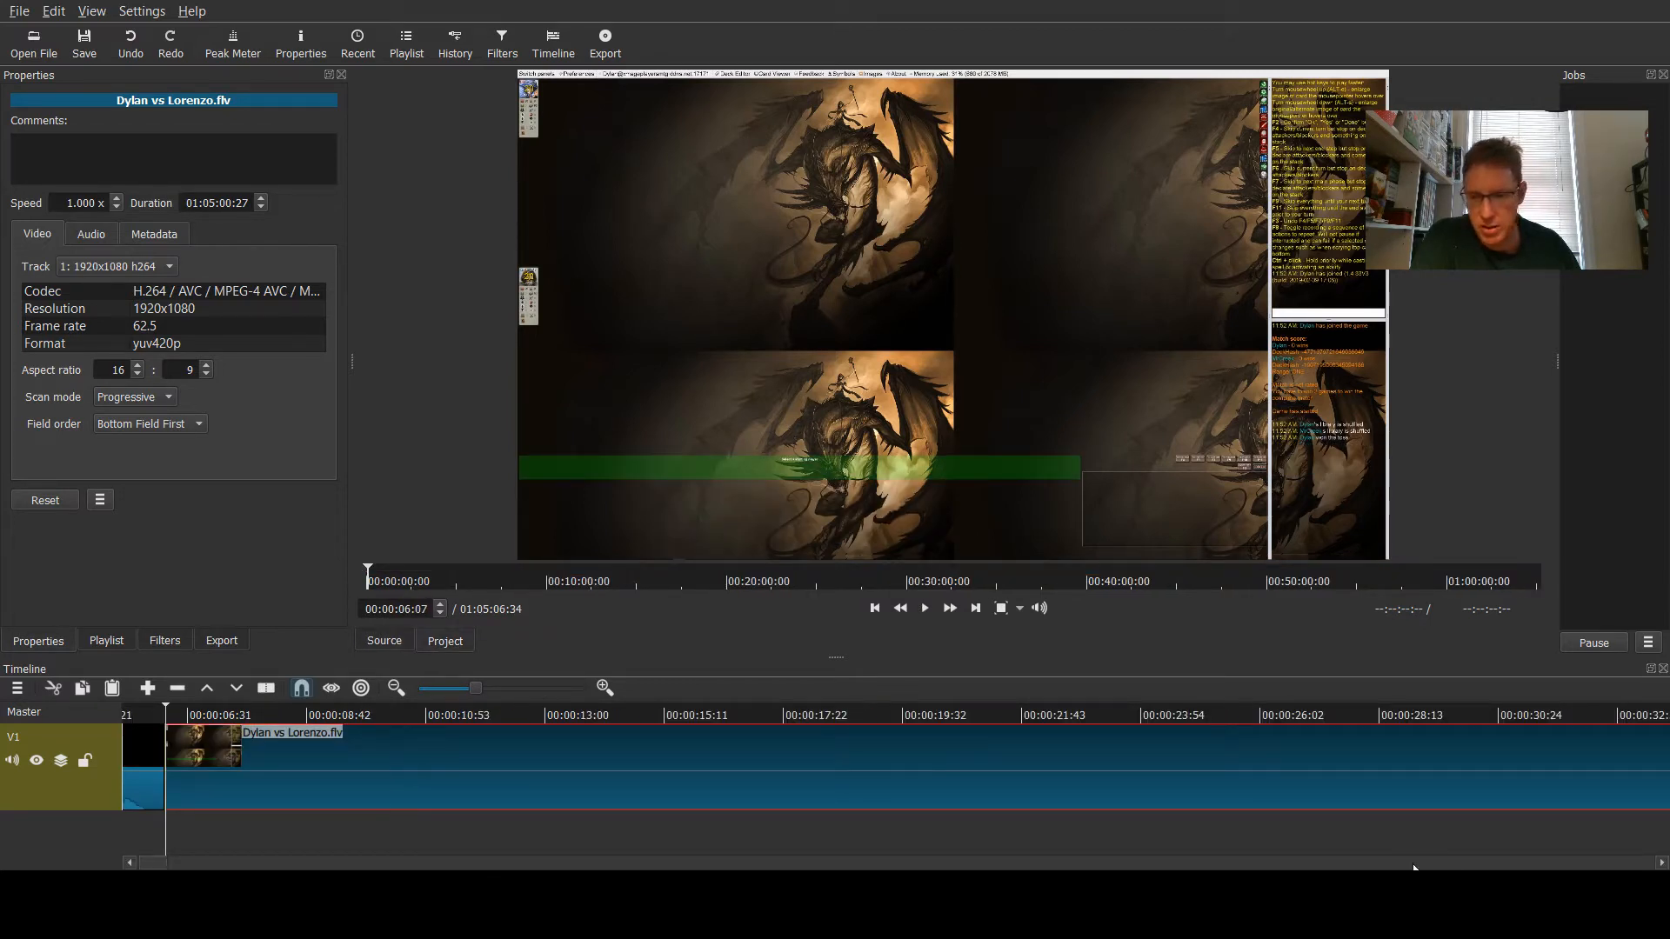
key(End)
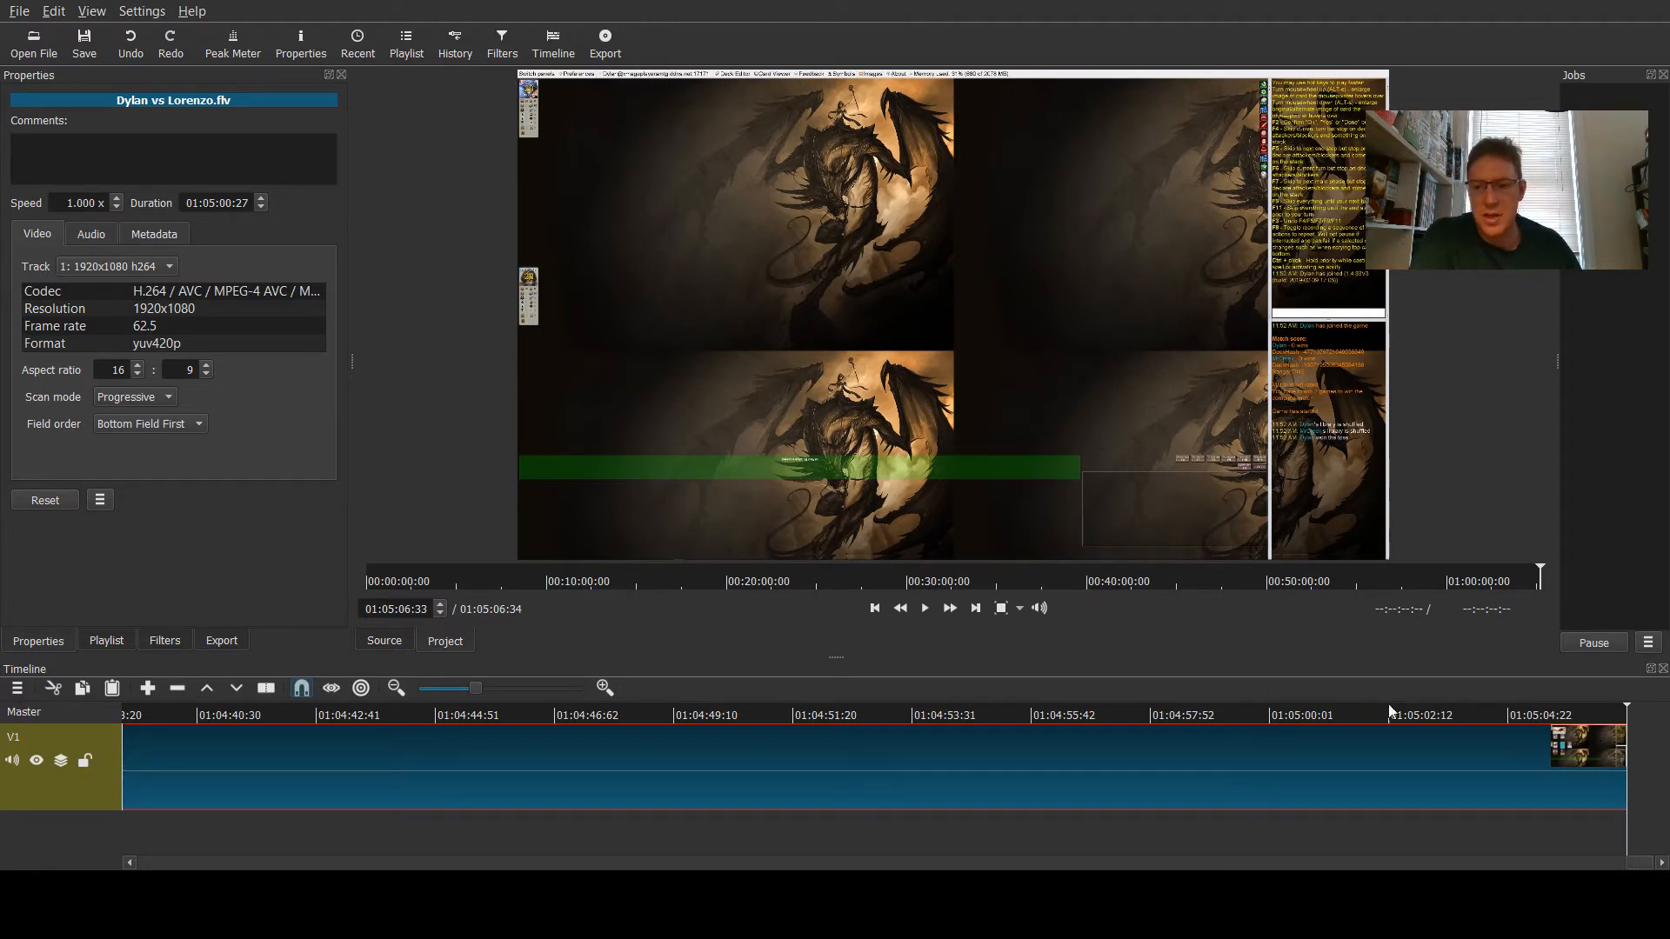
drag(1636, 863, 126, 825)
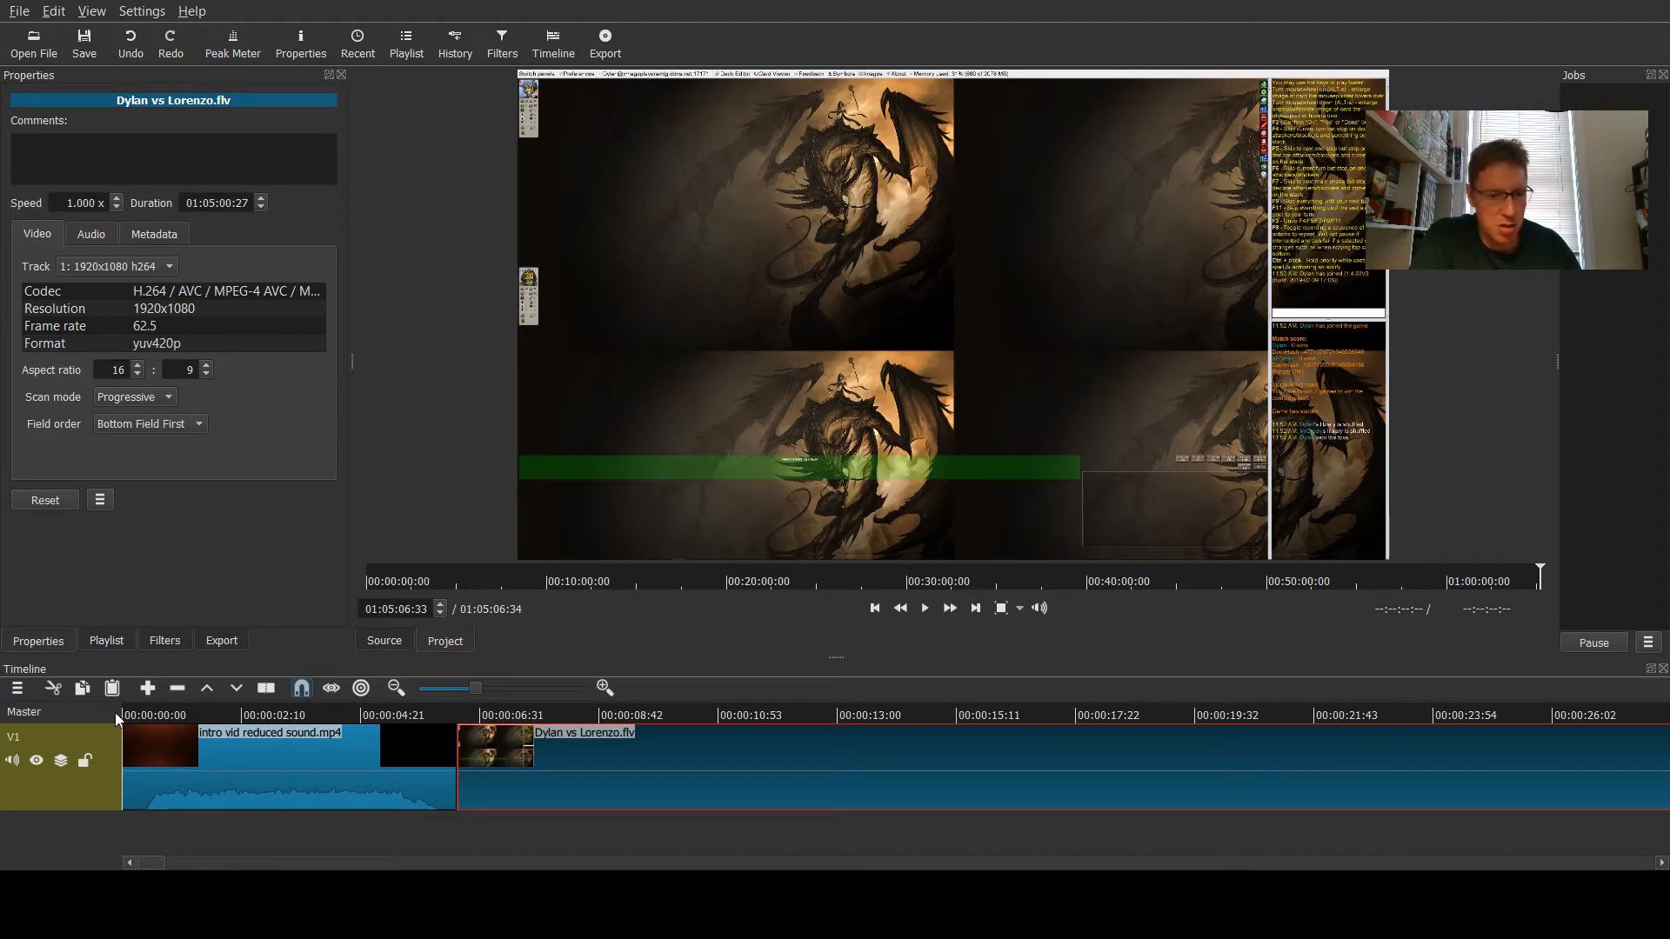
- Preview the beginning of the game footage by moving the playhead along the timeline and playing it
click(664, 717)
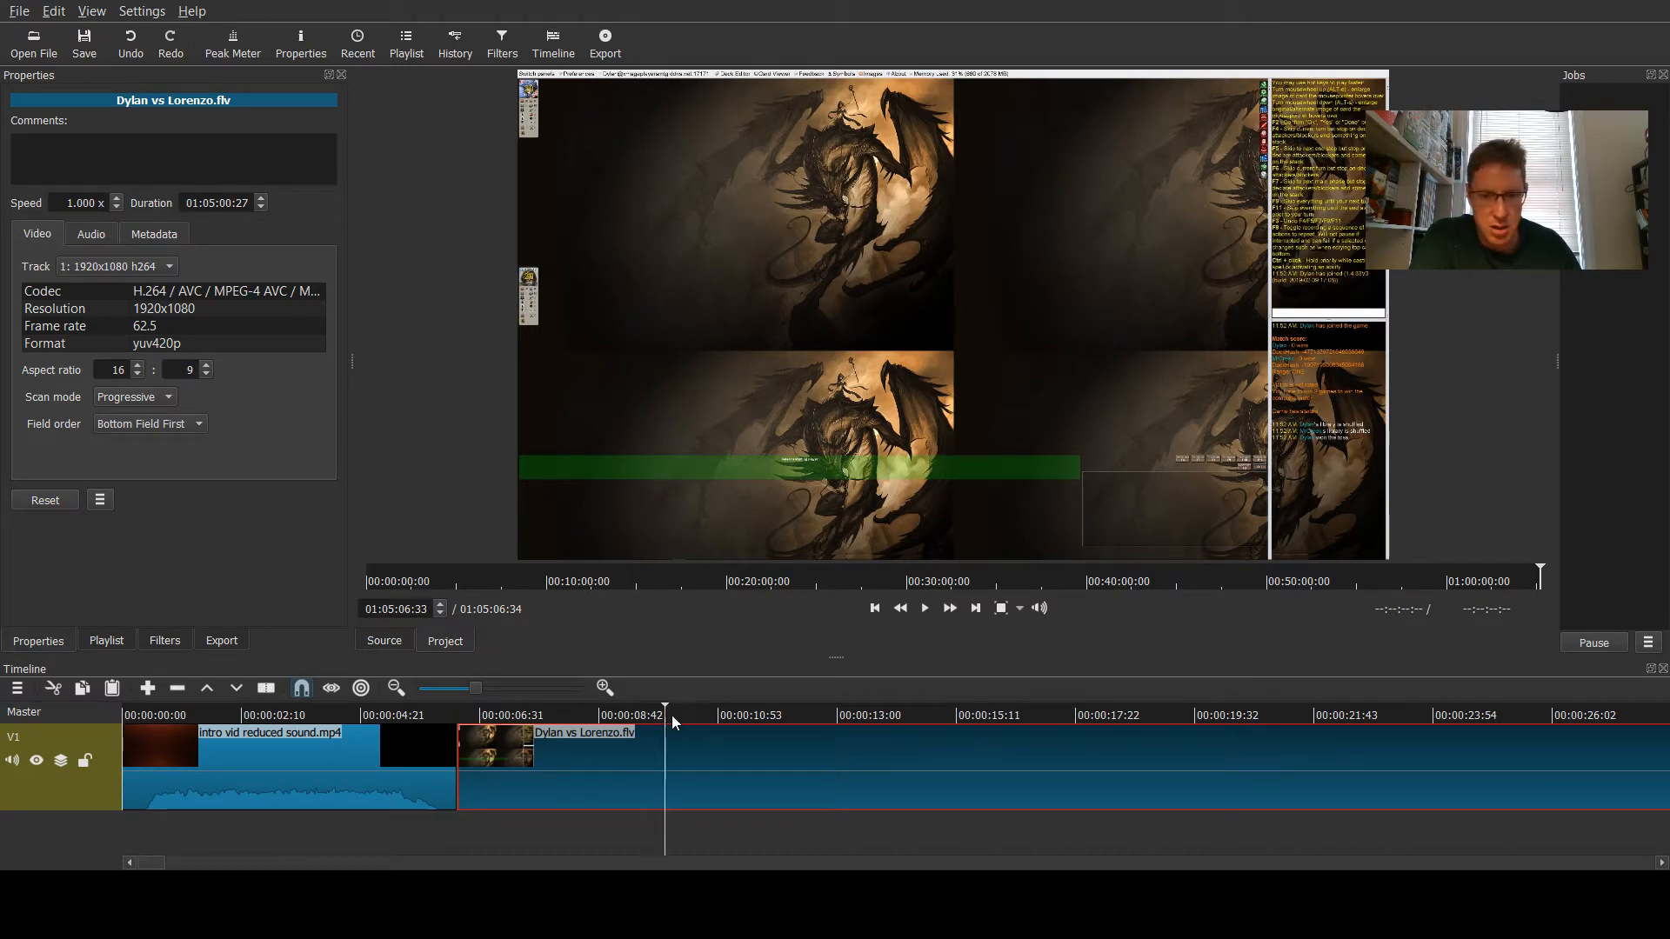
click(1088, 714)
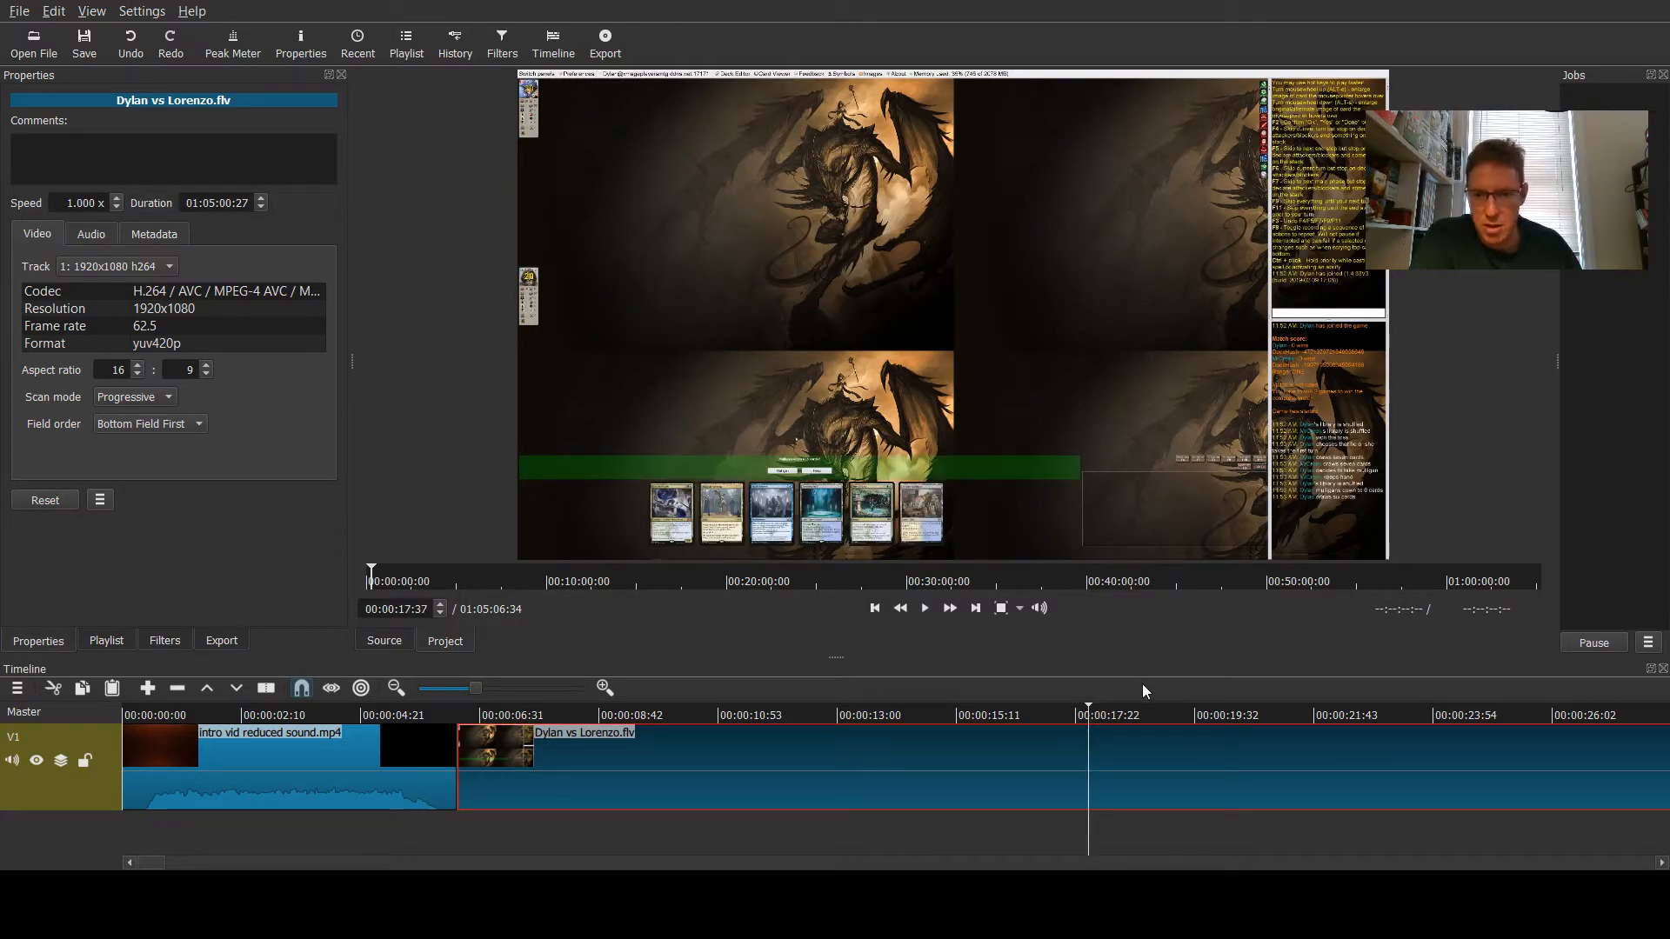
click(1214, 715)
click(1044, 715)
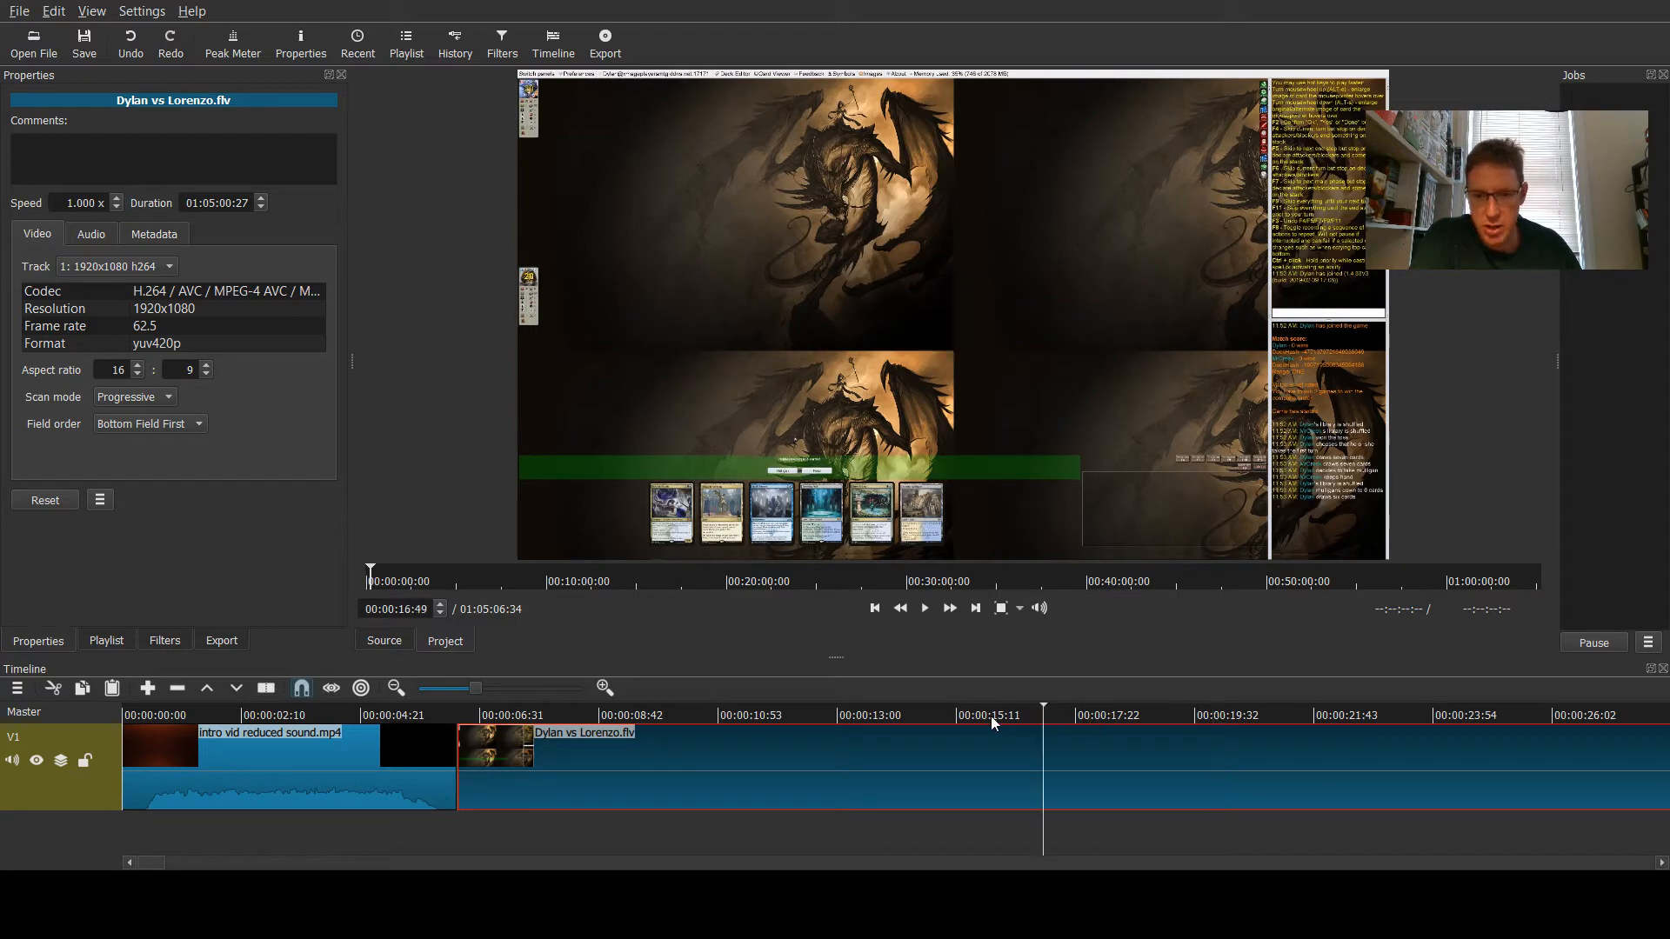
click(267, 713)
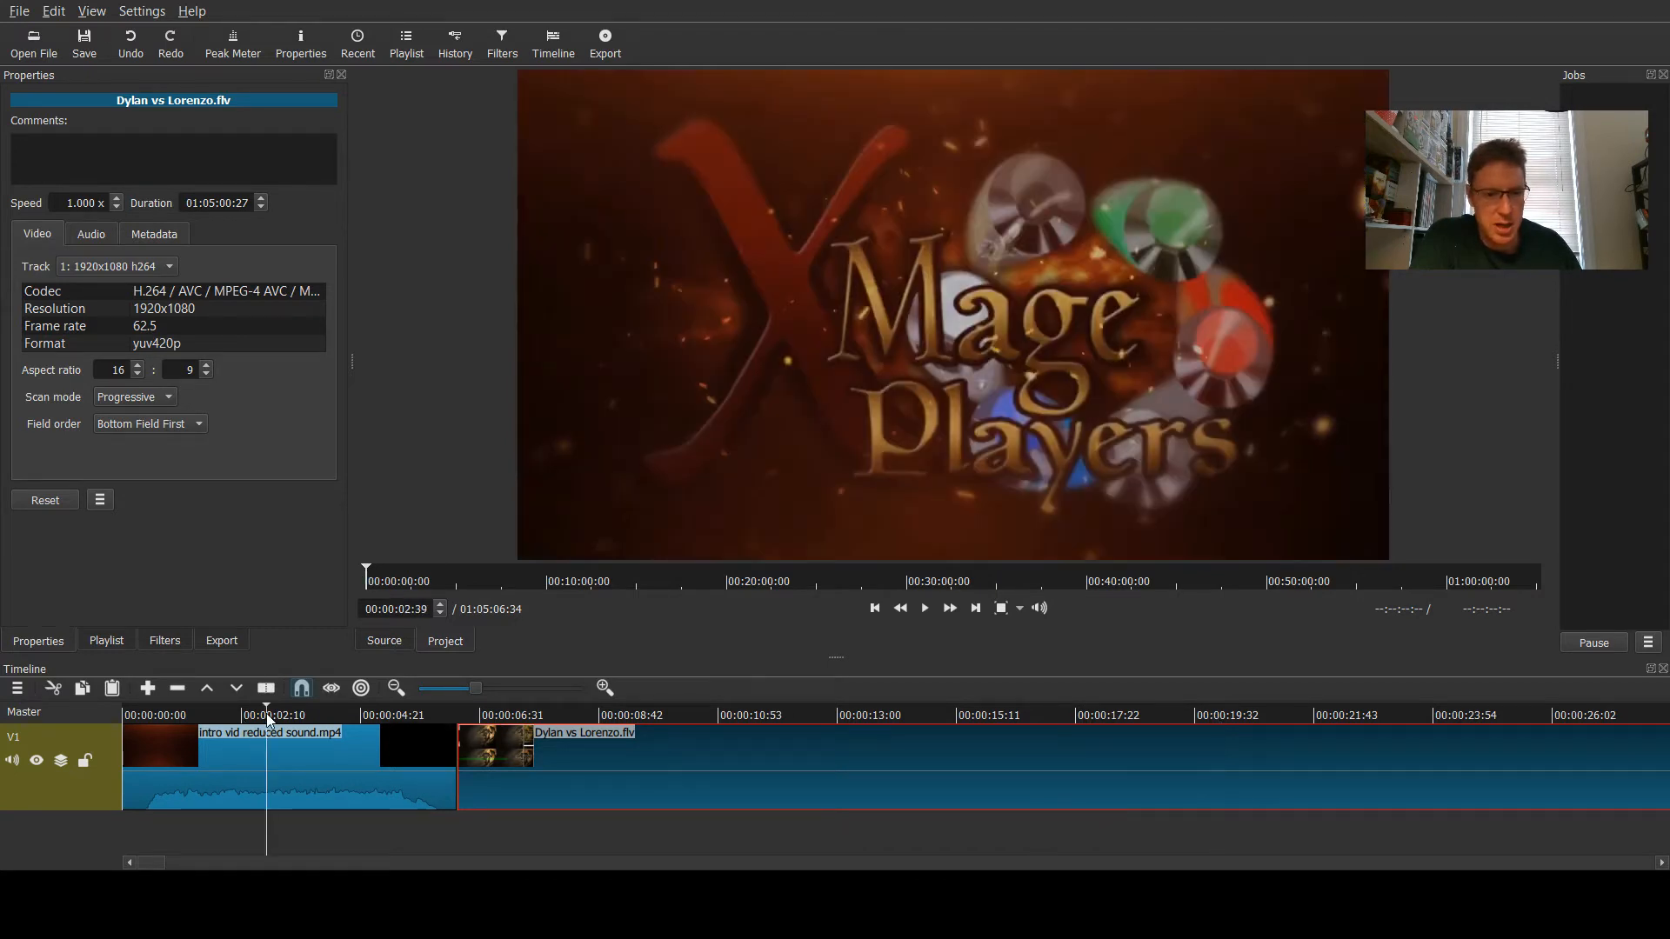
click(924, 609)
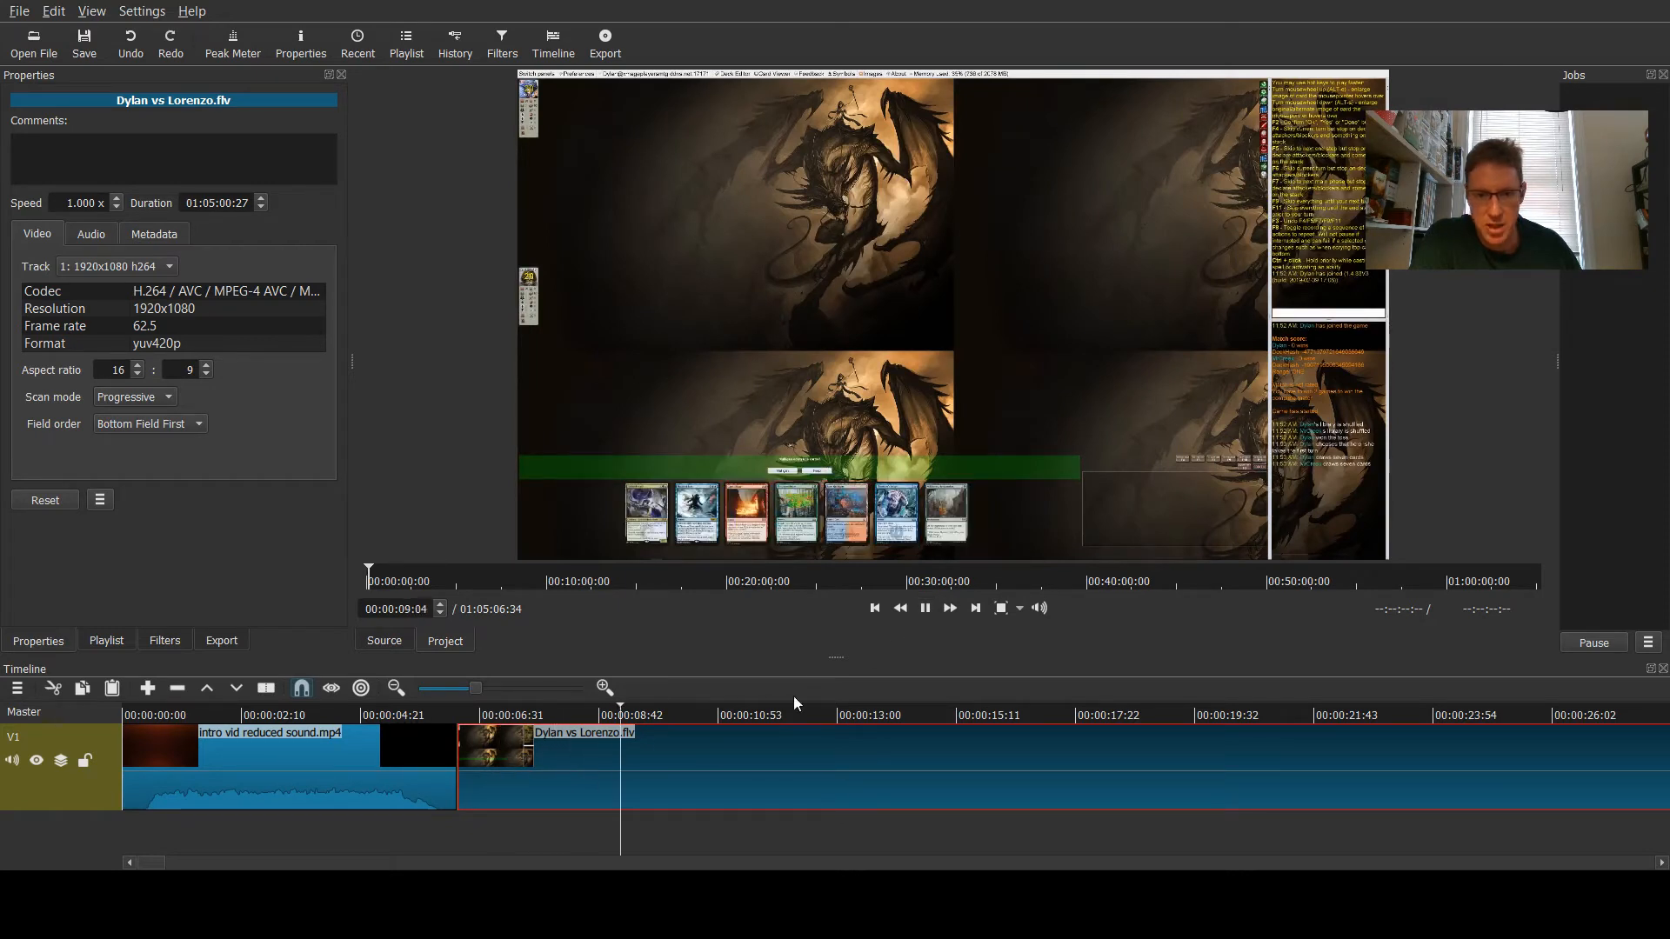
click(923, 609)
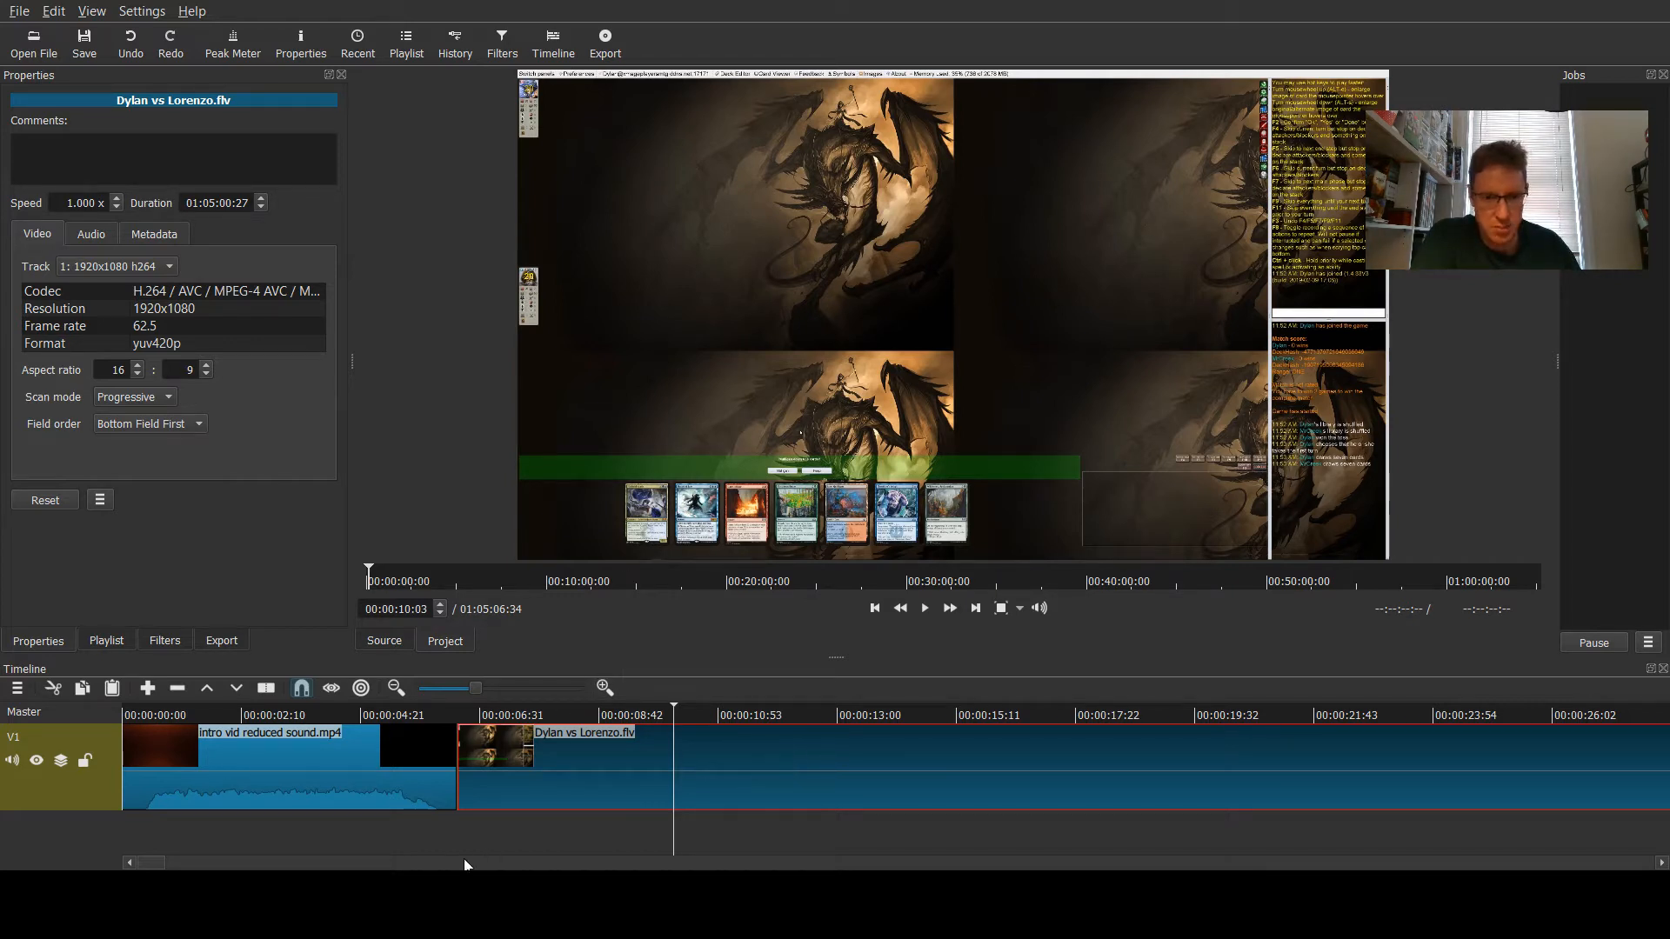
- Zoom the timeline and scrub through the first part of the long game clip
mouse_move(157, 867)
mouse_down()
mouse_move(1661, 864)
mouse_move(178, 864)
mouse_up()
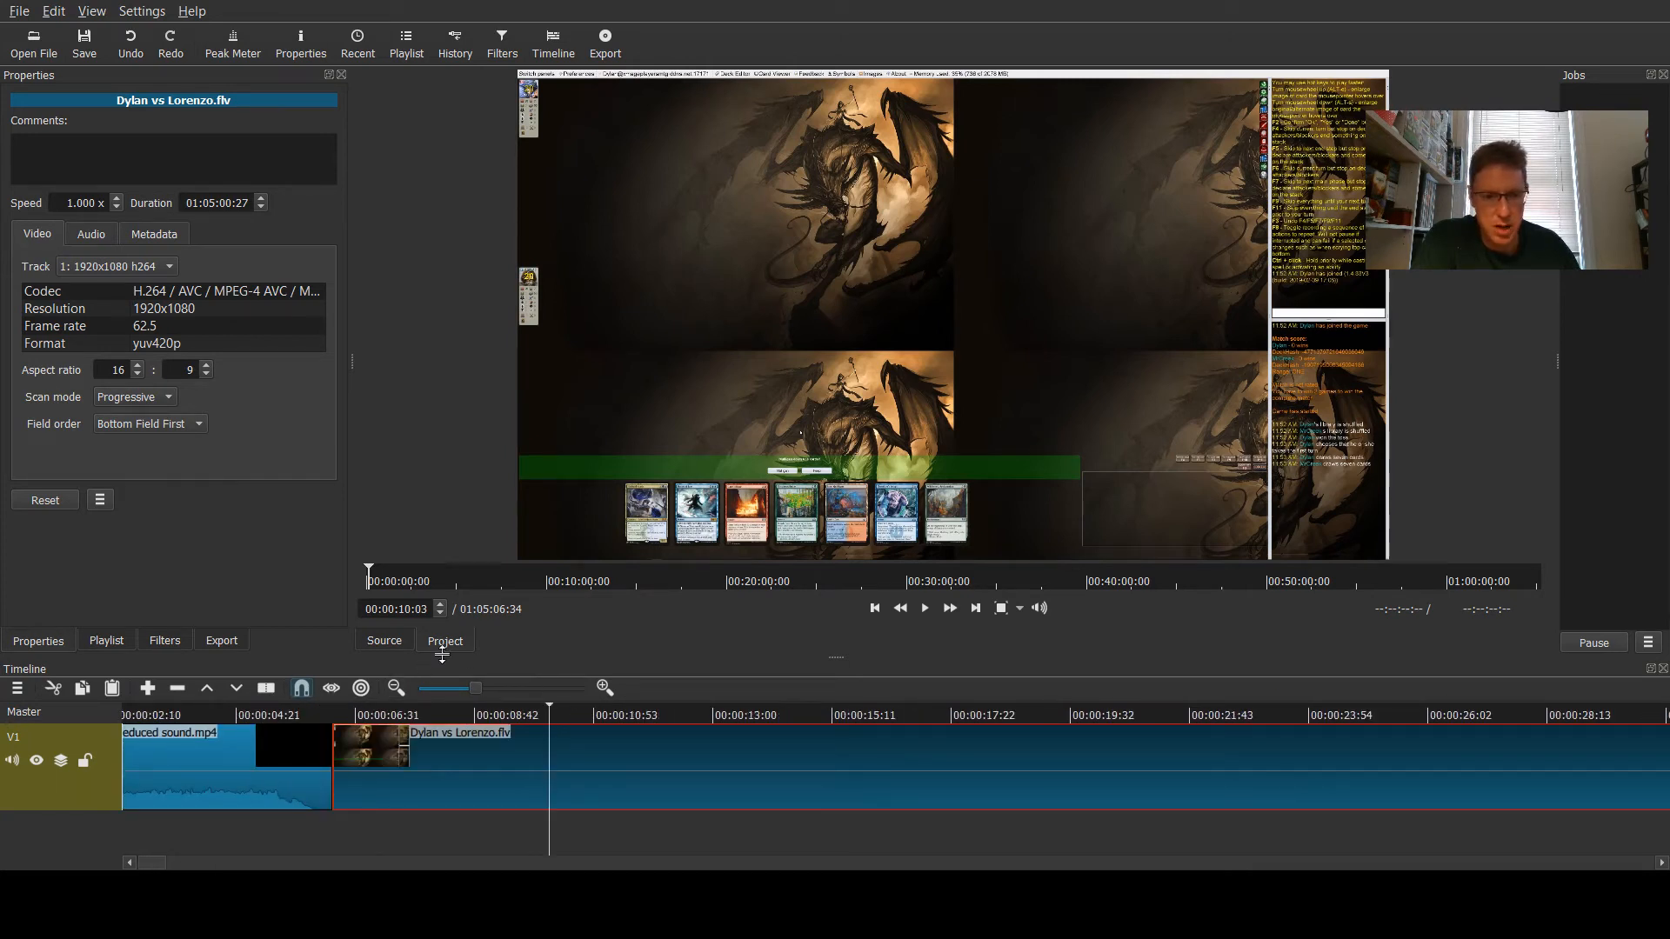
drag(532, 687, 442, 691)
mouse_move(250, 864)
mouse_down()
mouse_move(1583, 864)
mouse_move(240, 842)
mouse_up()
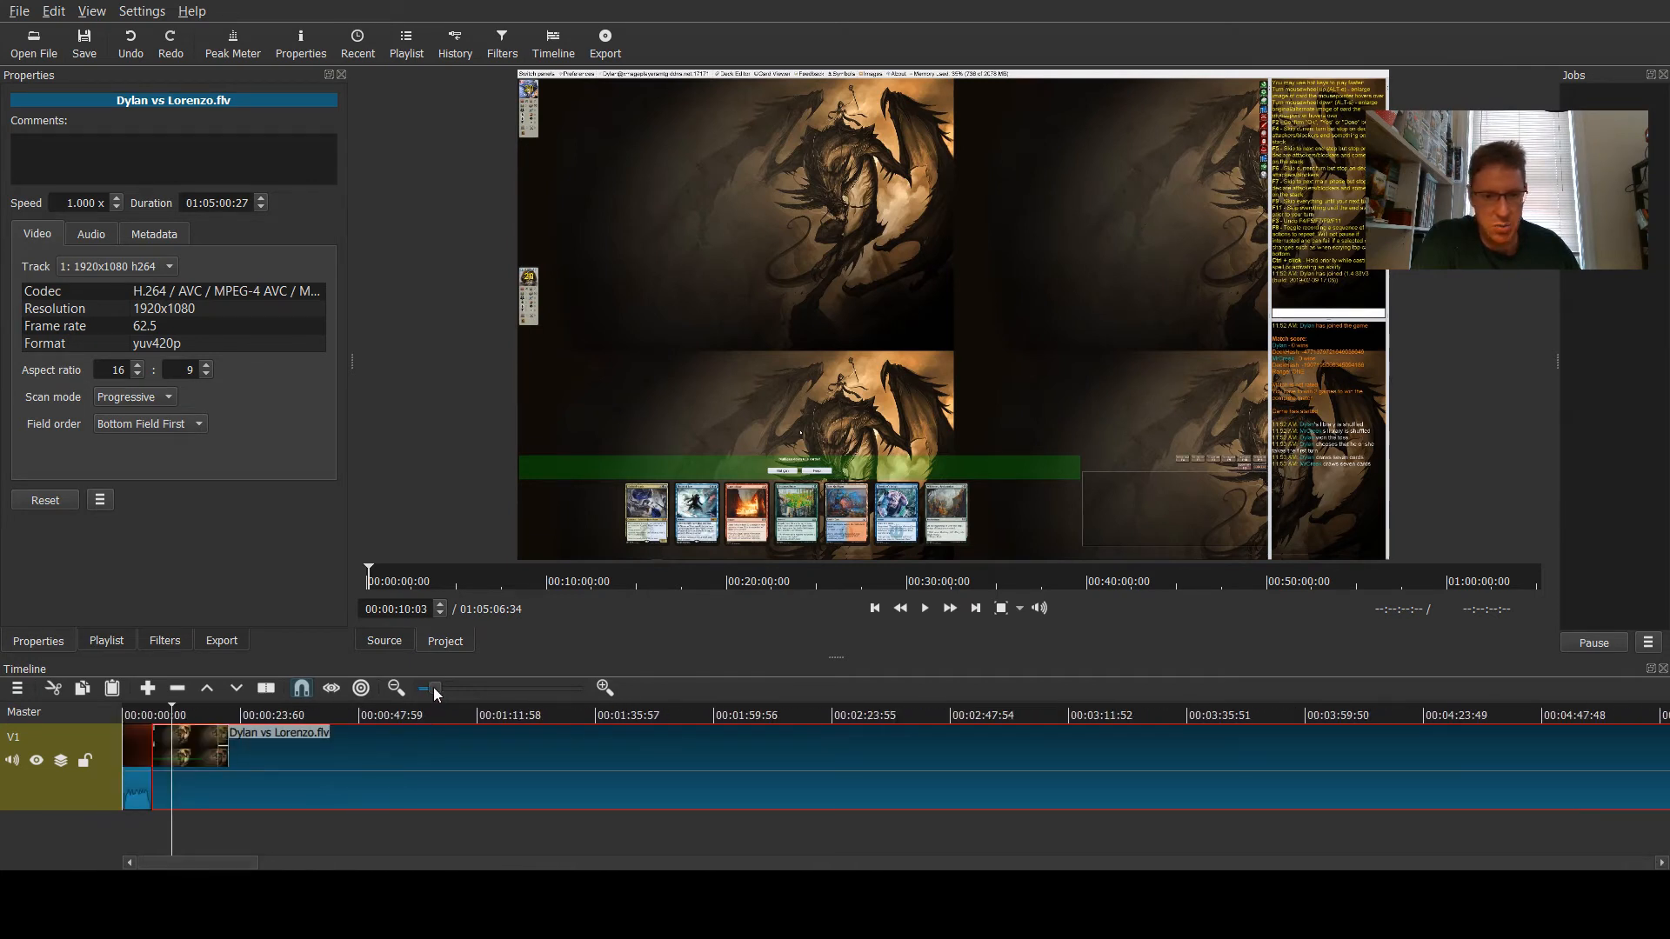
drag(433, 687, 431, 687)
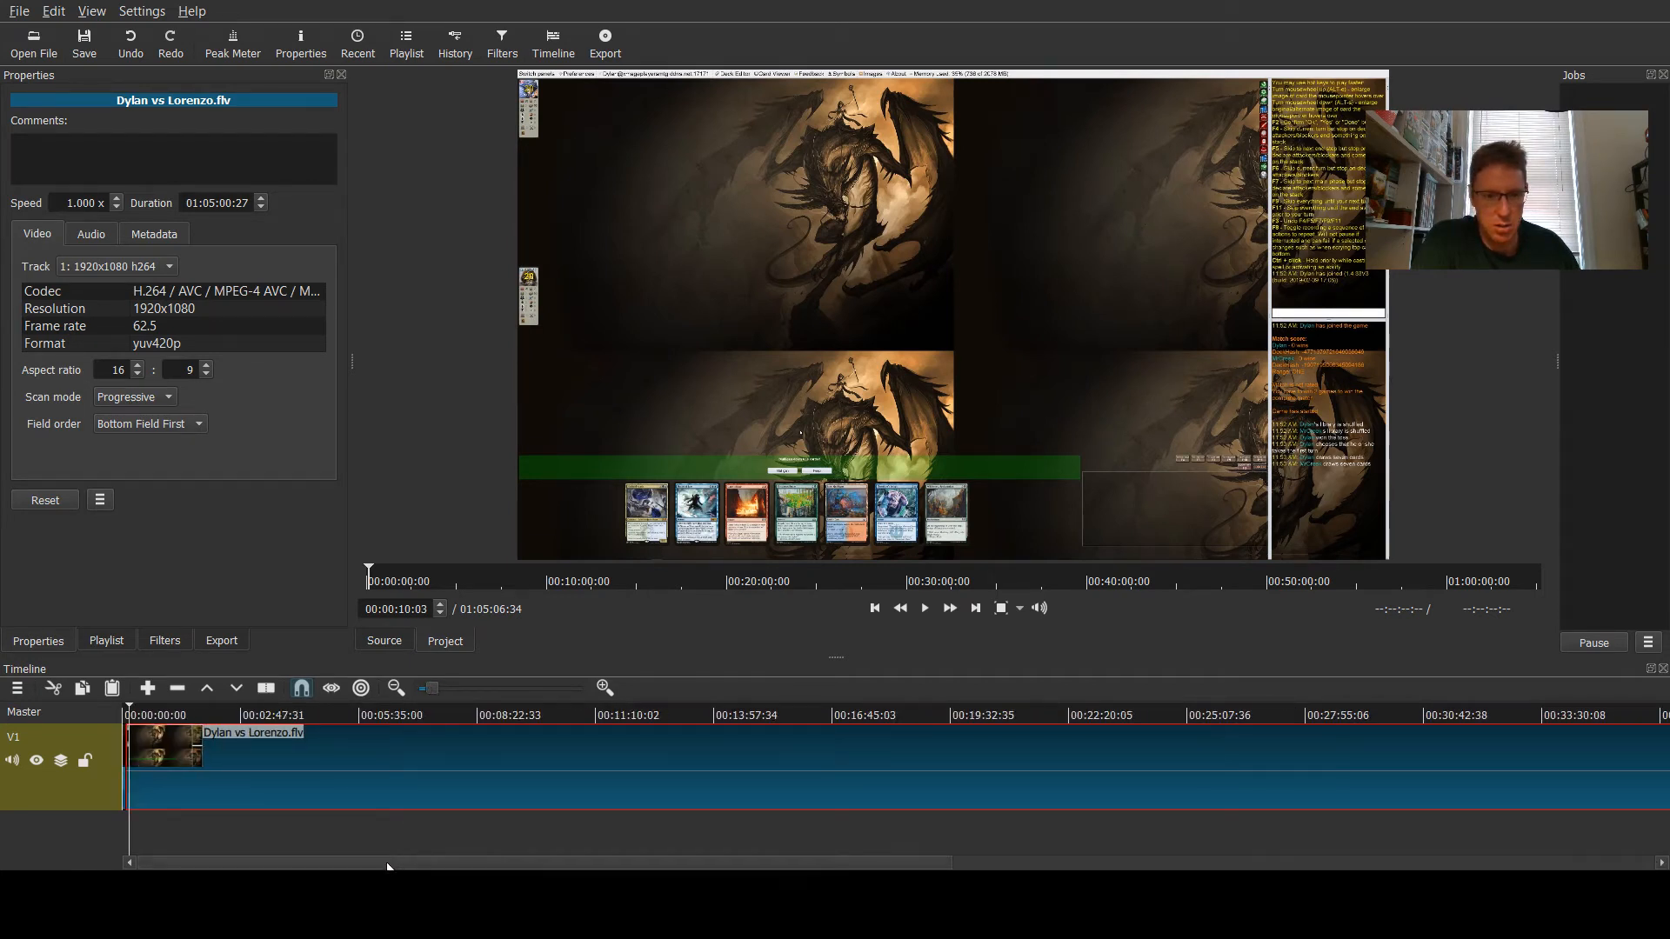
mouse_move(388, 867)
mouse_down()
mouse_move(1282, 868)
mouse_move(374, 870)
mouse_up()
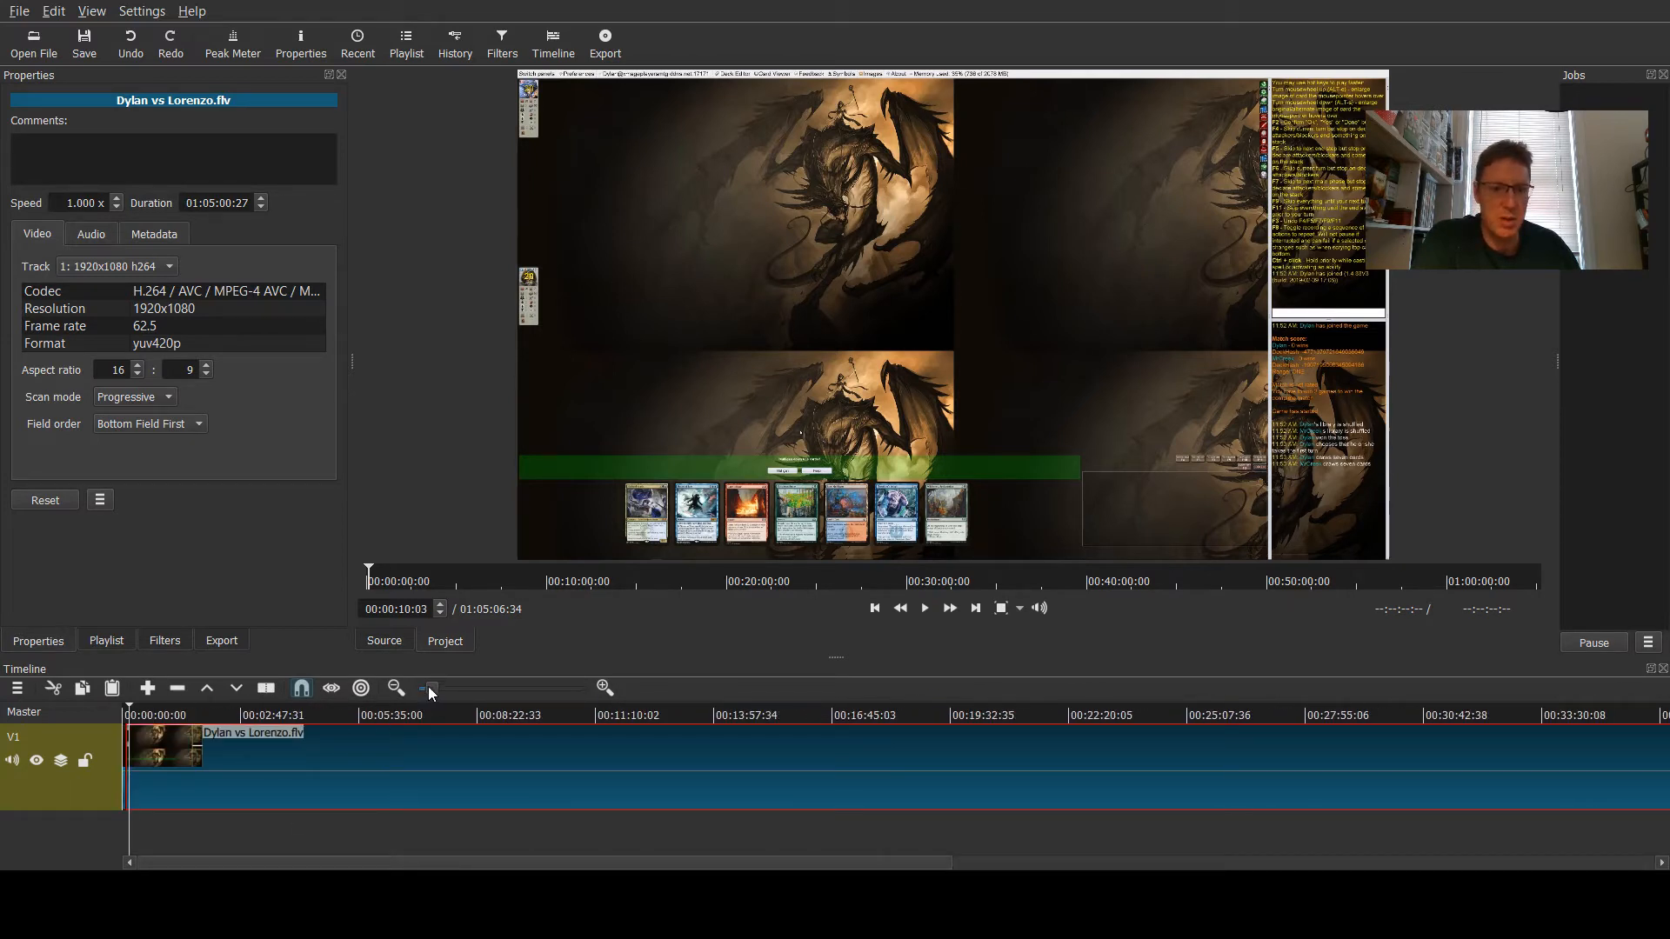
drag(454, 689, 455, 688)
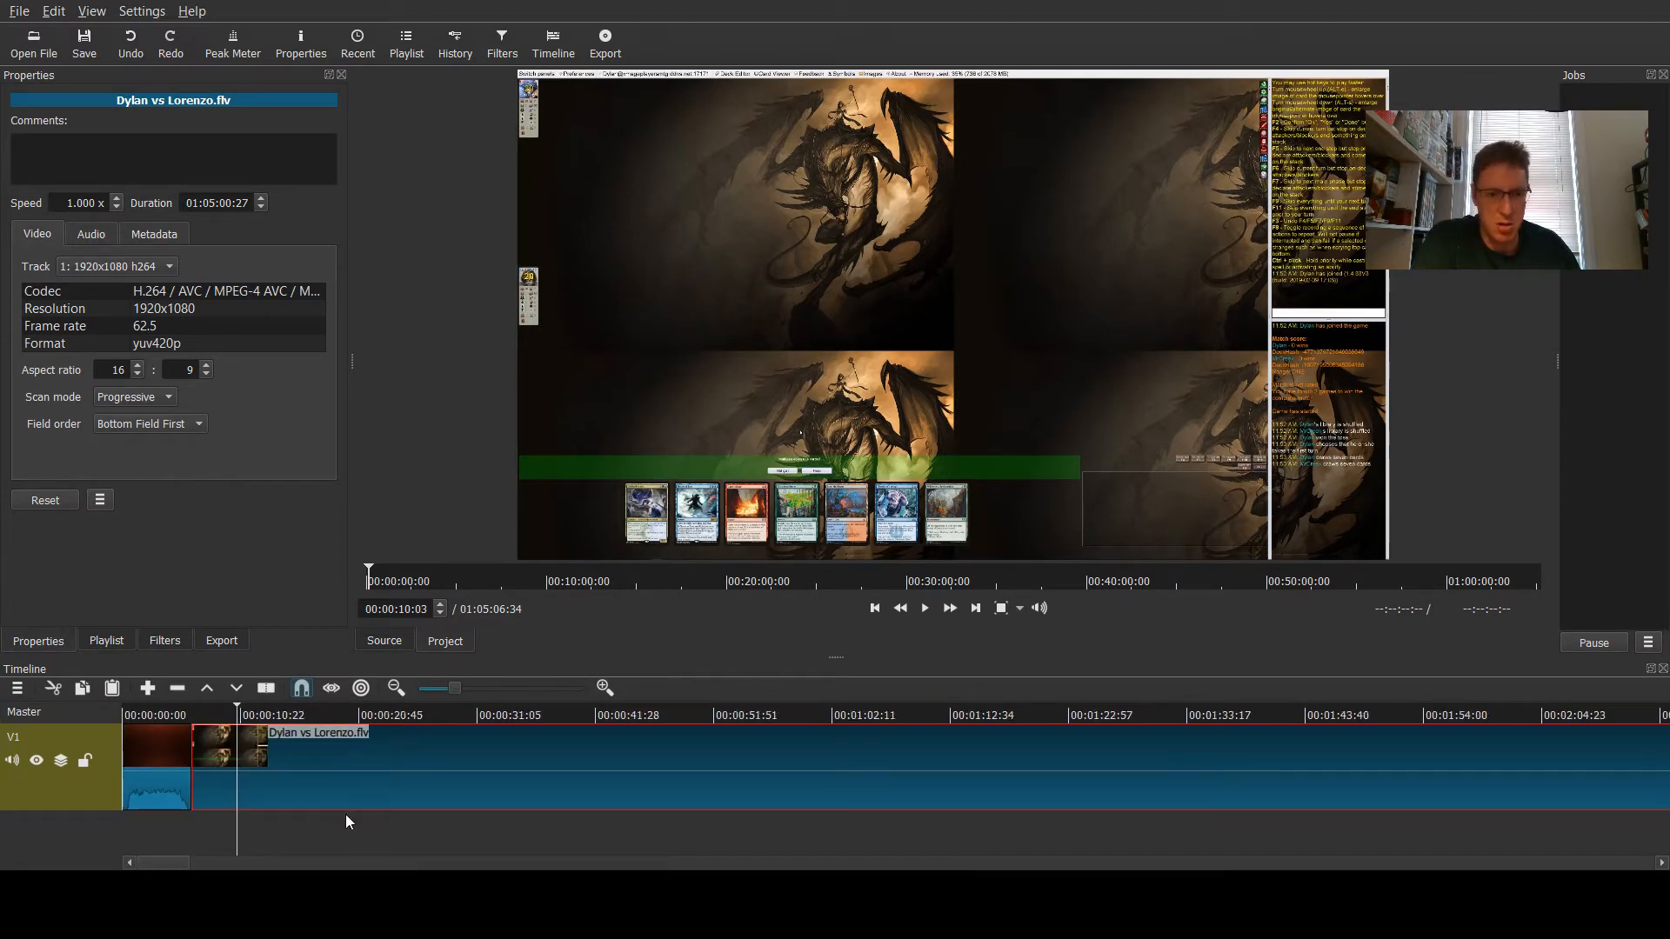
drag(155, 867, 198, 867)
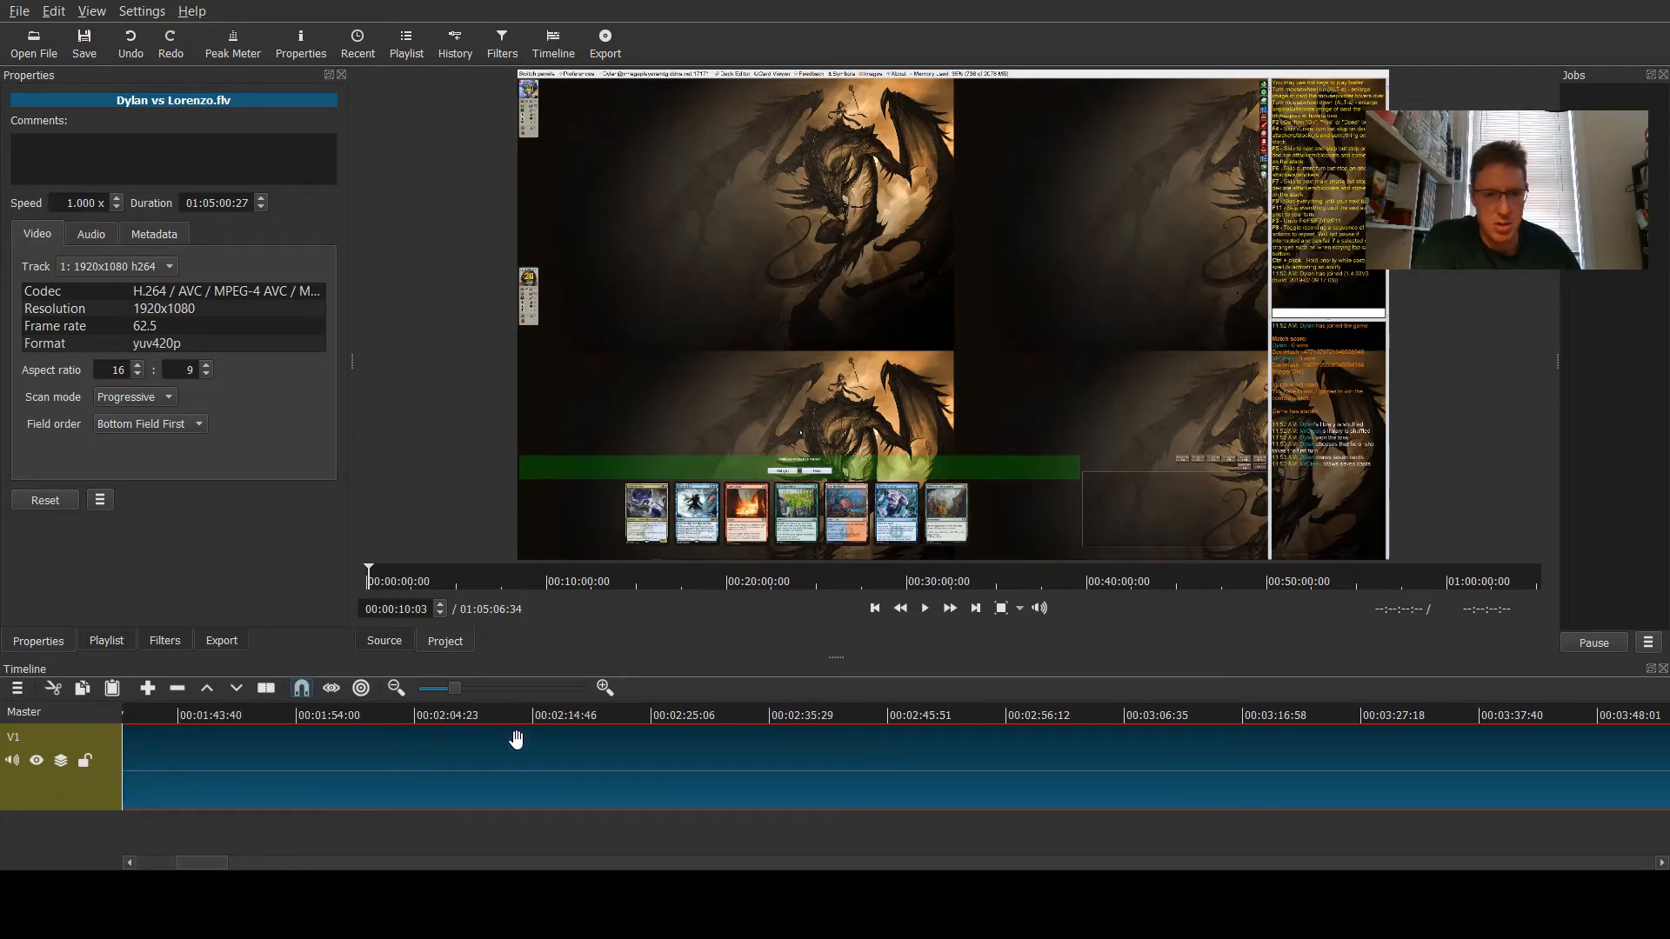
click(540, 736)
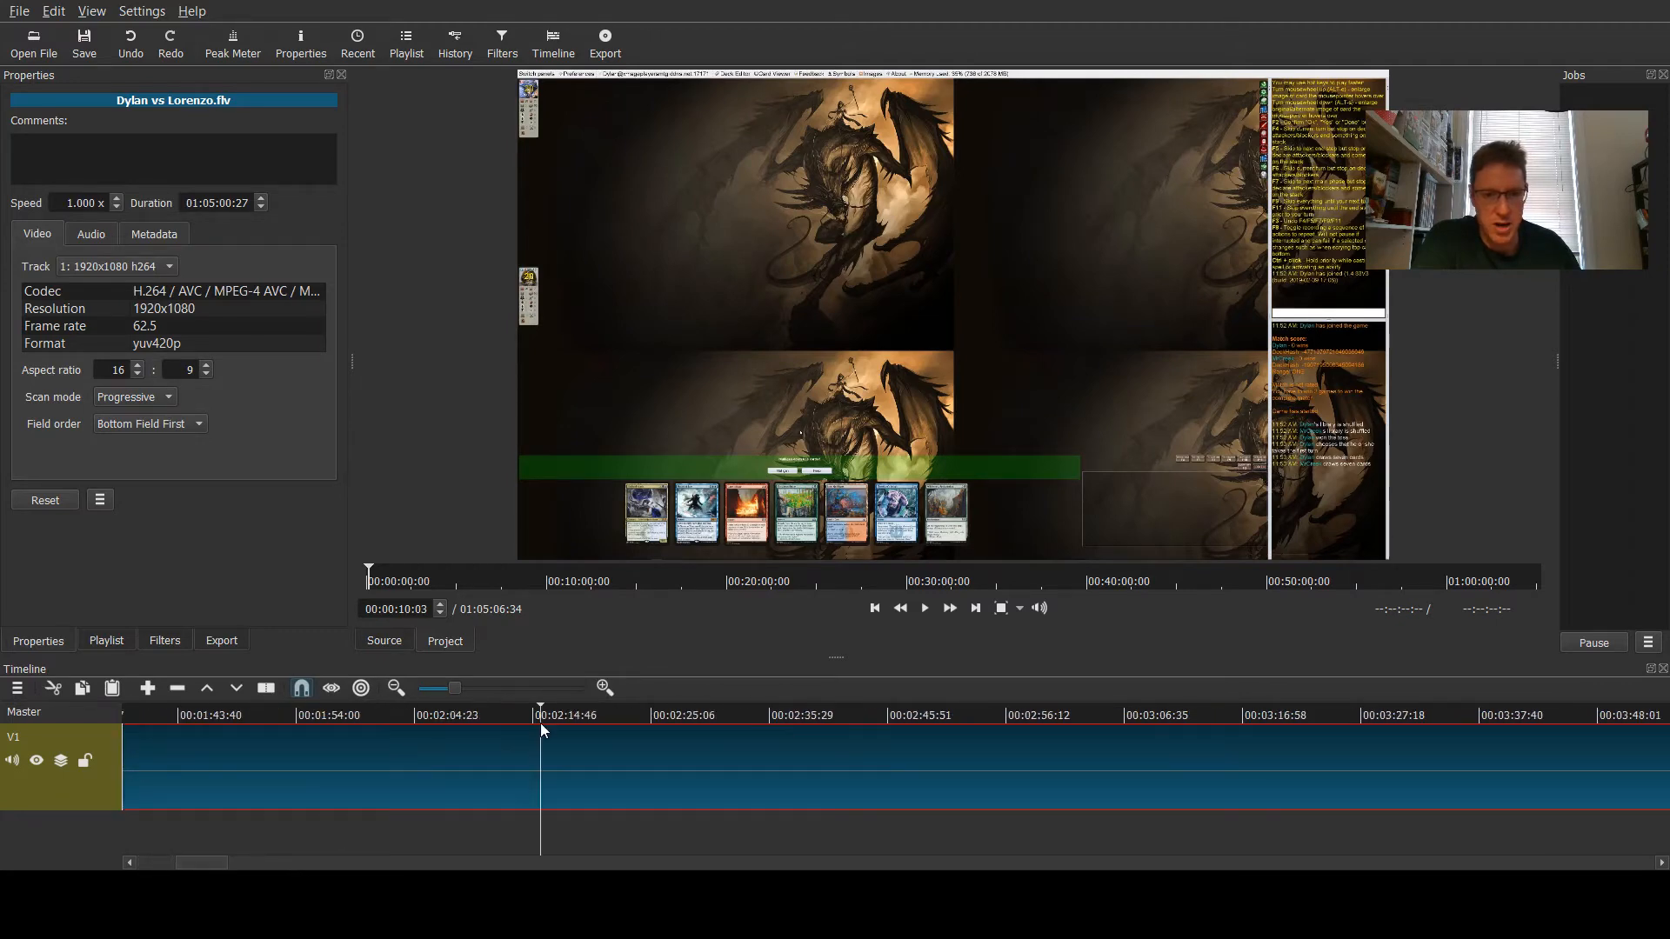
click(1211, 722)
drag(202, 864, 527, 863)
click(797, 718)
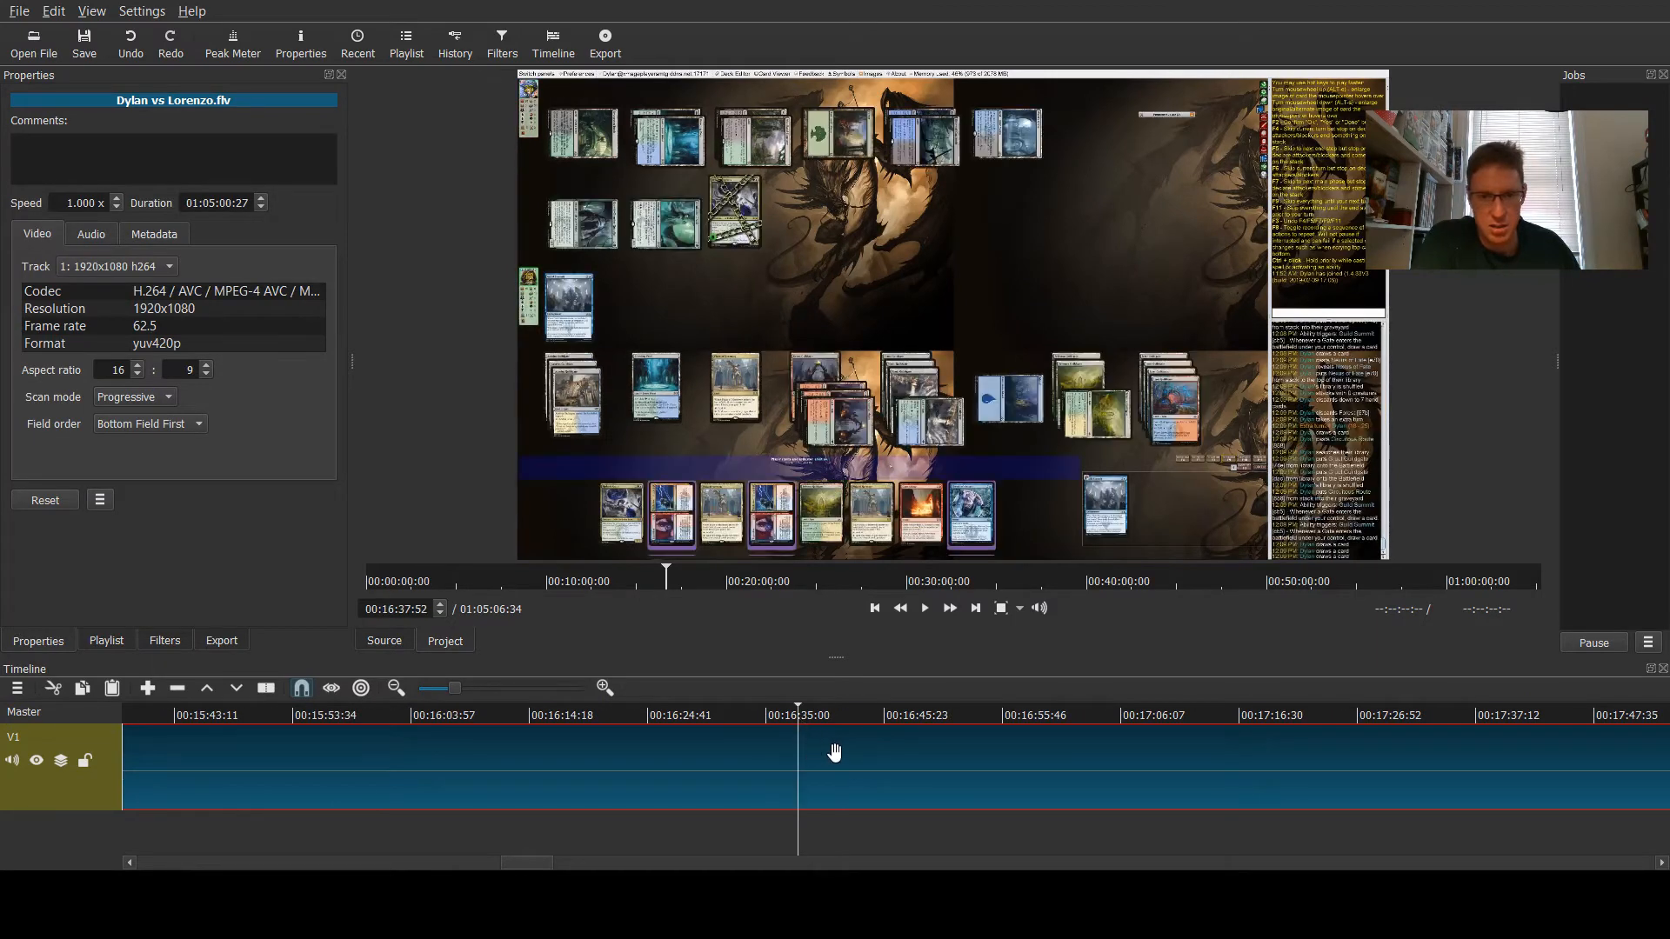
drag(523, 861, 641, 860)
click(916, 718)
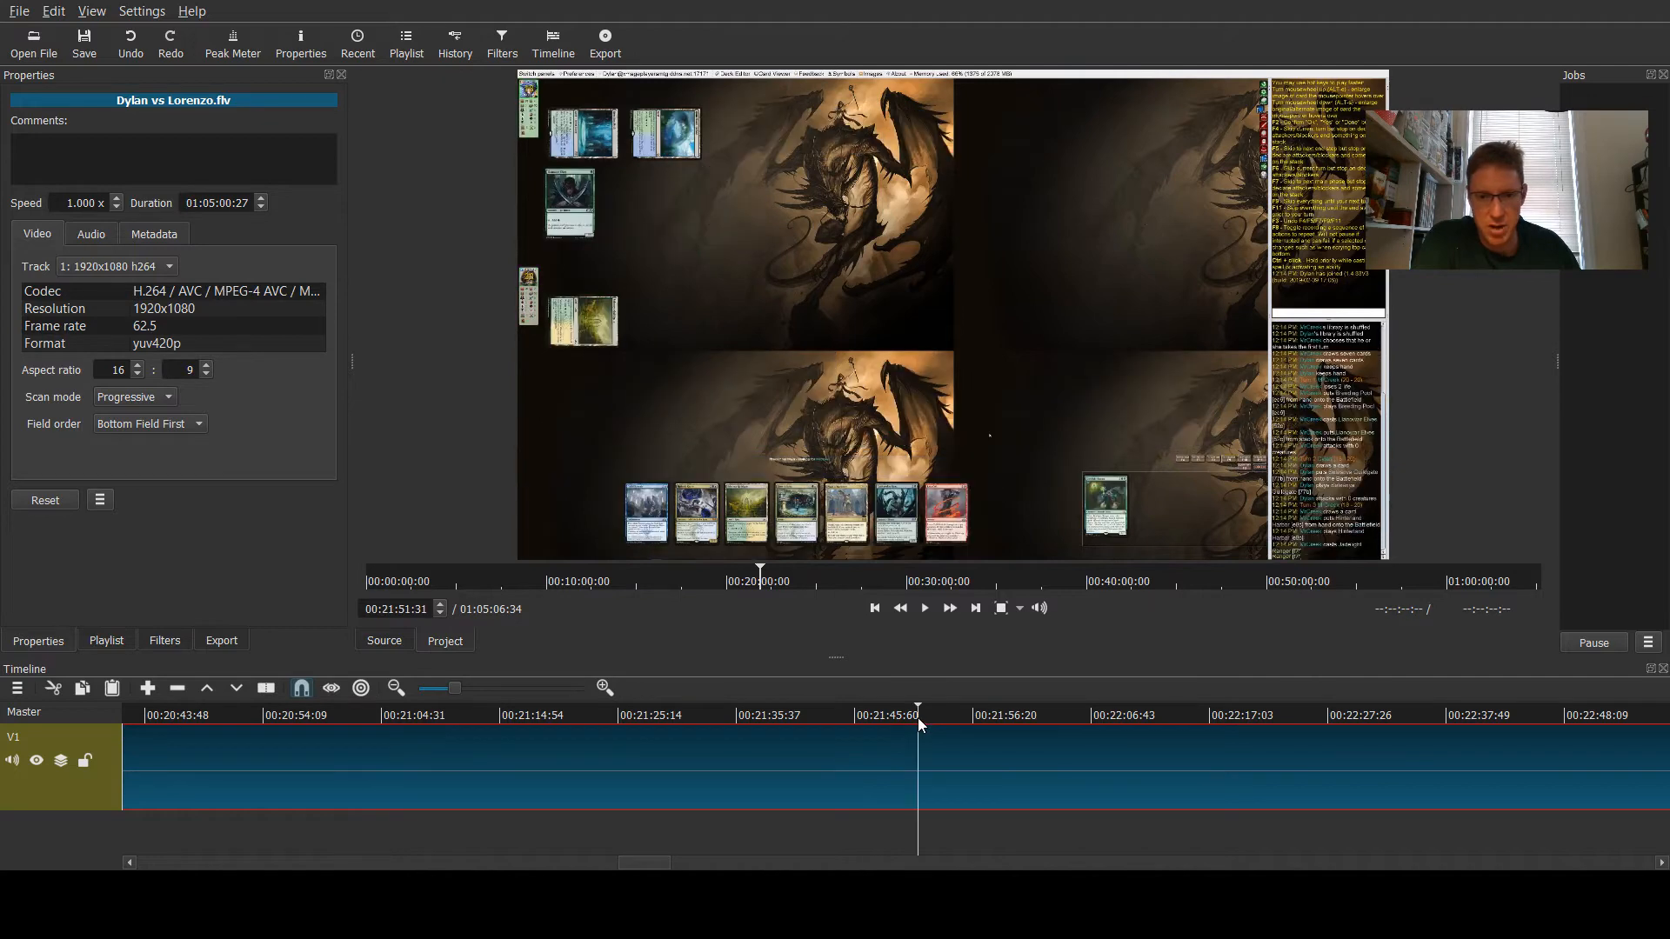
- Scrub through the game footage around the 29-minute mark to find a cut point
click(1284, 722)
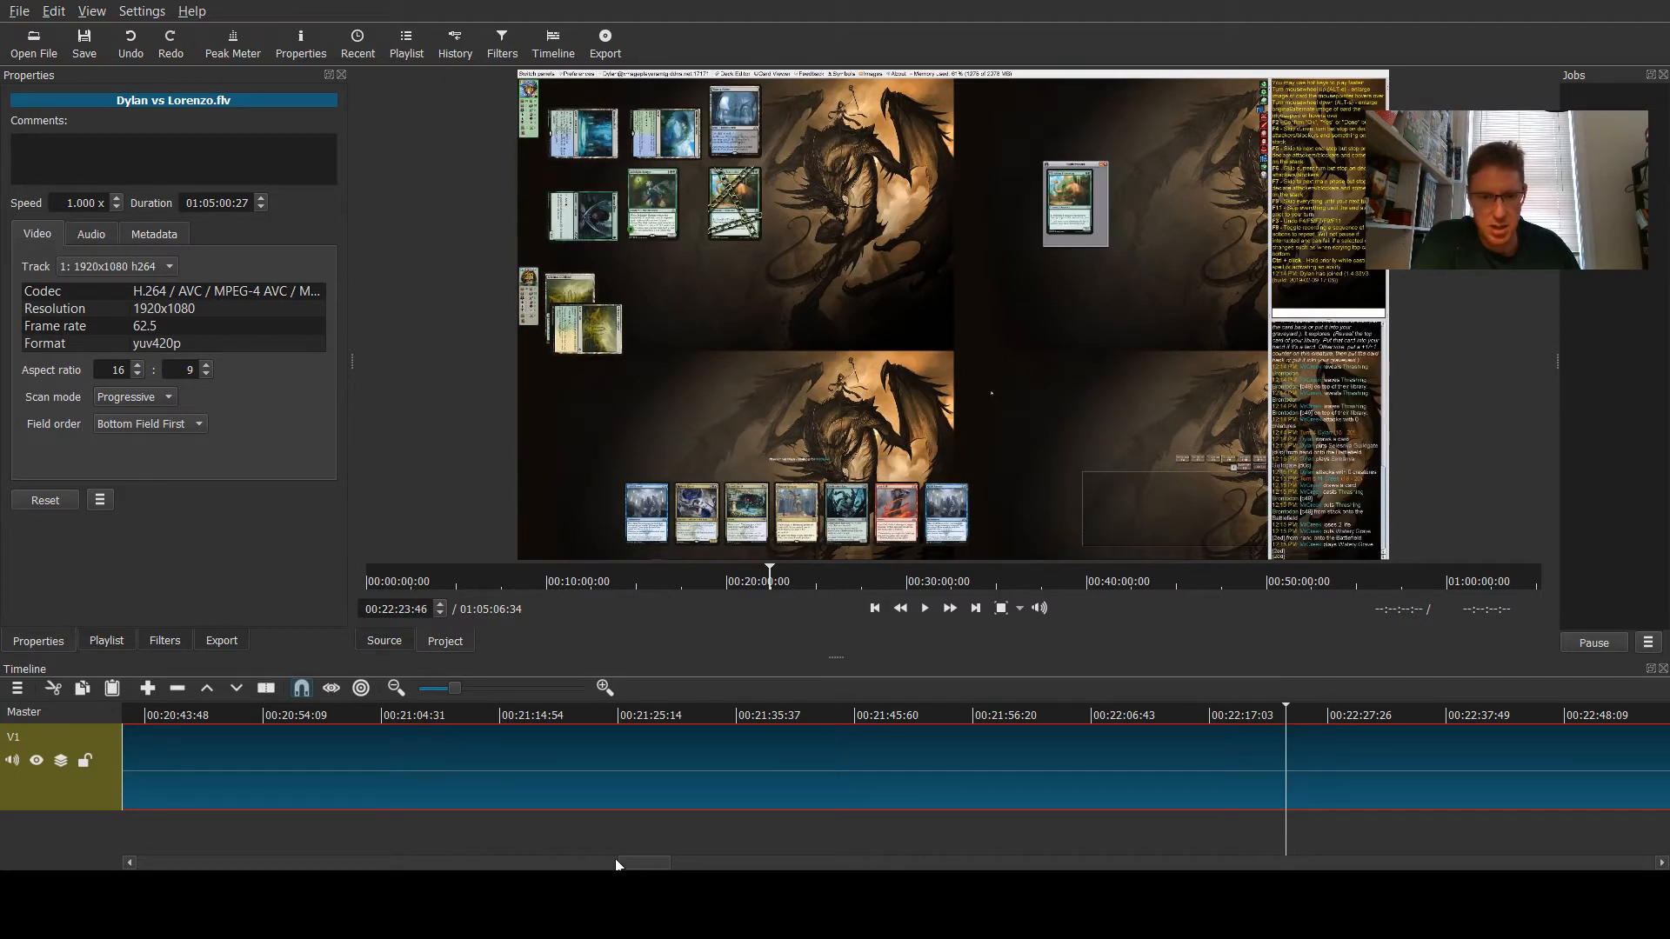
drag(616, 864, 793, 864)
click(894, 711)
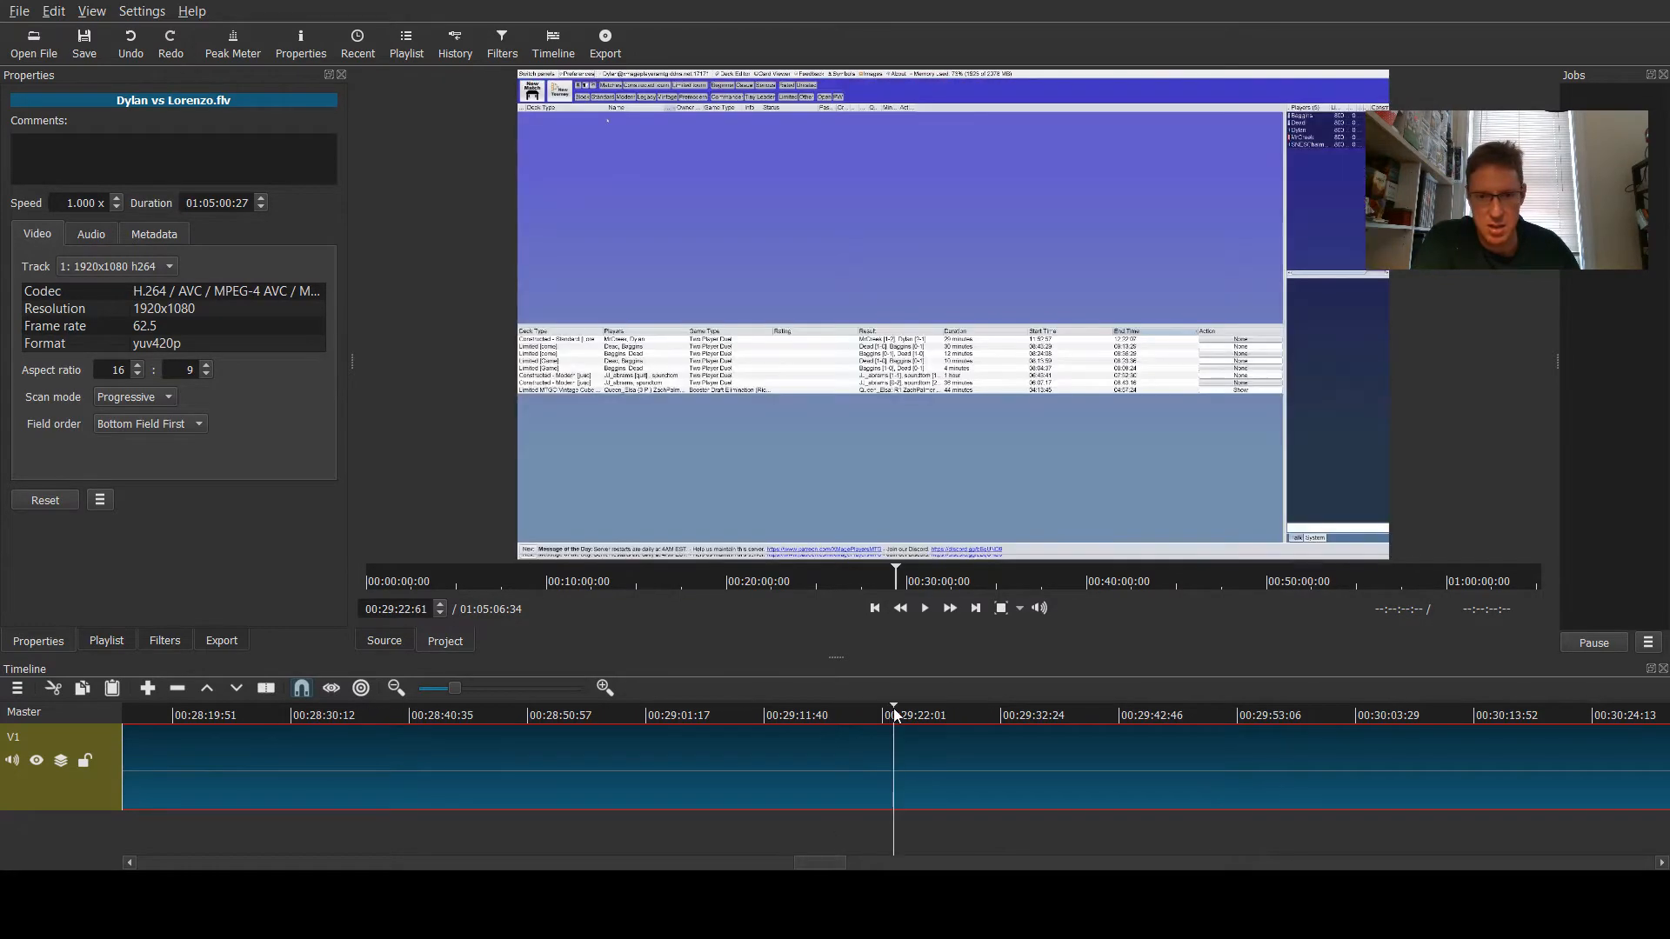
click(809, 711)
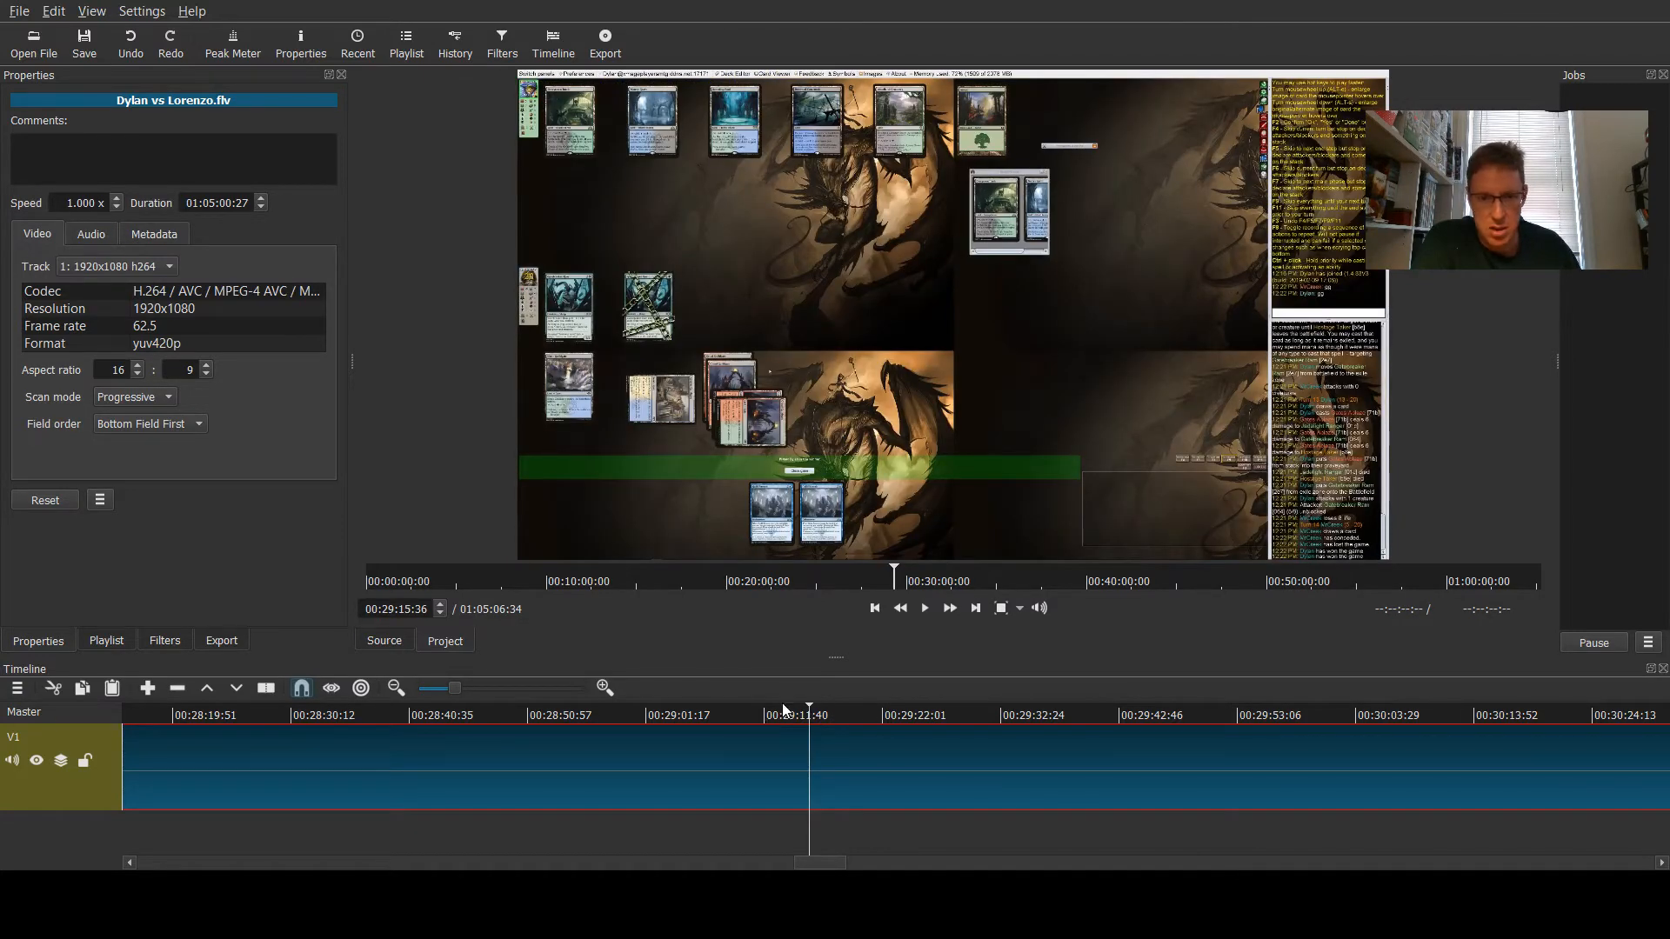
drag(822, 711, 1434, 715)
drag(812, 865, 878, 866)
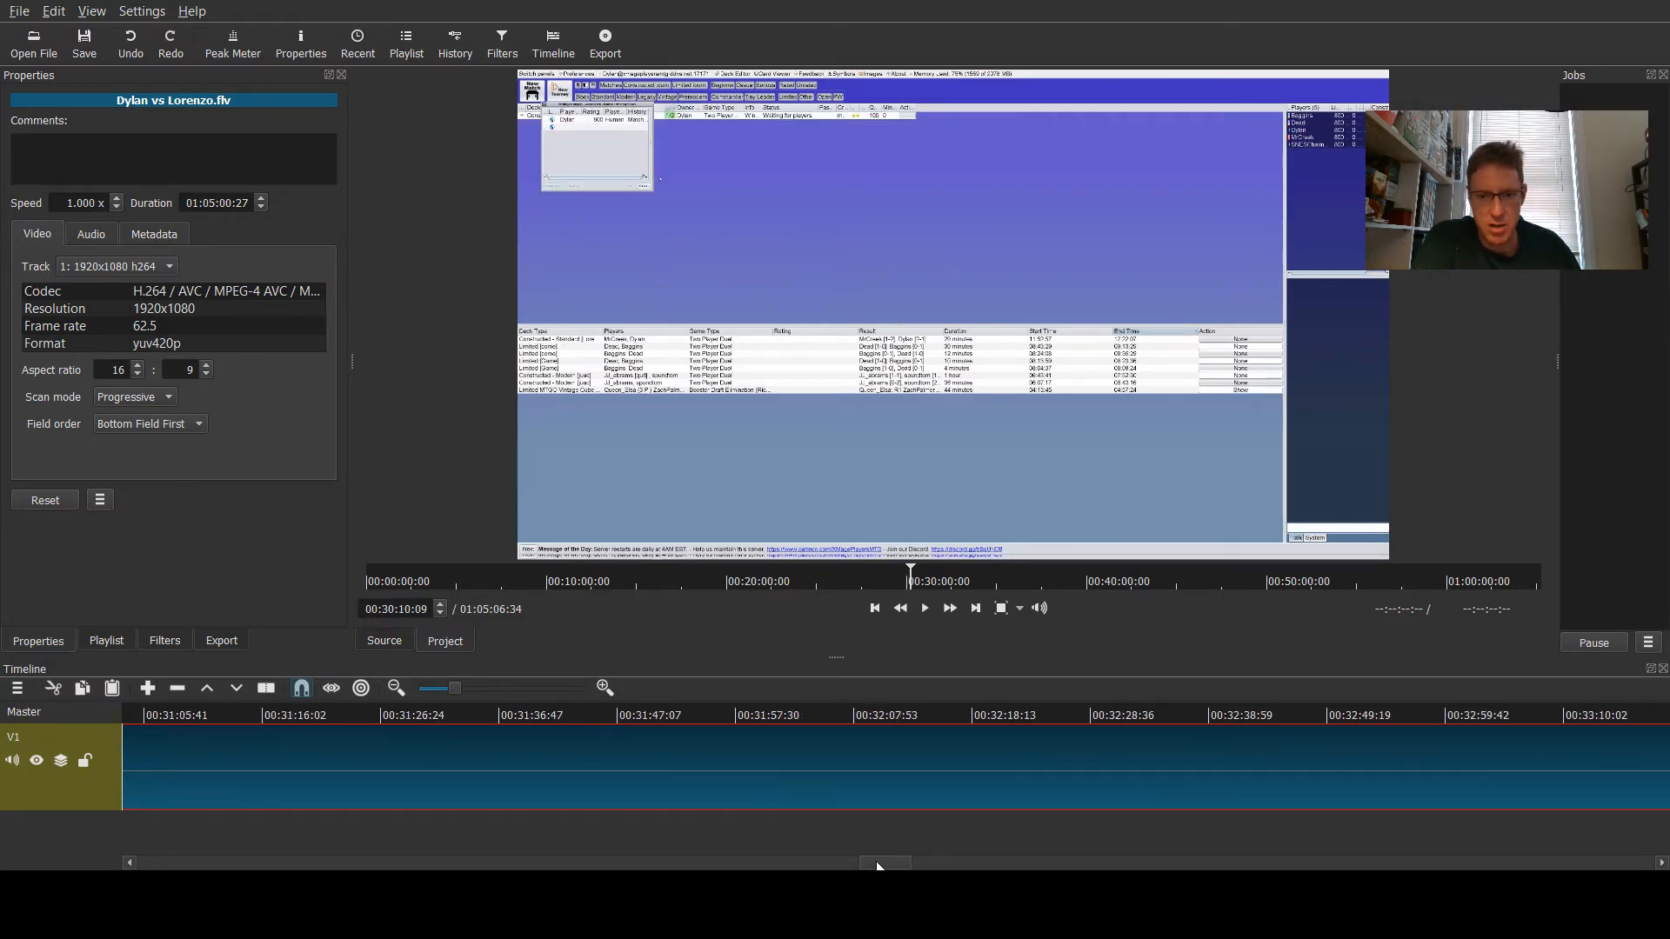
click(912, 721)
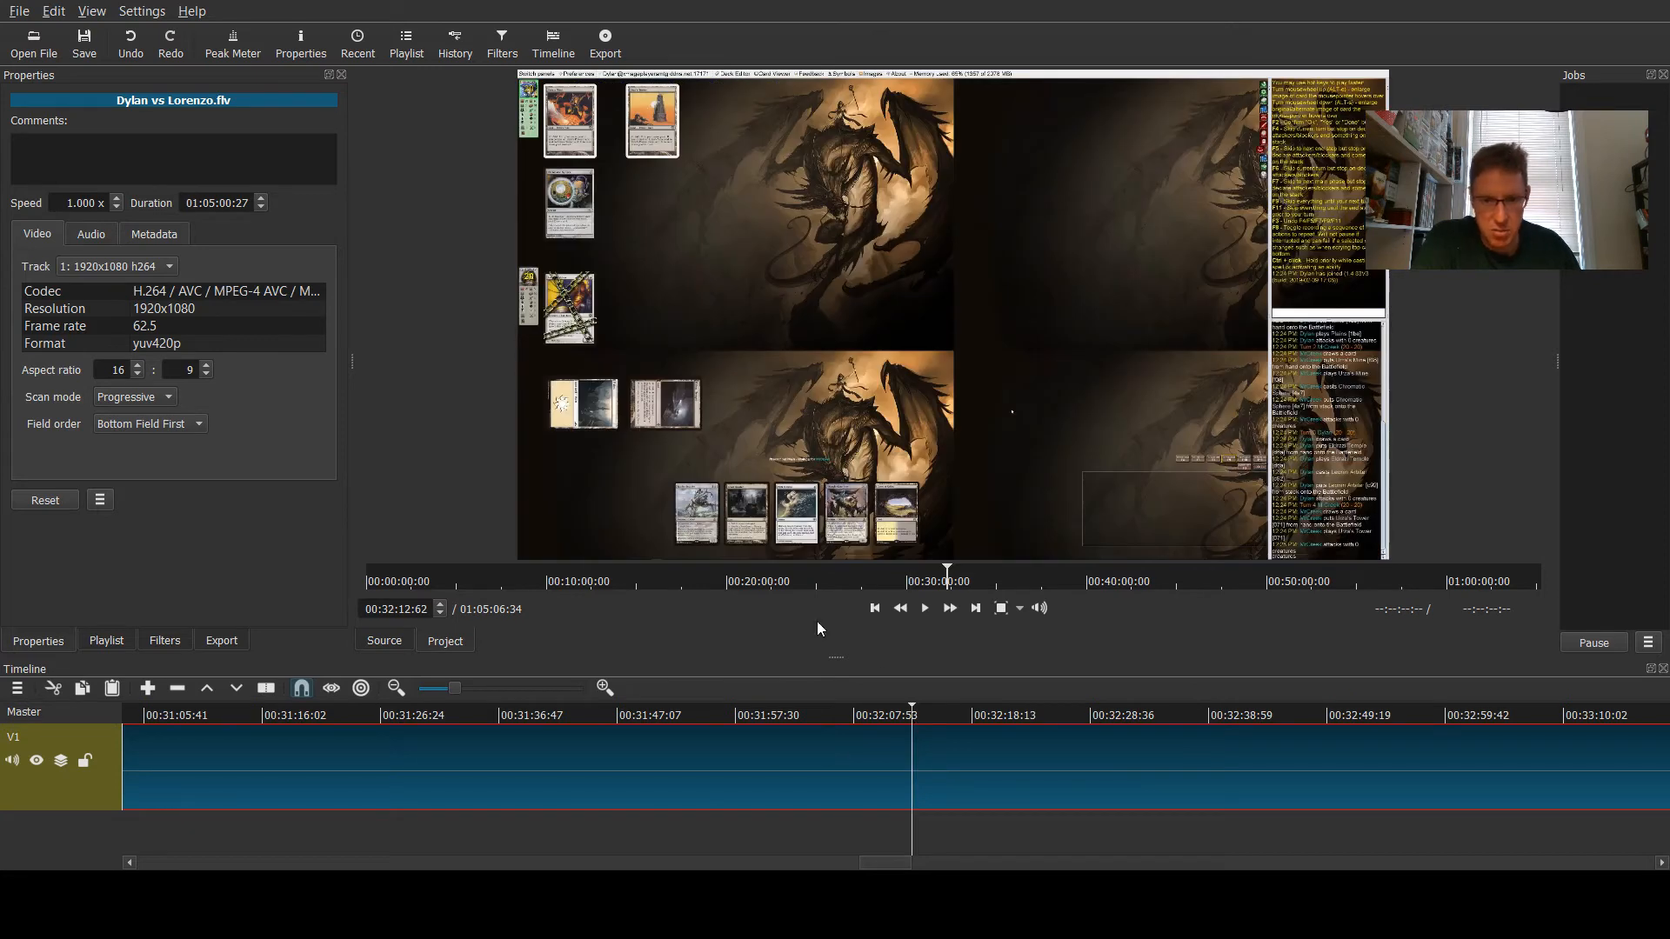
drag(885, 865, 842, 866)
click(805, 718)
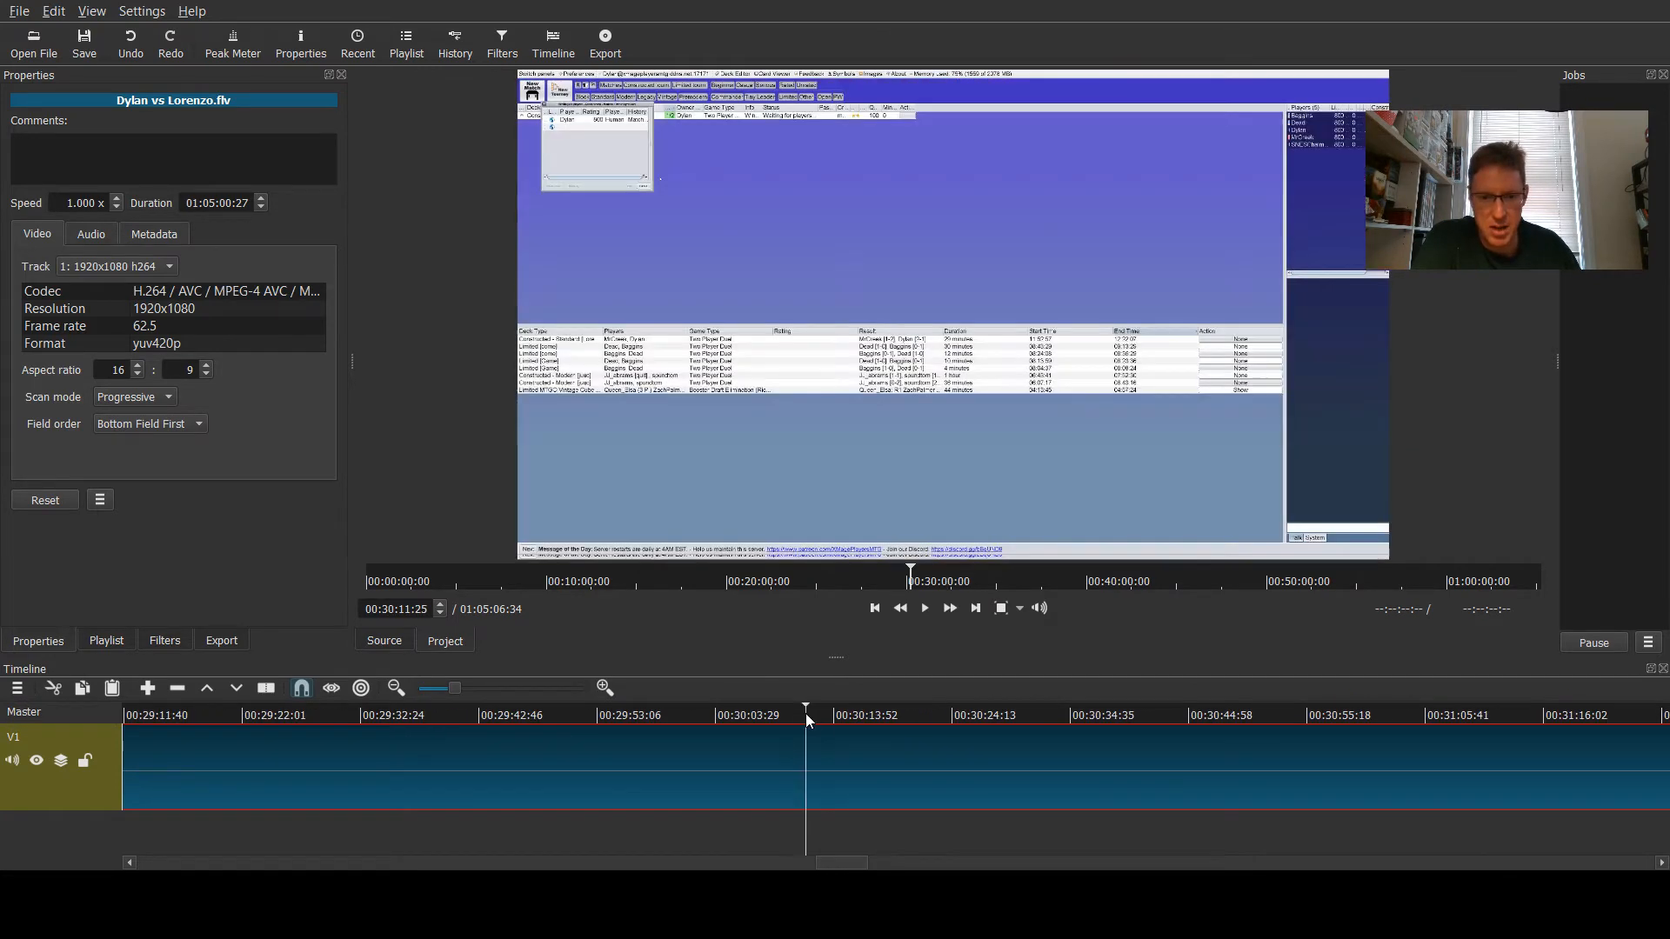
click(553, 718)
click(462, 715)
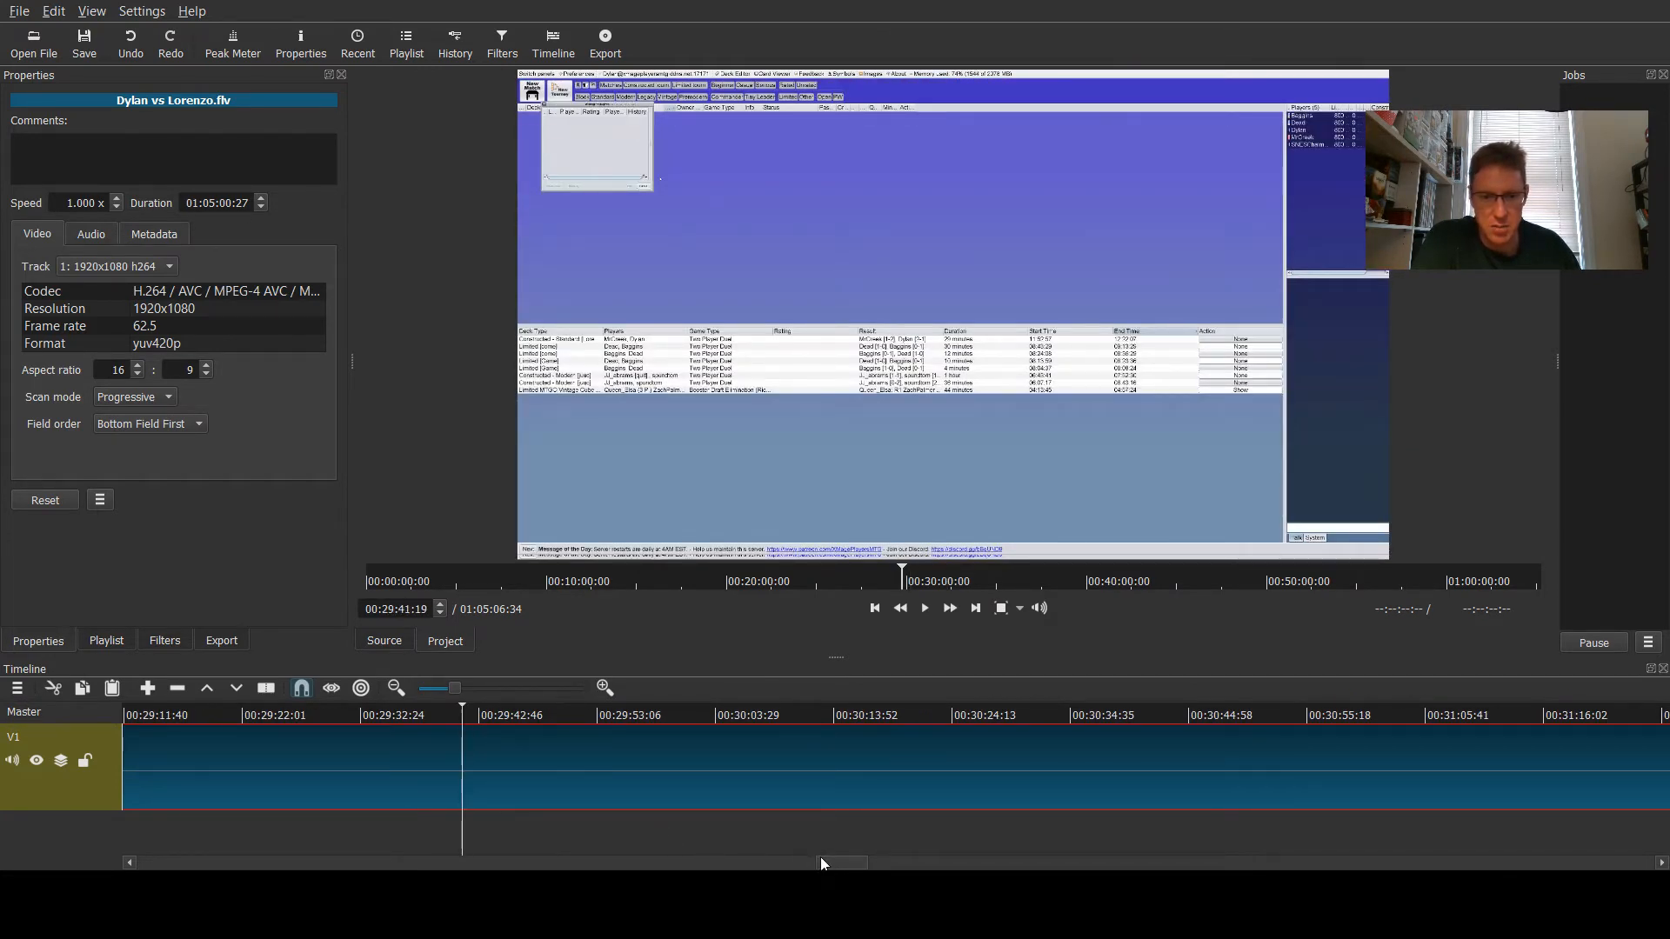
- Split the game clip at 00:29:13:45 on the timeline
mouse_move(821, 863)
mouse_down()
mouse_move(763, 862)
mouse_move(836, 849)
mouse_up()
click(916, 720)
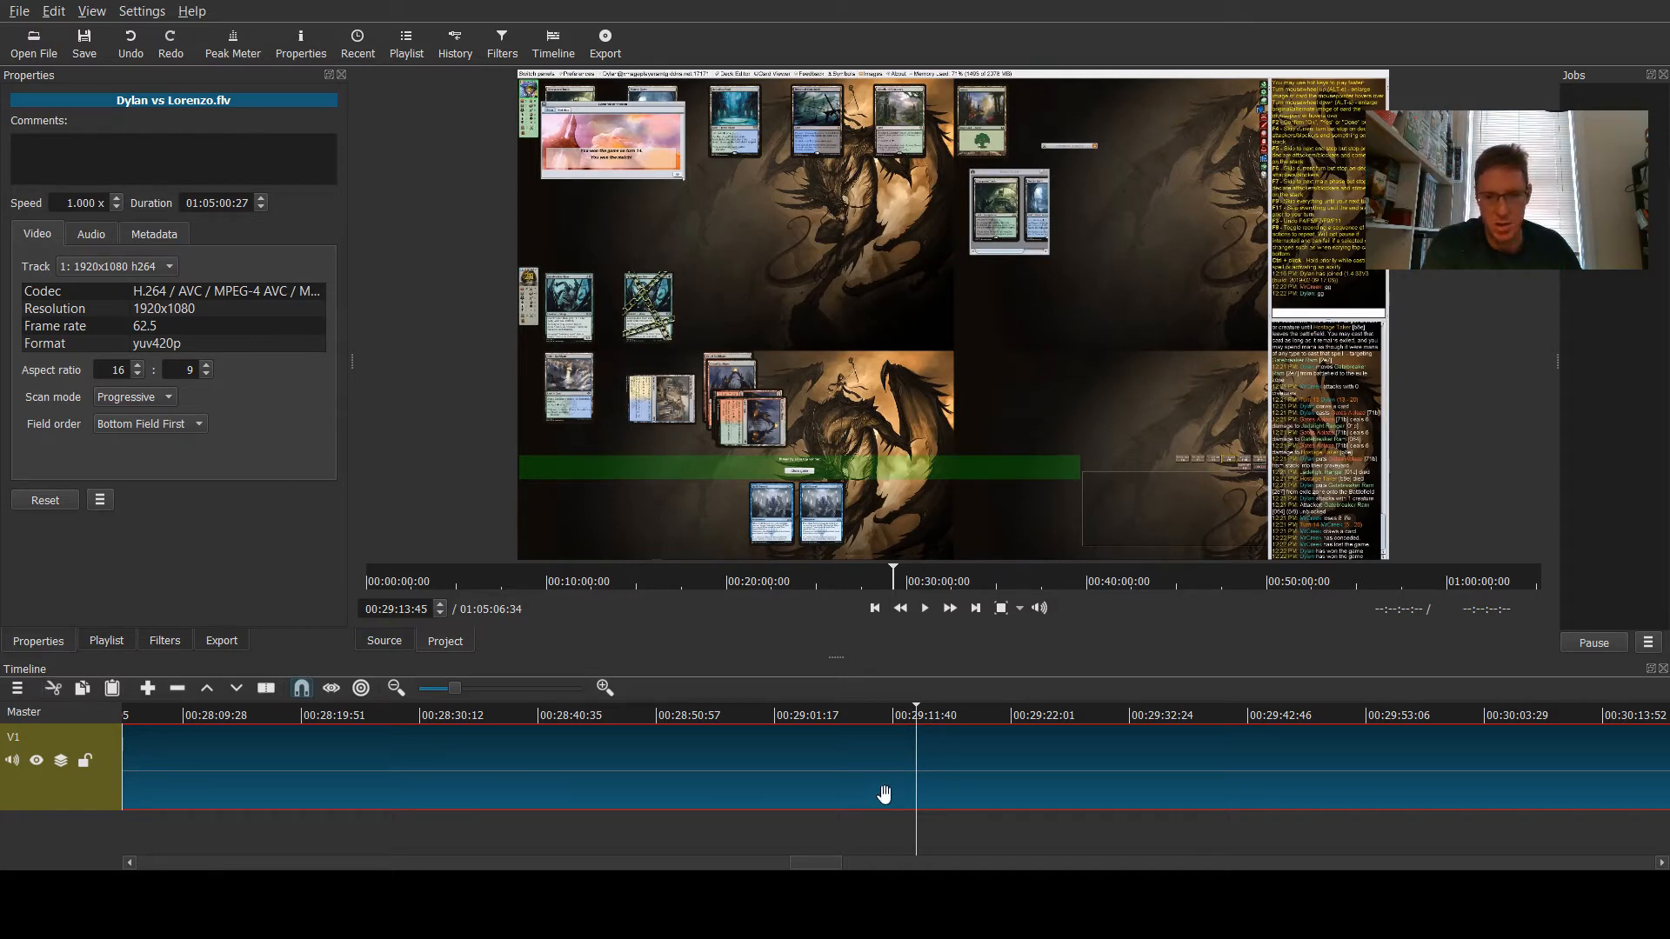
key(s)
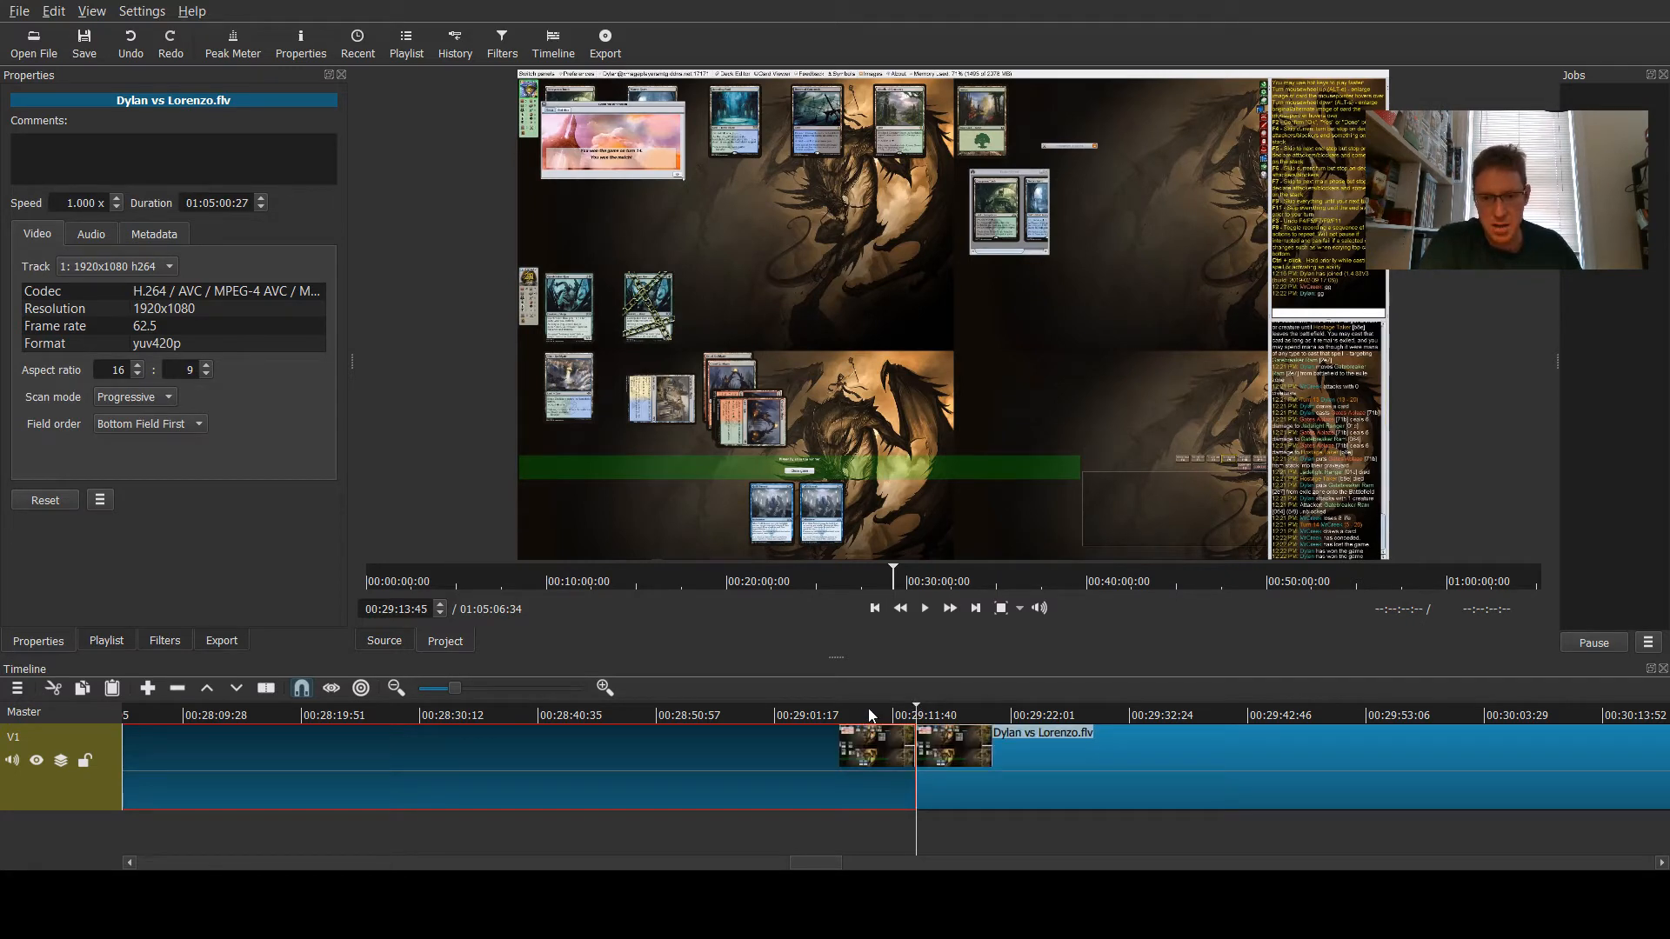
- Play the footage just before the split point to check the cut
drag(916, 704, 838, 708)
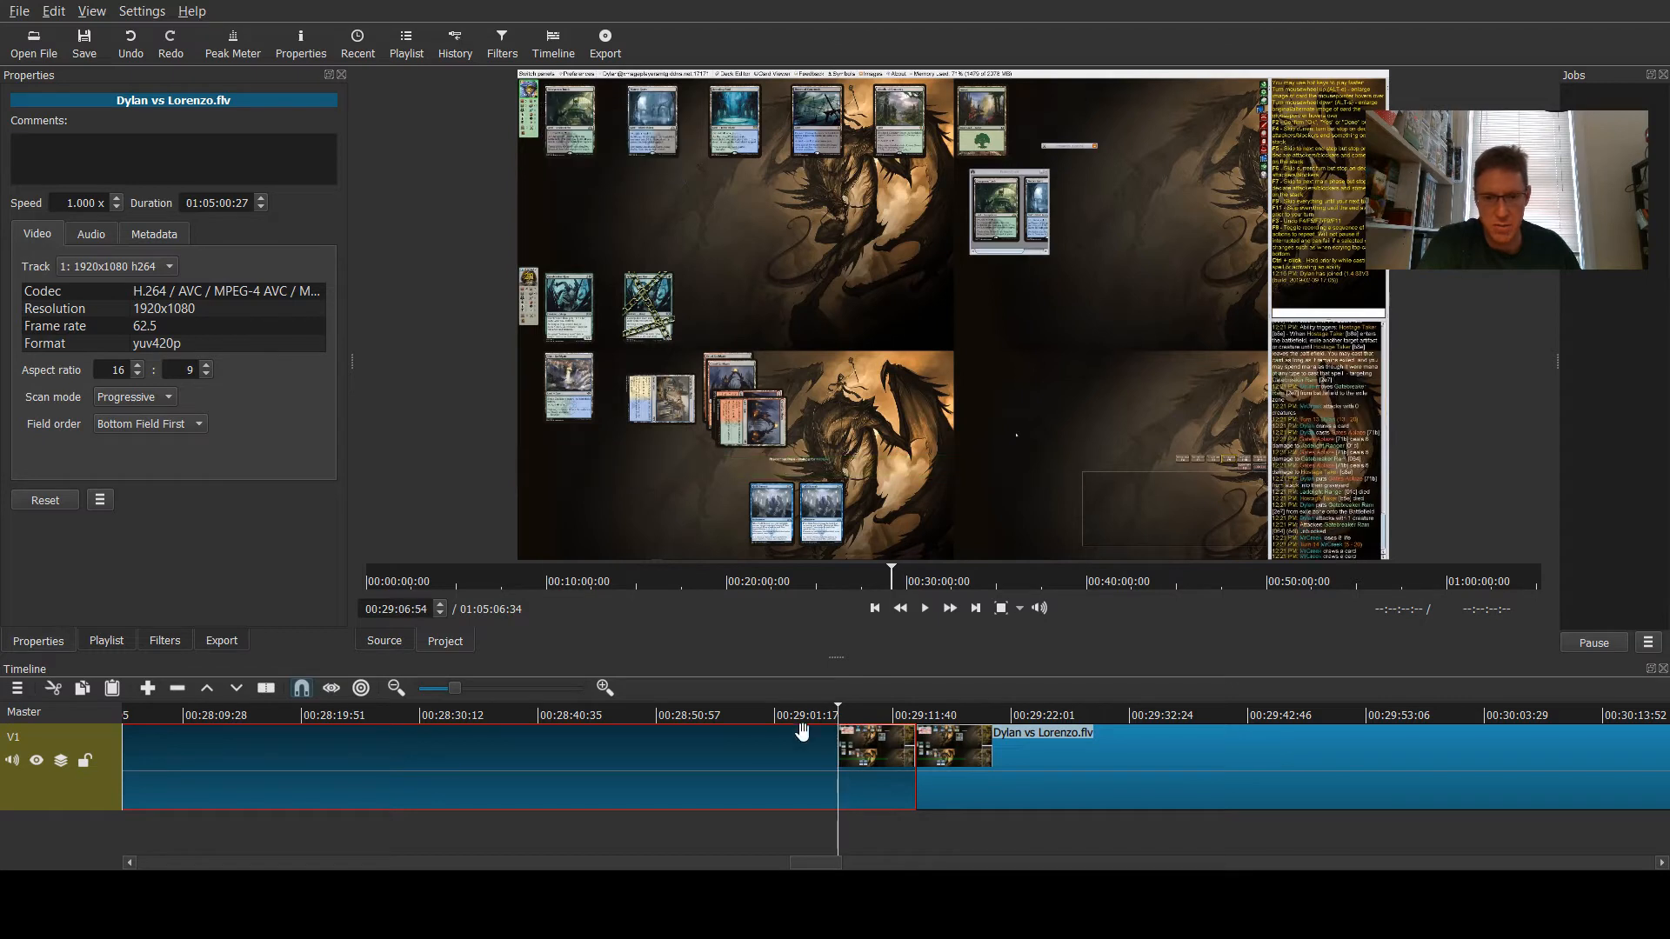
click(885, 718)
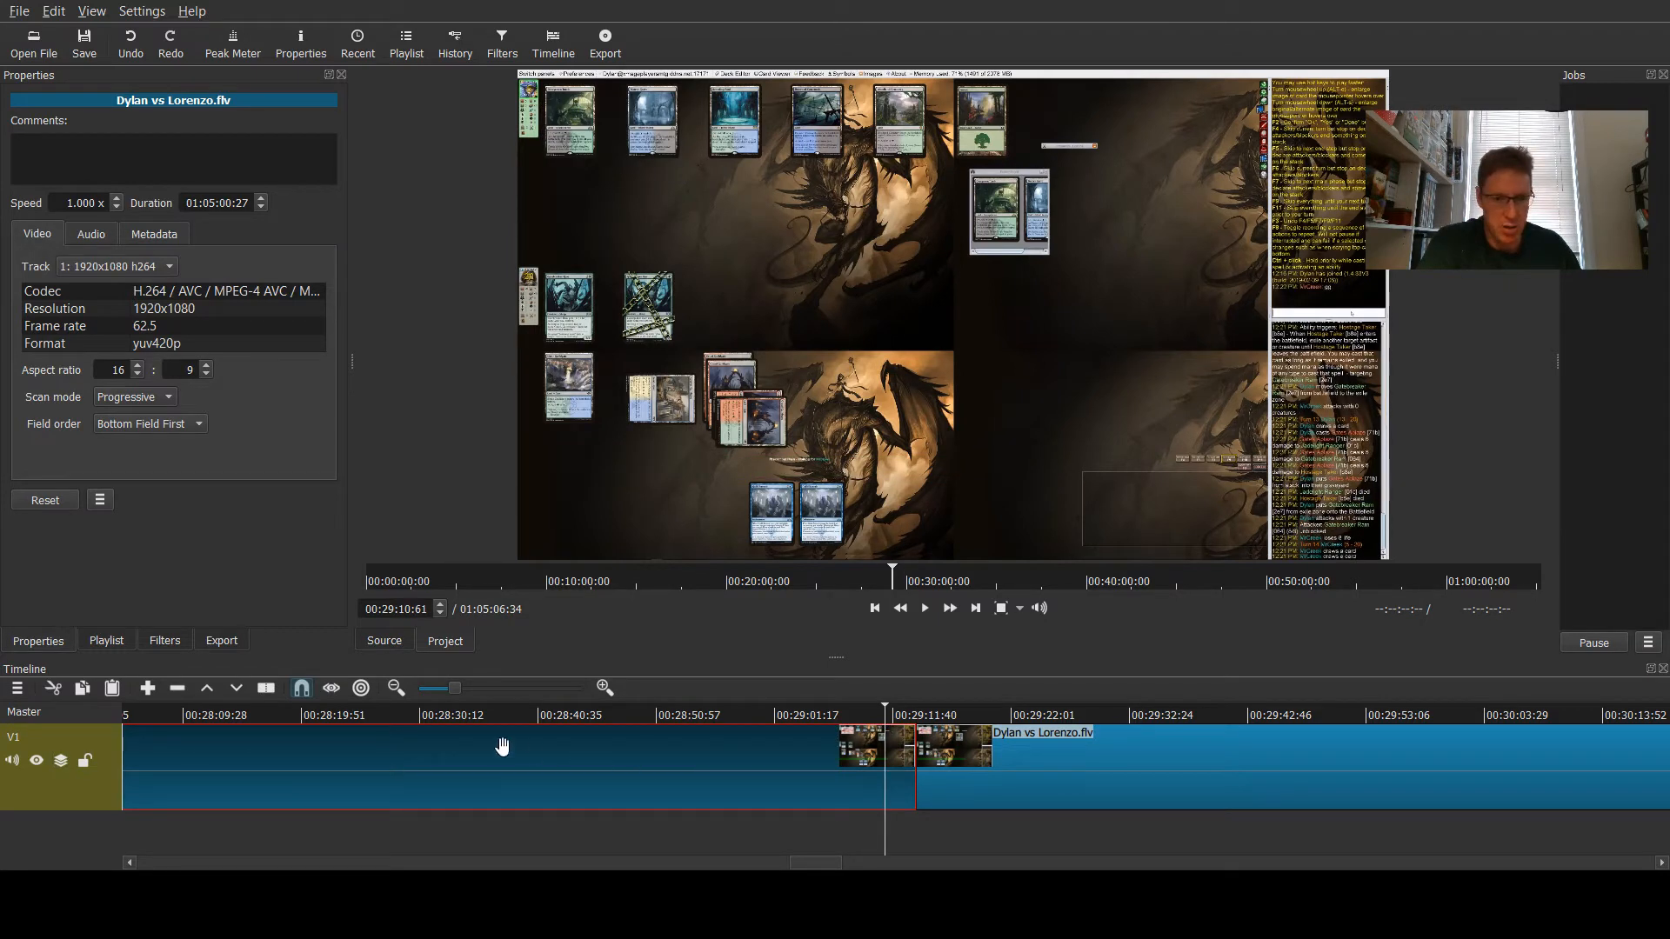
click(924, 608)
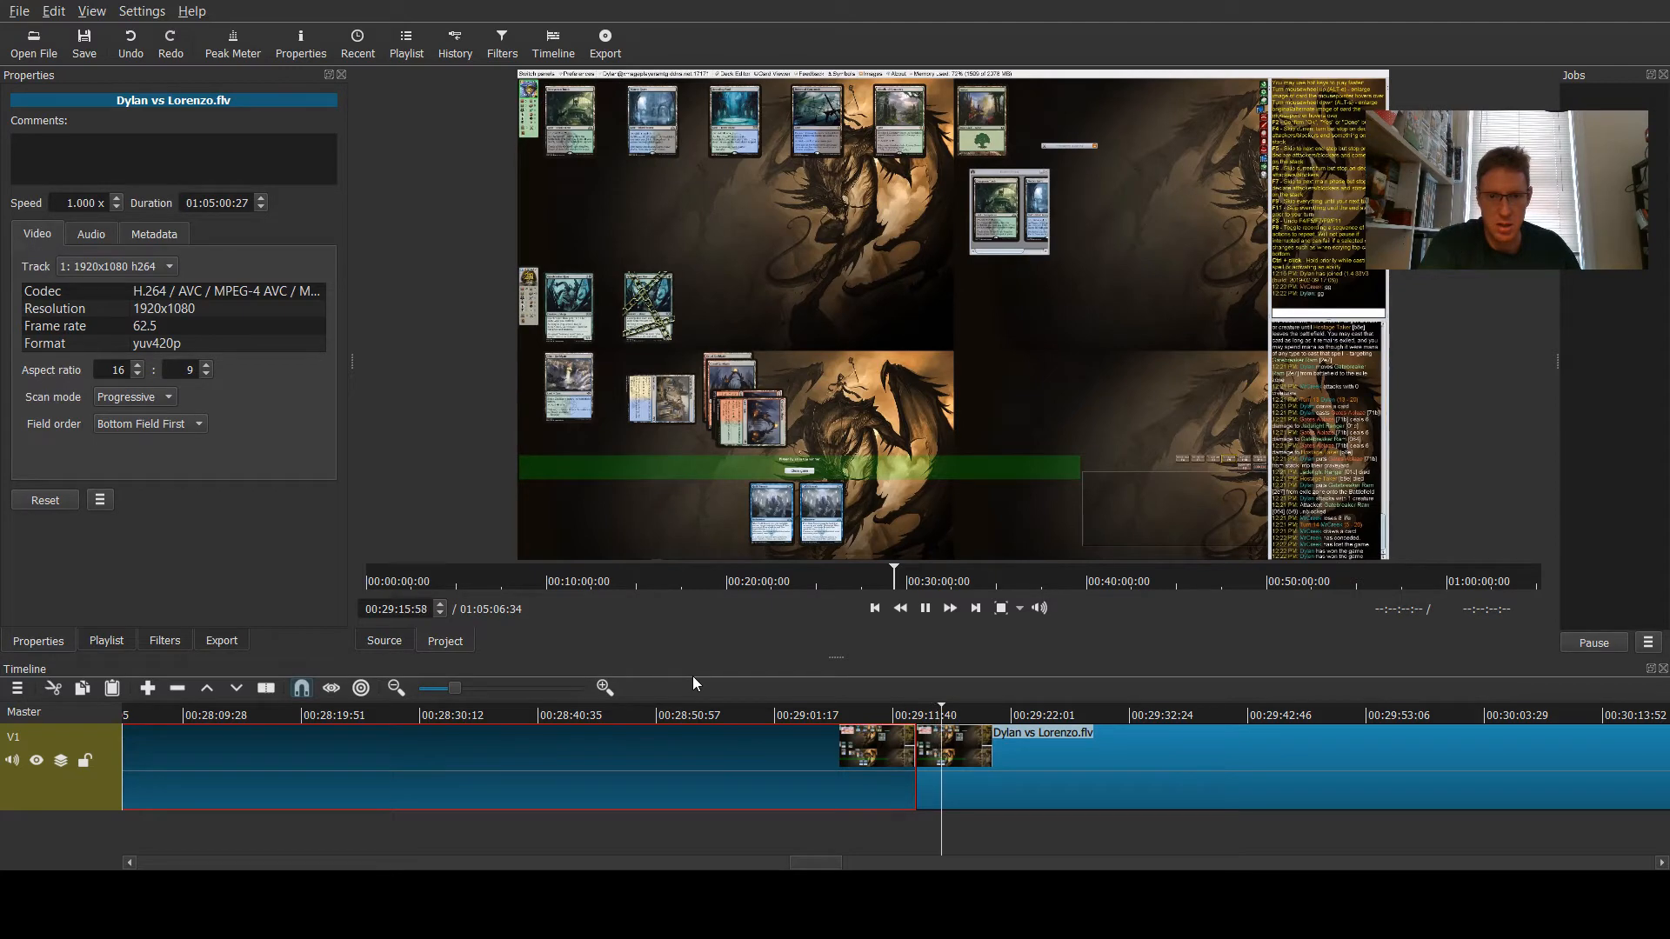
- Pause playback and inspect the intro and game clips' properties and filters
click(924, 608)
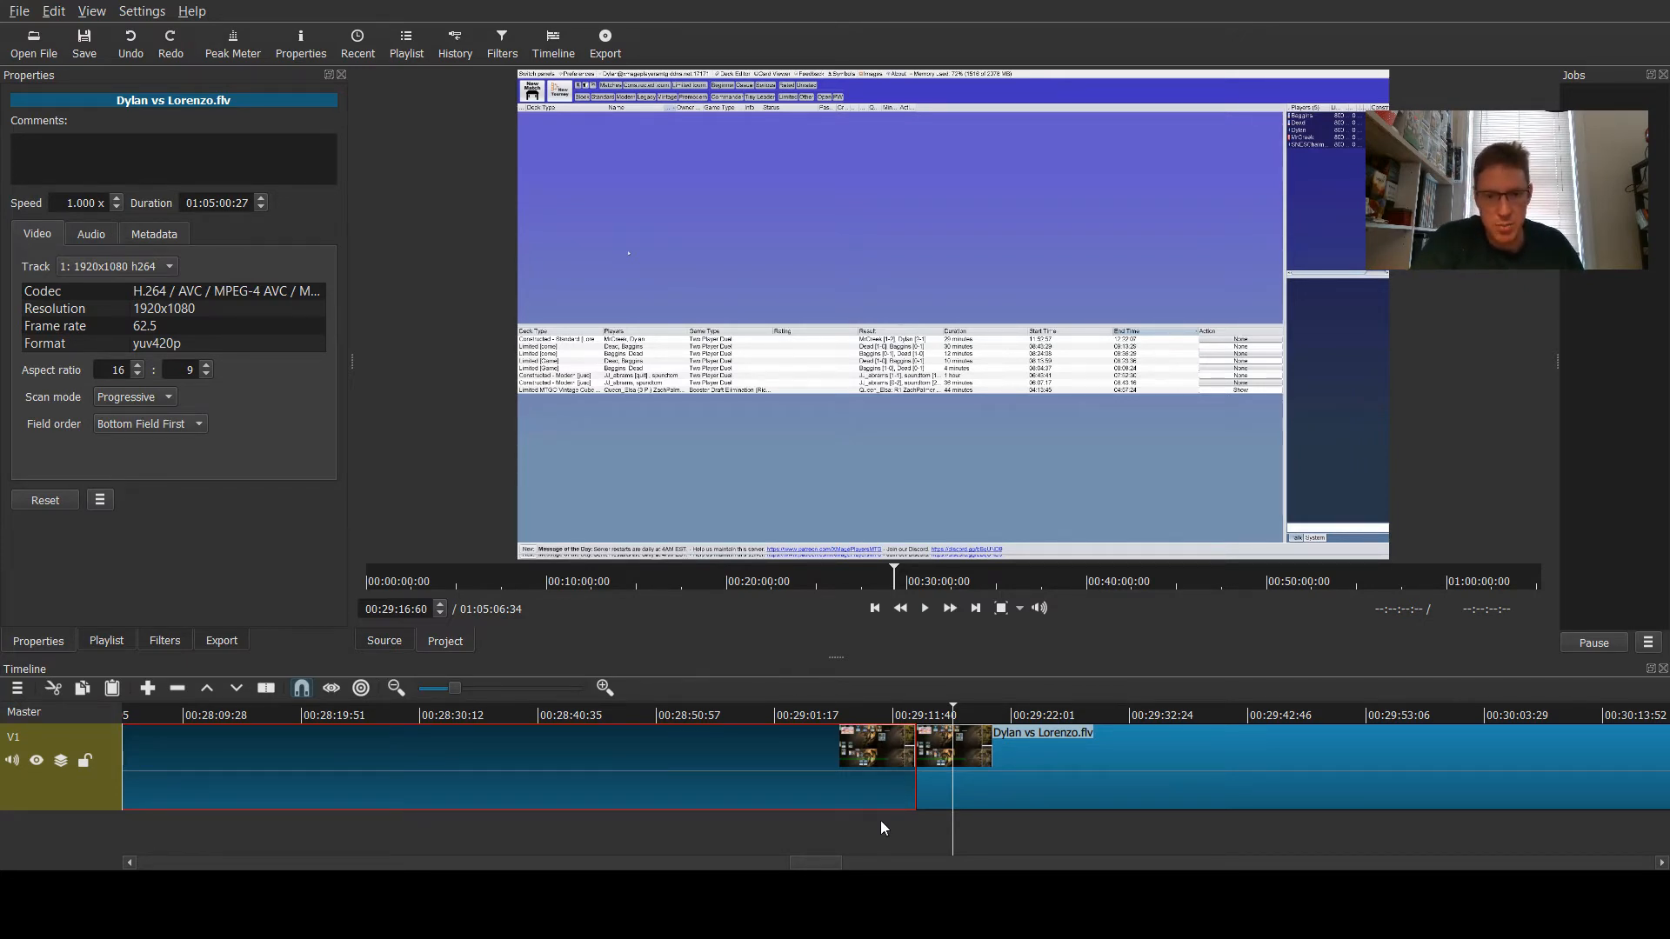
drag(801, 866, 131, 865)
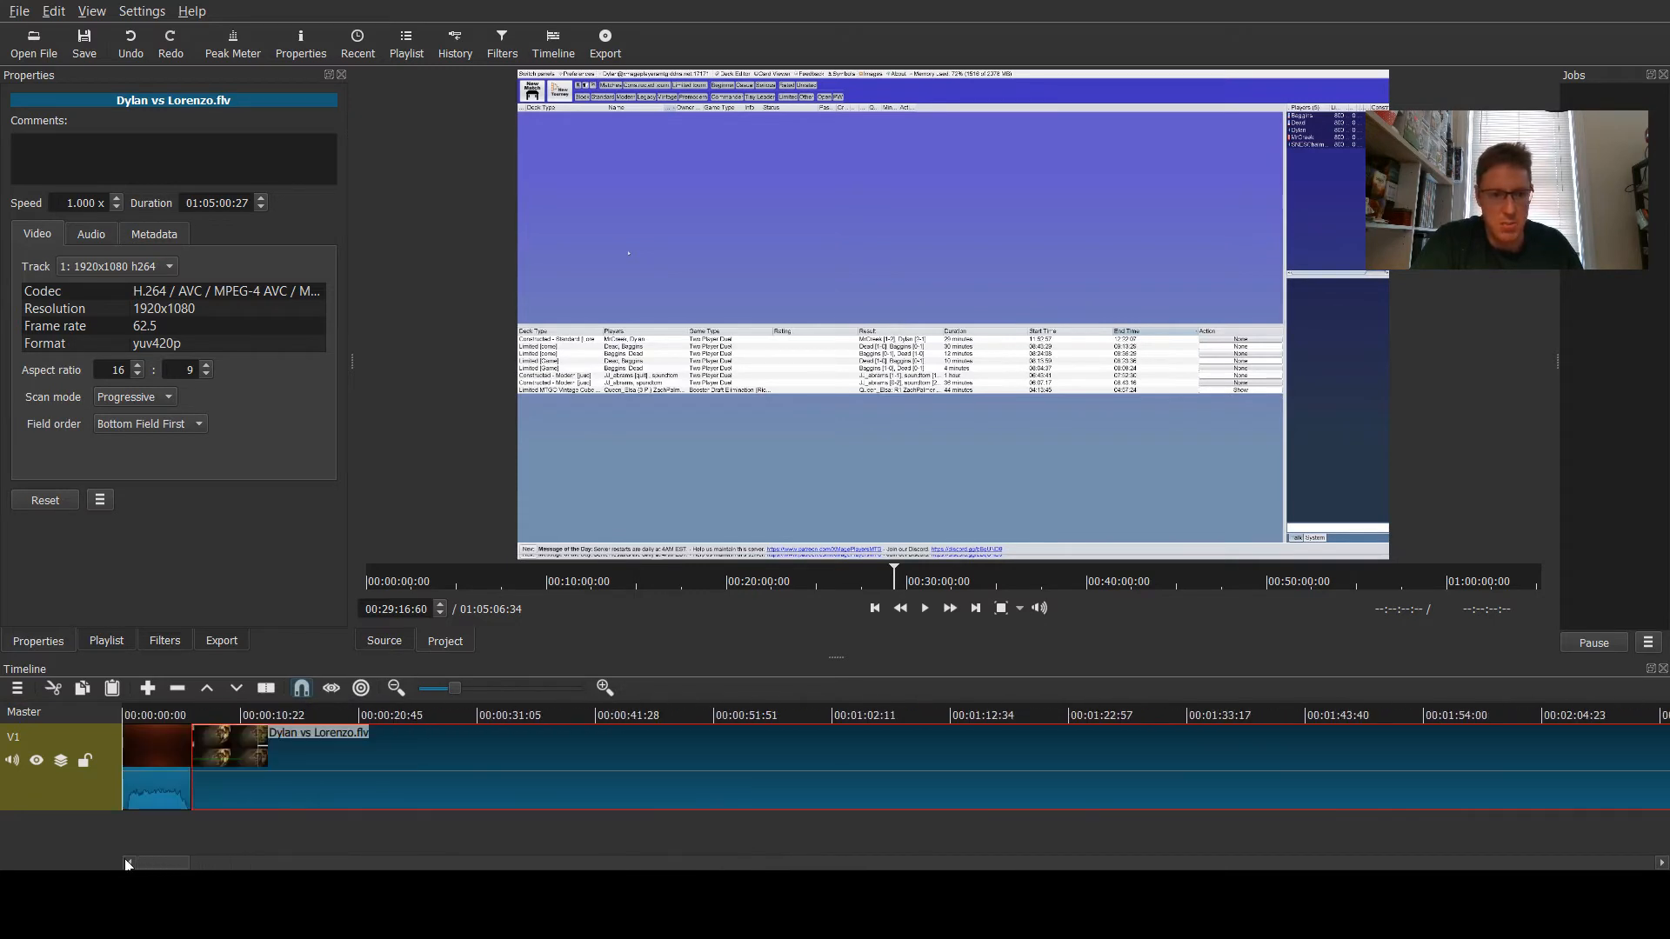
click(151, 763)
click(333, 792)
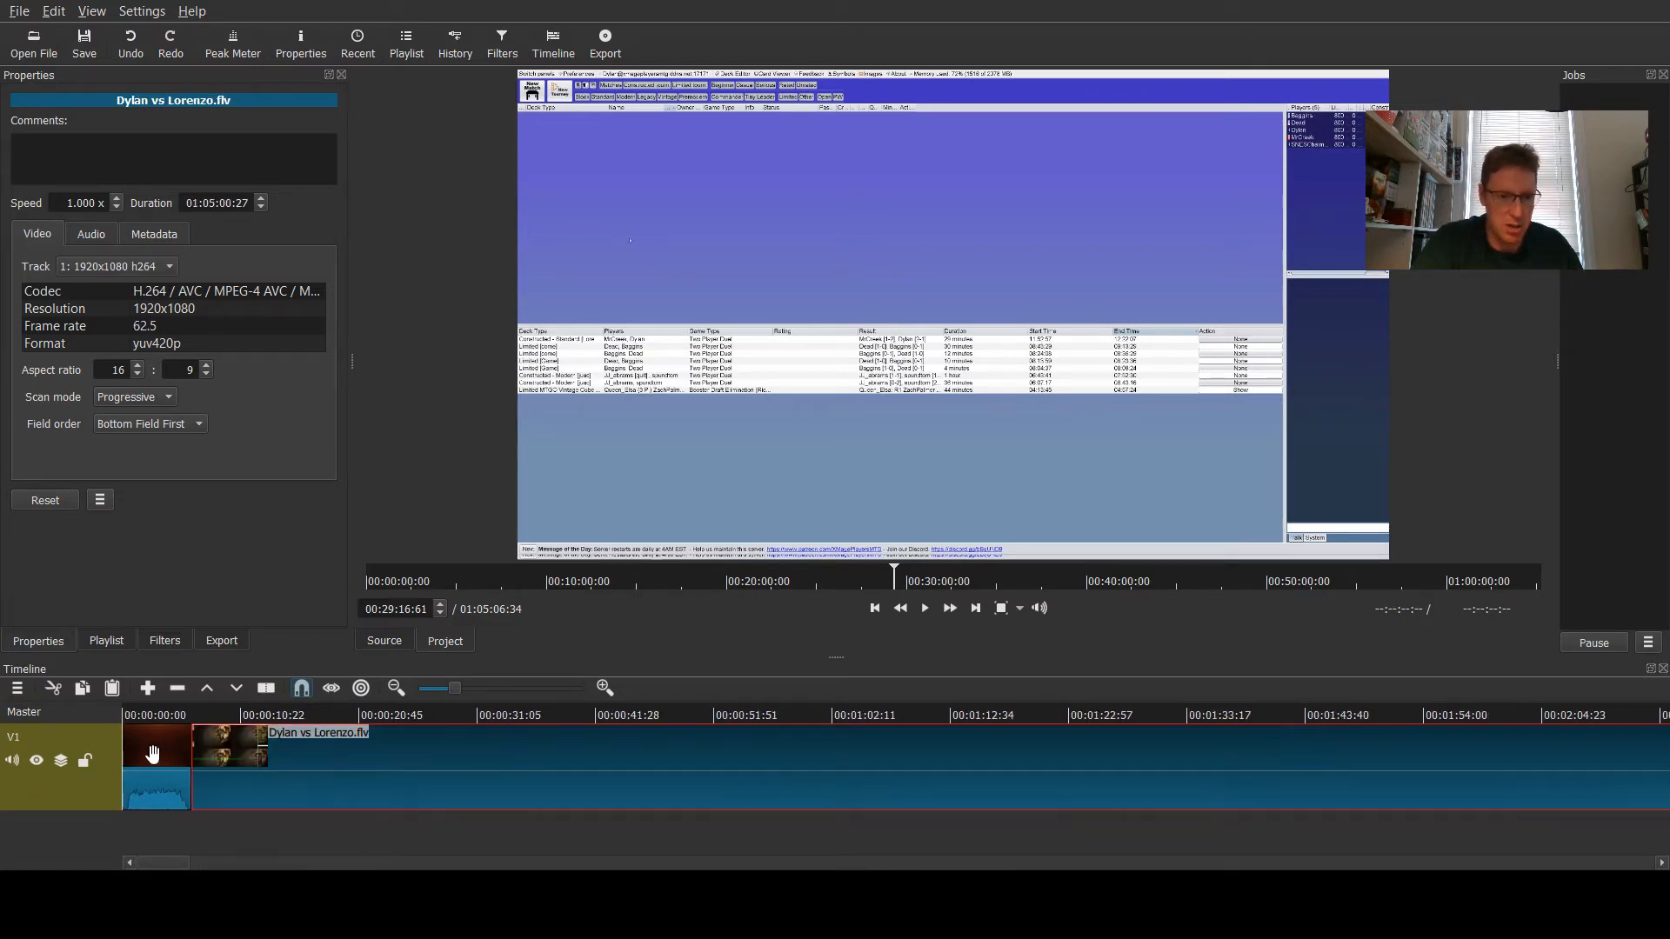
click(153, 755)
click(326, 774)
click(161, 641)
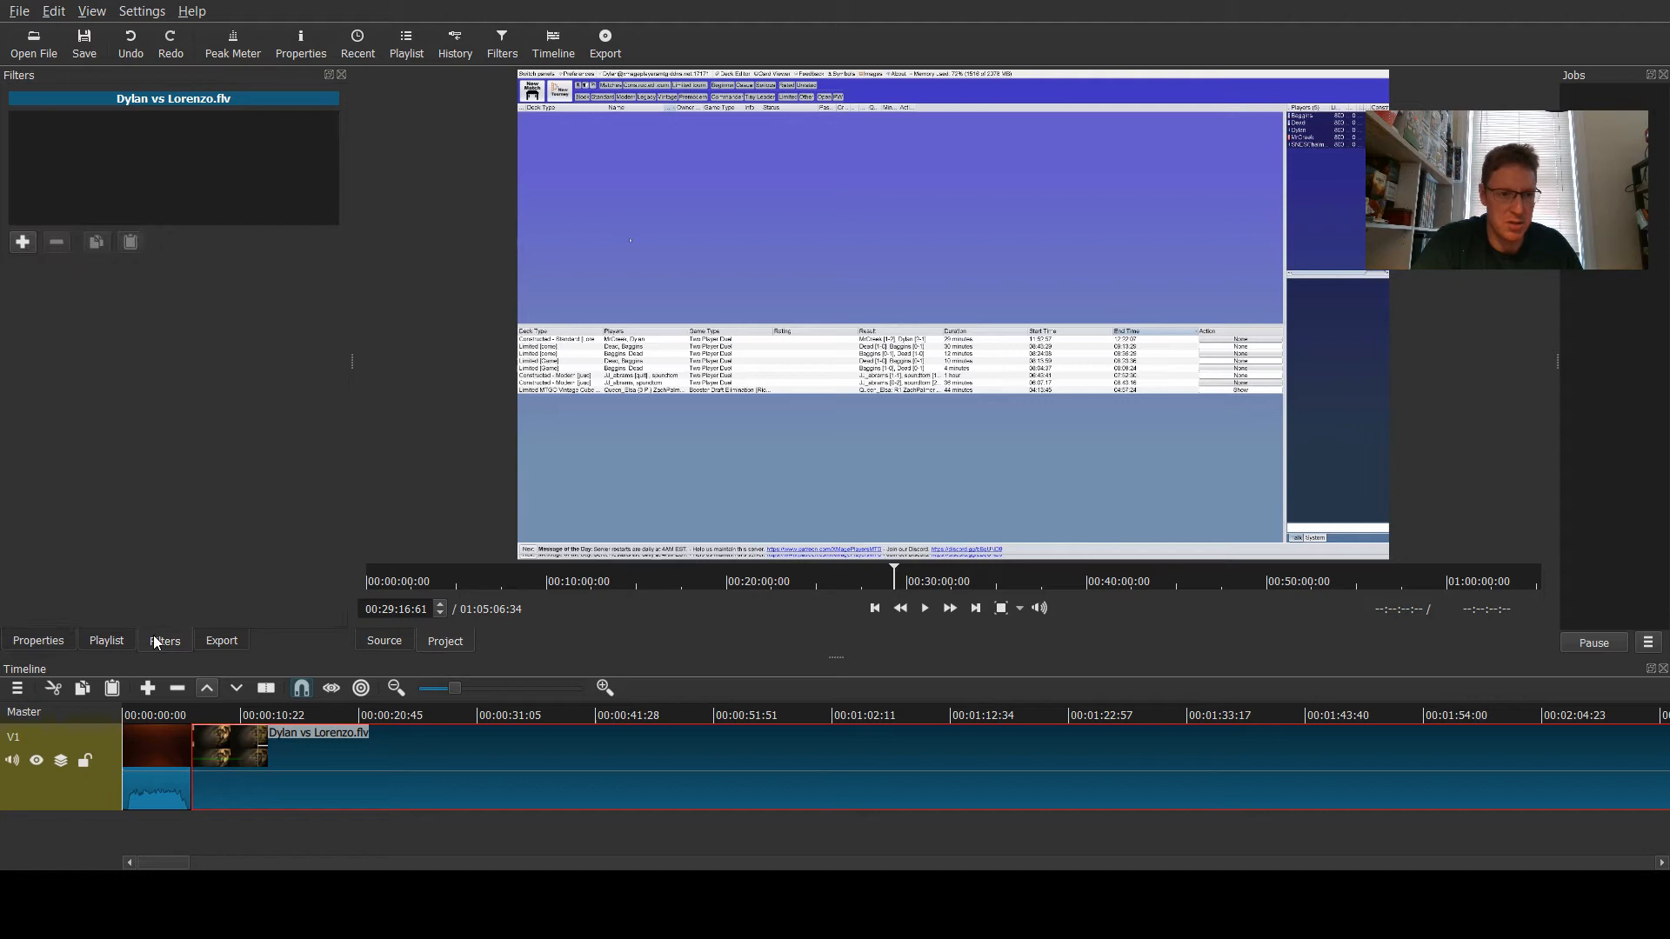
click(38, 644)
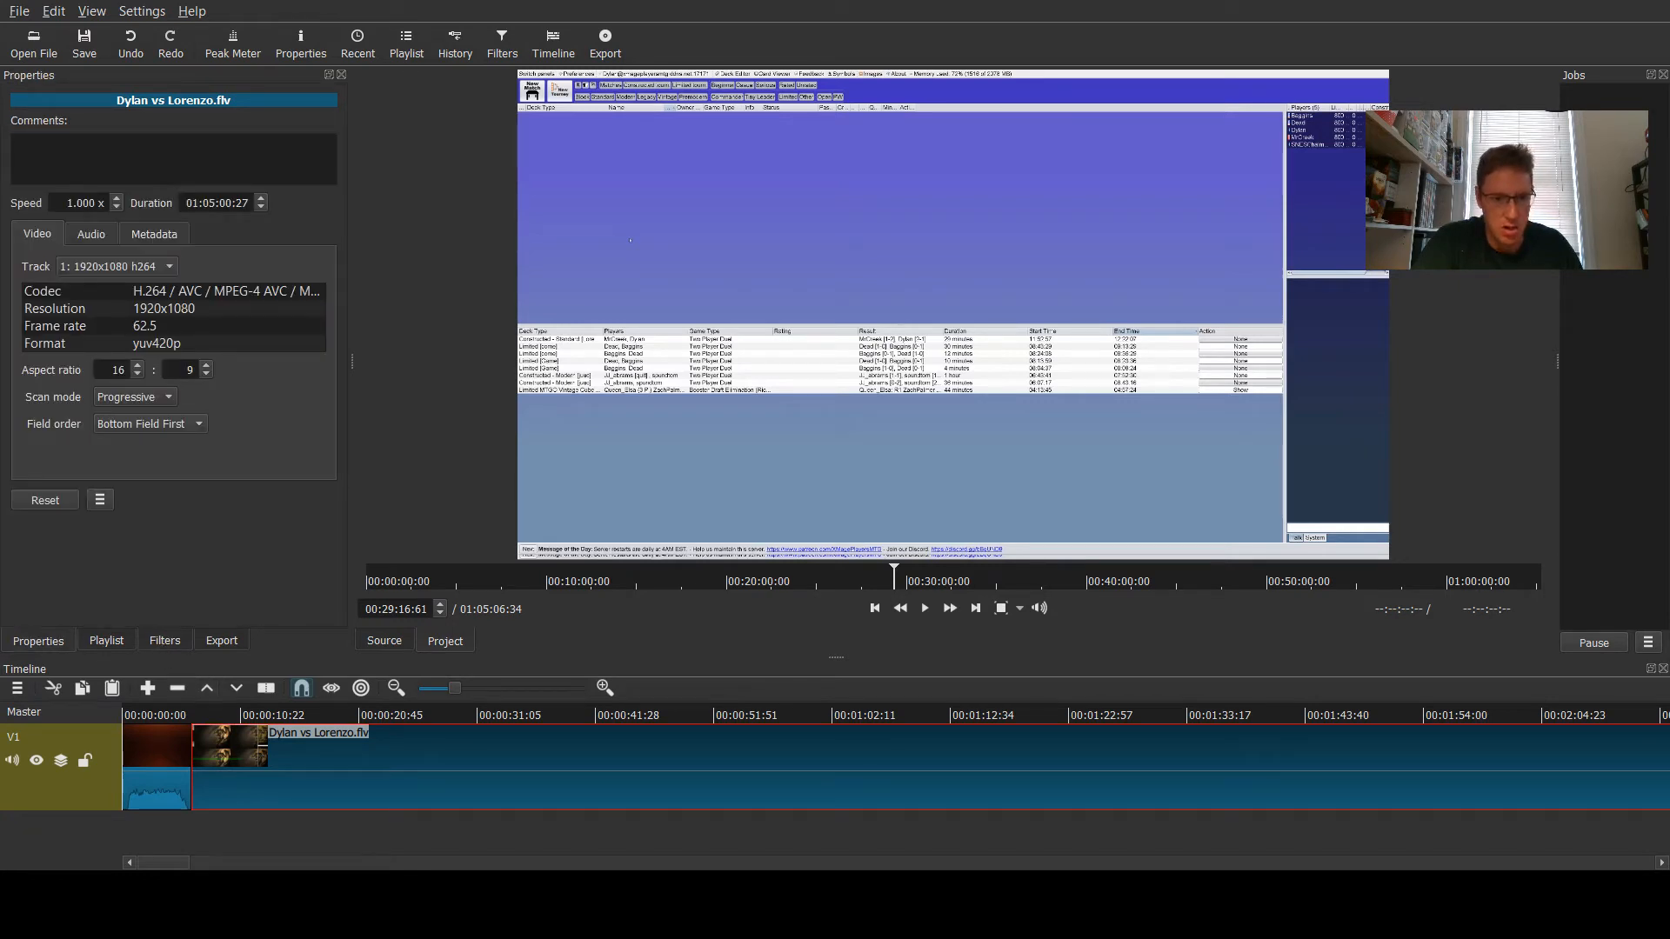
- Delete the part of the game clip after the split point
drag(175, 867, 848, 868)
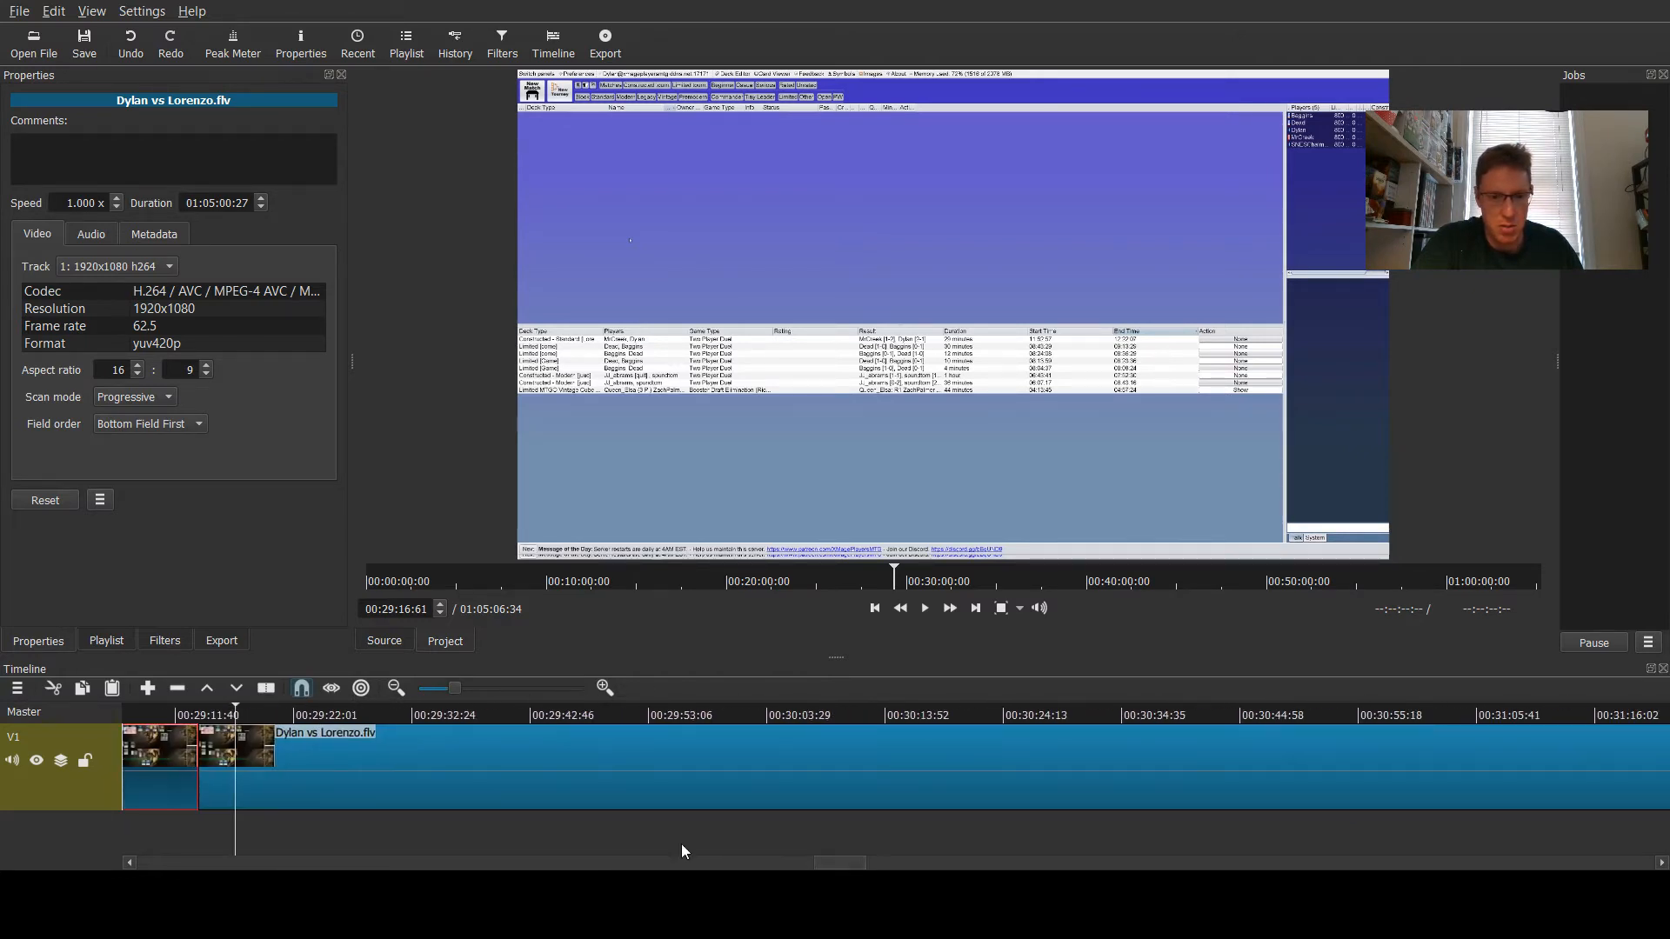
click(591, 791)
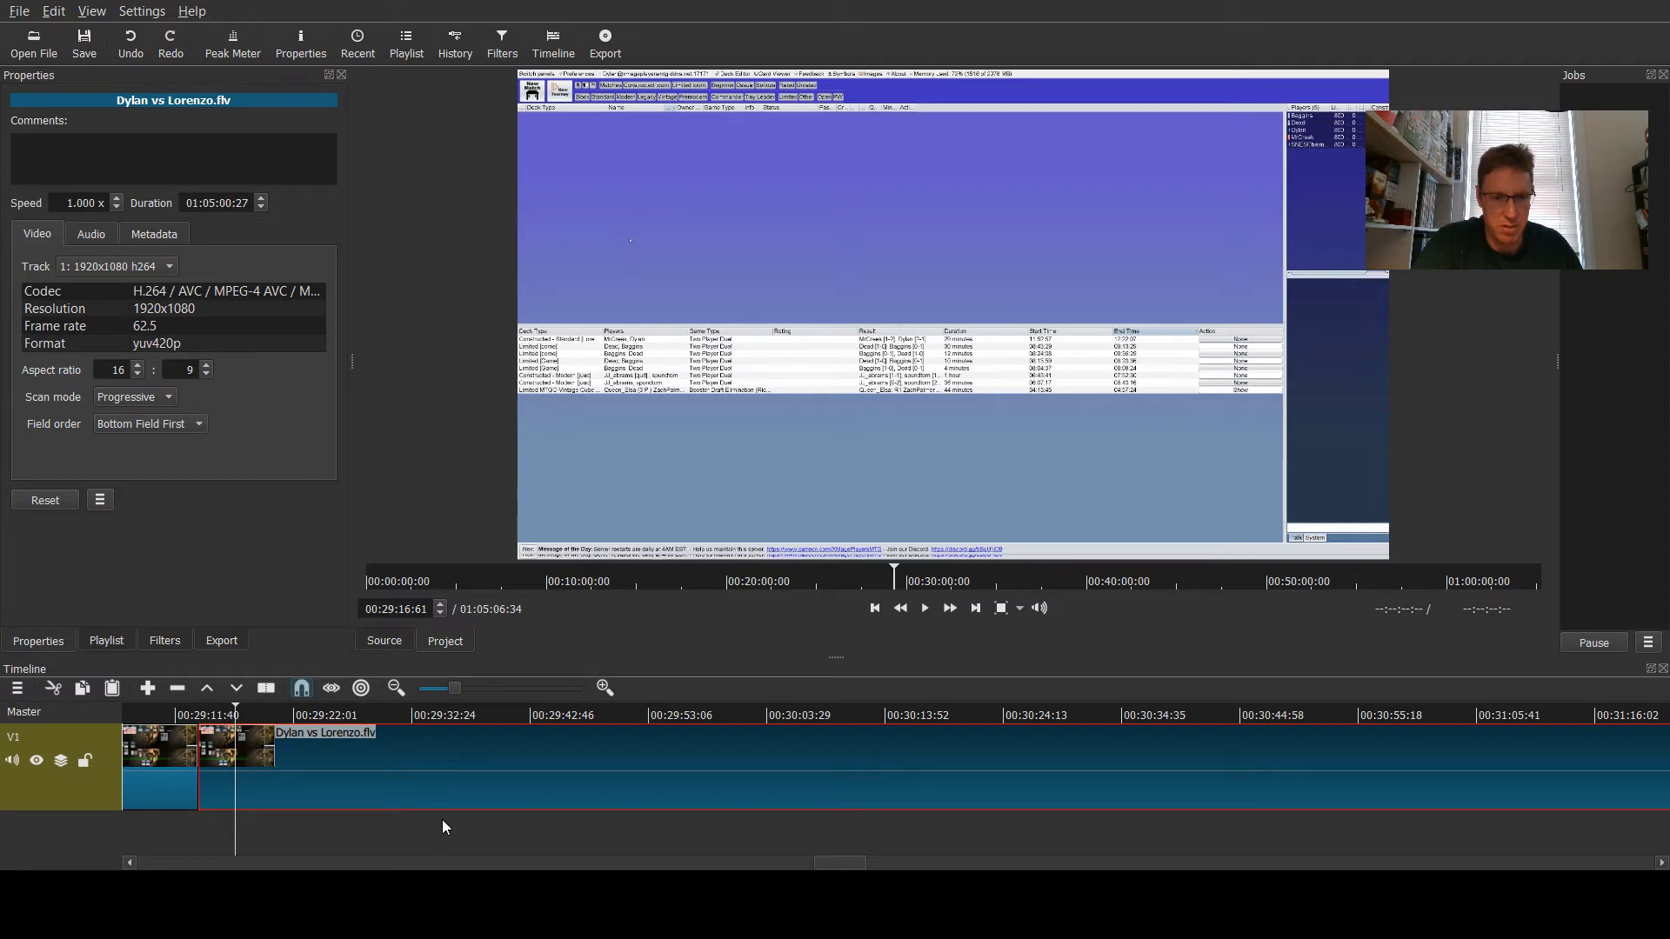
key(Delete)
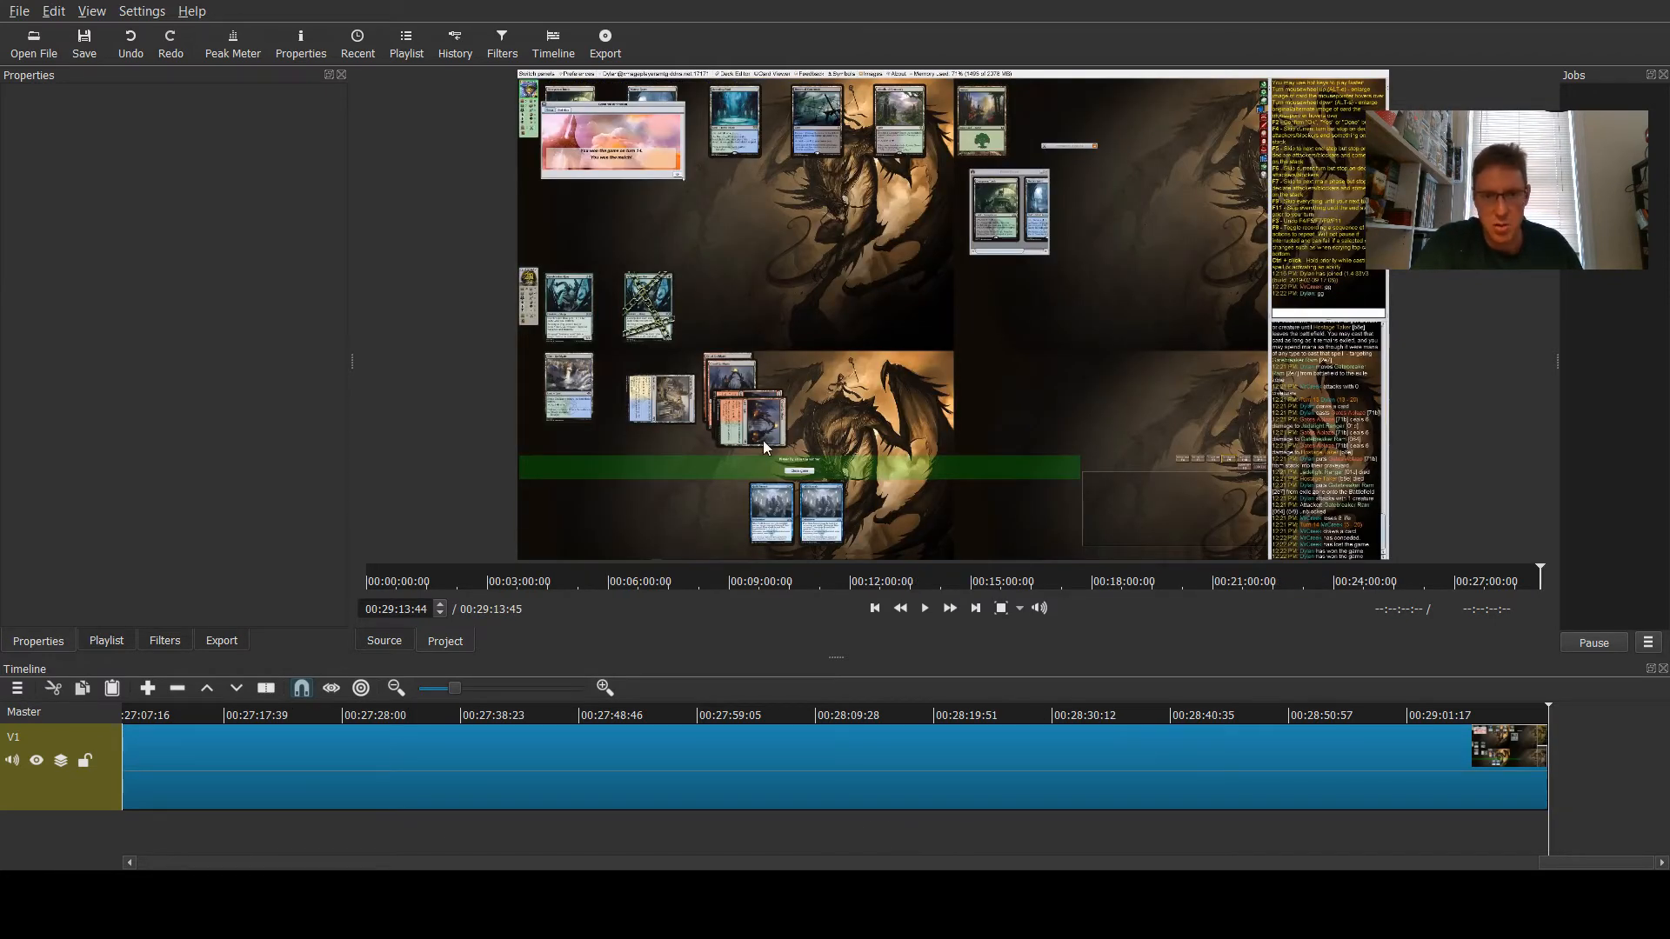
- Set the remaining game clip's playback speed to 2.000x
drag(1553, 861, 153, 861)
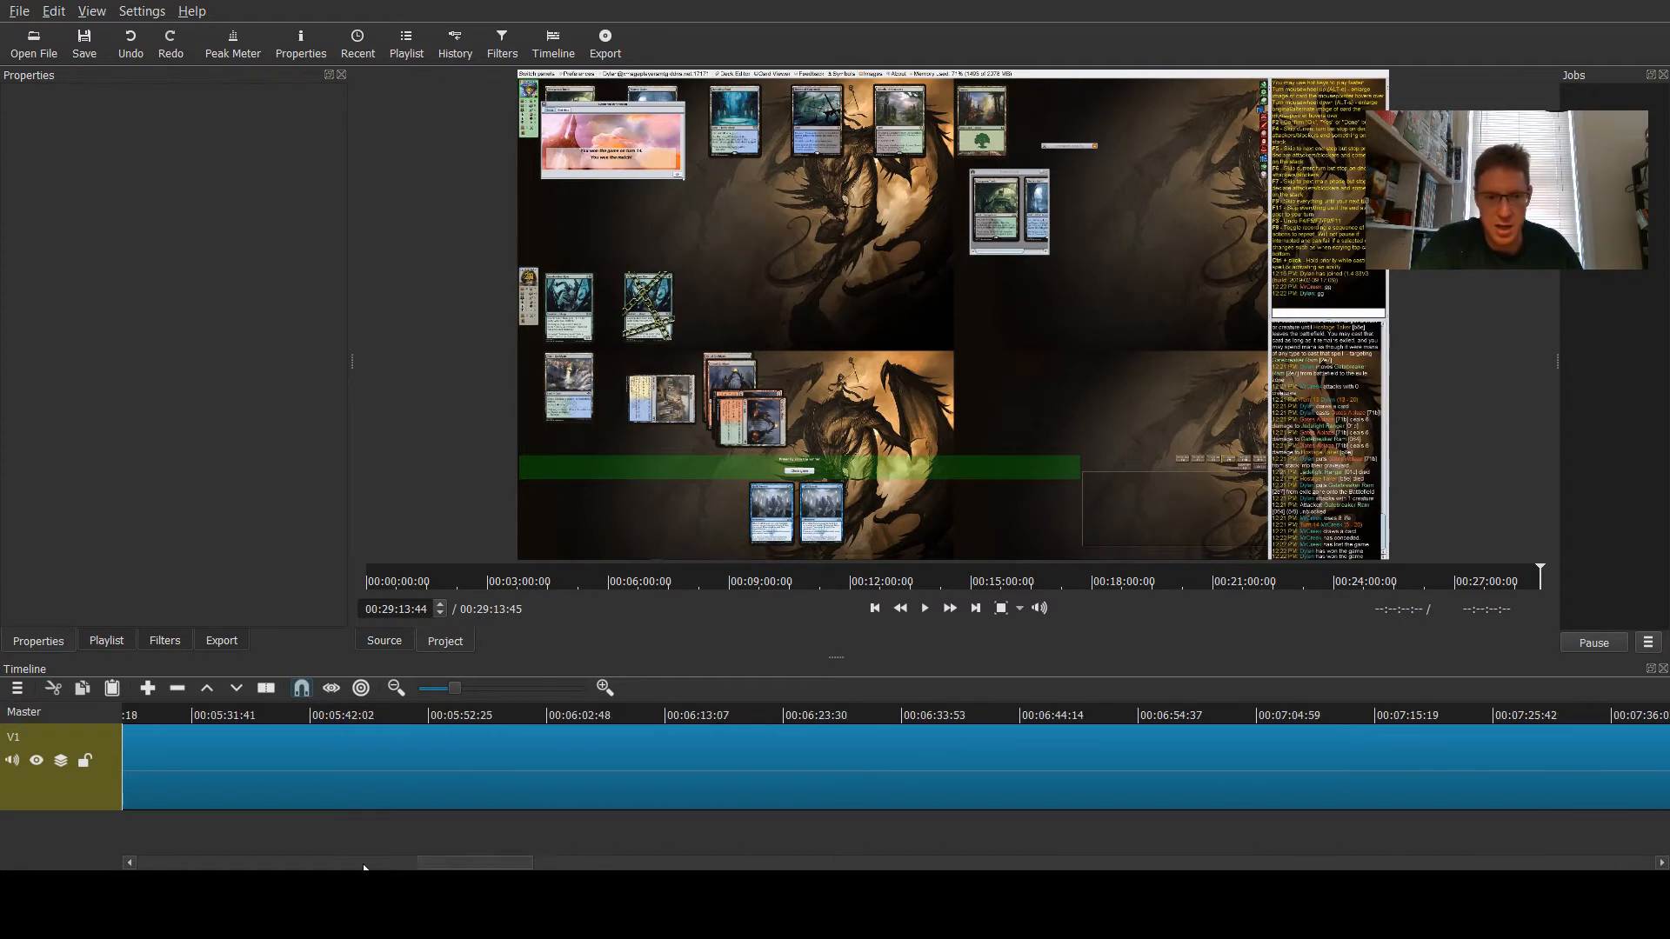
click(287, 762)
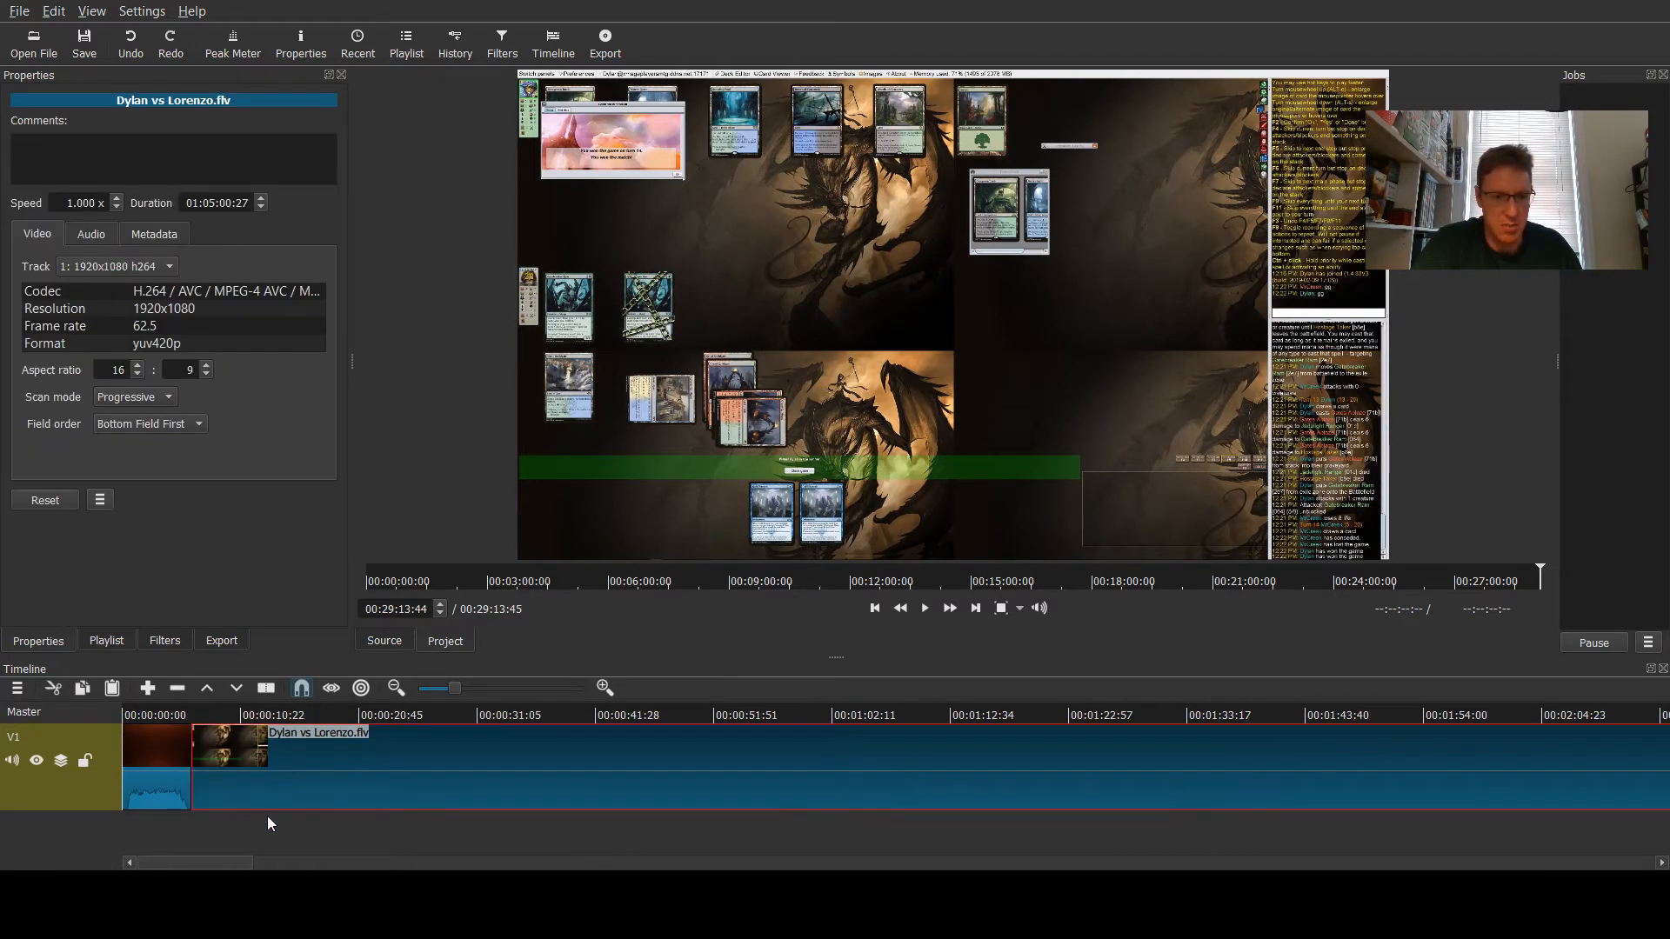
drag(193, 862, 1108, 861)
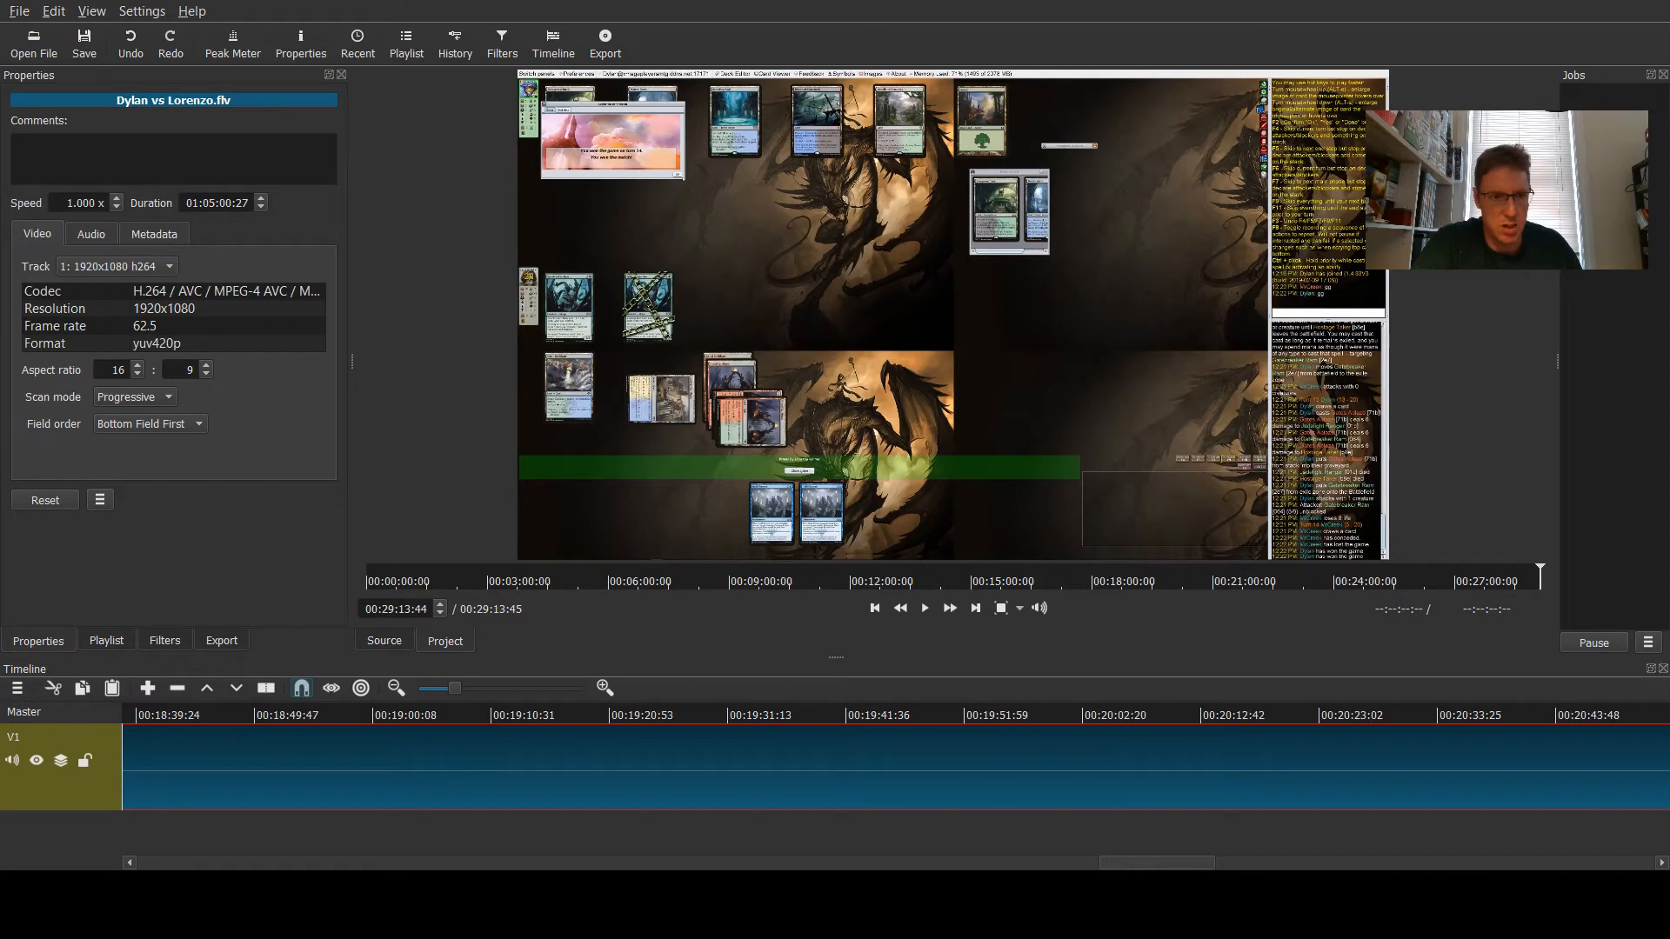
click(108, 640)
click(160, 640)
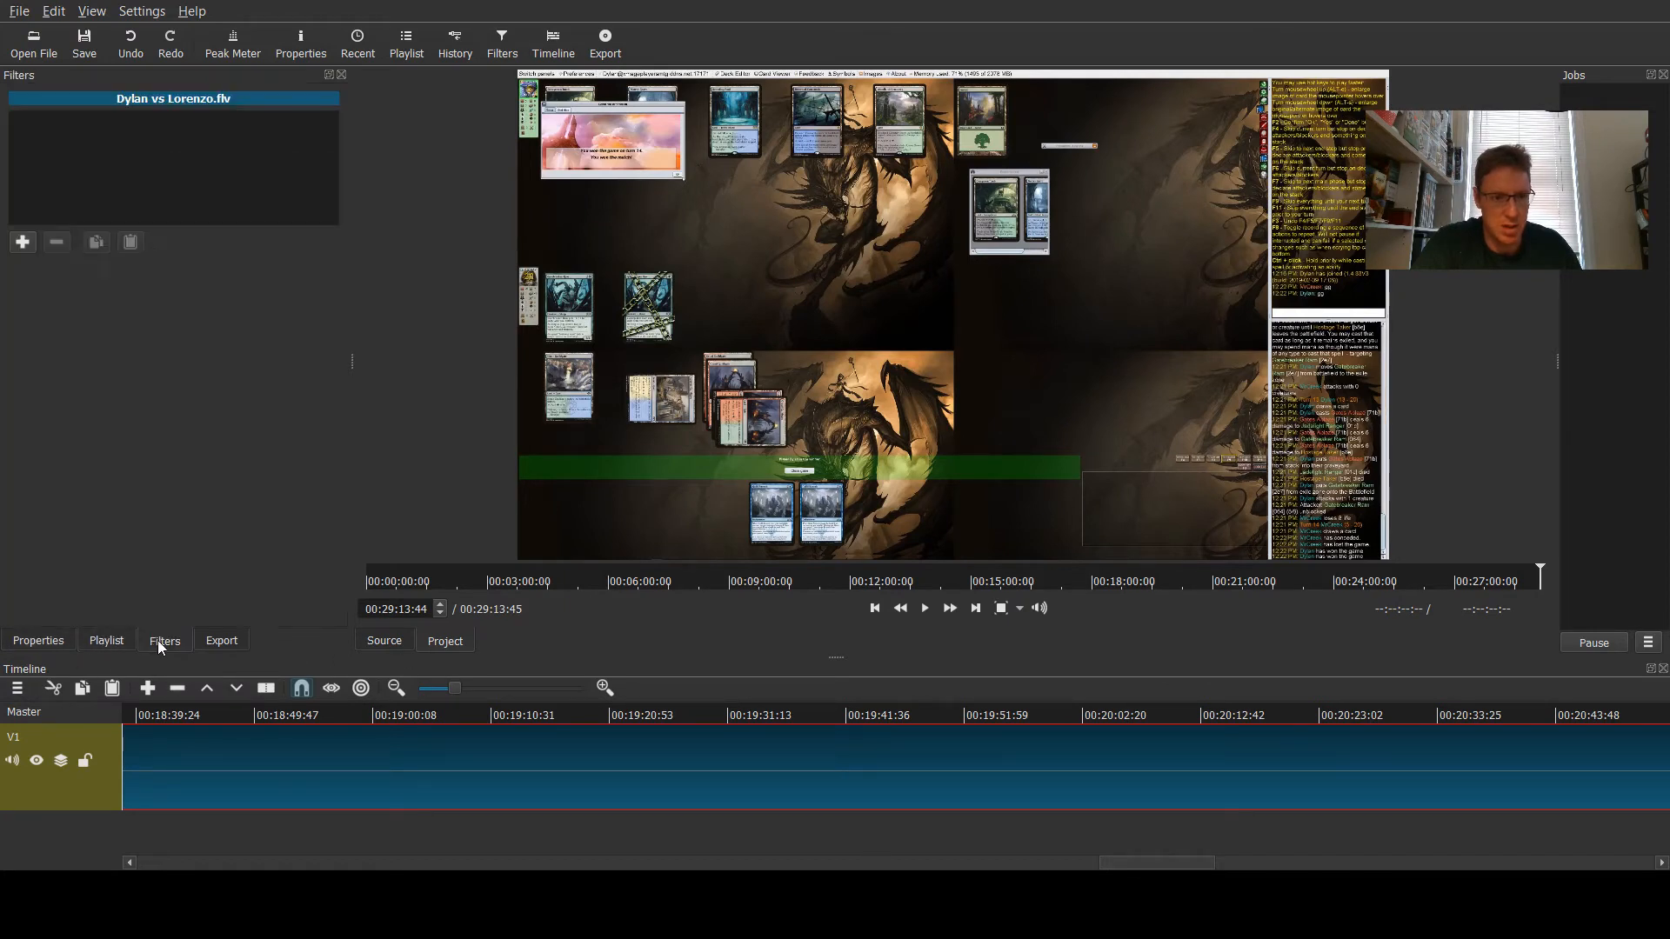
click(108, 640)
click(50, 640)
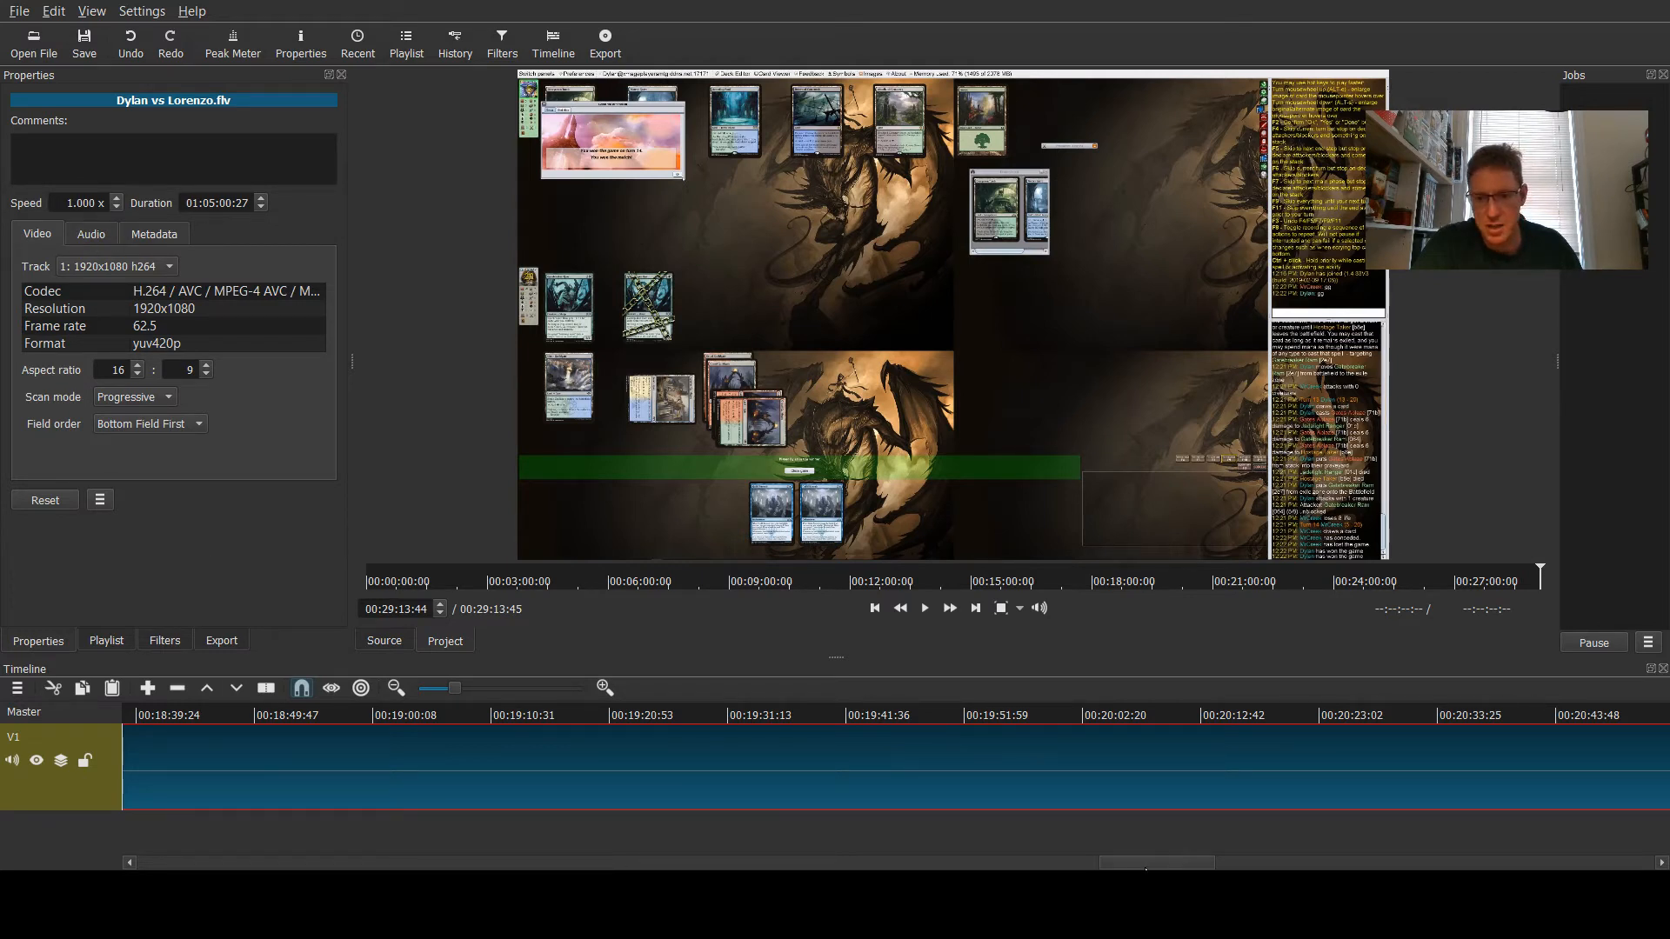
drag(1145, 863, 207, 866)
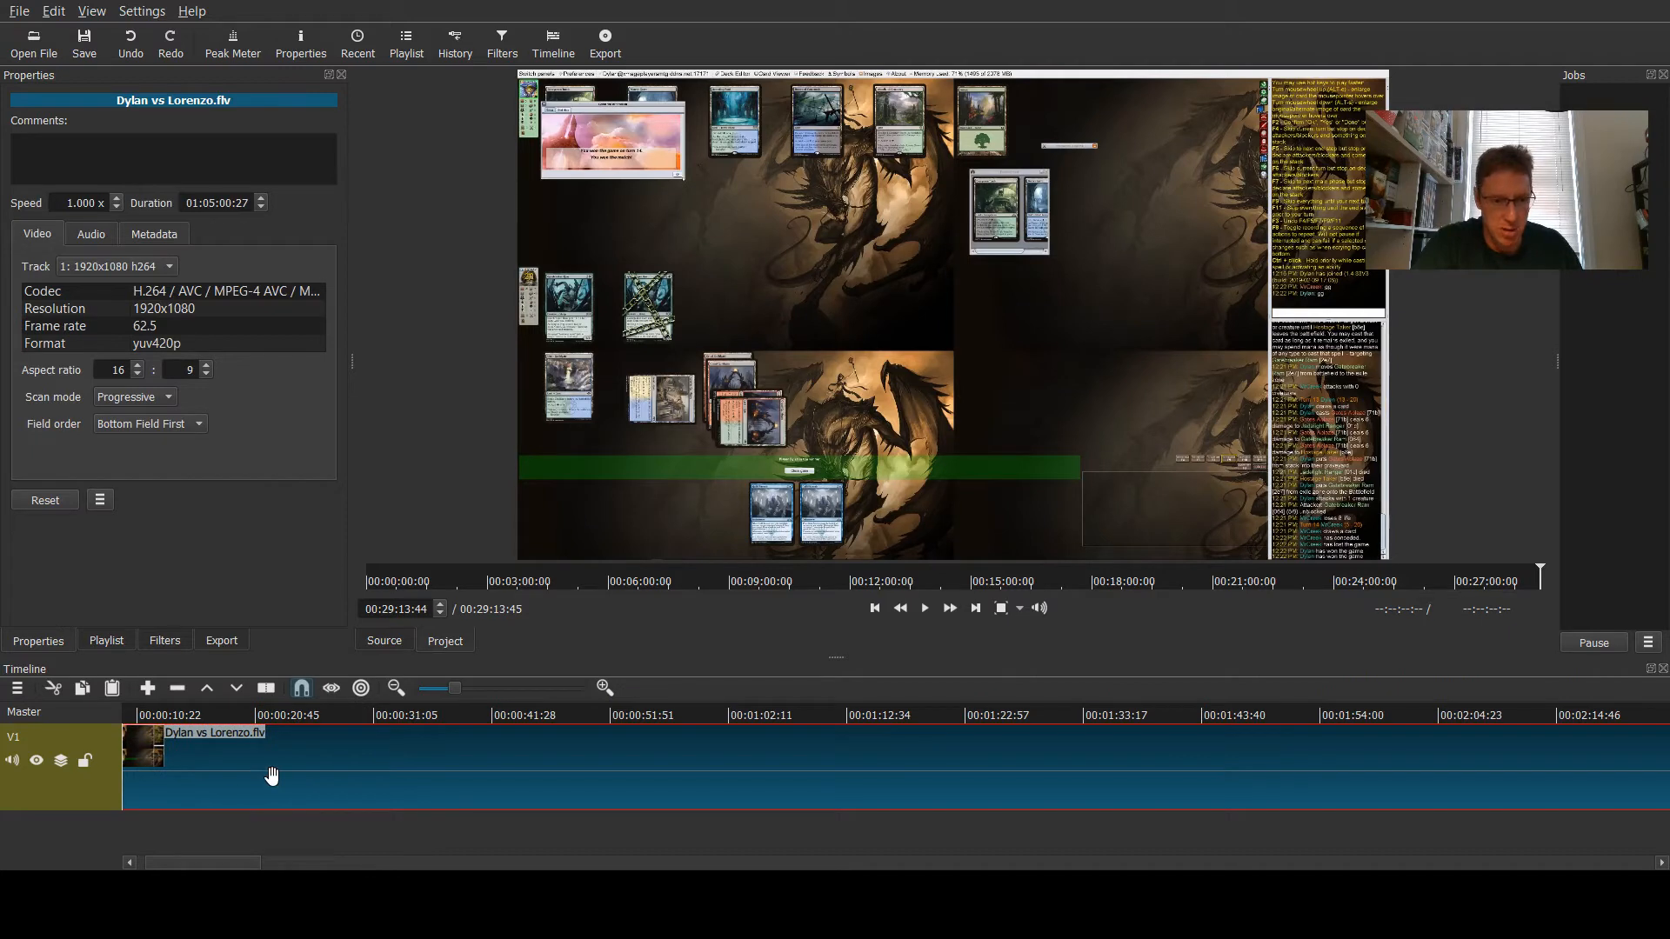
click(113, 199)
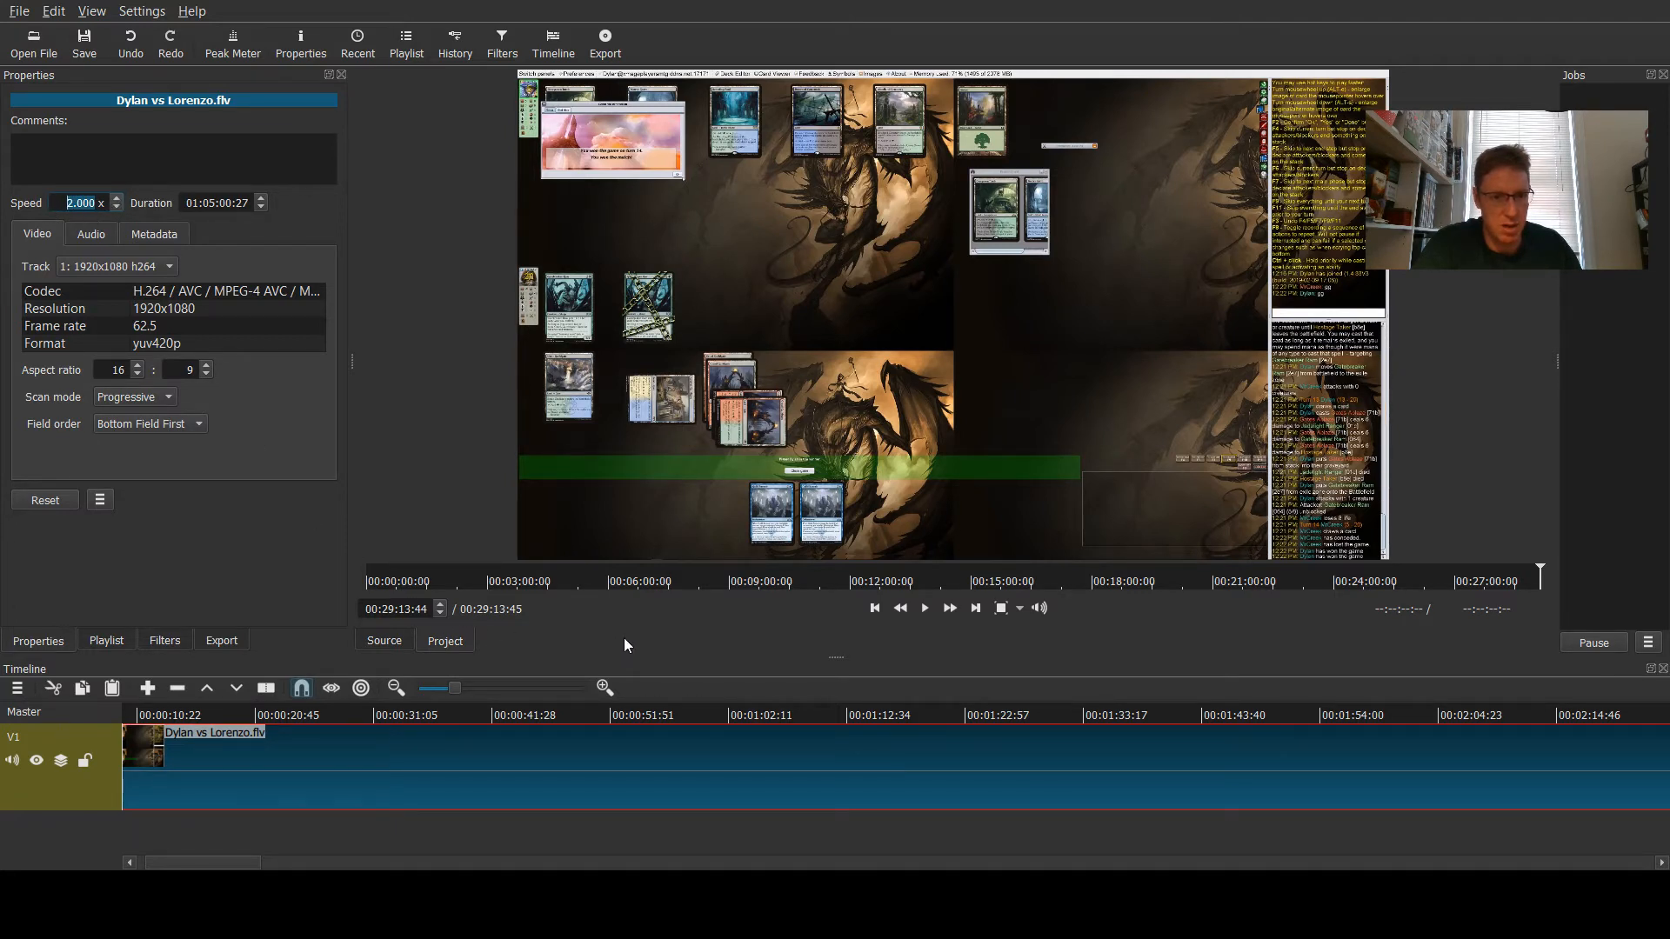
key(Return)
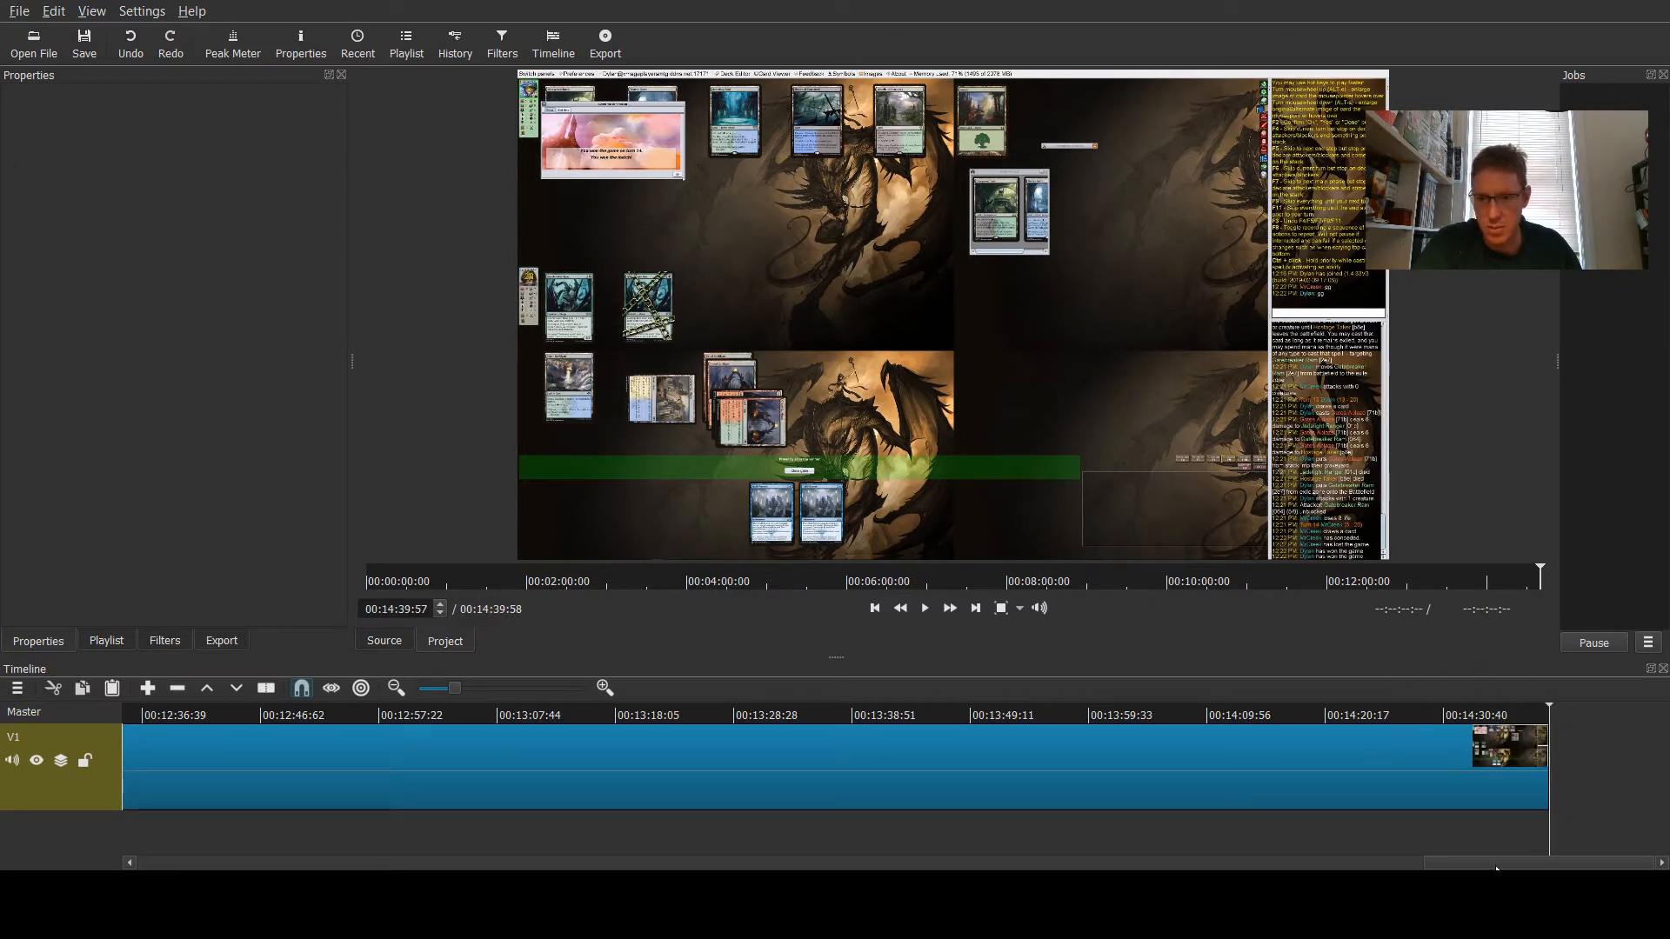
- Scrub through the sped-up game footage from about 1 to 4 minutes into the timeline
drag(1496, 867, 212, 846)
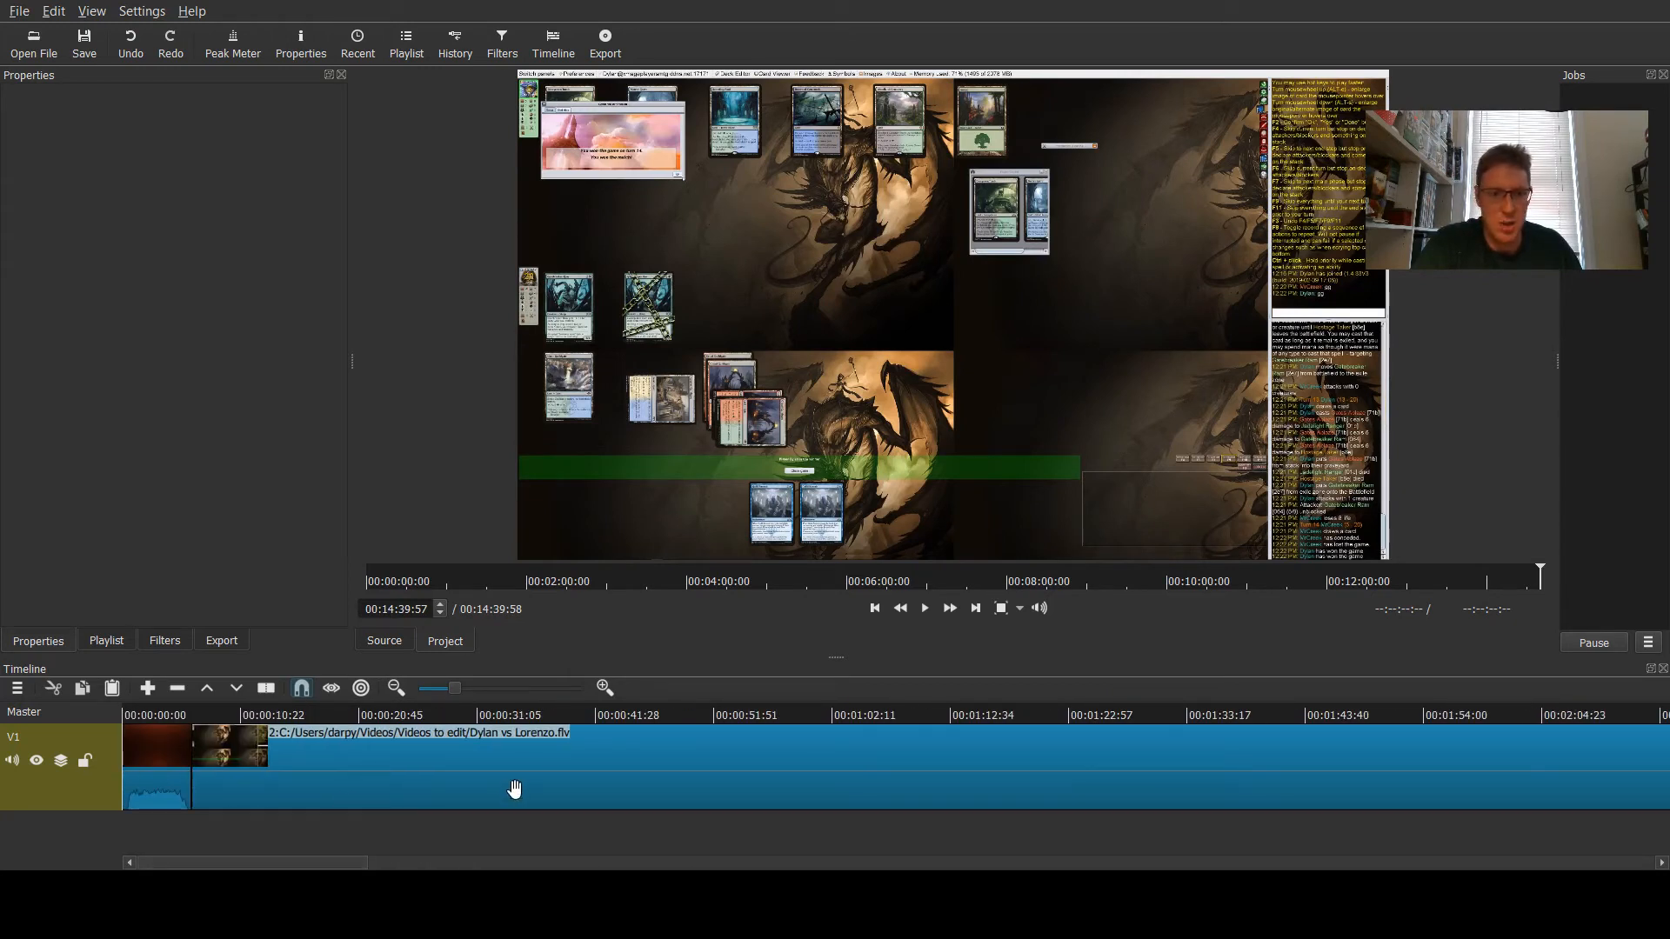
drag(327, 868, 253, 867)
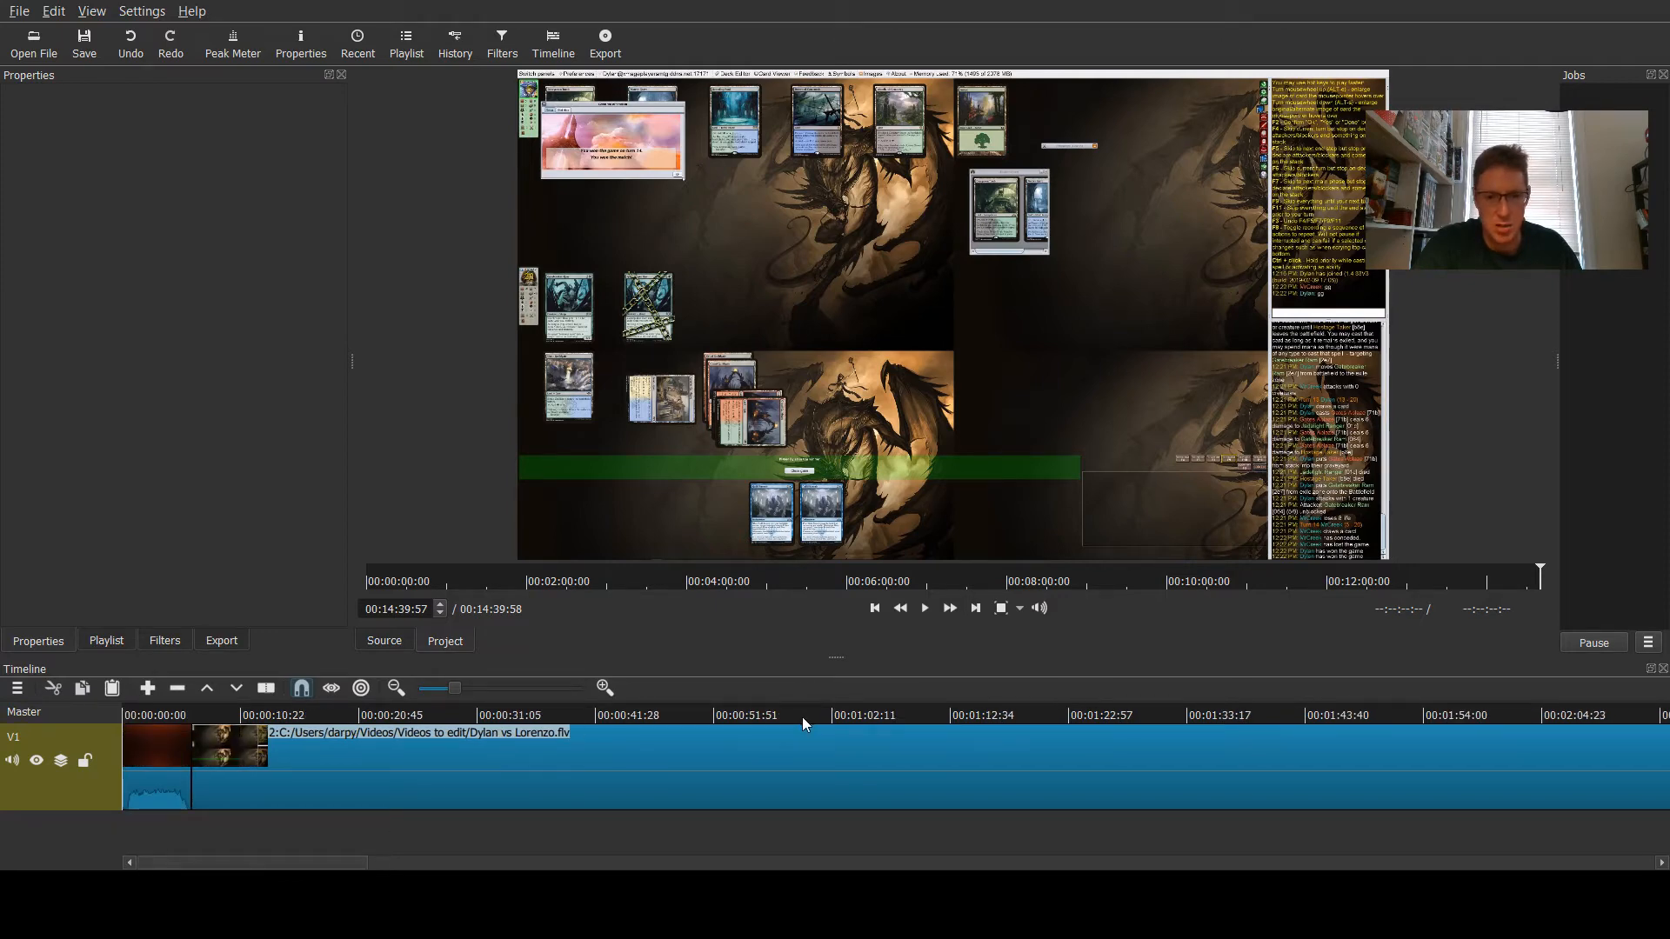
click(1063, 715)
scroll(571, 793, right, 5)
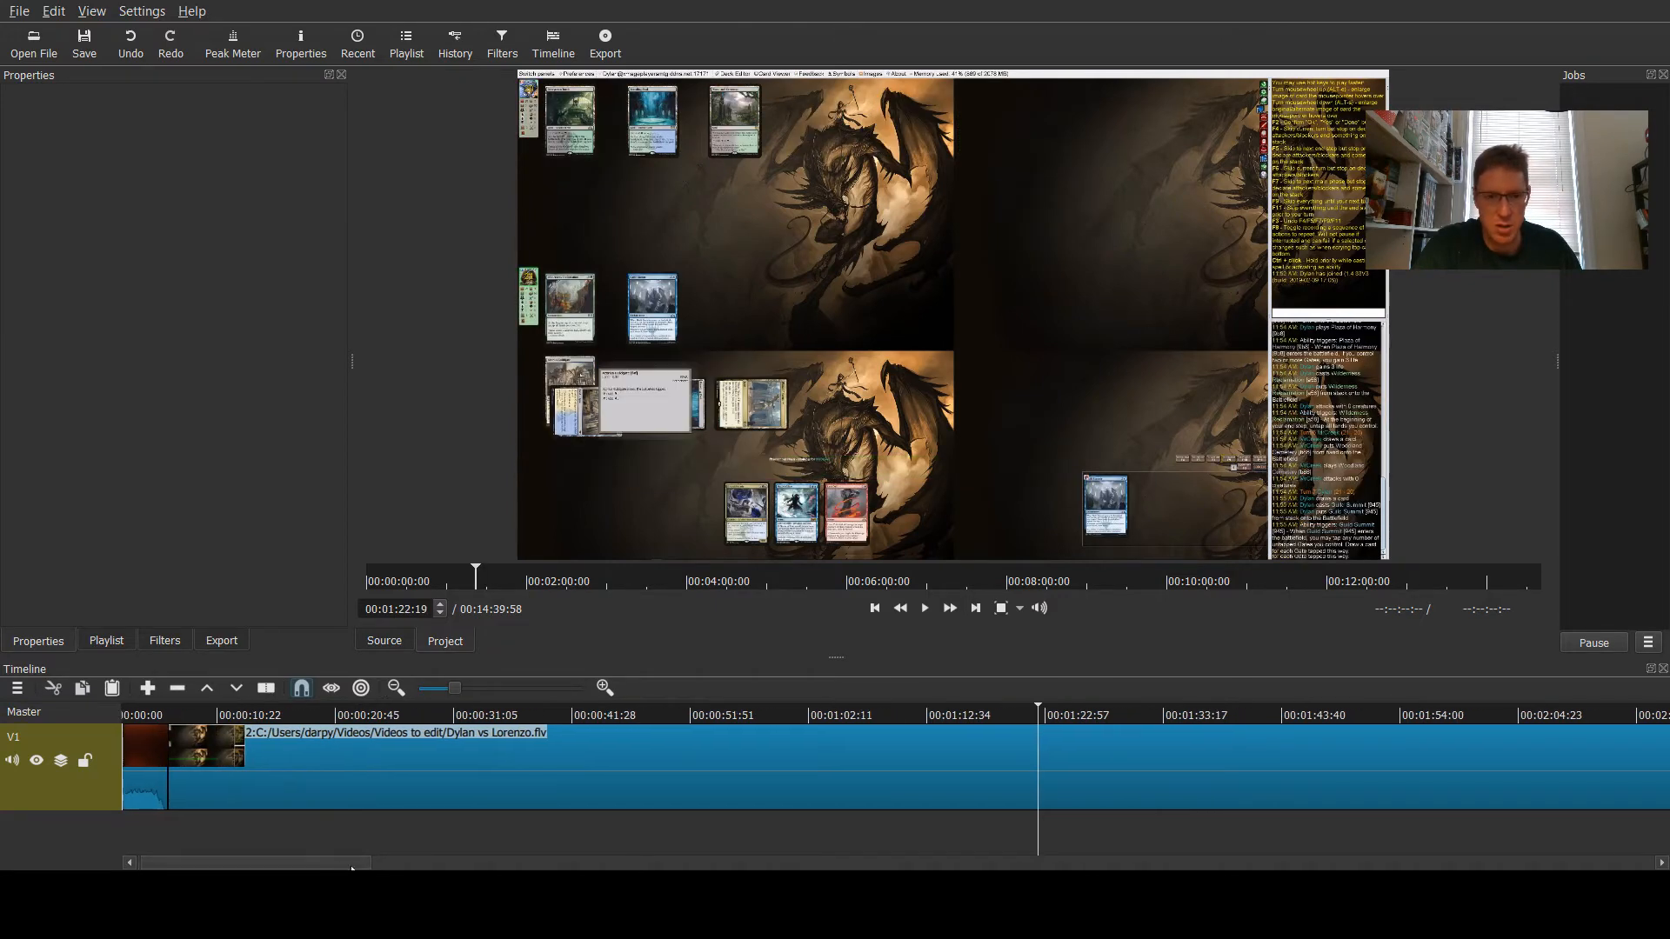
click(801, 711)
click(967, 714)
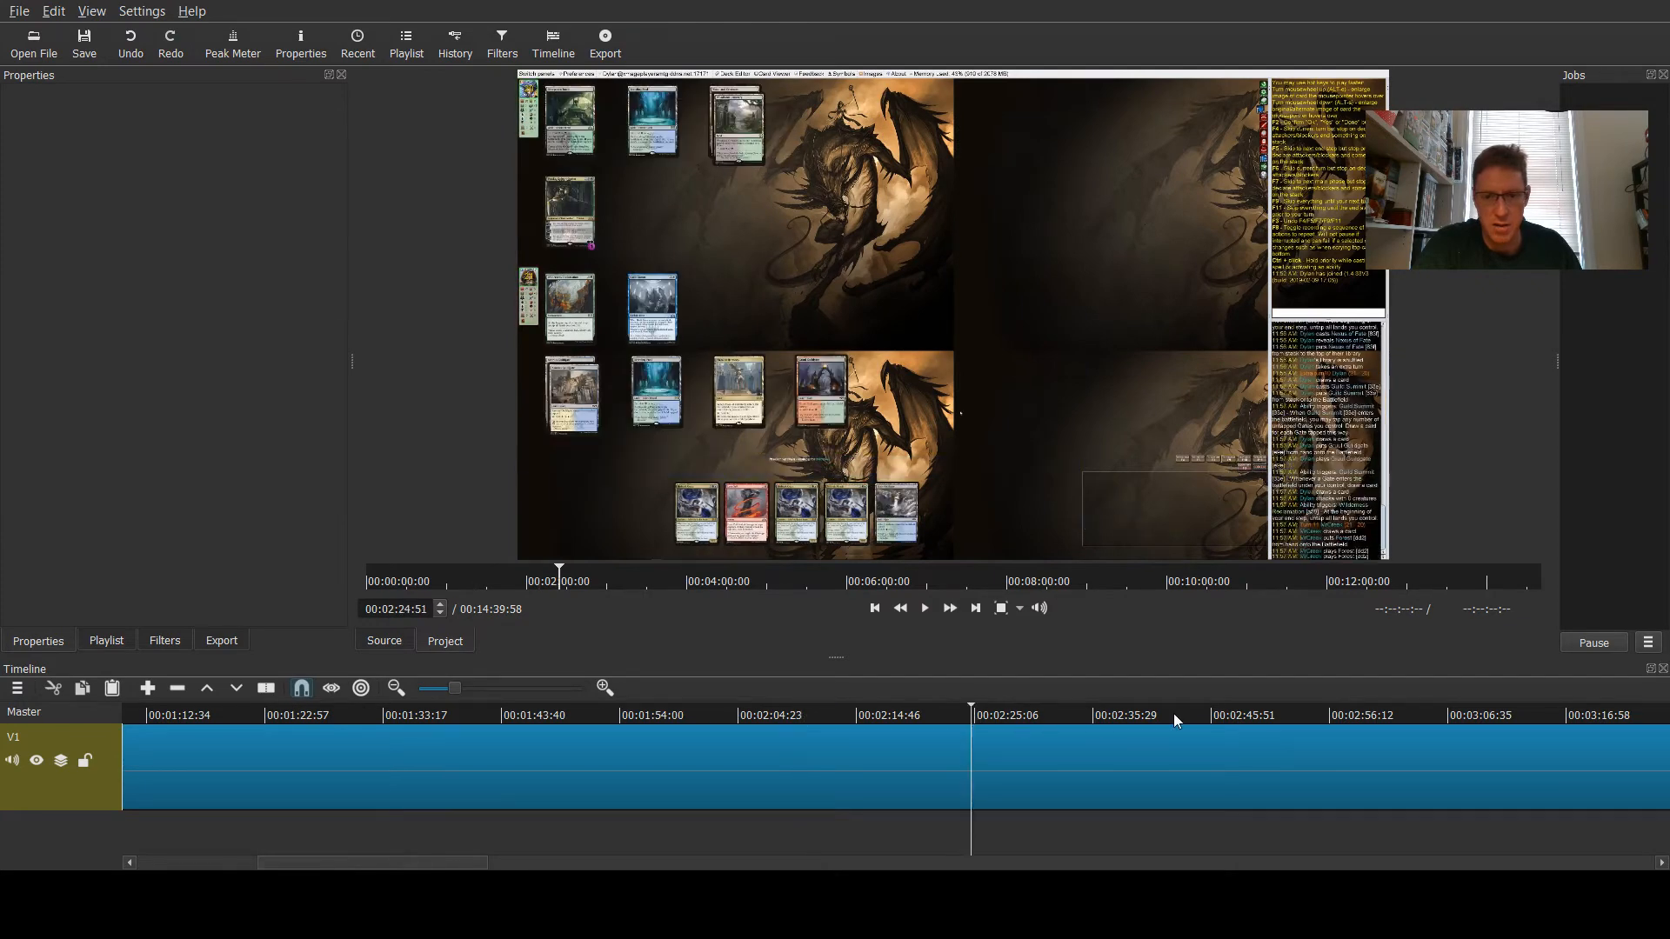
click(1177, 712)
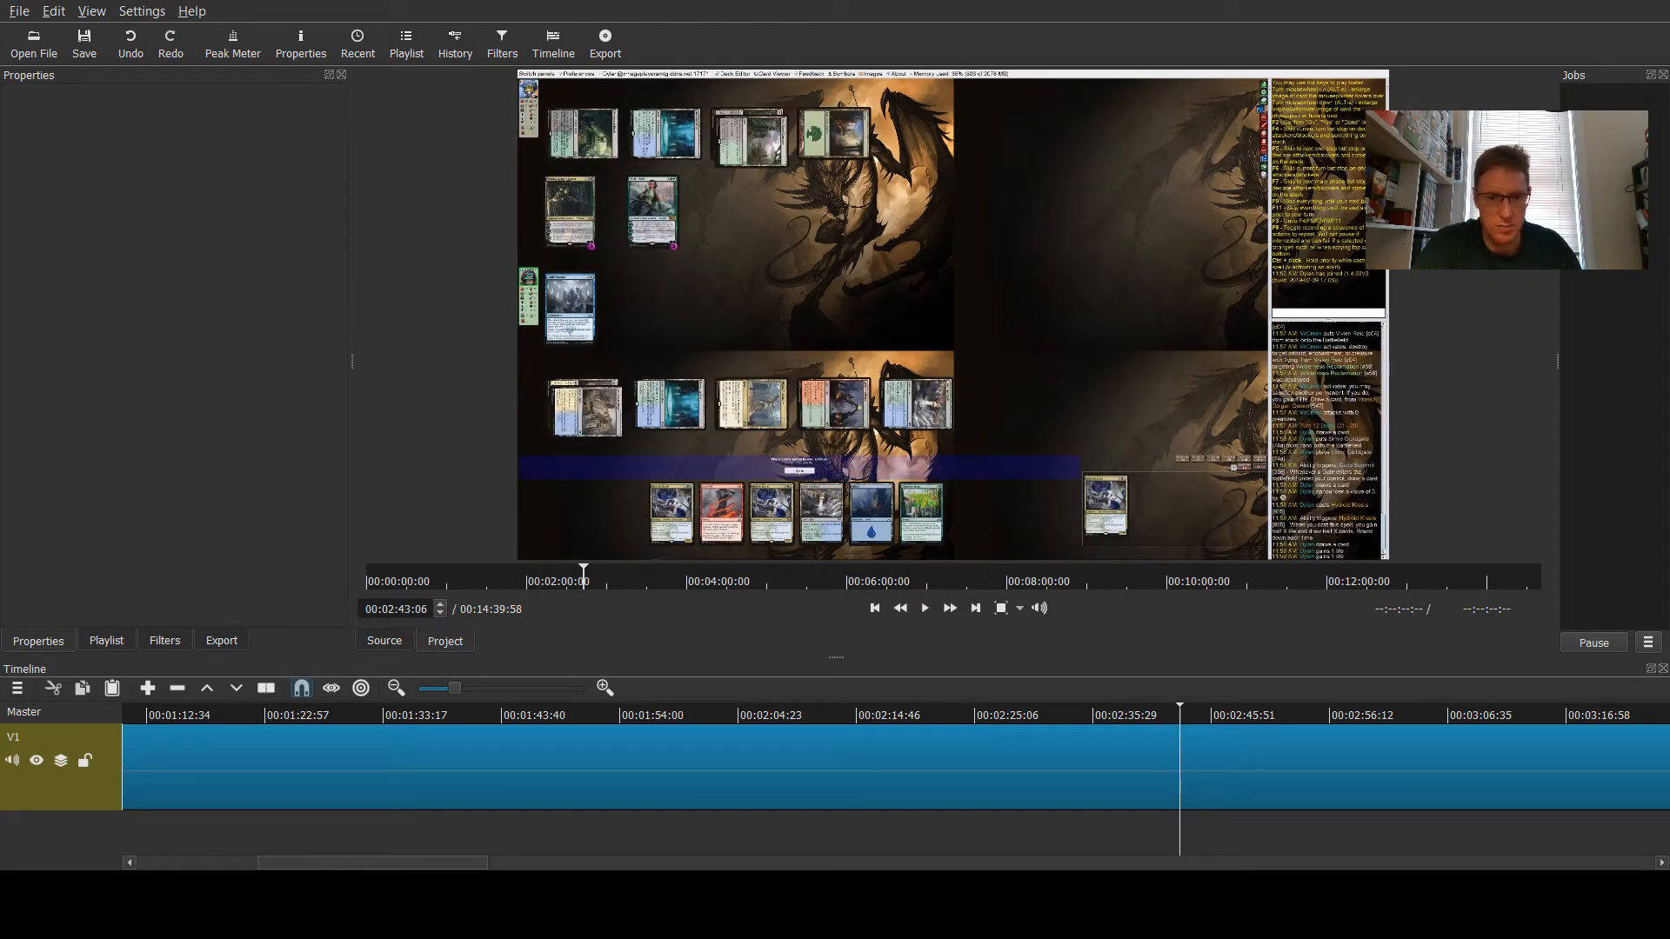
drag(402, 862, 537, 856)
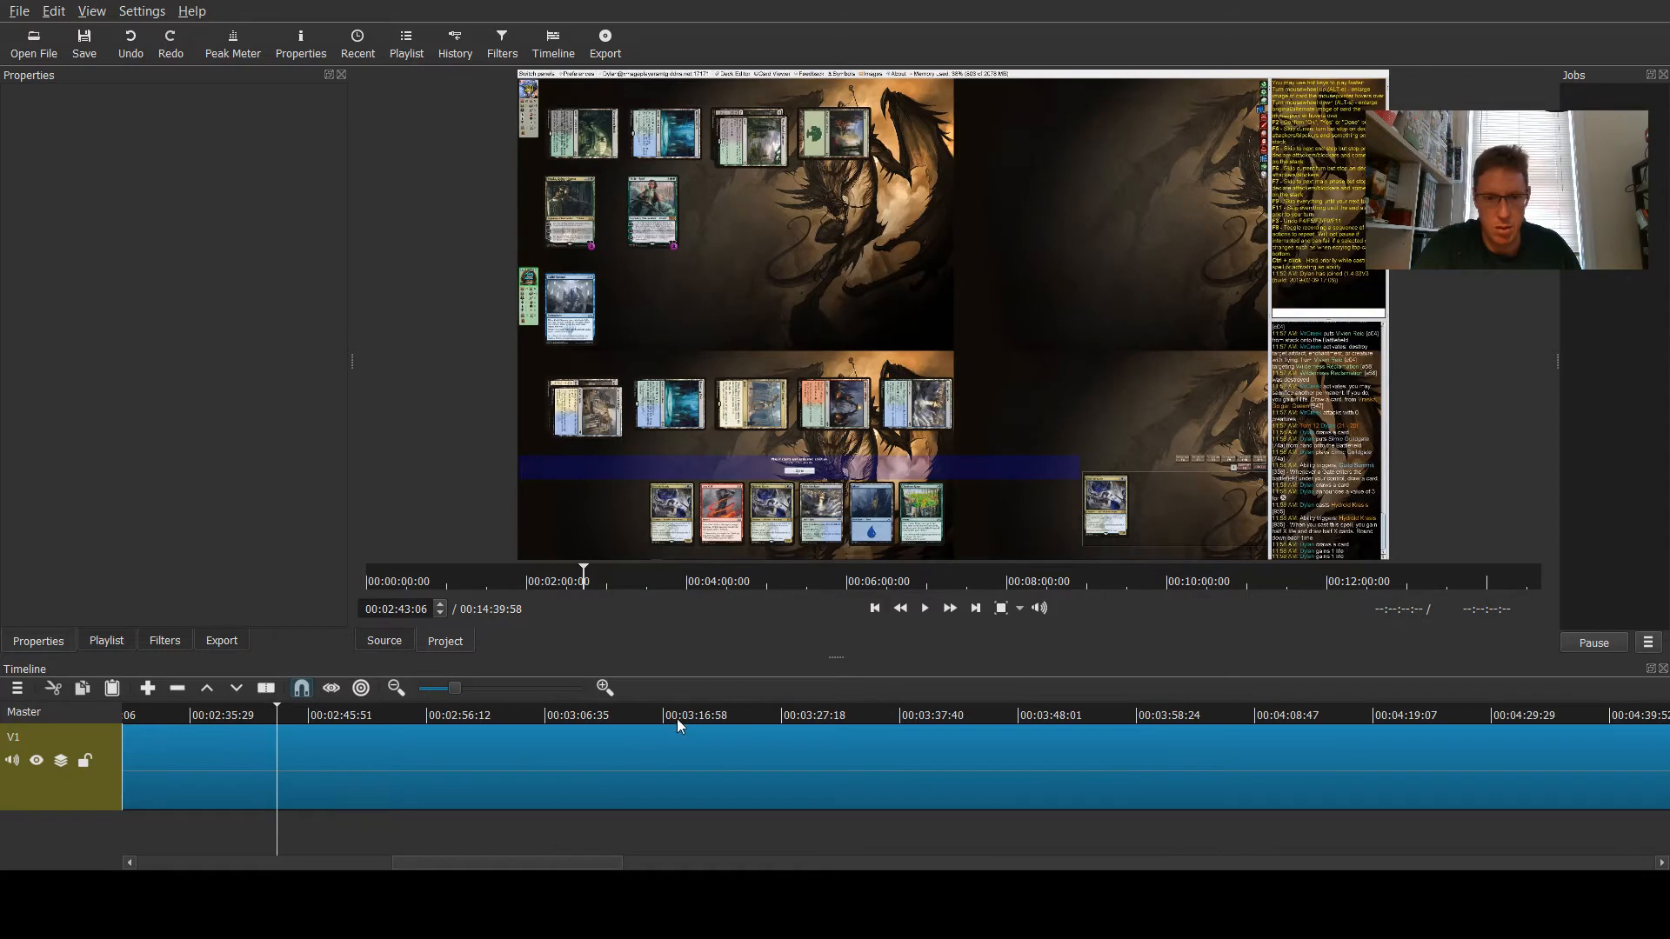
click(643, 713)
click(720, 702)
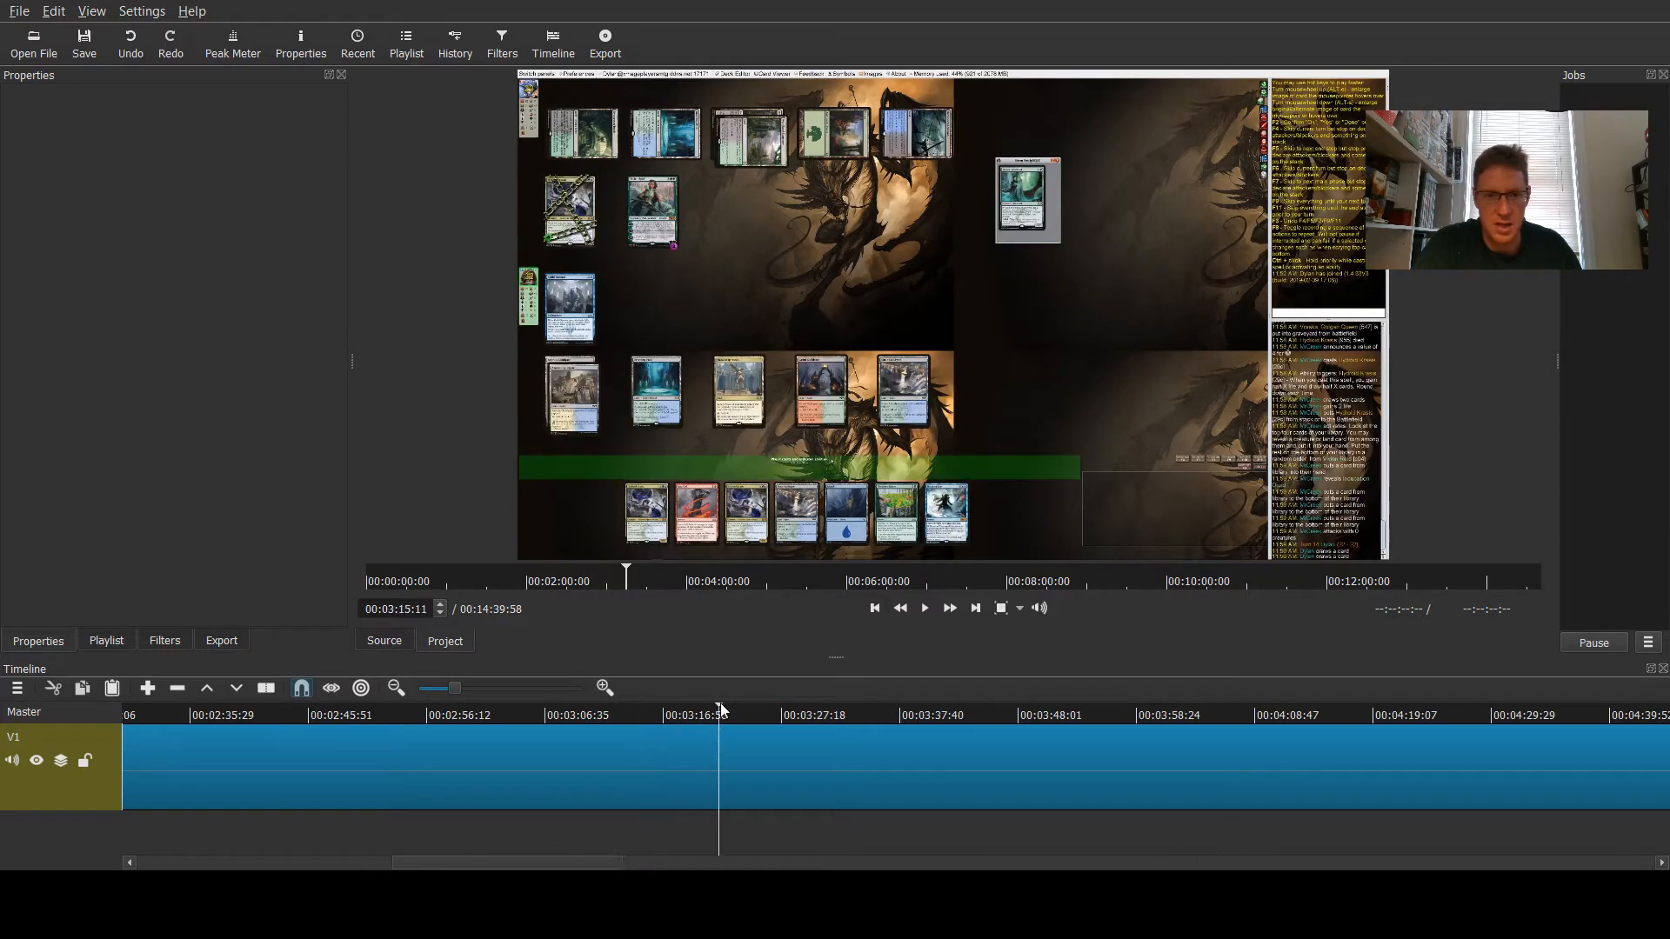
click(832, 708)
click(911, 713)
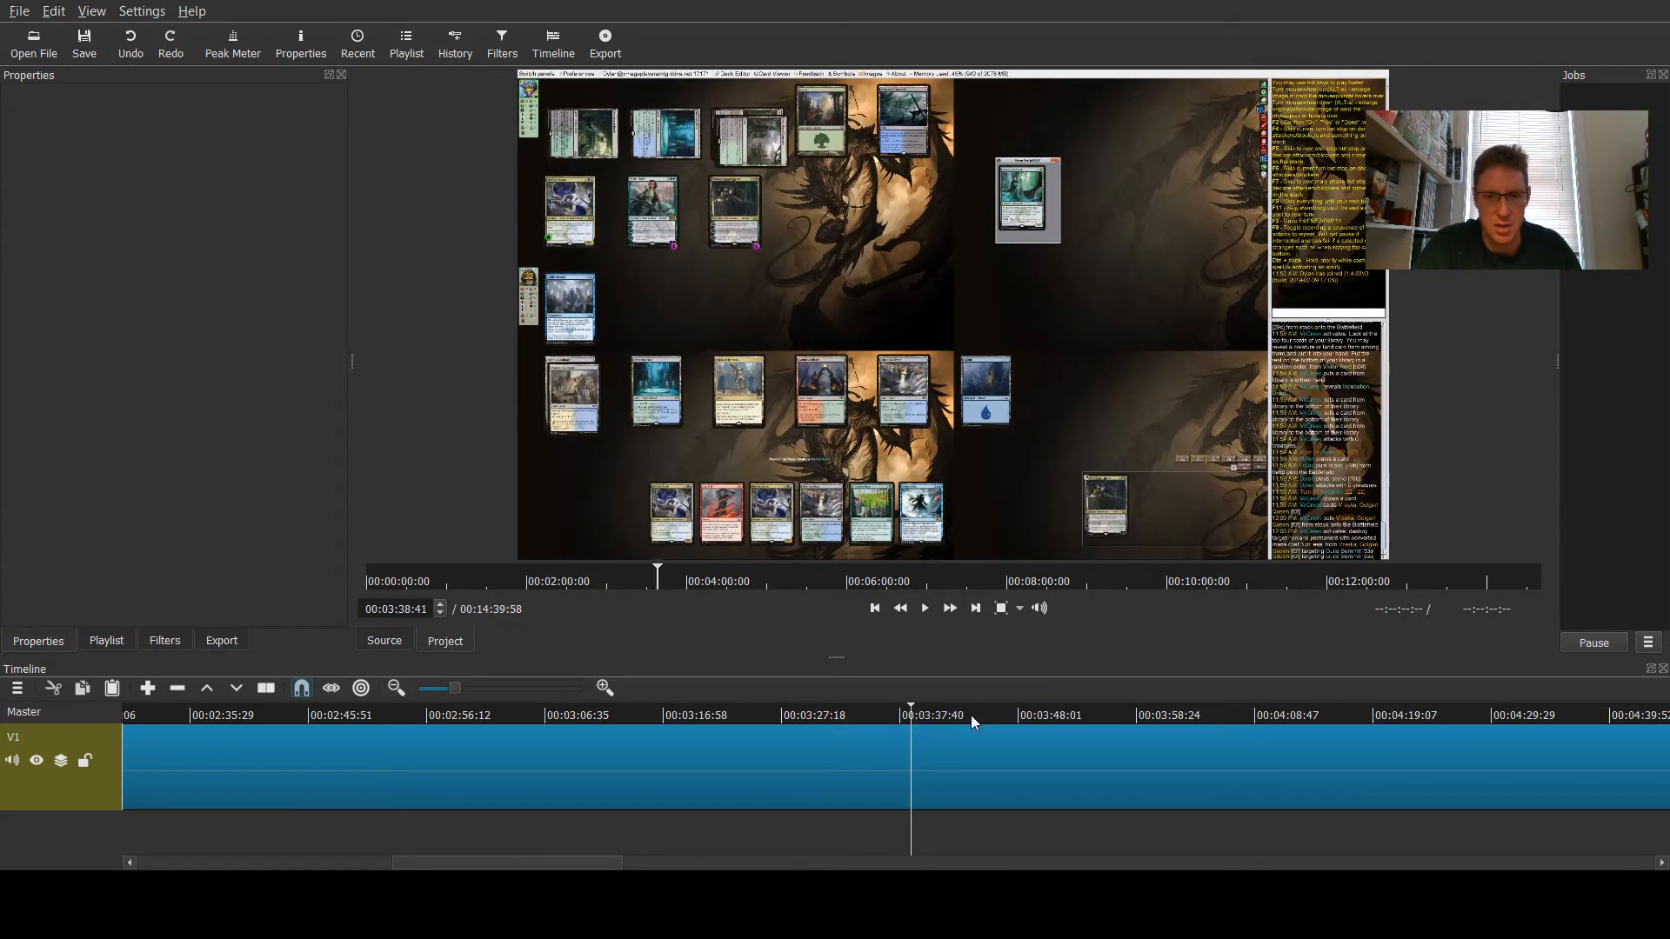
click(998, 715)
click(1058, 715)
click(1236, 713)
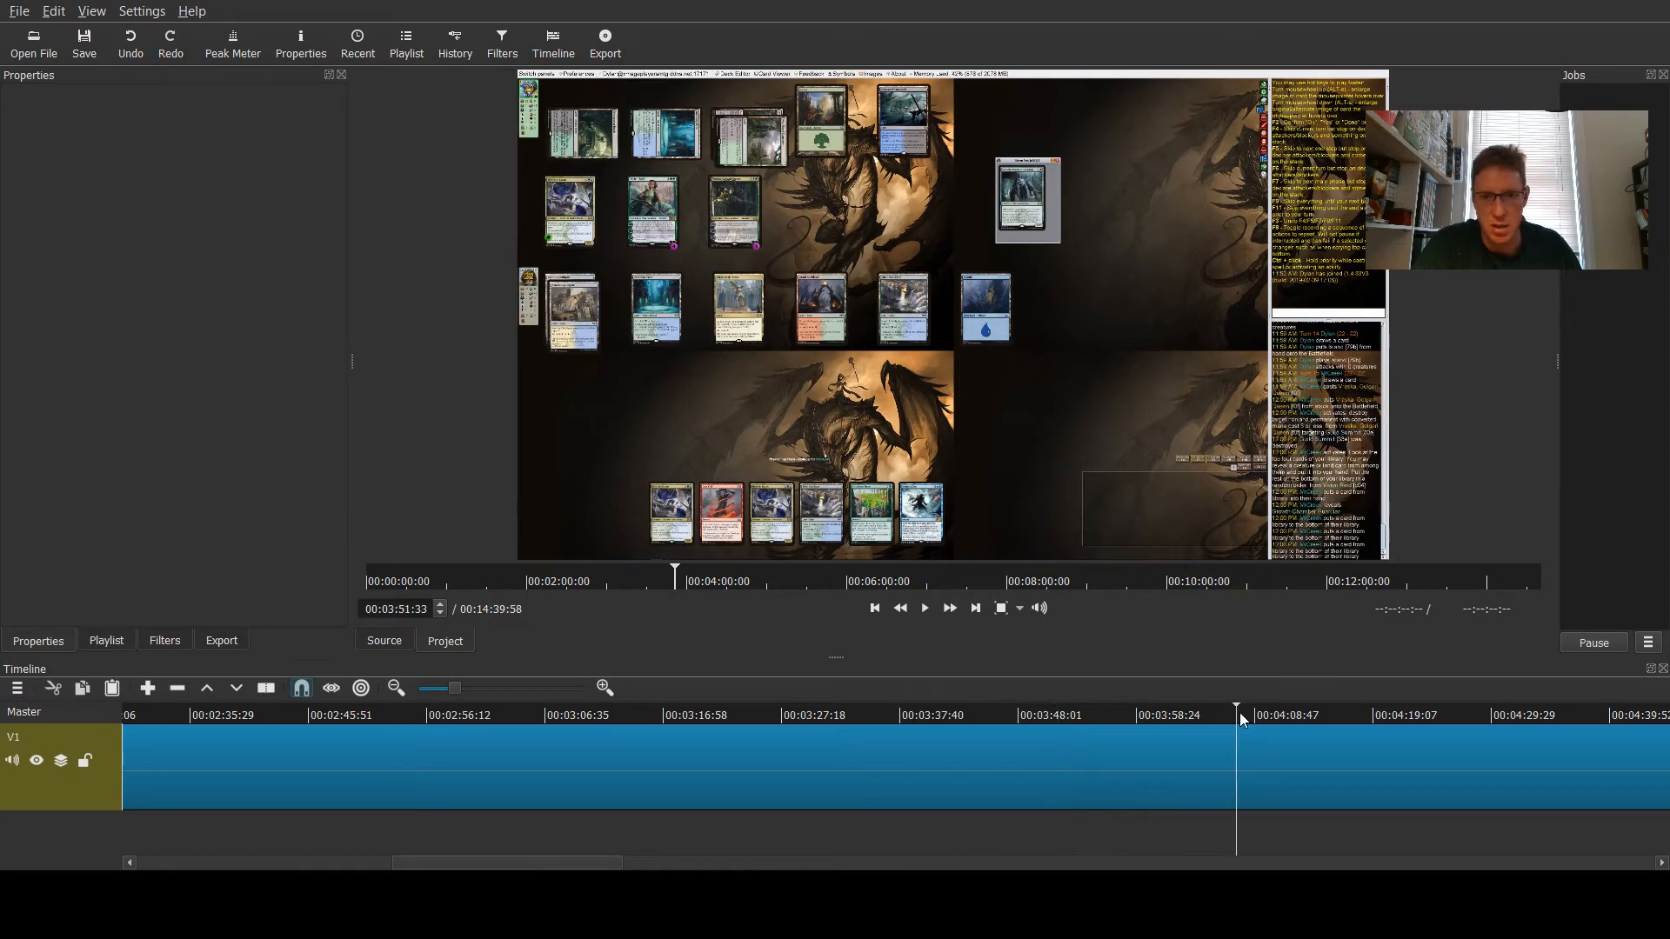
click(1326, 713)
click(1453, 715)
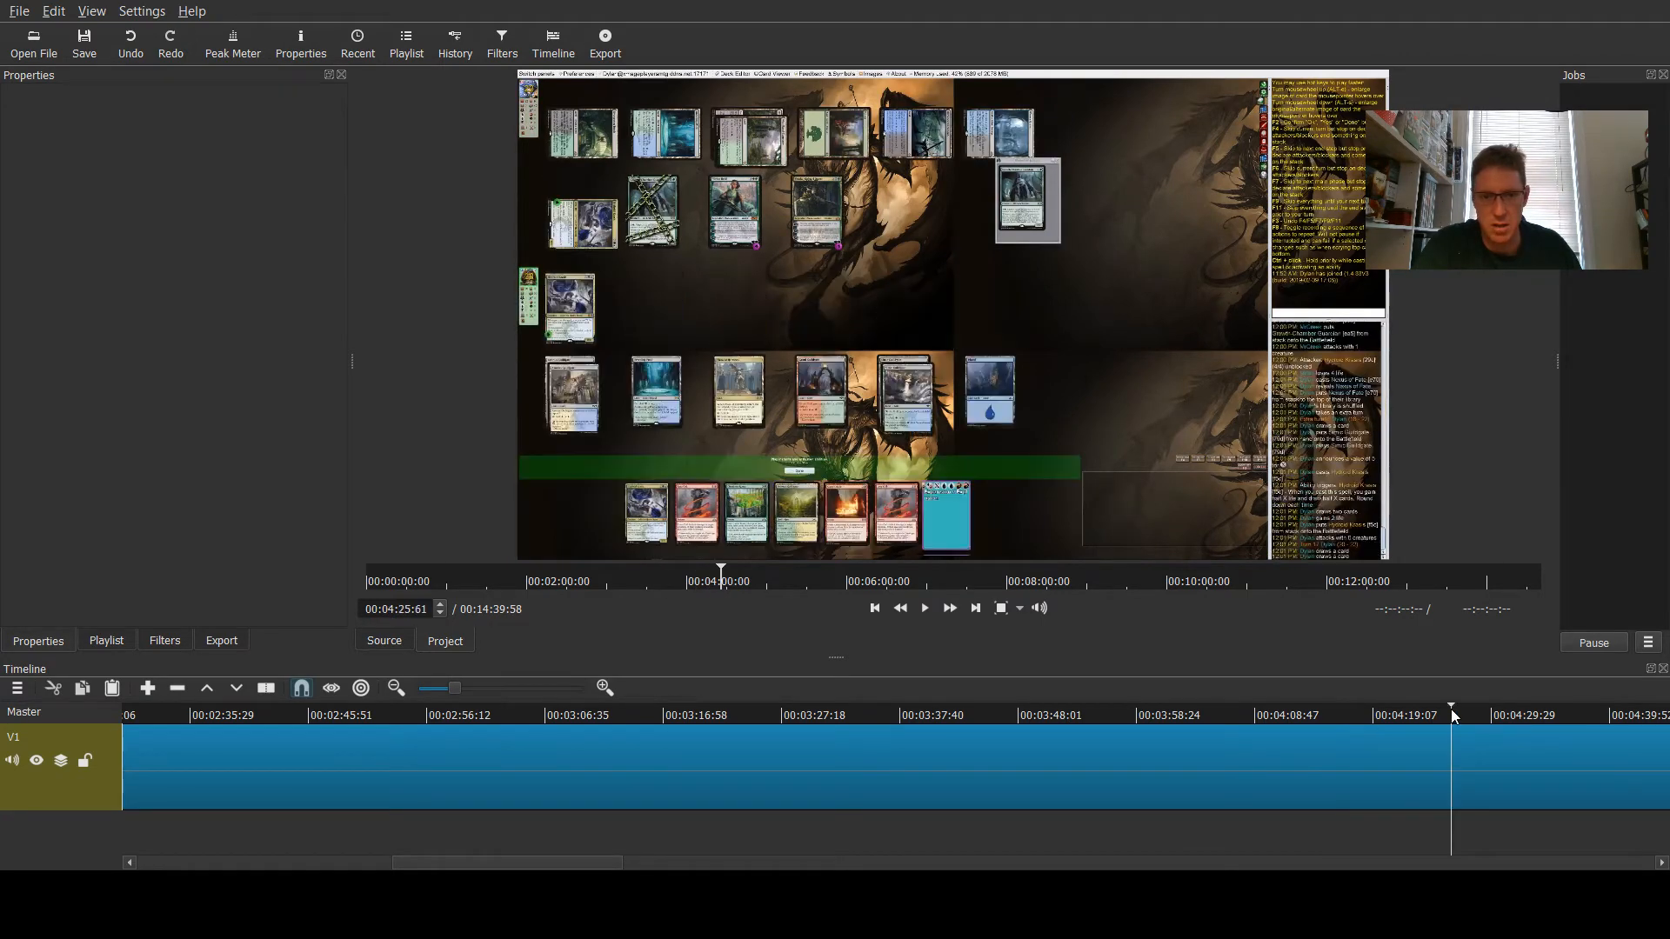
- Scrub through the sped-up game footage from about 4 to 9 minutes into the timeline
scroll(1453, 766, right, 5)
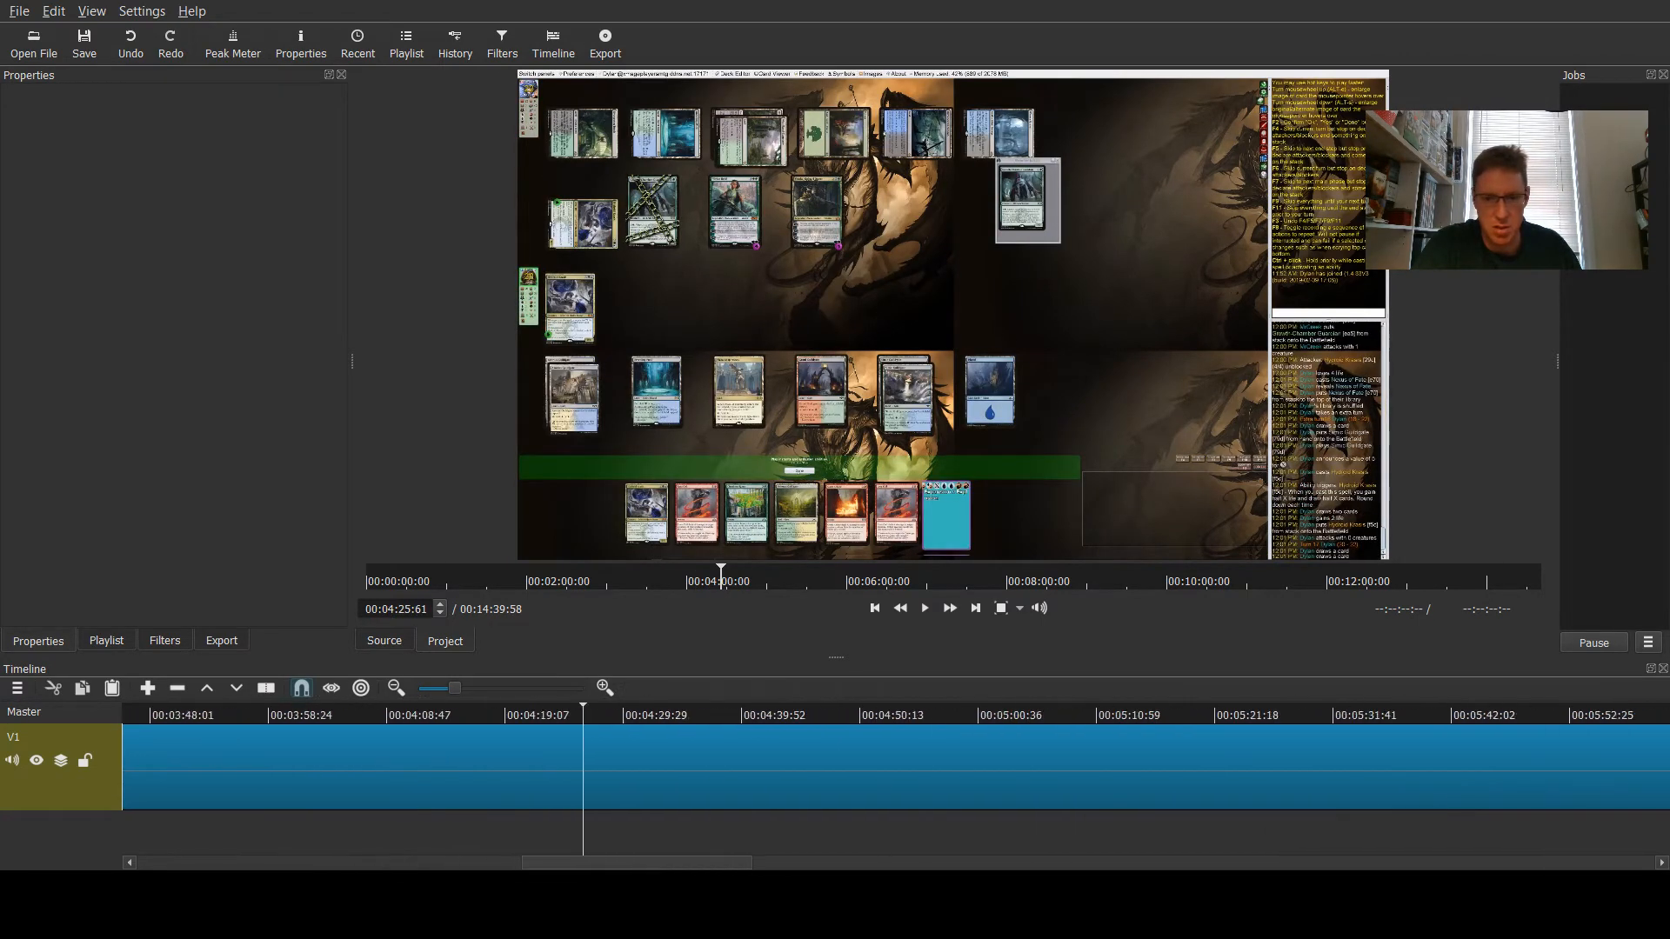
click(823, 713)
click(1000, 718)
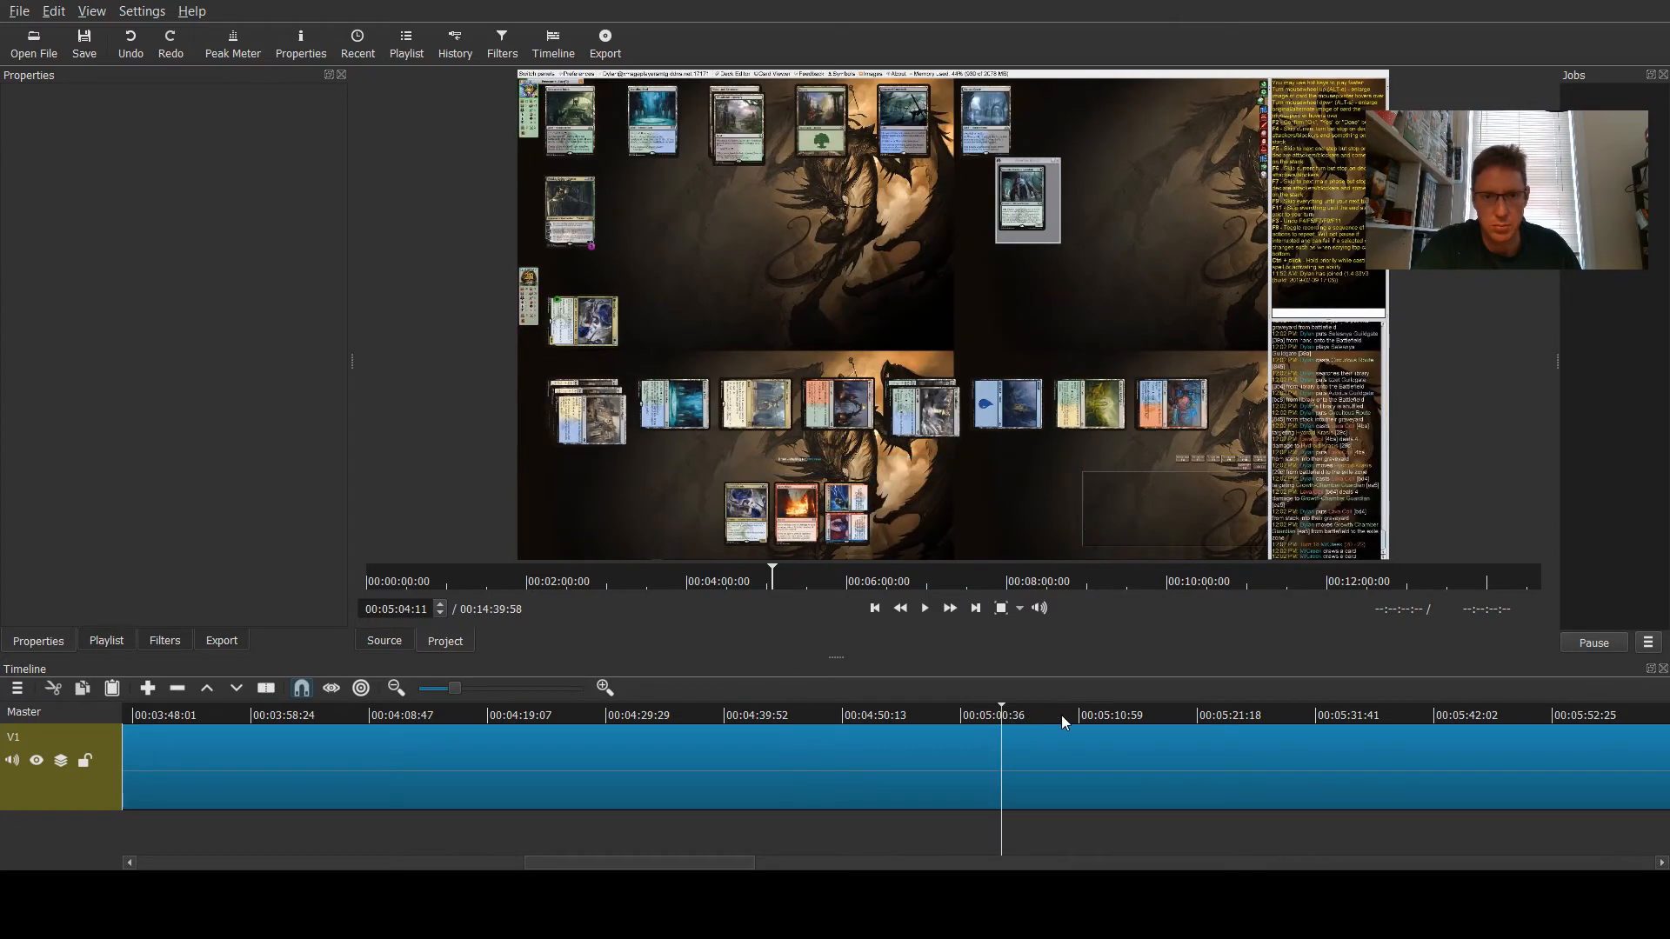
click(1114, 715)
click(1219, 715)
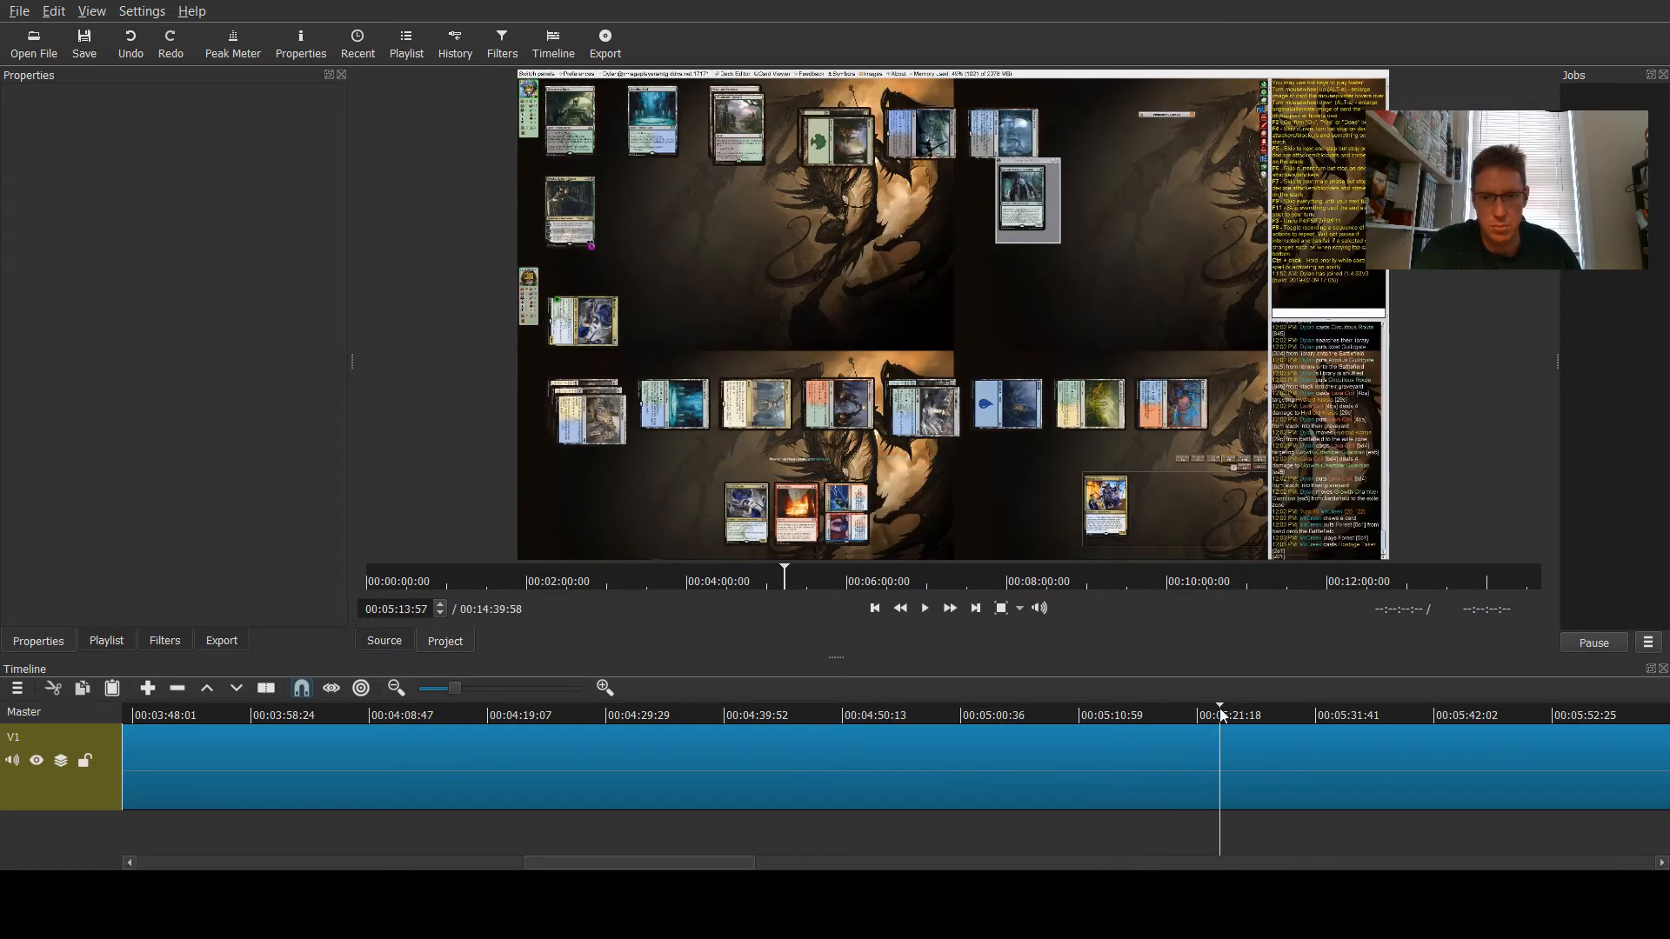
click(1274, 715)
click(1360, 711)
click(1425, 711)
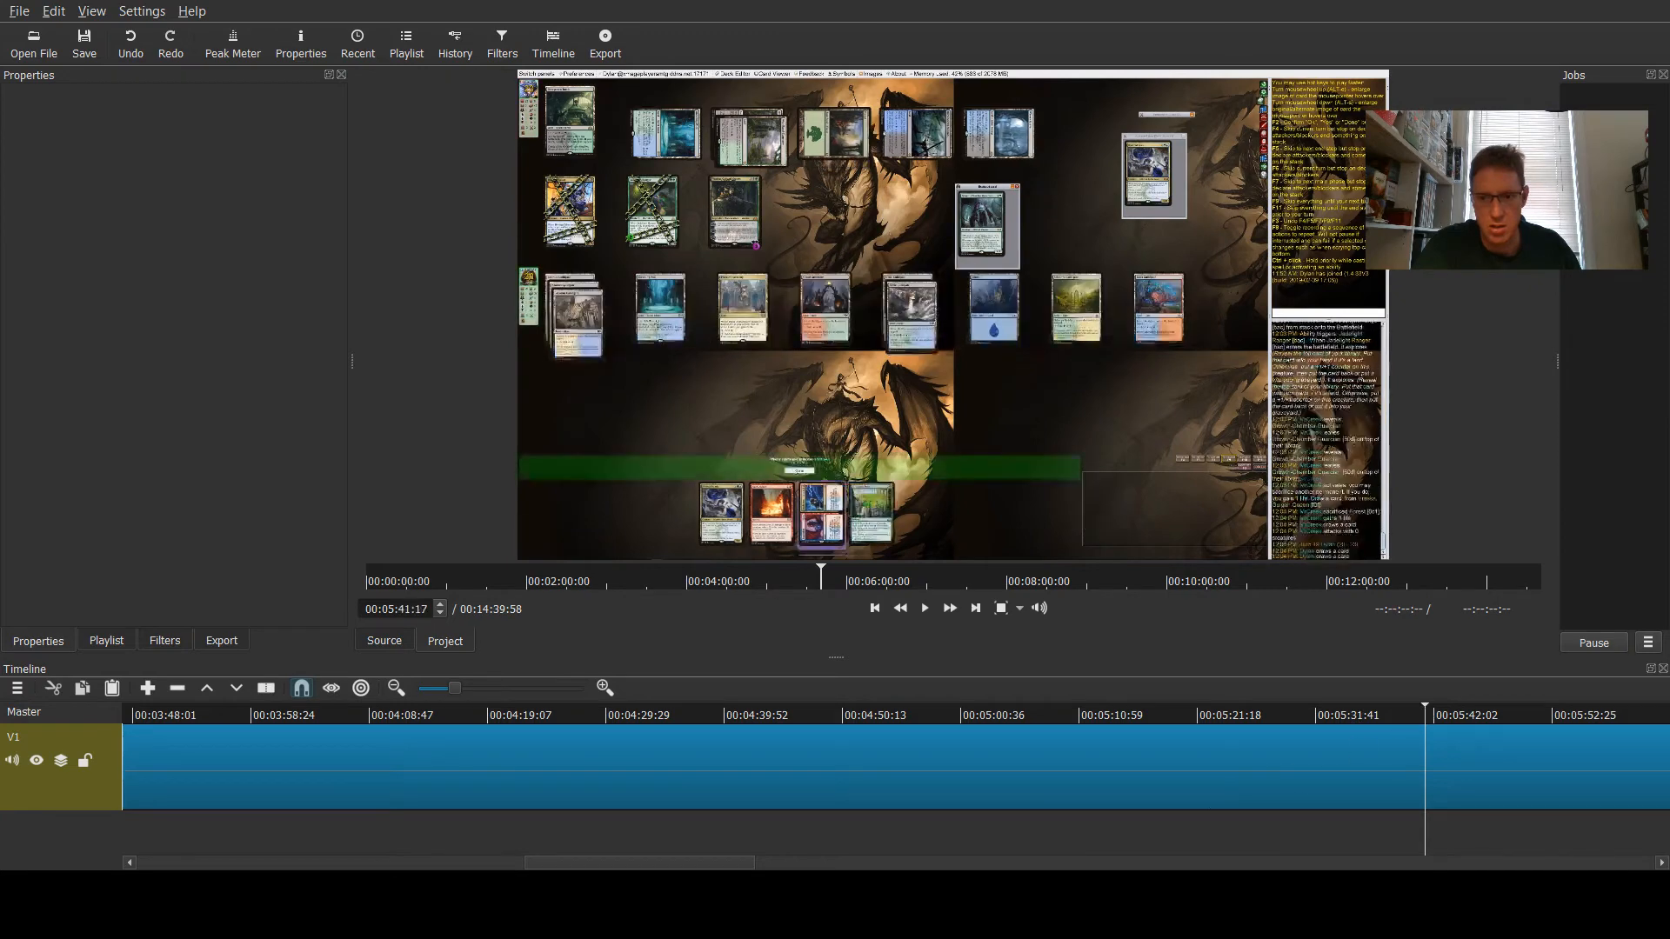
drag(669, 868, 800, 868)
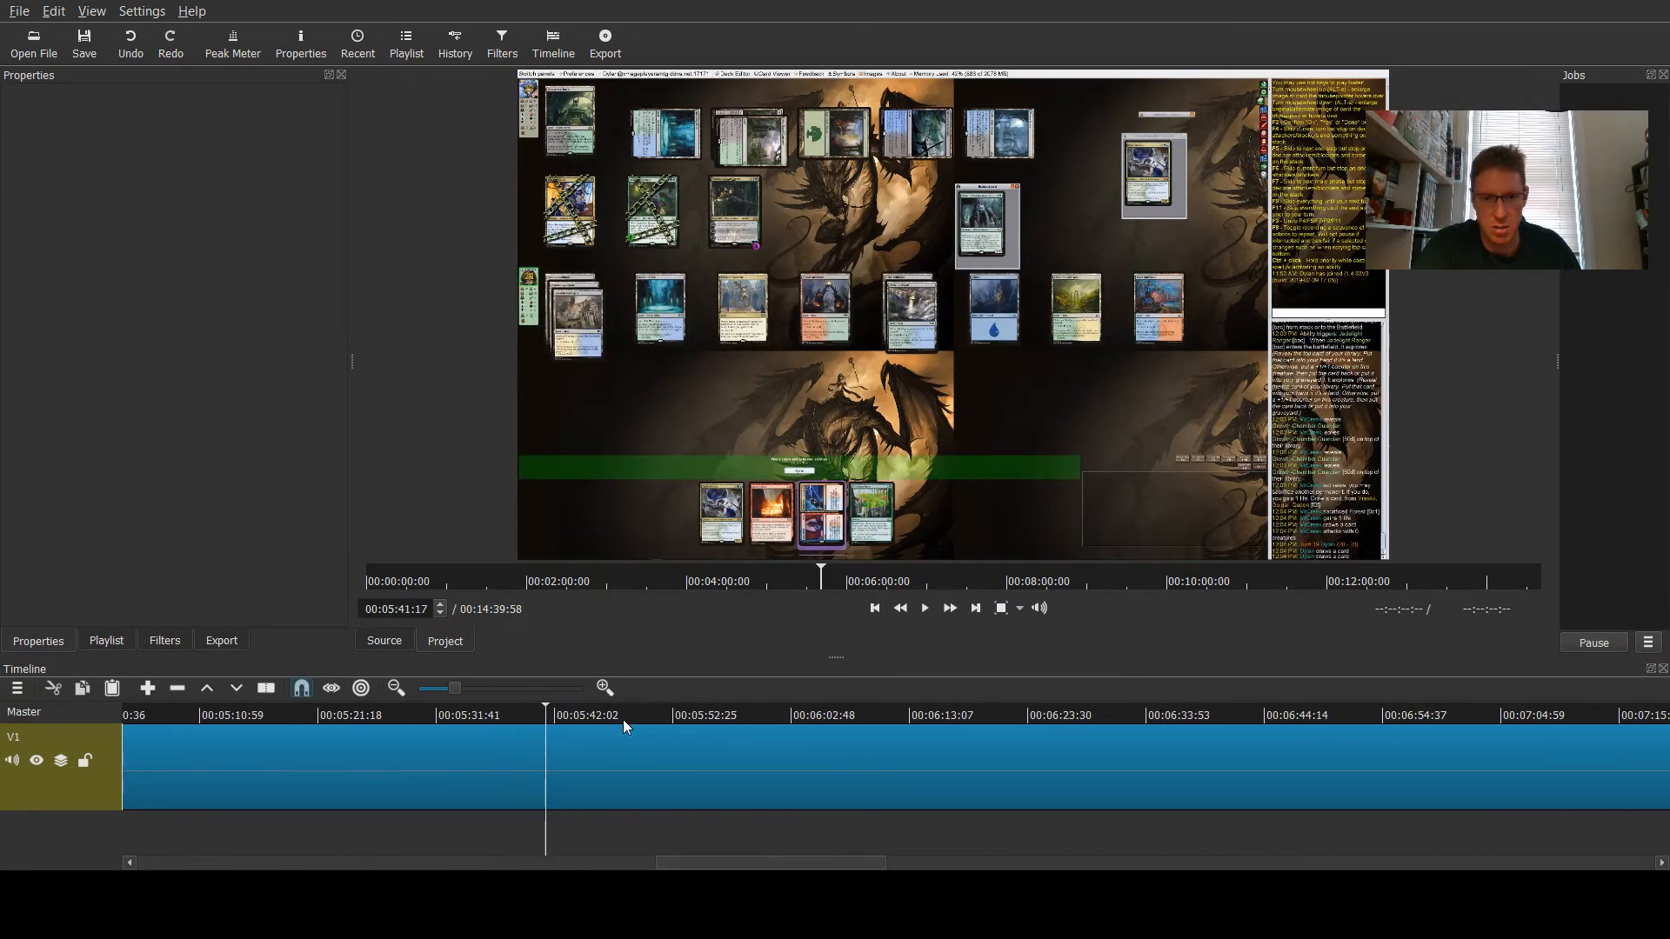
click(639, 714)
click(744, 712)
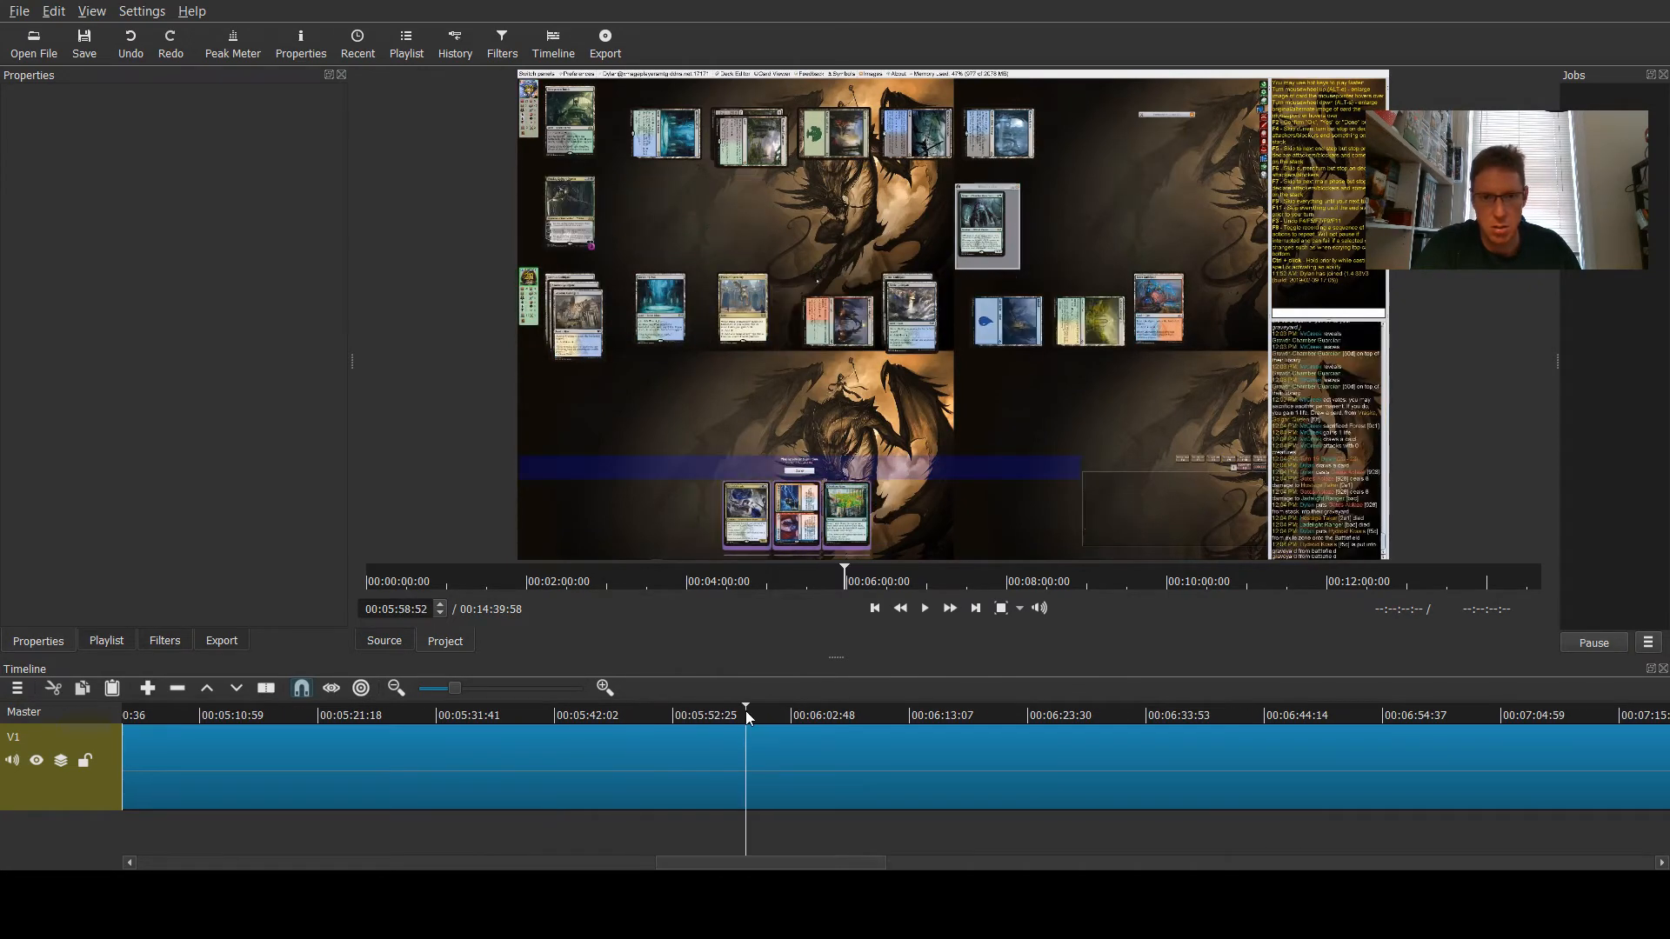
click(833, 710)
click(951, 710)
click(1087, 710)
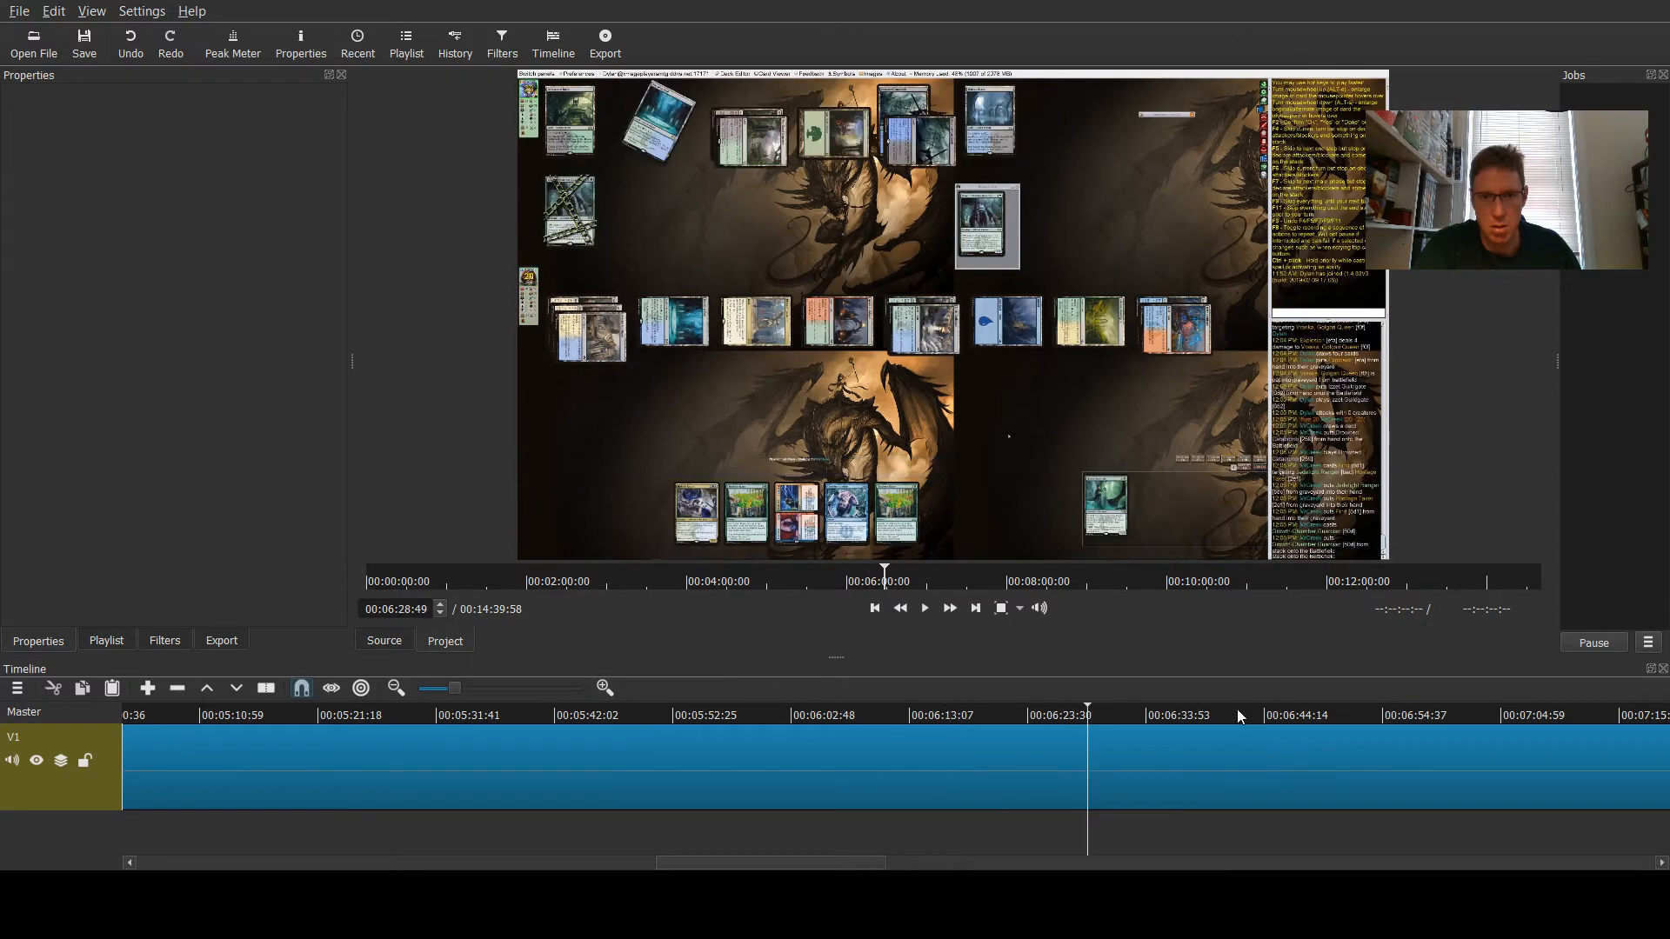
click(1257, 710)
click(1392, 706)
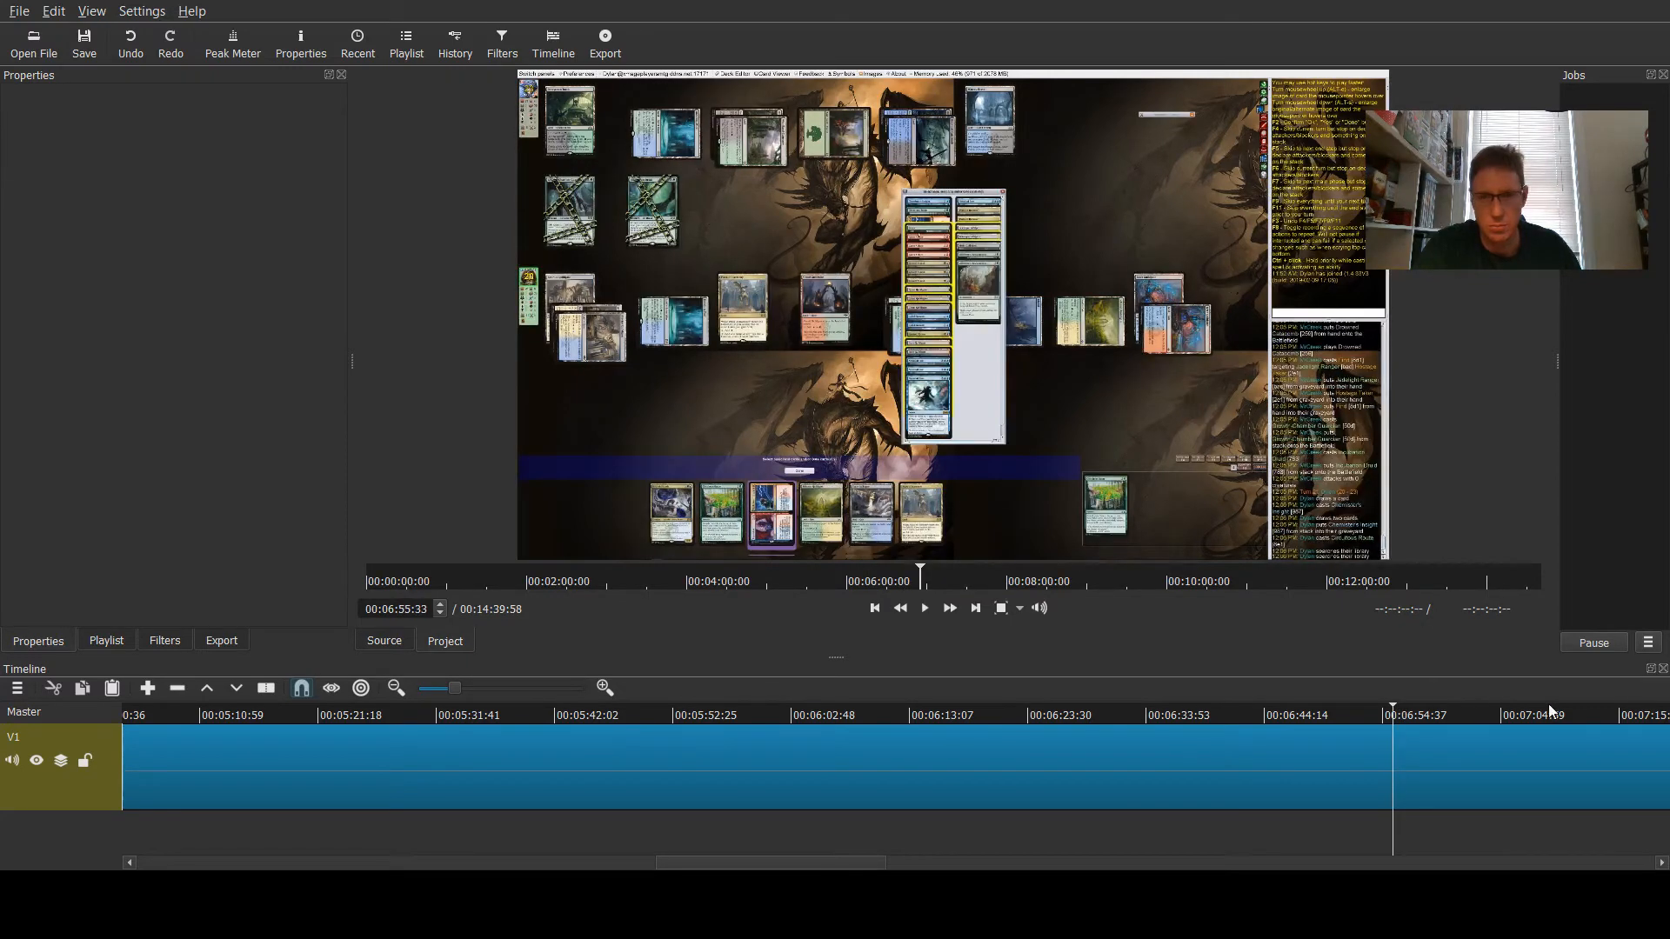
click(1585, 712)
scroll(563, 795, down, 5)
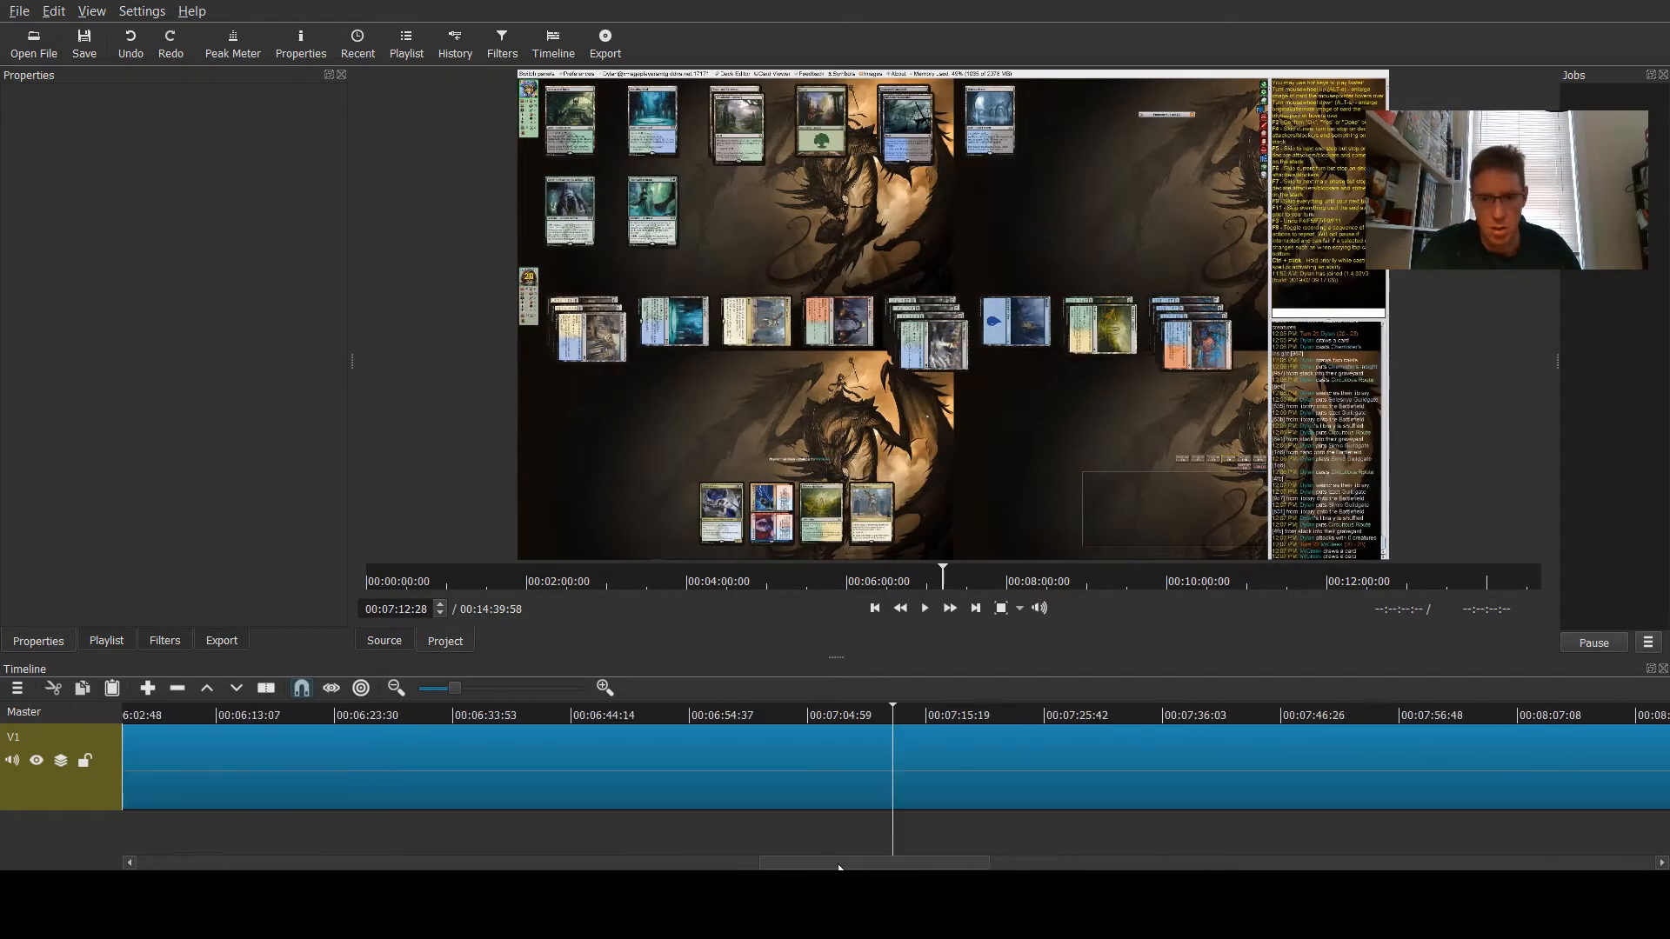
click(446, 712)
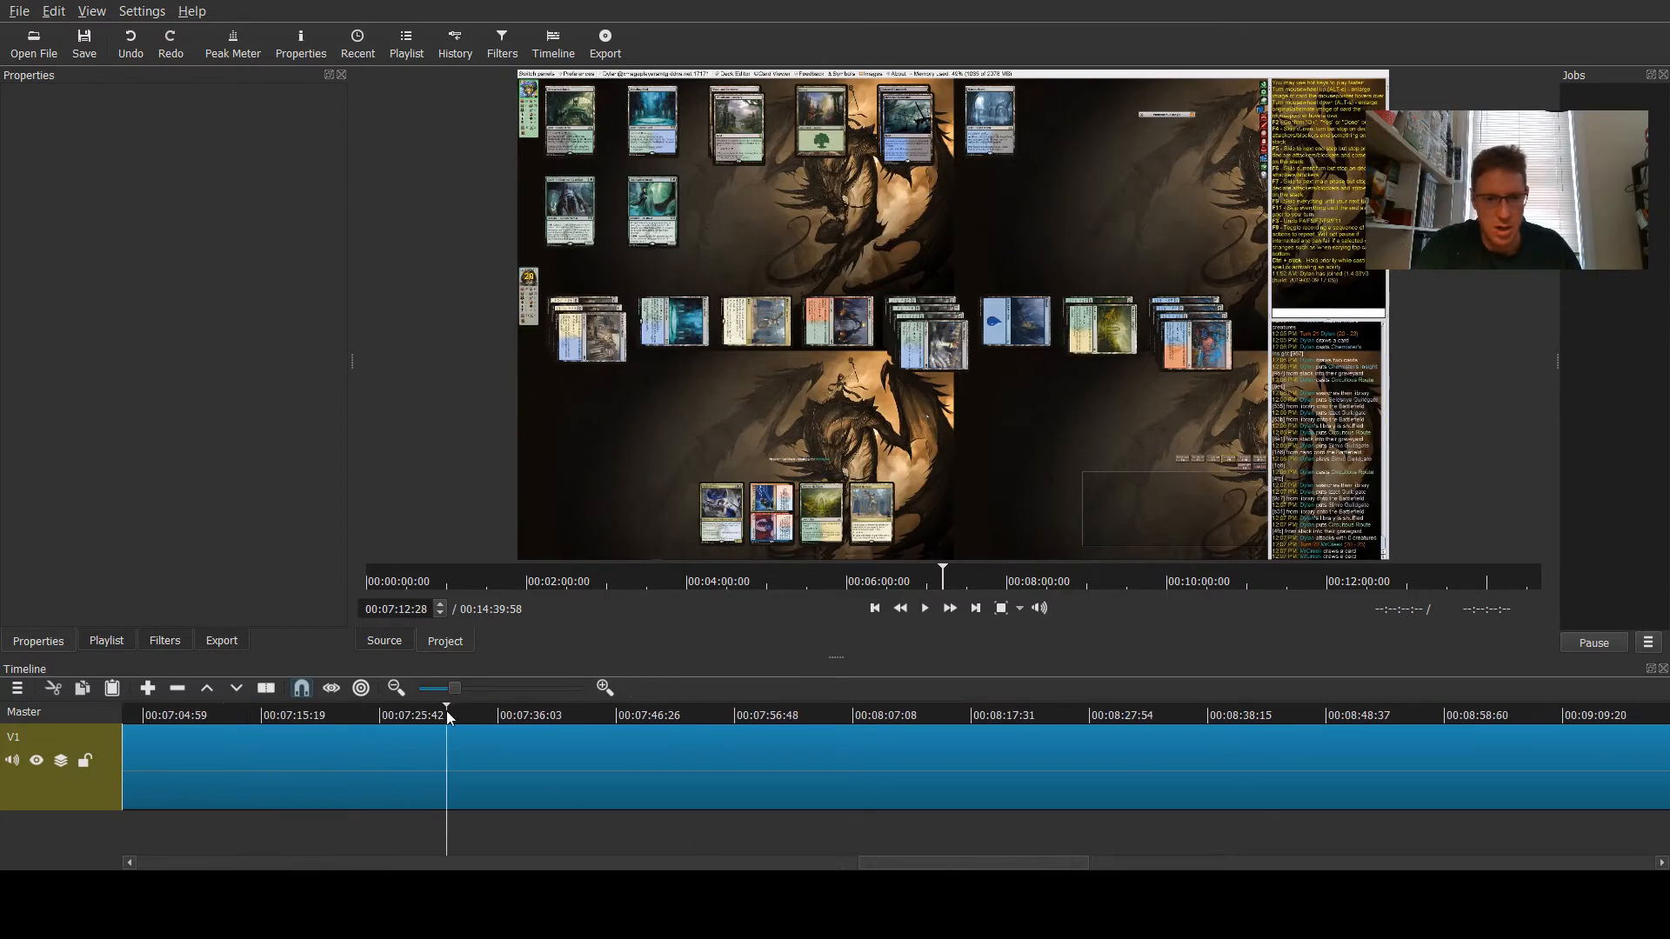
click(531, 715)
click(656, 714)
click(817, 711)
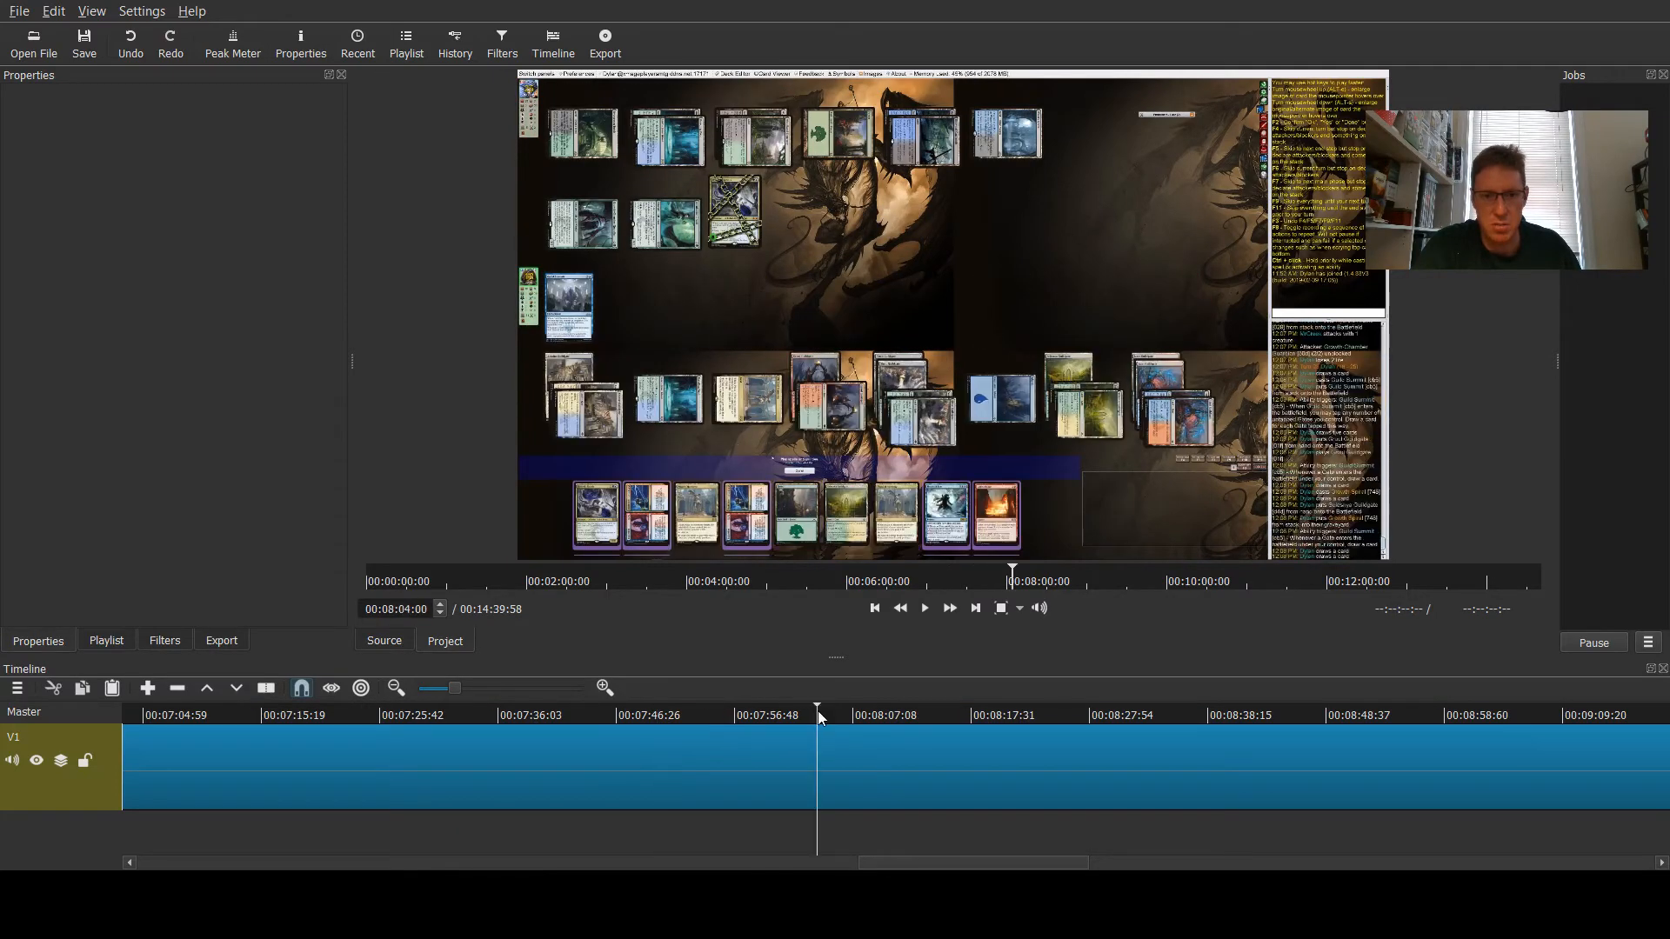
click(964, 715)
click(1097, 714)
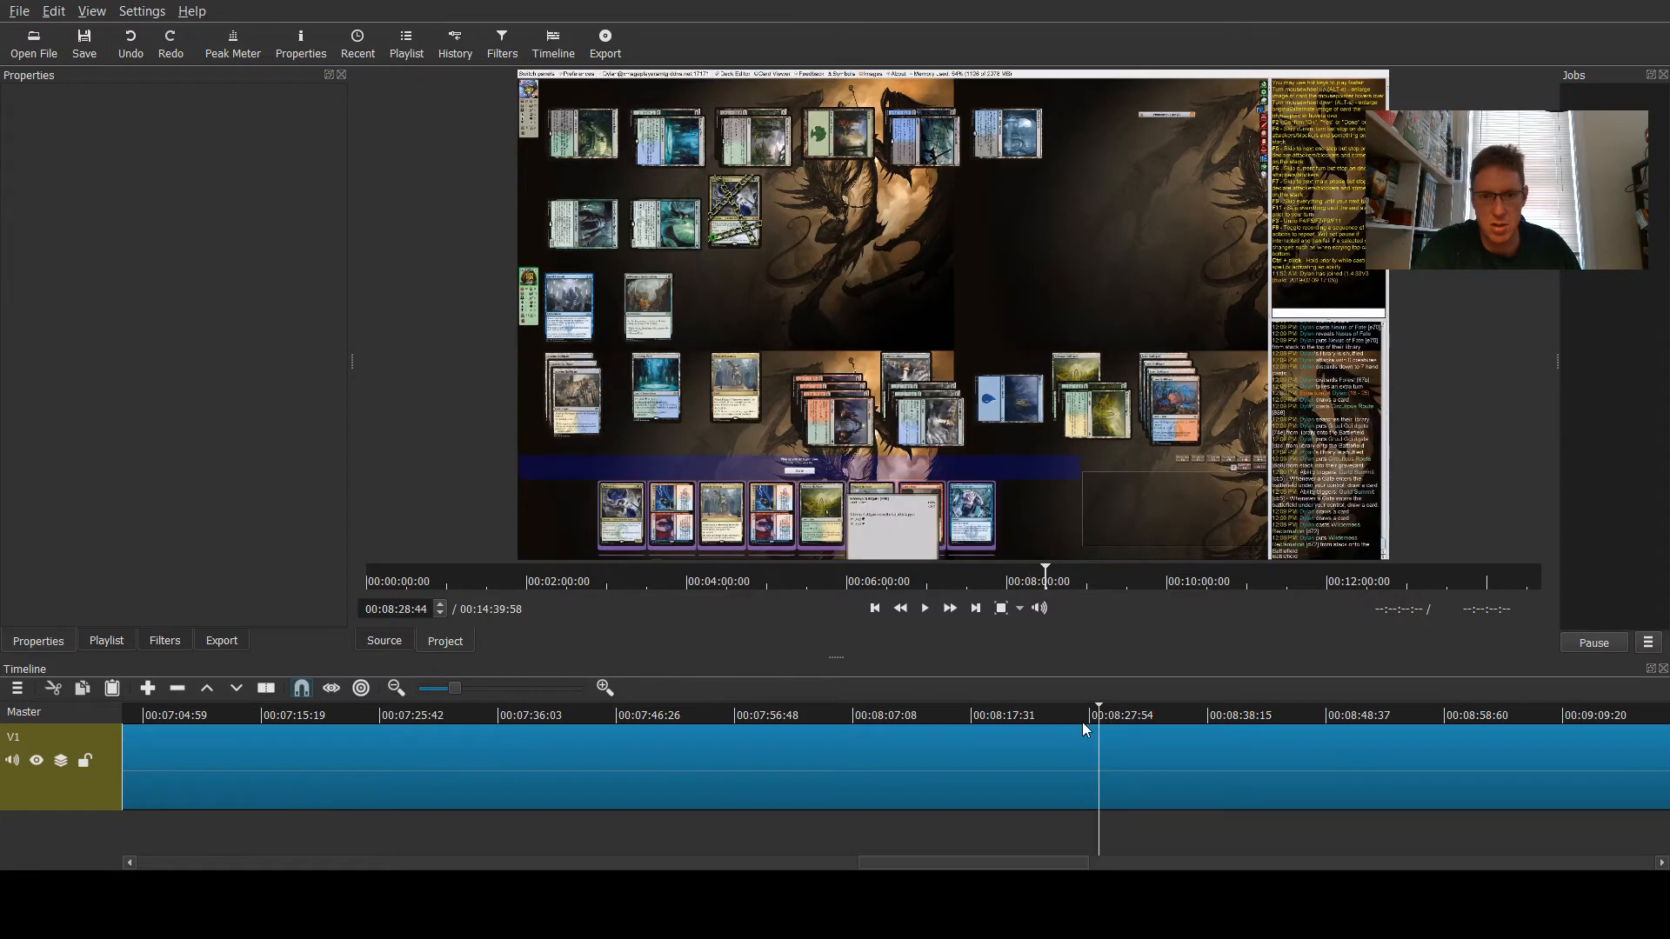
click(1291, 714)
click(1444, 715)
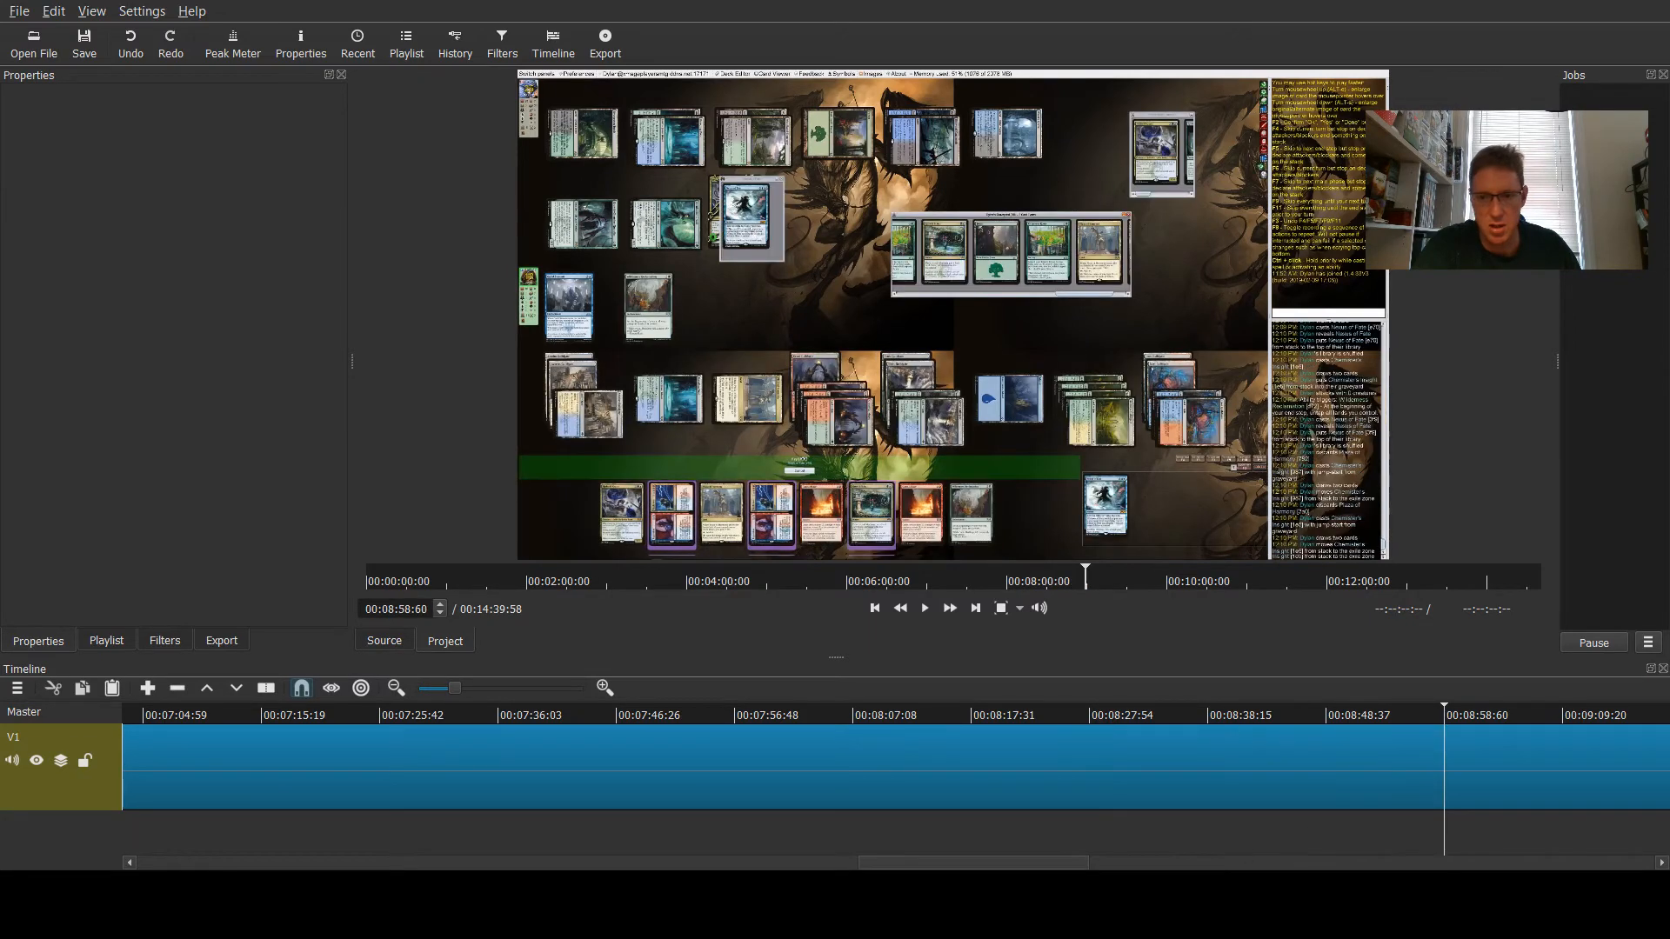
drag(1000, 867, 1141, 867)
- Split the game clip at about 9 minutes 55 seconds into the timeline
click(834, 715)
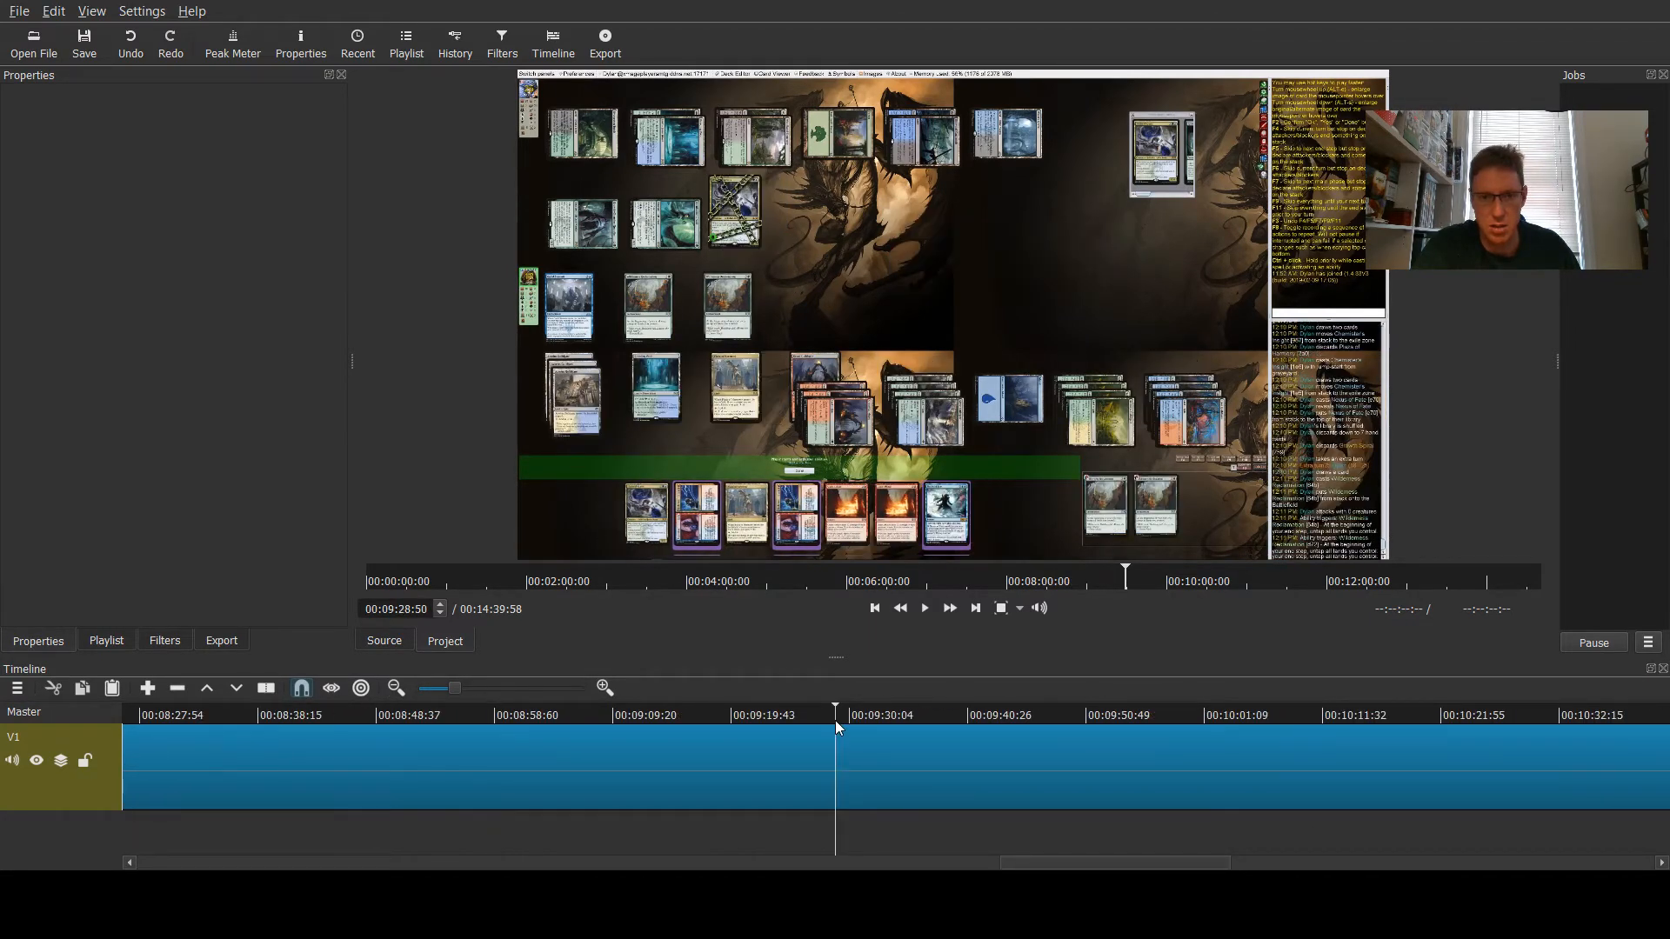
click(1259, 715)
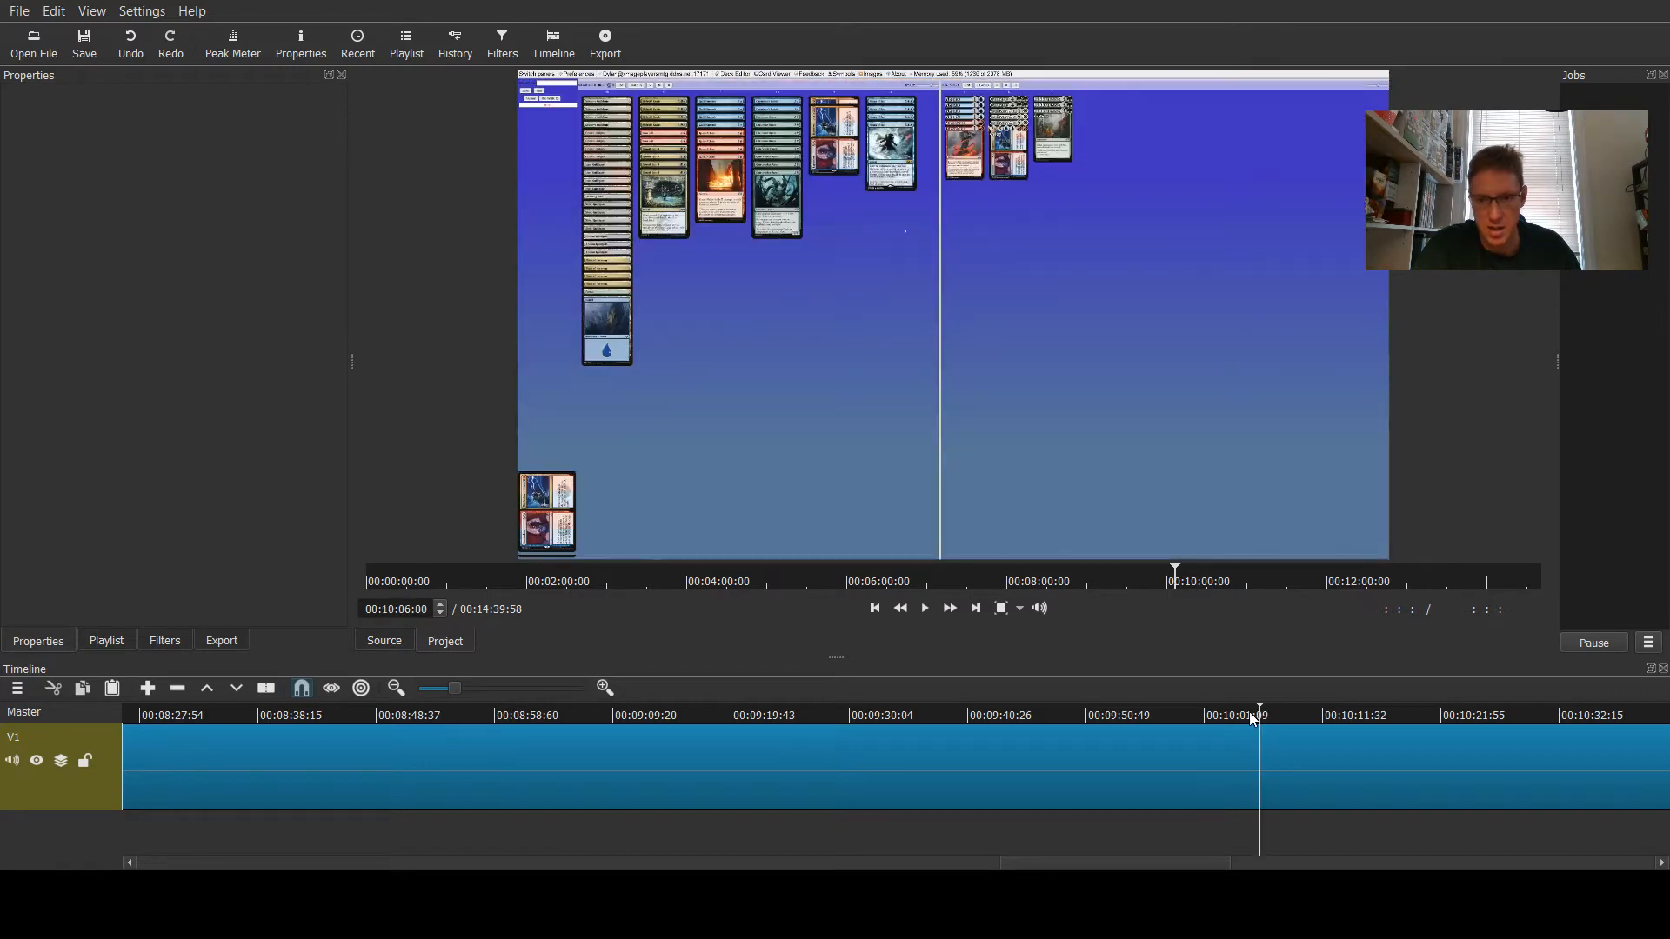
click(1155, 715)
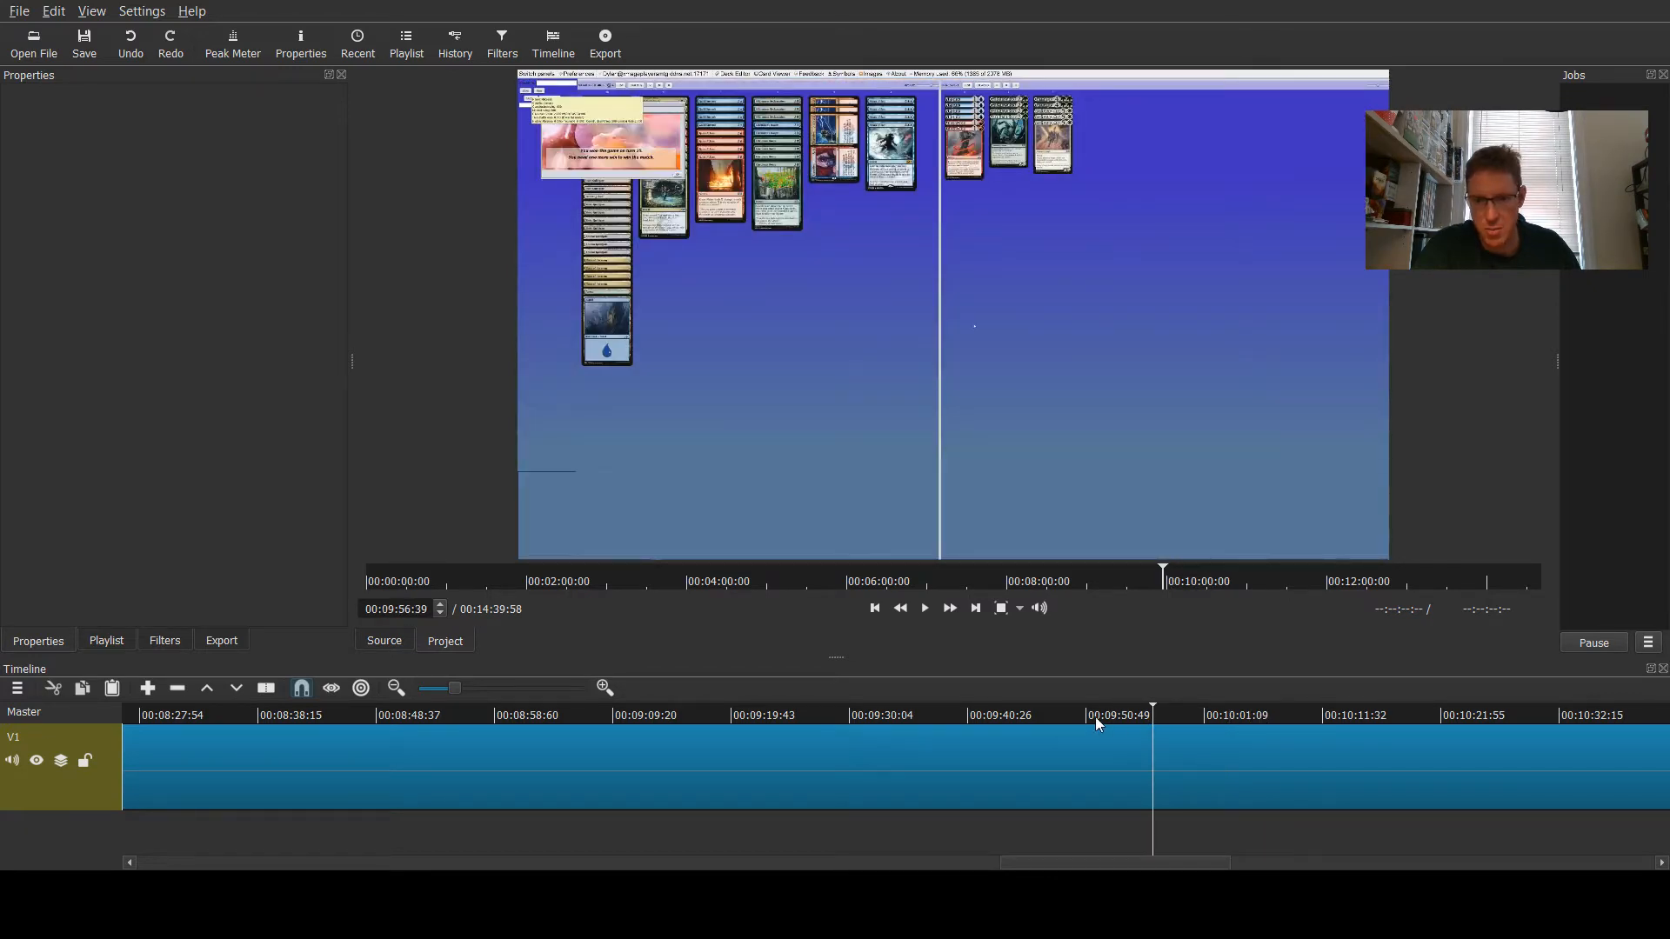
click(1094, 715)
click(1113, 713)
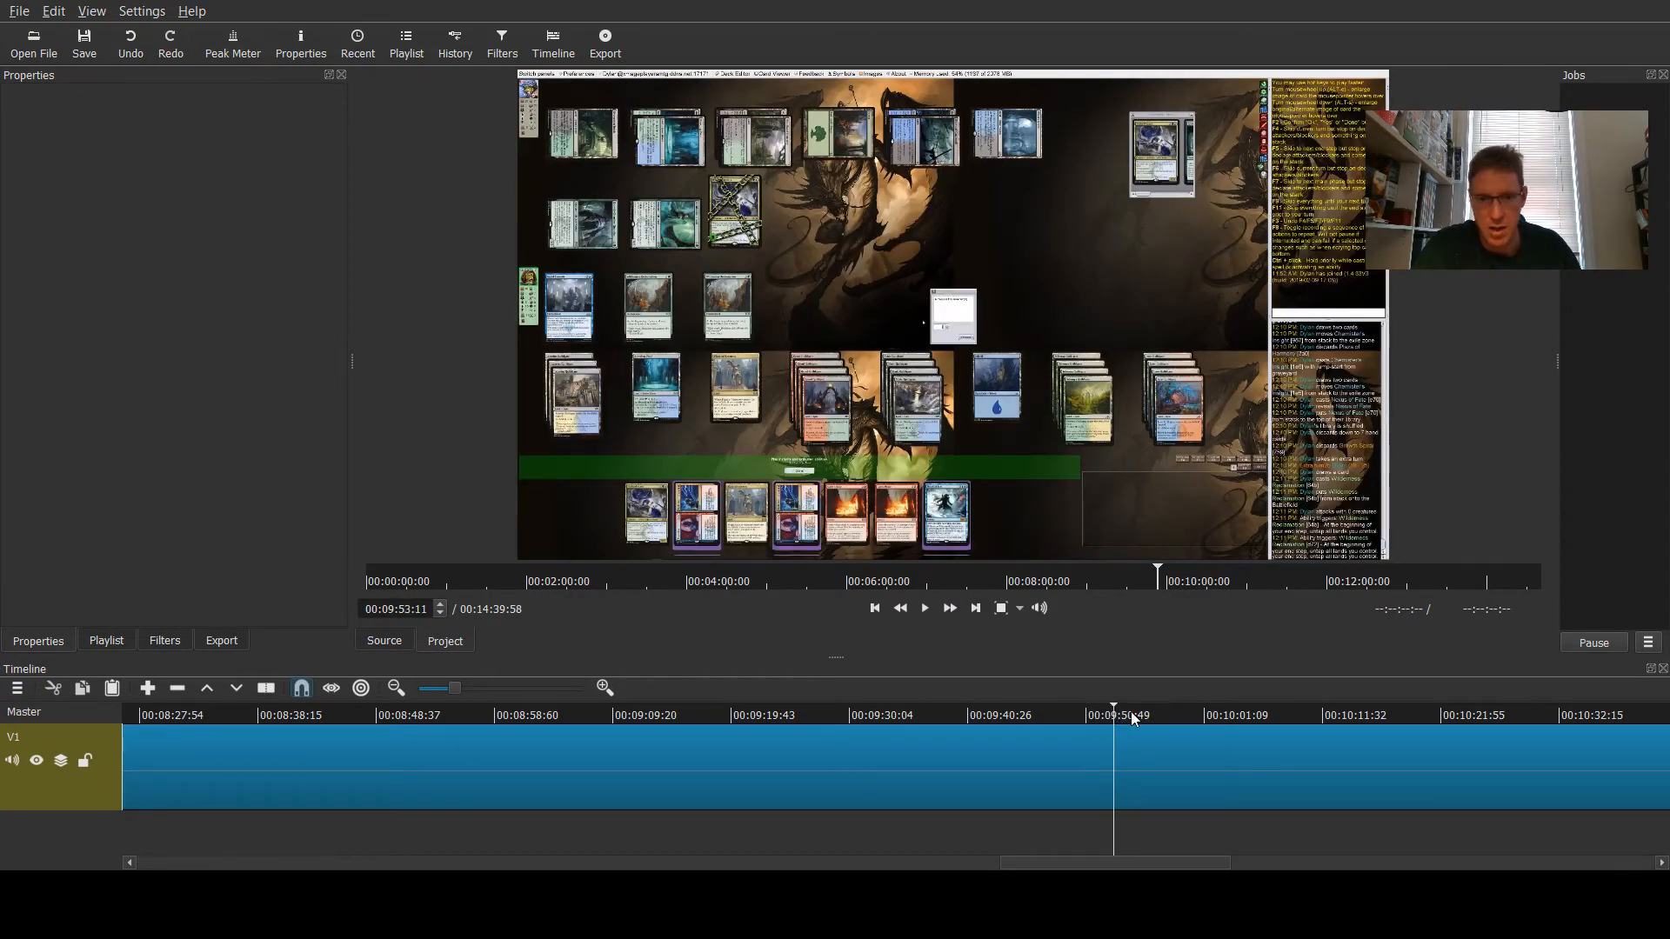
click(1119, 713)
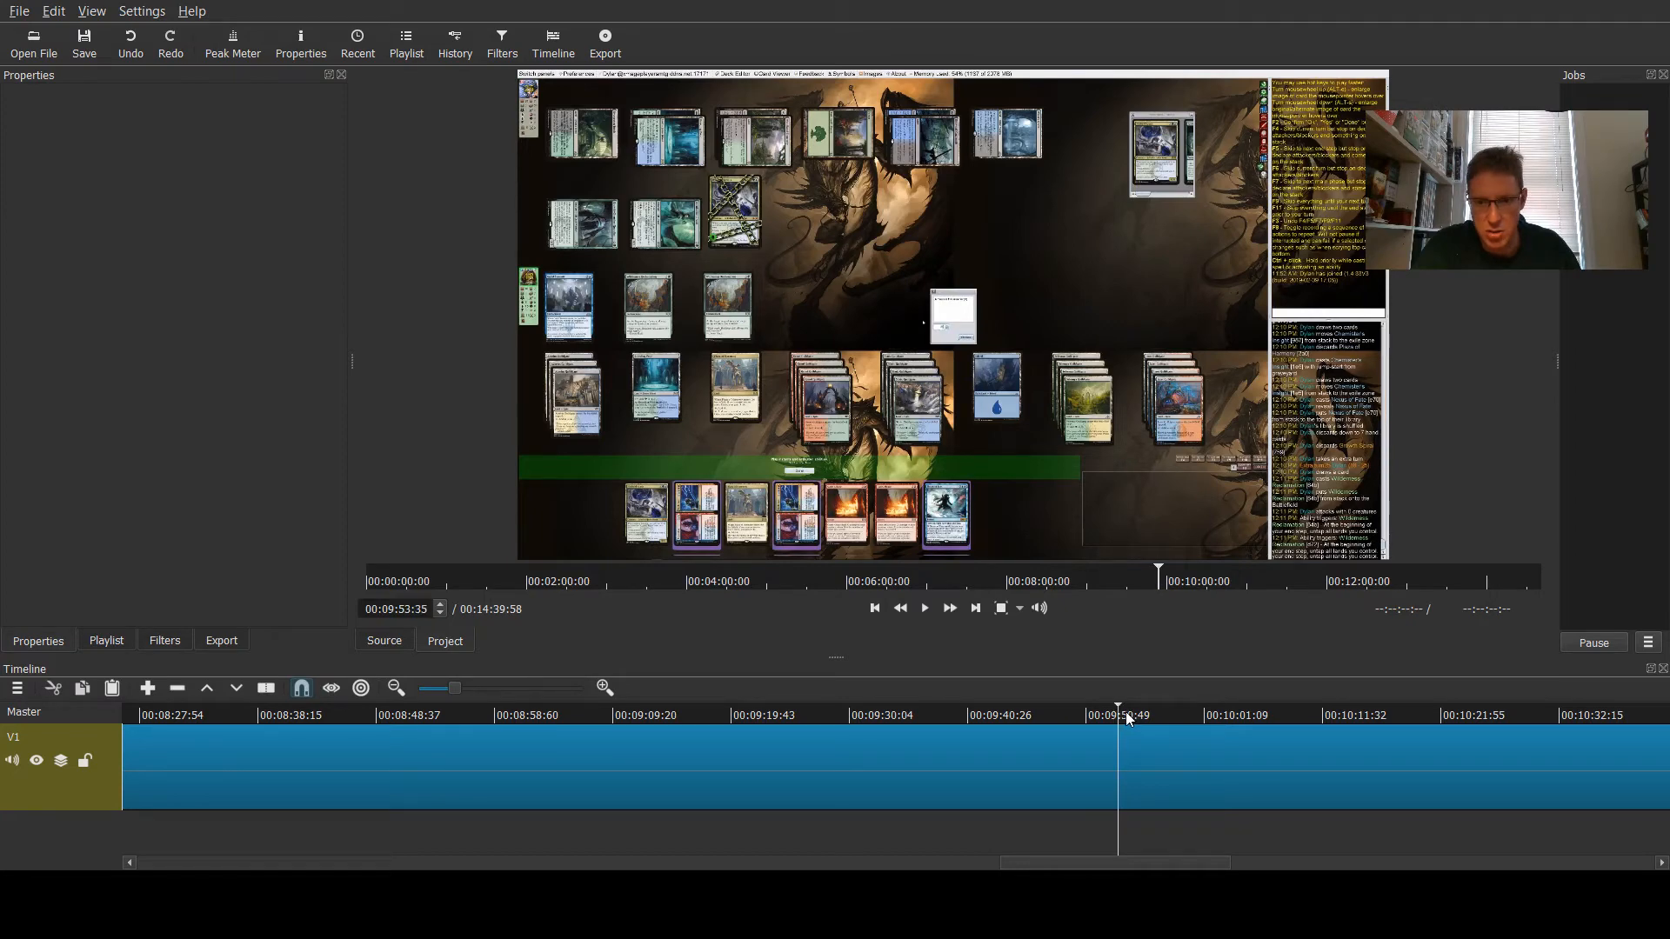
click(1126, 713)
click(1140, 713)
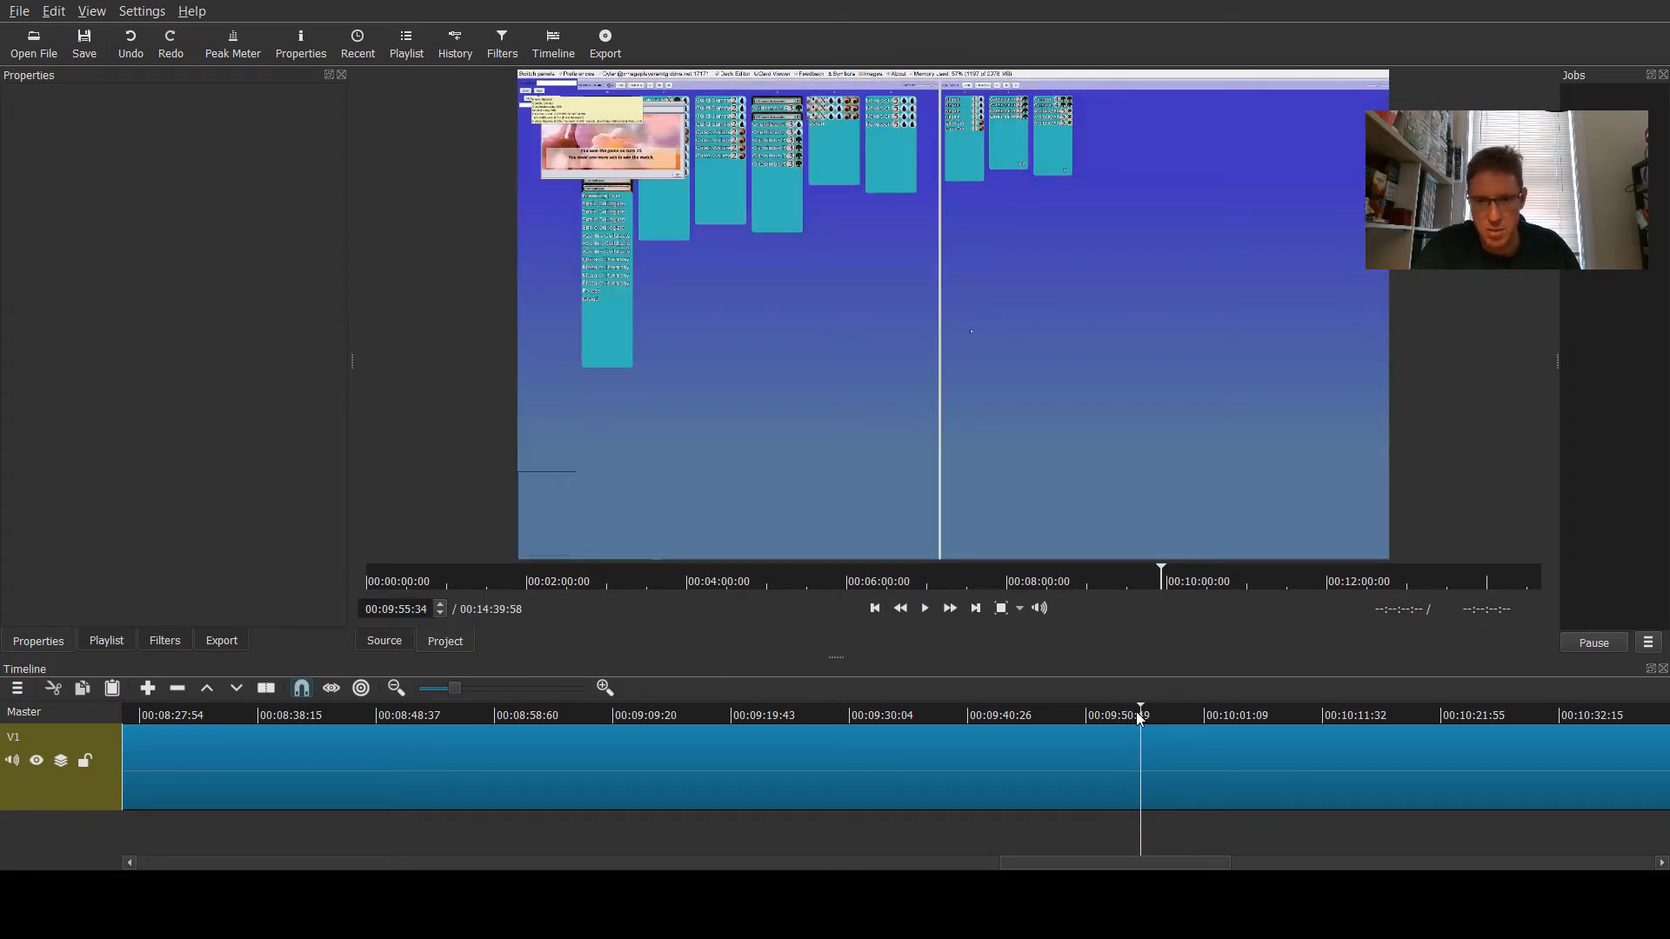
click(1138, 714)
click(1140, 714)
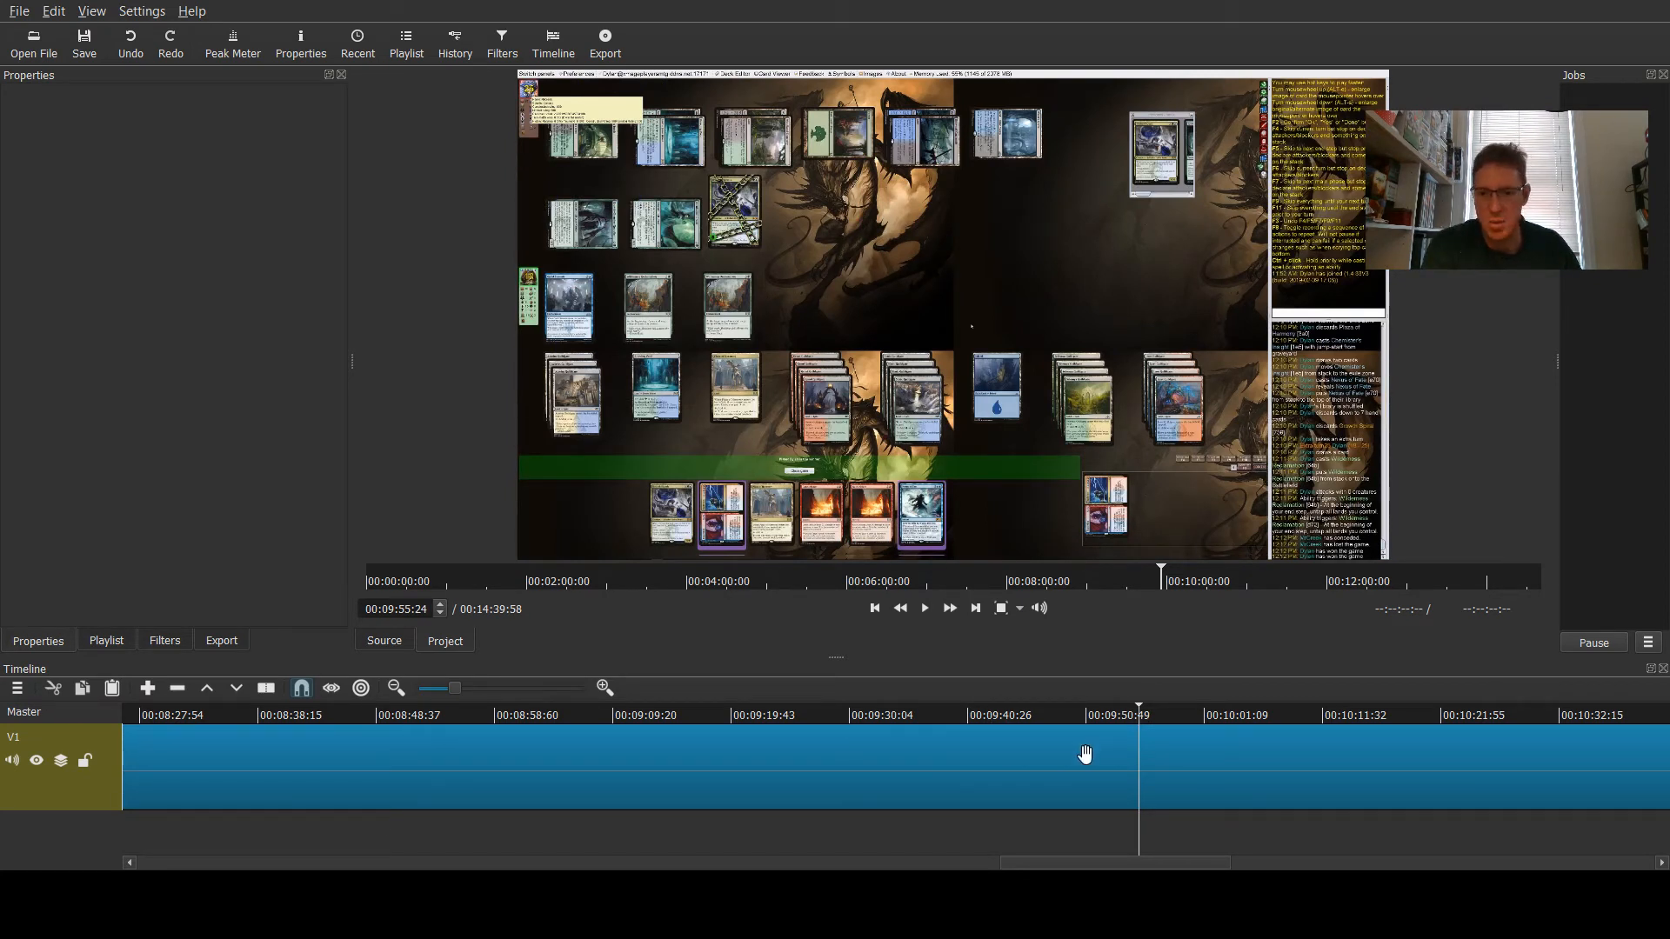
key(s)
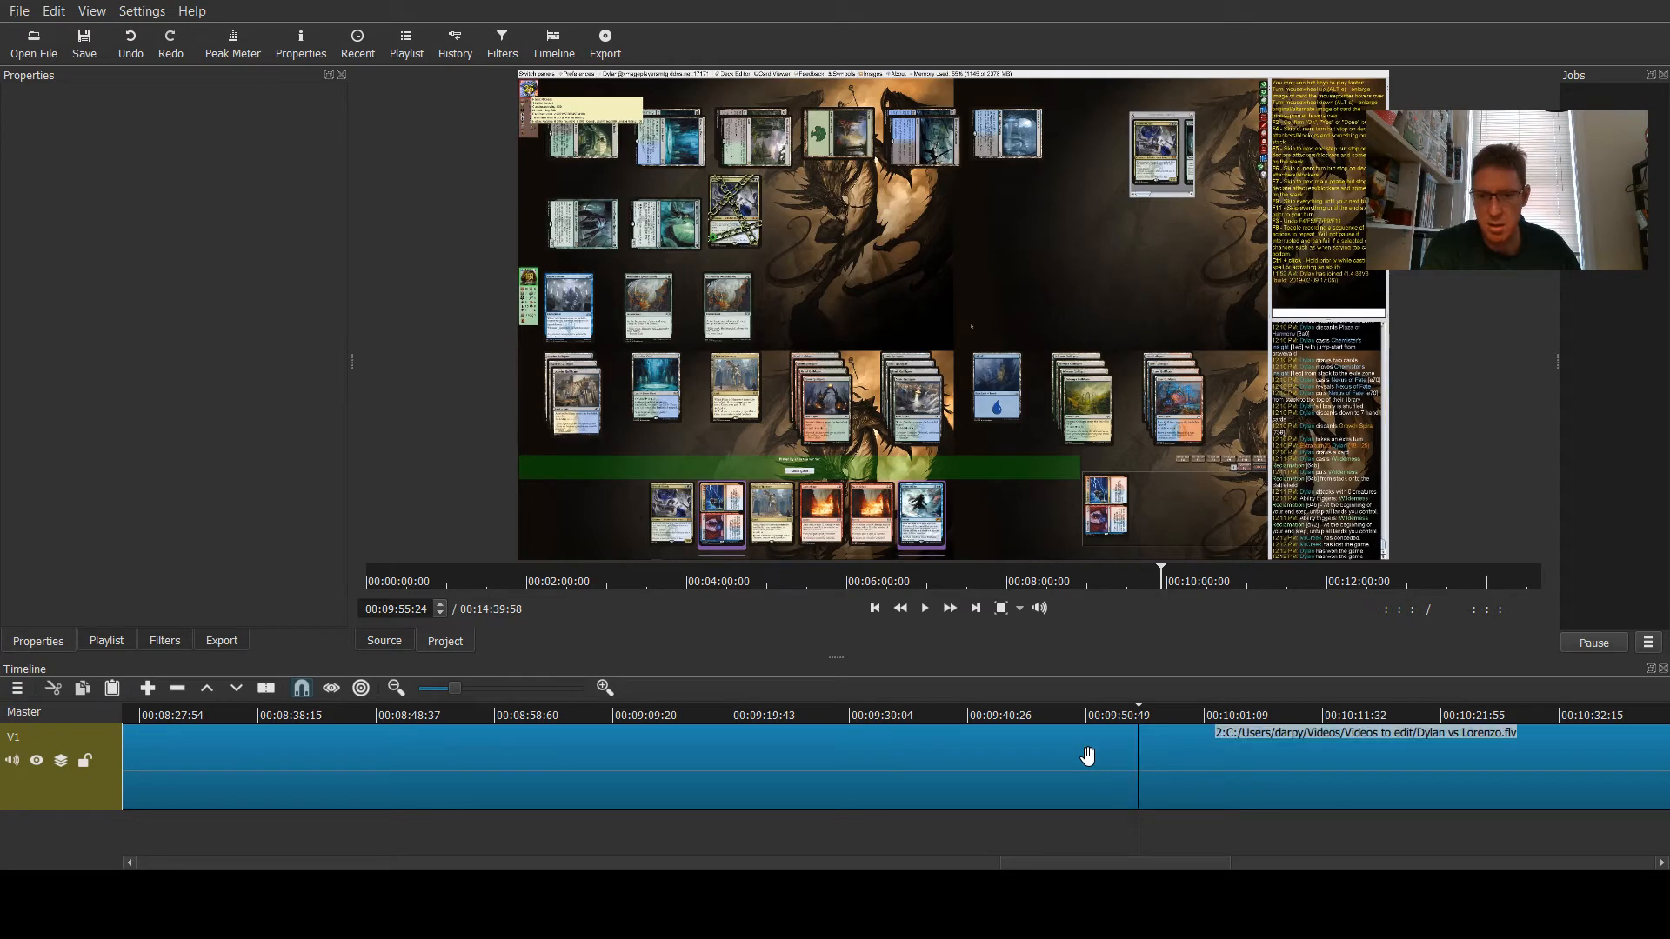
- Split the game clip again at about 10 minutes 43 seconds into the timeline
drag(1075, 865, 1058, 866)
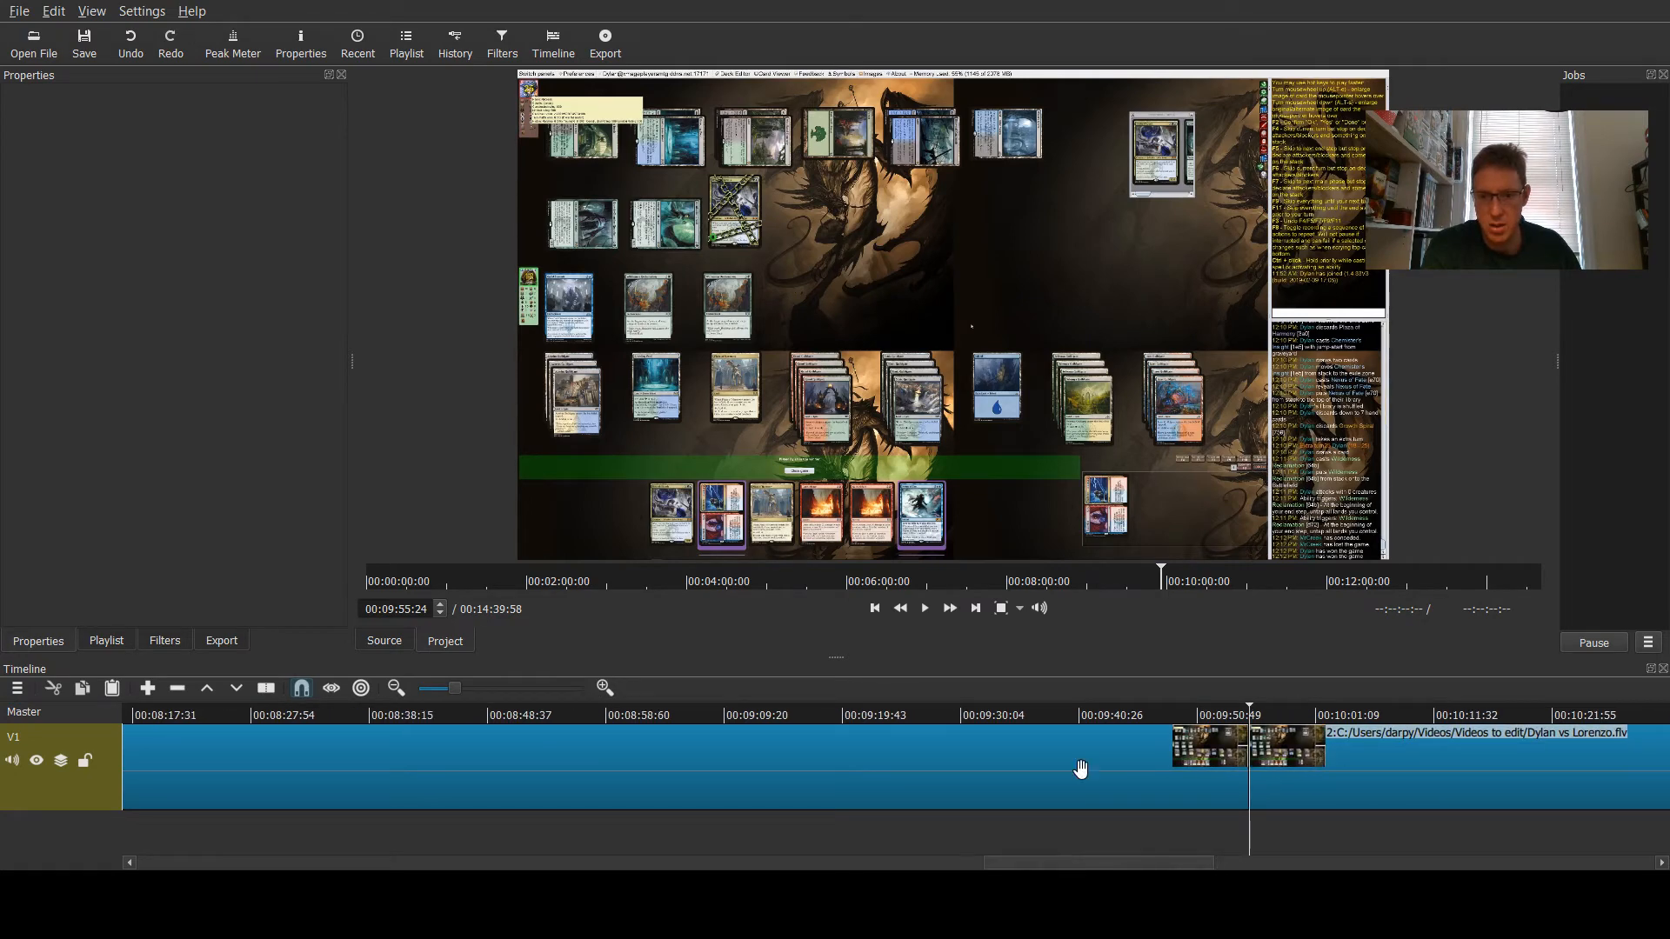
click(1167, 707)
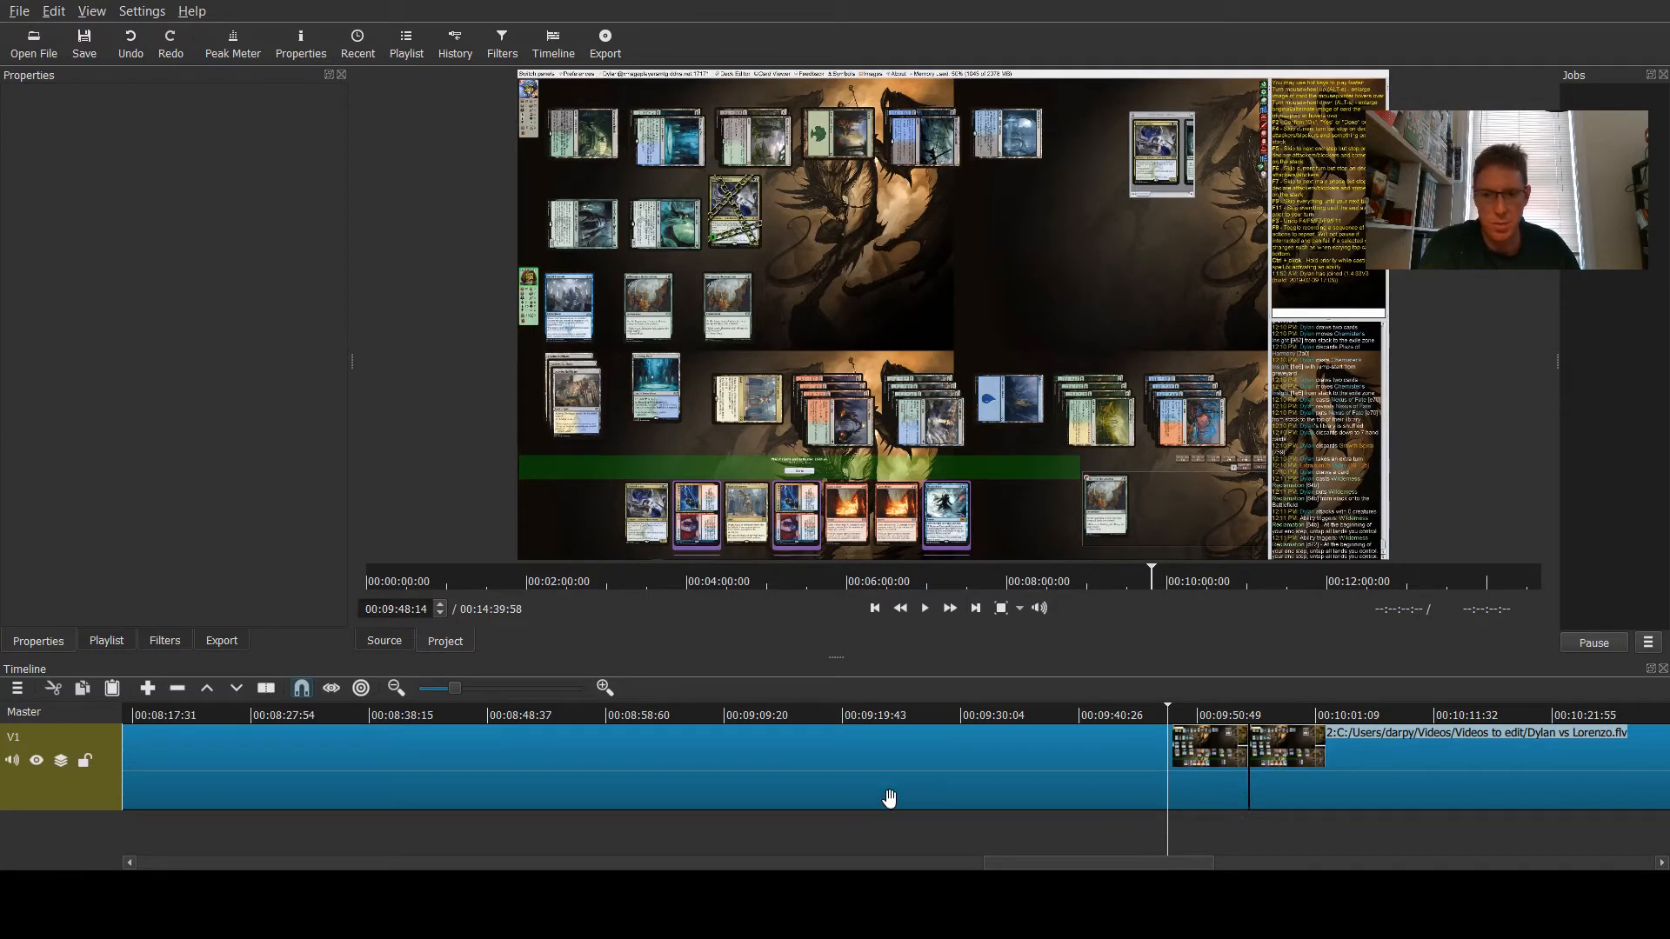
scroll(956, 783, right, 5)
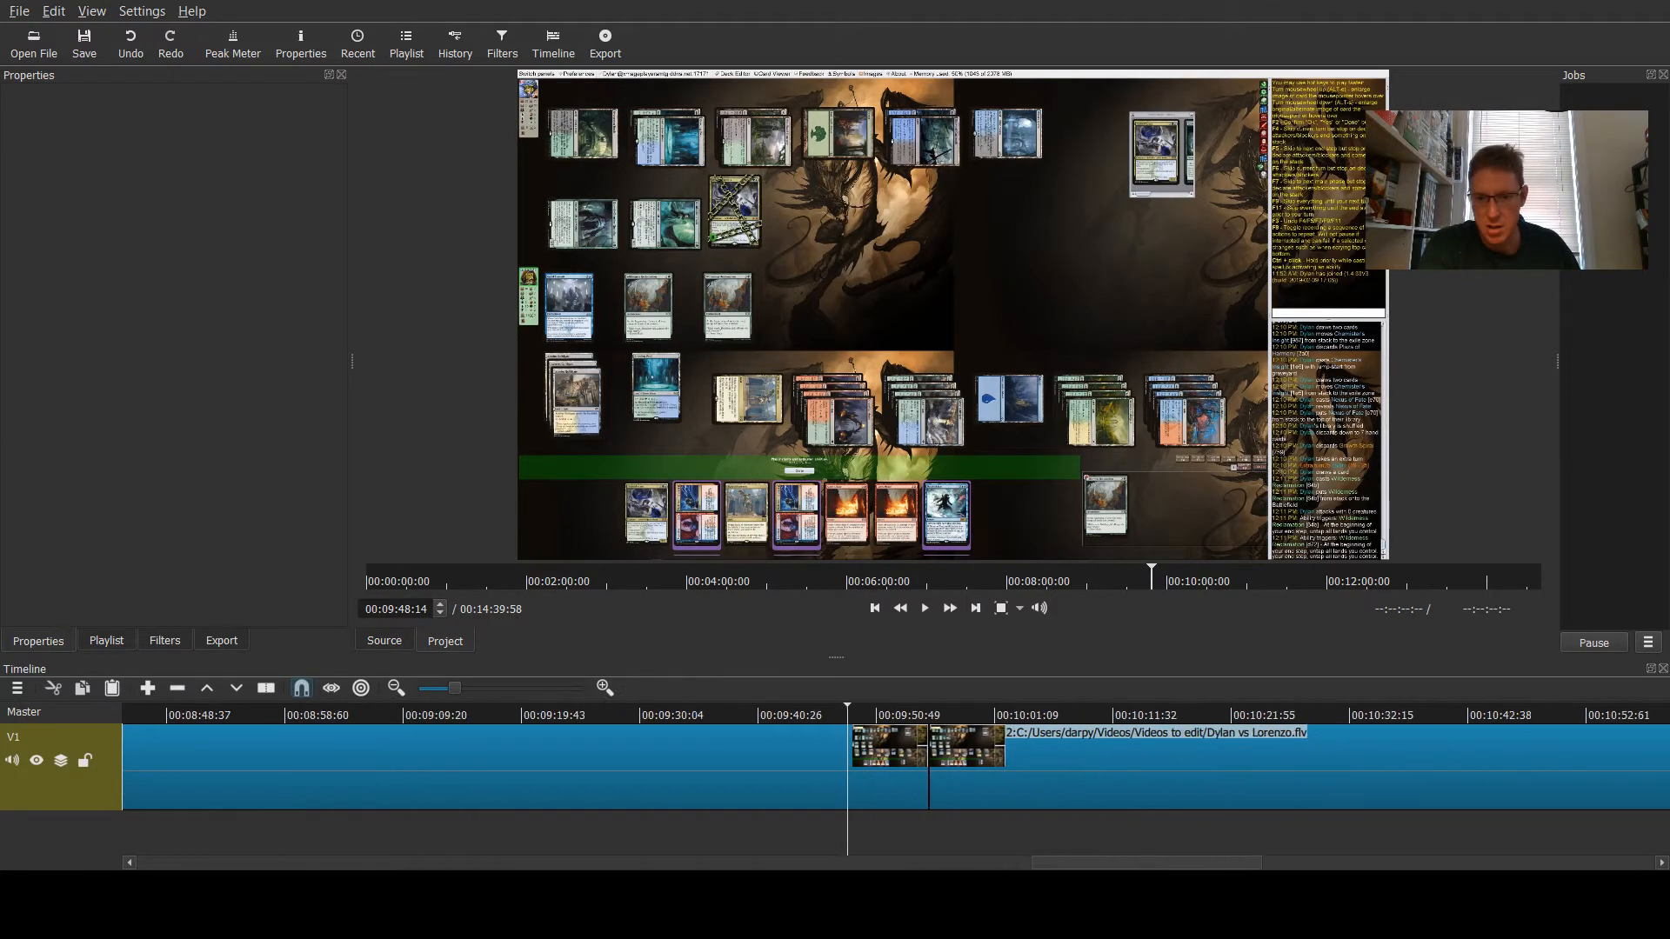
click(860, 720)
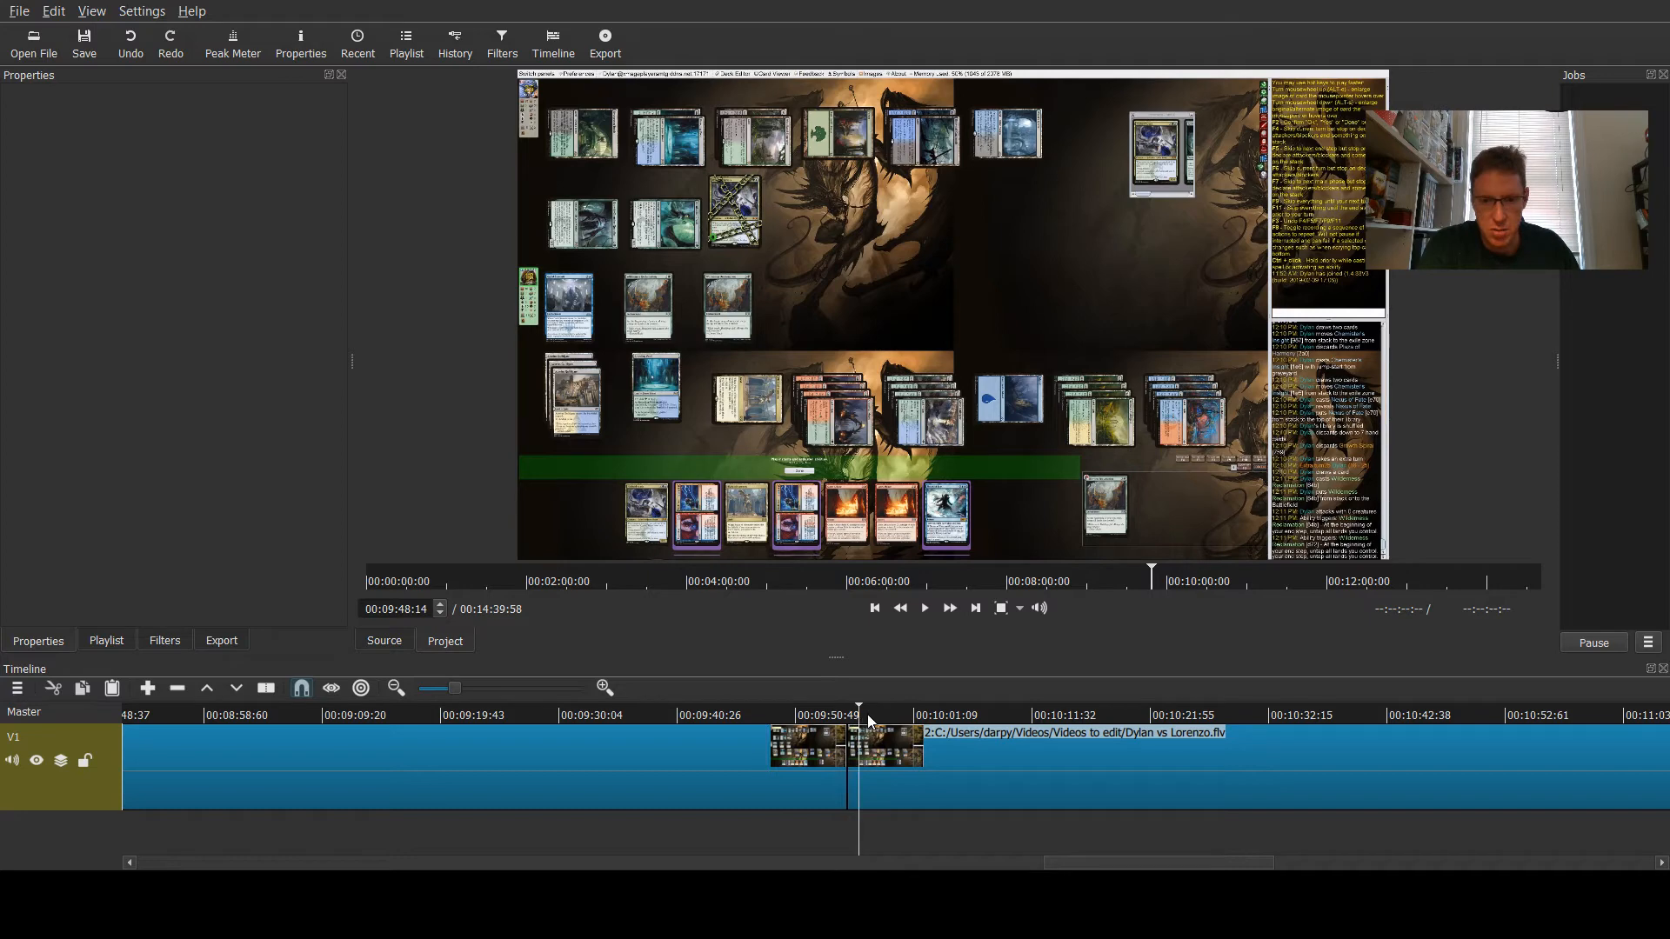
drag(918, 715, 1380, 711)
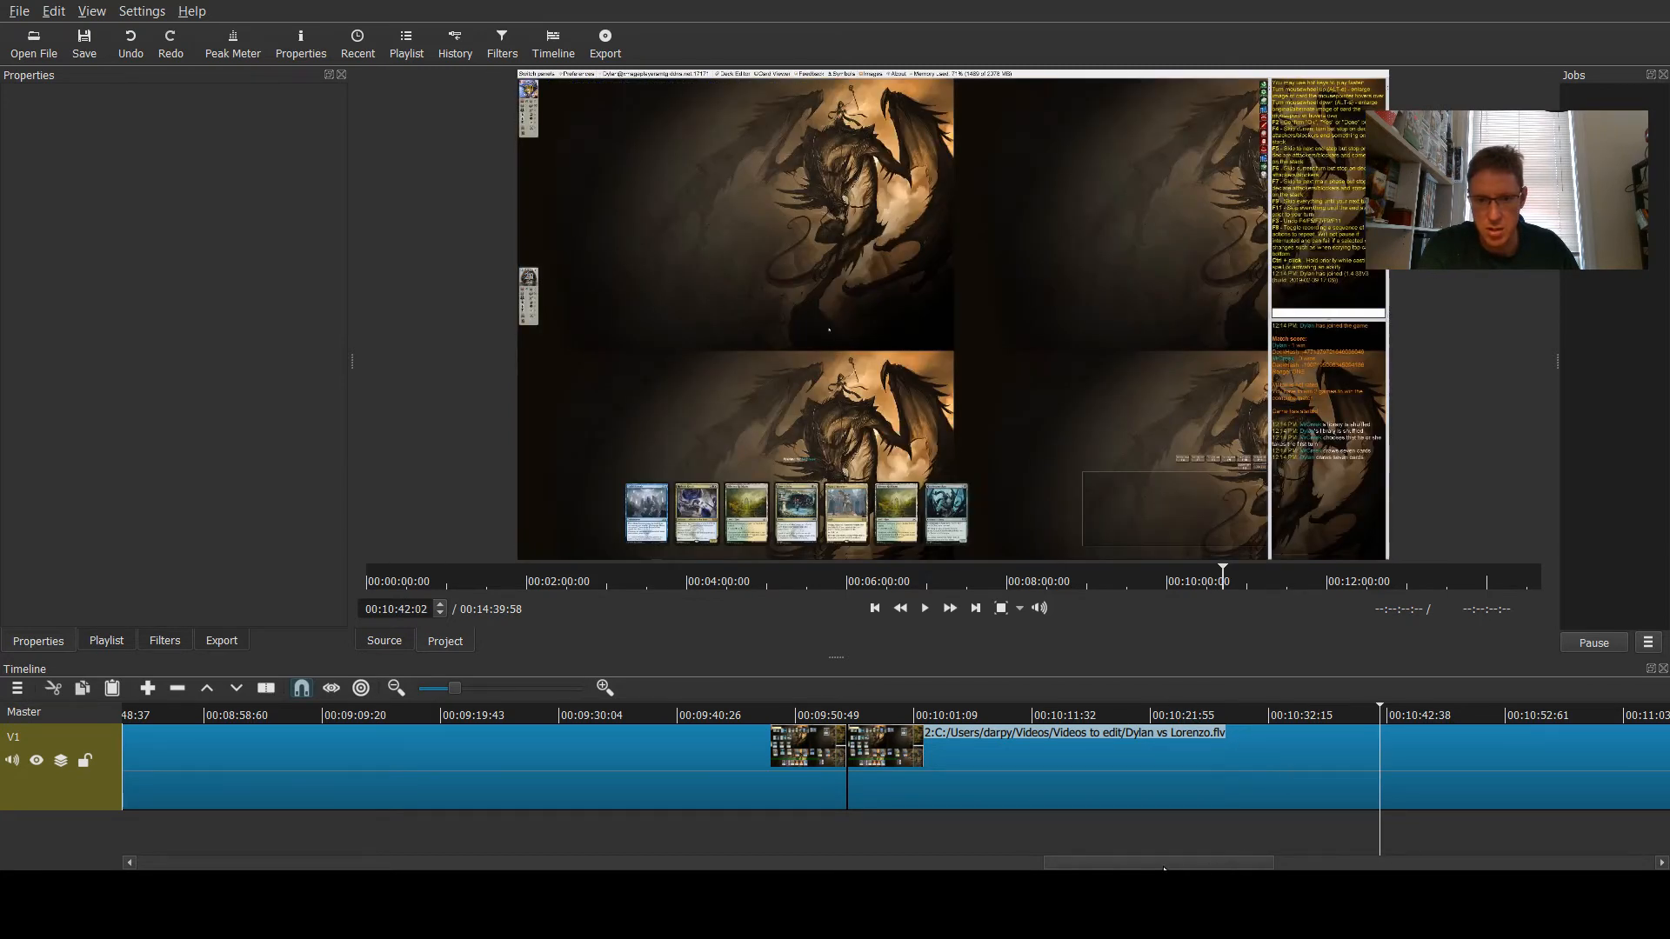
drag(1166, 864, 1230, 867)
click(967, 712)
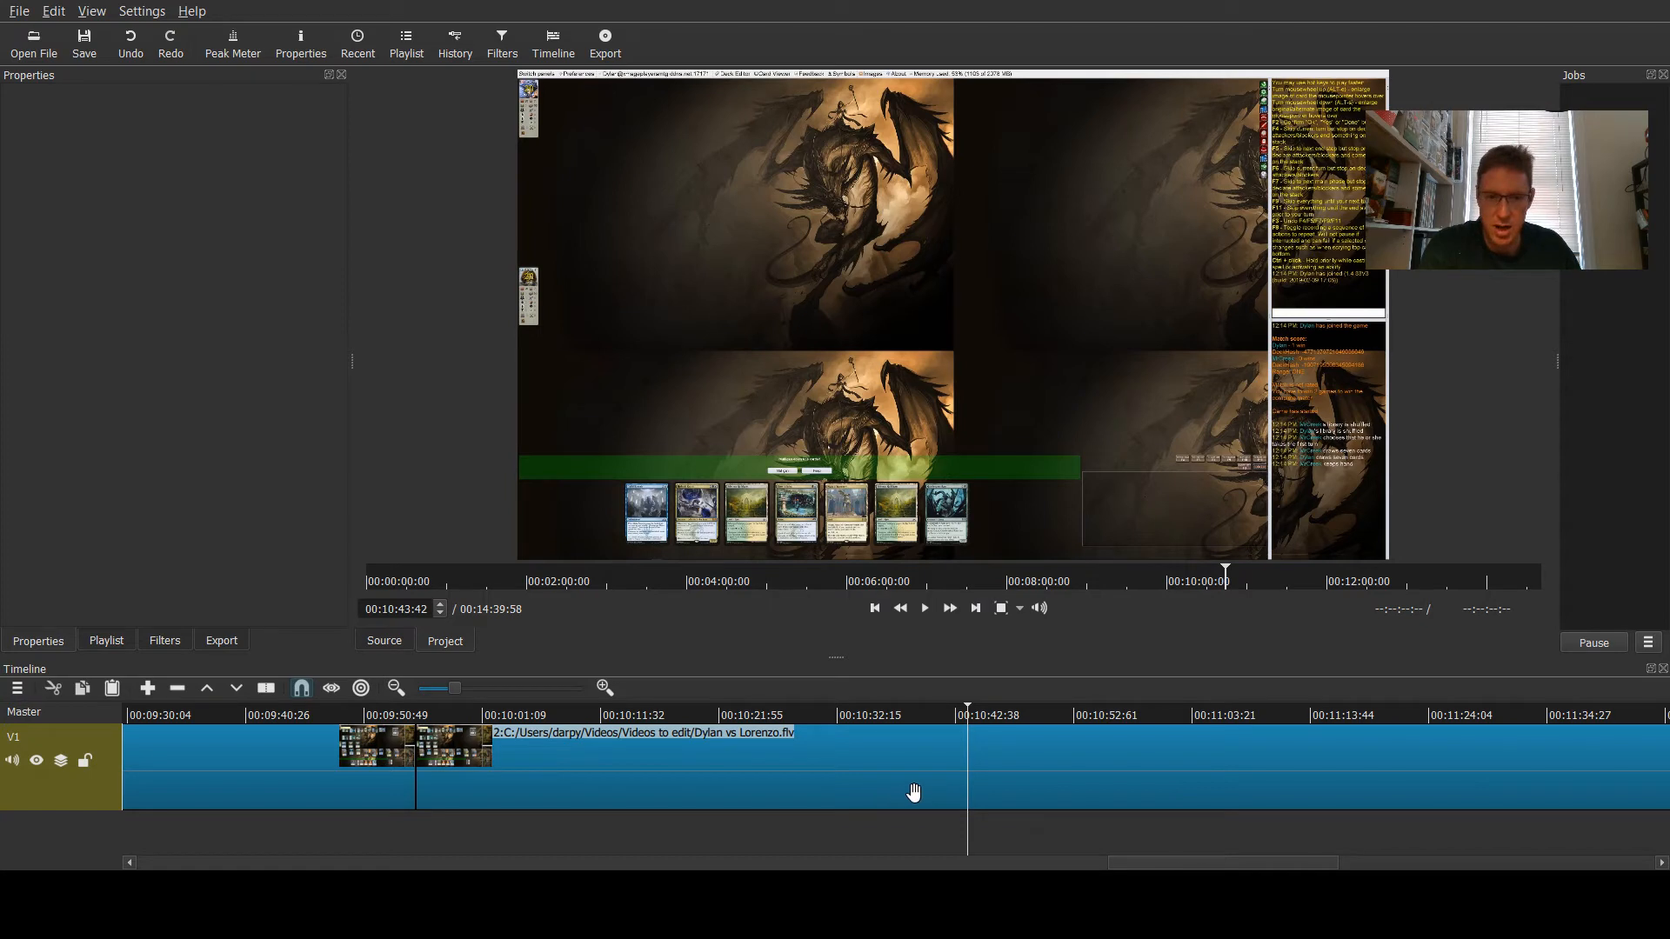
key(s)
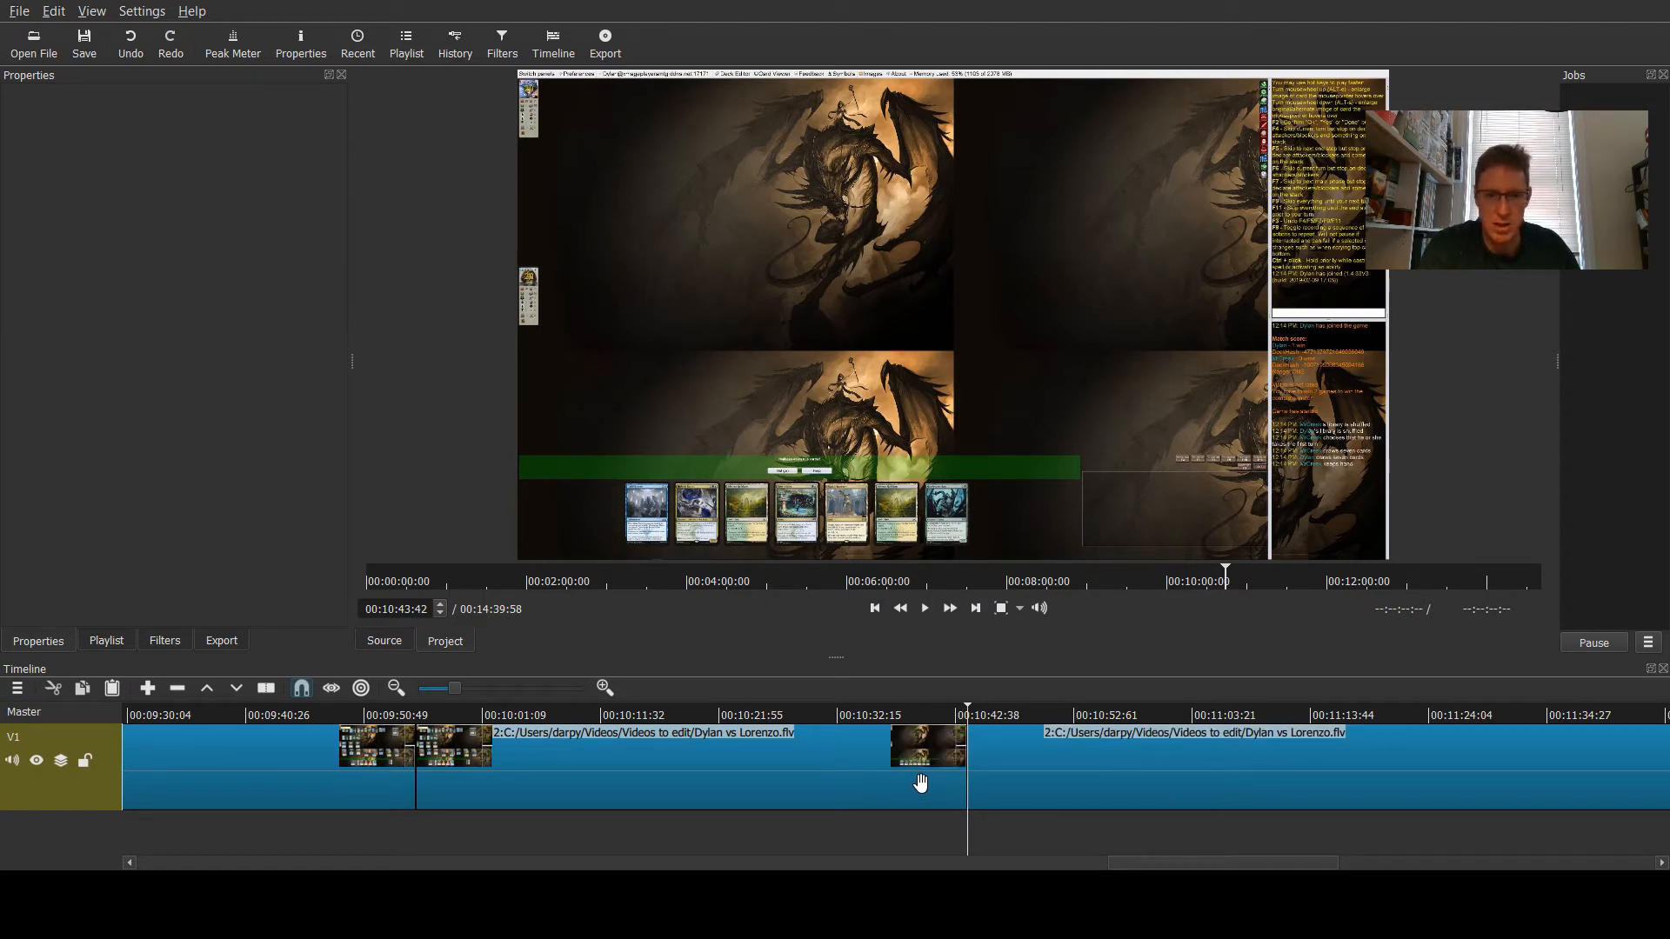
- Delete the game footage segment between the two split points, closing the gap
click(1023, 713)
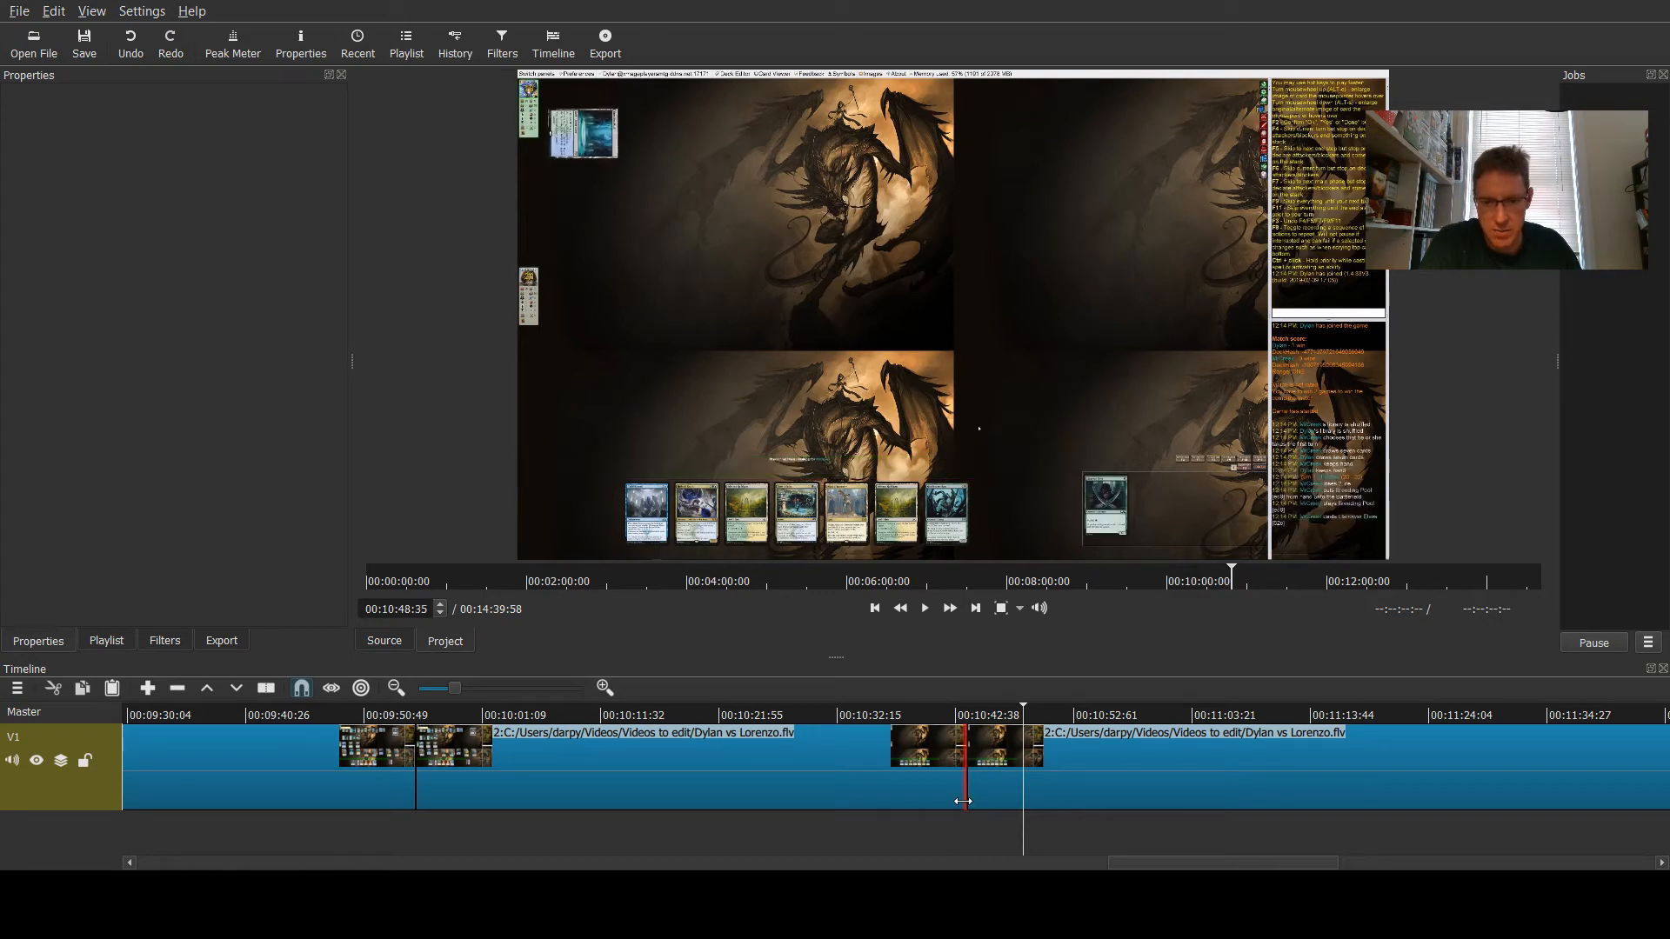
click(682, 713)
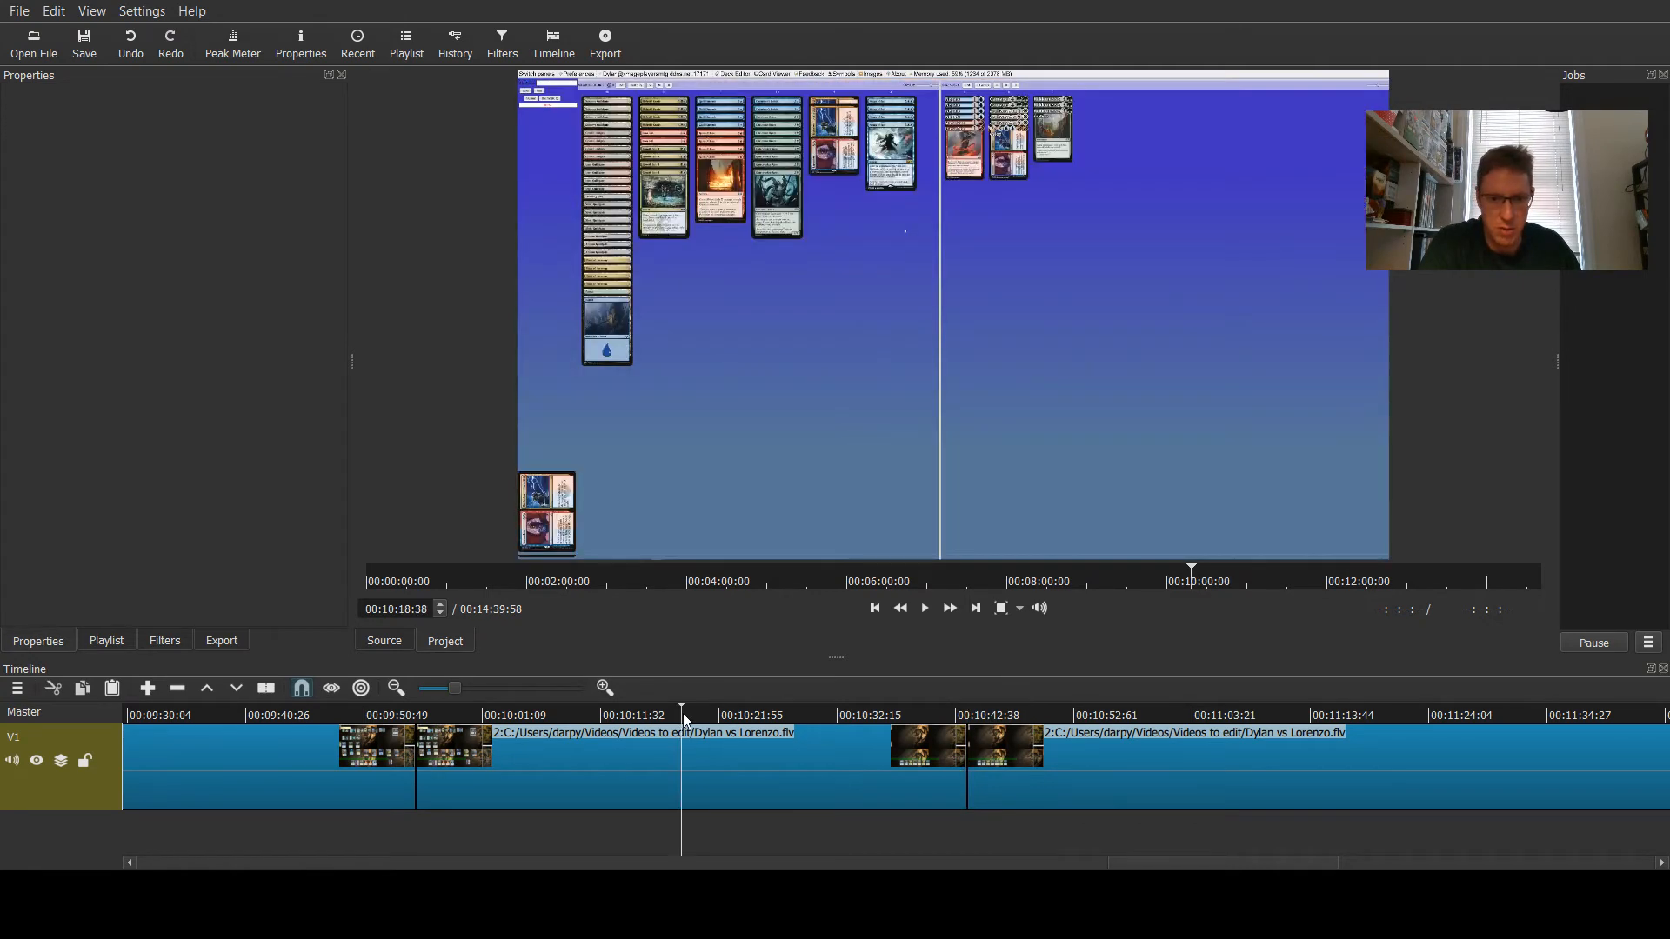
click(782, 714)
click(866, 714)
click(588, 714)
click(519, 714)
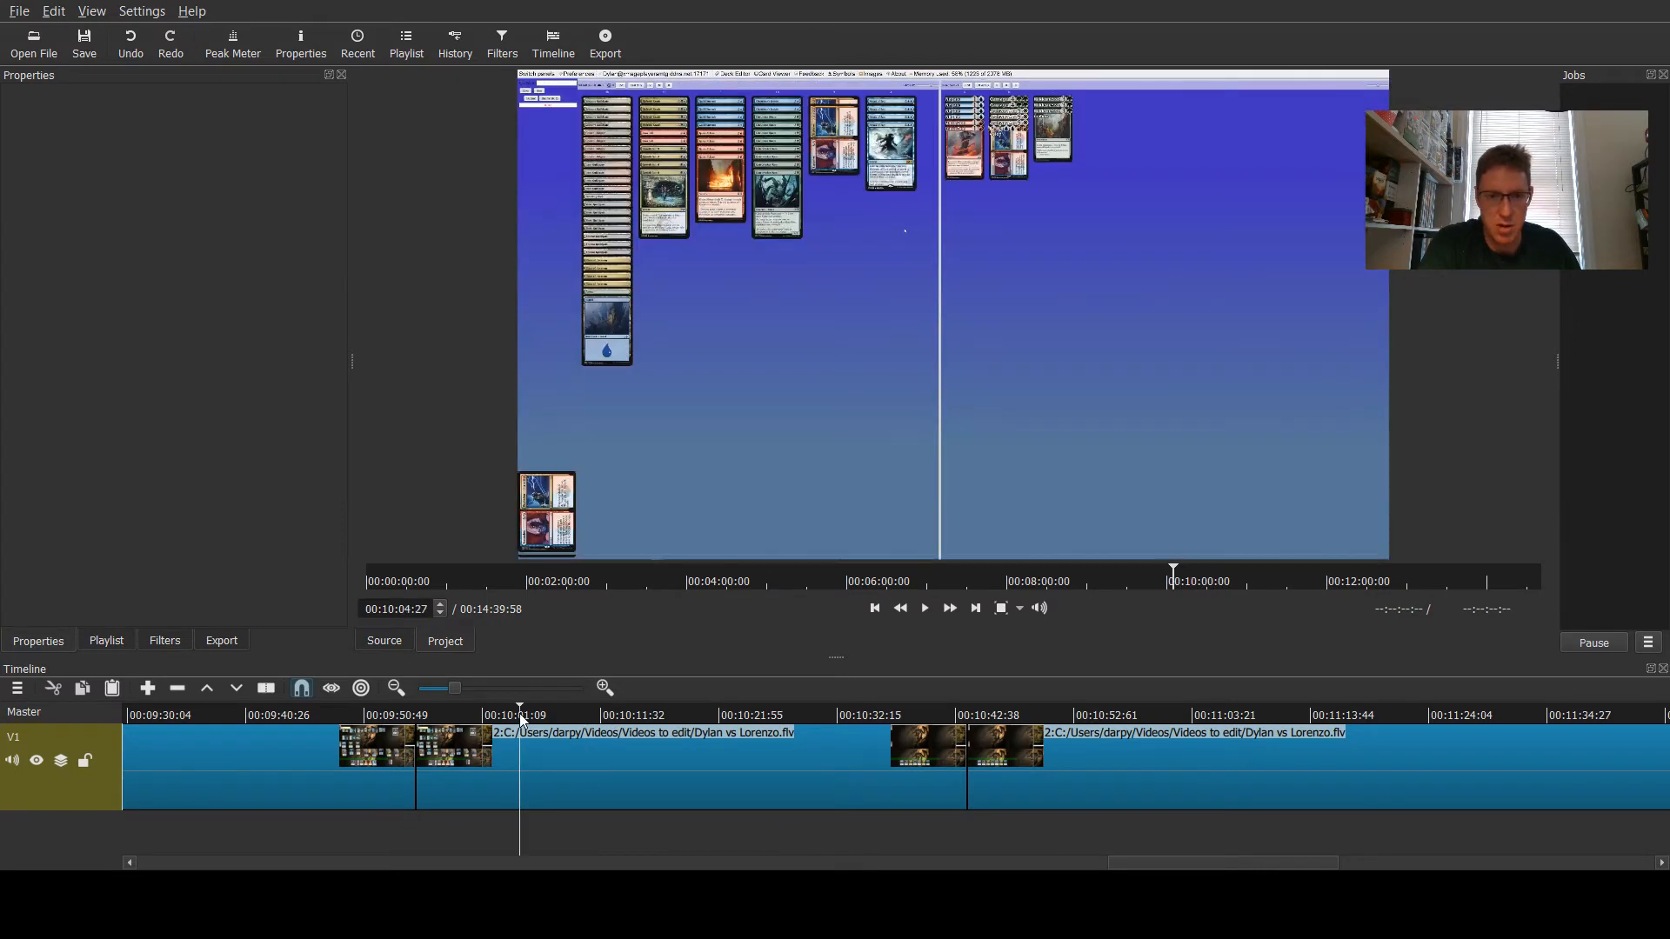
click(660, 714)
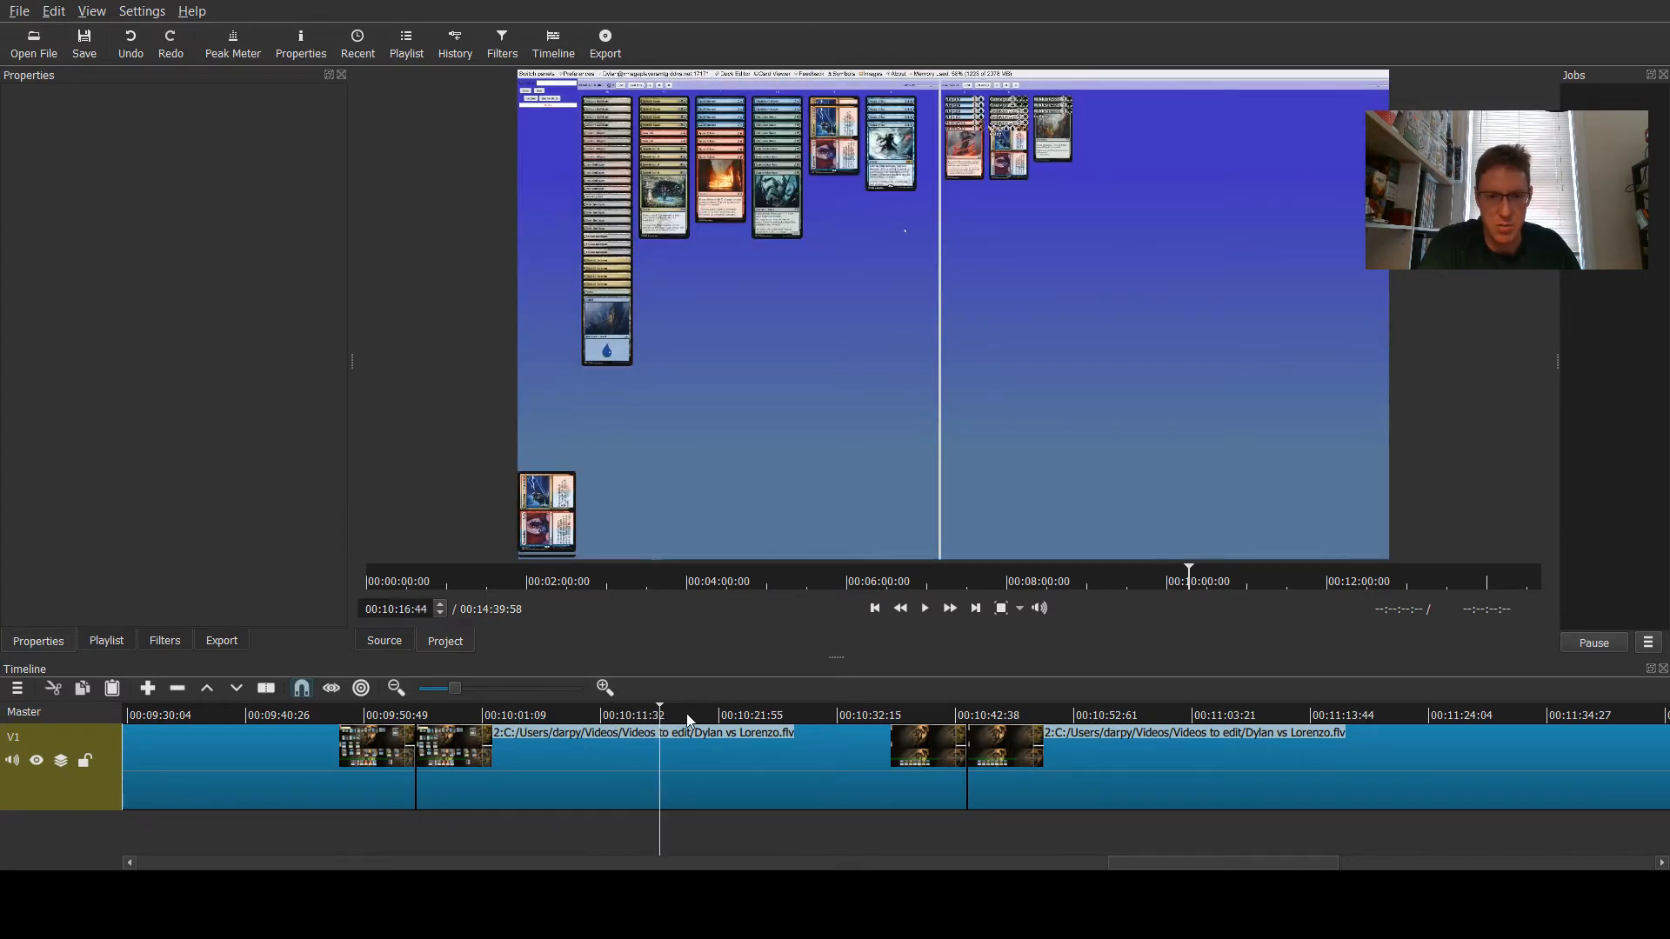
click(716, 766)
click(1070, 767)
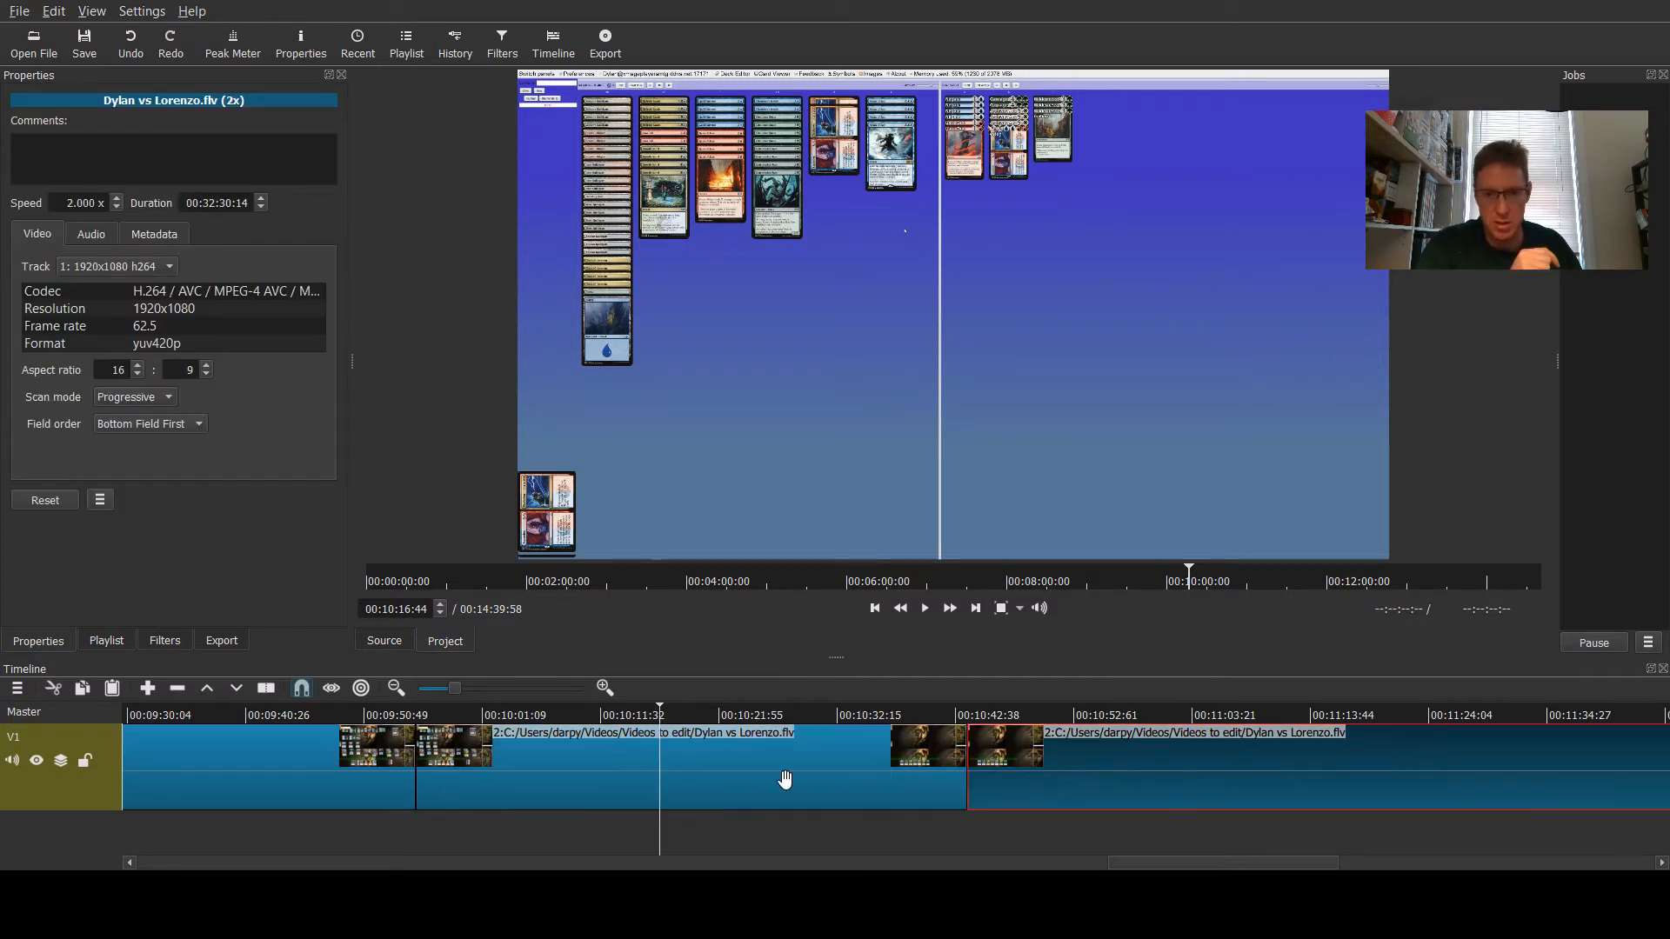
click(767, 787)
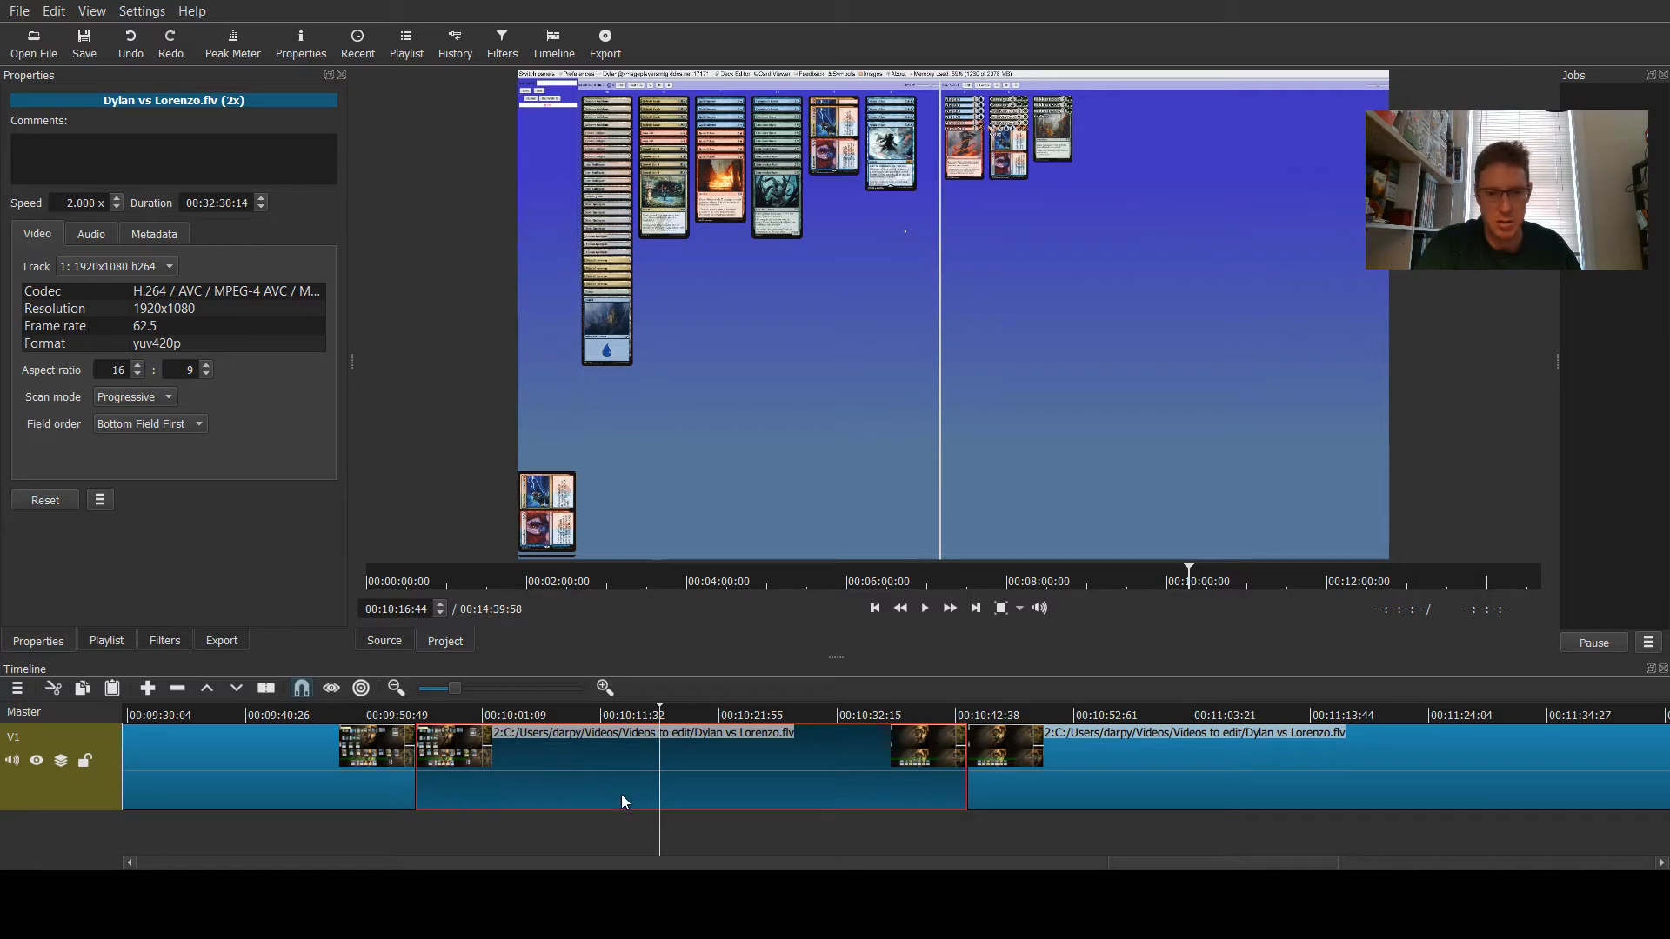
key(Delete)
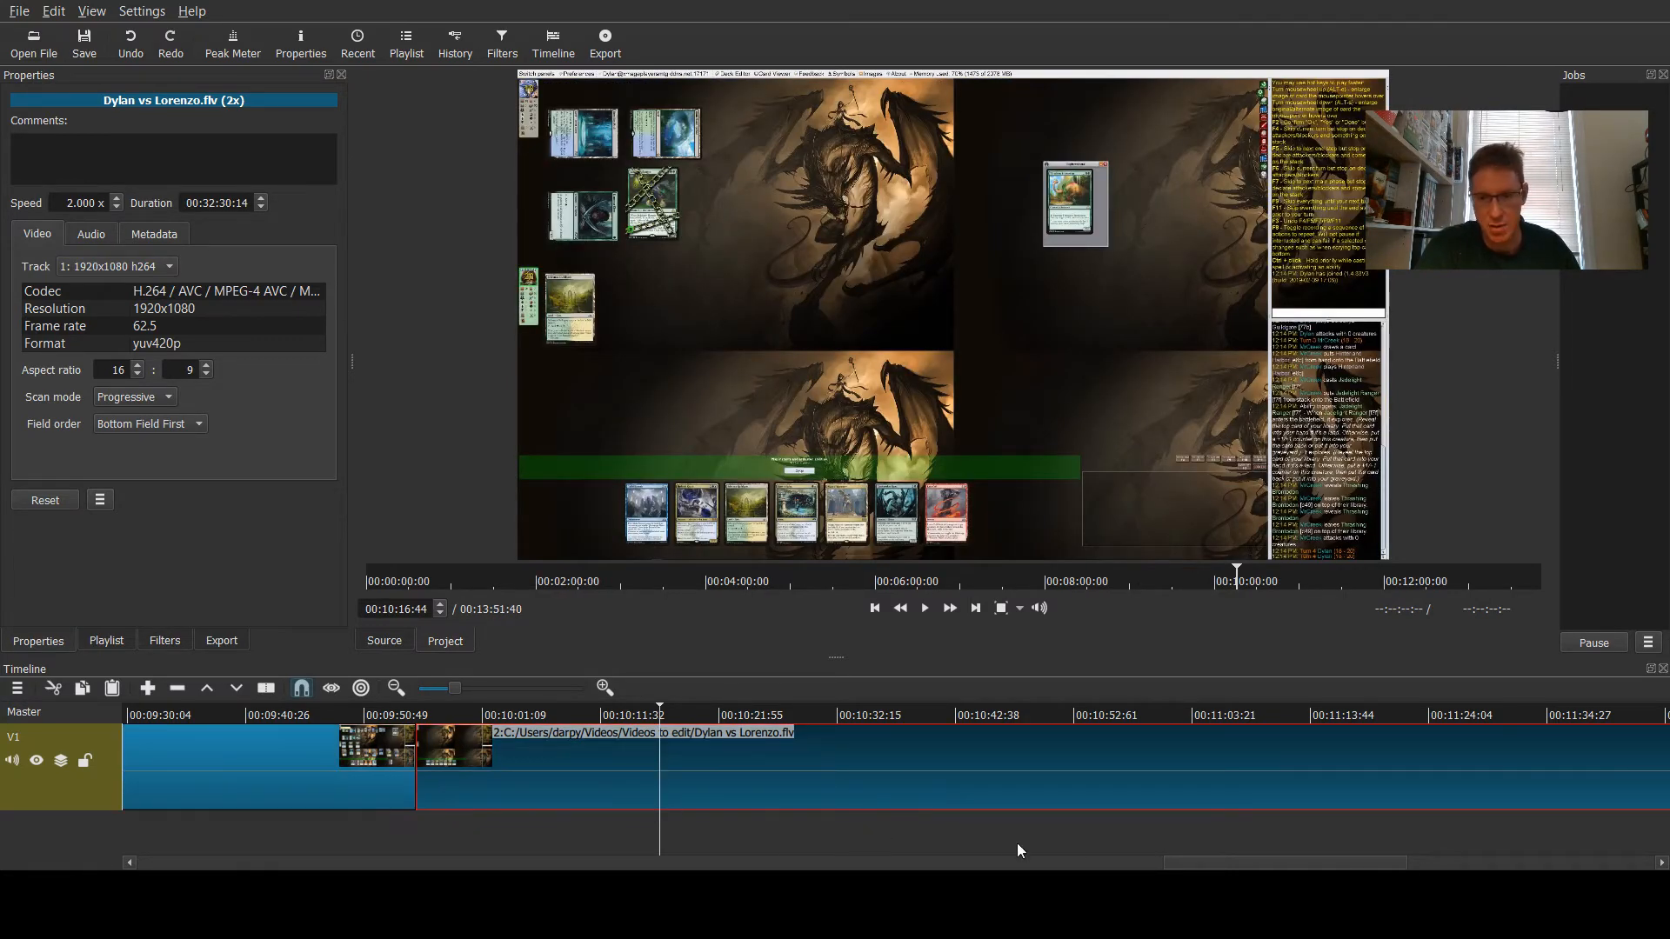
- Split the game clip at about 10 minutes 56 seconds into the timeline
scroll(1197, 861, down, 5)
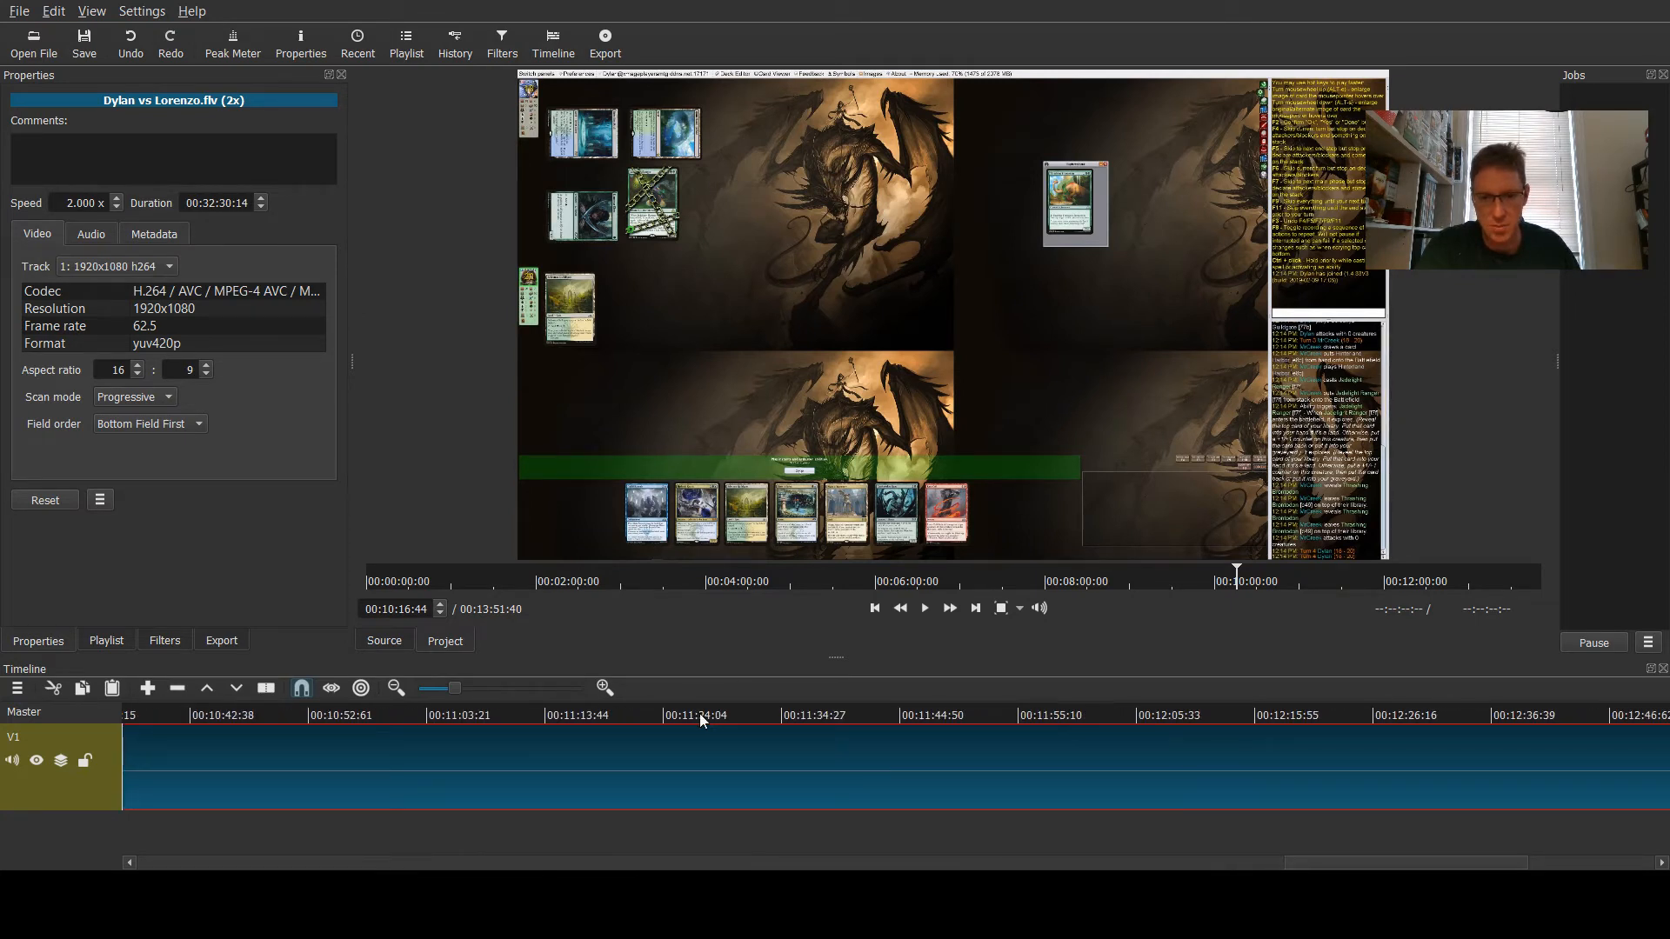
click(736, 715)
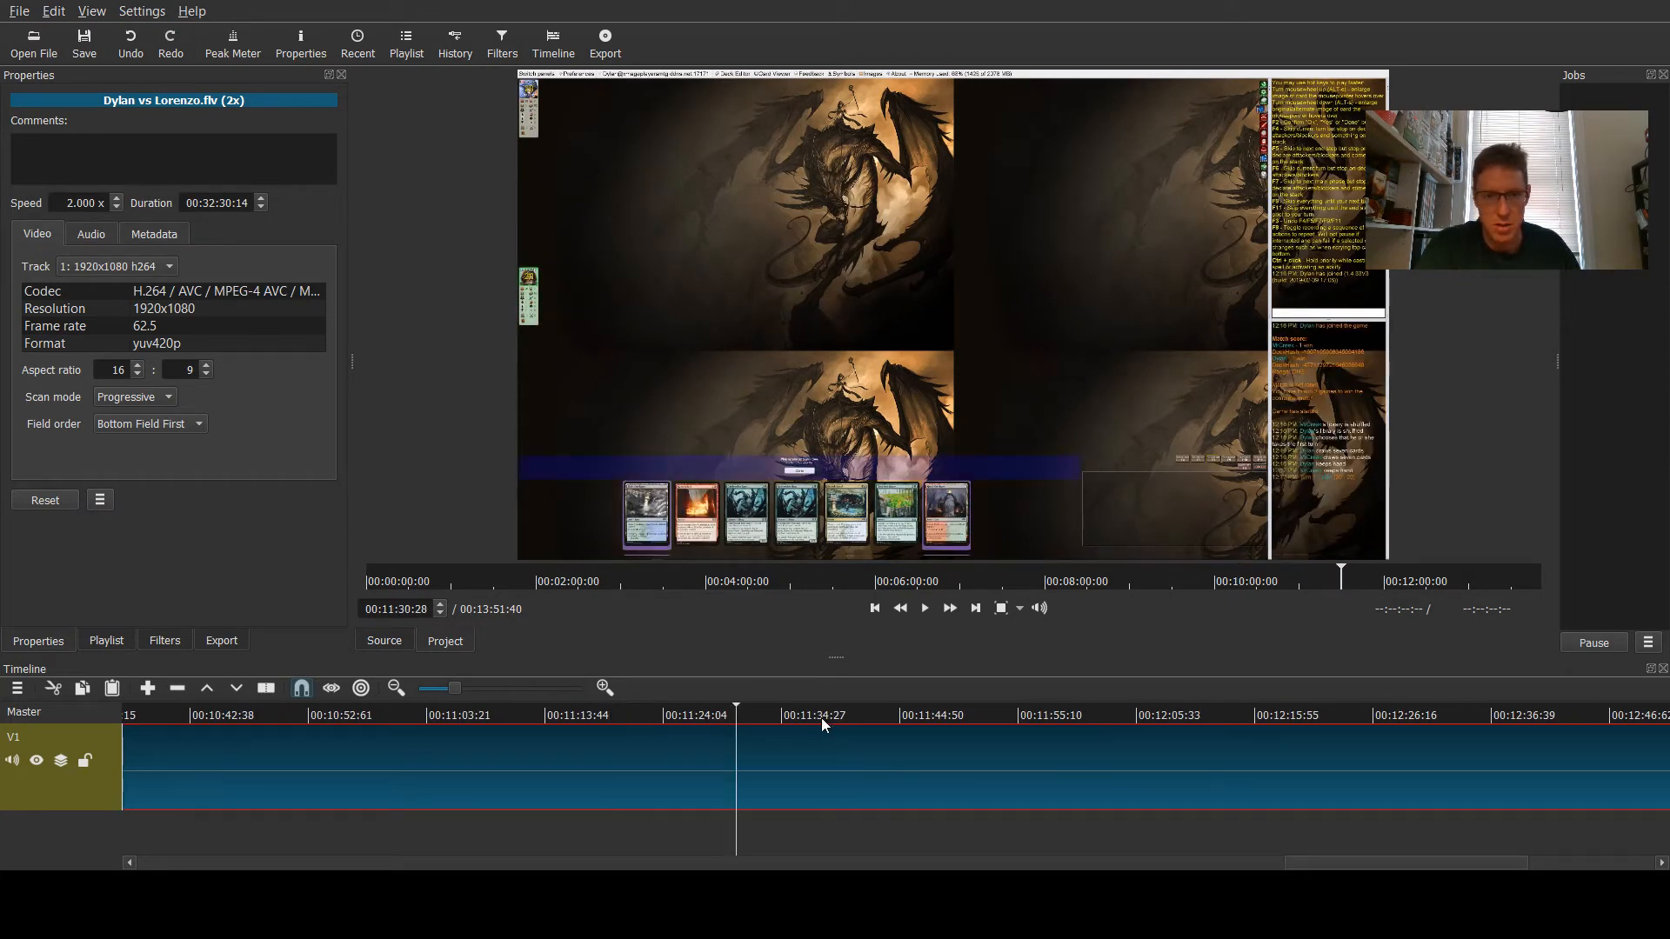
click(532, 714)
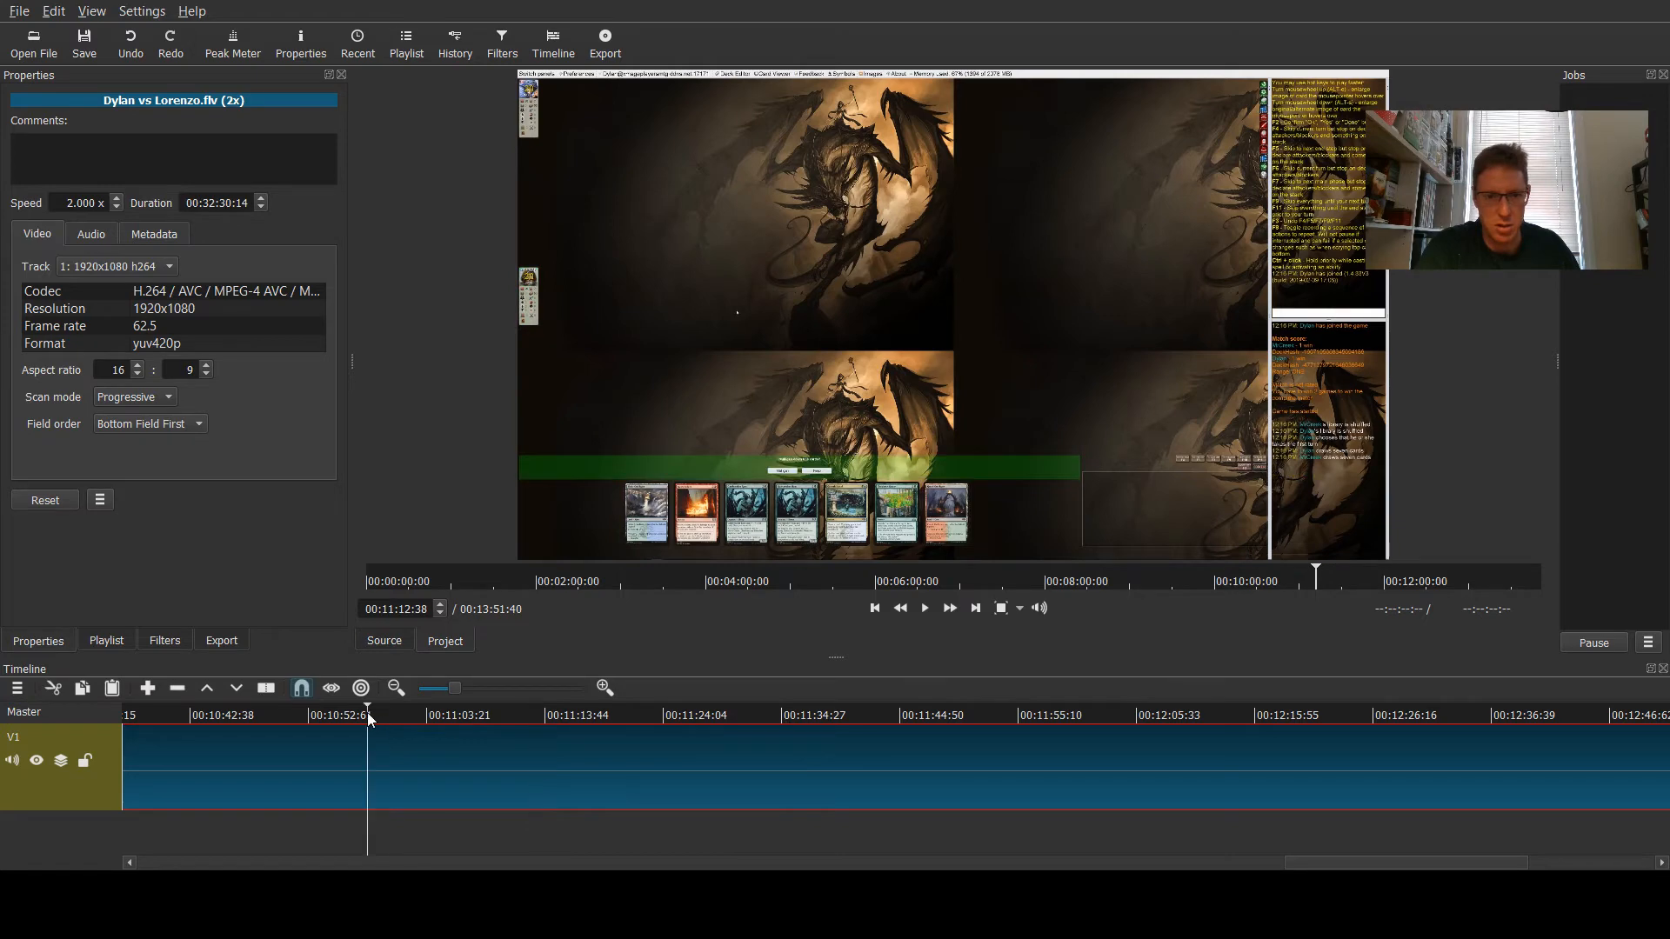
click(366, 713)
drag(1313, 863, 1187, 865)
click(947, 723)
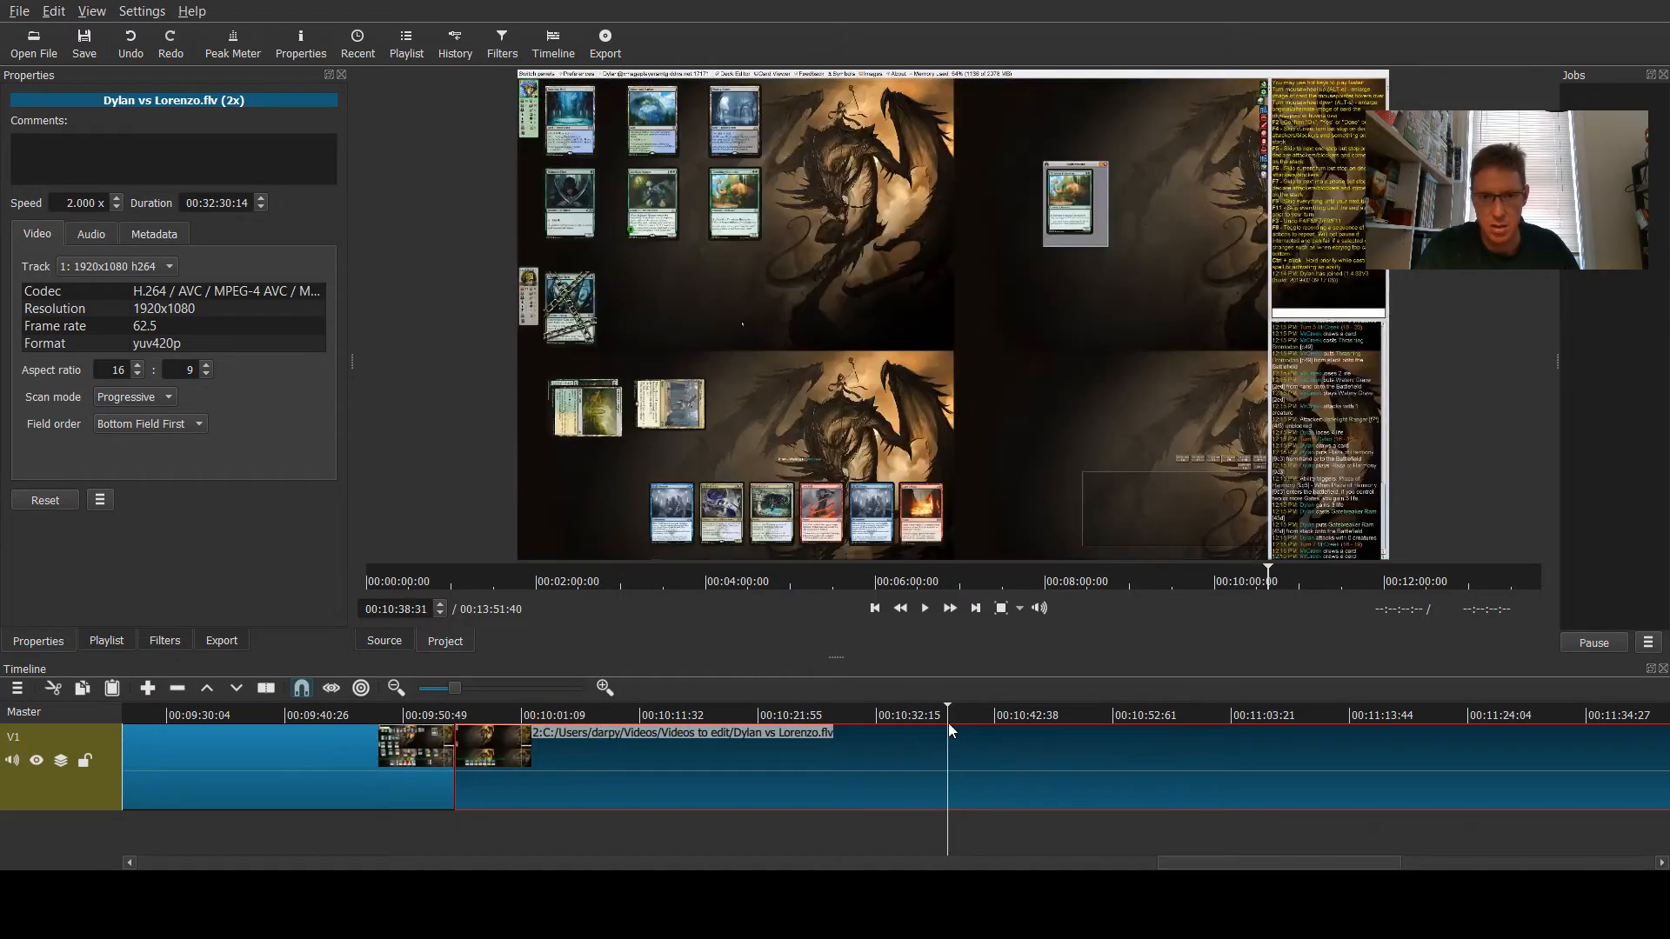
click(970, 718)
click(1016, 717)
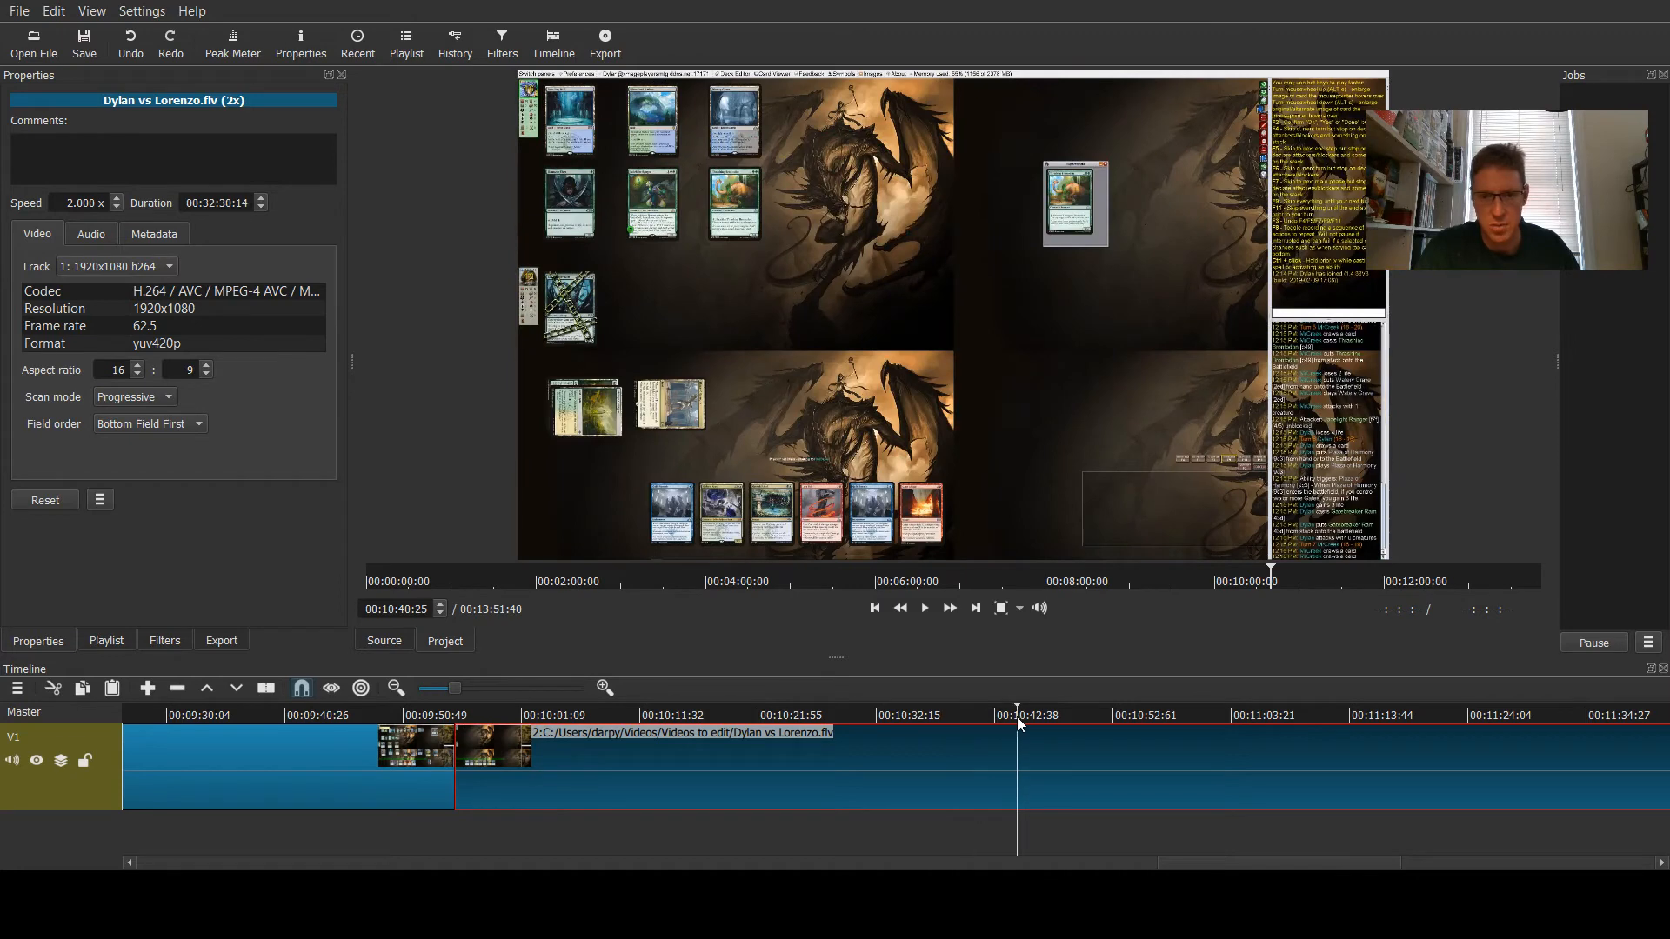
click(1064, 712)
click(1088, 716)
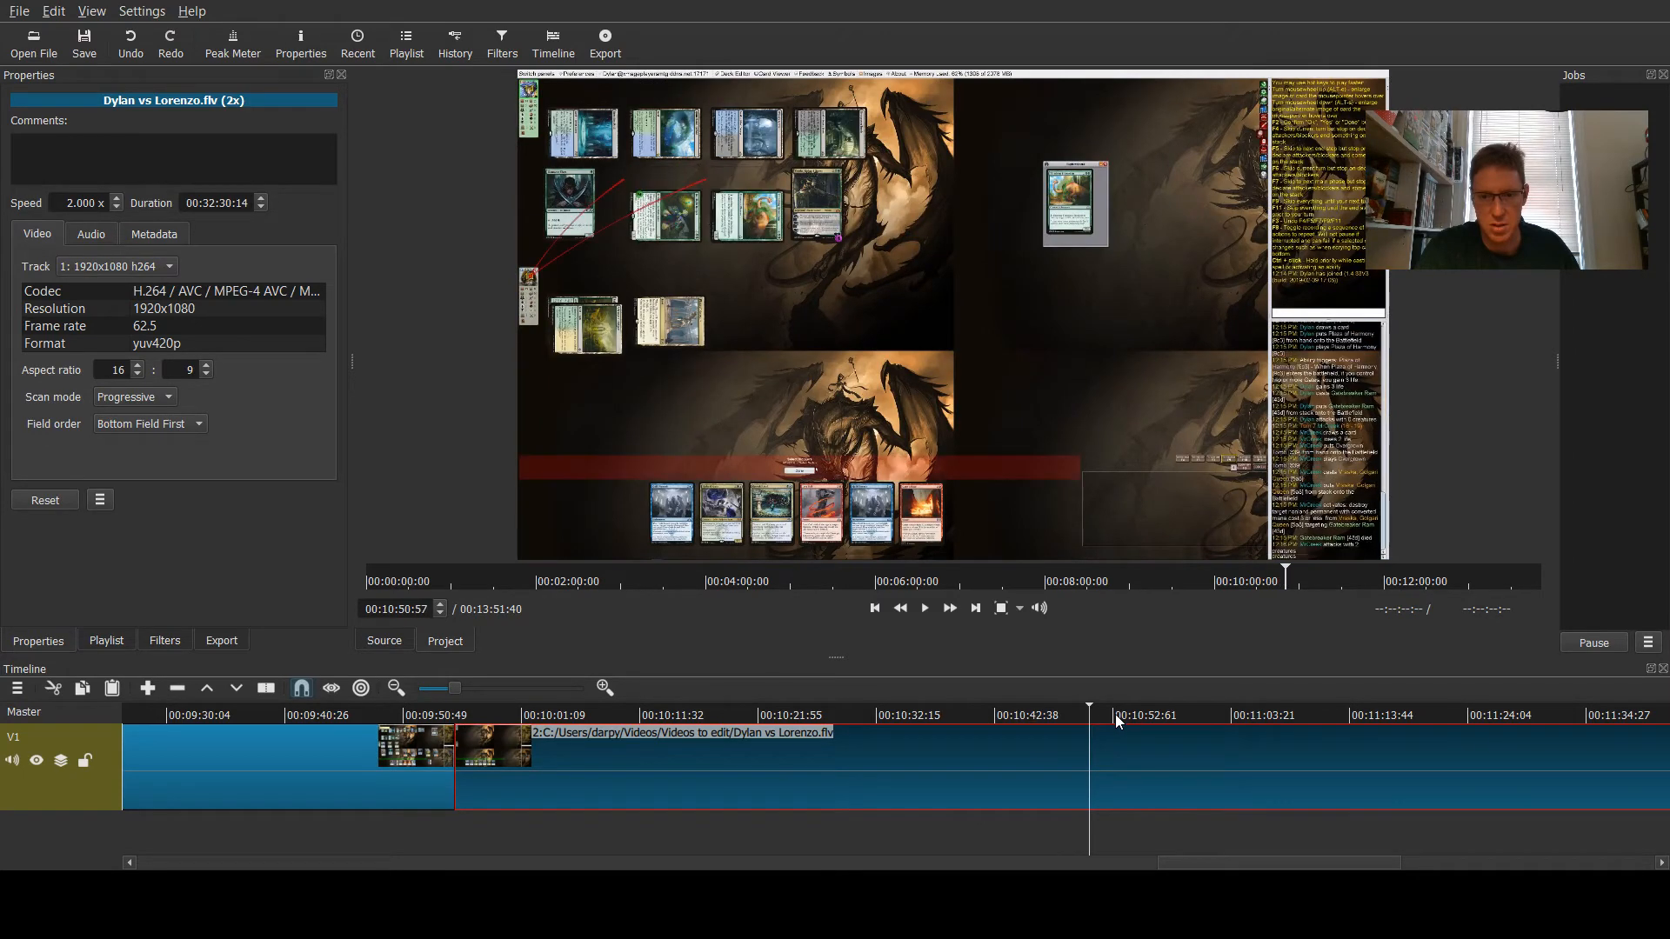
click(1115, 713)
click(1161, 713)
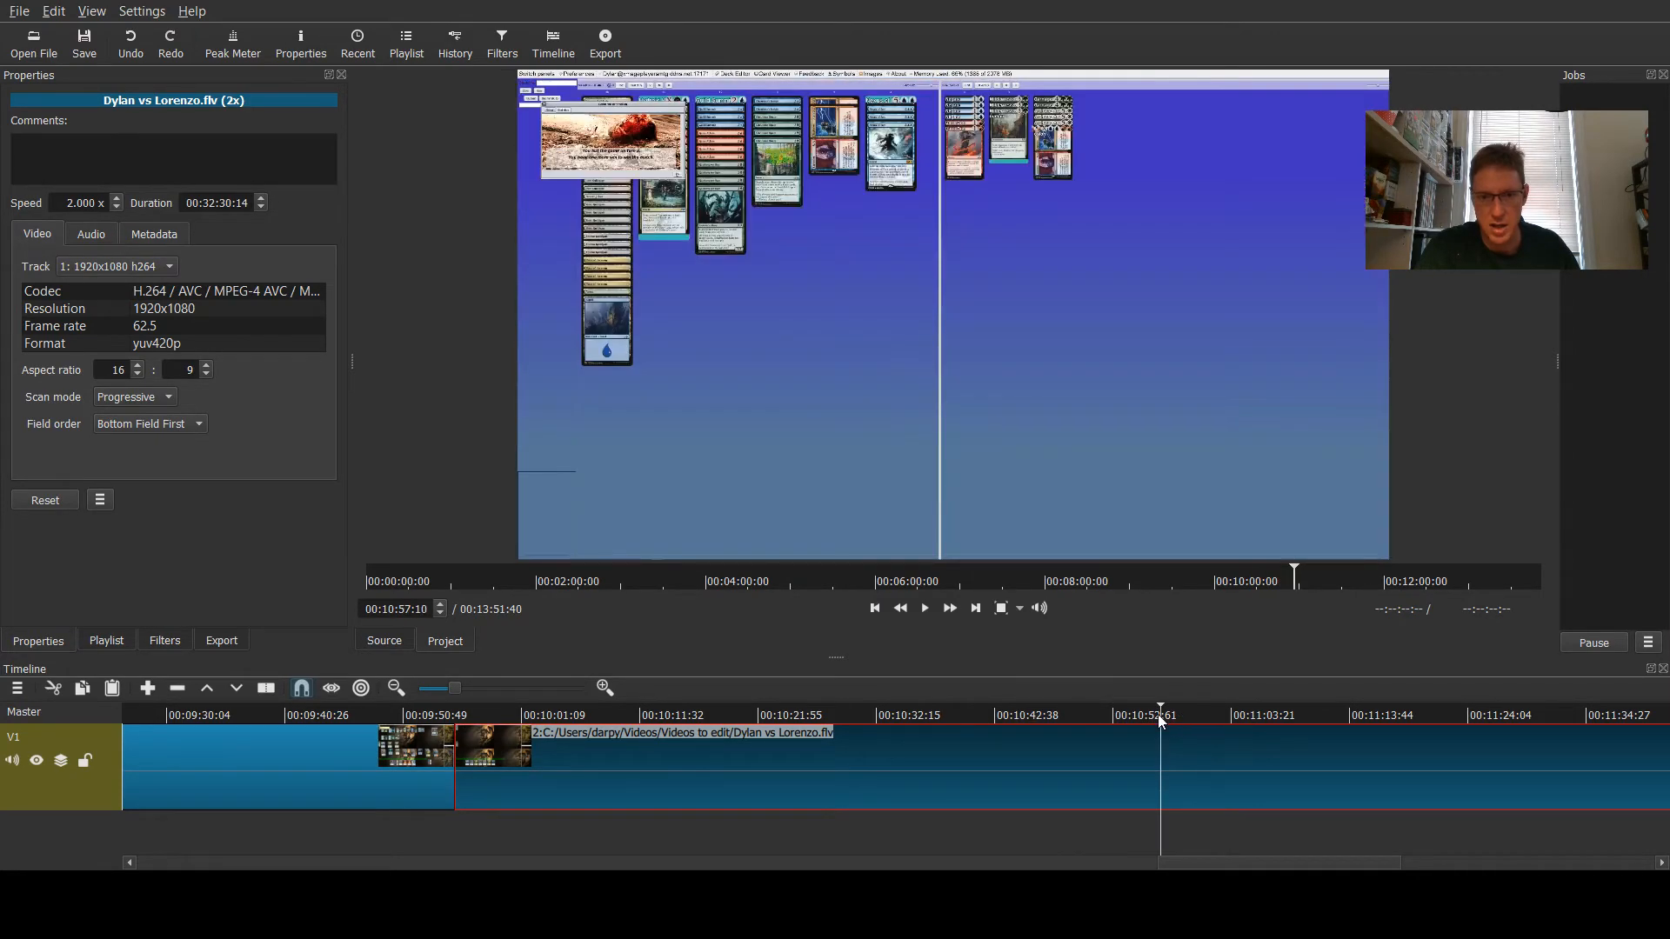
drag(1158, 715, 1146, 715)
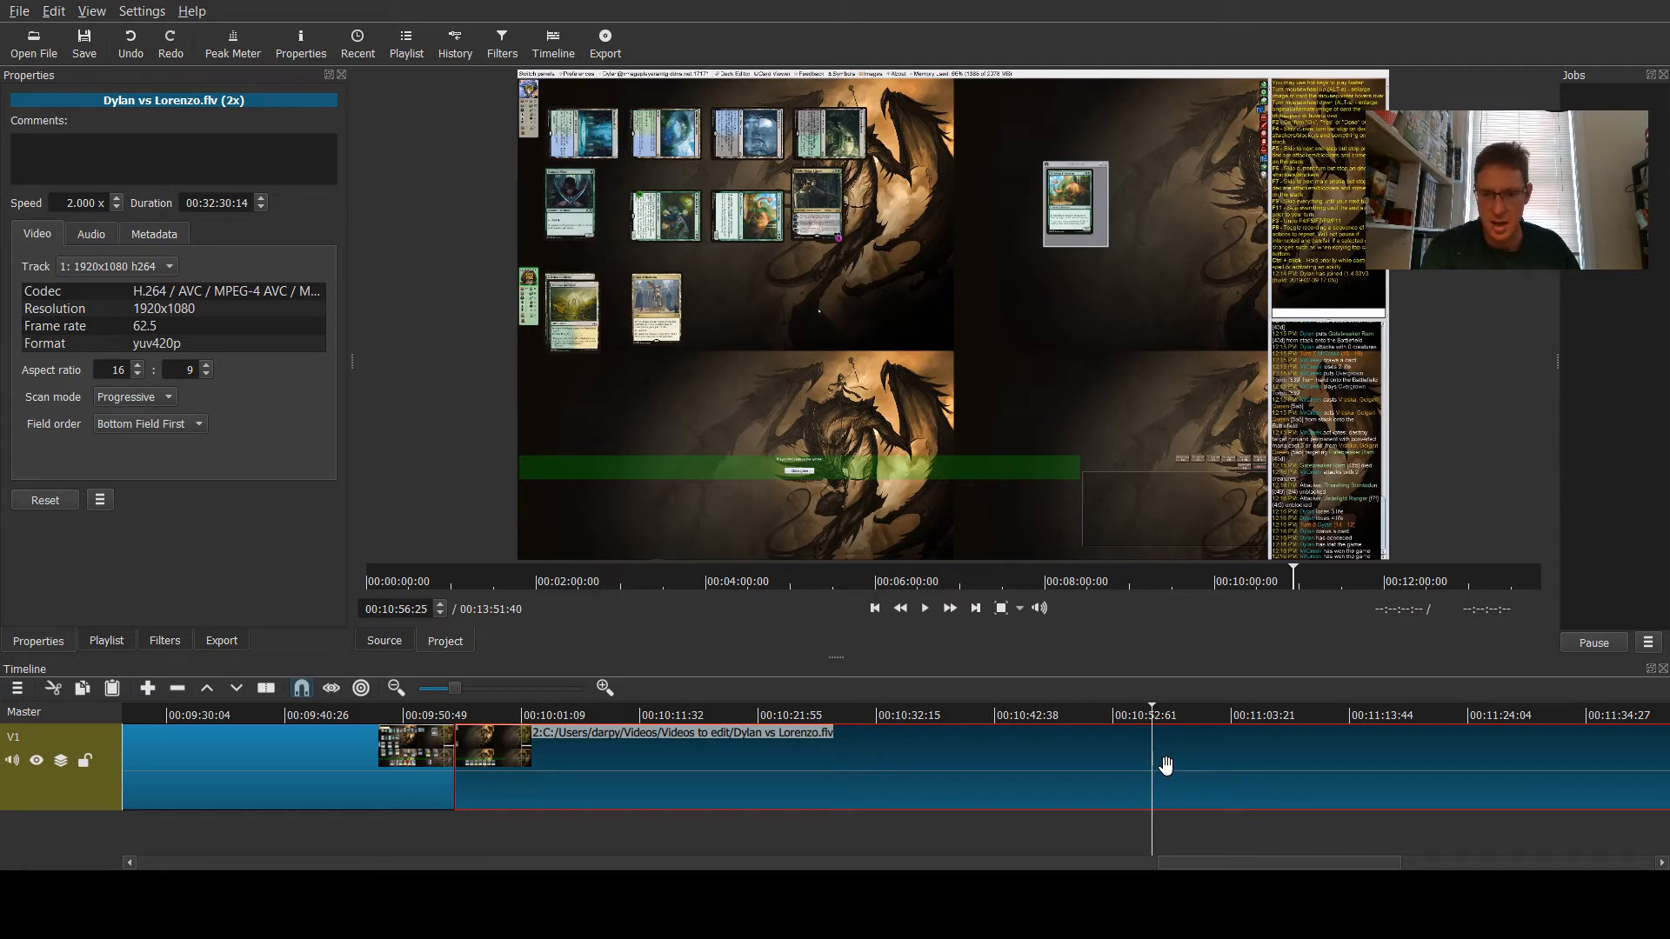
key(s)
- Split the game clip at about 11 minutes 10 seconds and again at about 11 minutes 17 seconds
drag(1183, 864, 1205, 867)
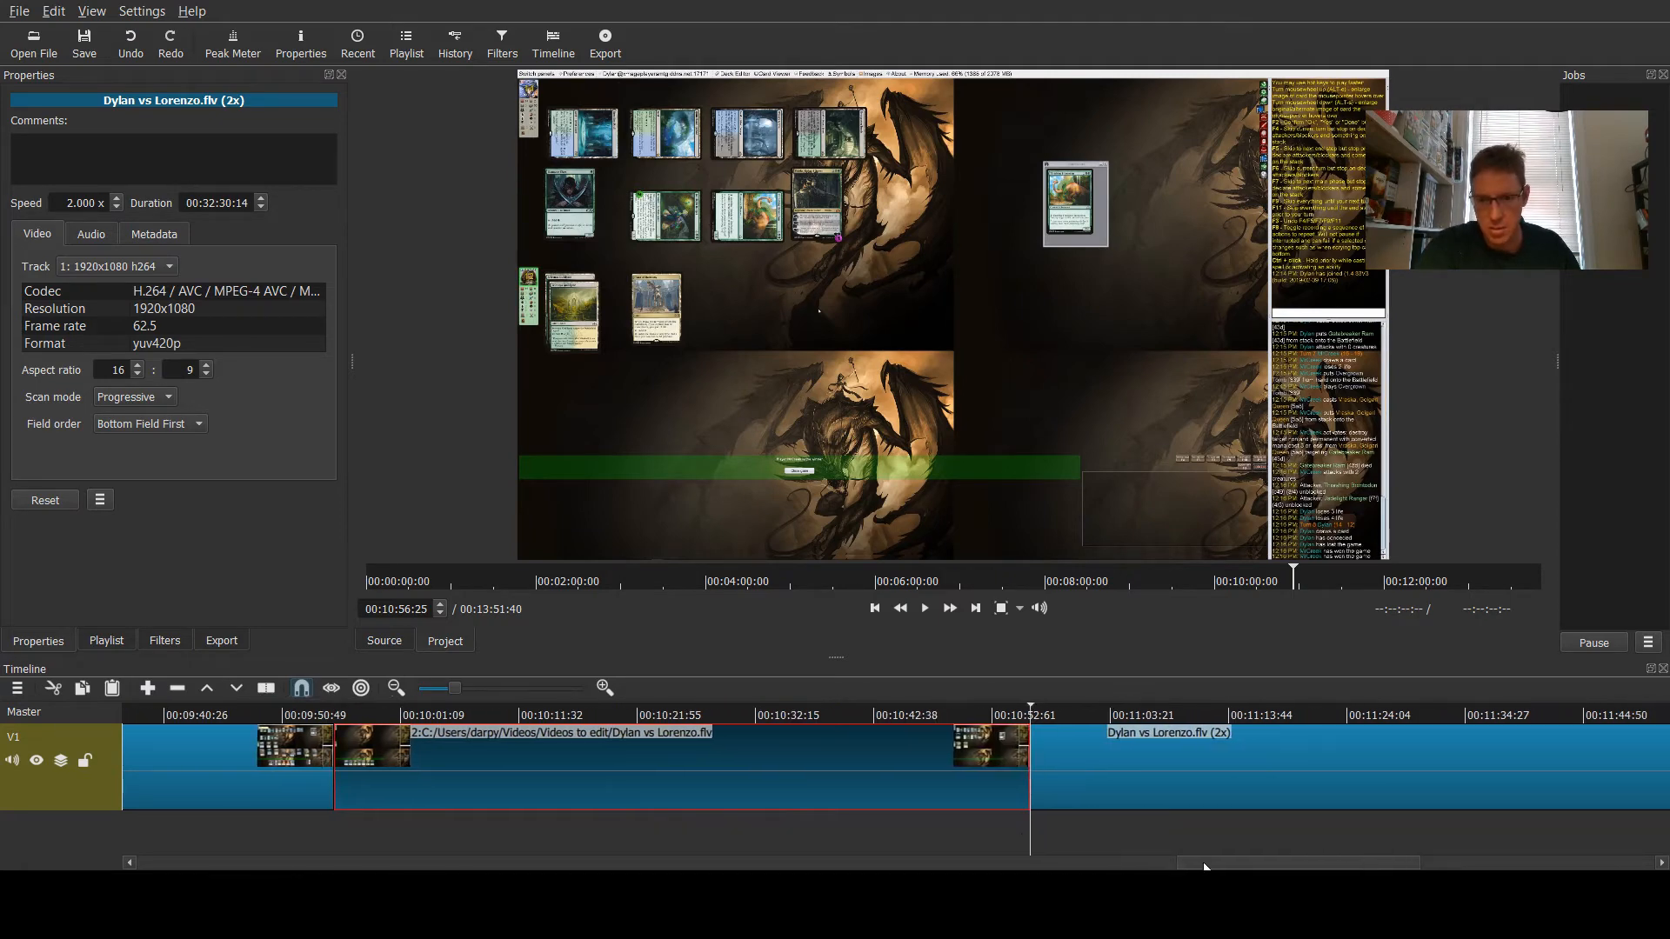
click(1049, 717)
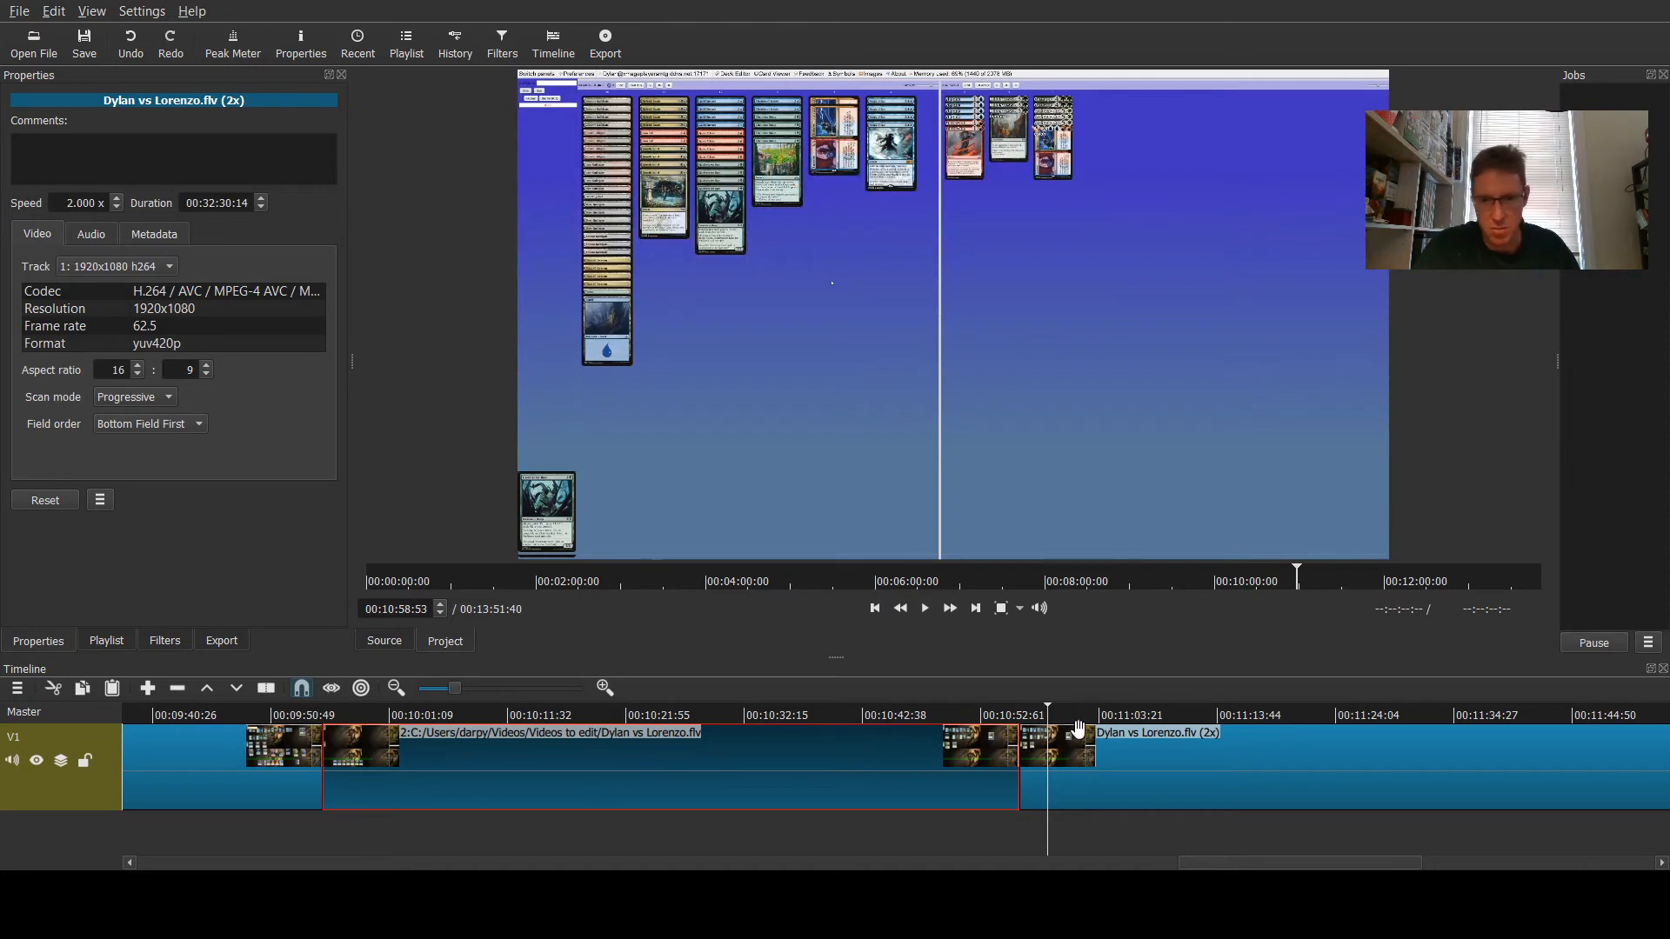
drag(1080, 717, 1210, 717)
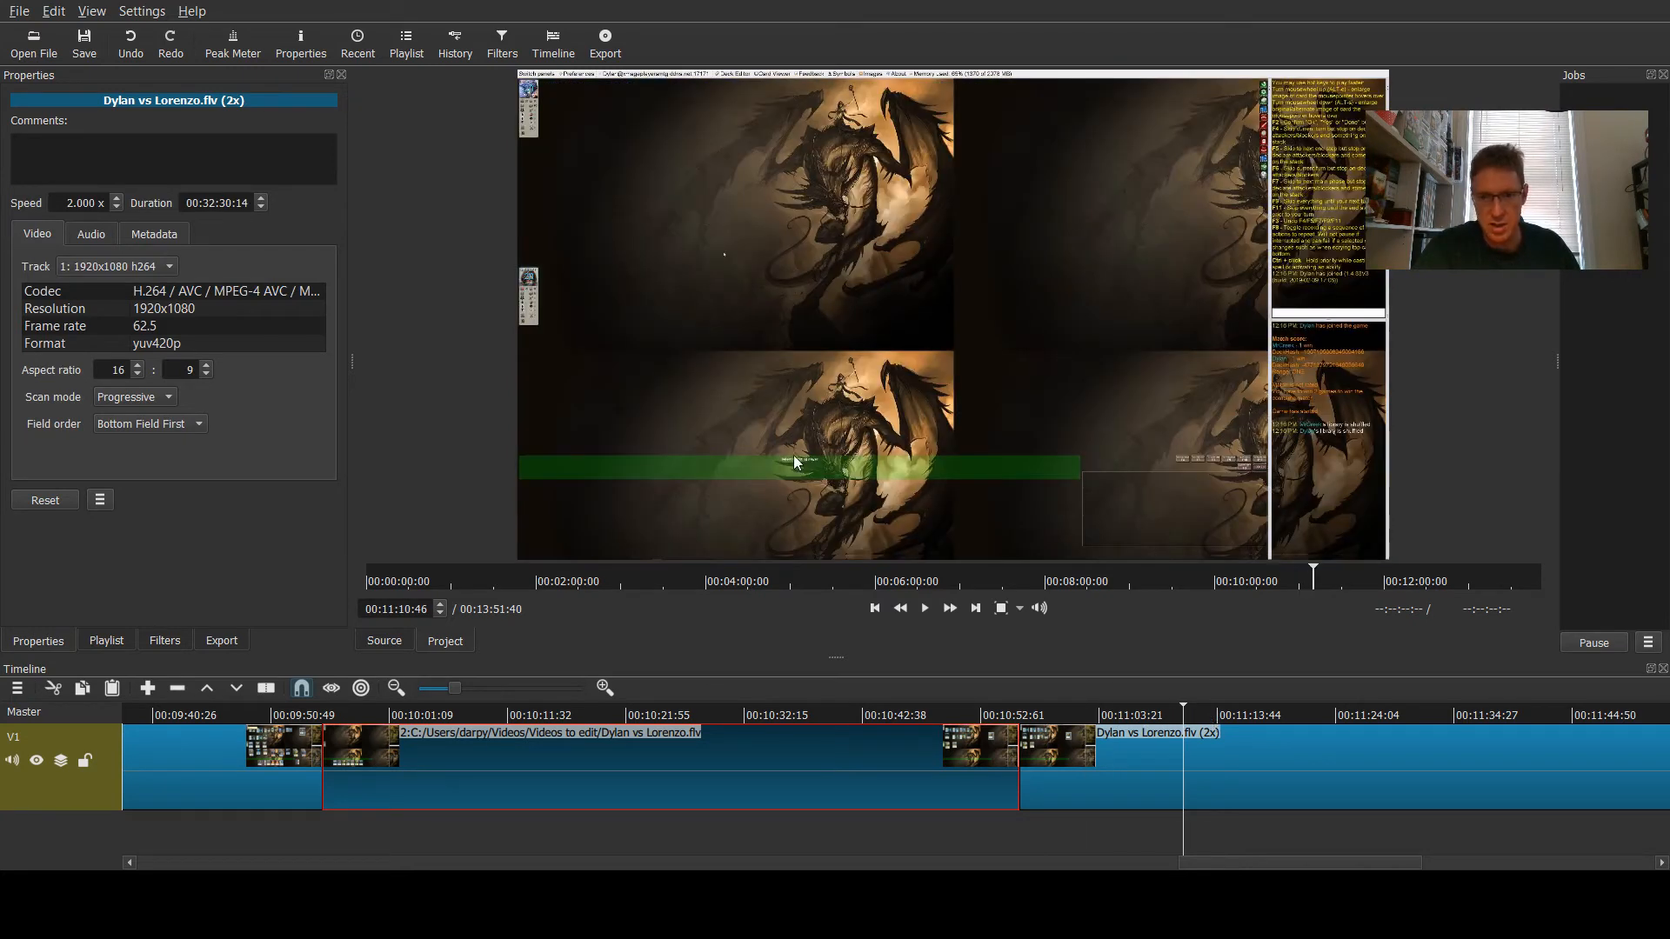
key(s)
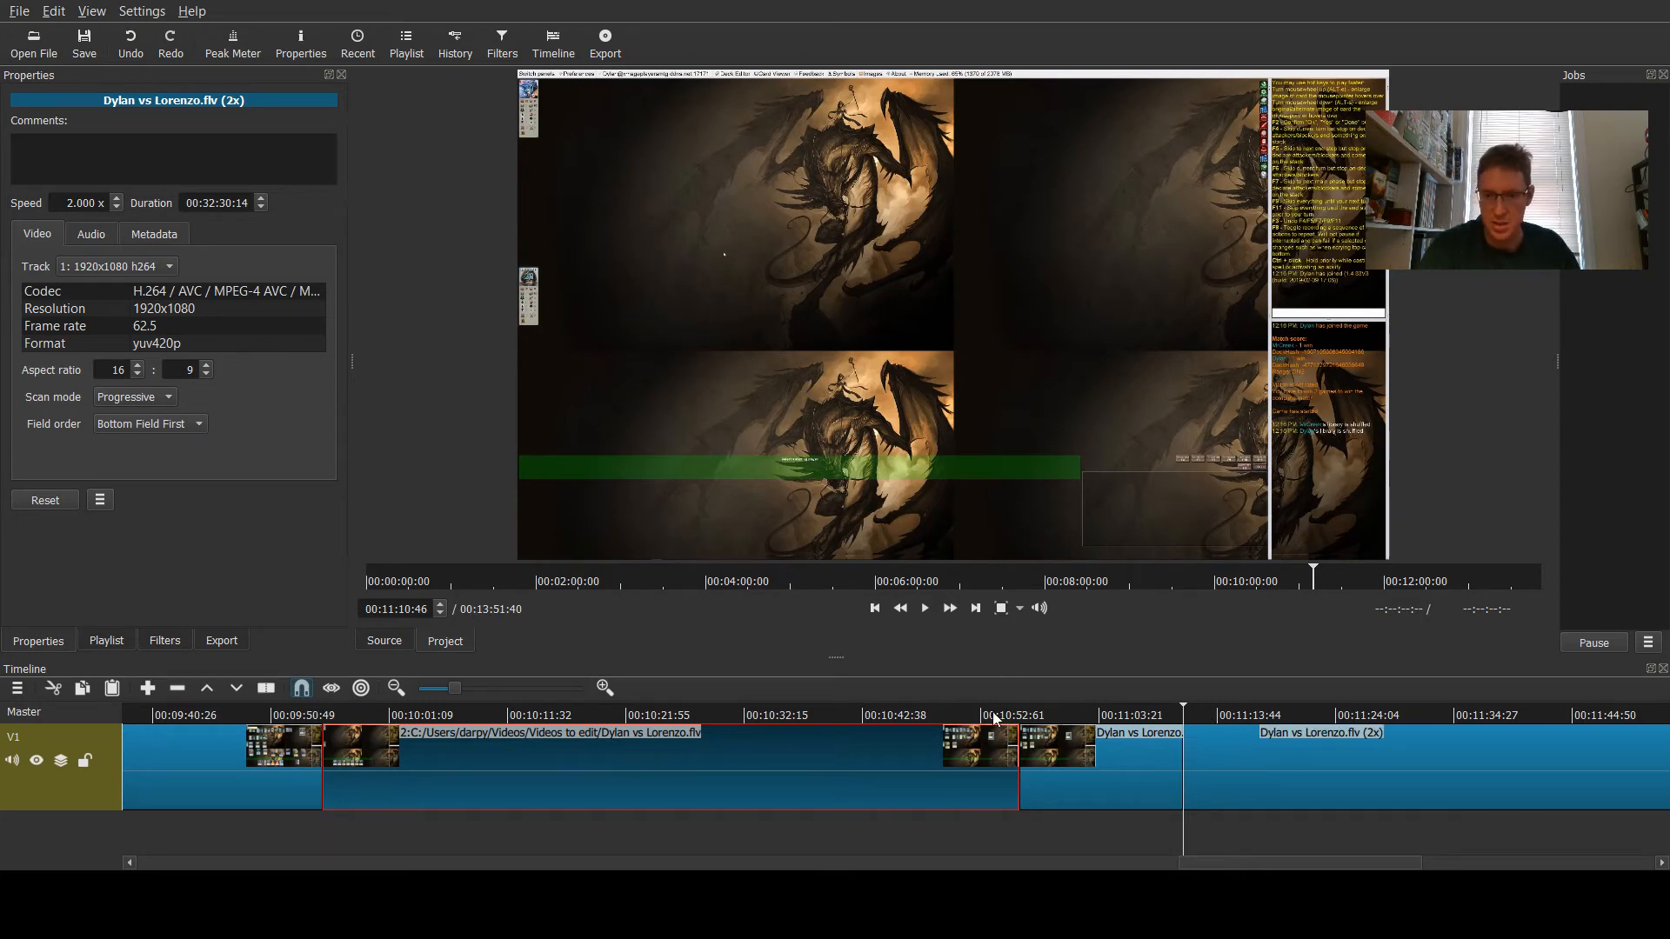
click(1257, 717)
key(s)
- Delete the segment between the 10:56 and 11:10 split points, closing the gap
click(1088, 780)
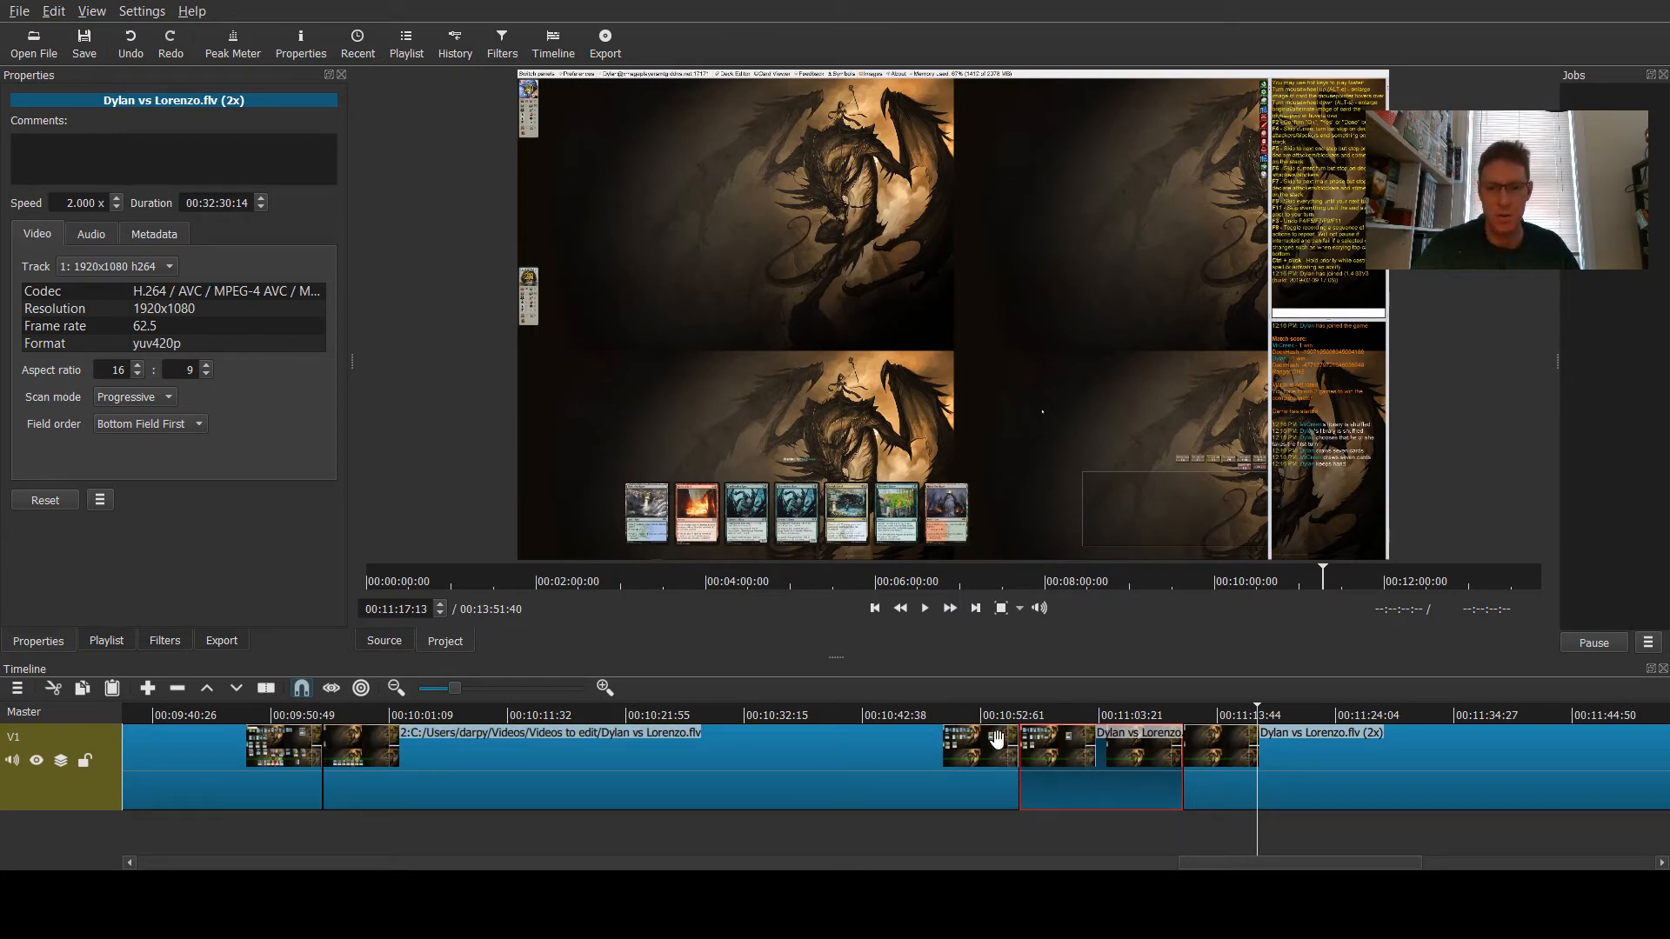
click(861, 765)
click(1327, 760)
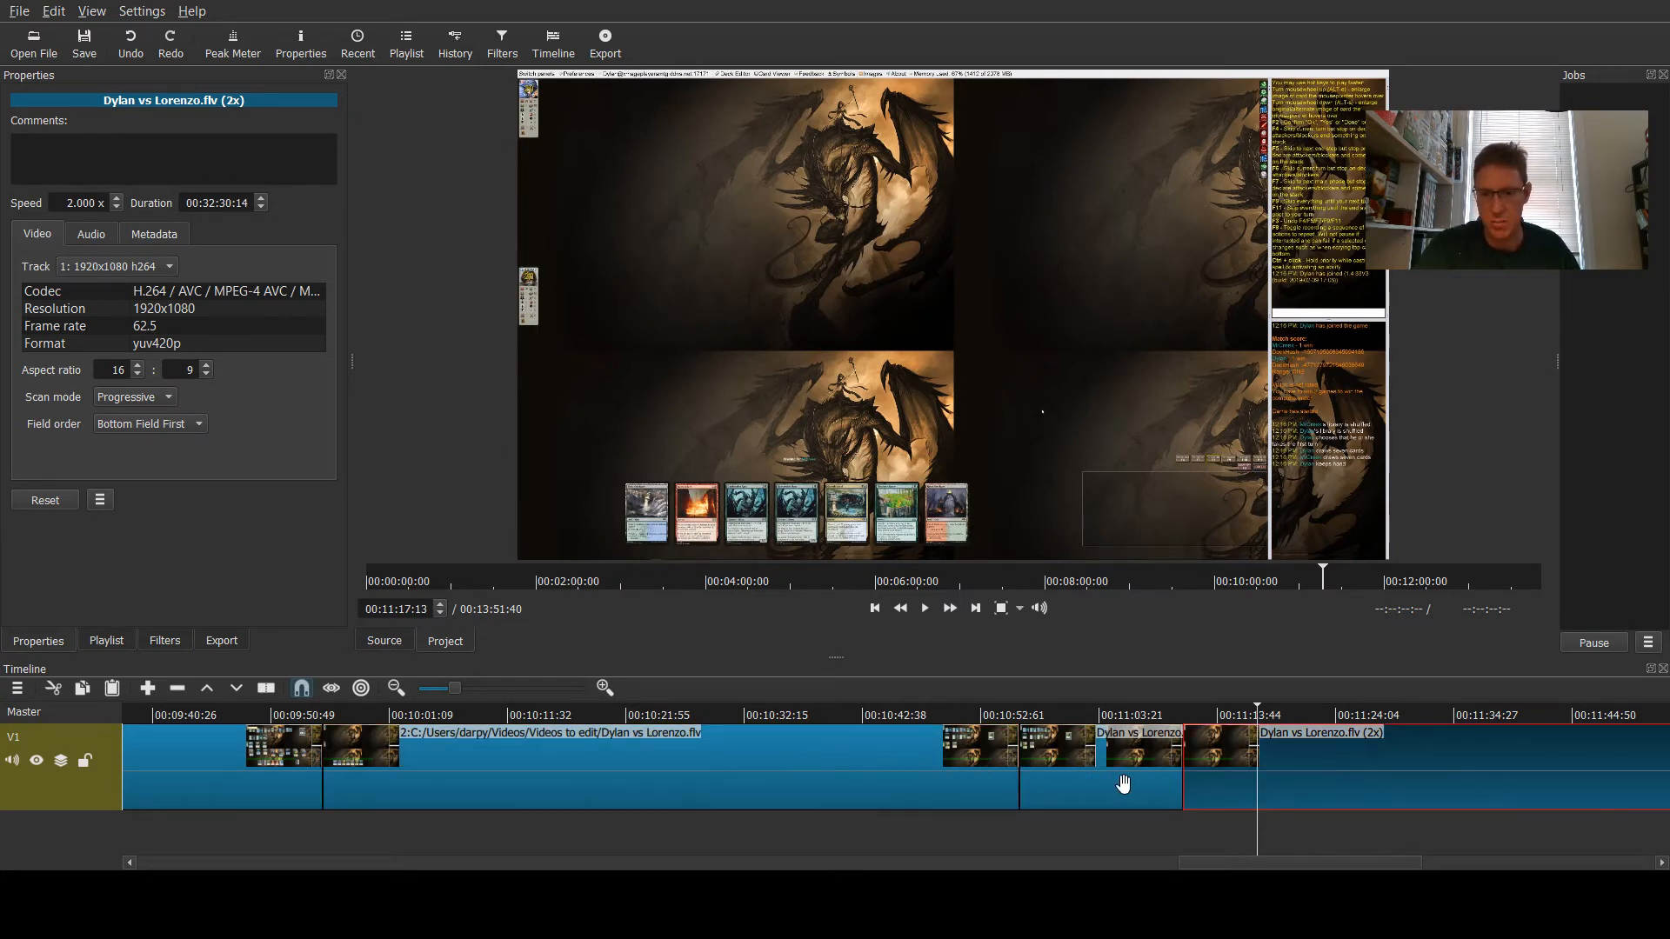
click(1107, 785)
key(Delete)
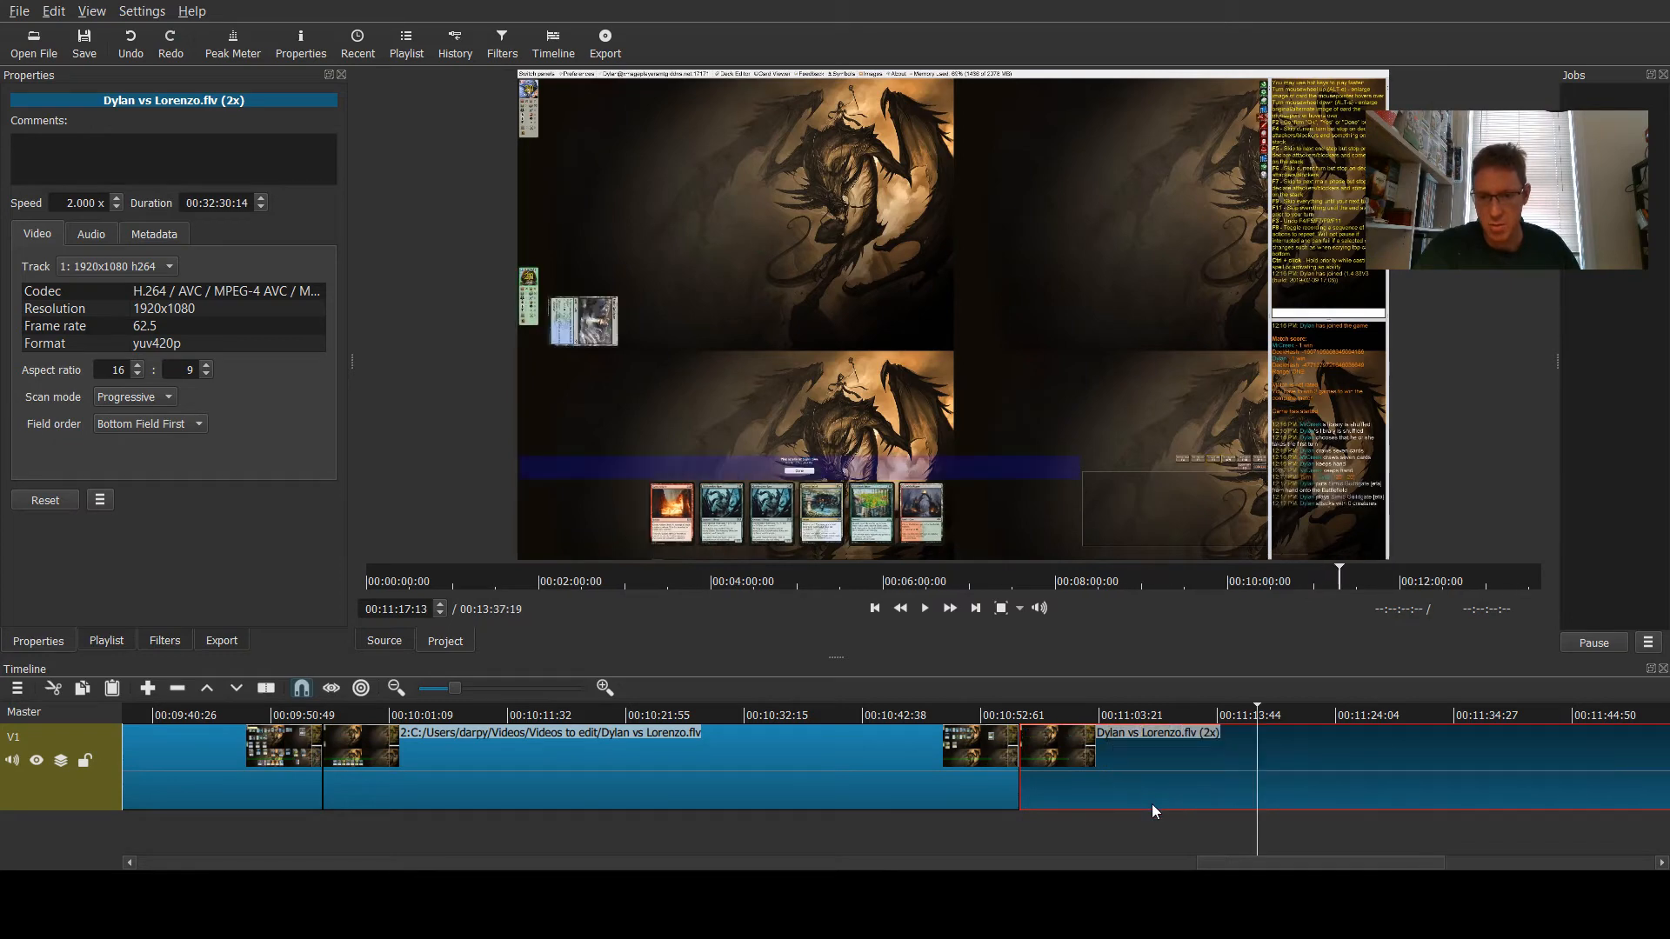
- Play back the footage around the new cut near 10 minutes 56 seconds to review the edit
drag(1257, 867, 1087, 866)
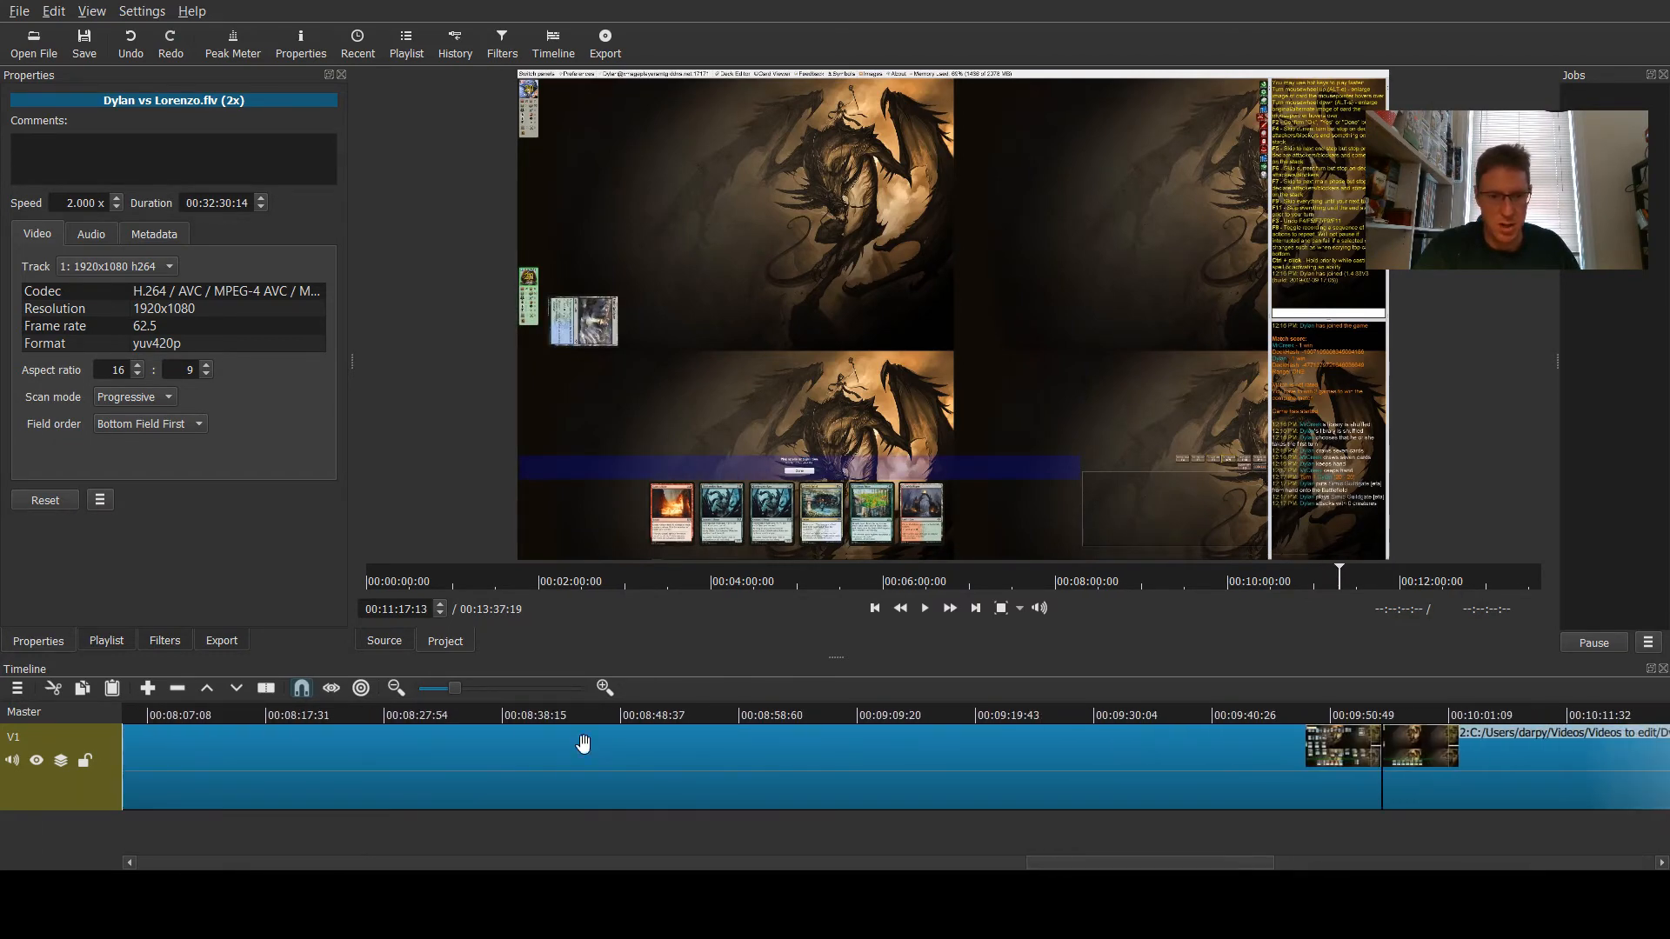
click(430, 691)
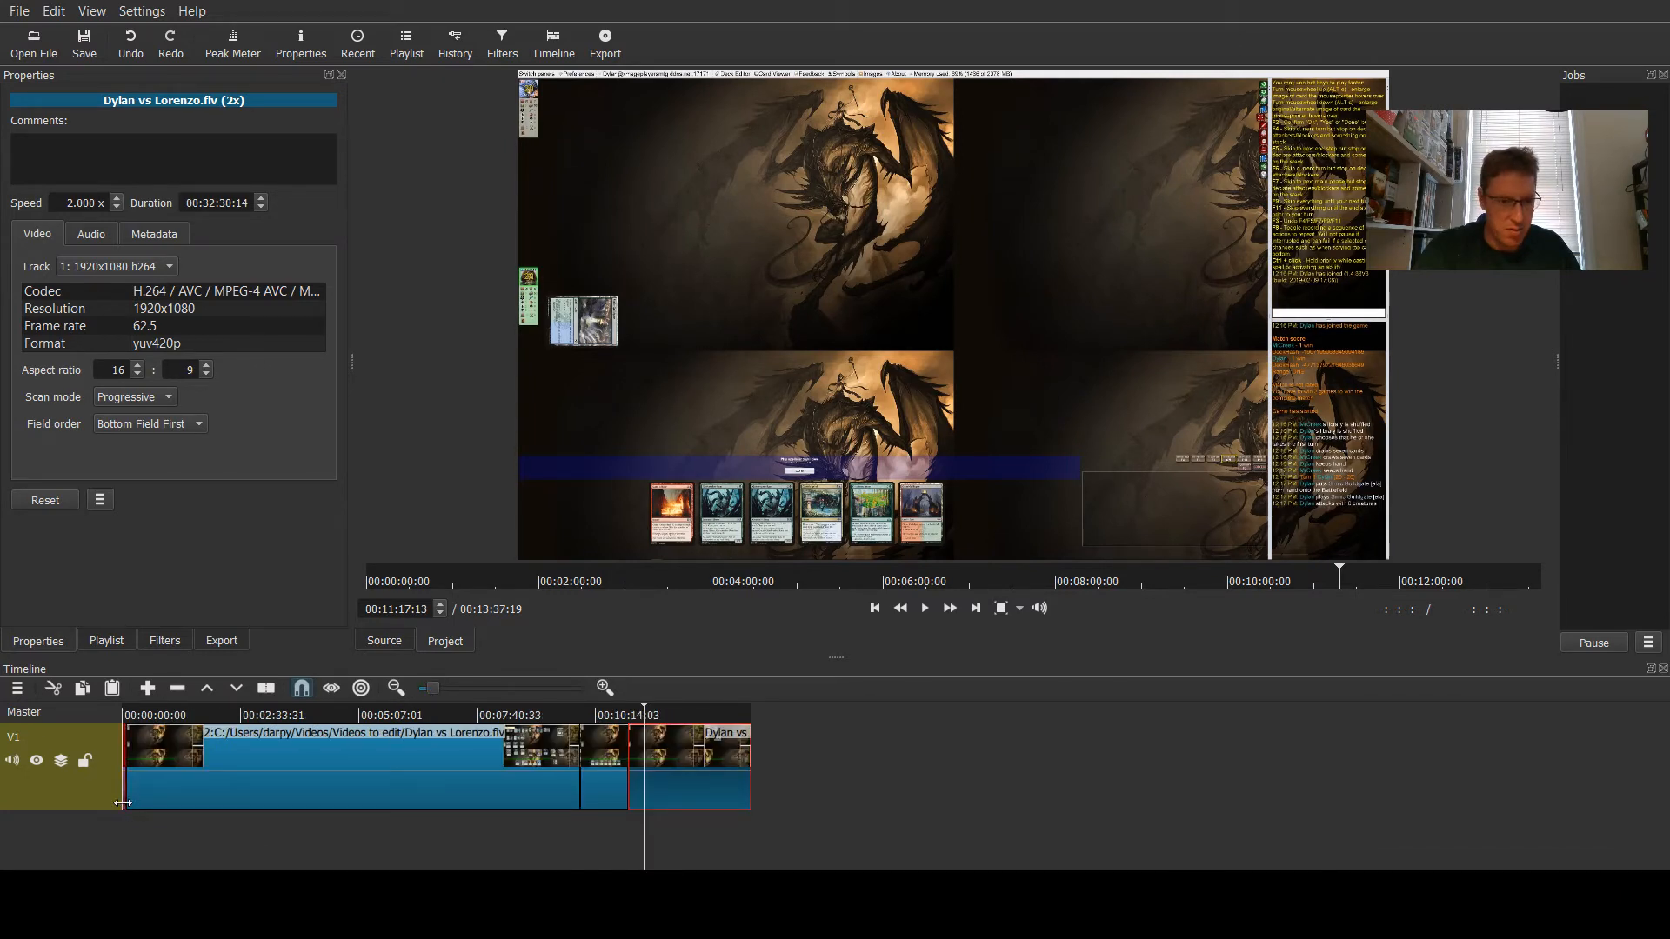
click(265, 794)
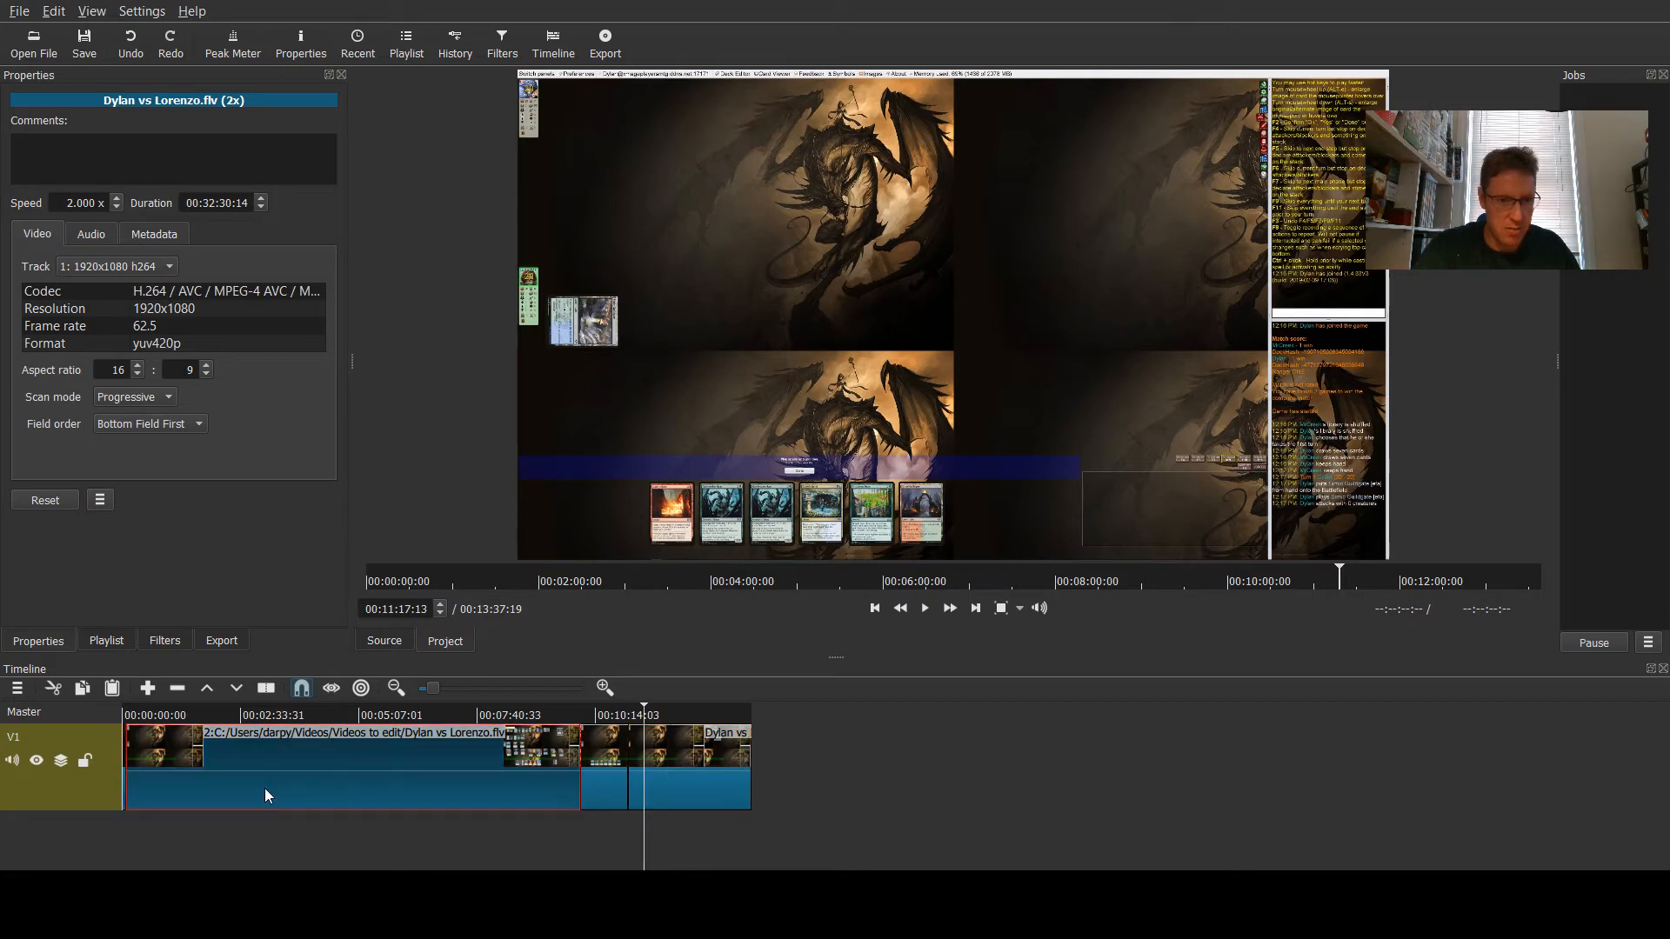
click(608, 792)
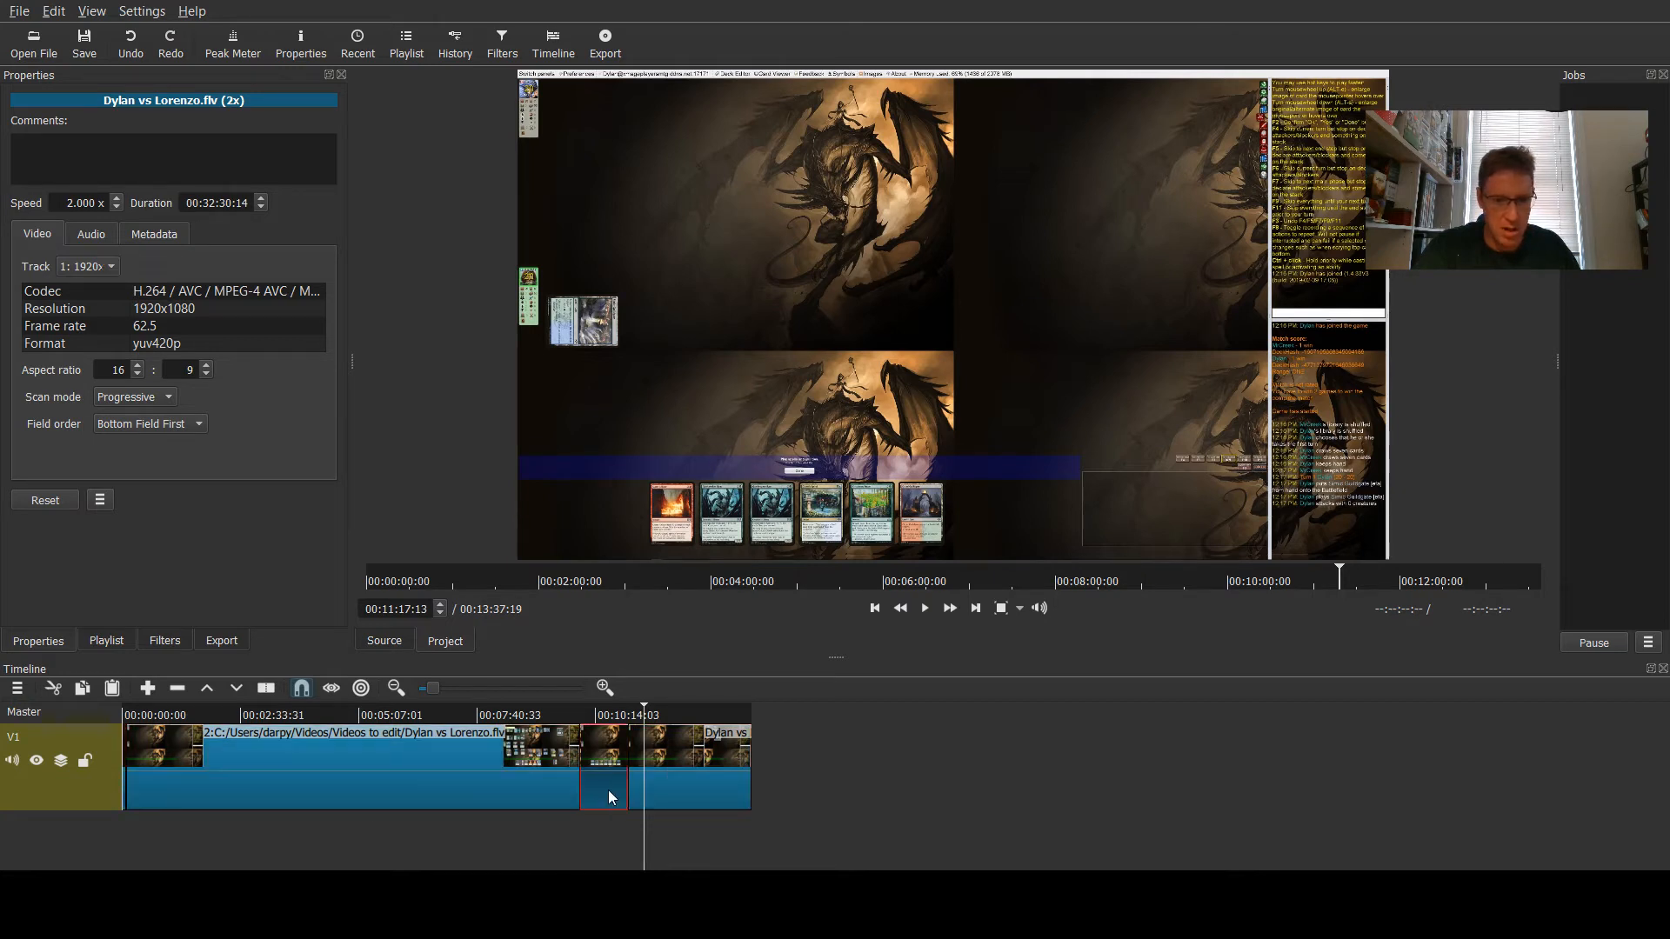
click(698, 793)
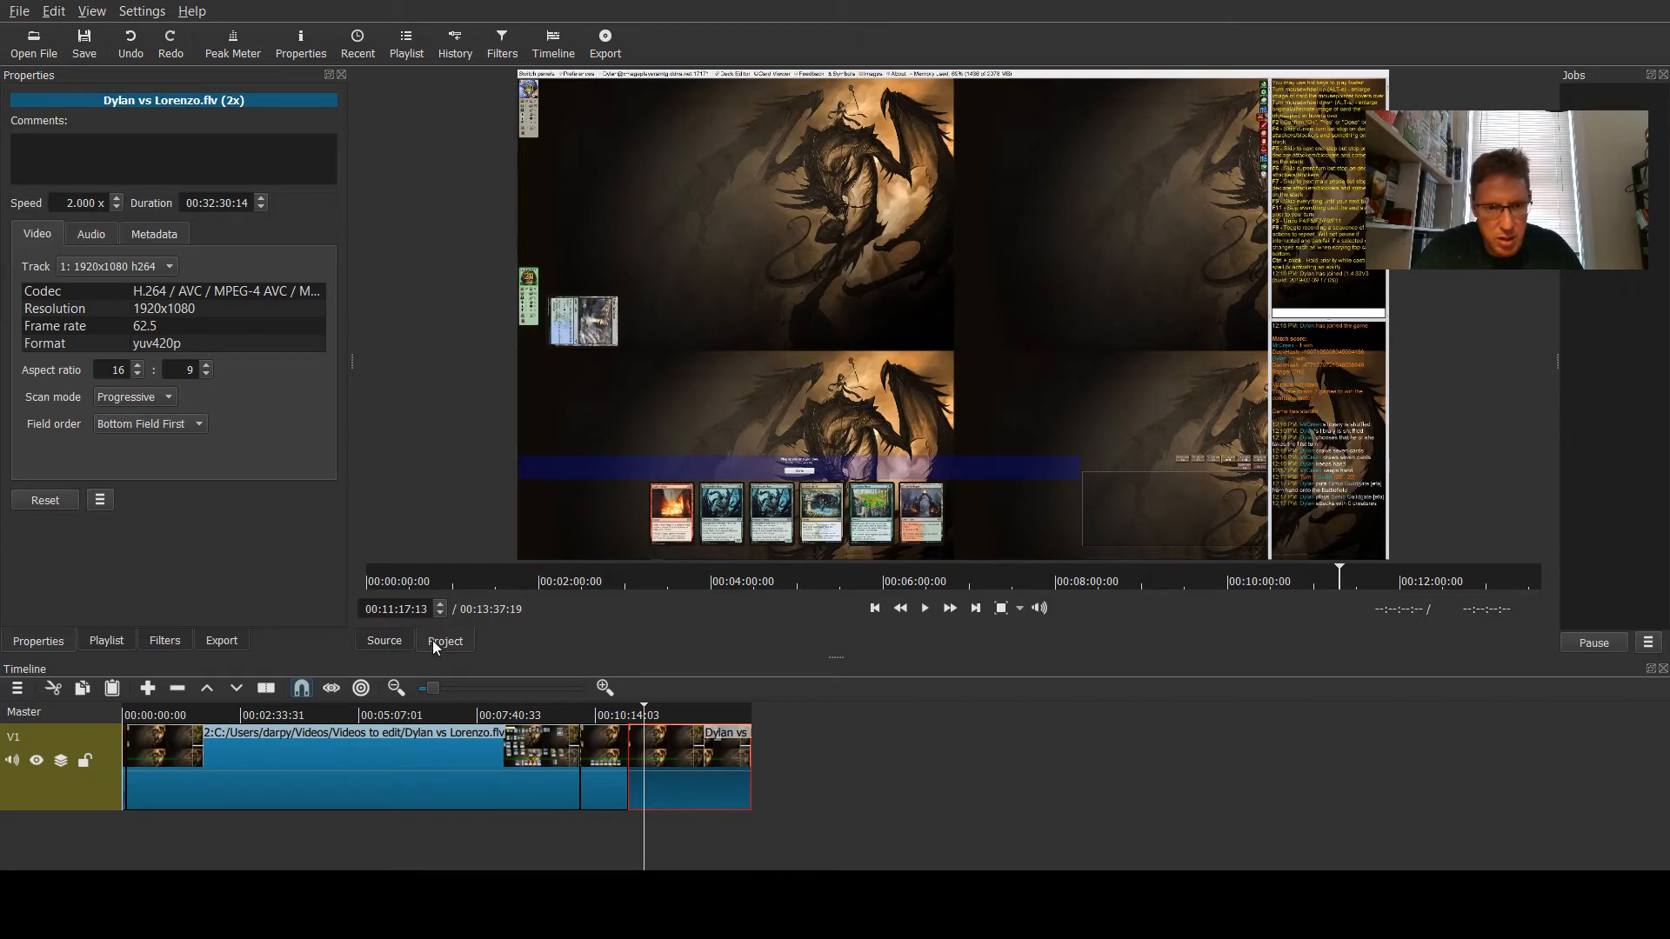
click(473, 693)
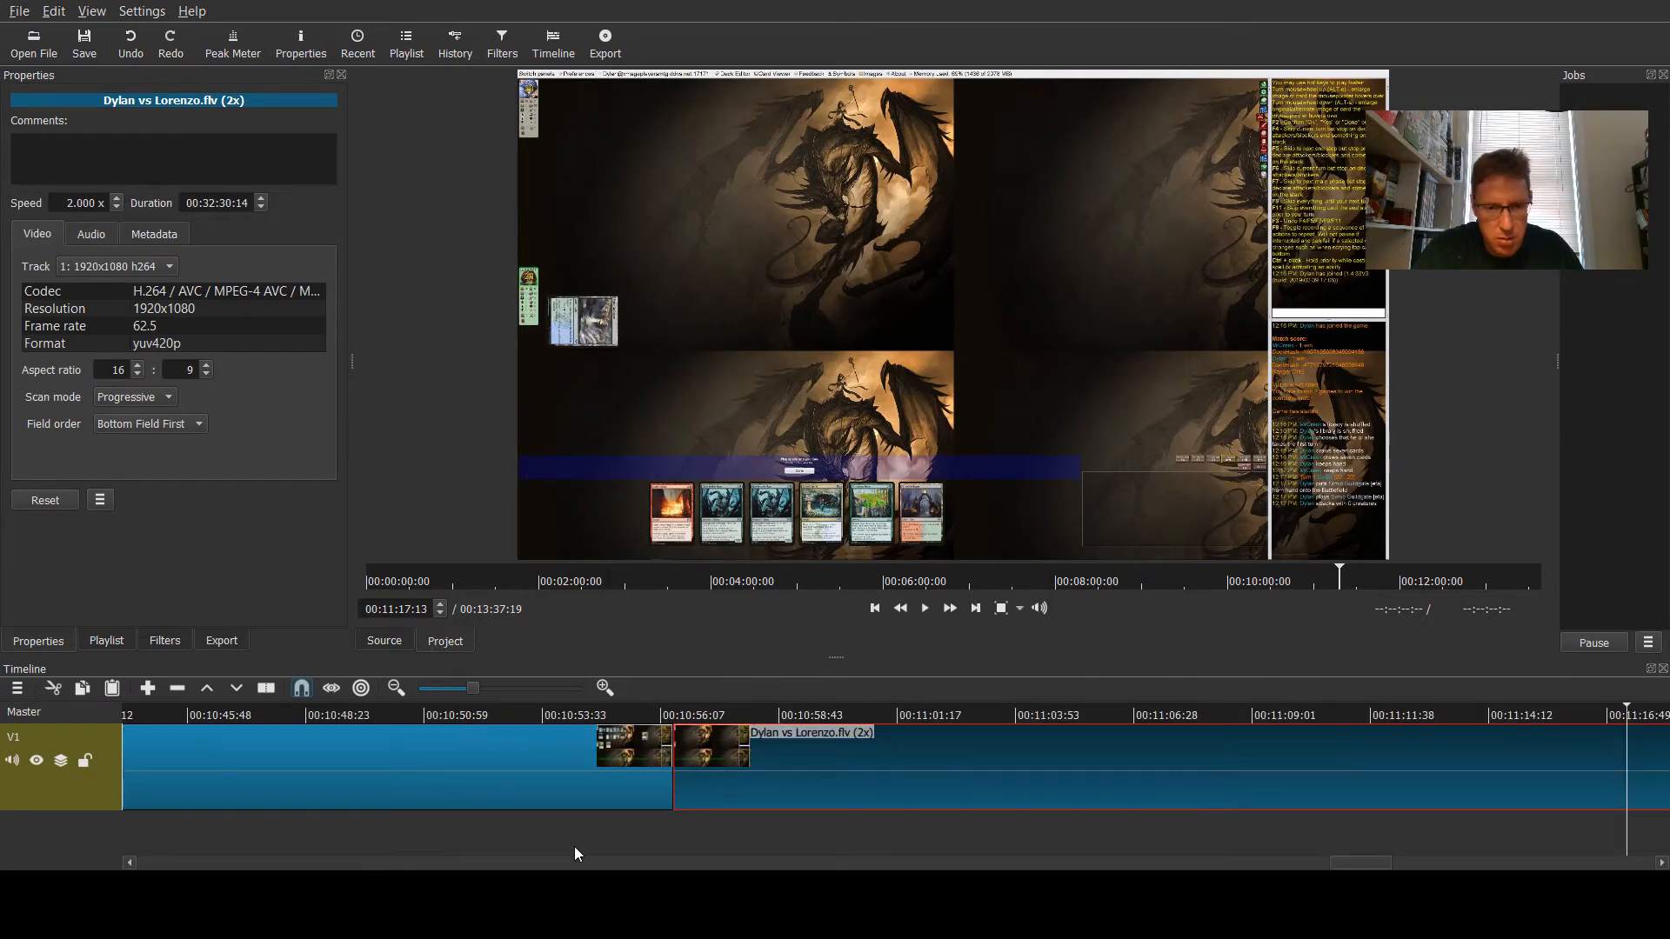
click(653, 715)
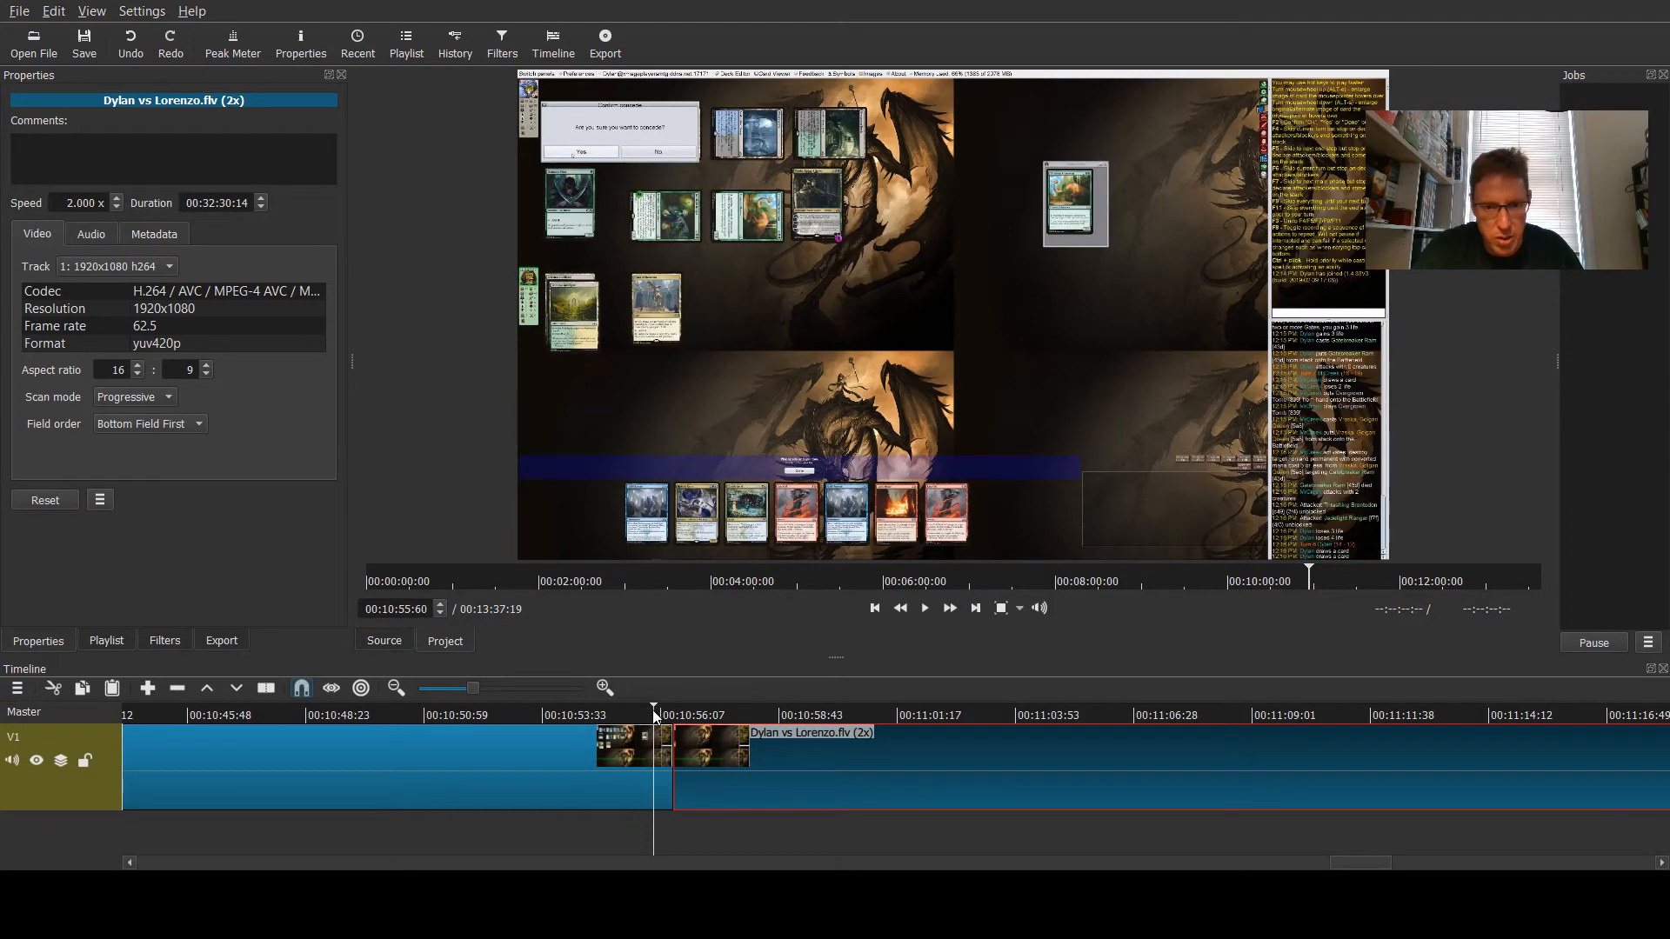
click(925, 608)
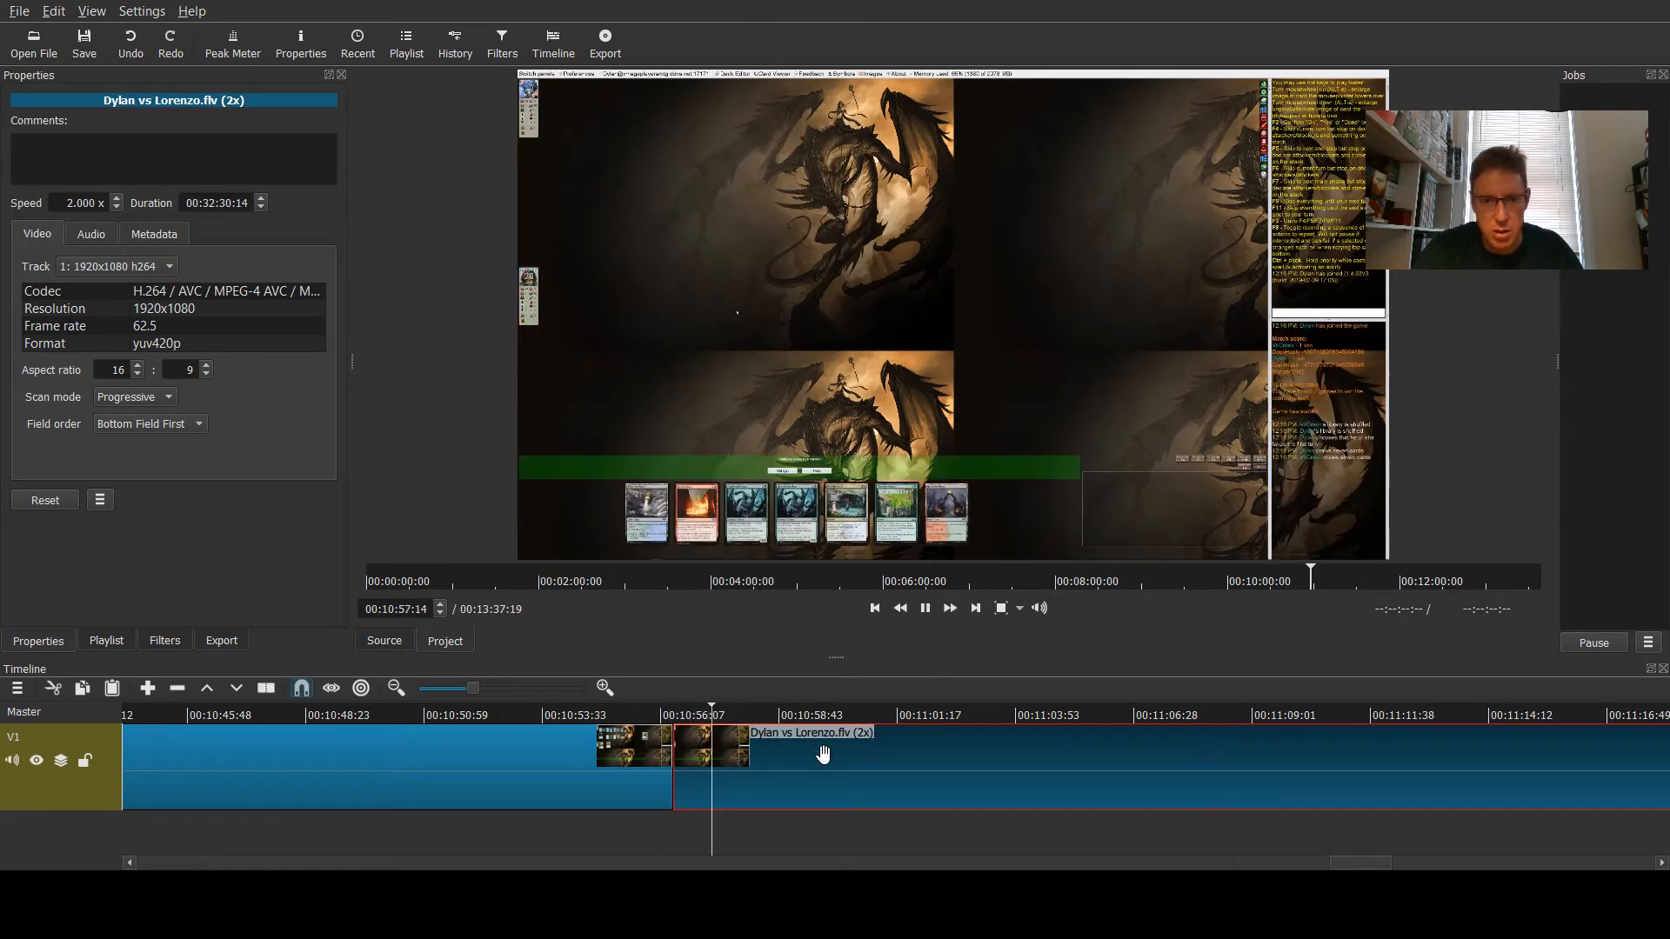
click(567, 713)
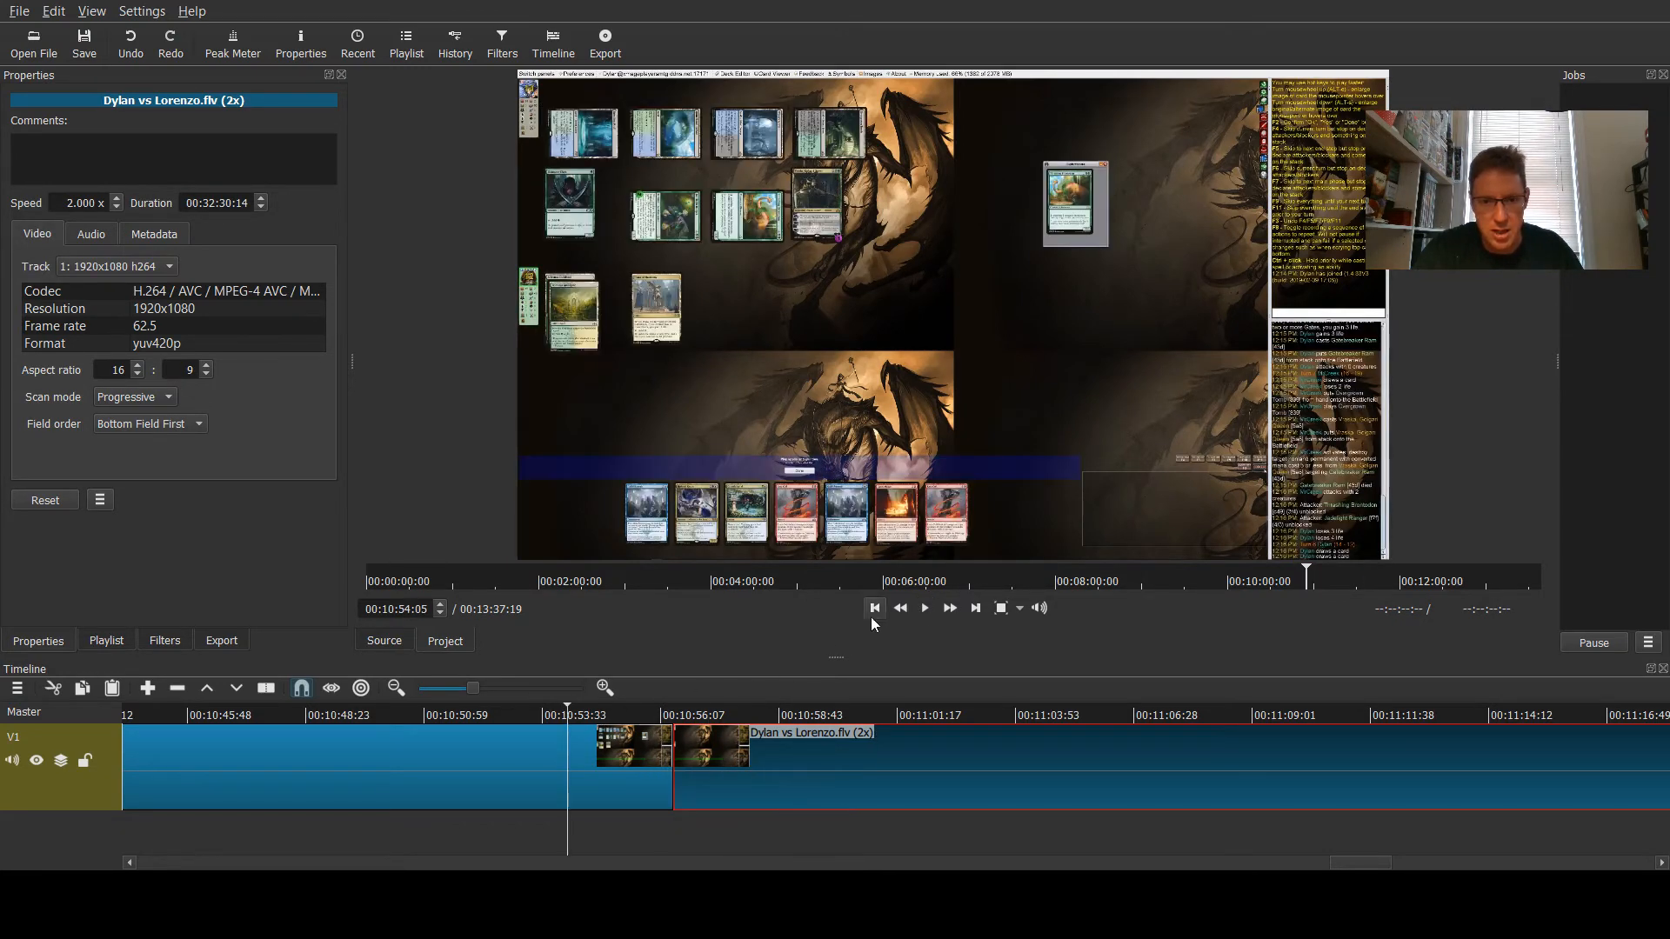
click(927, 608)
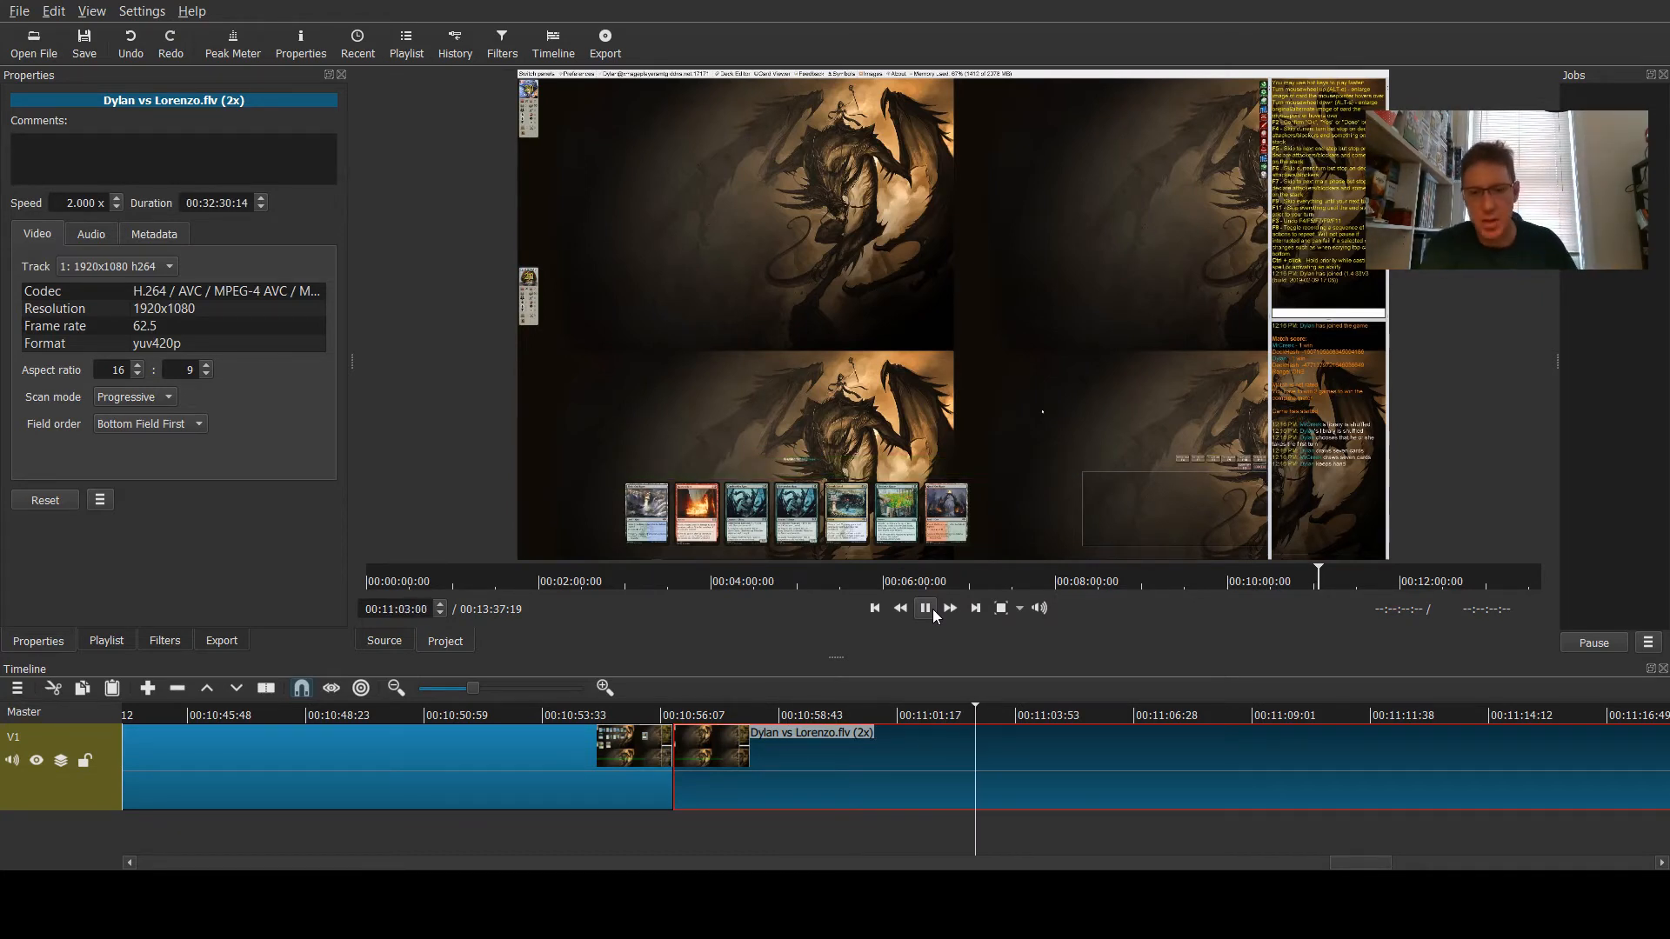
click(932, 609)
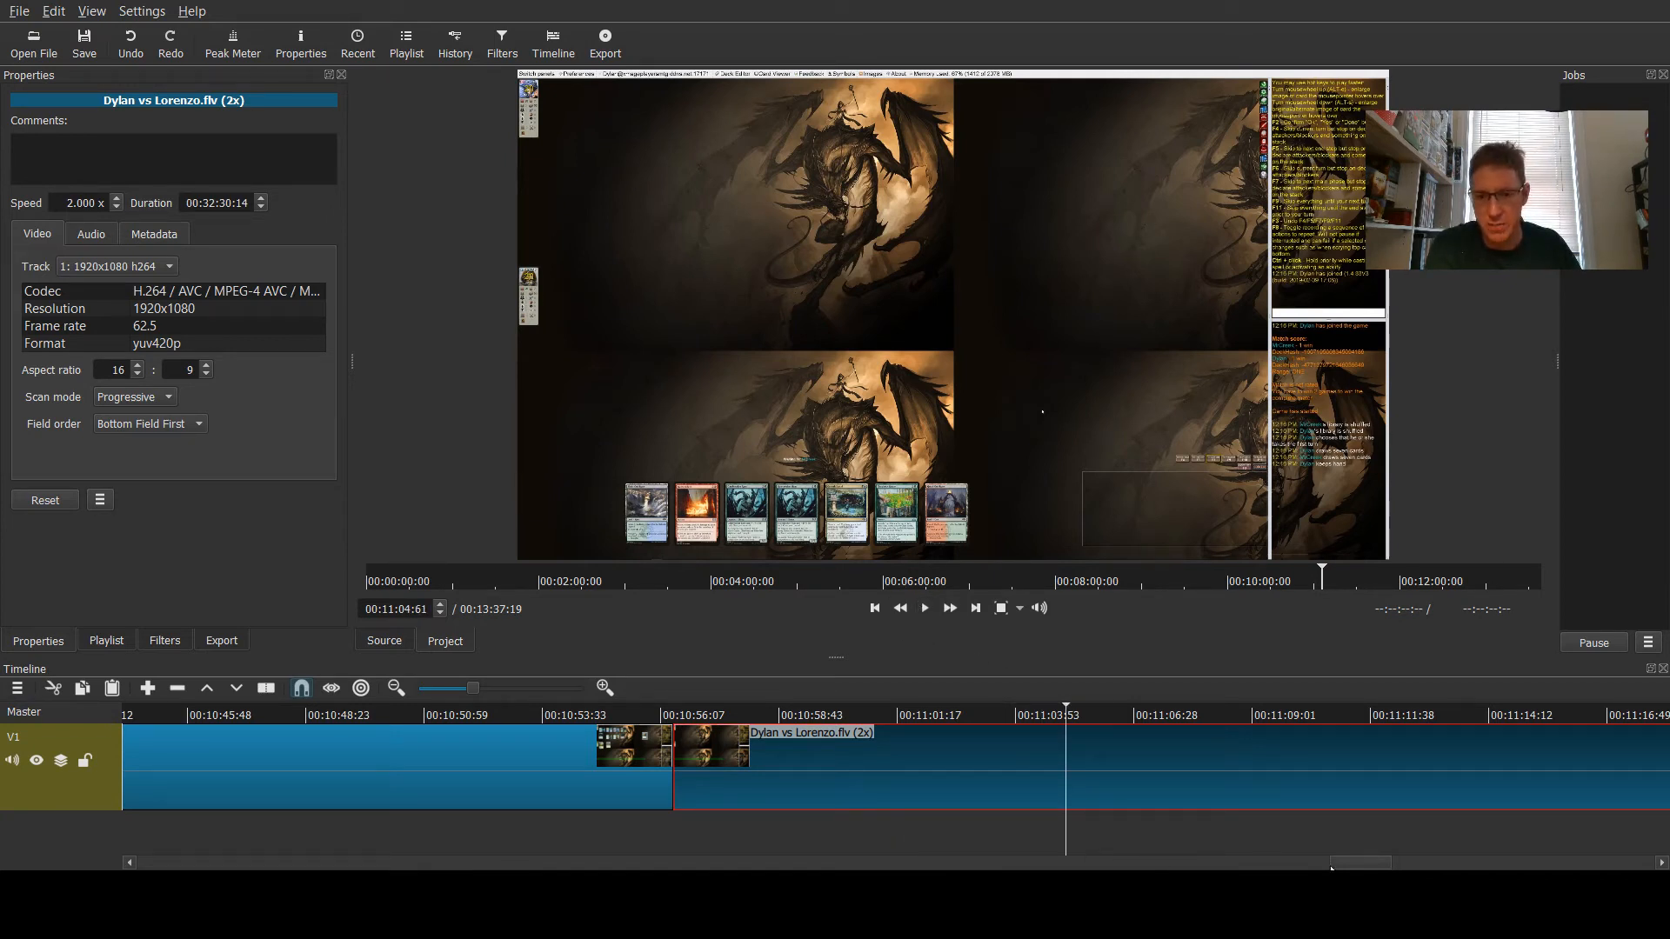
- Enlarge the timeline panel and add a new video track V2 above the existing footage
drag(1328, 860, 127, 851)
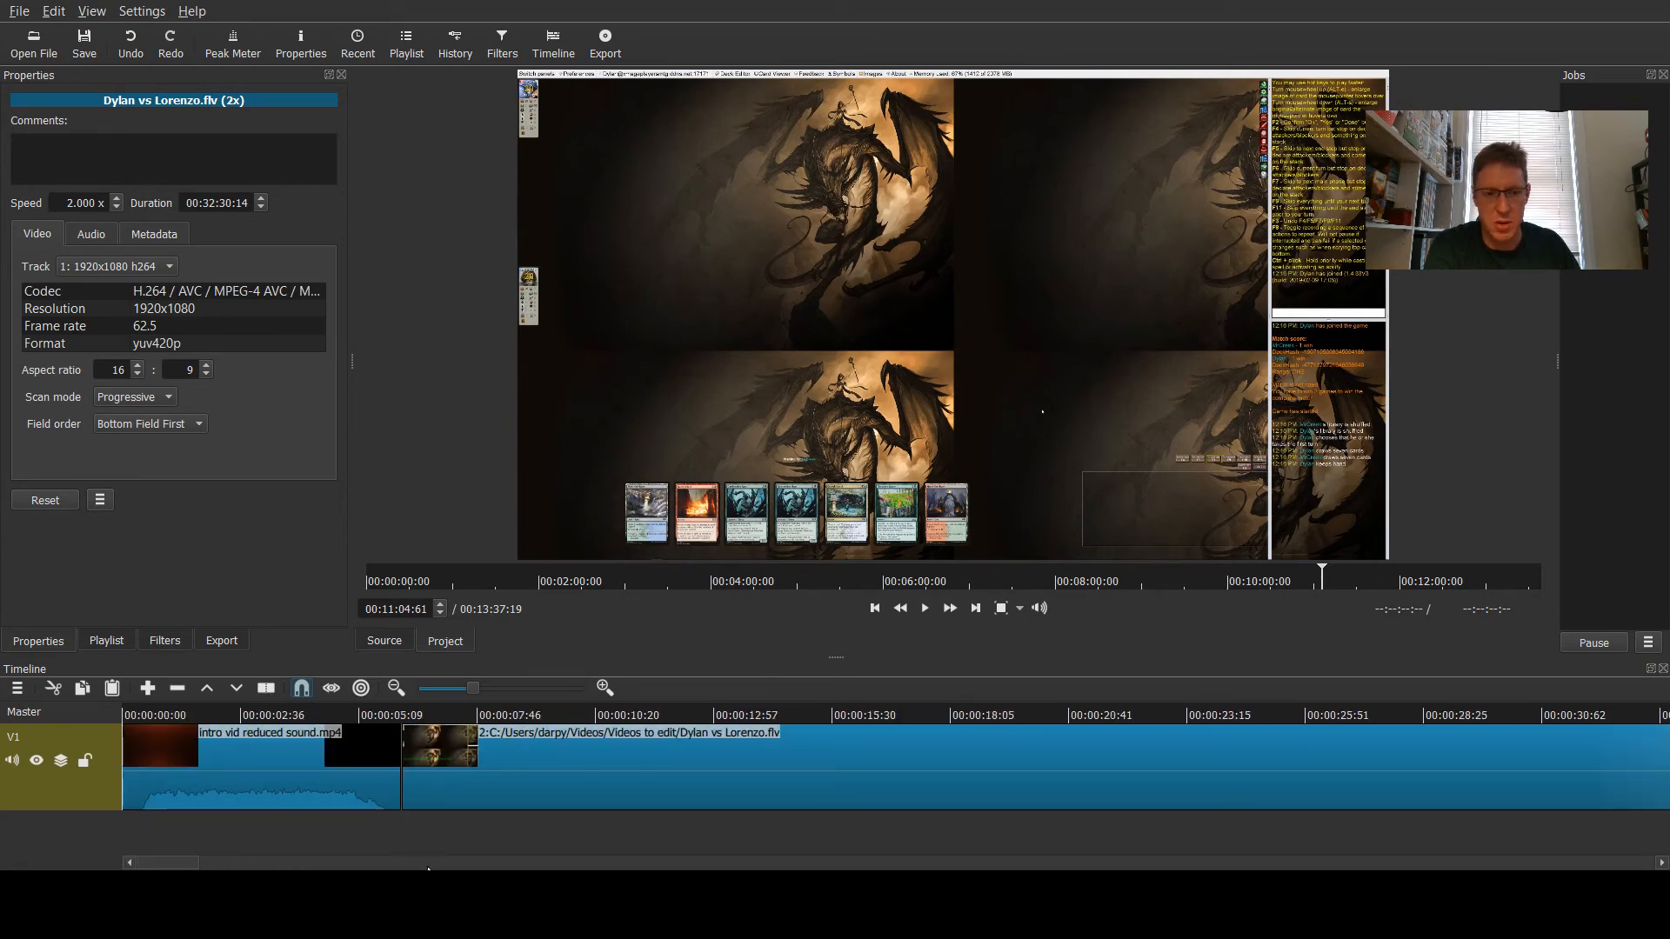
drag(837, 658, 853, 566)
drag(1303, 861, 146, 857)
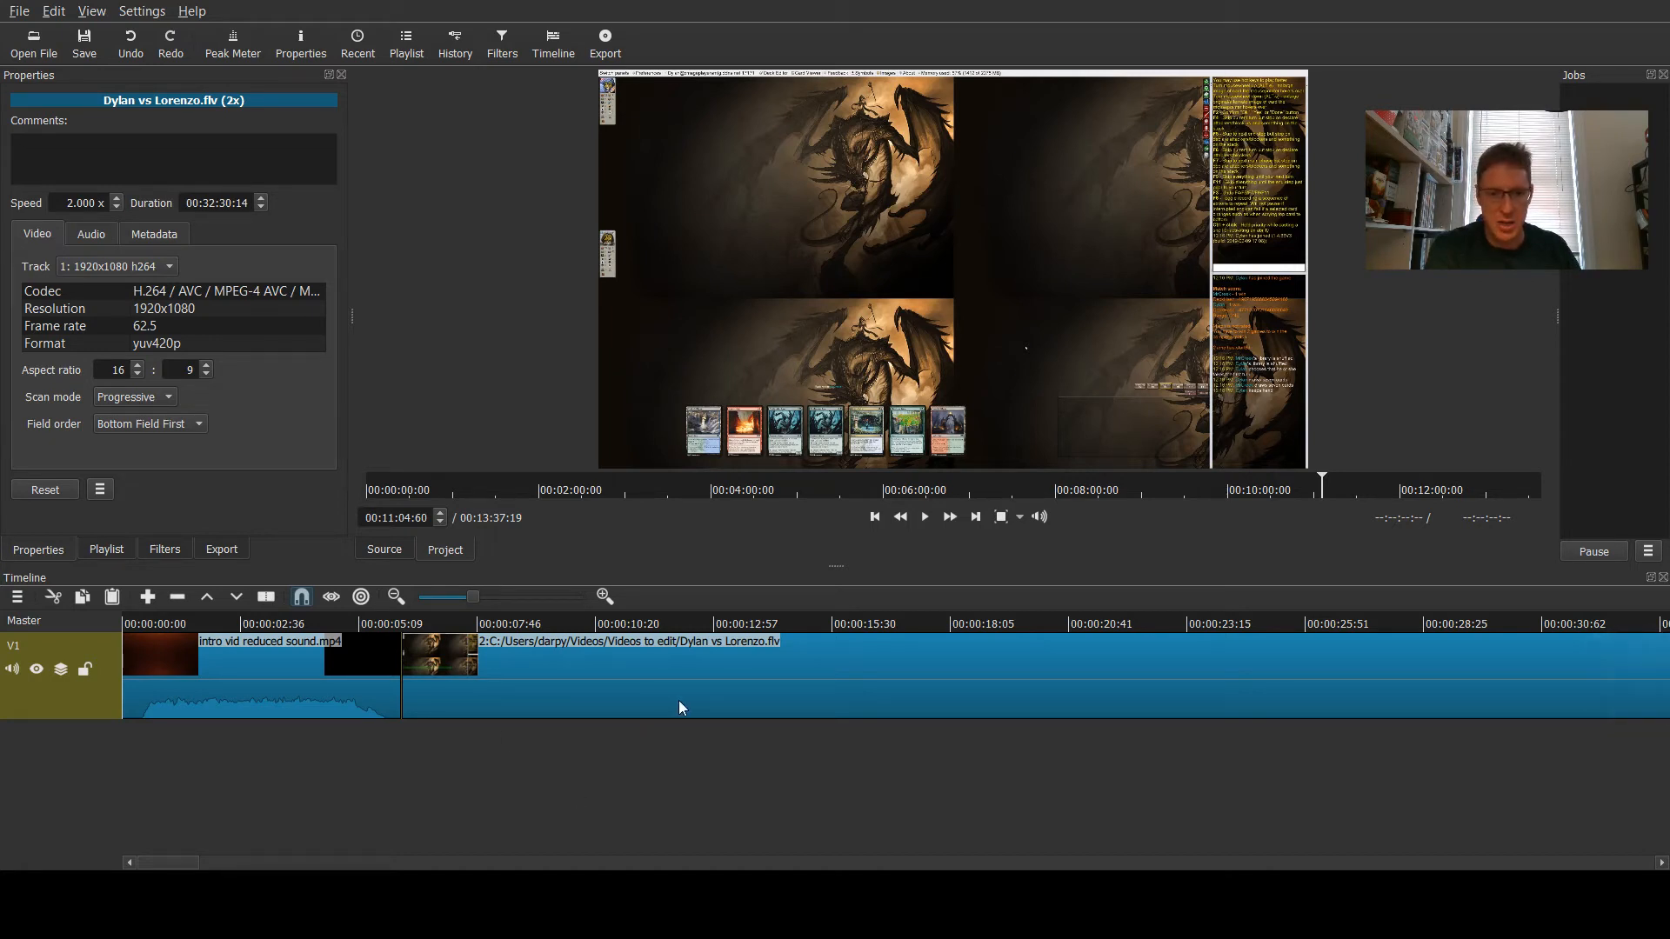
key(ctrl+i)
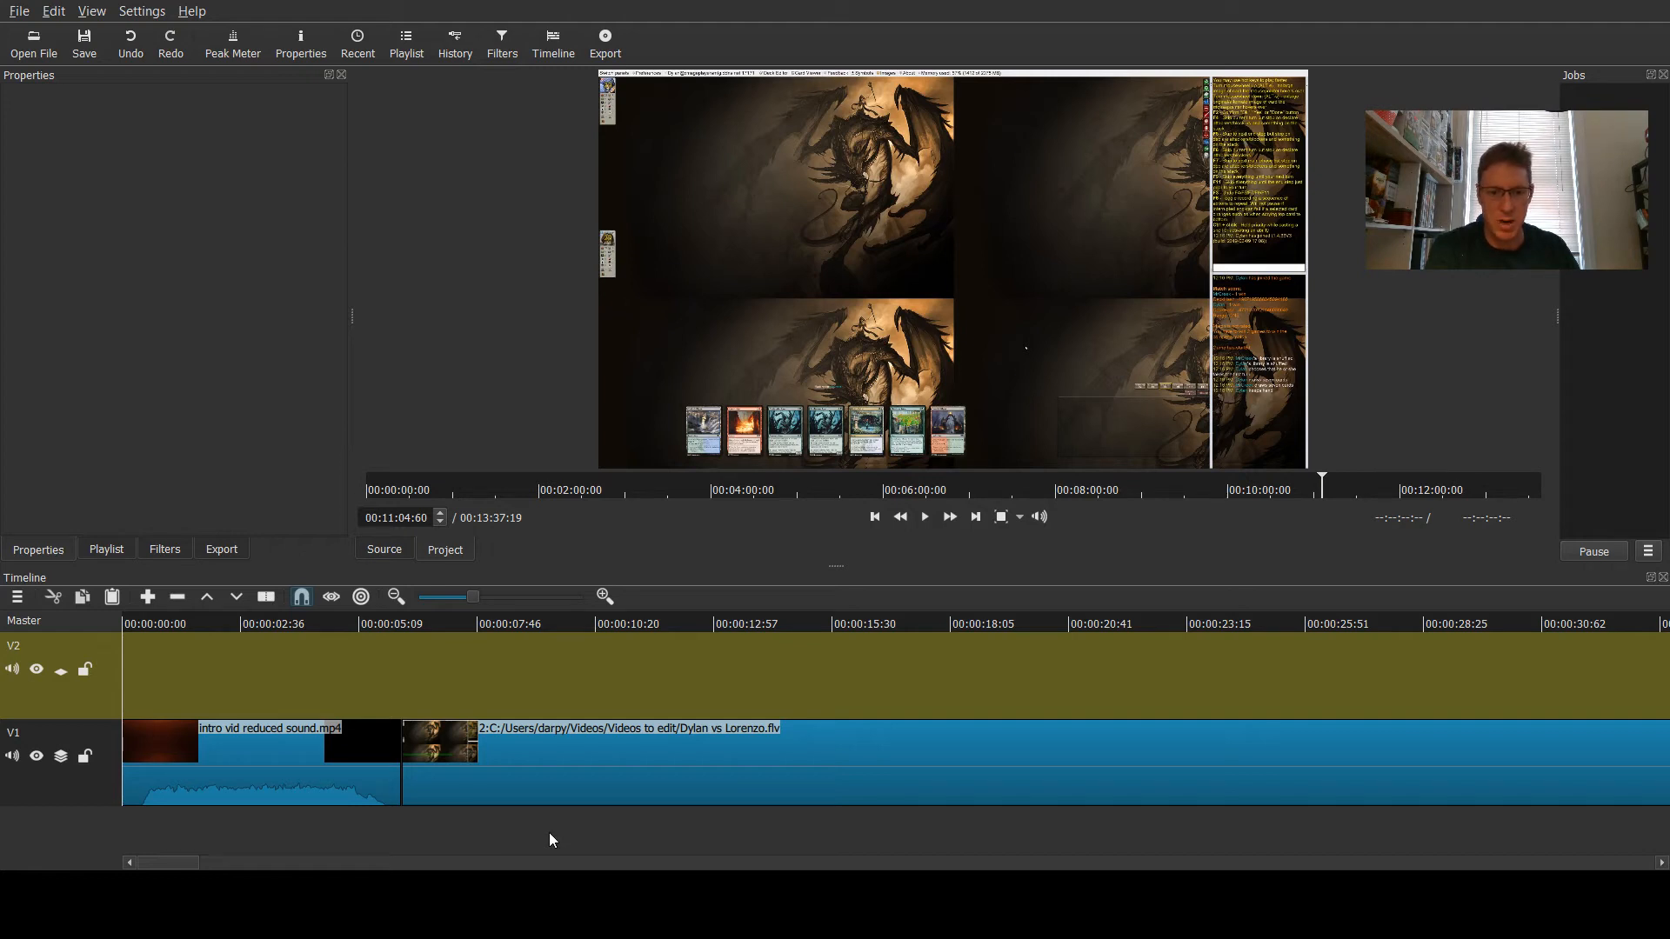
key(ctrl+u)
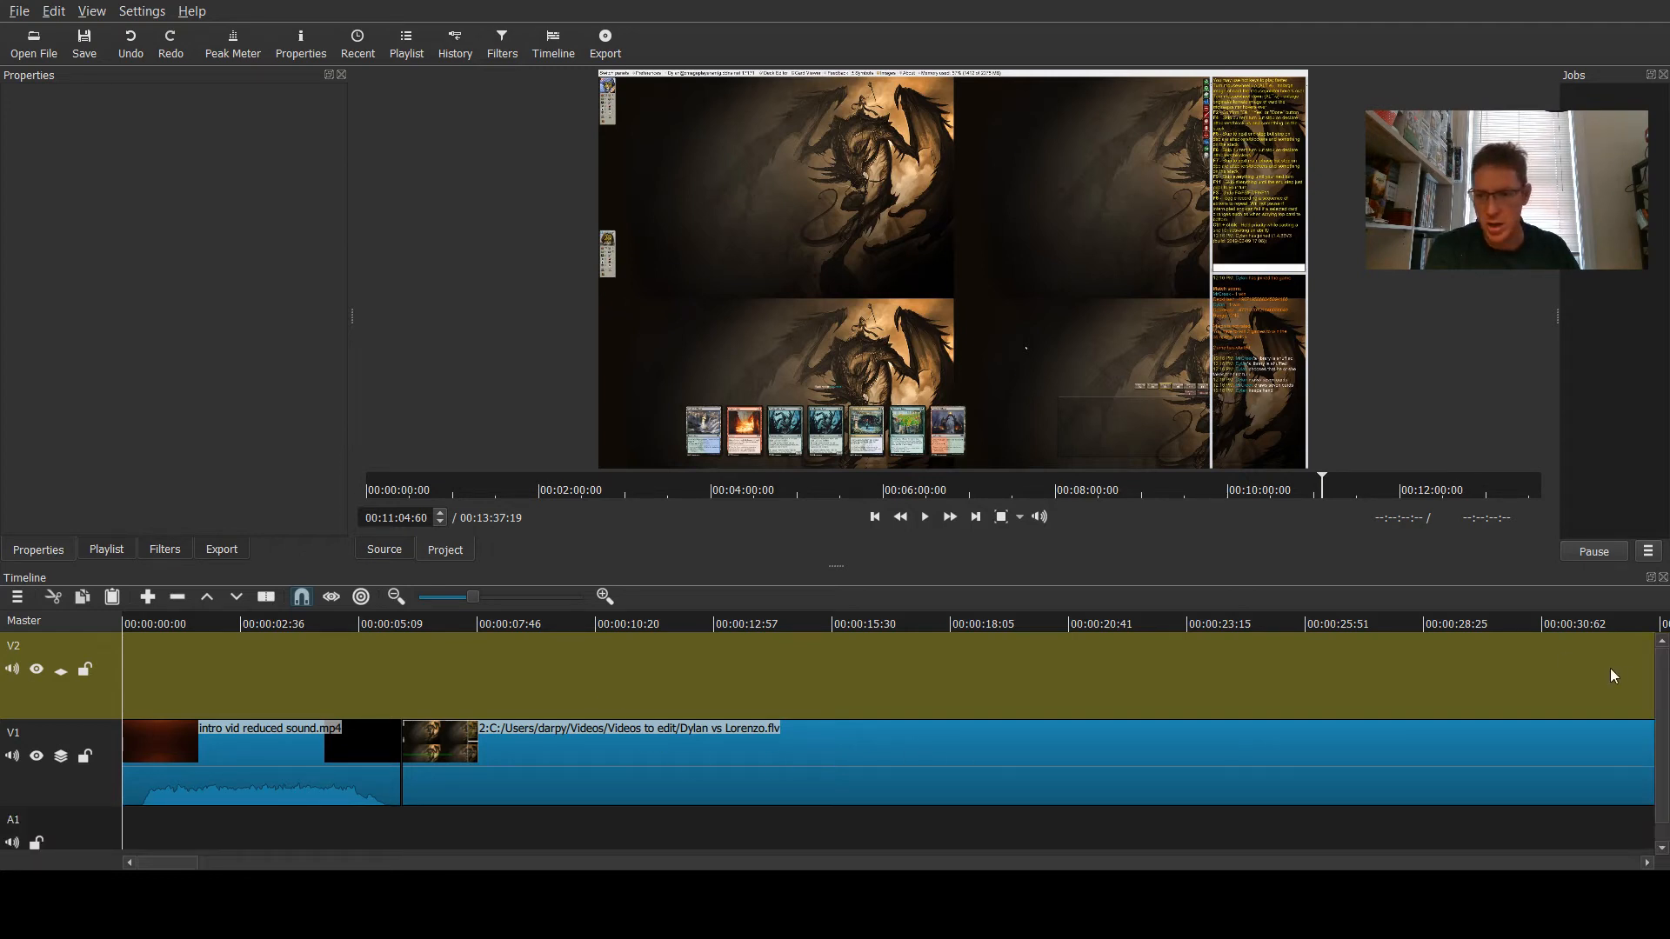
scroll(1662, 683, down, 2)
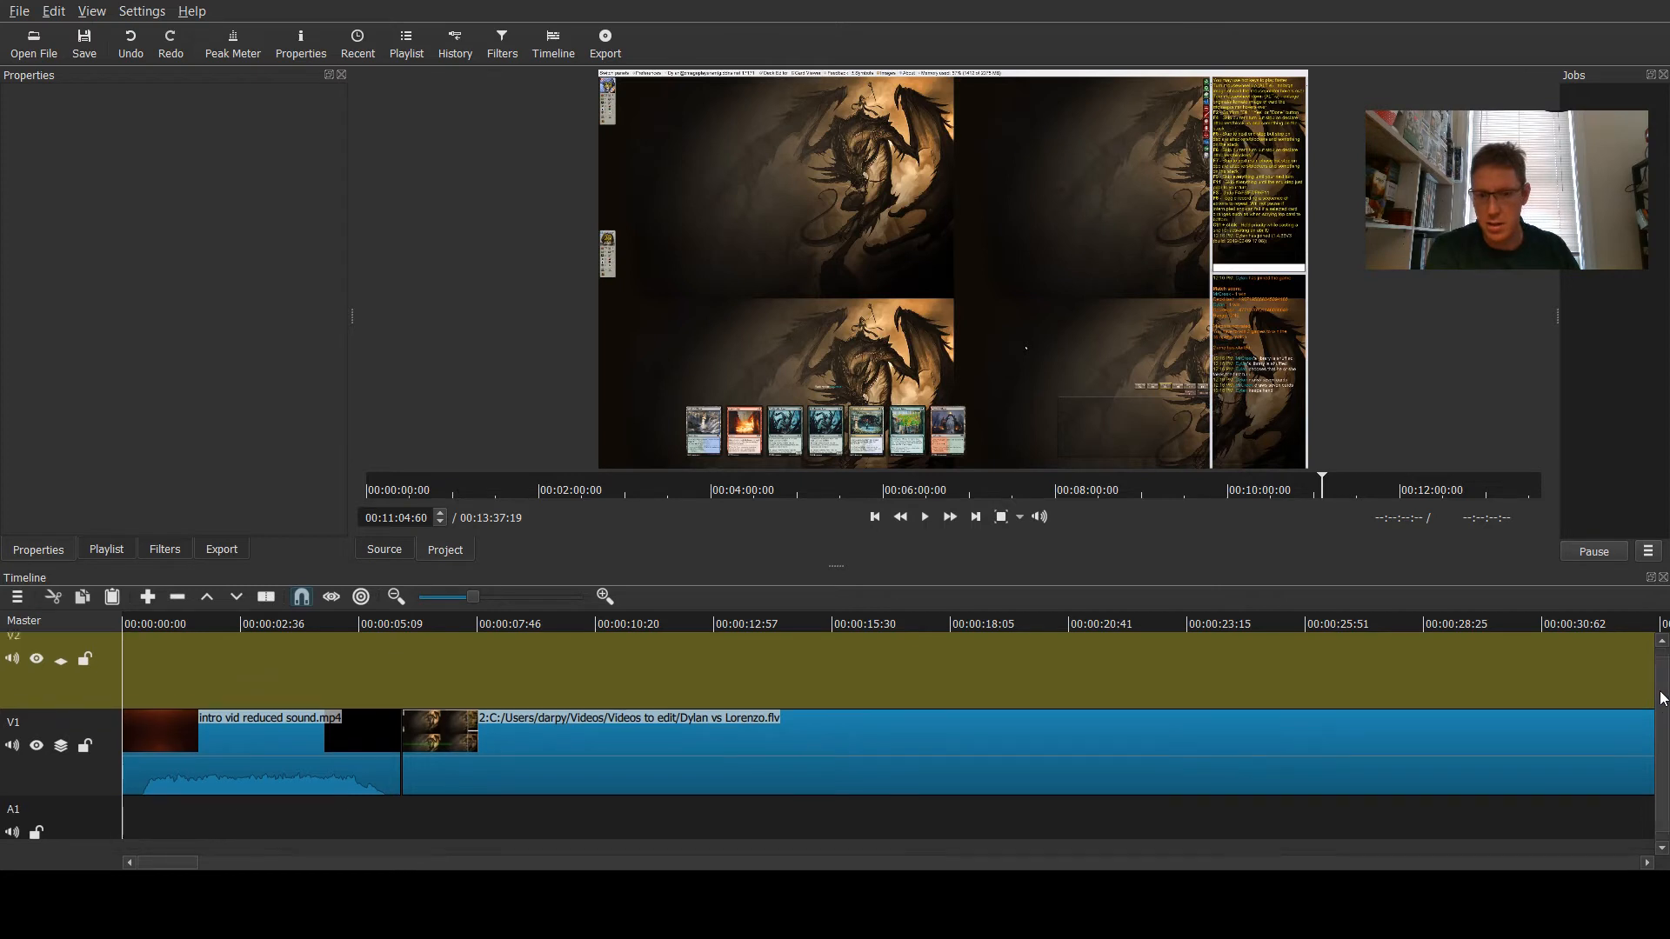
double_click(59, 811)
click(79, 818)
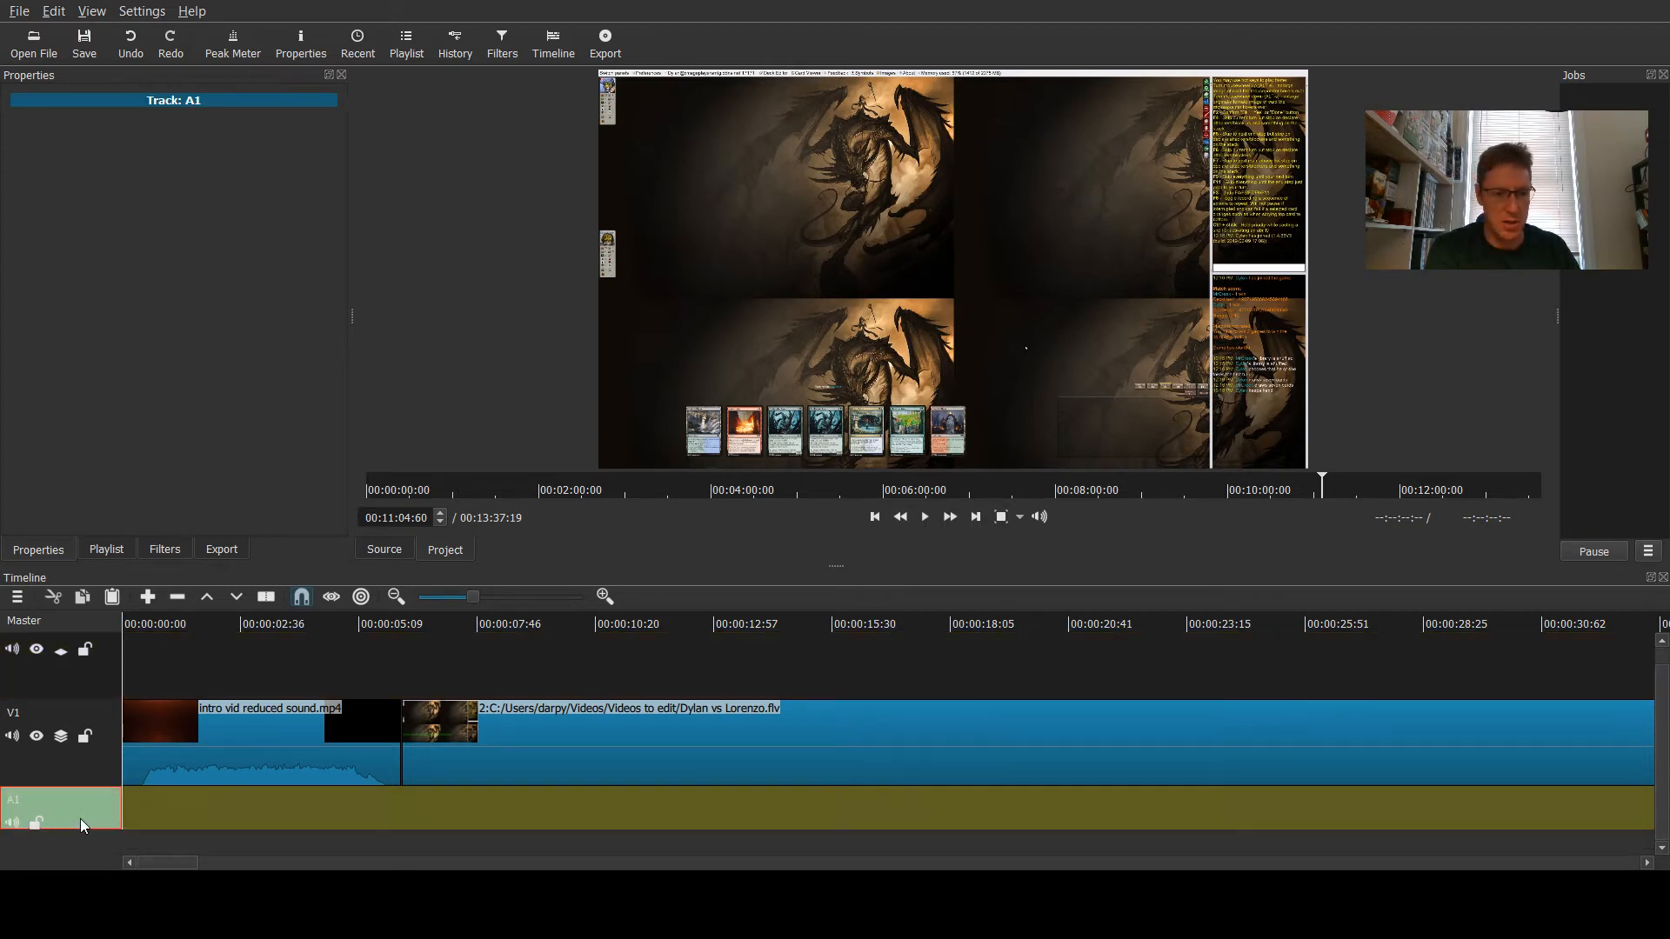
key(ctrl+alt+u)
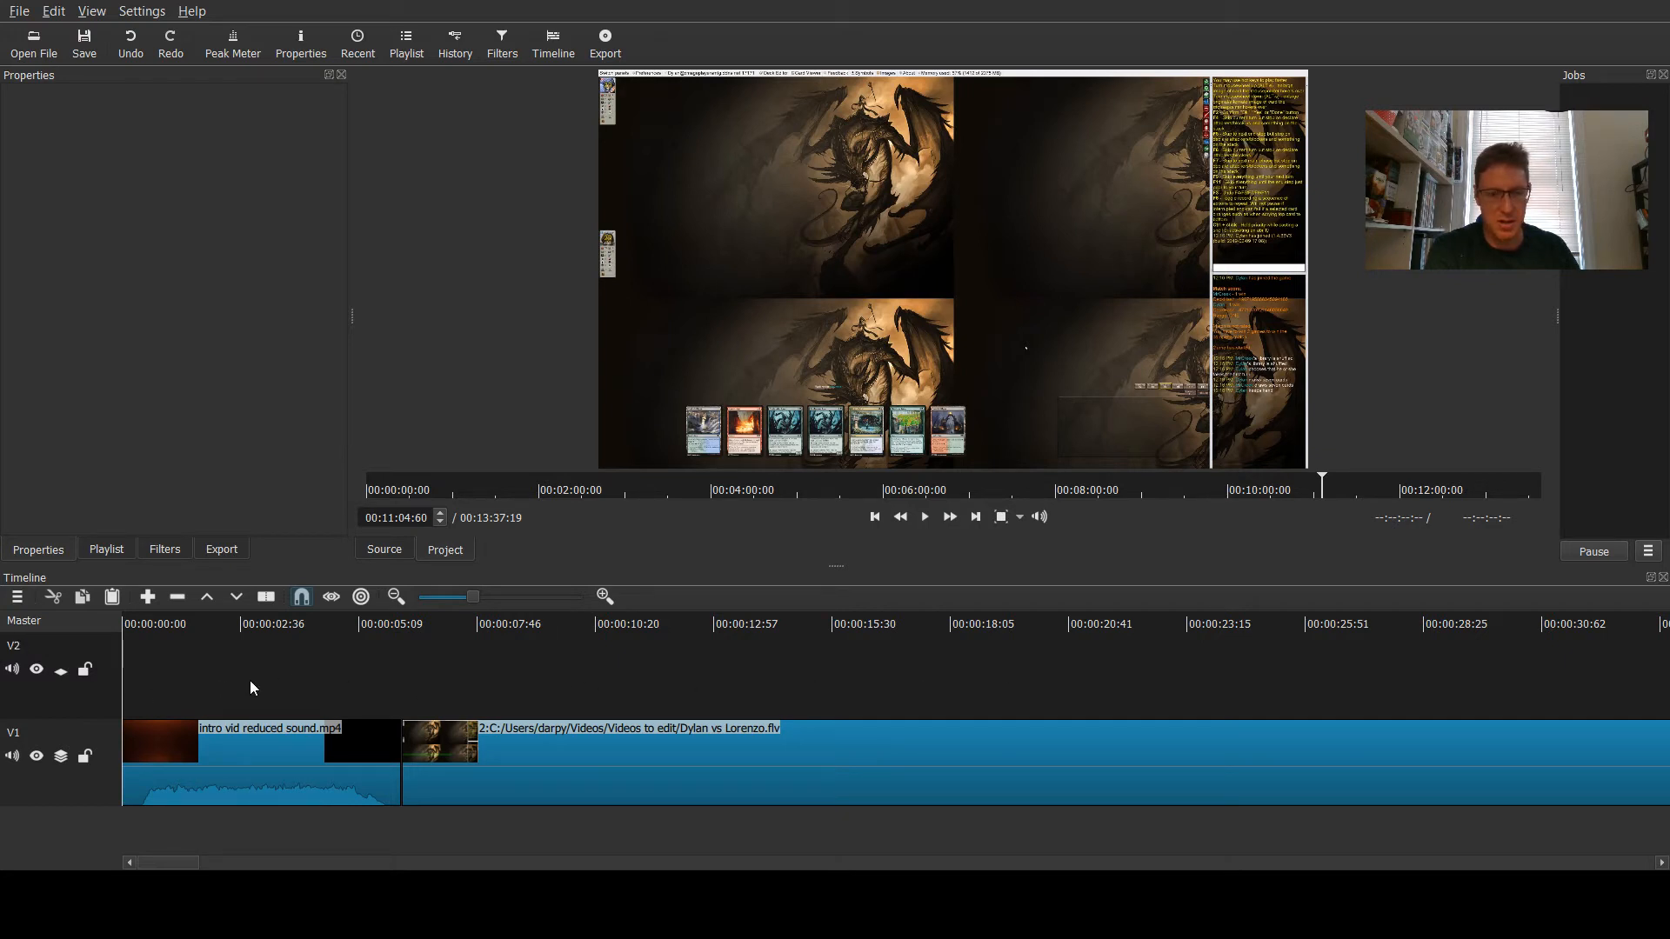
- Select the new V2 track to show its track properties
click(138, 677)
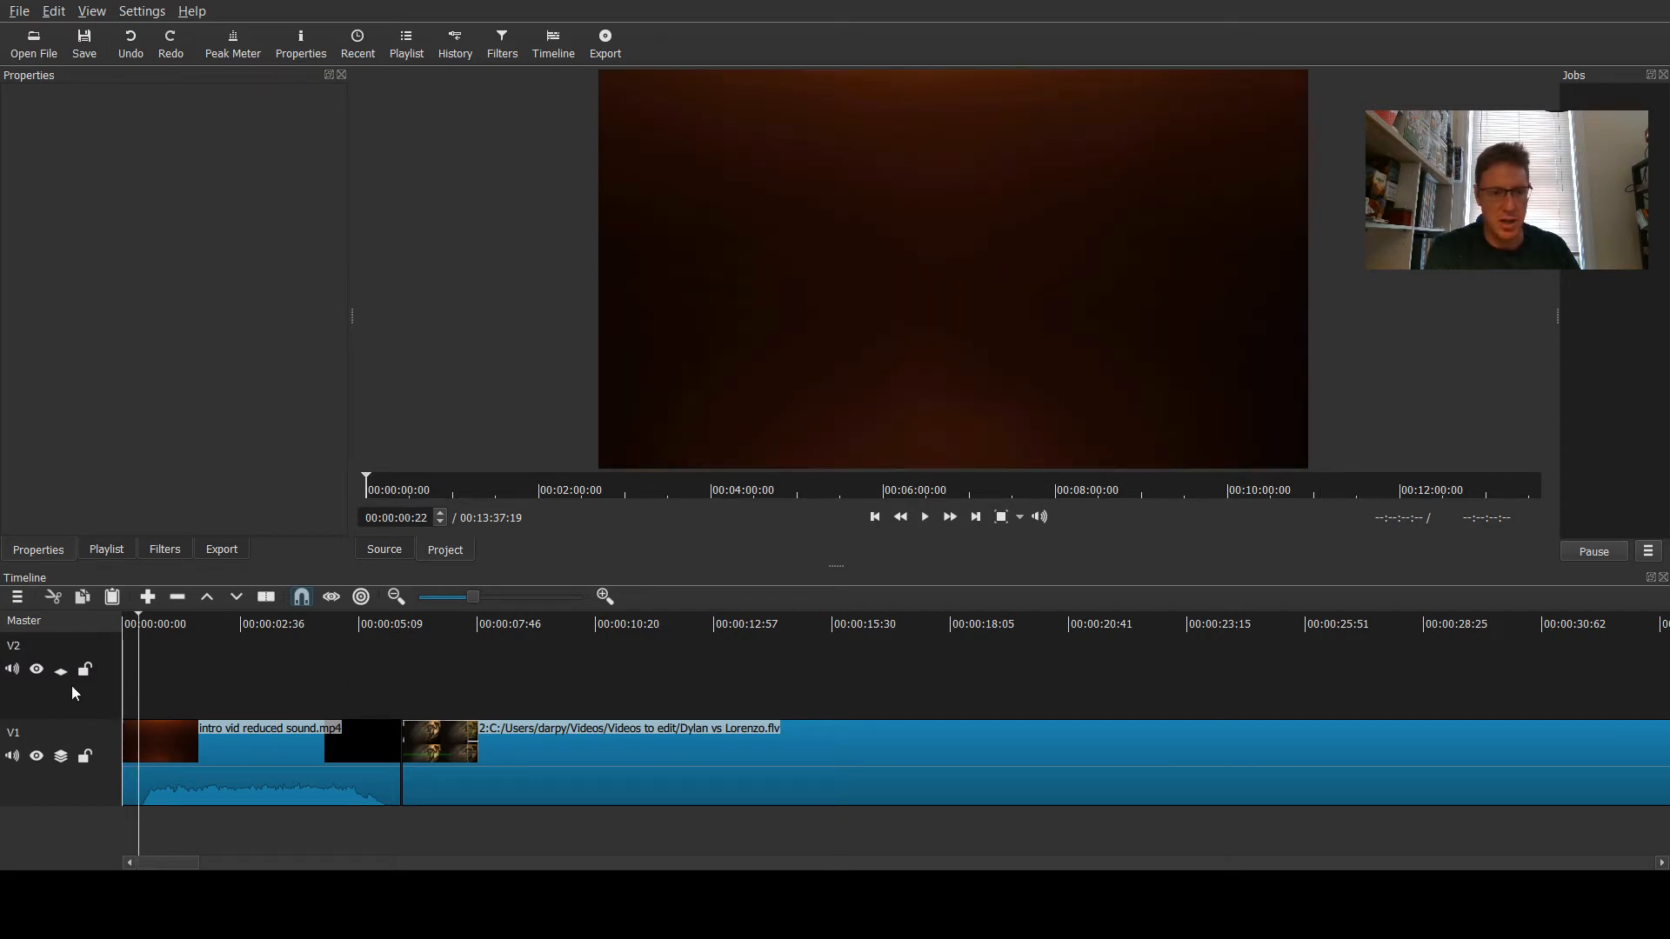
click(72, 687)
click(190, 686)
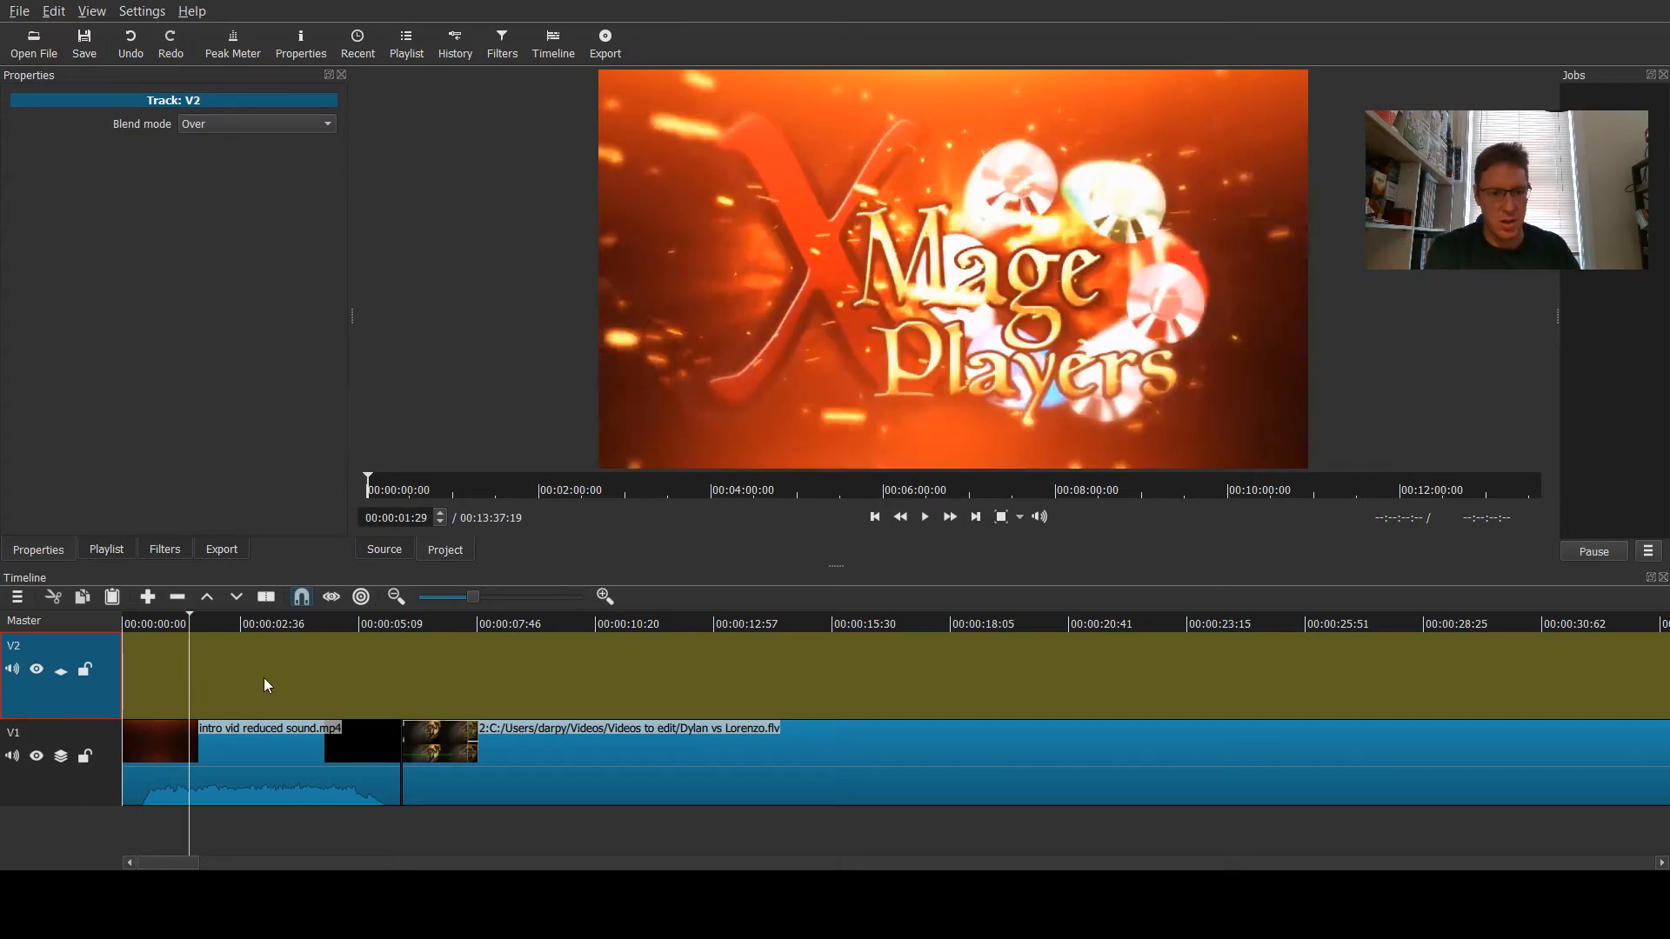
- Examine the timeline by moving the playhead and selecting the clips and tracks
click(530, 625)
click(744, 622)
click(638, 666)
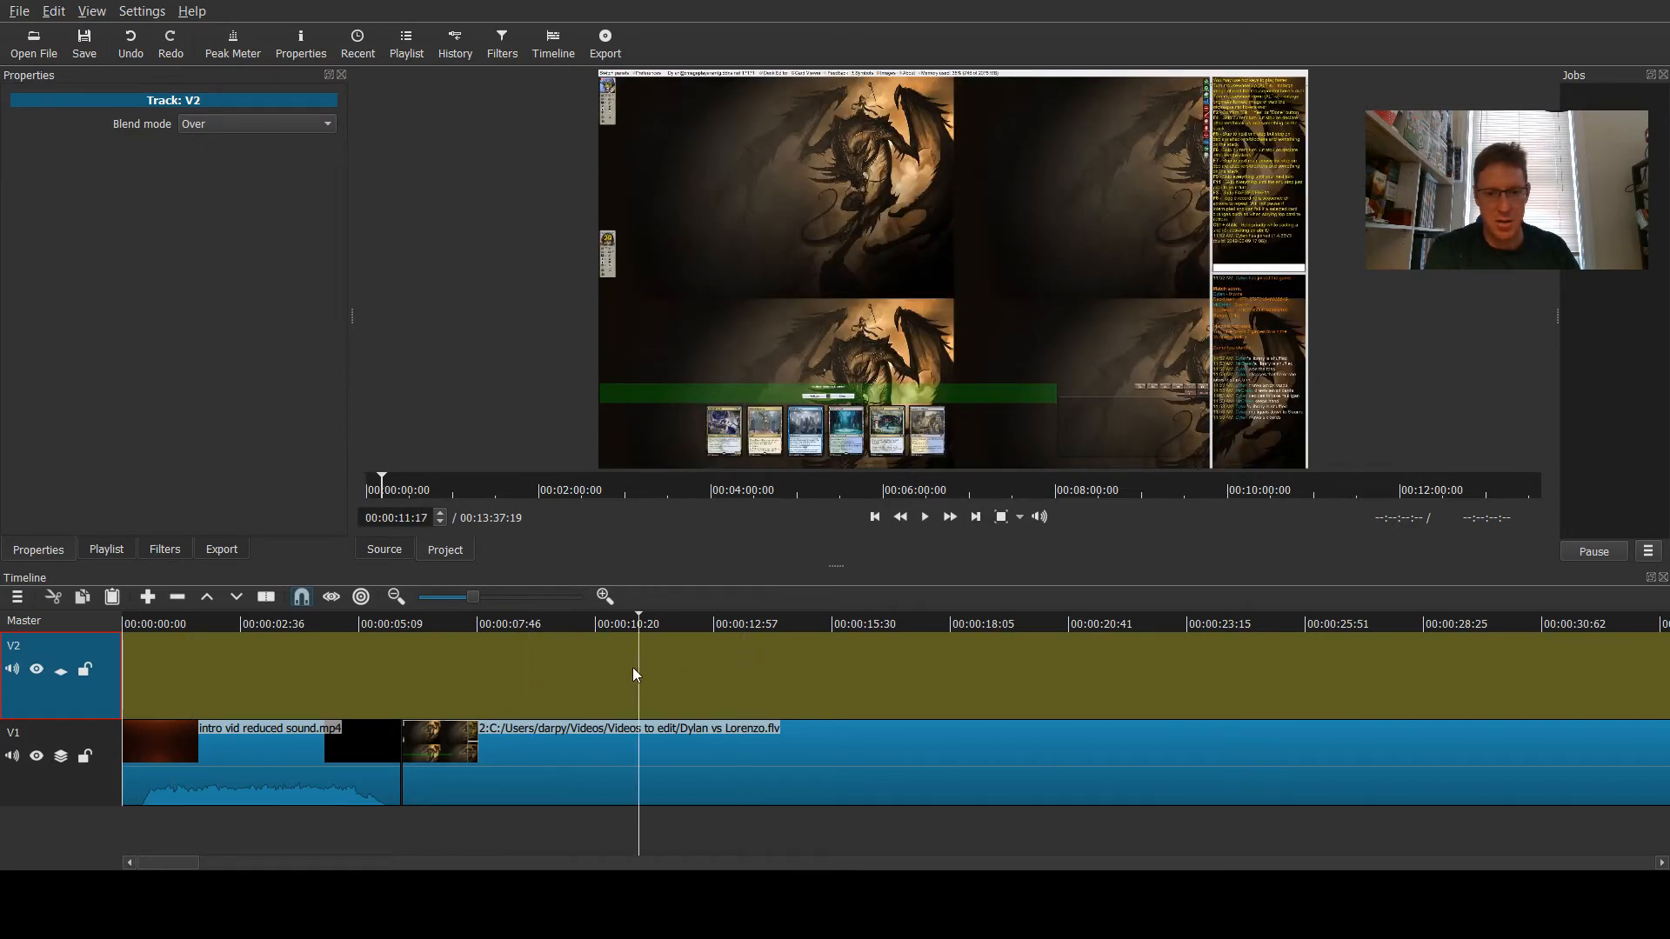
click(487, 666)
click(736, 665)
click(293, 778)
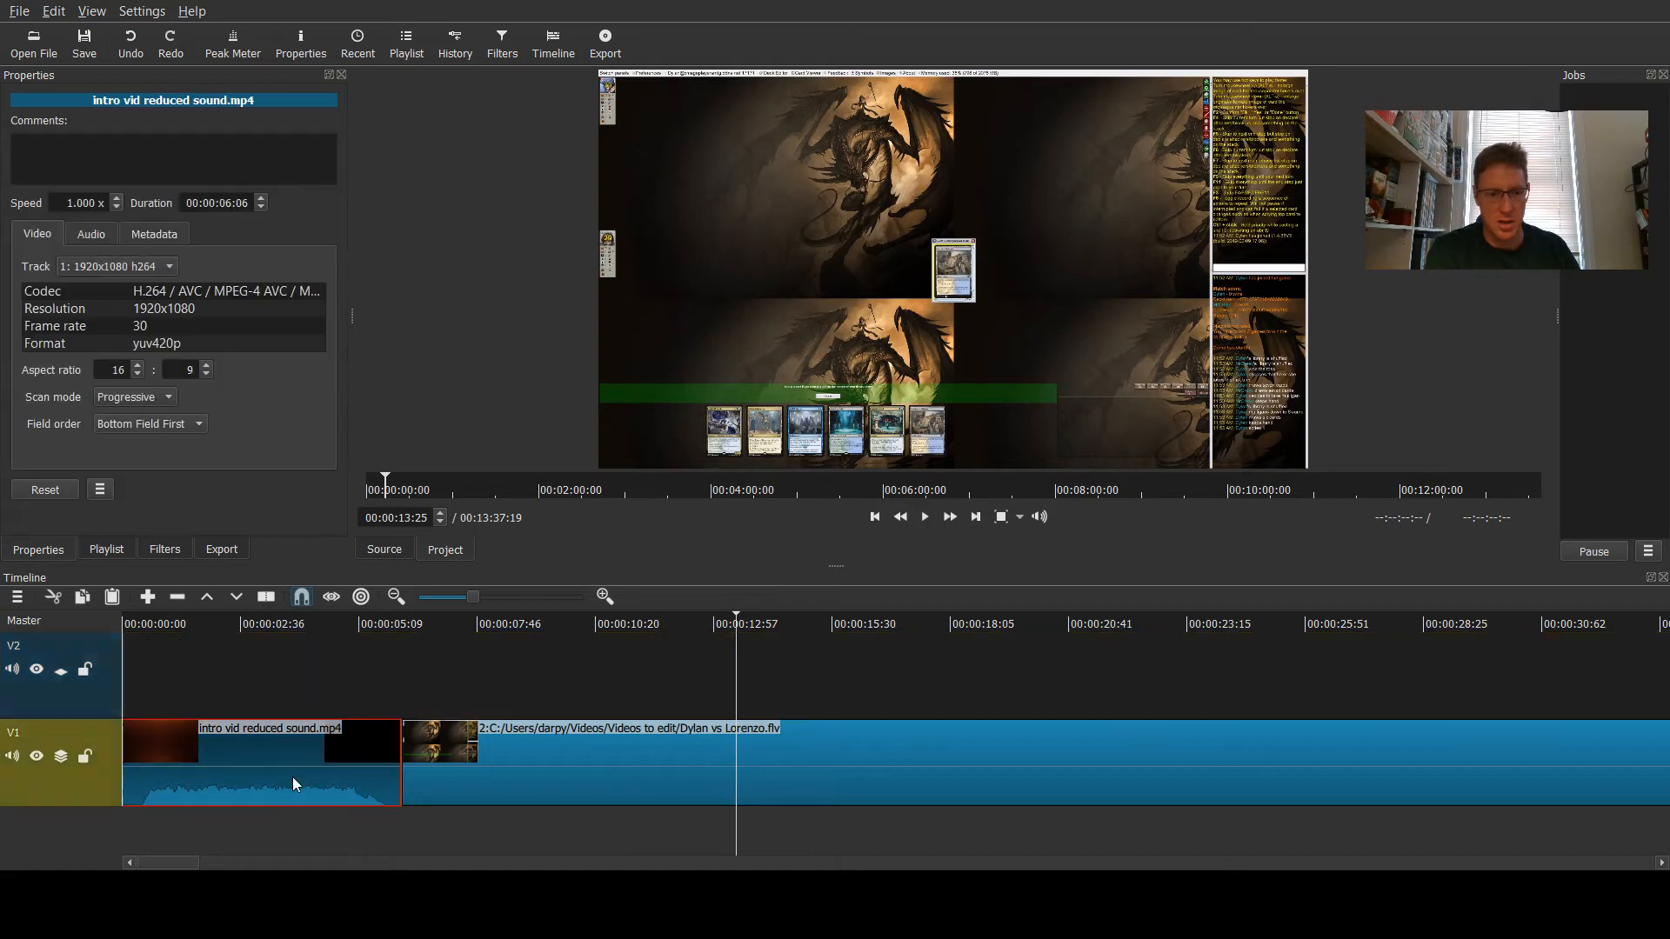
click(626, 779)
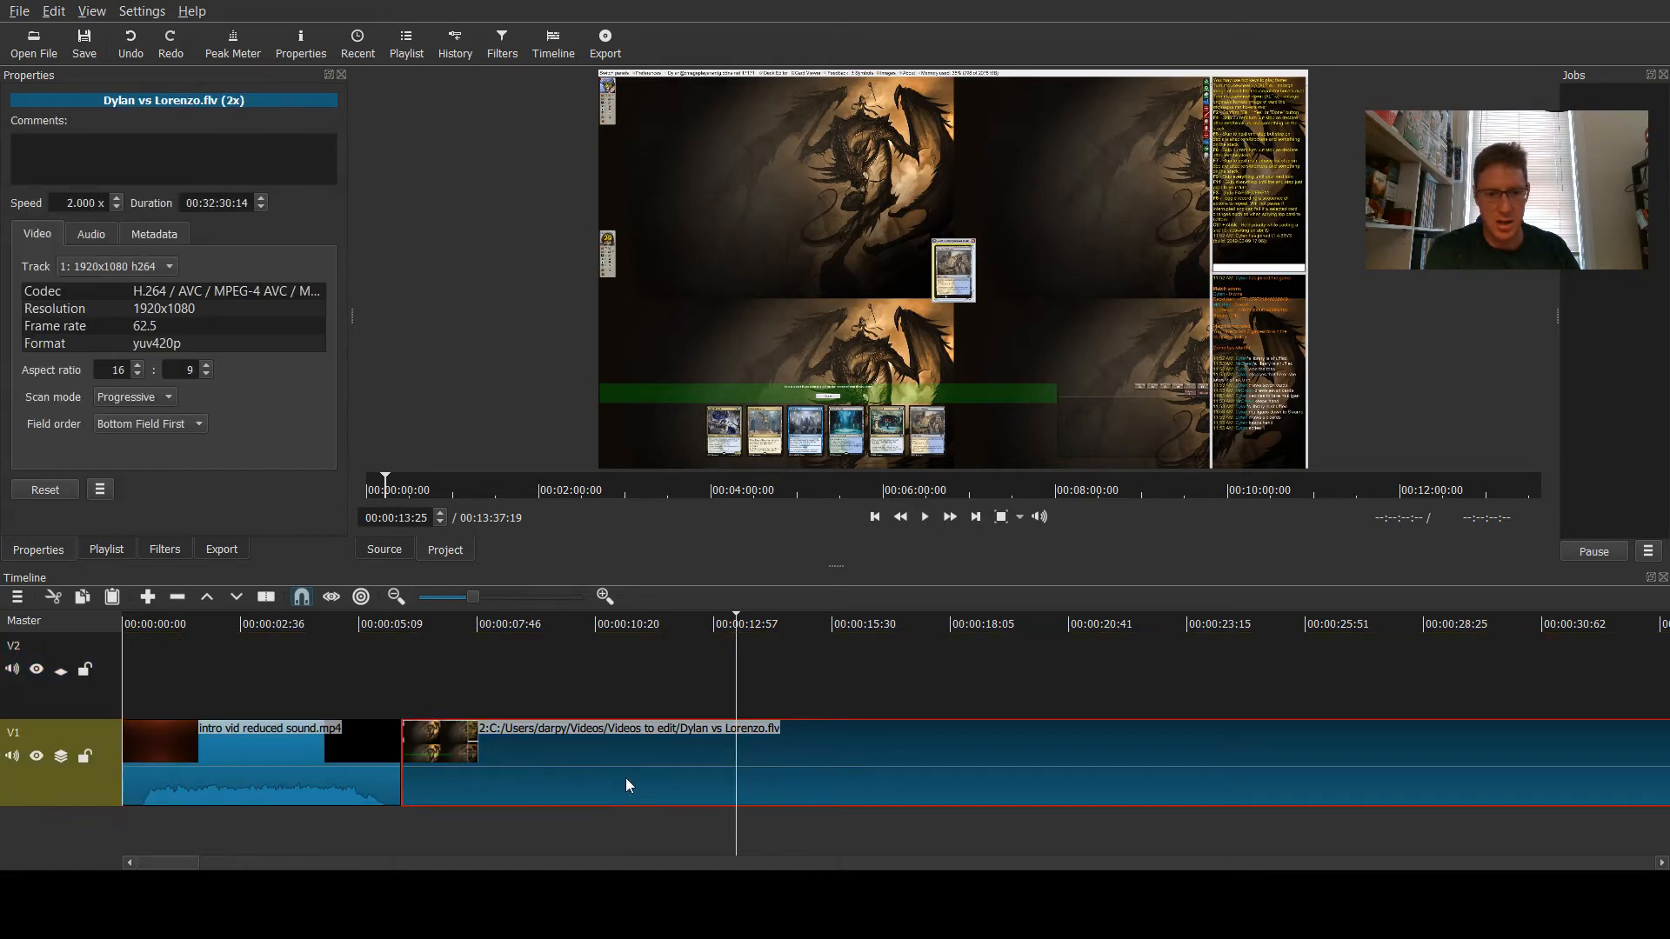
click(246, 765)
click(473, 775)
click(483, 670)
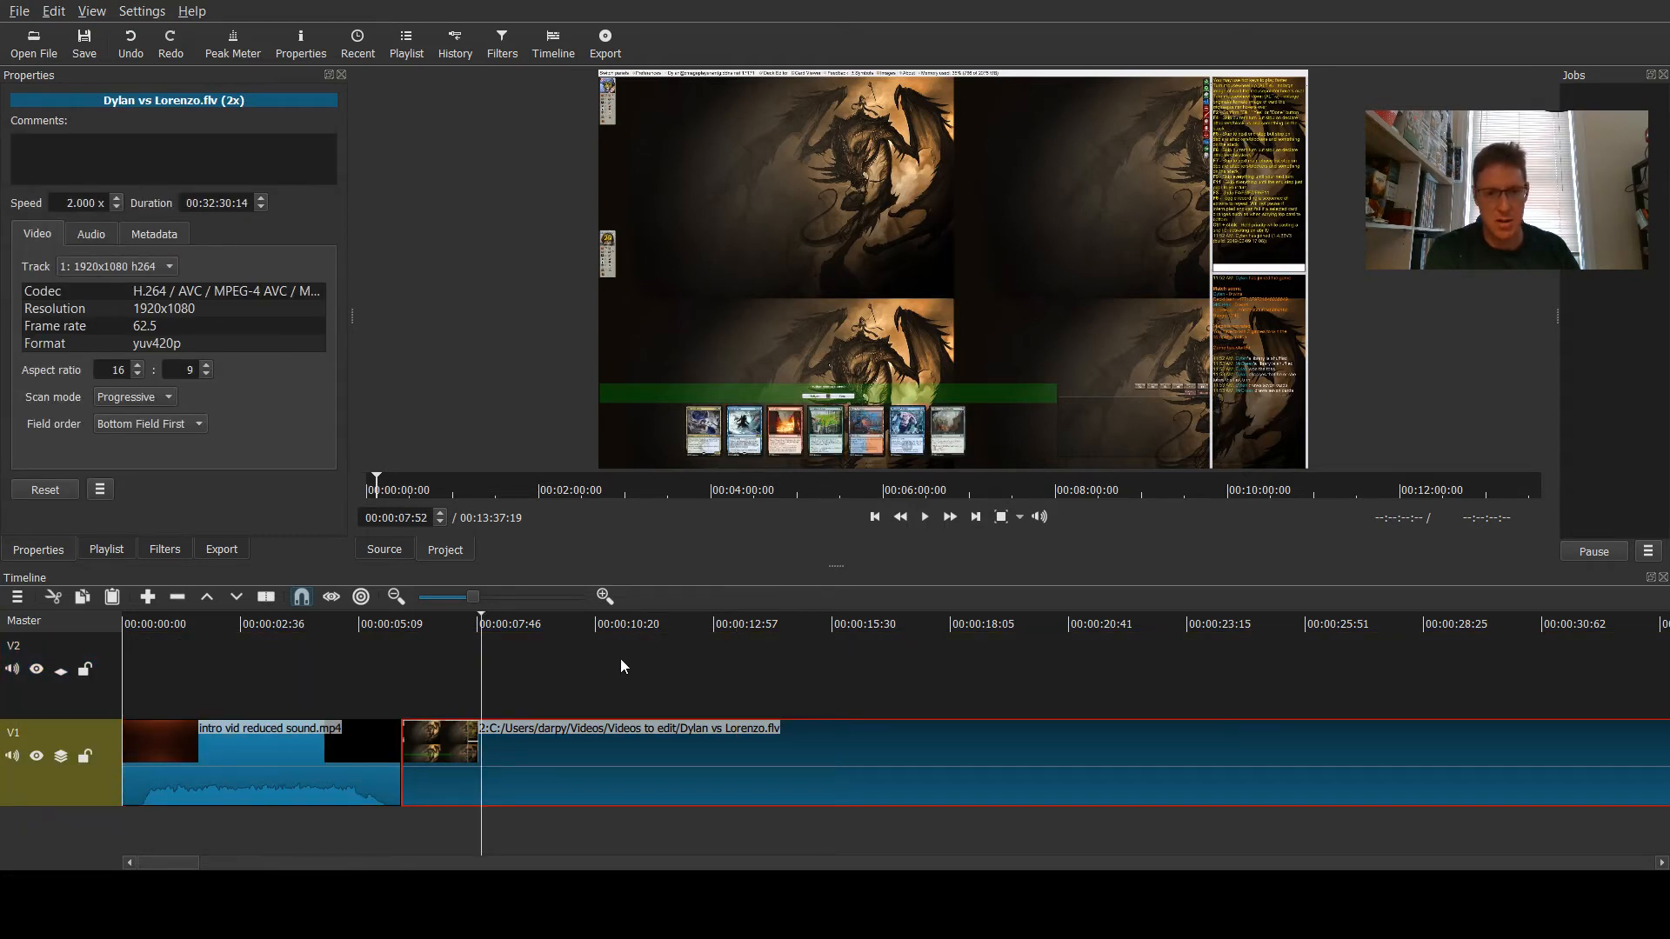
click(661, 652)
click(739, 622)
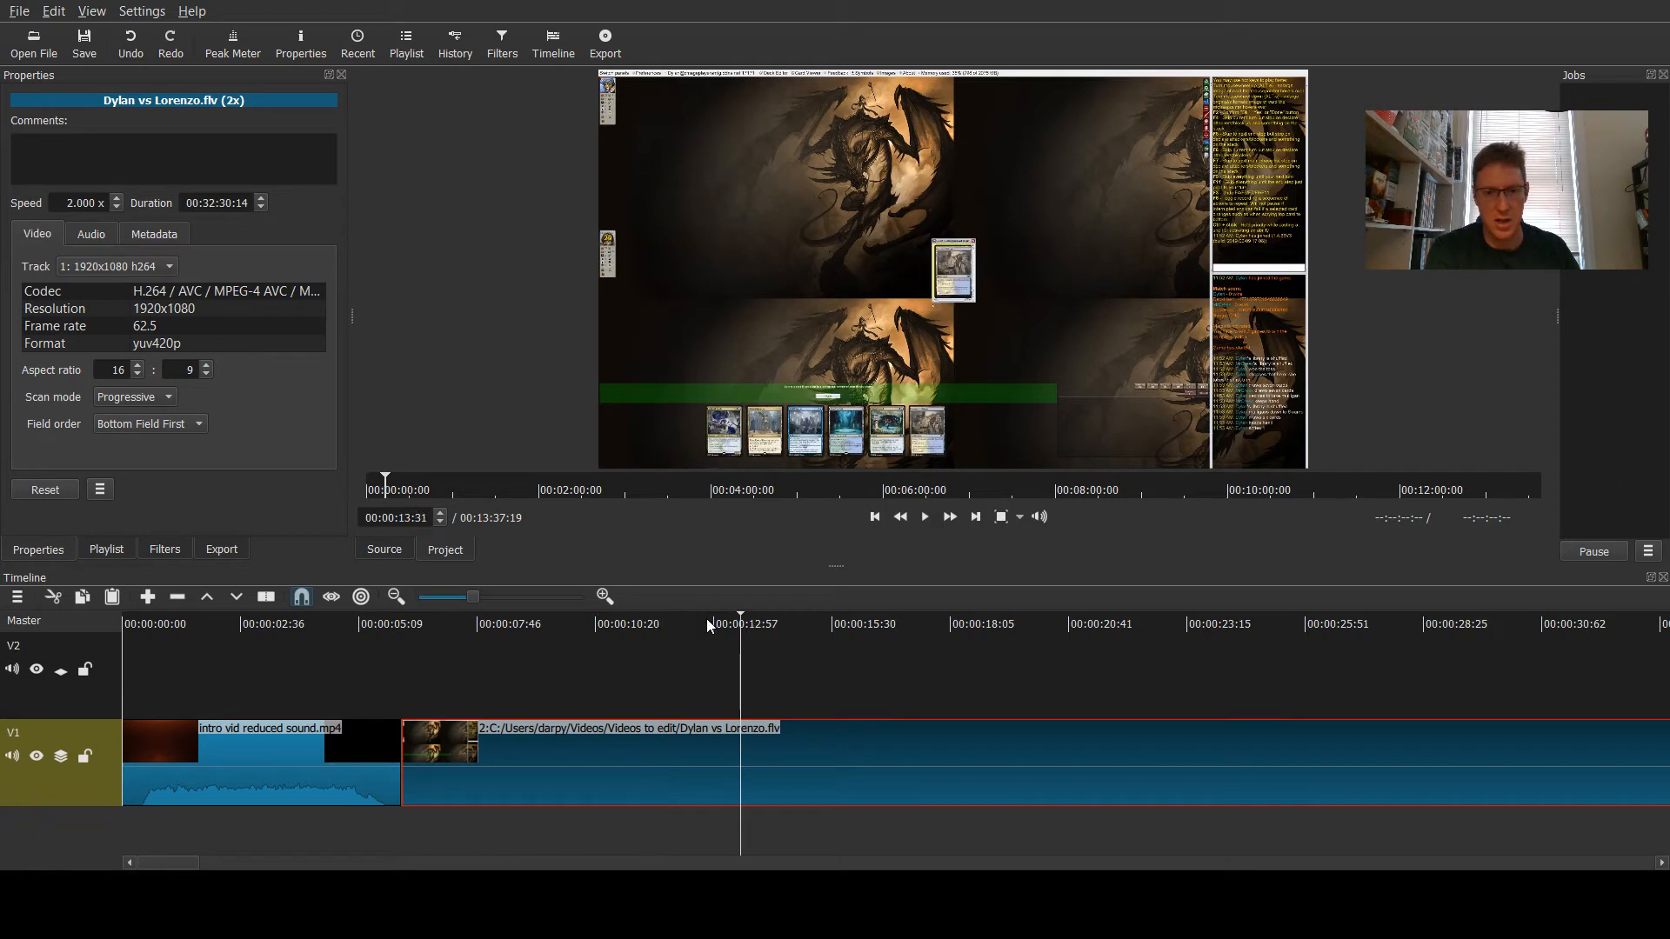
click(528, 625)
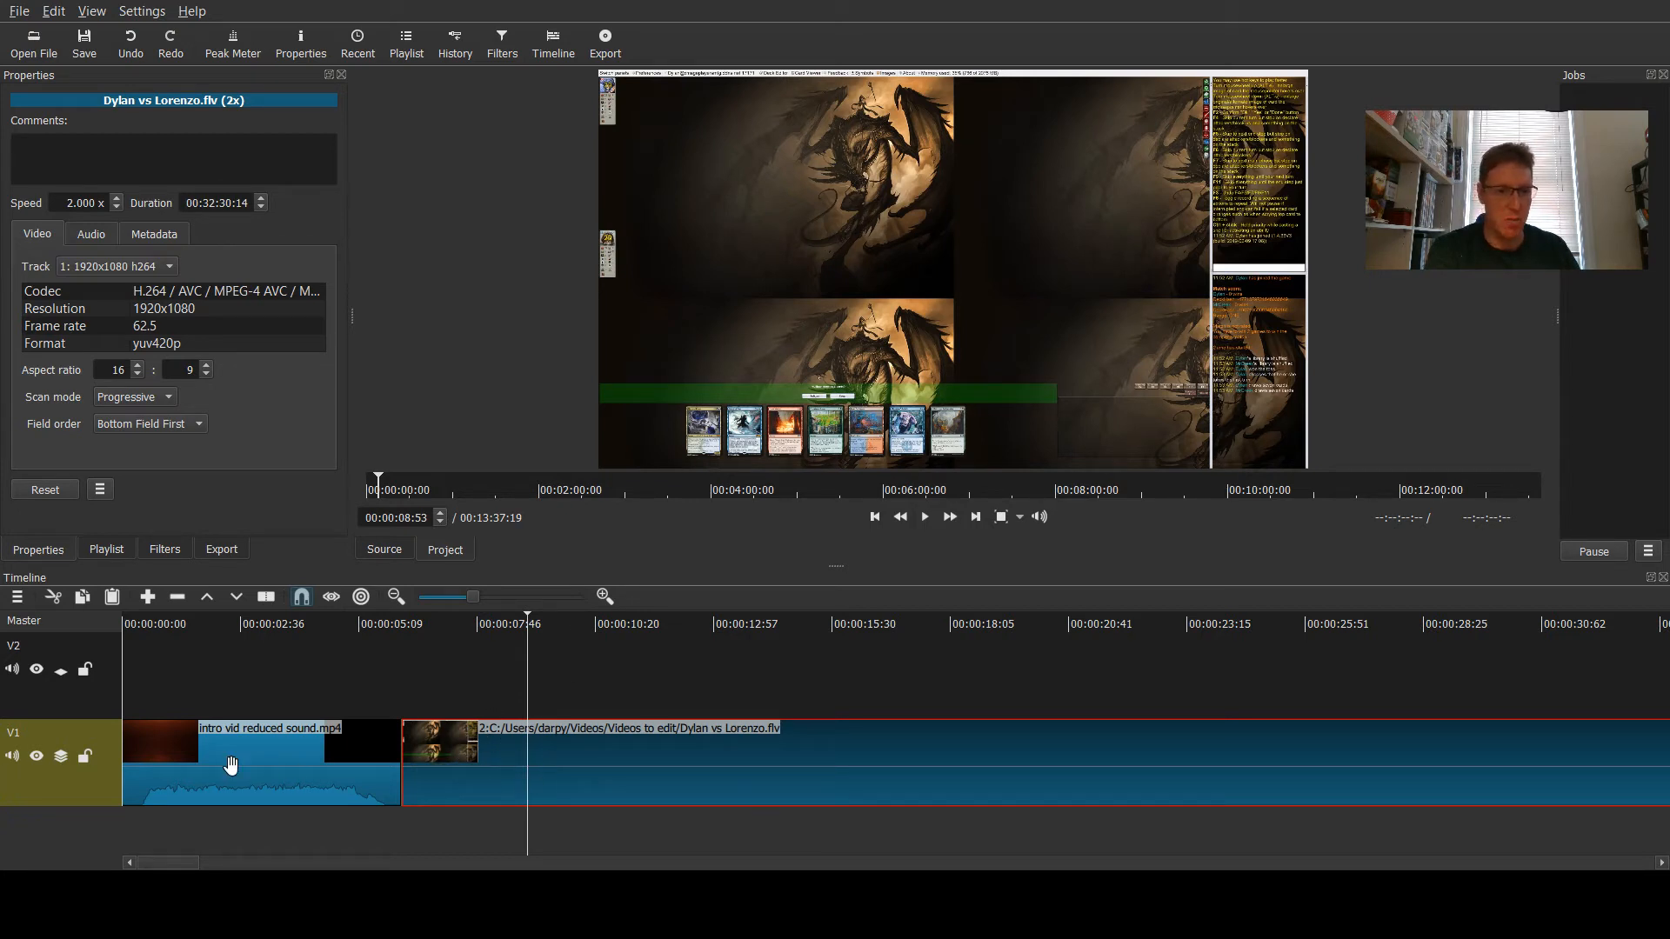
click(57, 702)
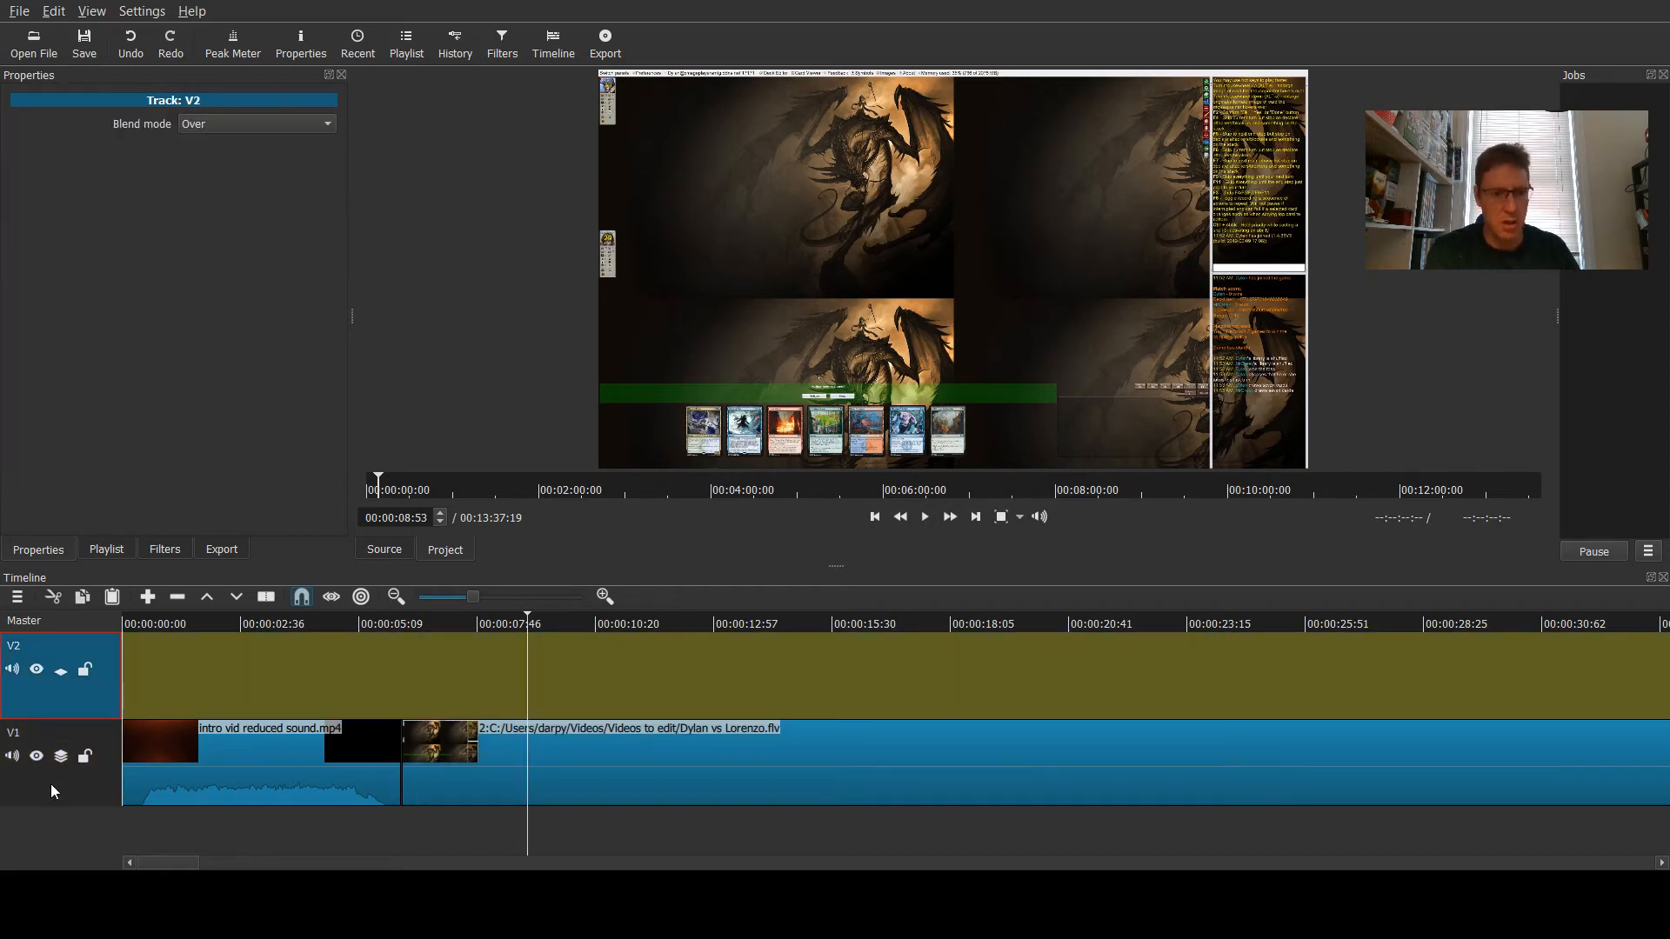
click(51, 784)
click(50, 703)
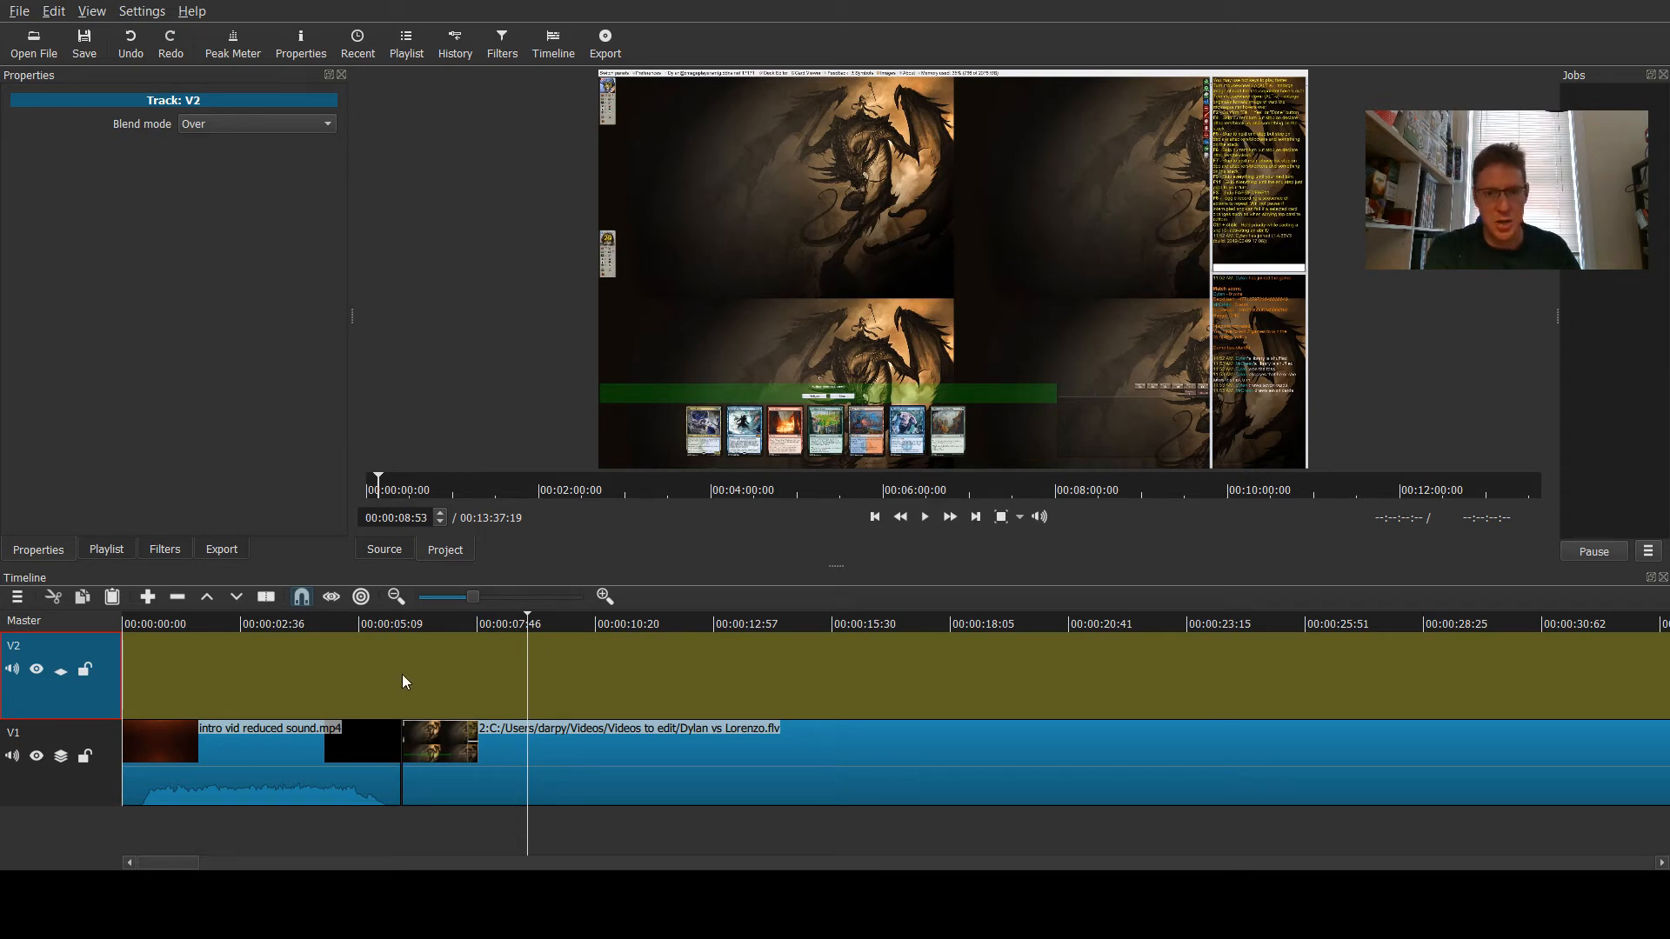
- Split the game clip at about 14 seconds on the timeline
click(402, 624)
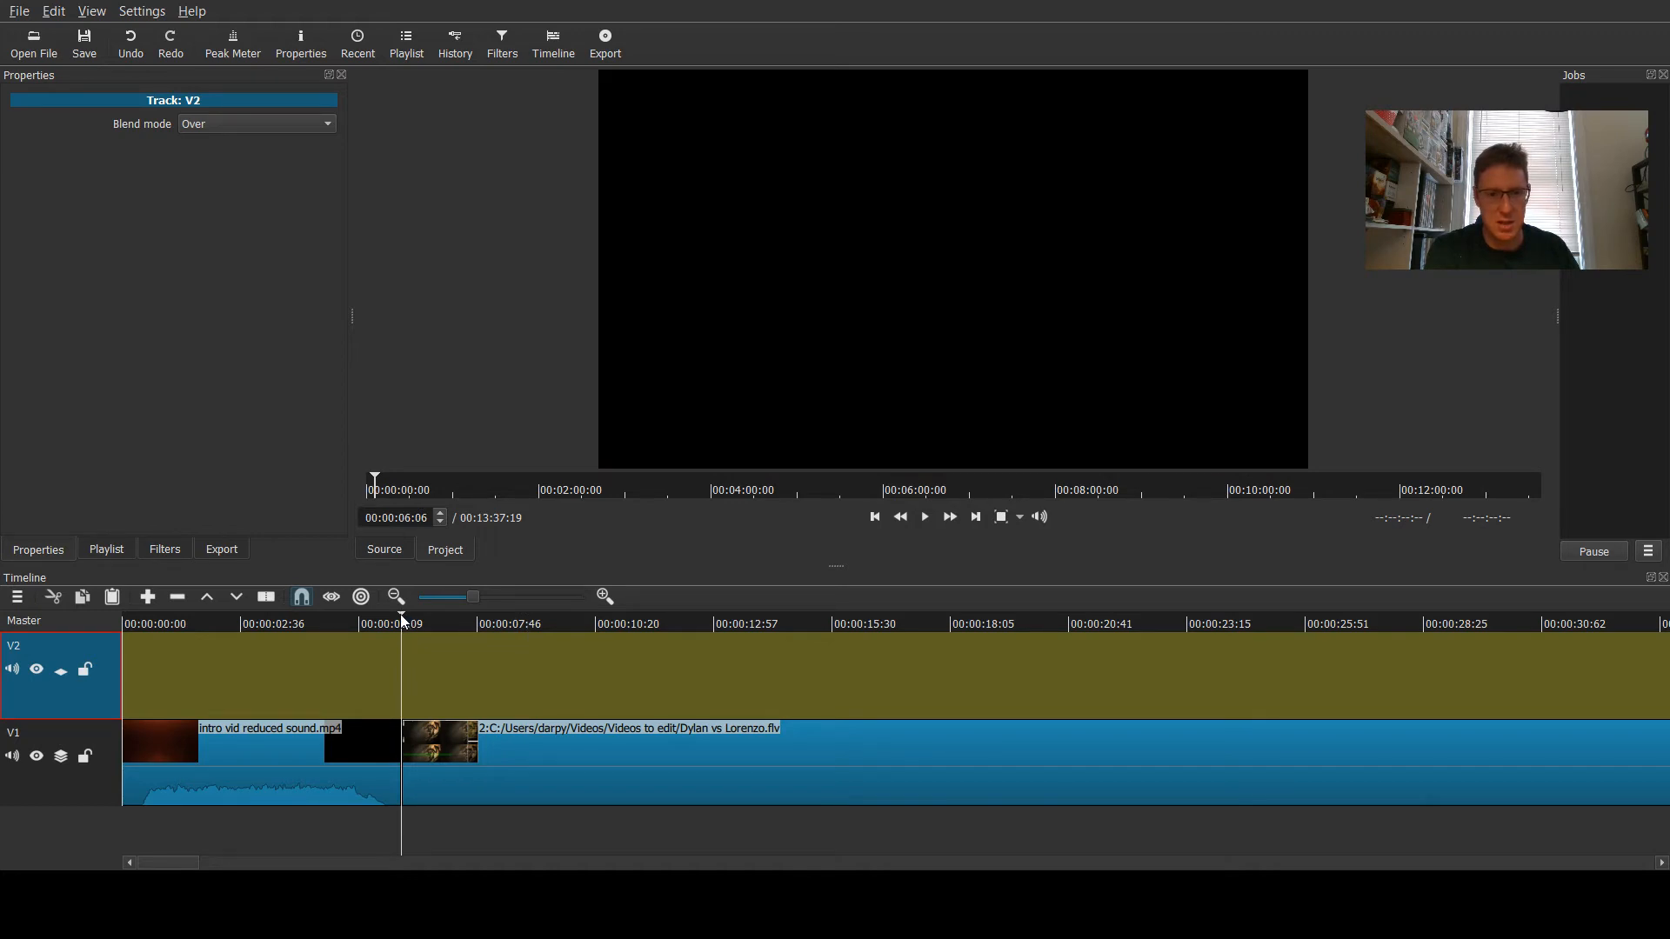
click(403, 622)
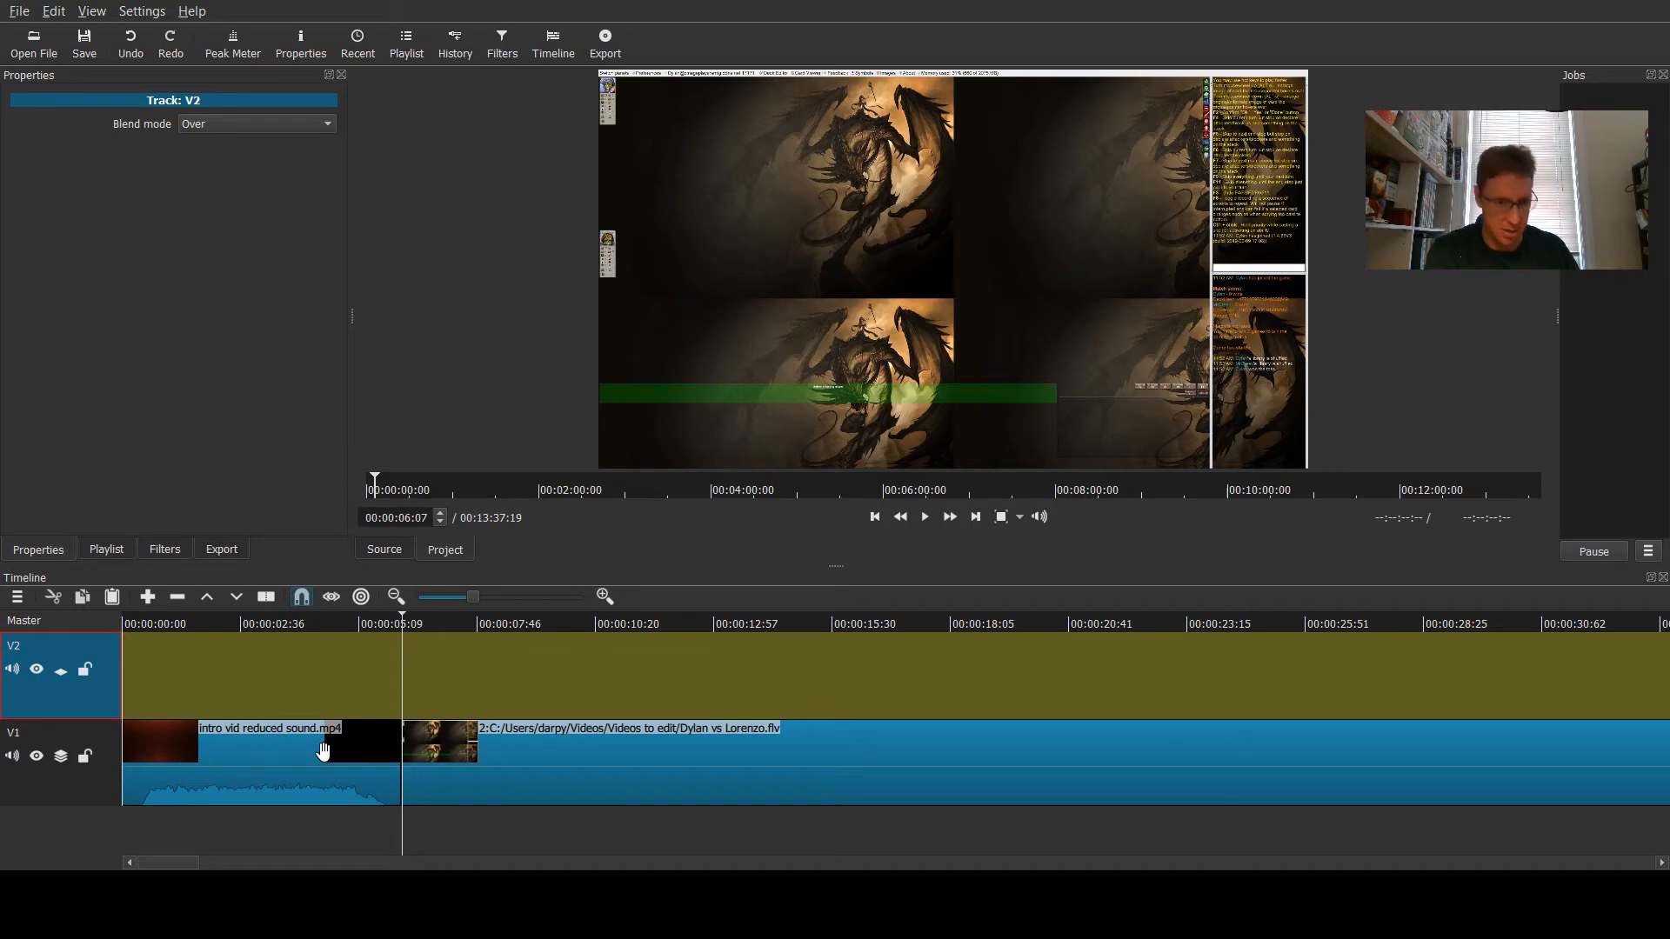
click(248, 786)
click(472, 752)
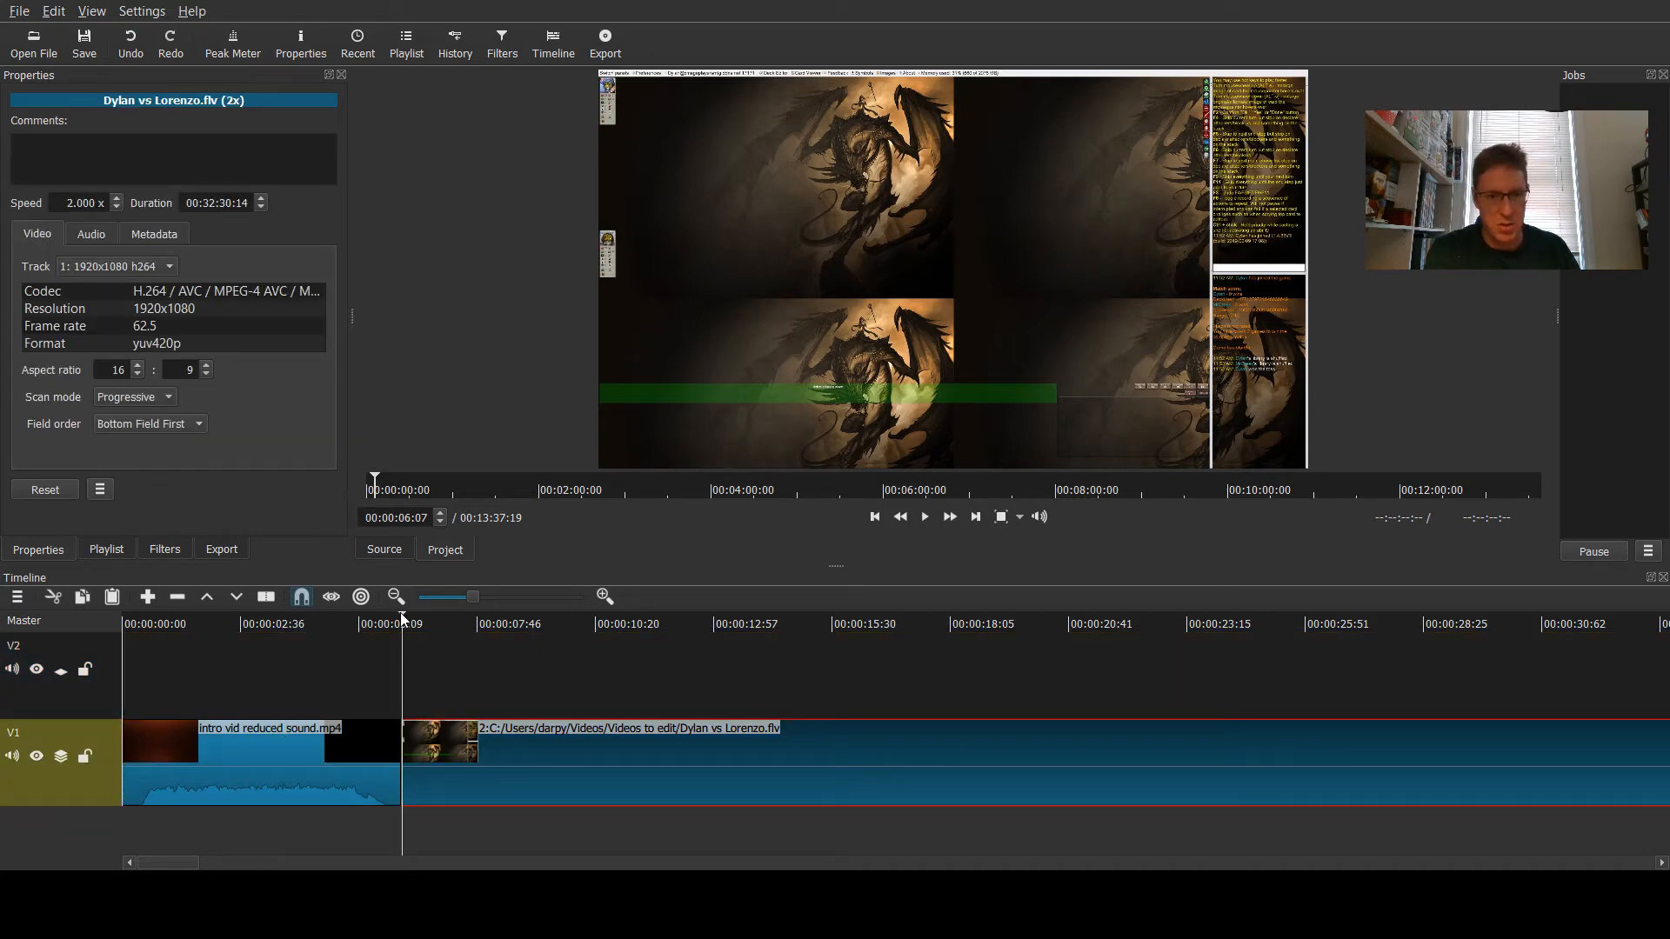
drag(402, 613, 771, 613)
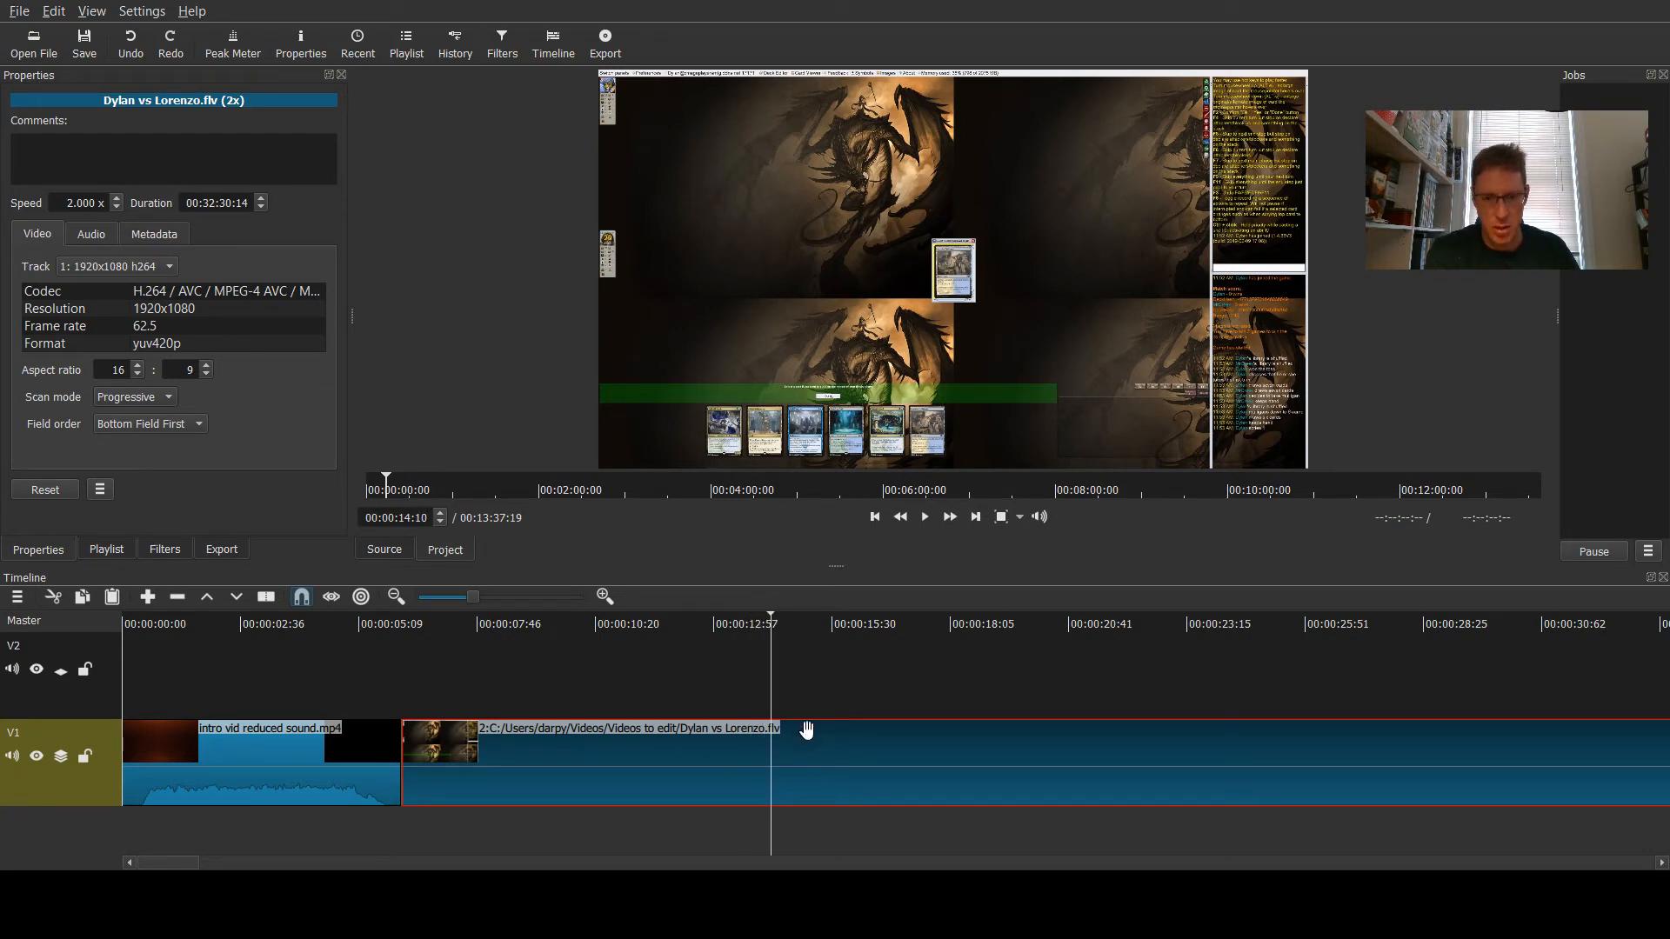
click(316, 794)
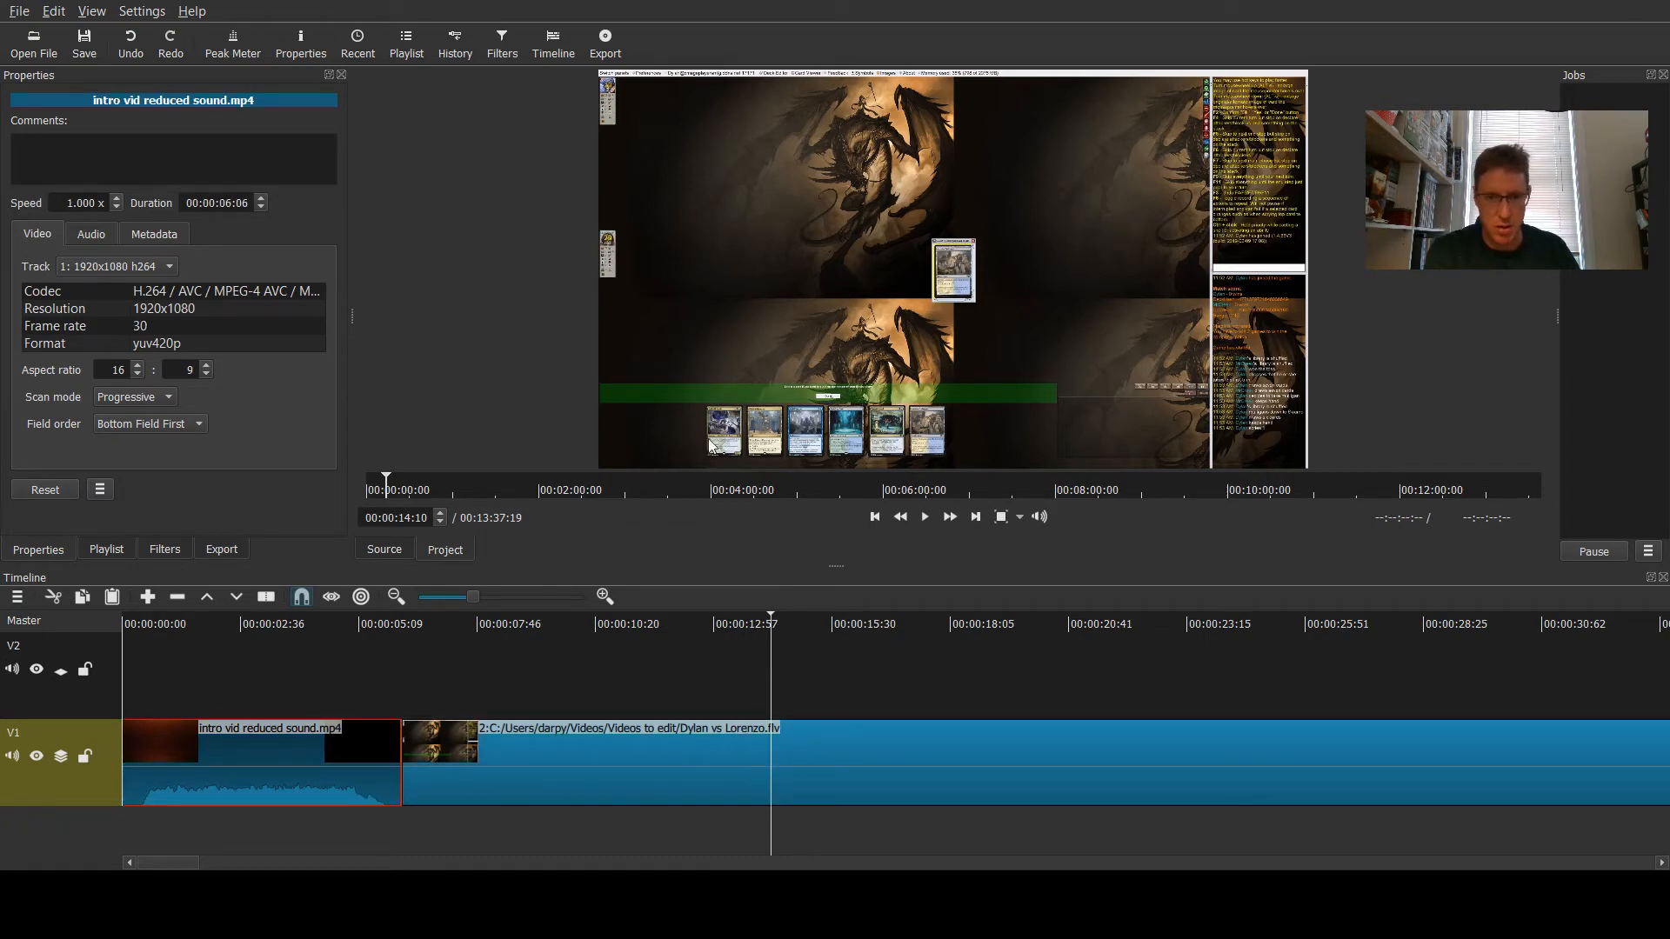
click(591, 783)
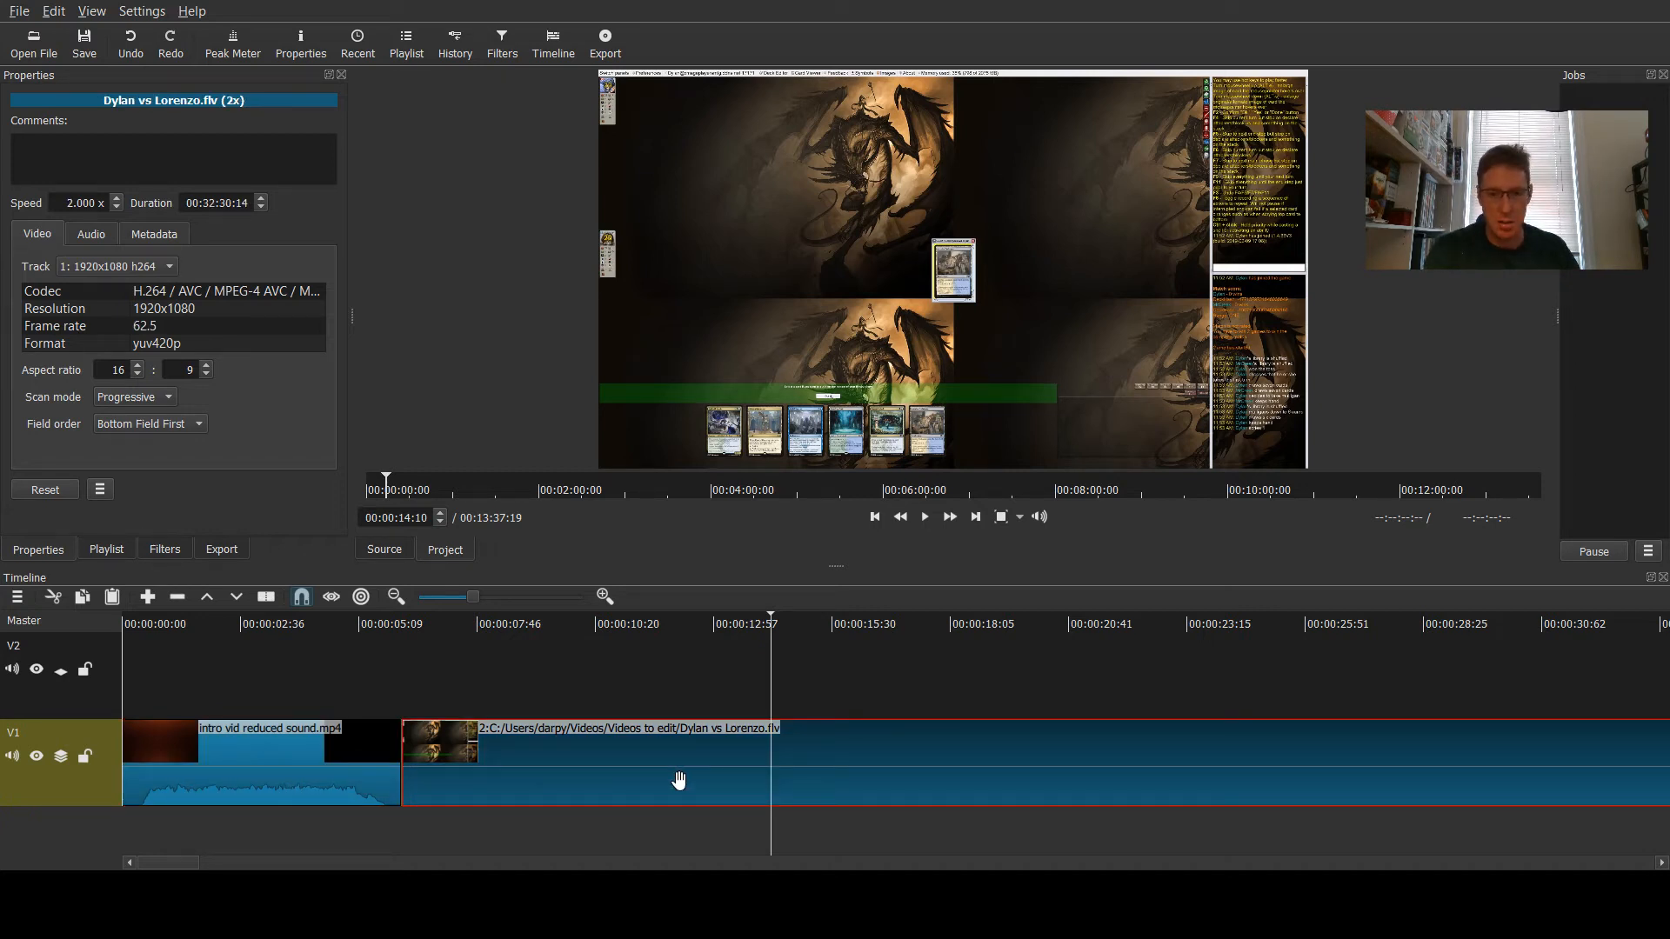
key(s)
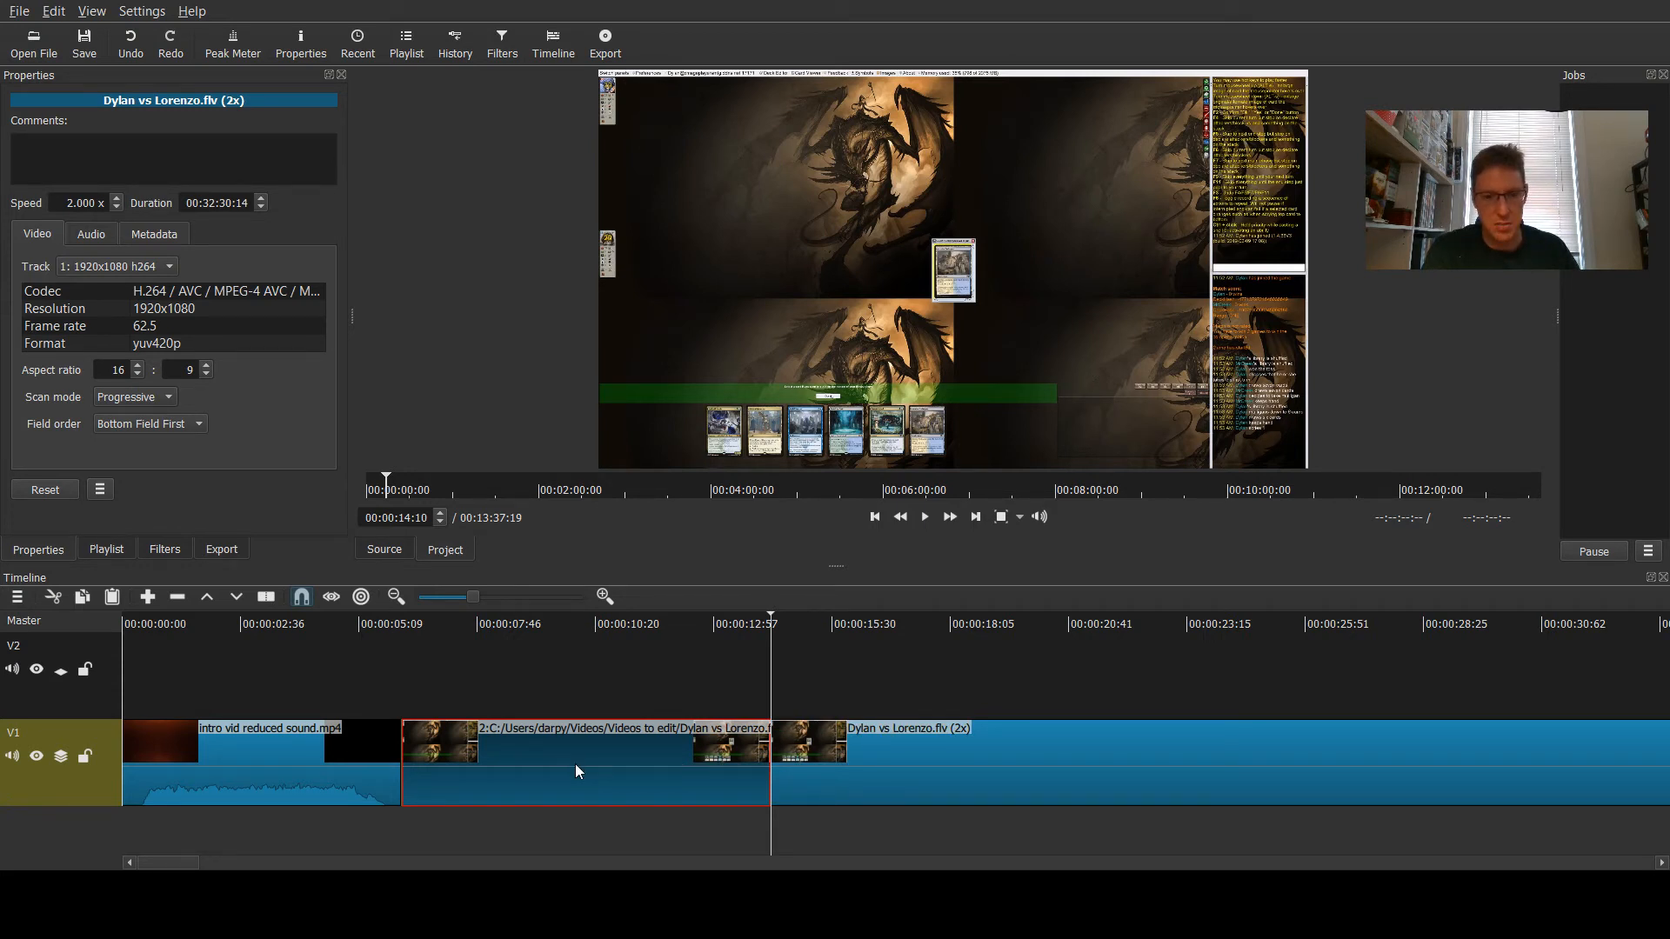
- Copy the game segment between about 6 and 14 seconds and paste it onto track V2 at about 17 seconds
key(Delete)
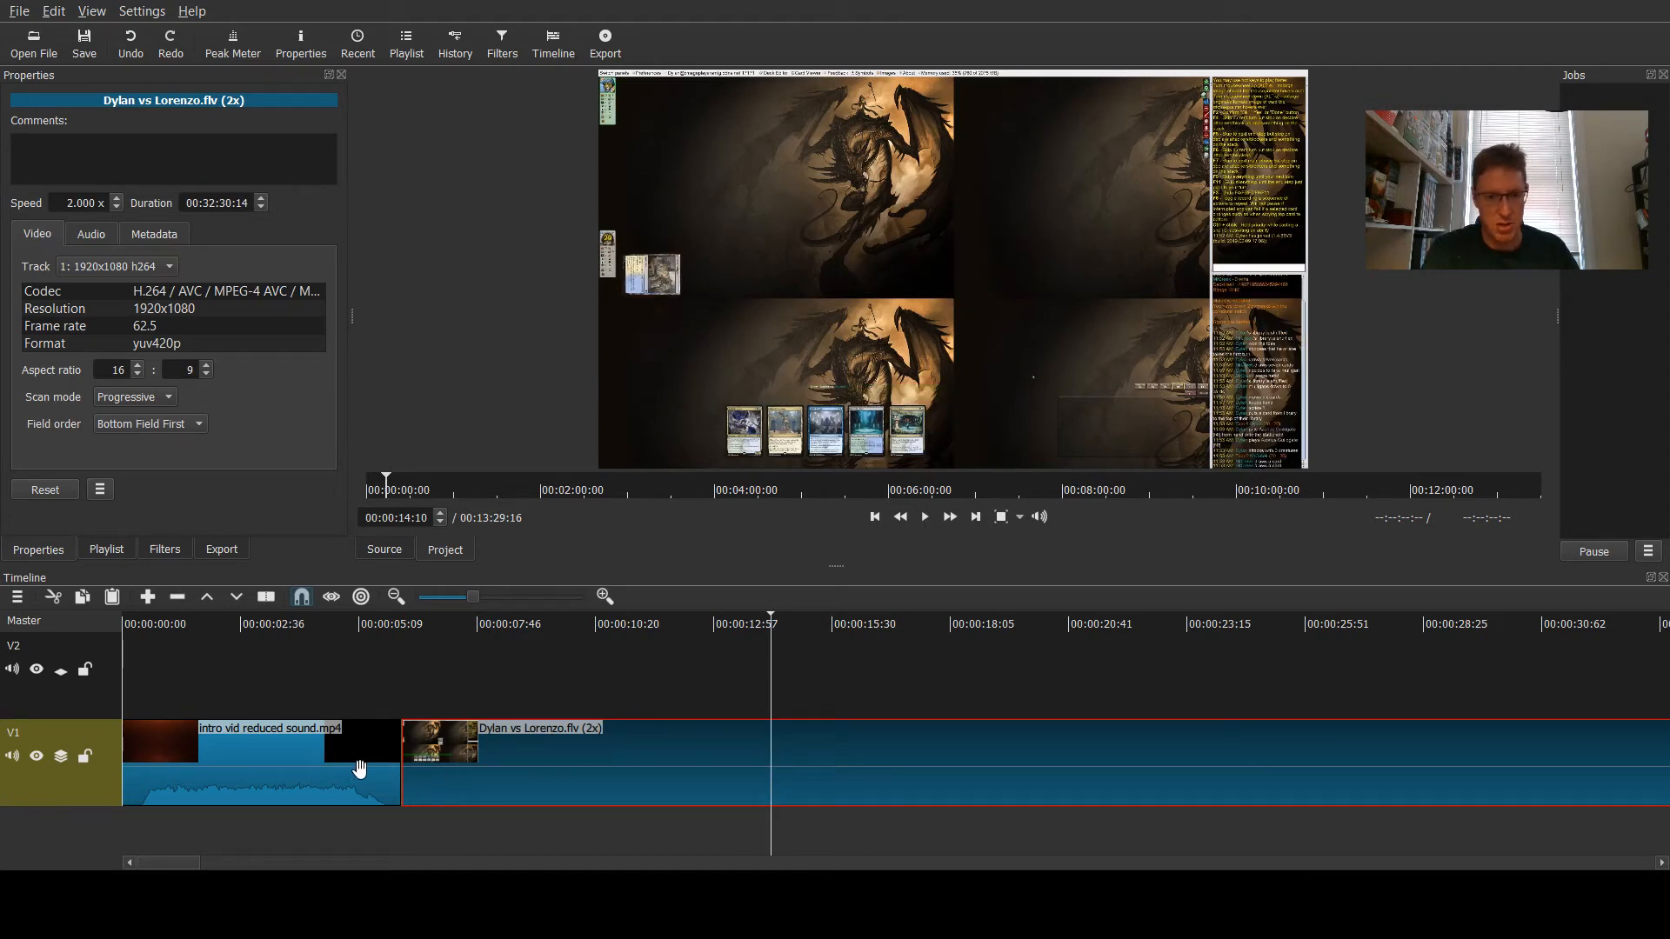
click(134, 38)
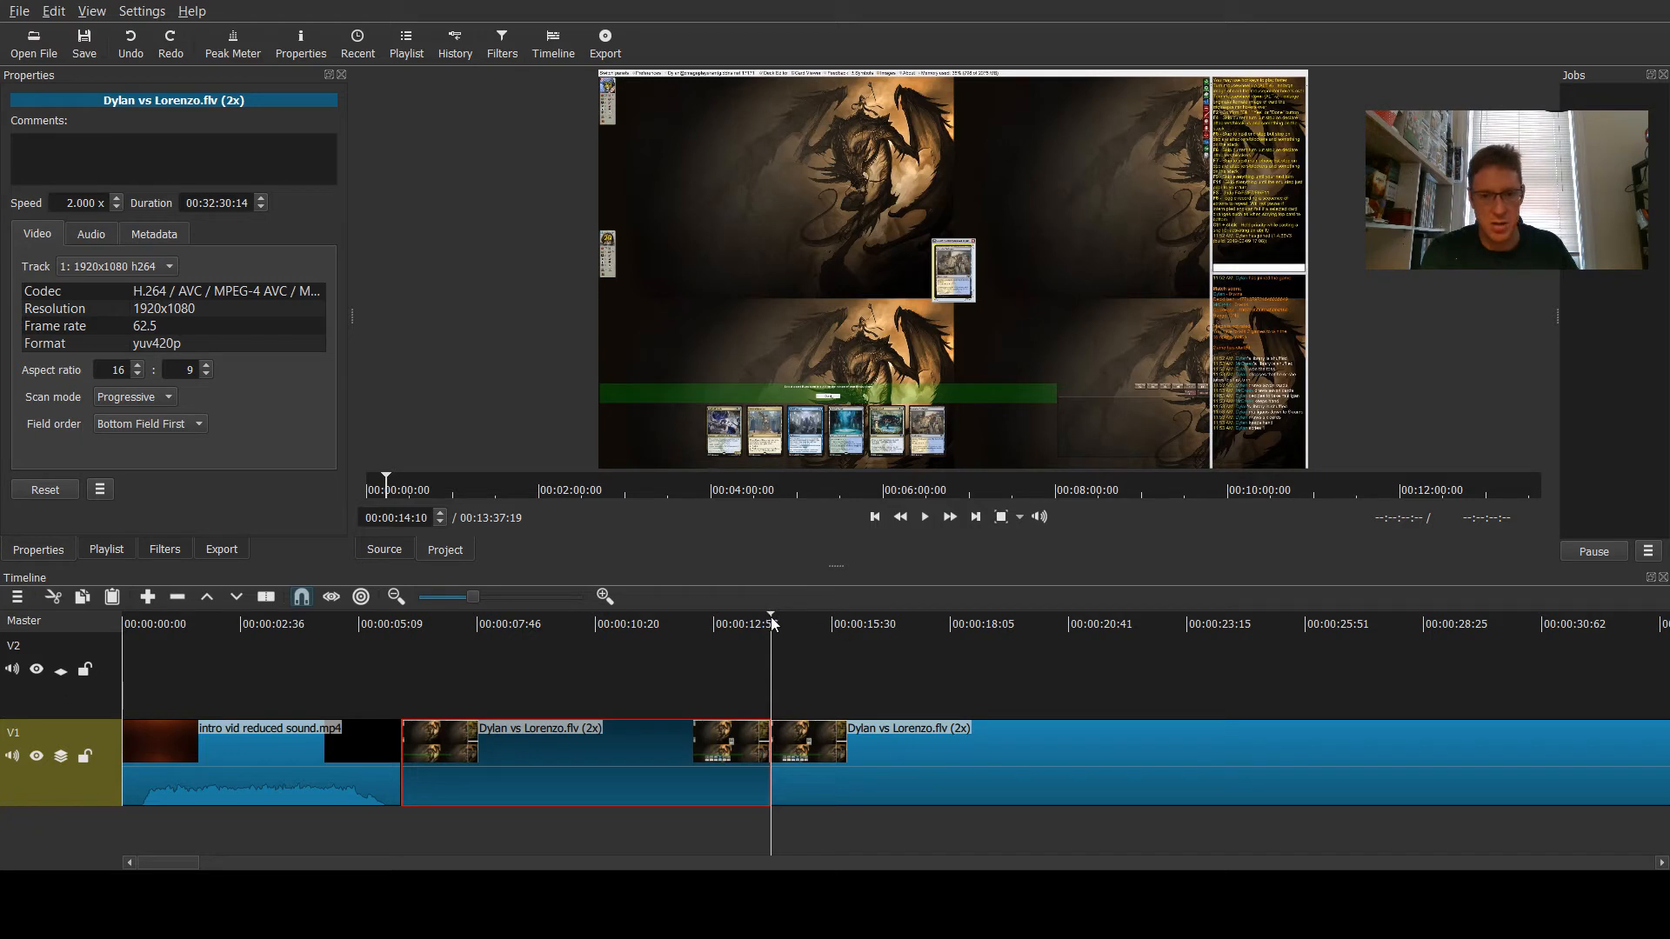
drag(772, 622, 919, 623)
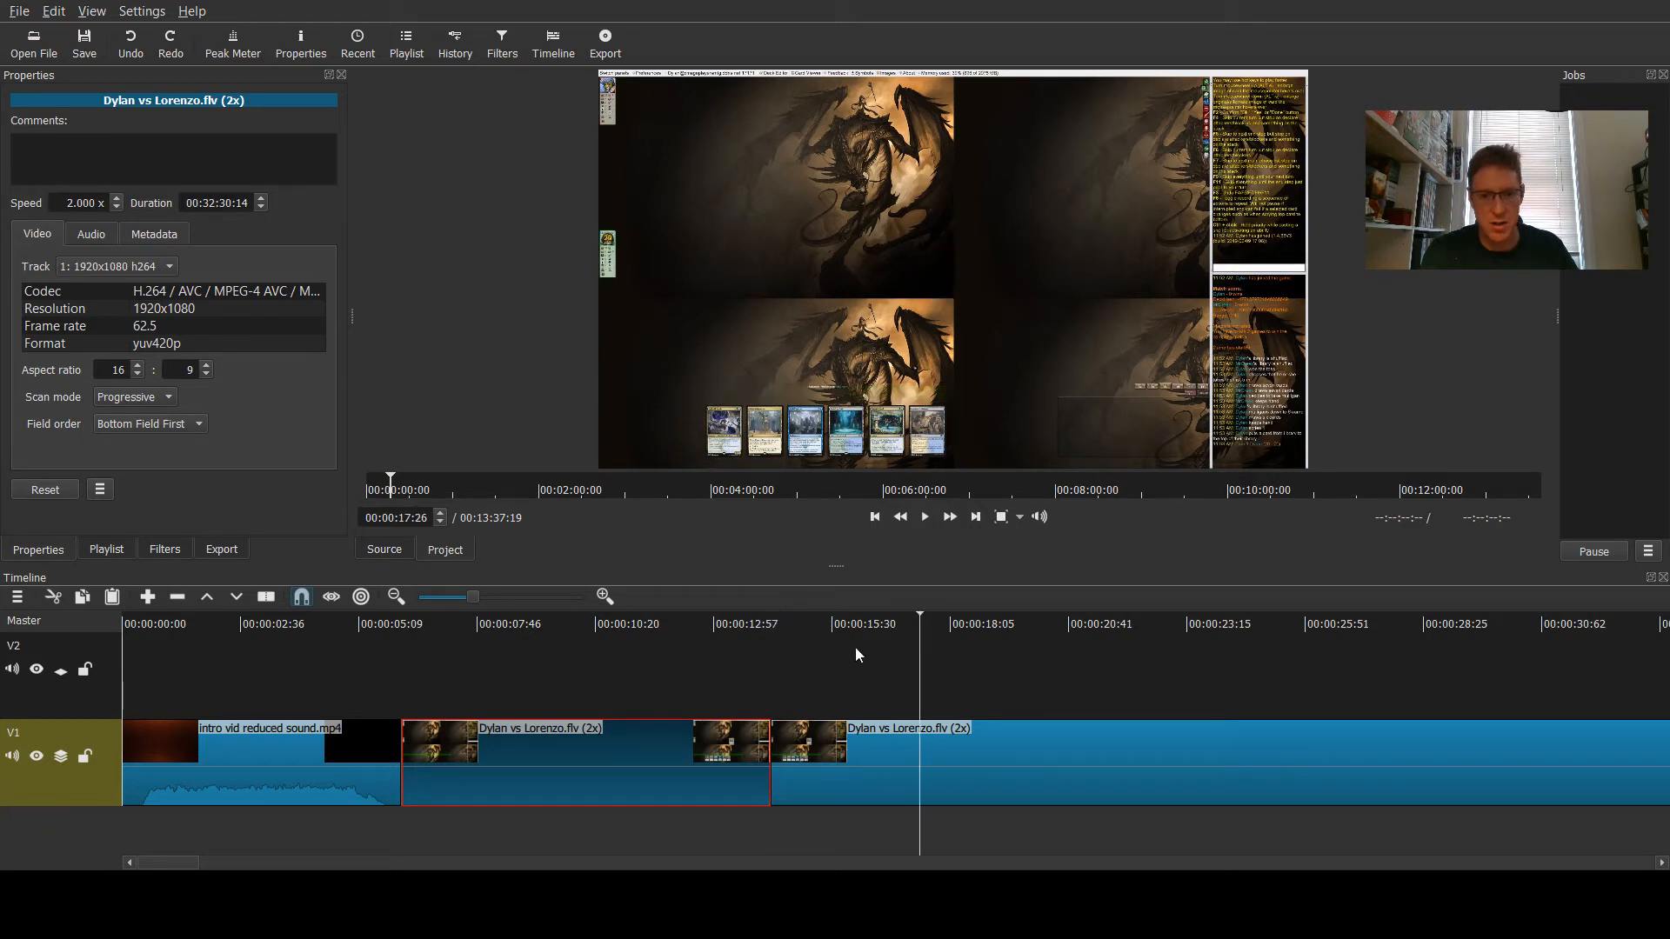
click(59, 701)
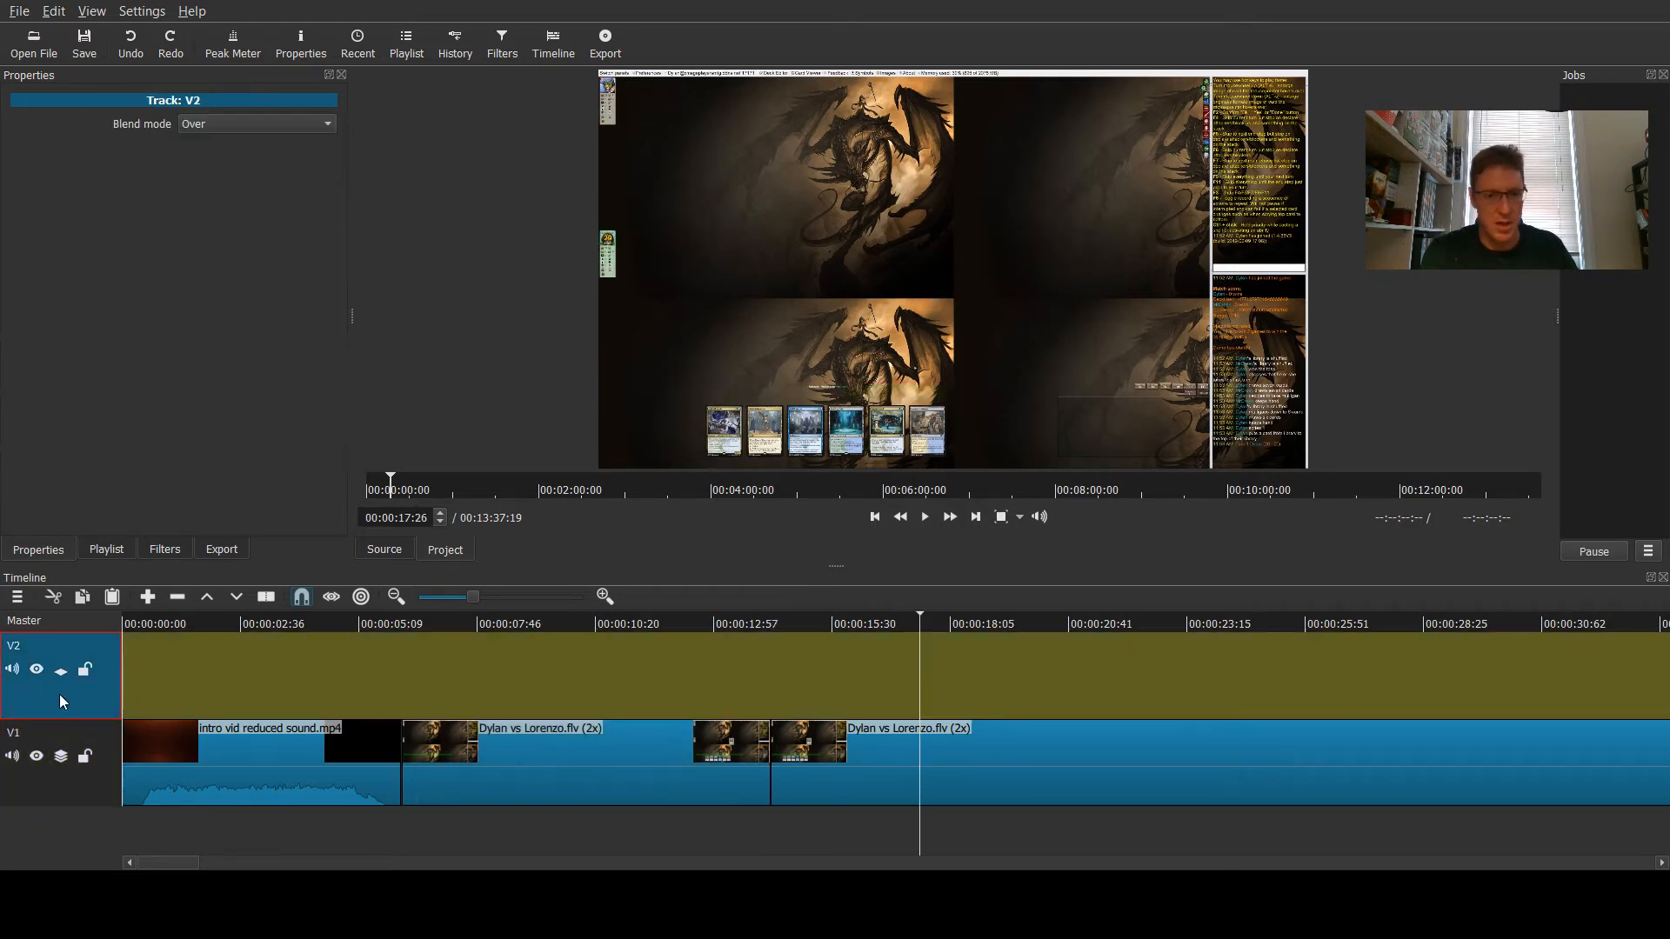
click(112, 596)
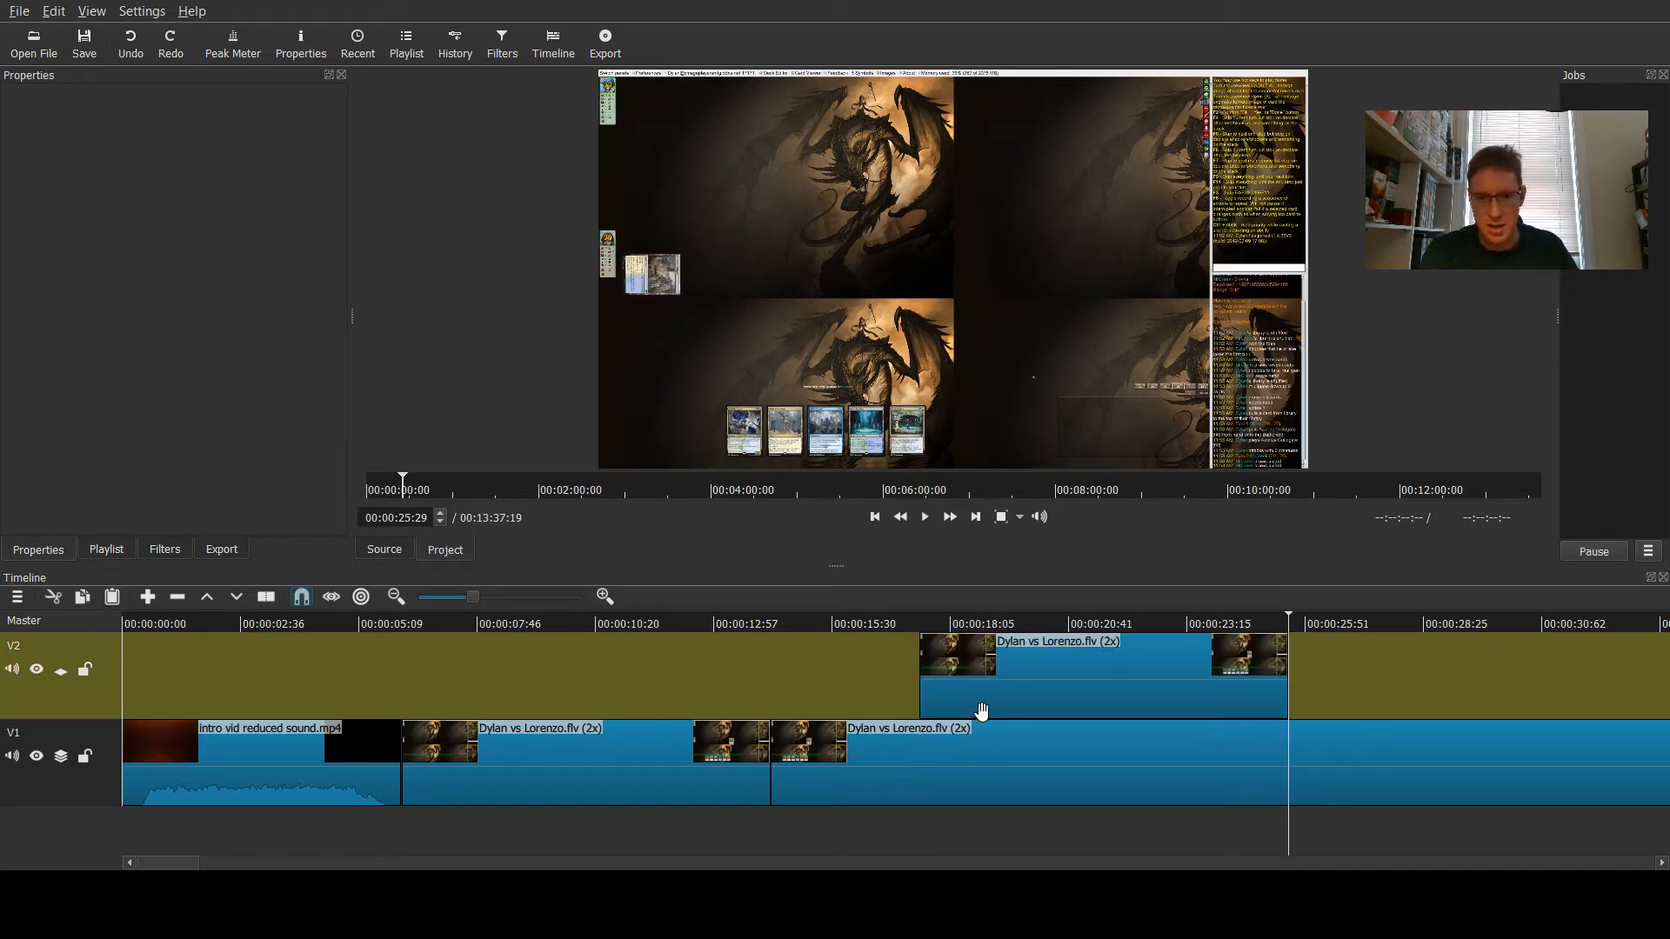
- Play back the timeline from about 16 seconds to review the V2 overlay clip
click(858, 618)
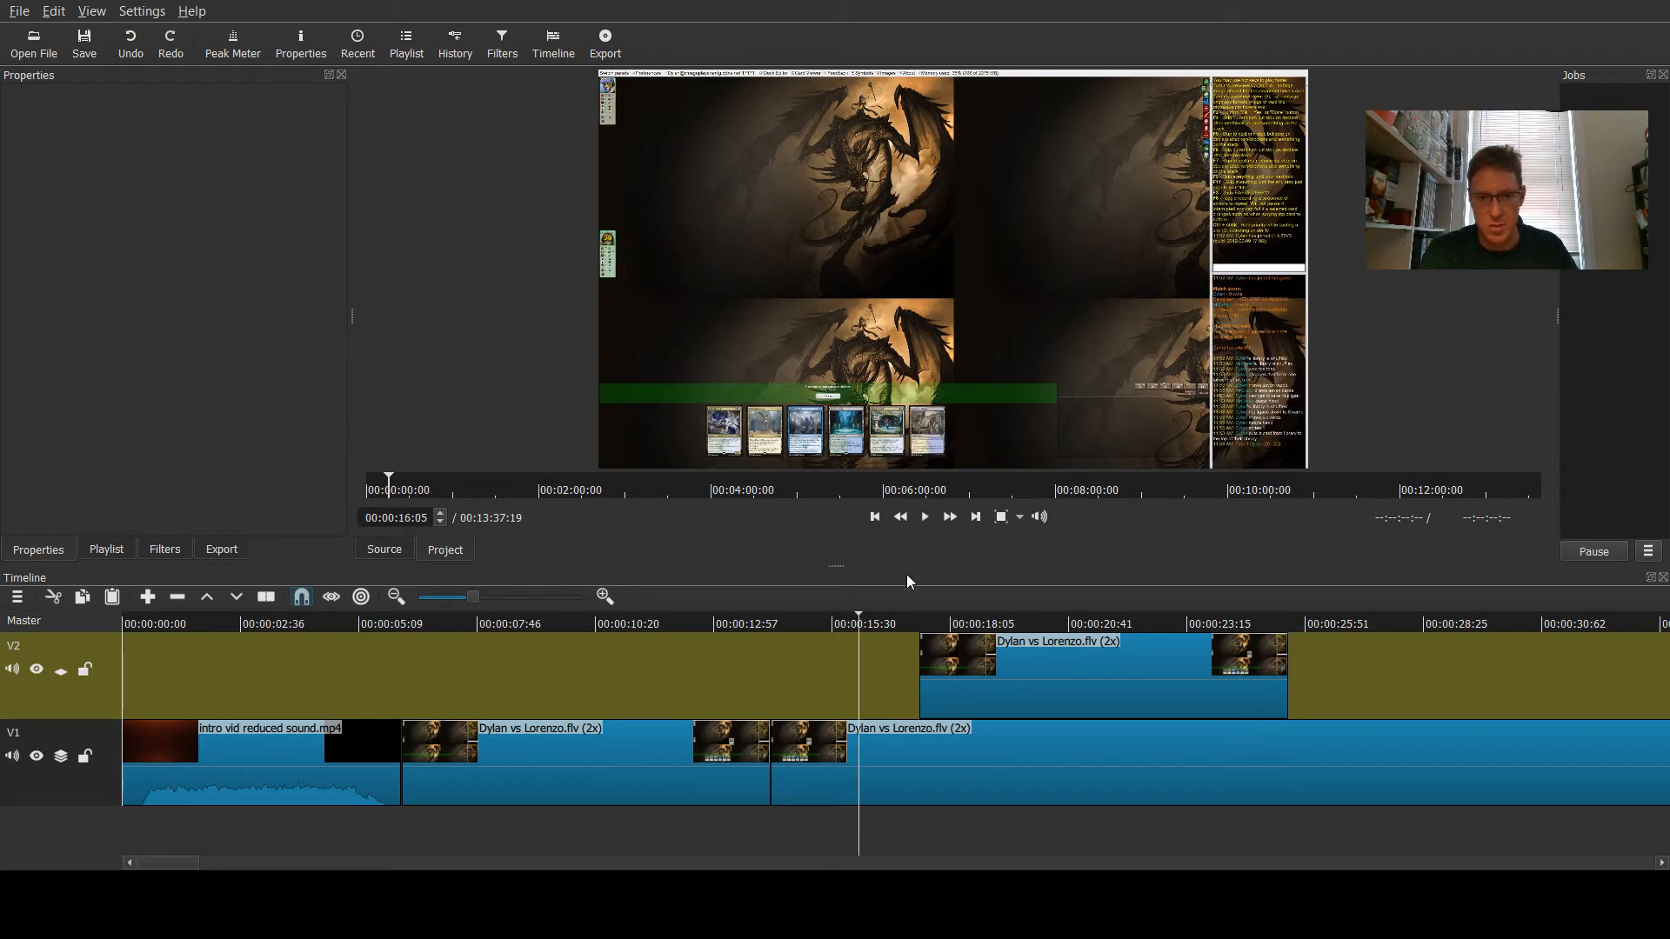
click(875, 621)
click(924, 516)
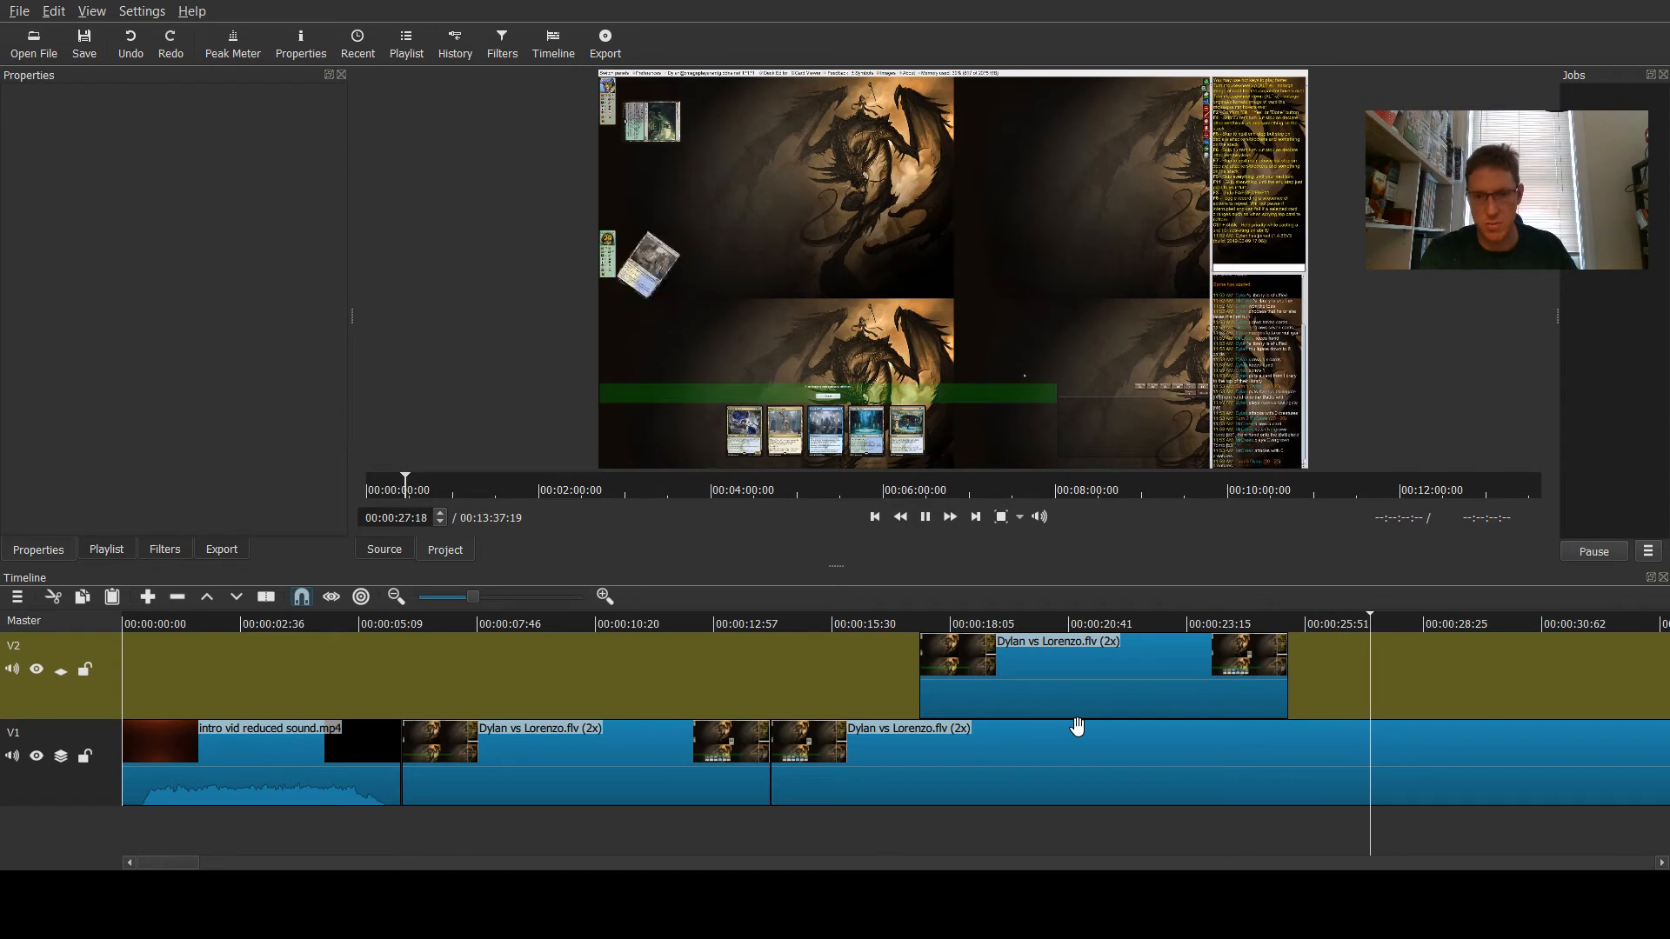
key(space)
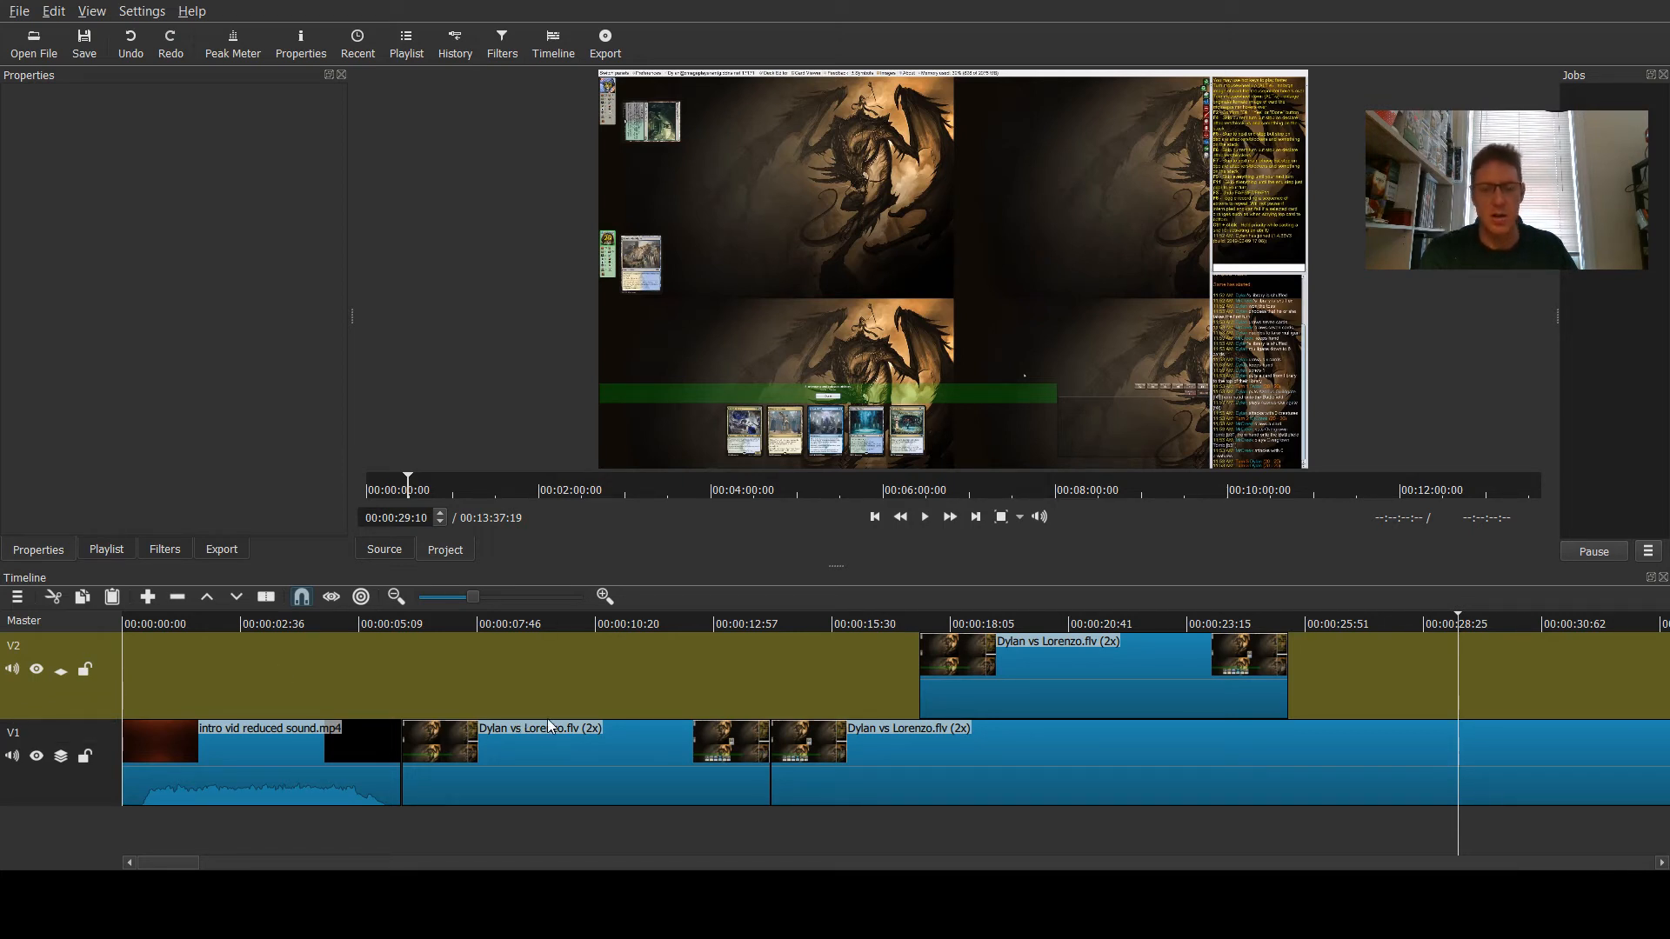
- Move the V2 clip so it starts at about 6 seconds, directly above the original segment
drag(1055, 689, 948, 692)
click(530, 763)
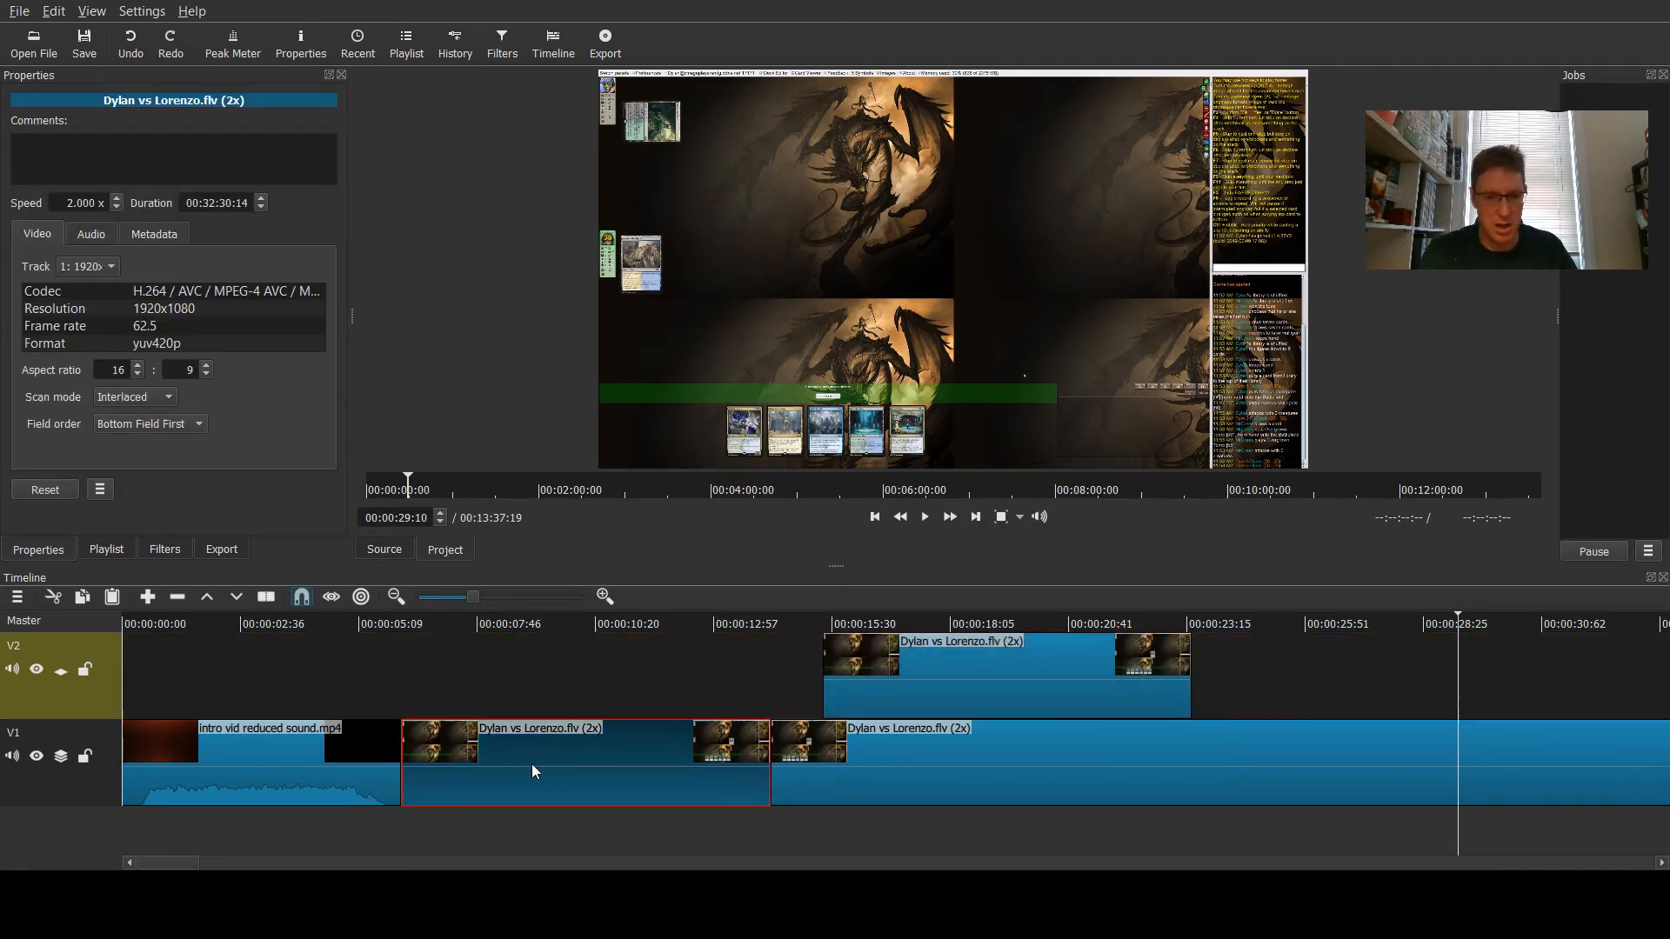
click(948, 685)
drag(983, 692, 553, 710)
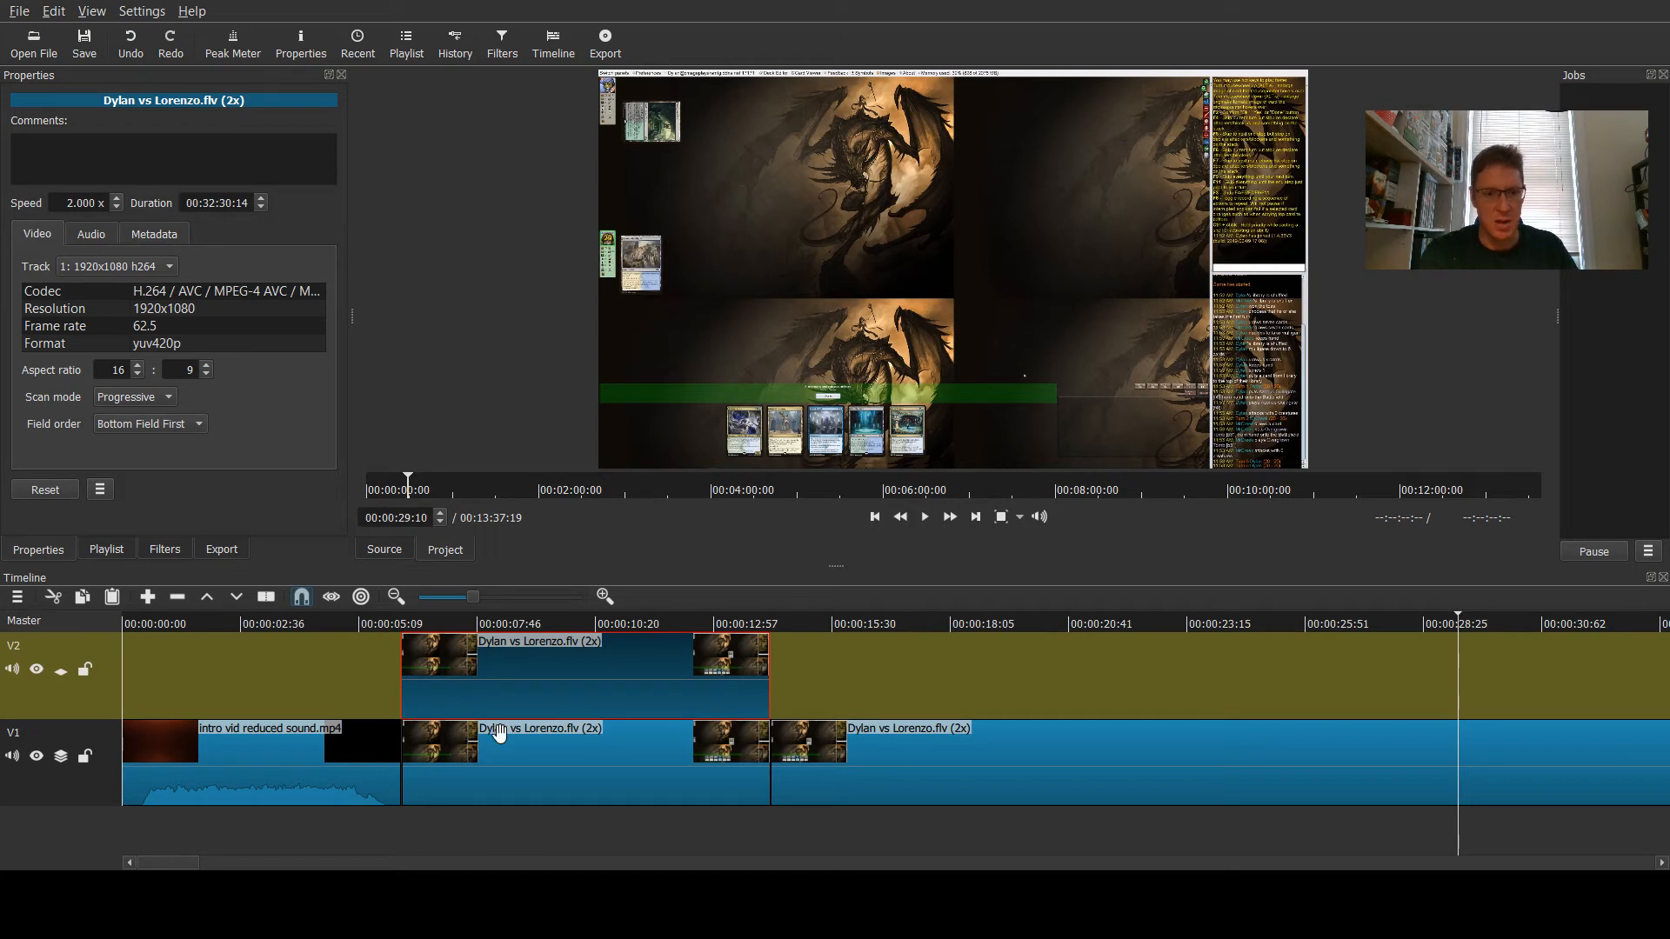
- Inspect the properties of the intro clip and the game clips on tracks V1 and V2
click(298, 775)
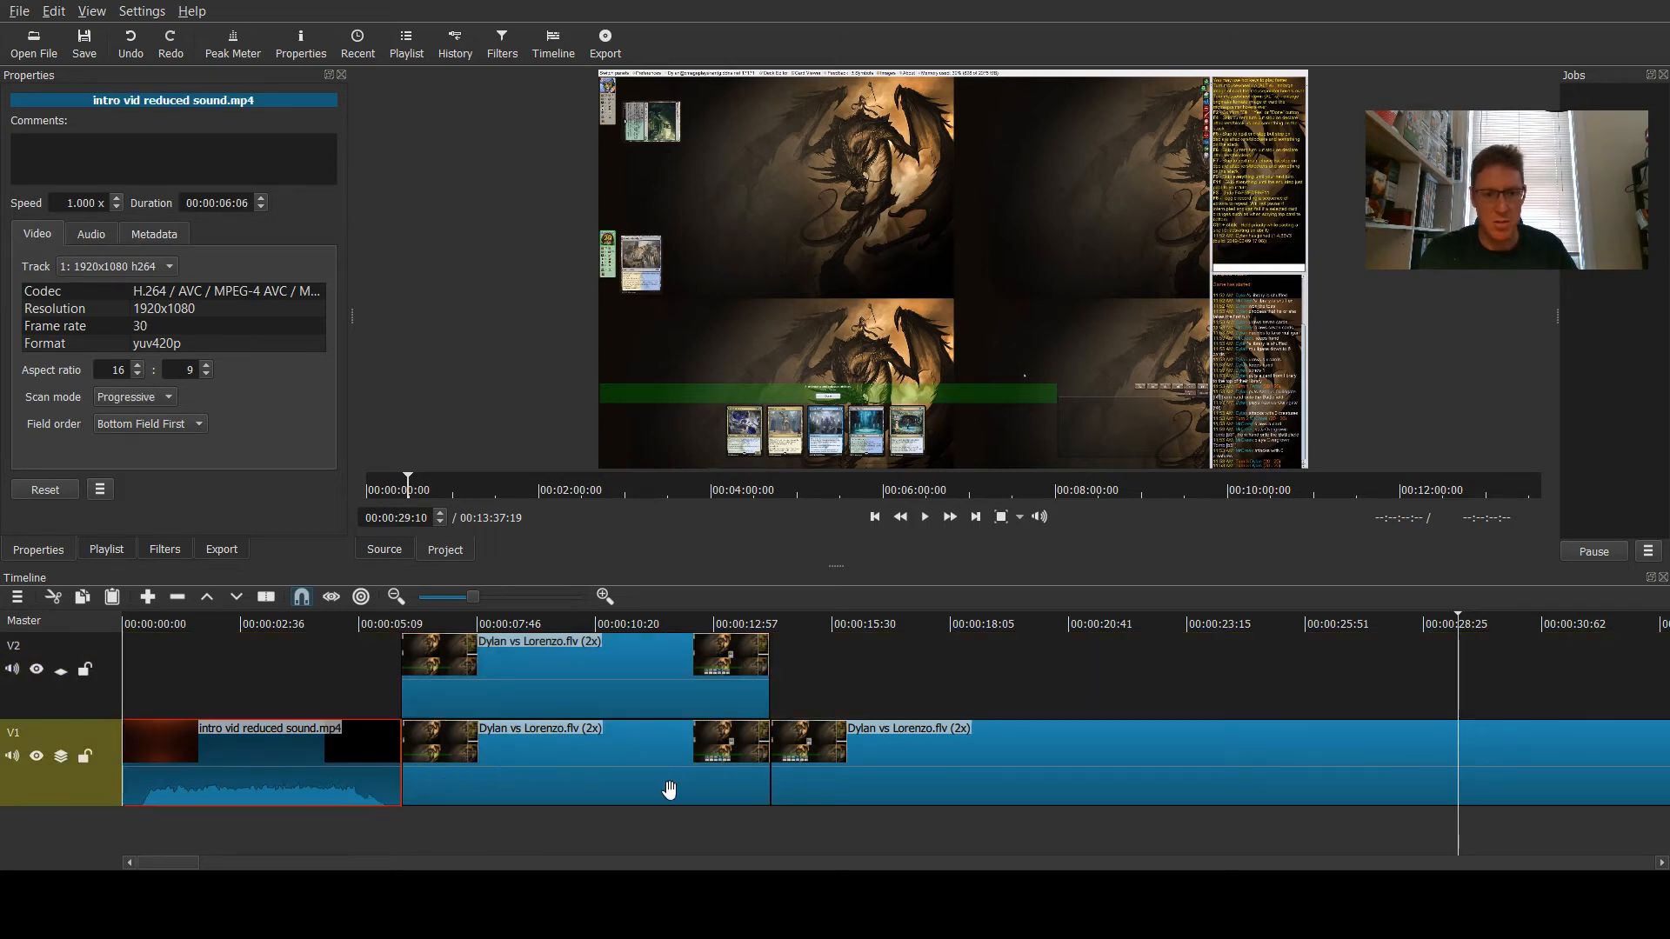
click(934, 760)
click(637, 783)
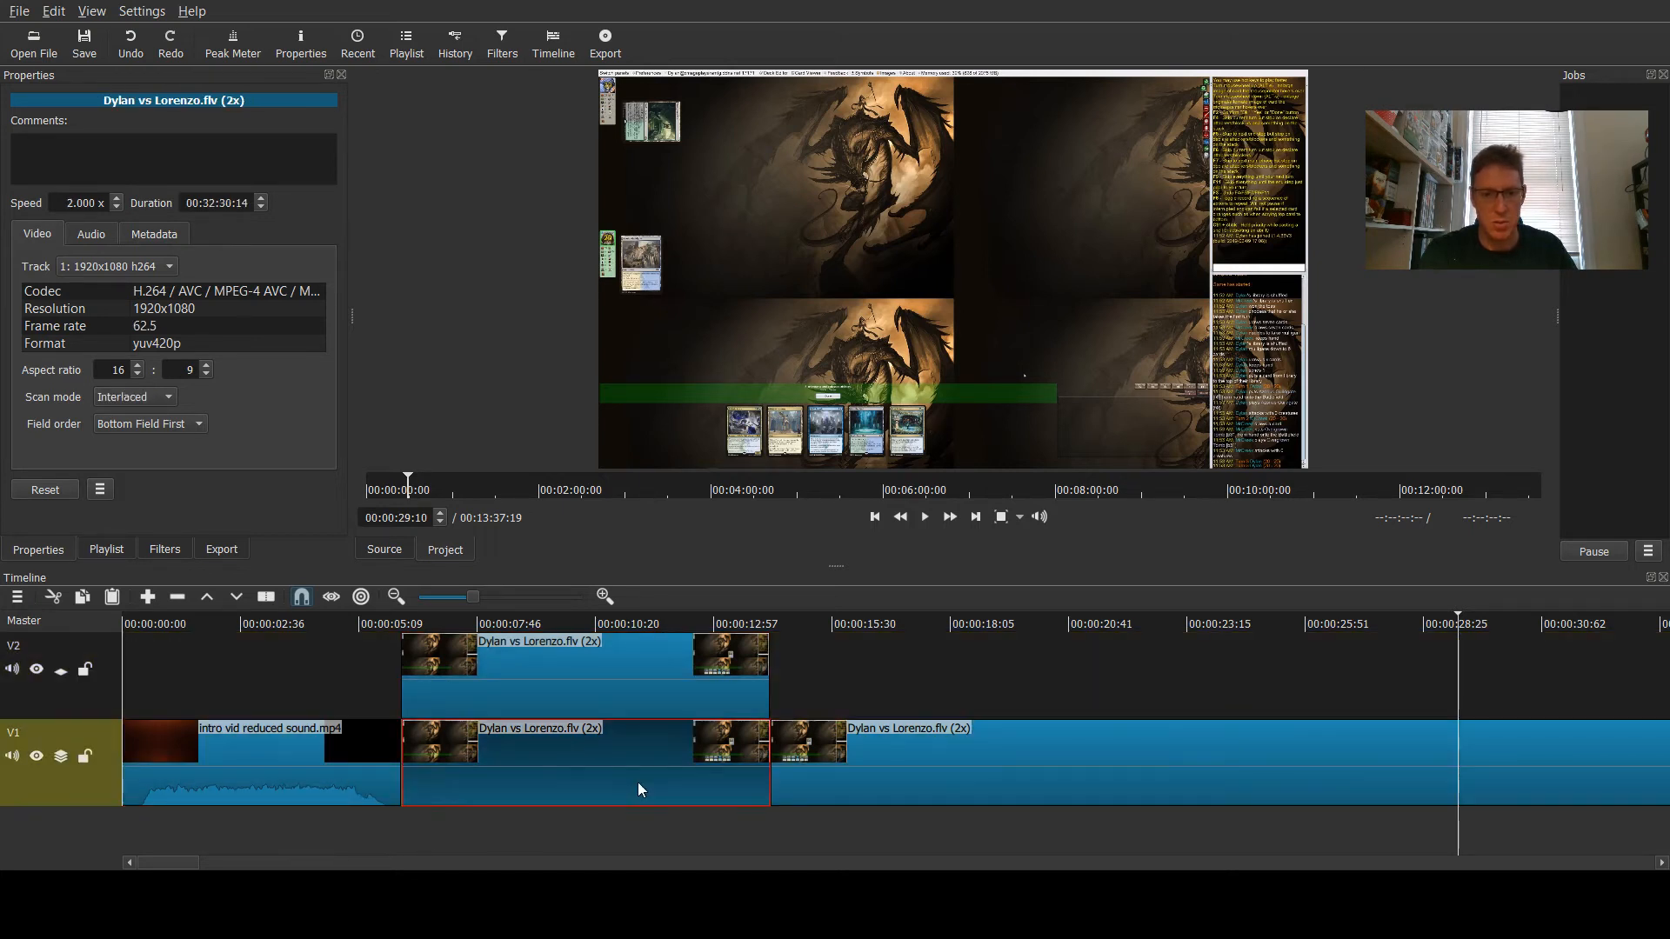
click(590, 692)
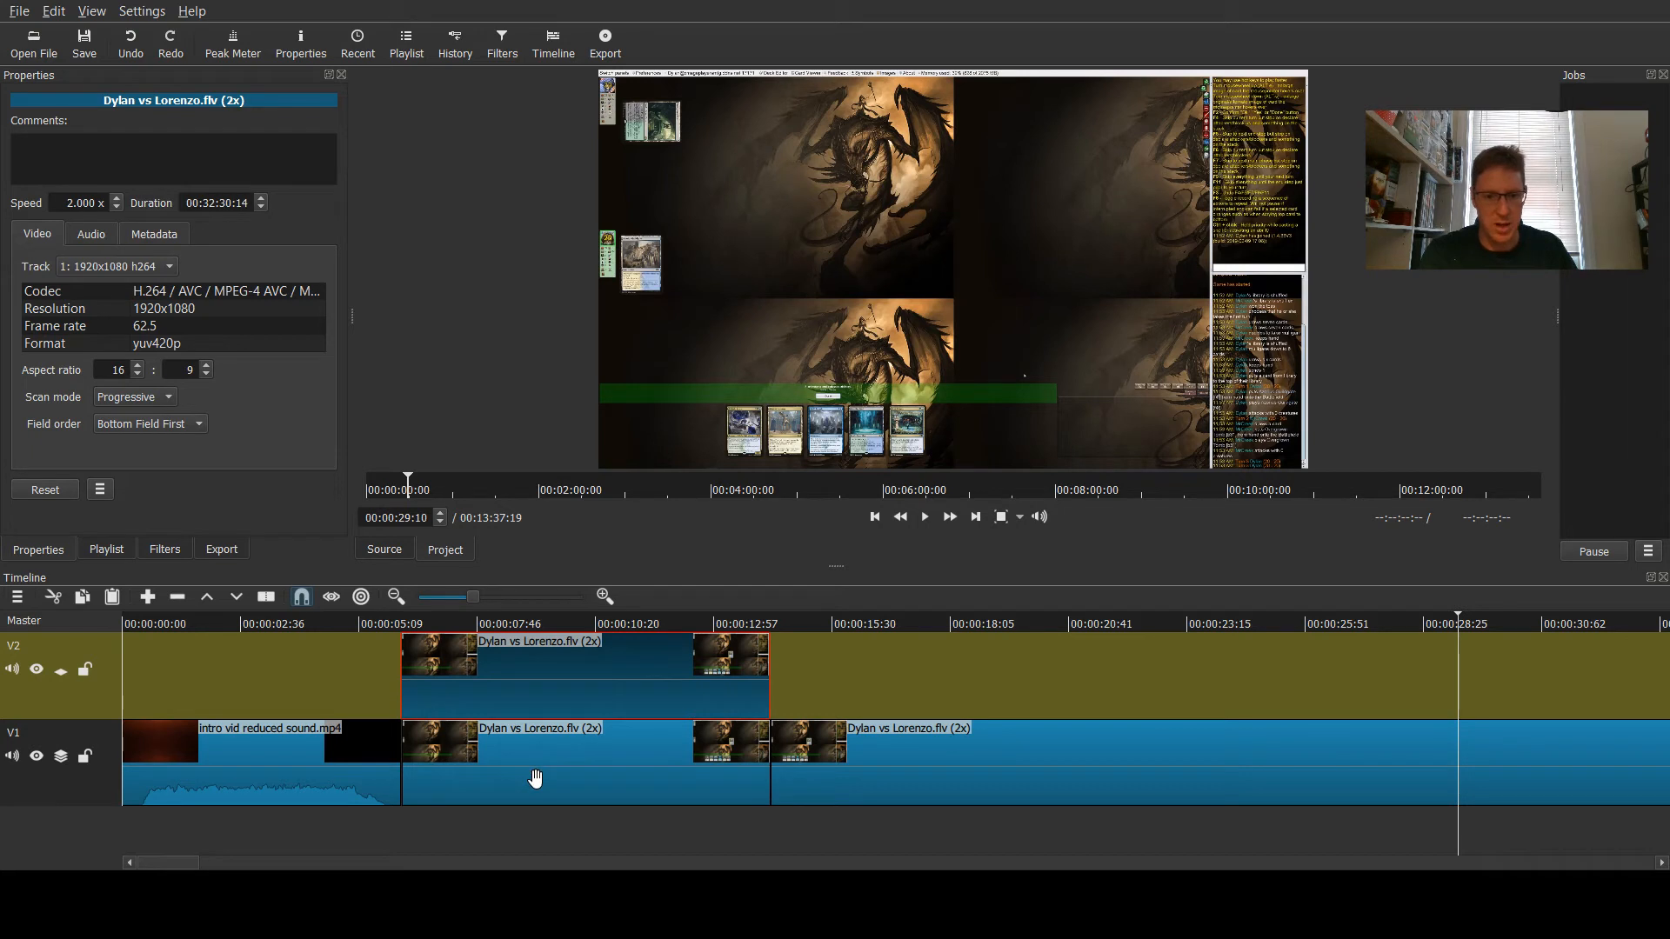
- Browse the available video and favourite filters for the selected game clip
click(165, 549)
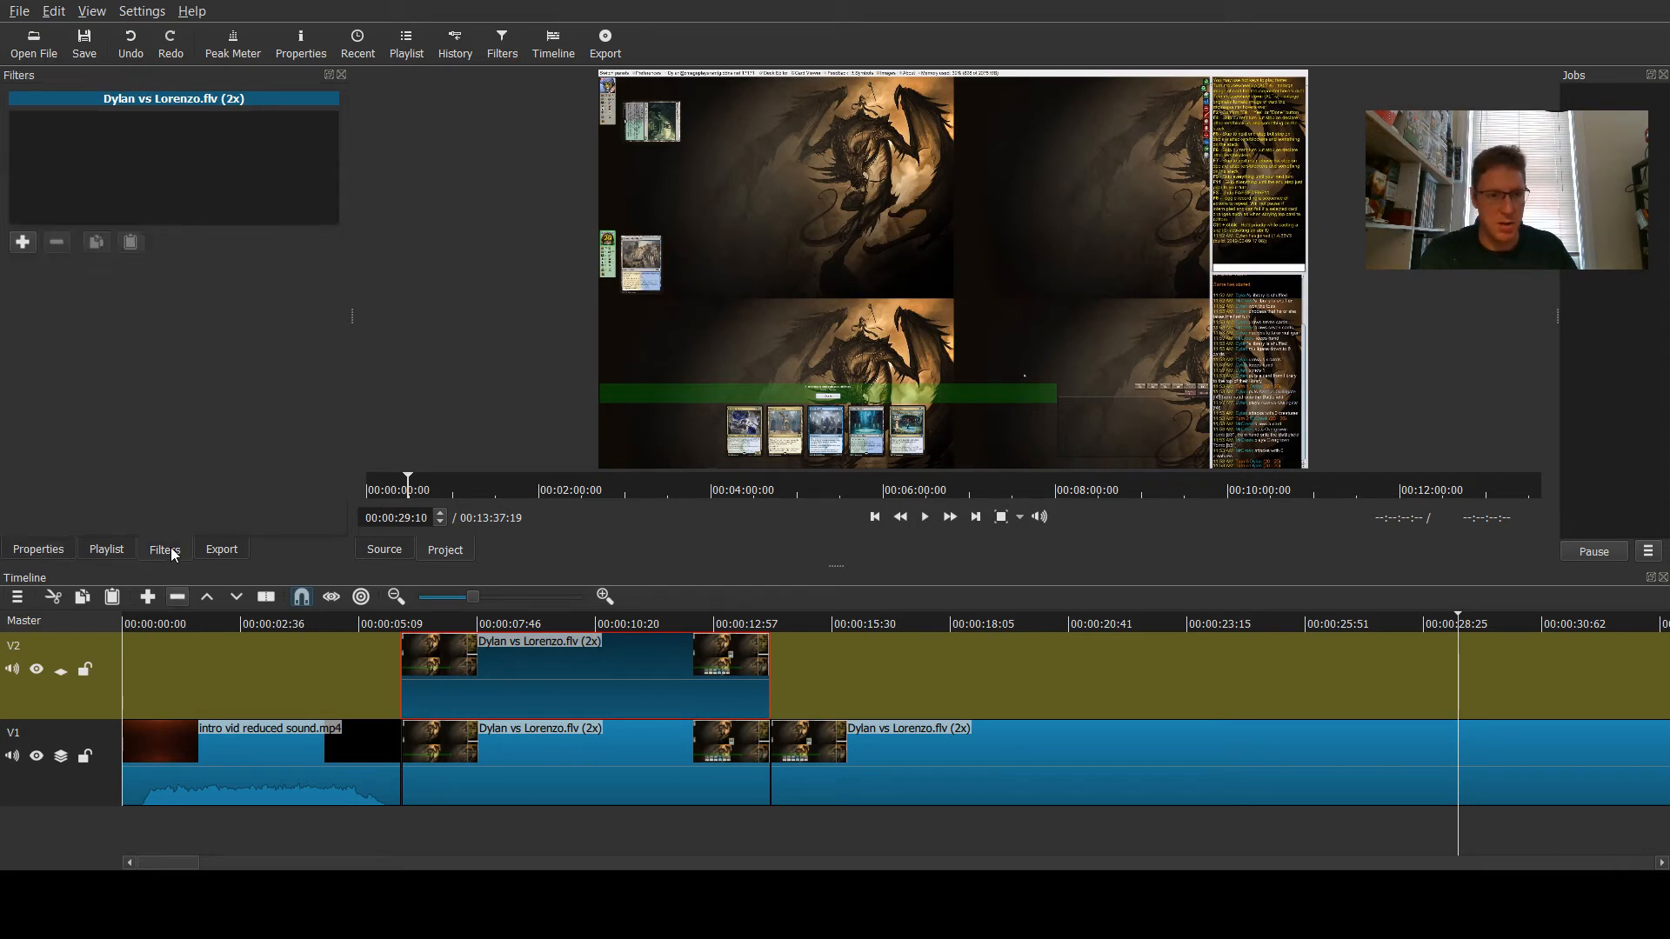
click(22, 245)
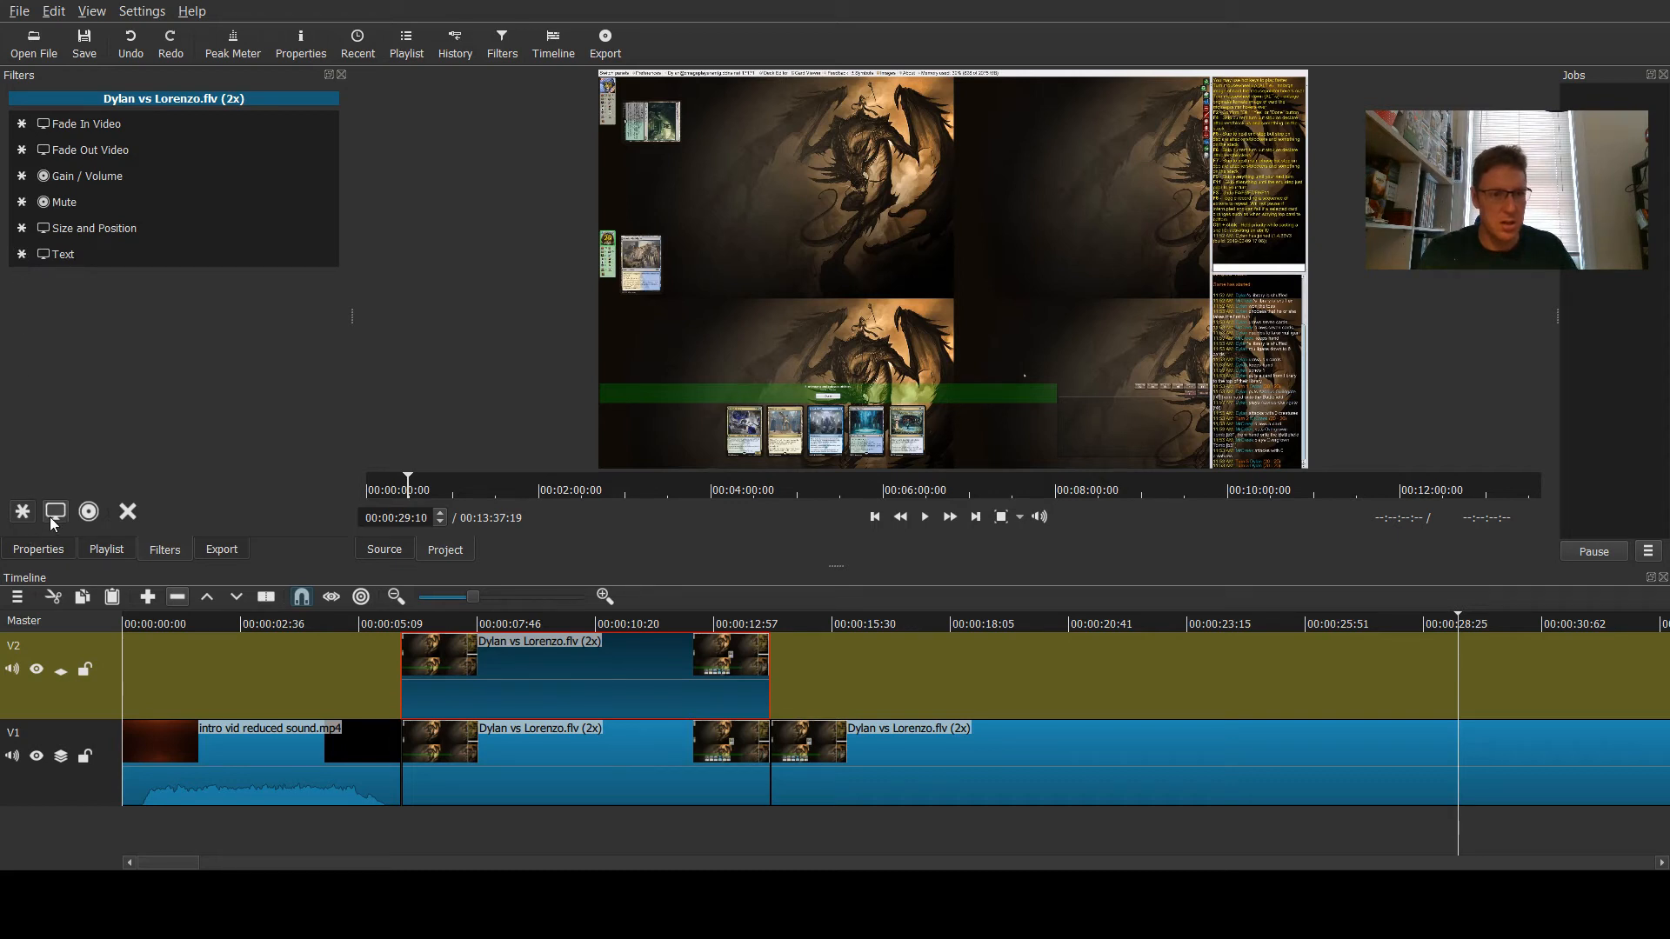
click(43, 554)
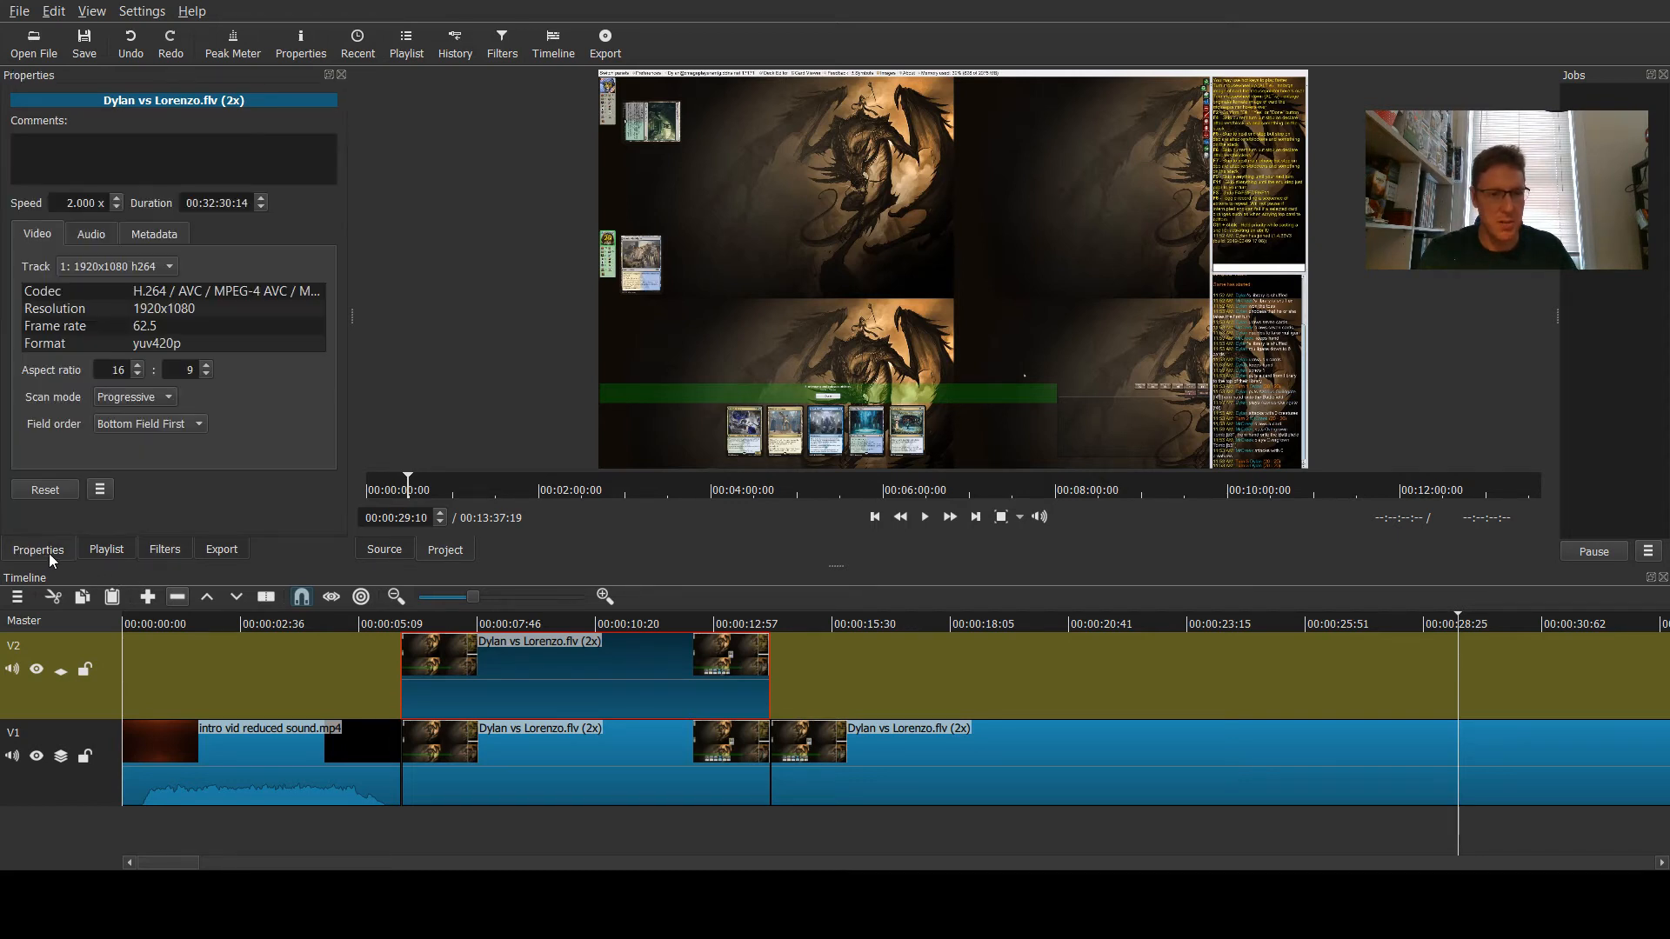
click(94, 550)
click(162, 552)
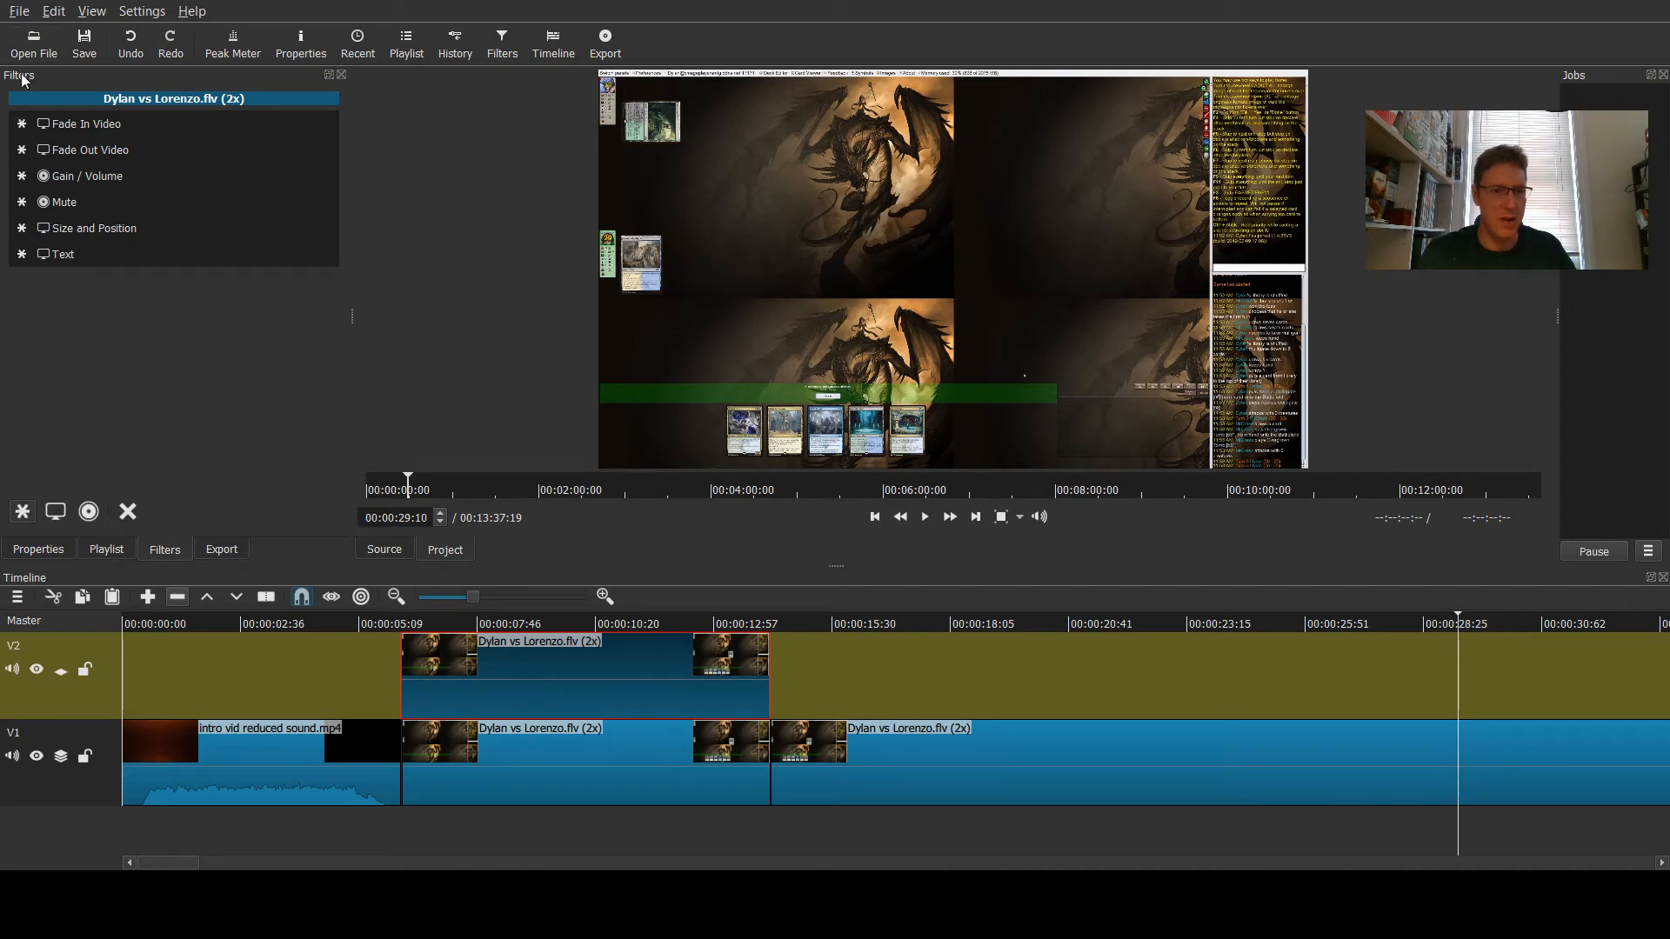
click(56, 513)
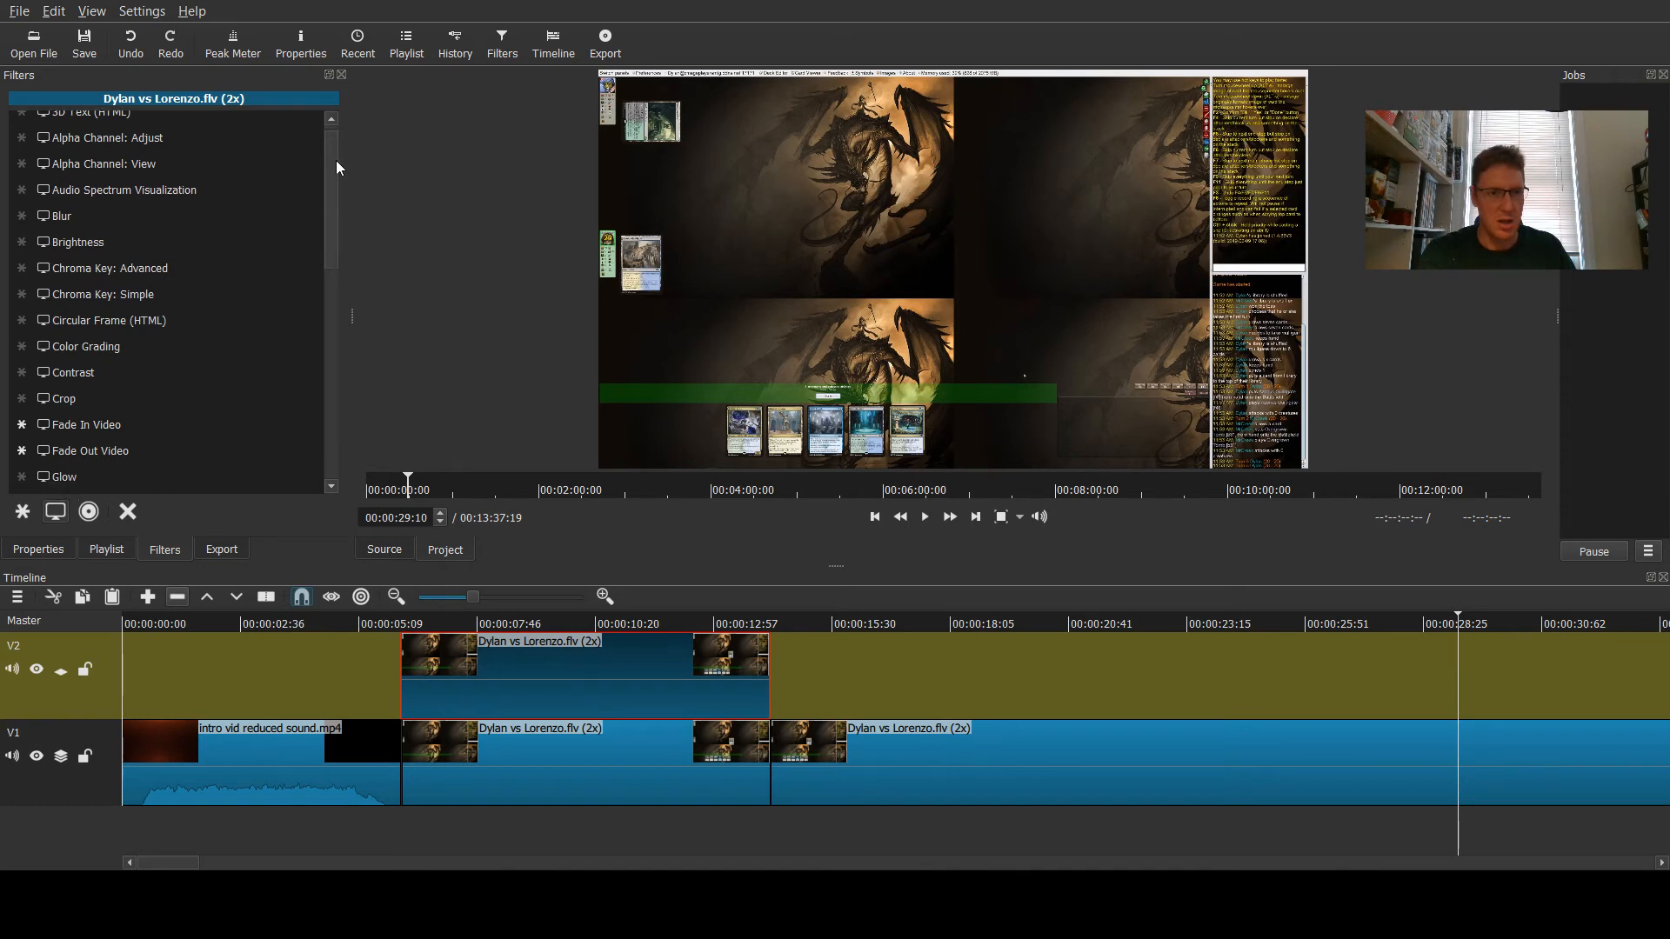
drag(336, 160, 337, 342)
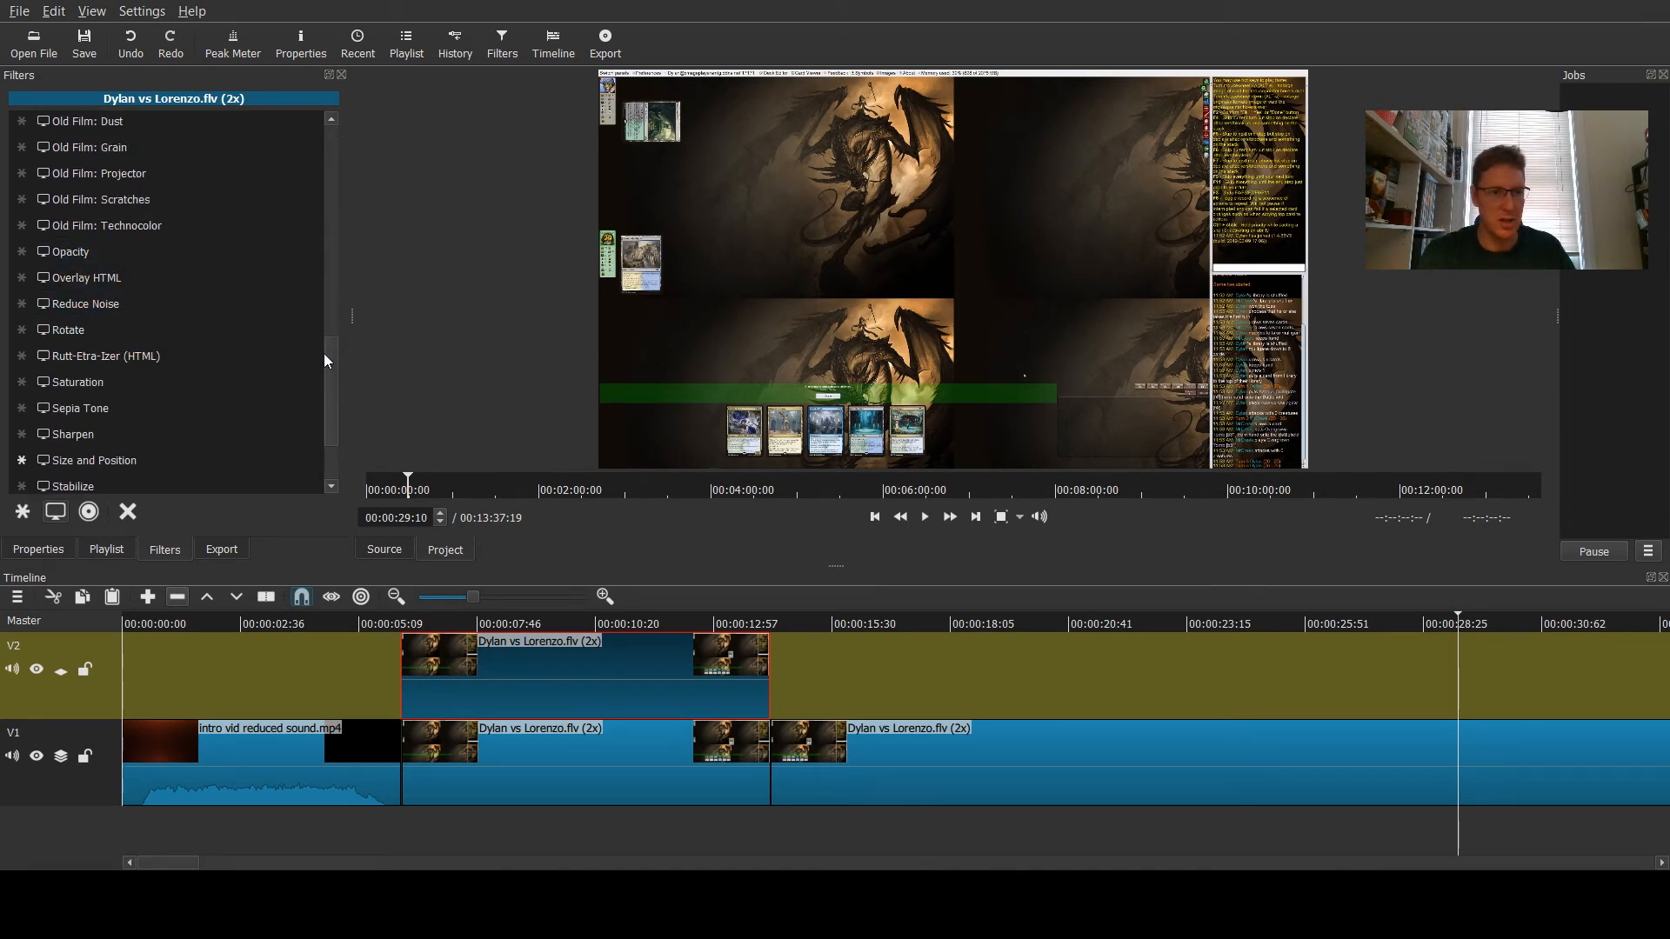
drag(325, 360, 313, 305)
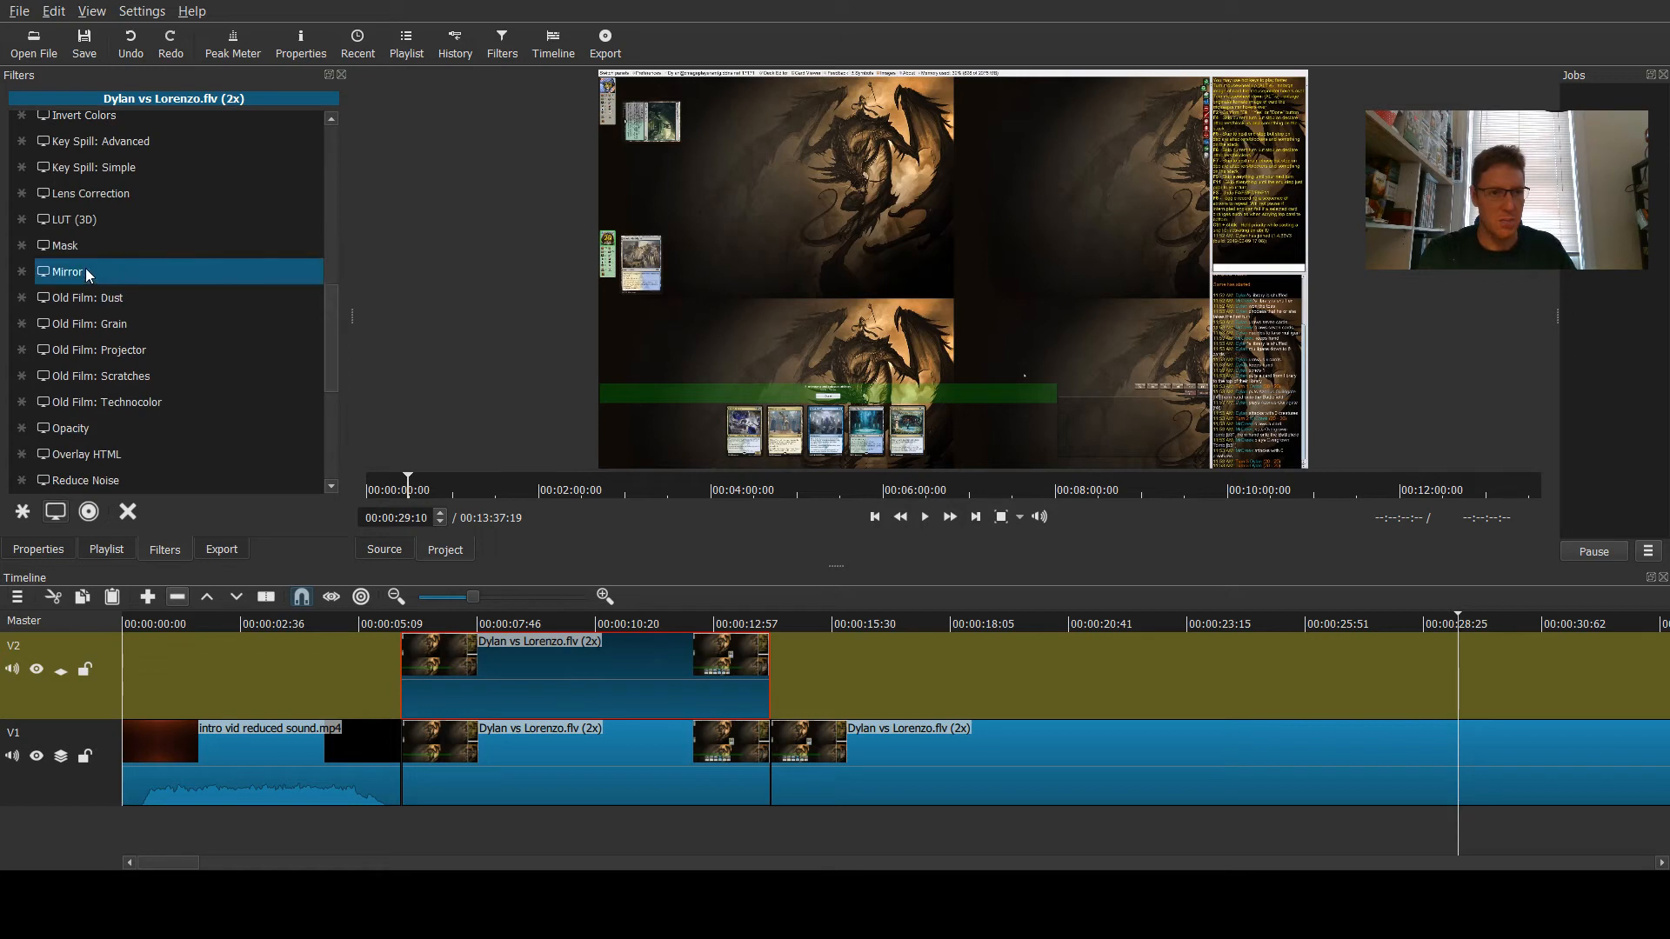
drag(328, 372, 326, 332)
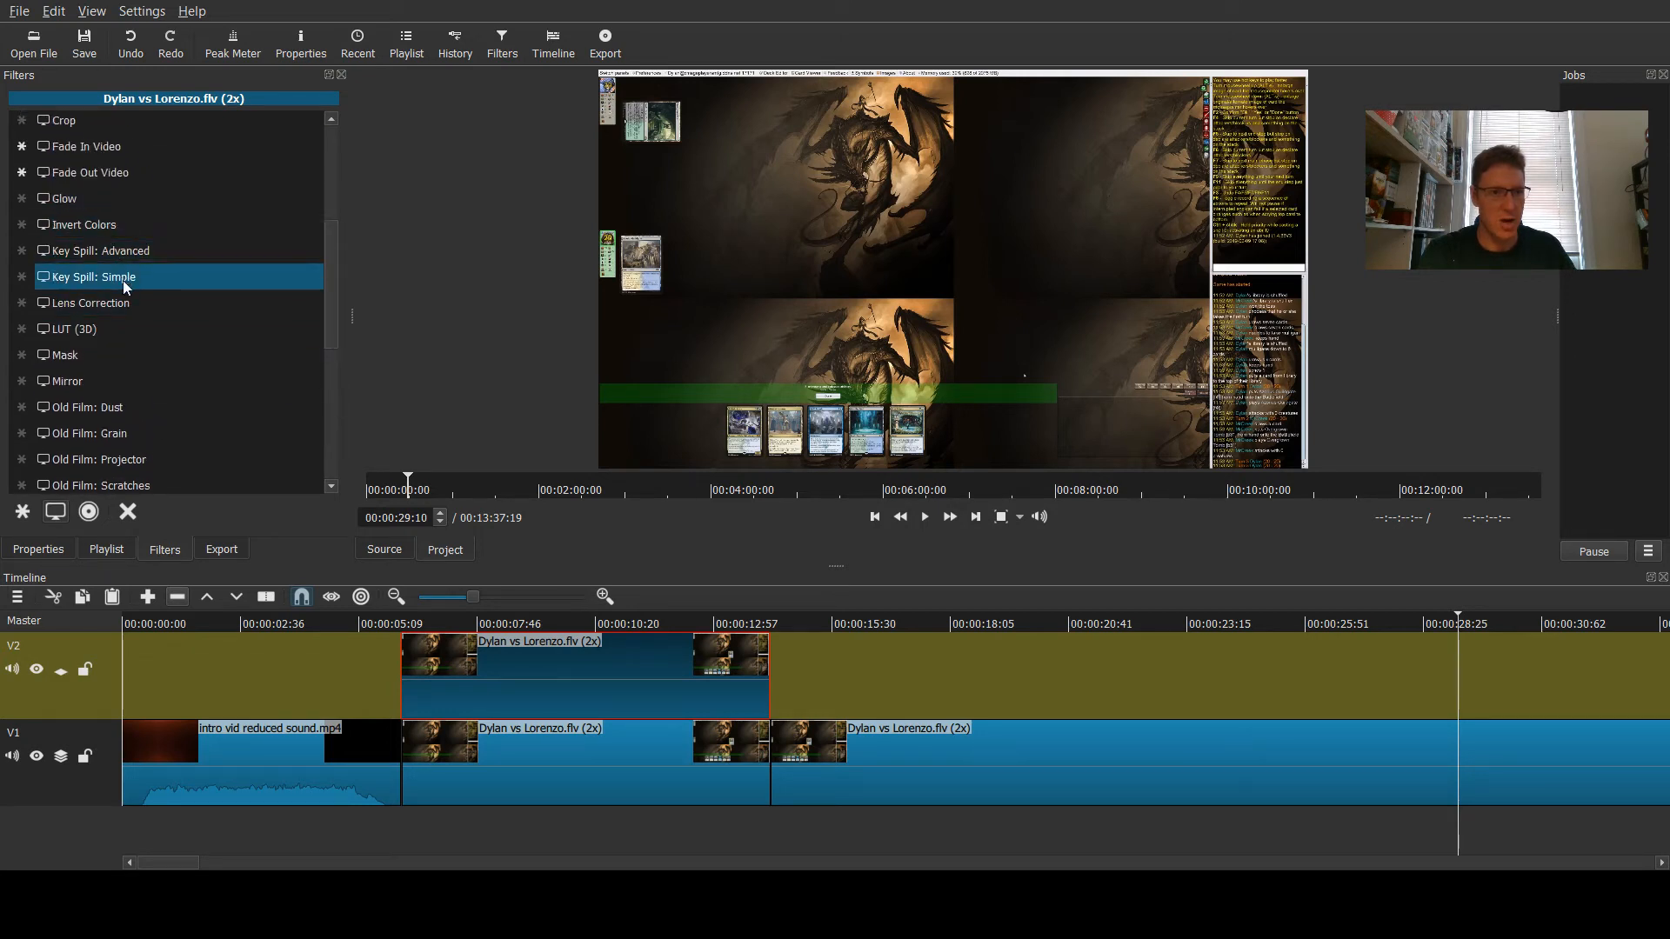
drag(325, 274, 327, 170)
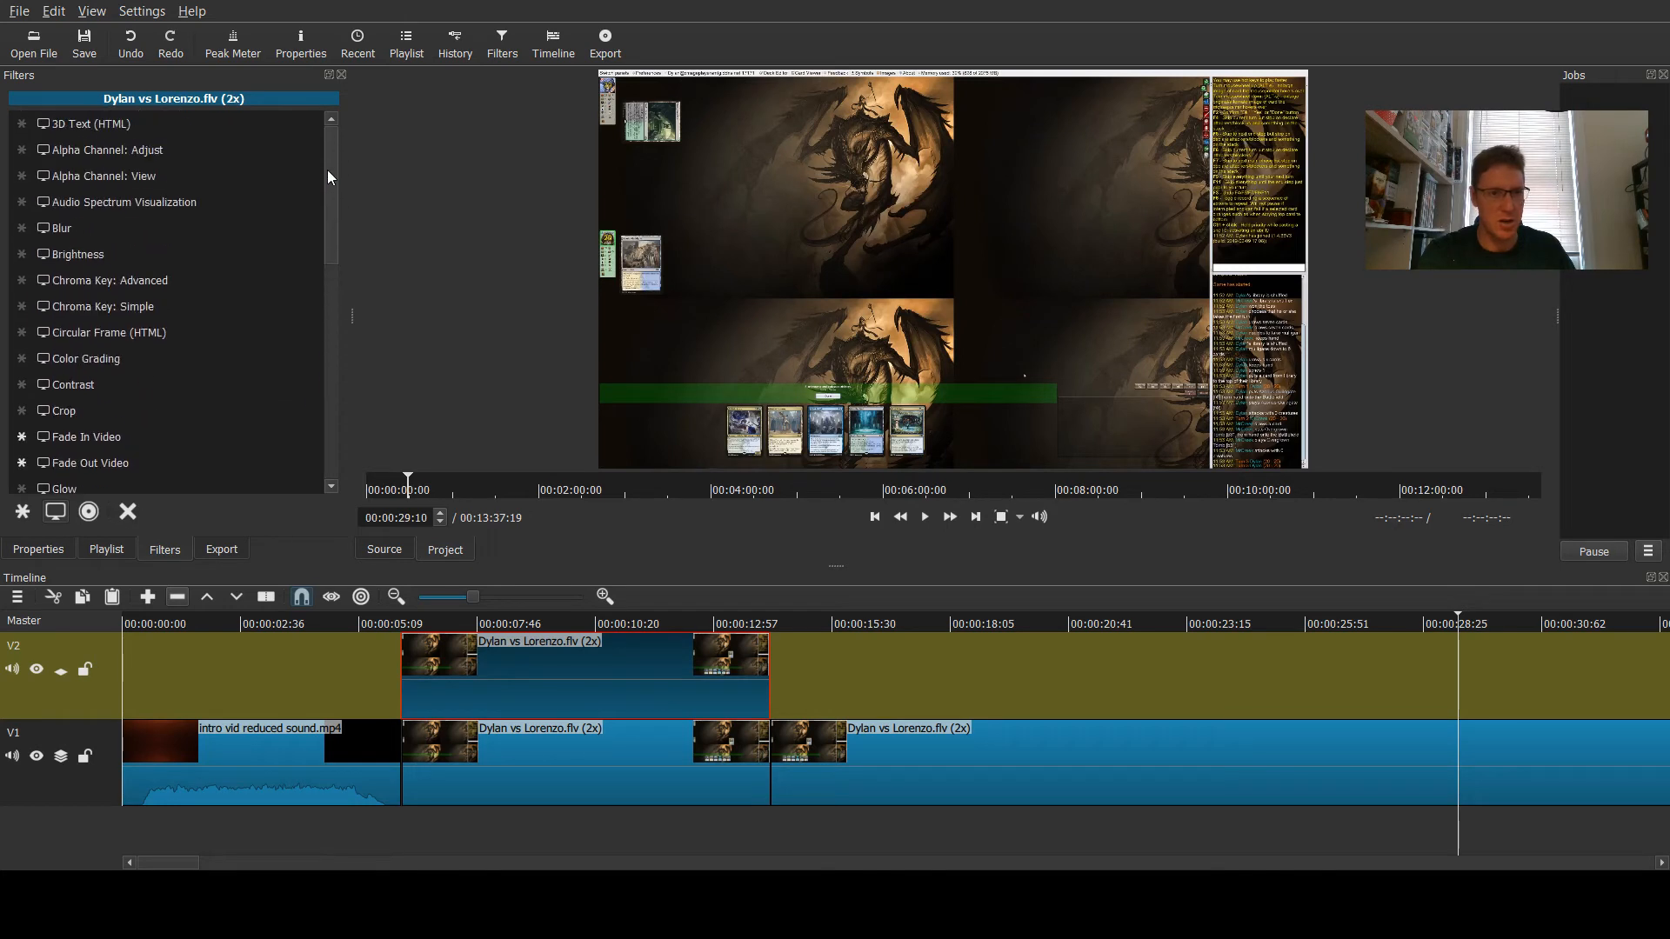
click(29, 514)
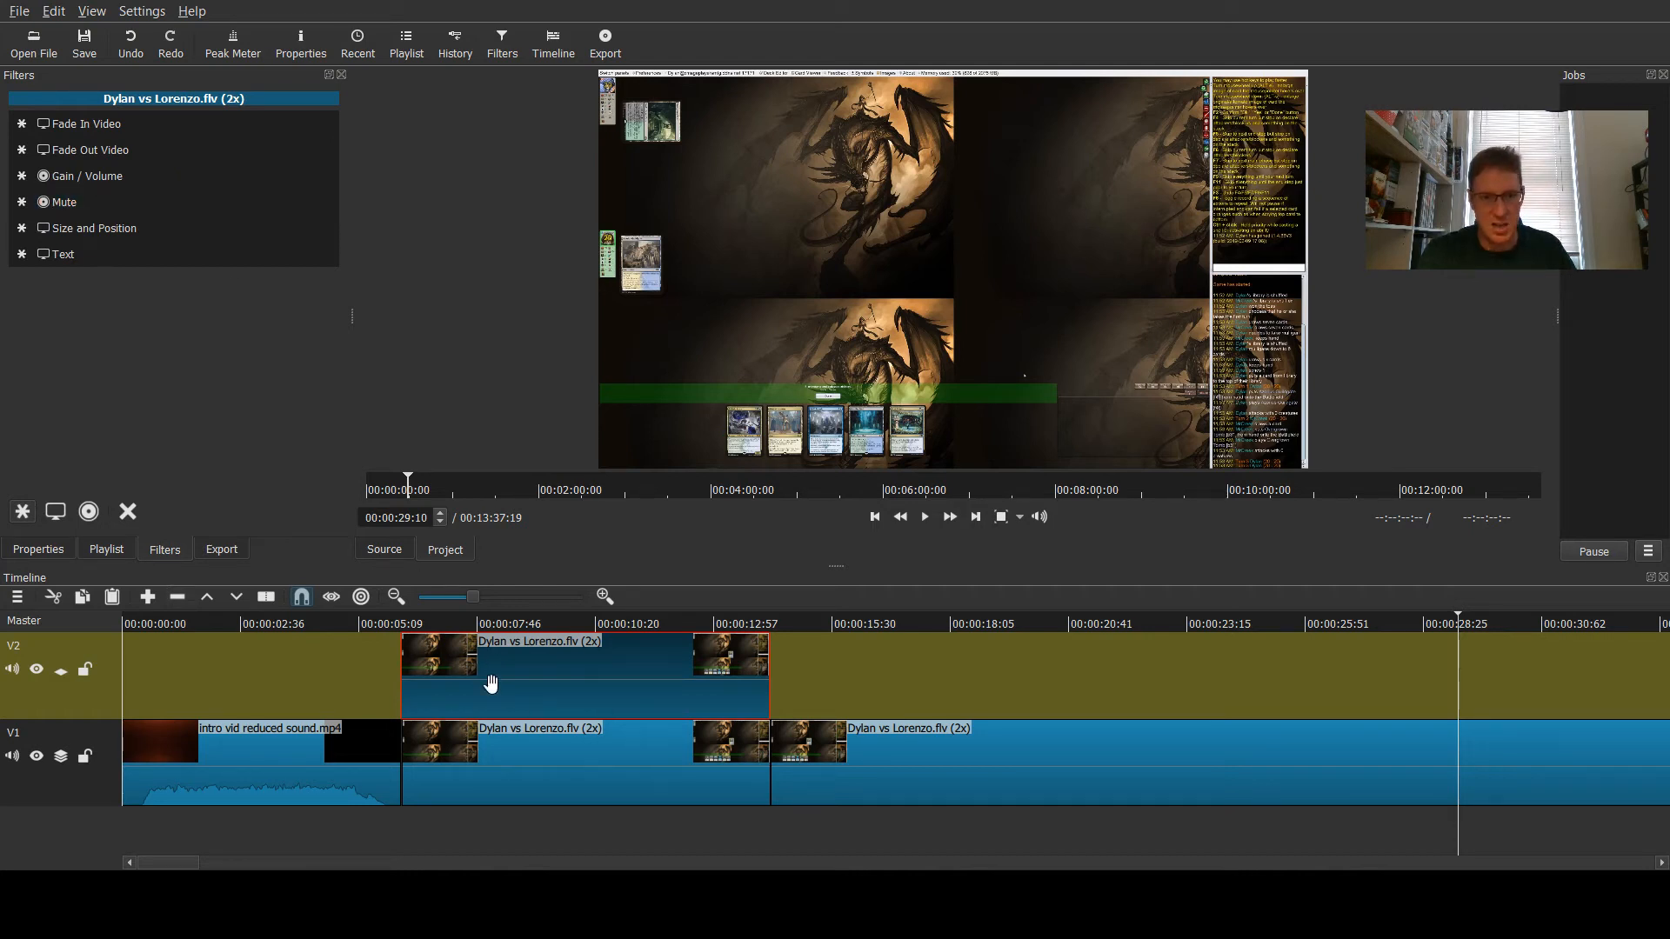
click(56, 511)
drag(327, 249, 346, 466)
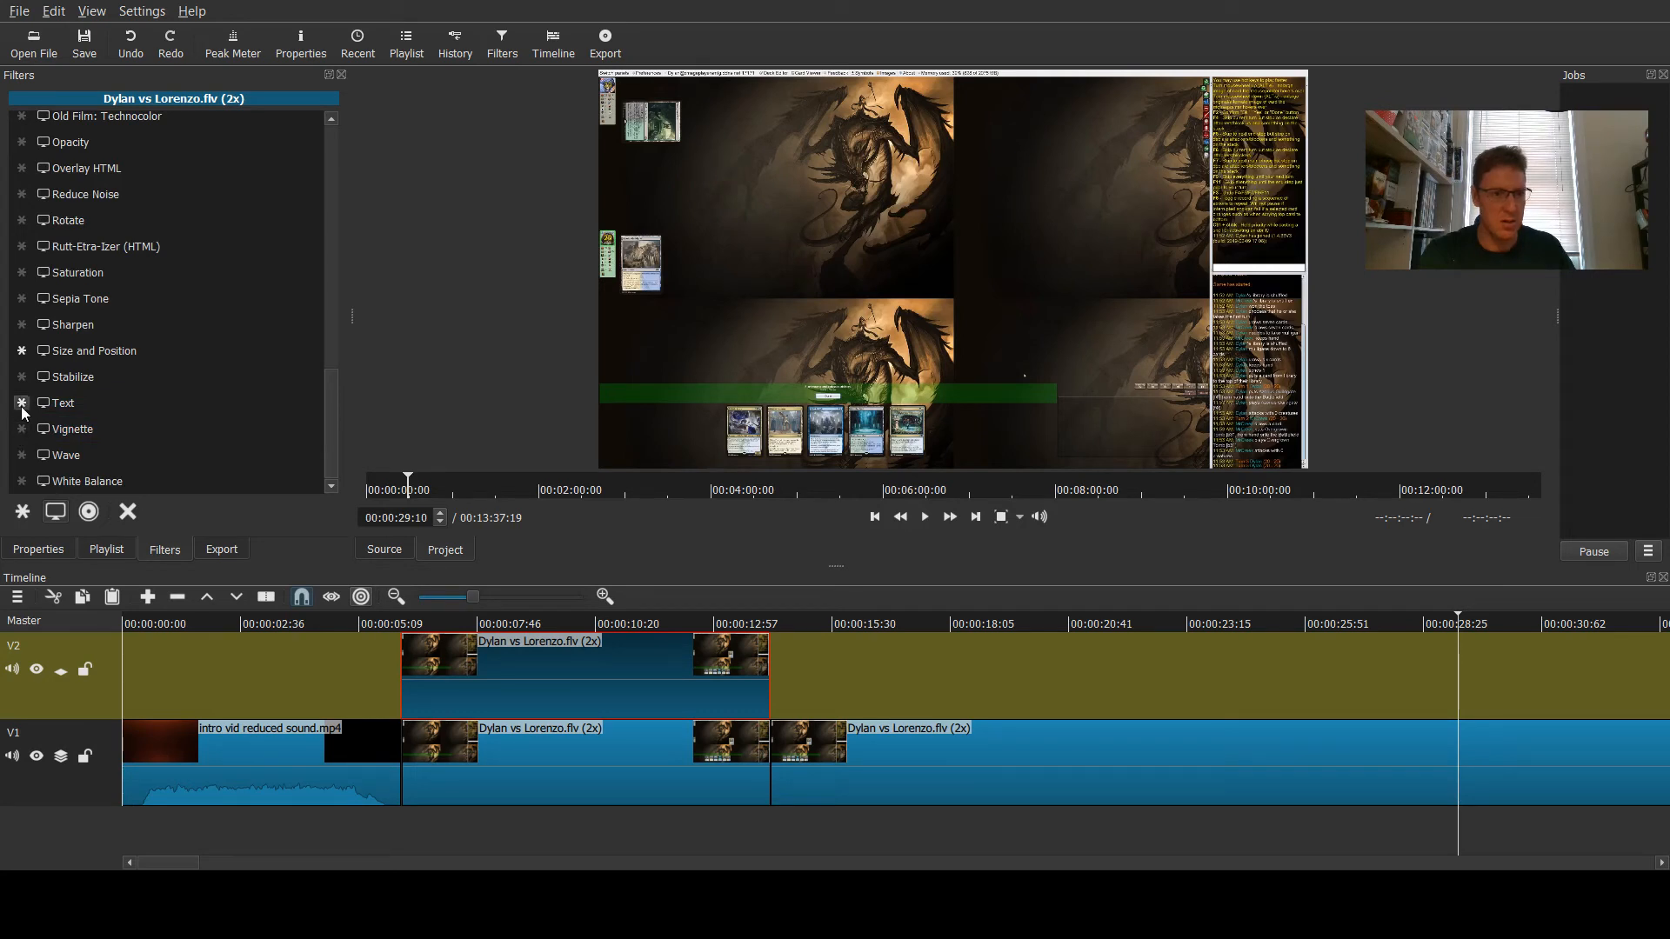
click(23, 512)
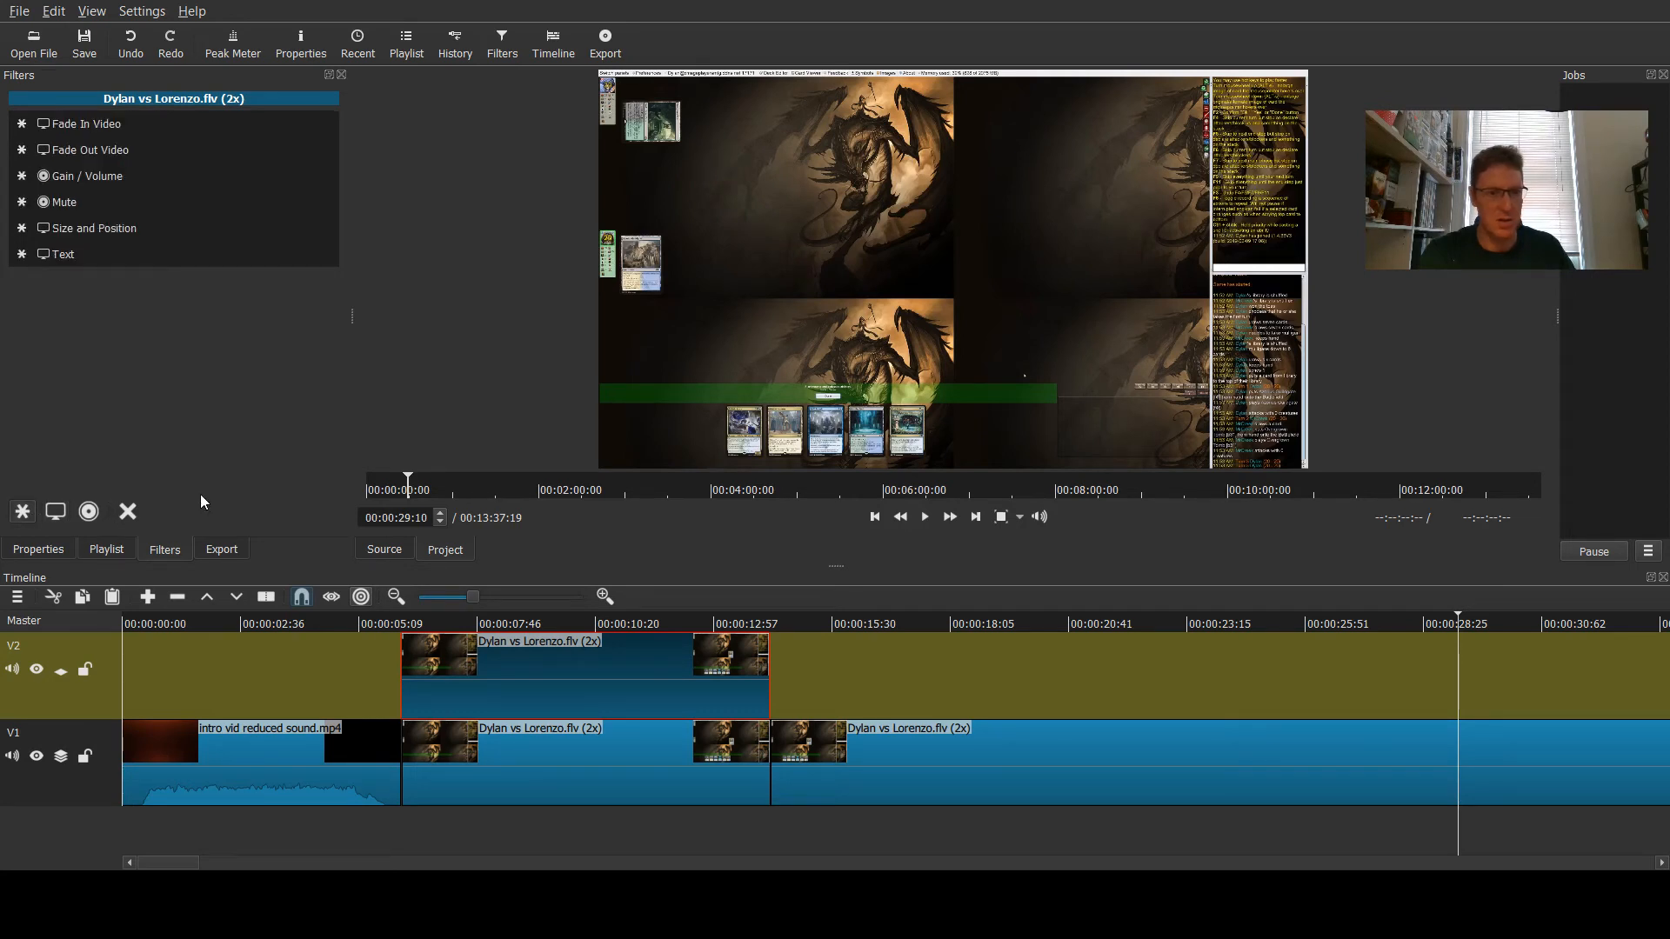
- Add a Text filter to the clip and replace its text with dsfgofgfdogkfdgfd
click(70, 257)
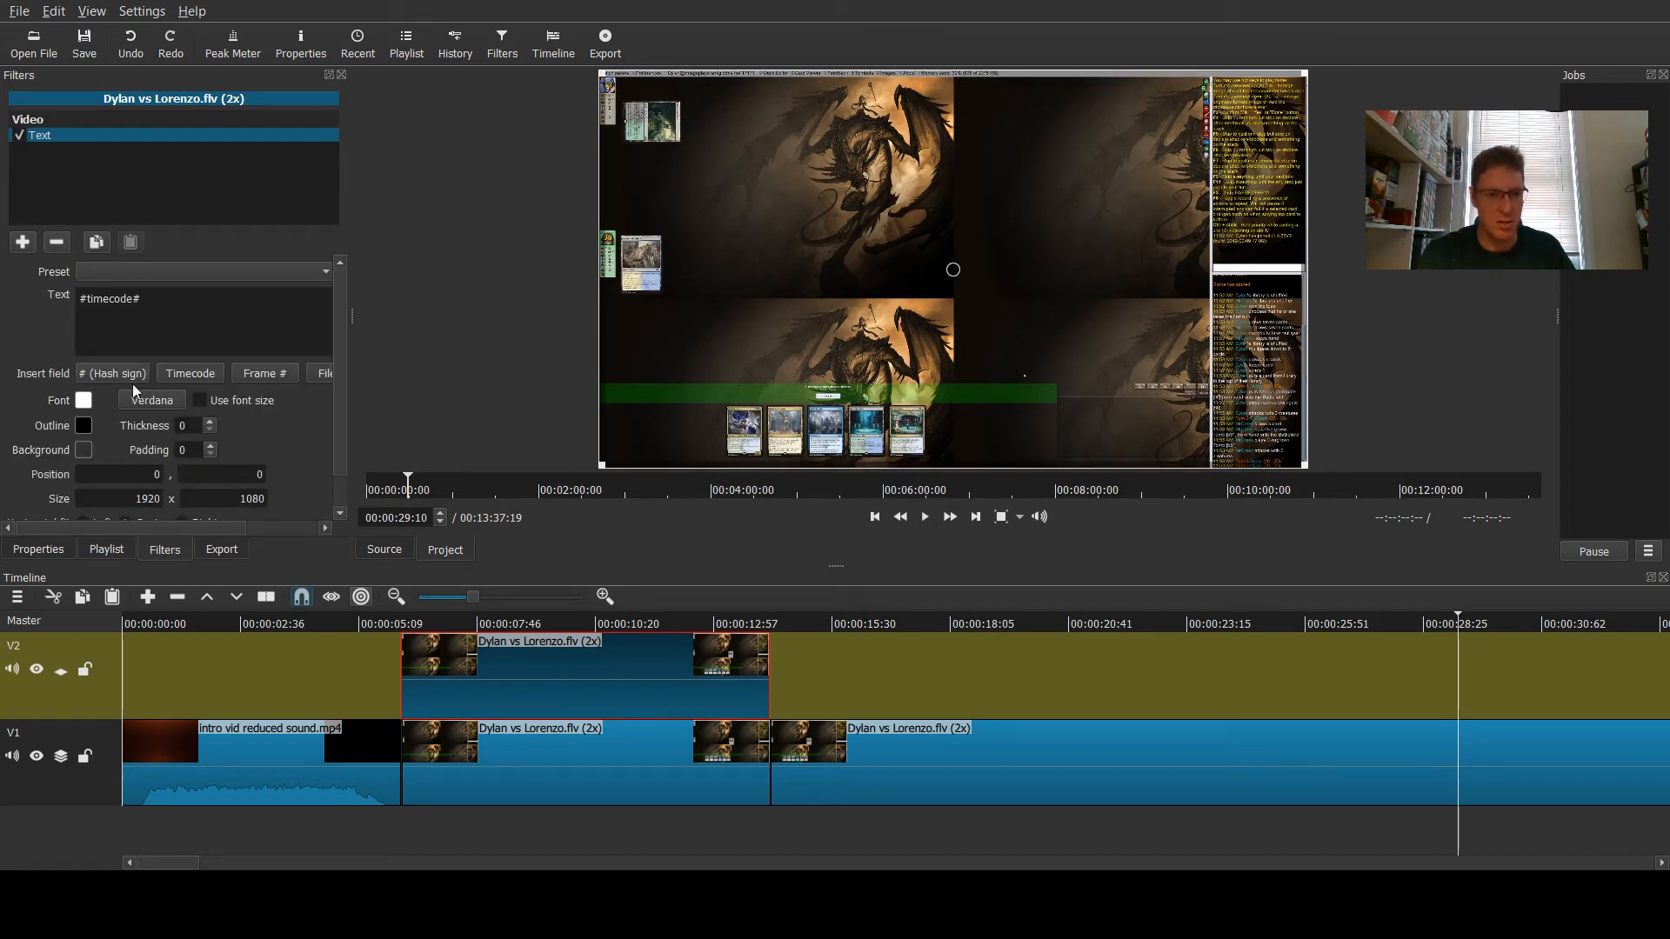
drag(339, 352, 353, 391)
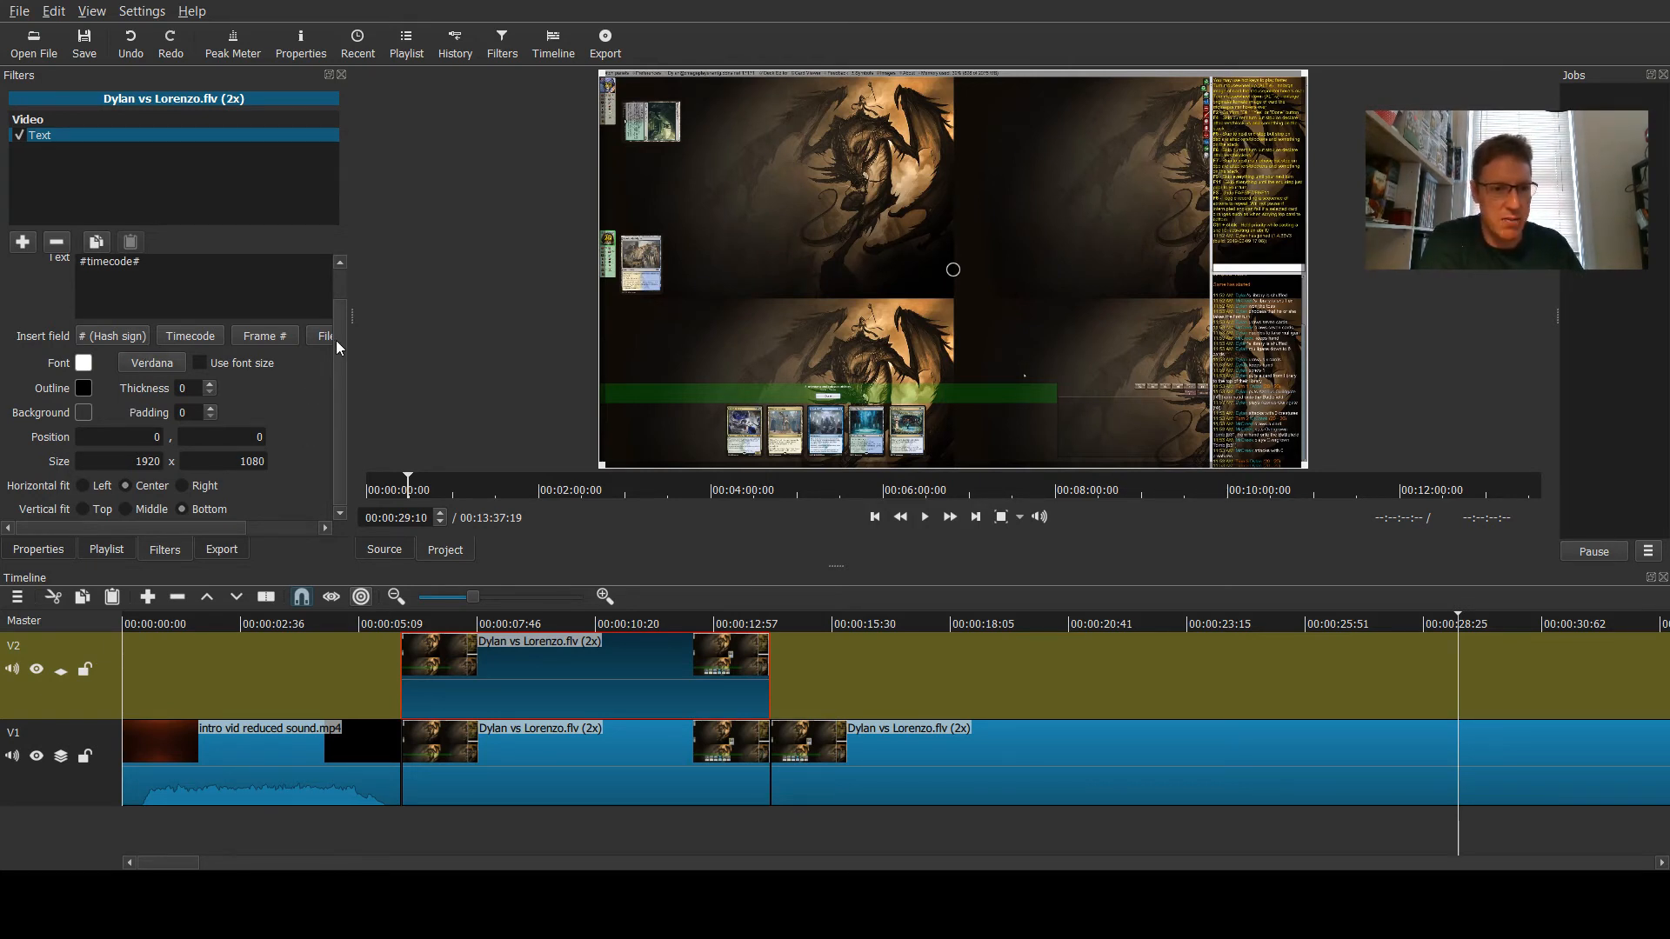
scroll(345, 364, up, 2)
scroll(341, 275, down, 2)
scroll(142, 339, up, 2)
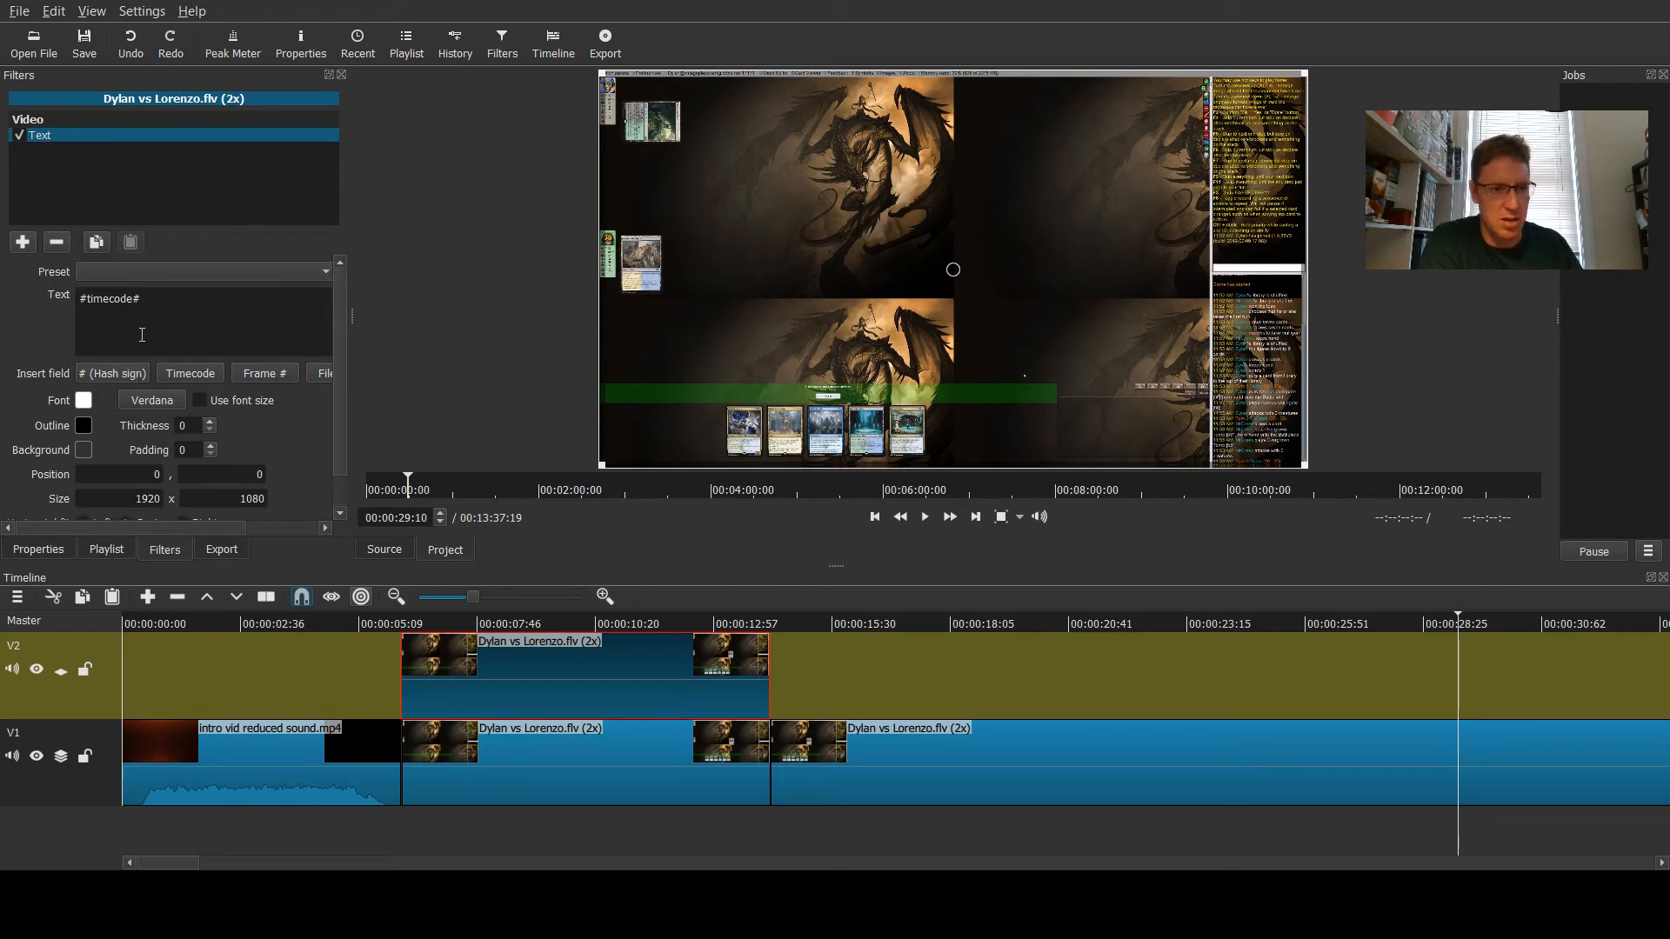
drag(151, 298, 68, 304)
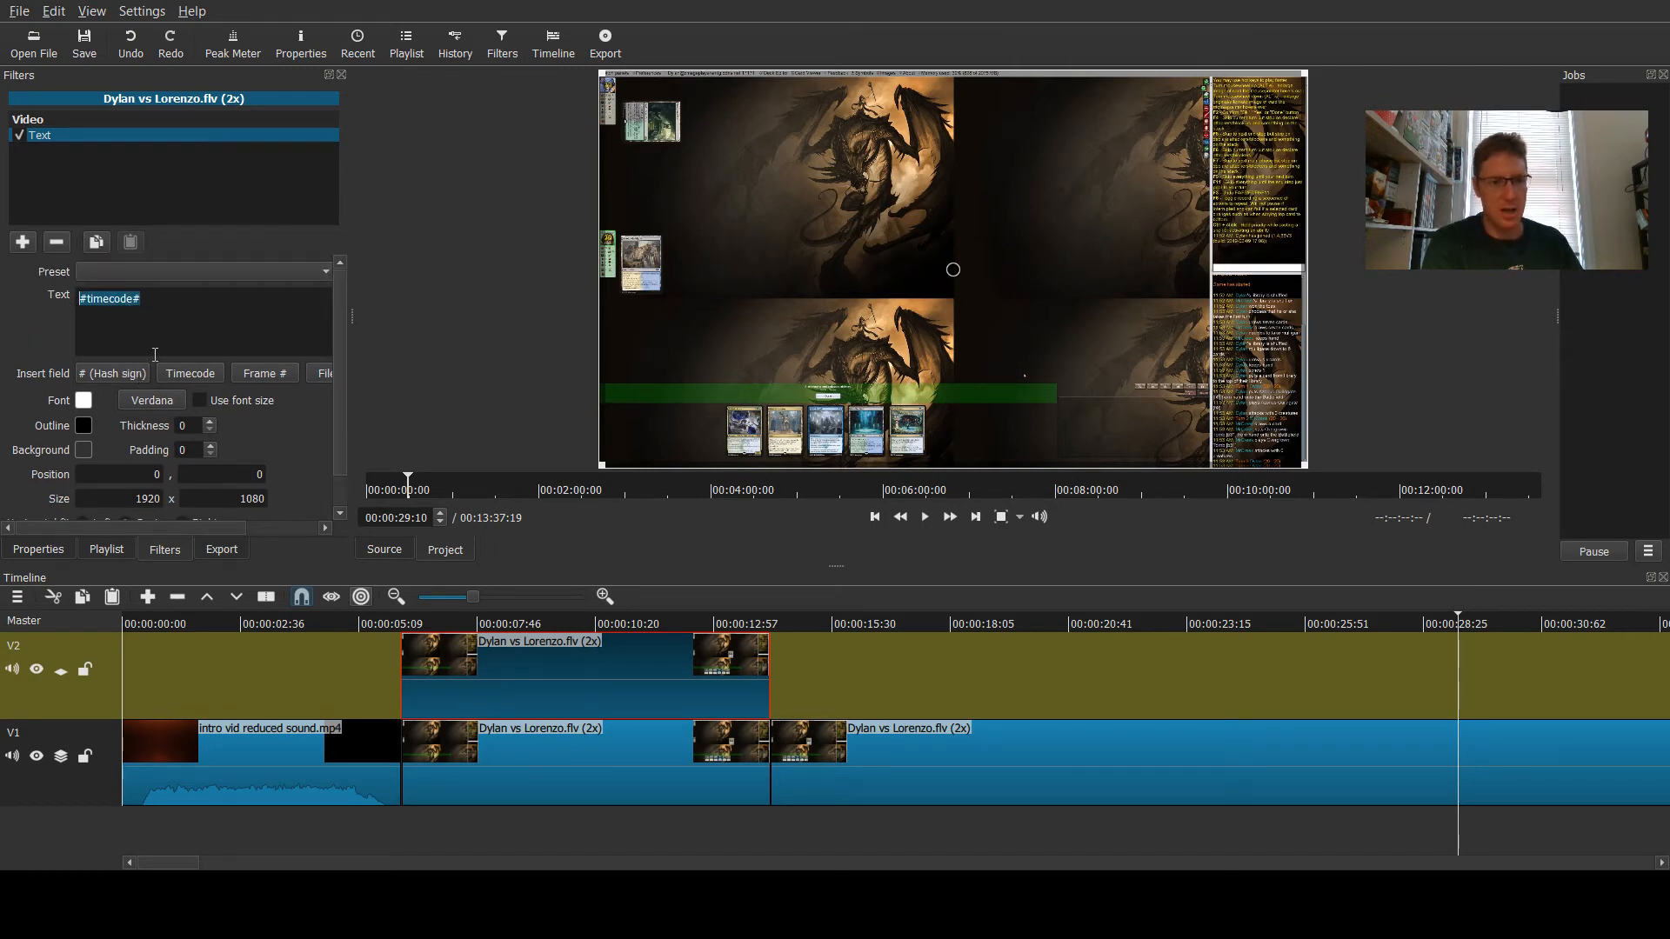
text(dsfgofgfdogkfdgfd)
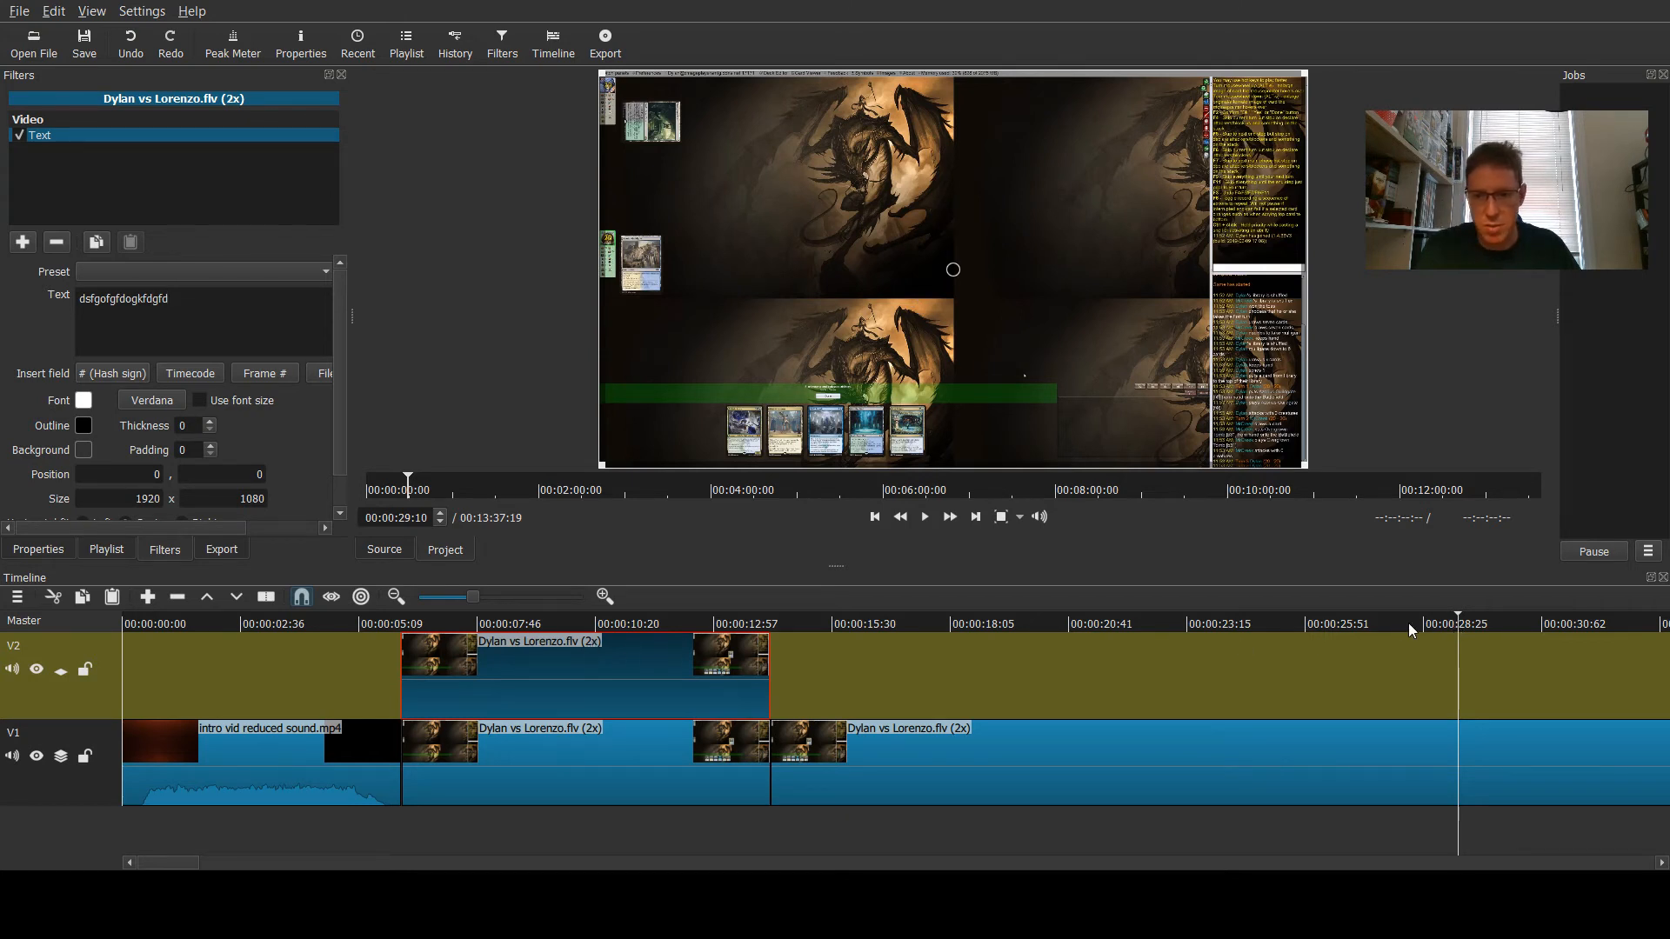
- Change the Text filter's text to sdgjifgijdfgdfjfljfdlvdf while previewing at about 8 seconds
click(550, 625)
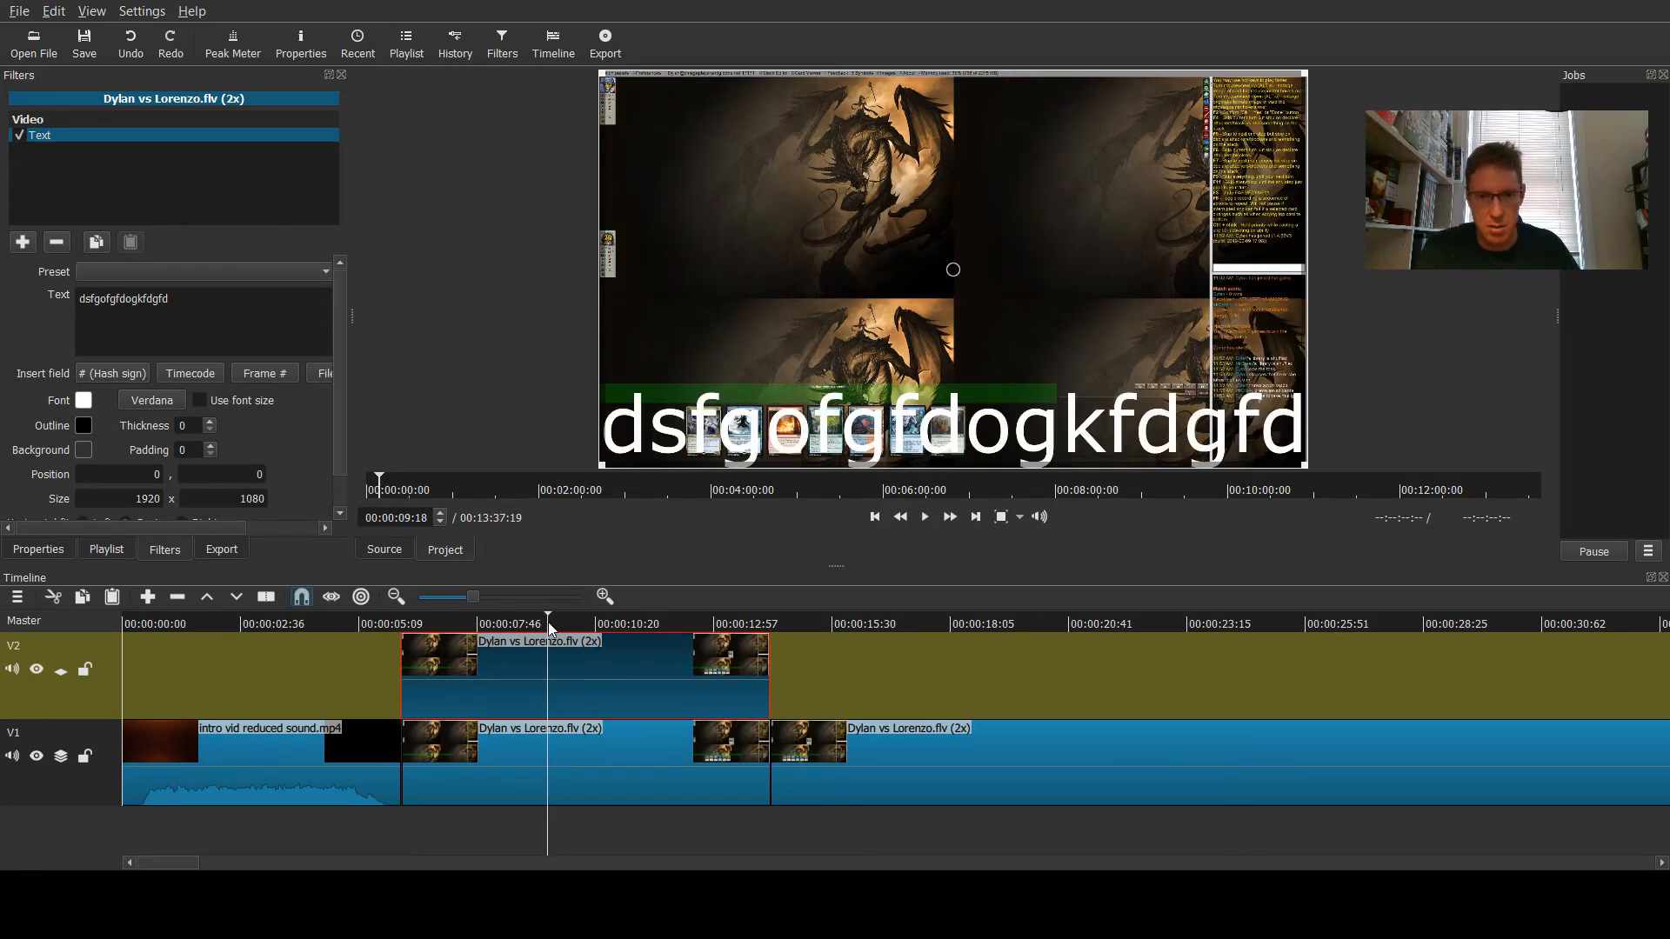
click(629, 623)
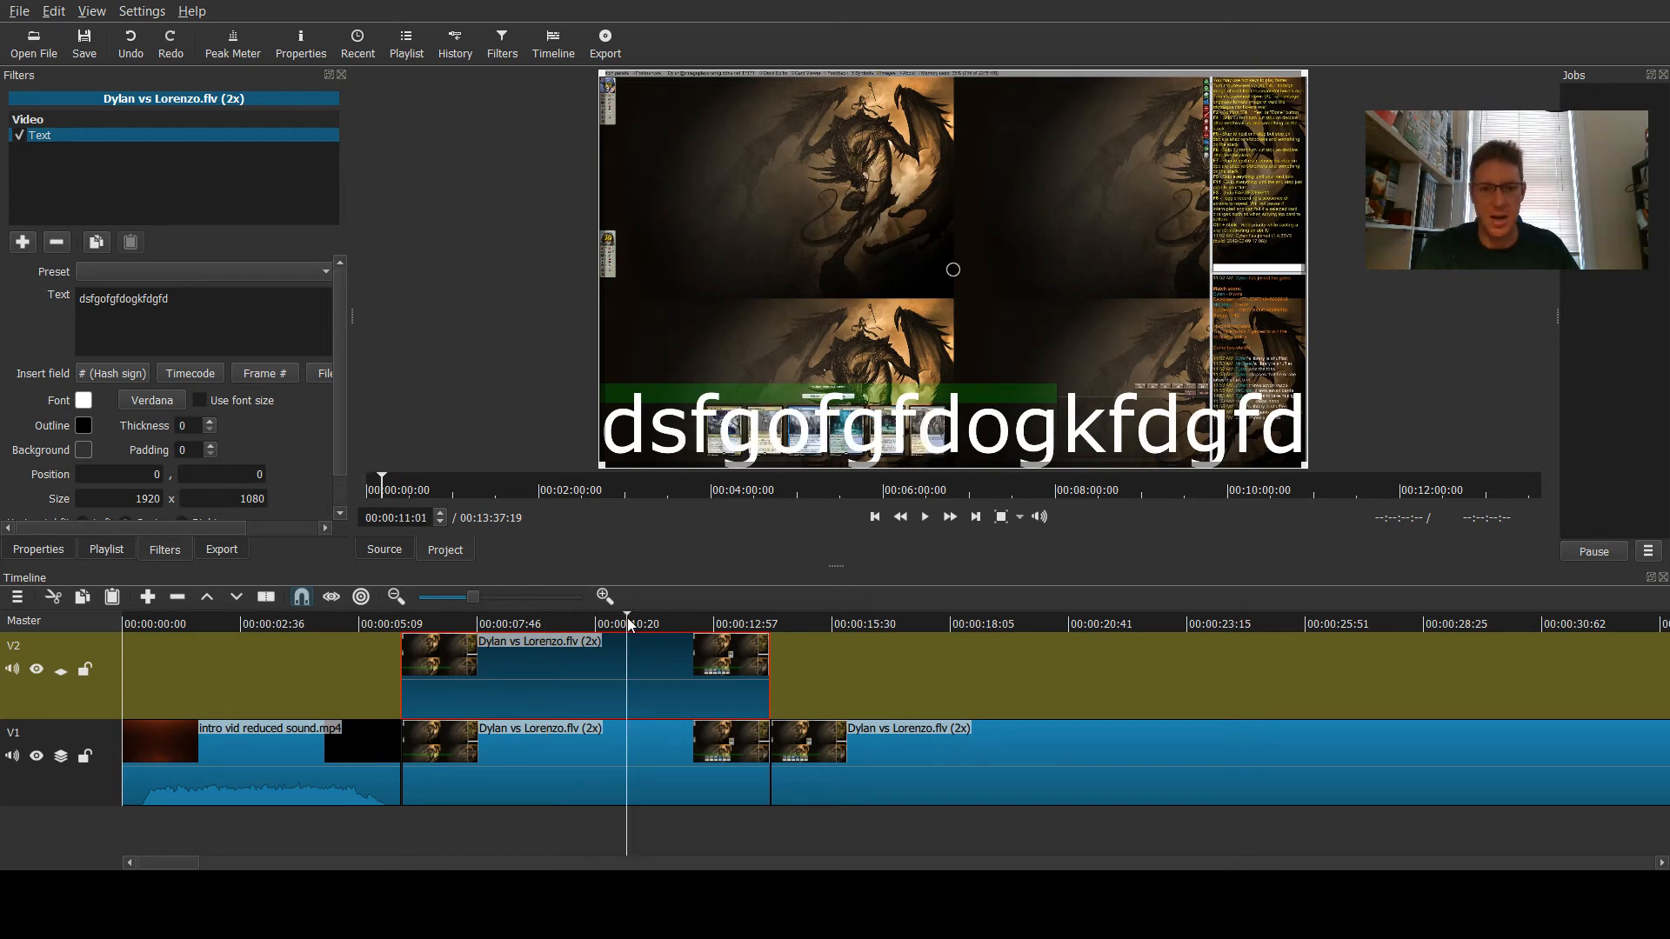
click(493, 624)
drag(135, 315, 6, 303)
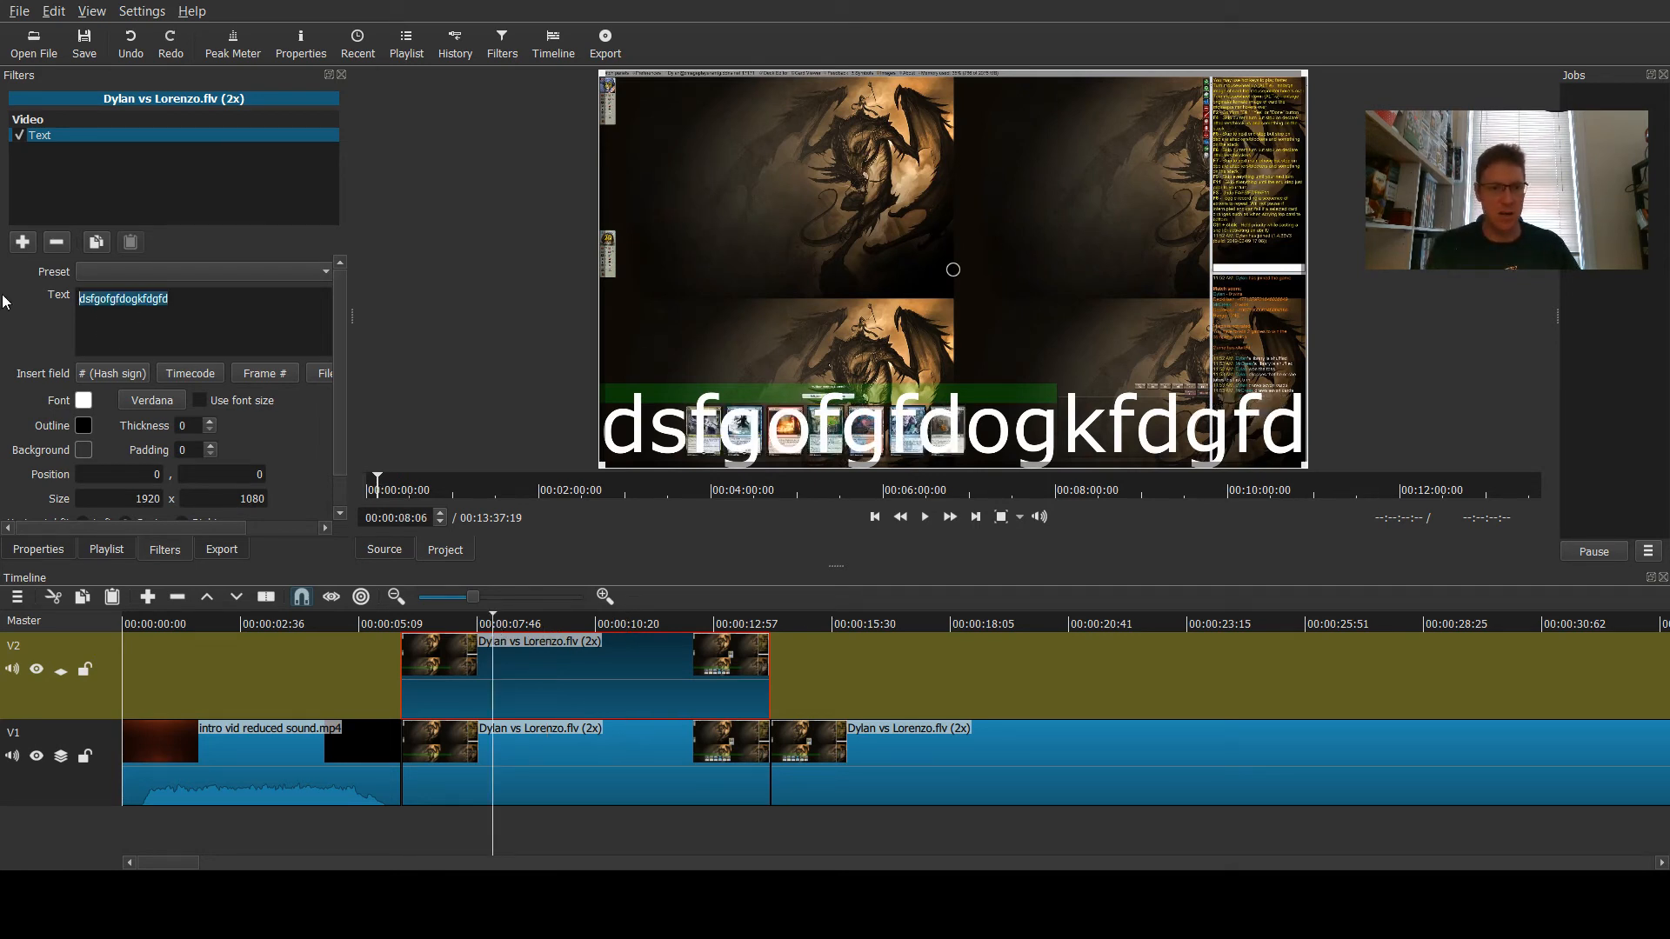
text(=)
key(BackSpace)
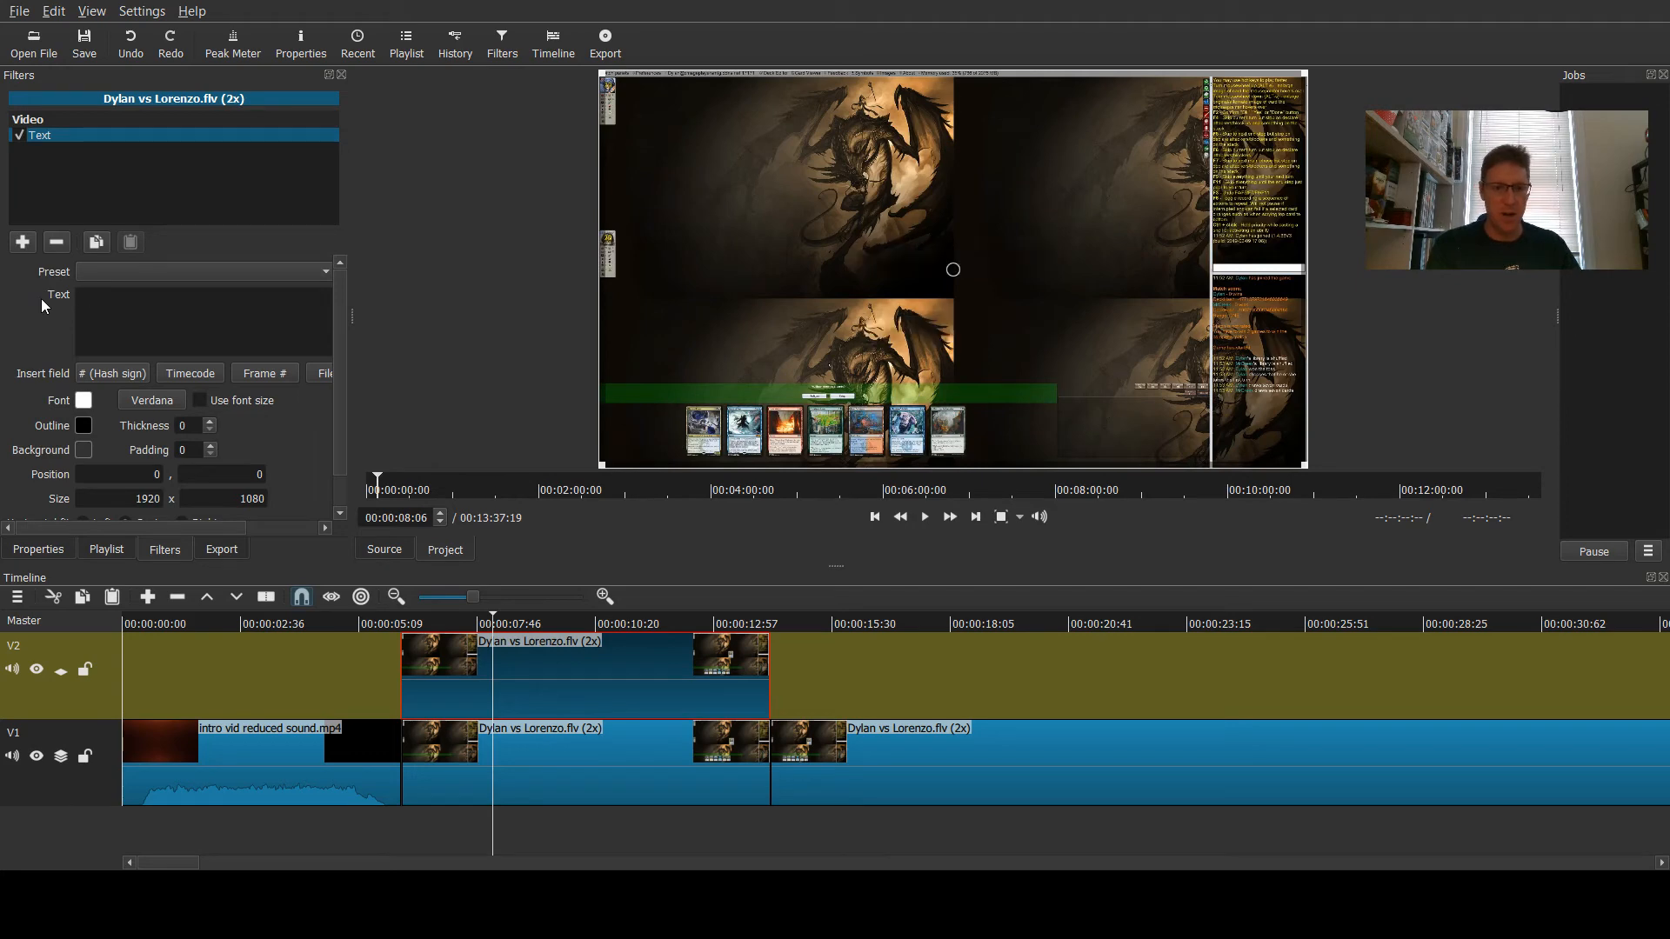
text(sdgjifgijdfgdfjfljfdlvdf)
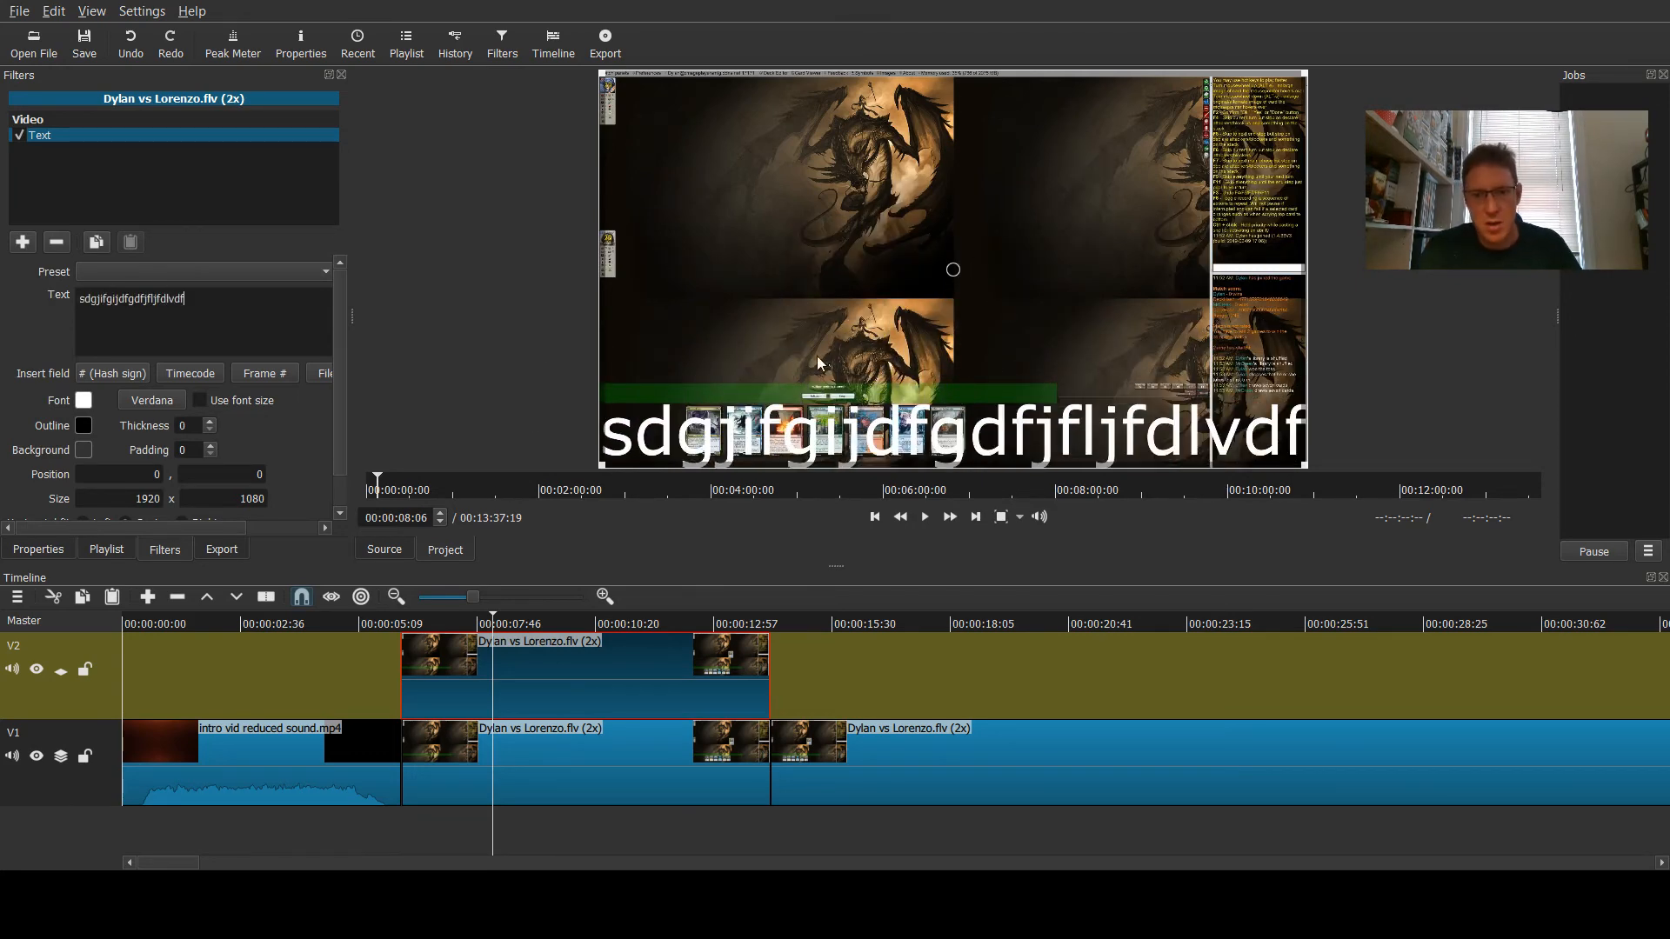
- Nudge the text slightly downward in the preview and clear the text field
mouse_move(951, 269)
mouse_down()
mouse_move(988, 384)
mouse_move(822, 70)
mouse_move(931, 75)
mouse_move(962, 165)
mouse_move(973, 289)
mouse_move(953, 282)
mouse_up()
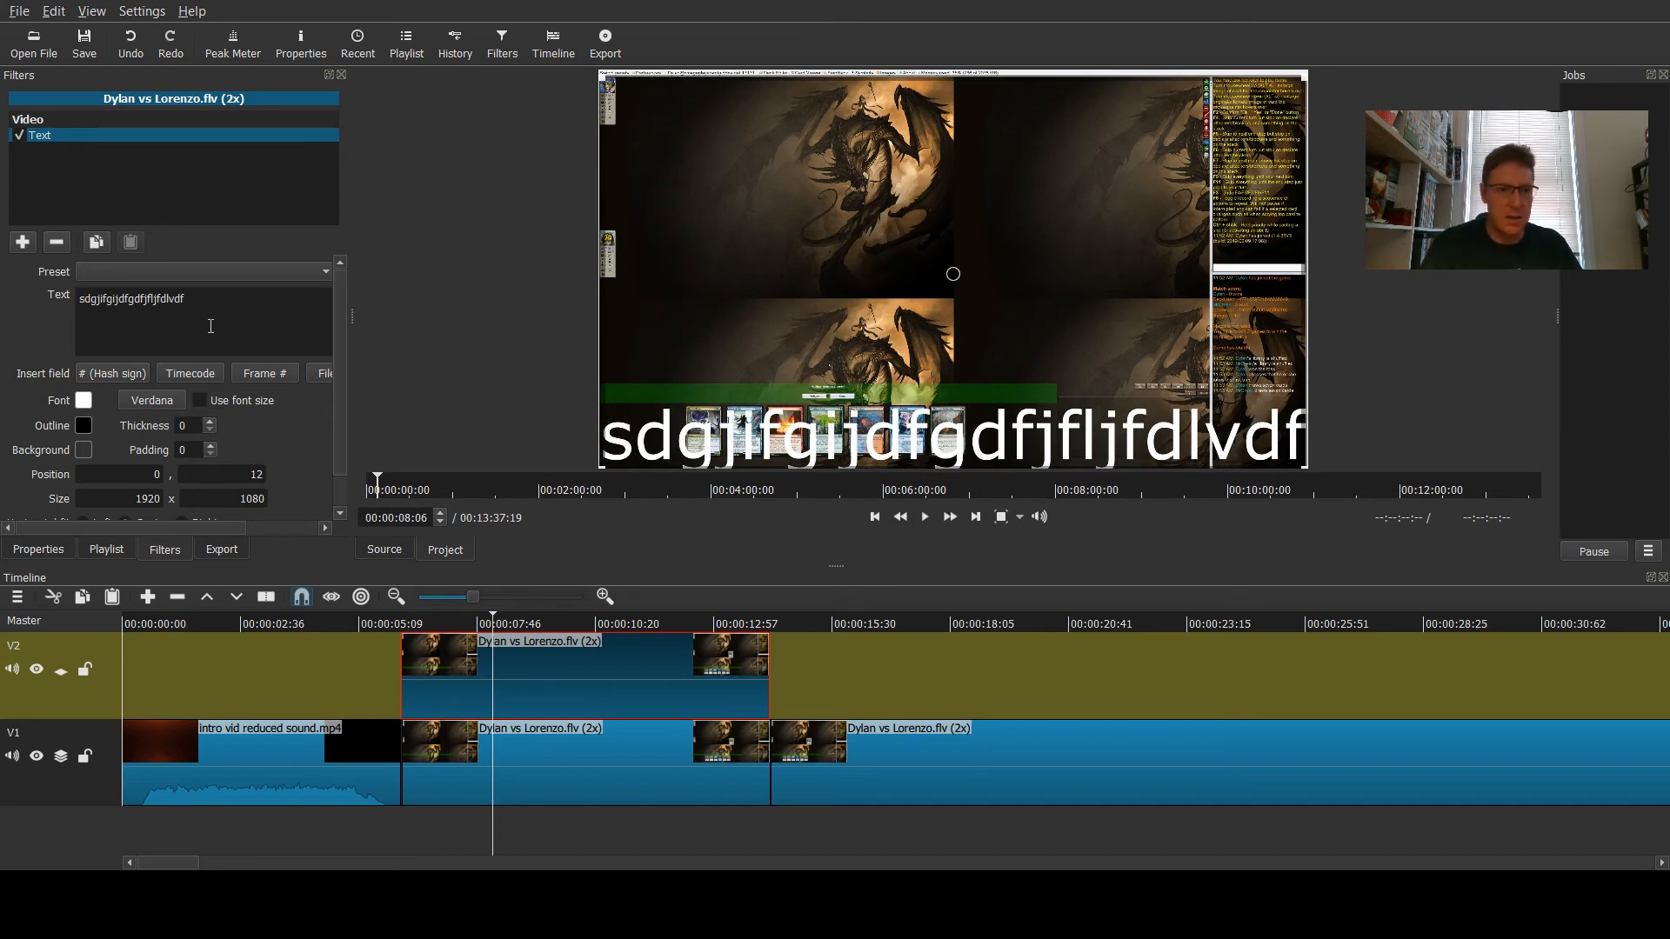
triple_click(168, 307)
key(BackSpace)
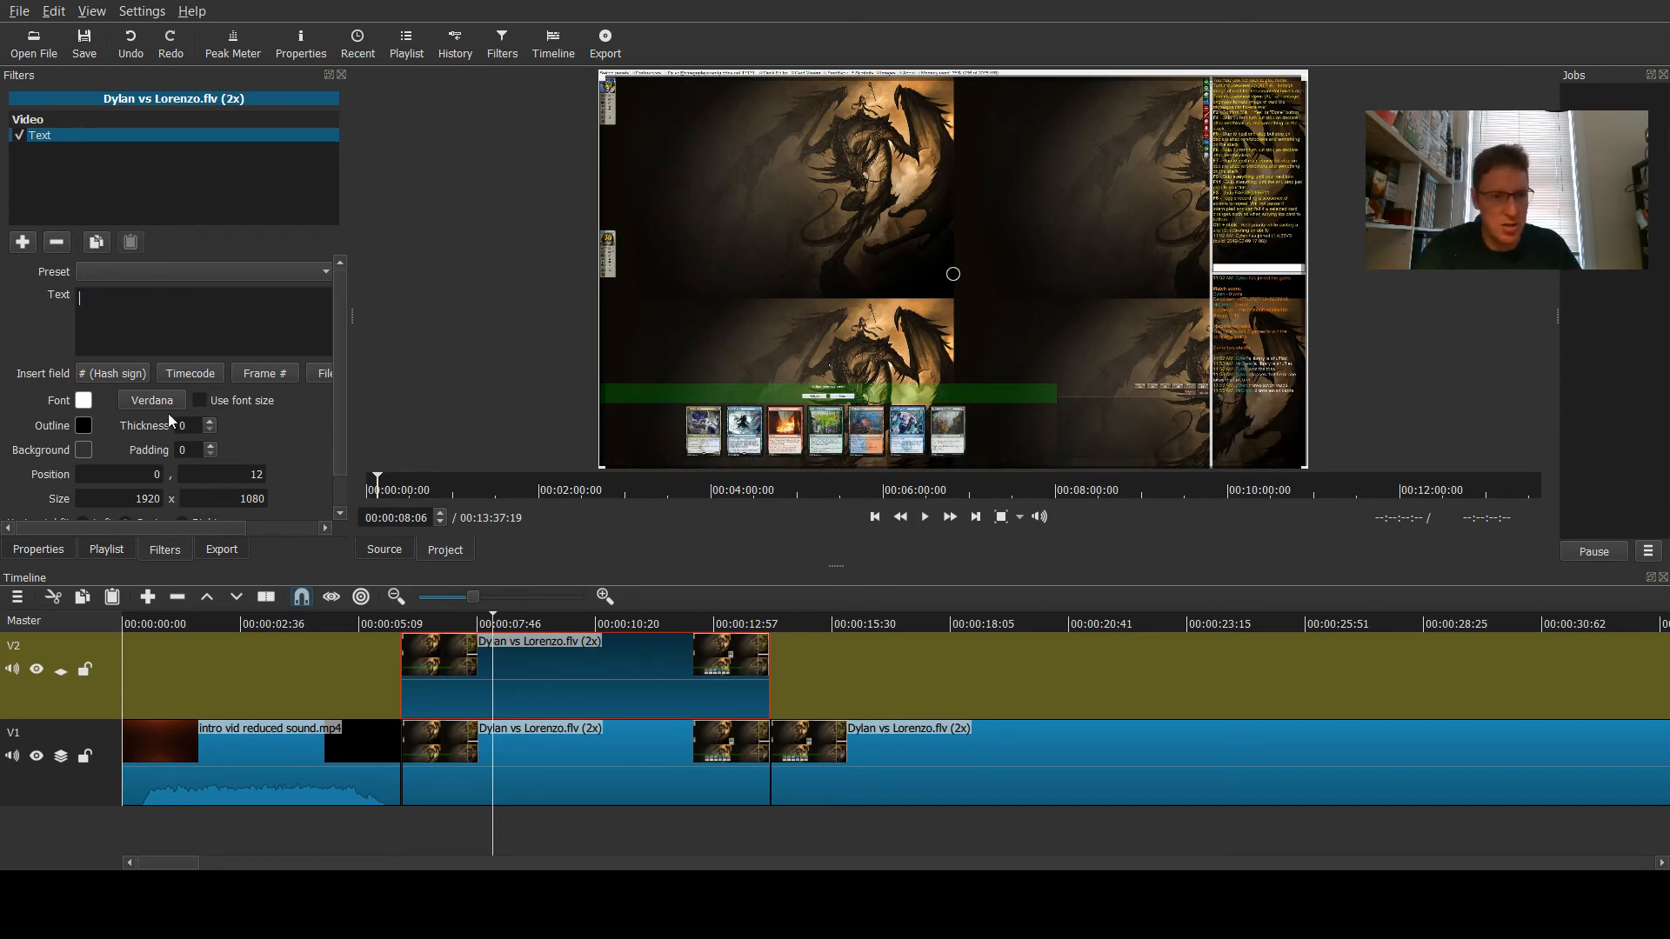
- Load the game intro preset for the Text filter
scroll(327, 421, down, 1)
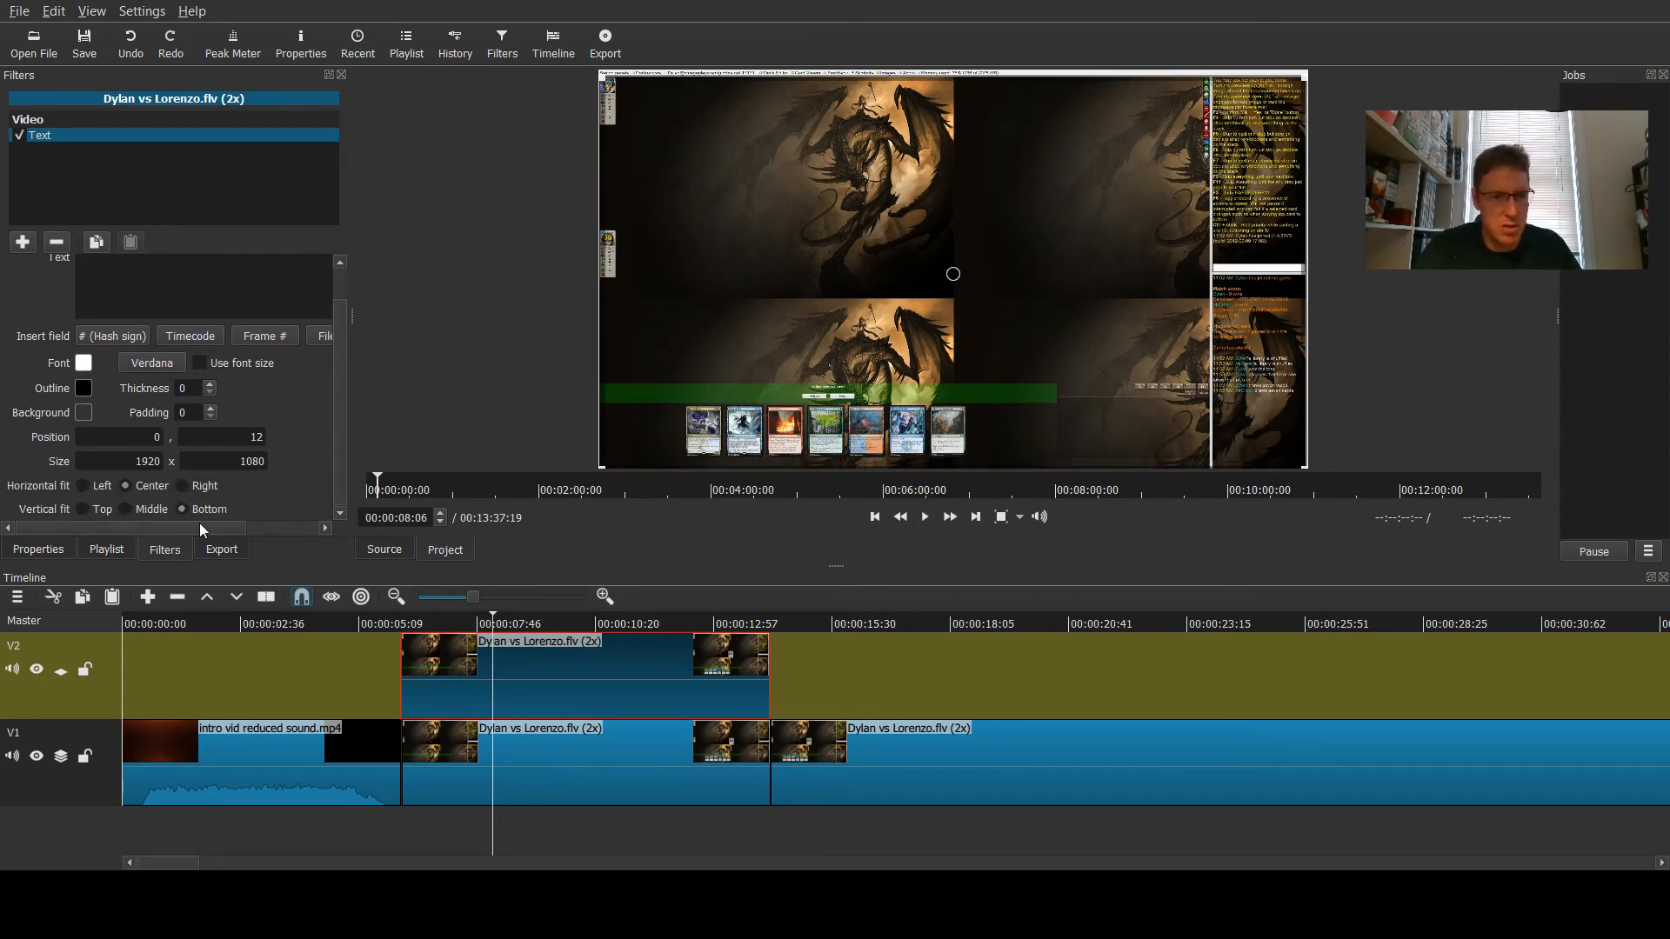
drag(200, 529, 294, 533)
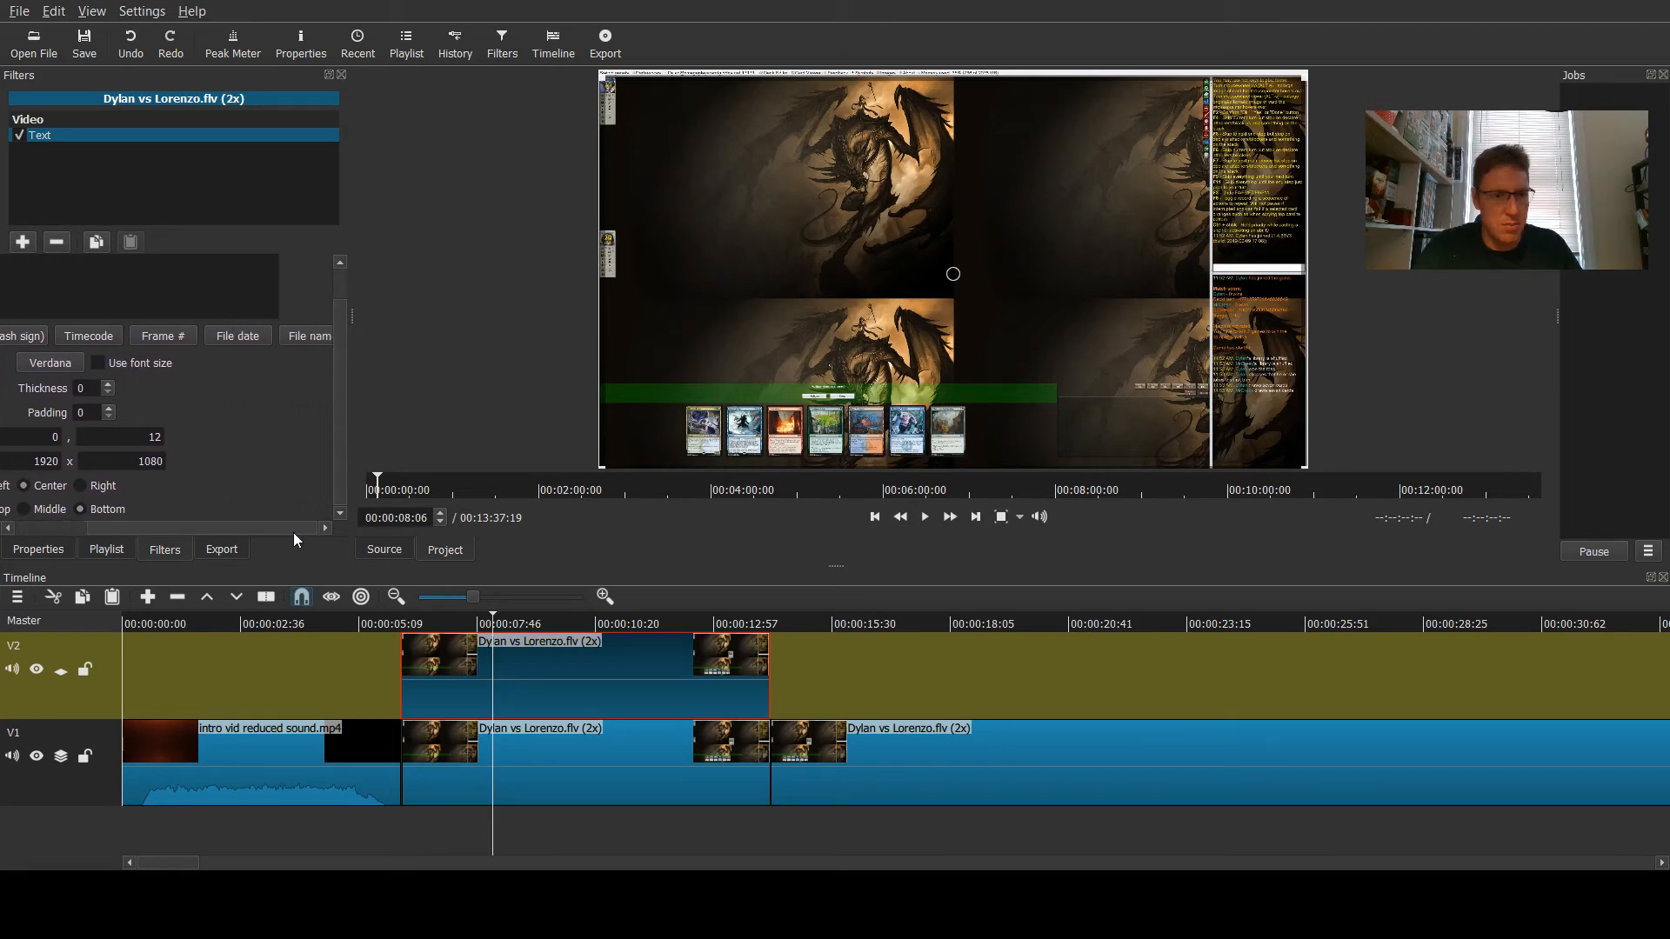
scroll(340, 403, up, 2)
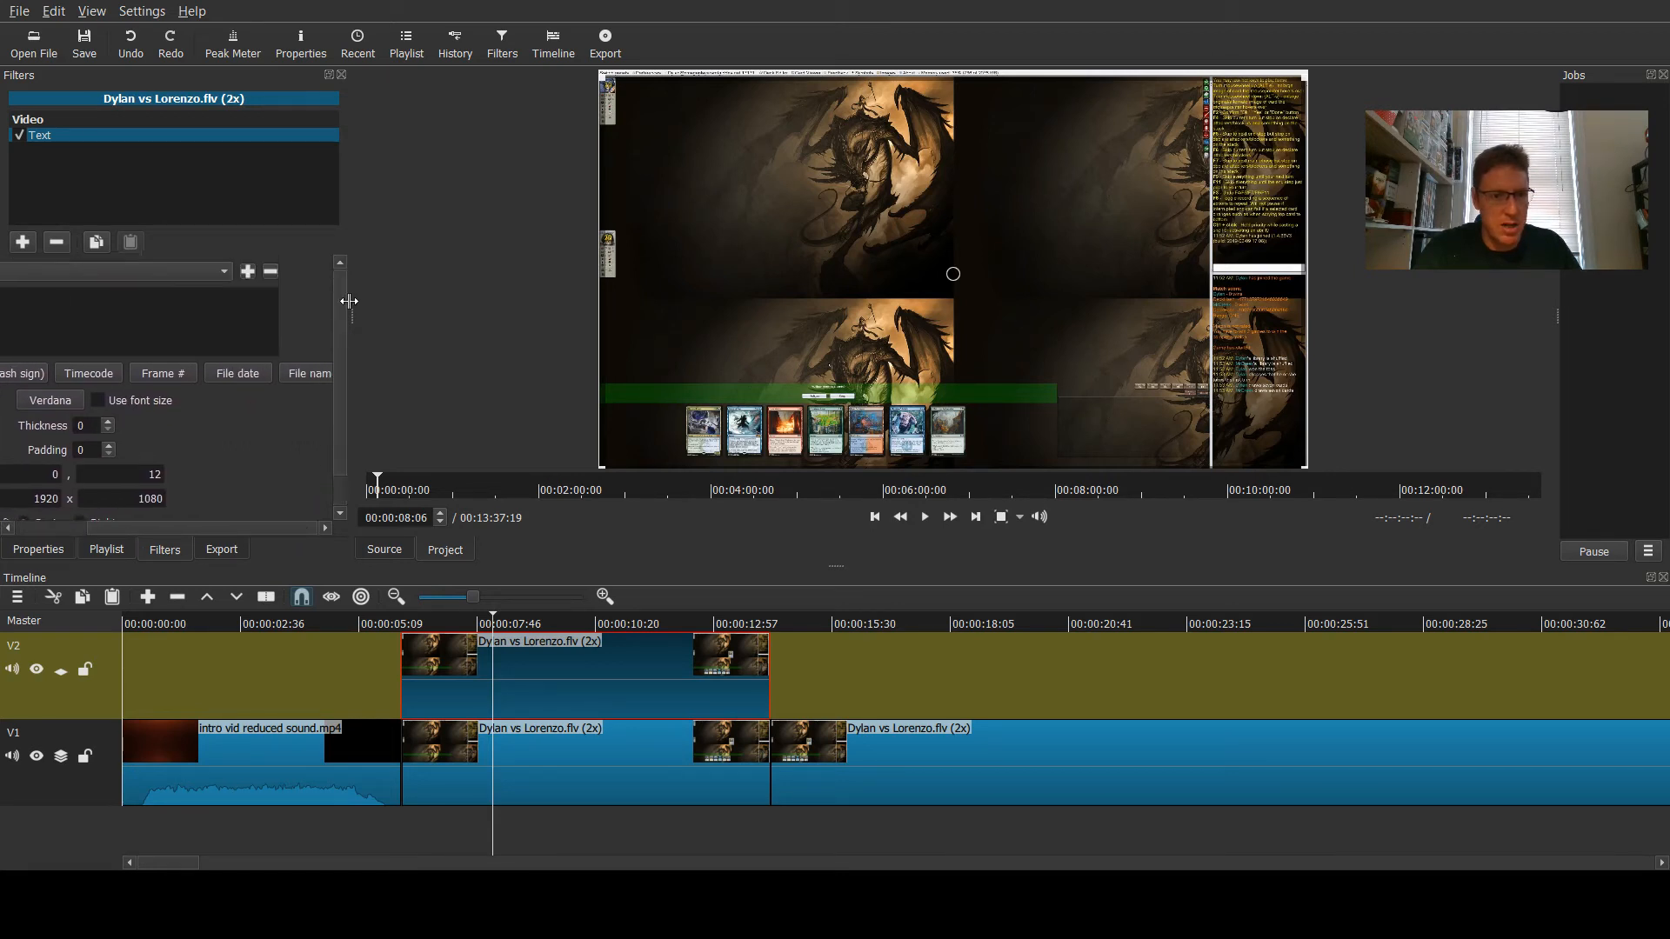
drag(174, 532, 47, 527)
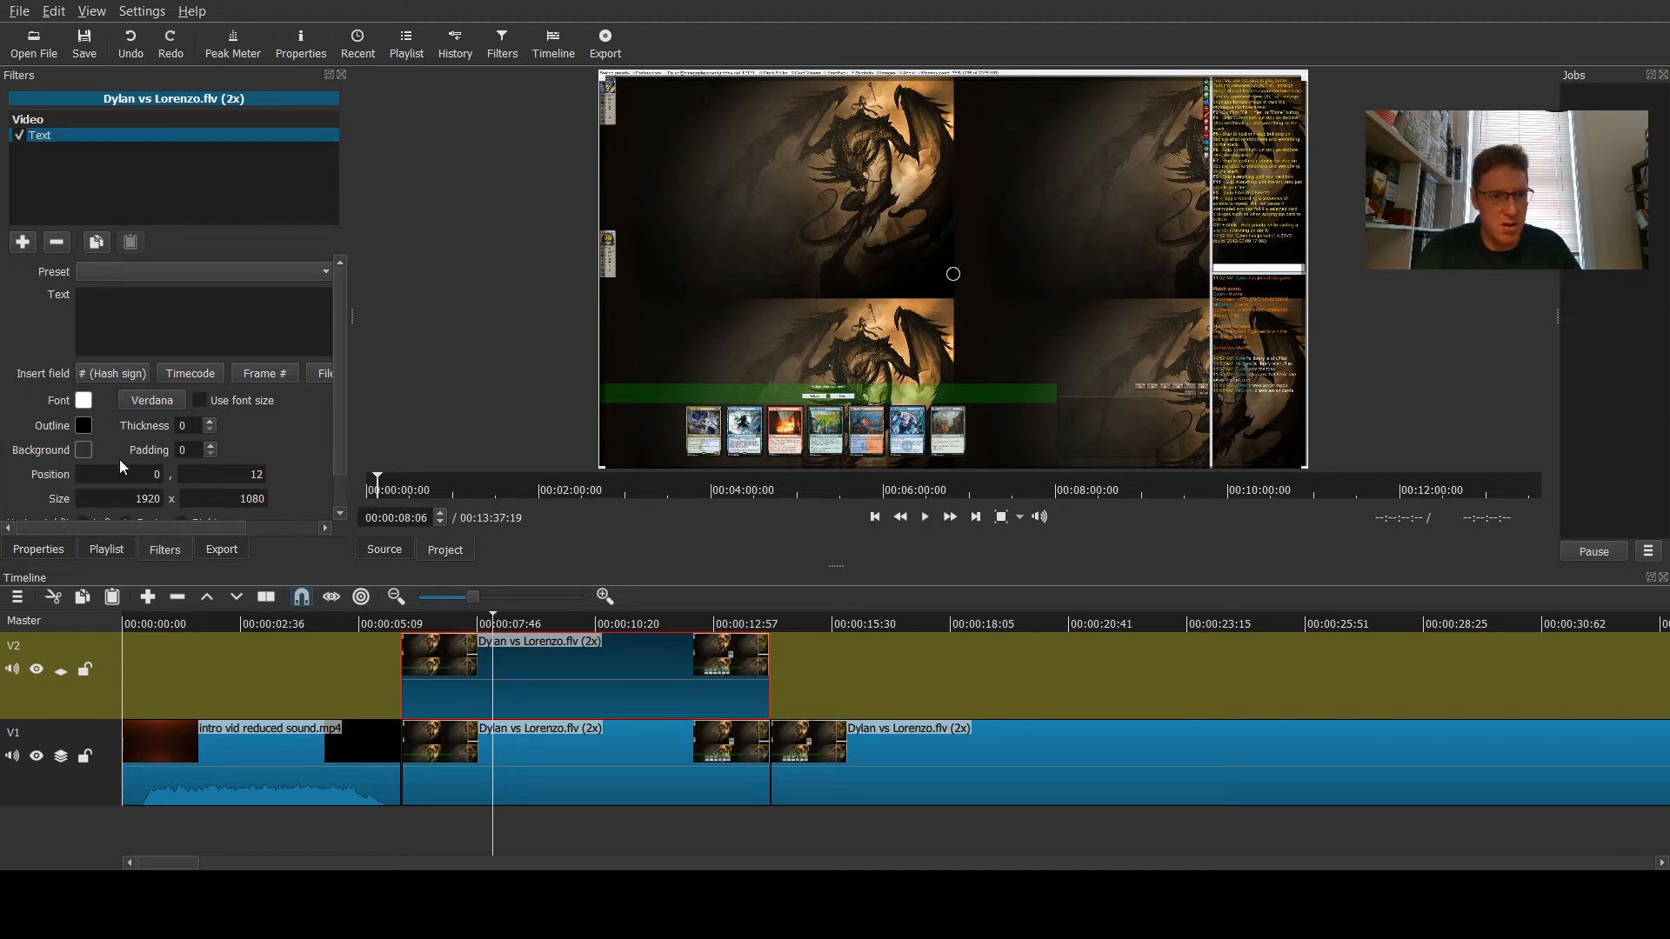
click(134, 380)
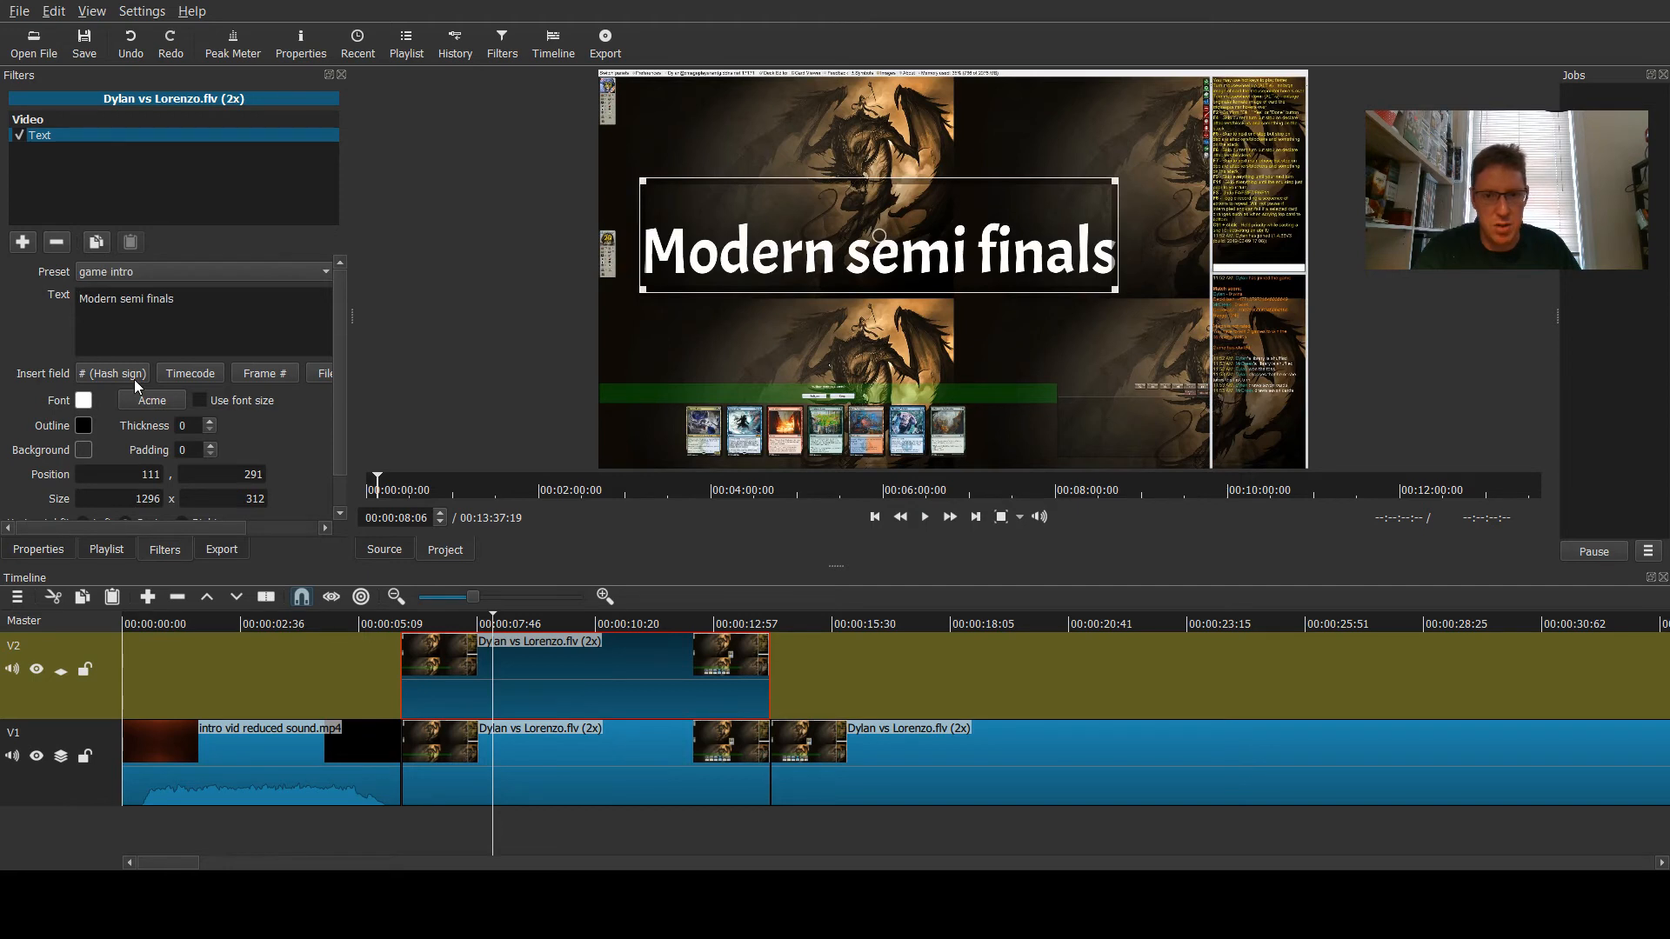
- Replace the Text filter's text with "Div 1 - wk 5 - Standard" and a second line naming the two players versus each other
drag(189, 304, 12, 303)
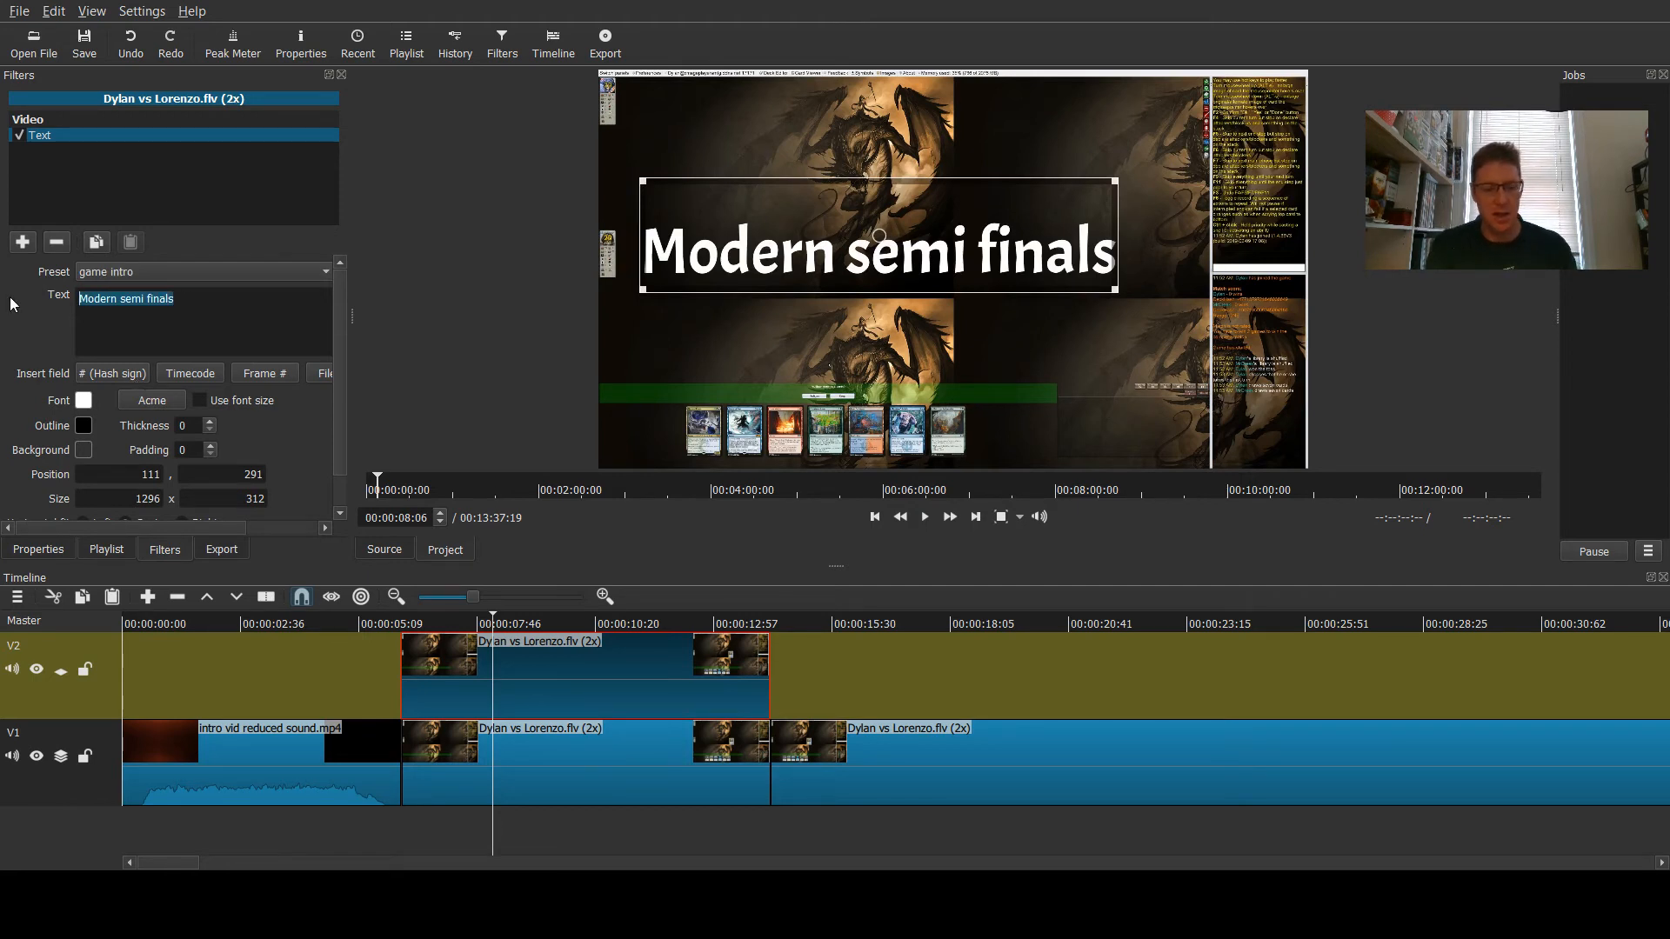
text(Div 1-)
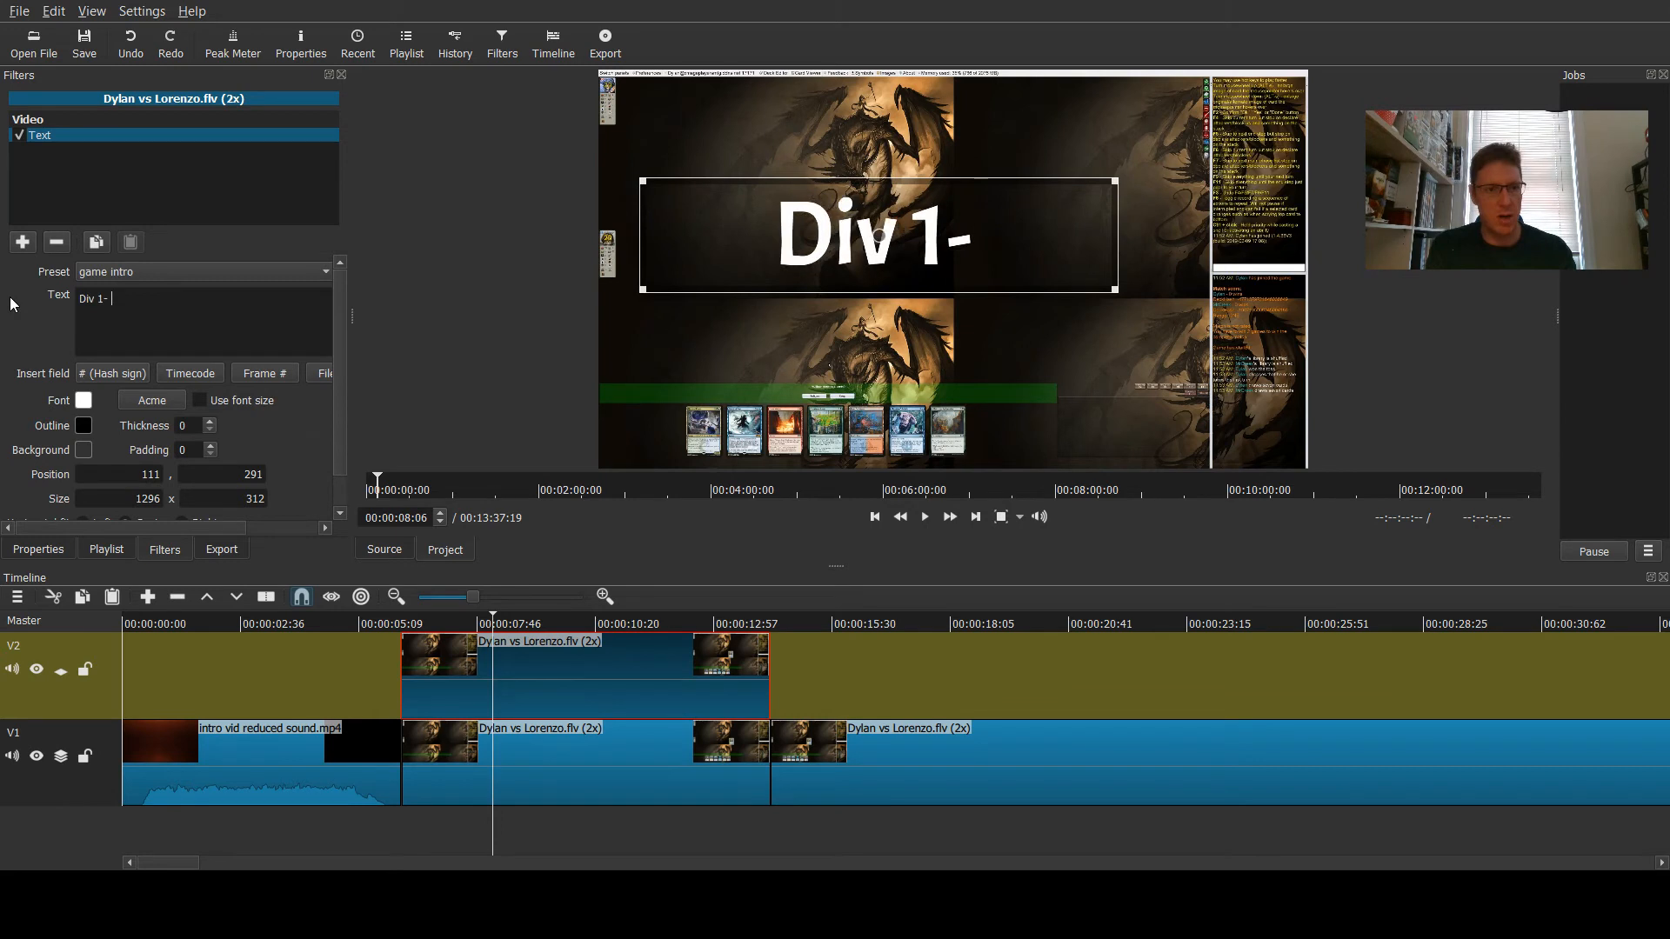
key(BackSpace)
text(- )
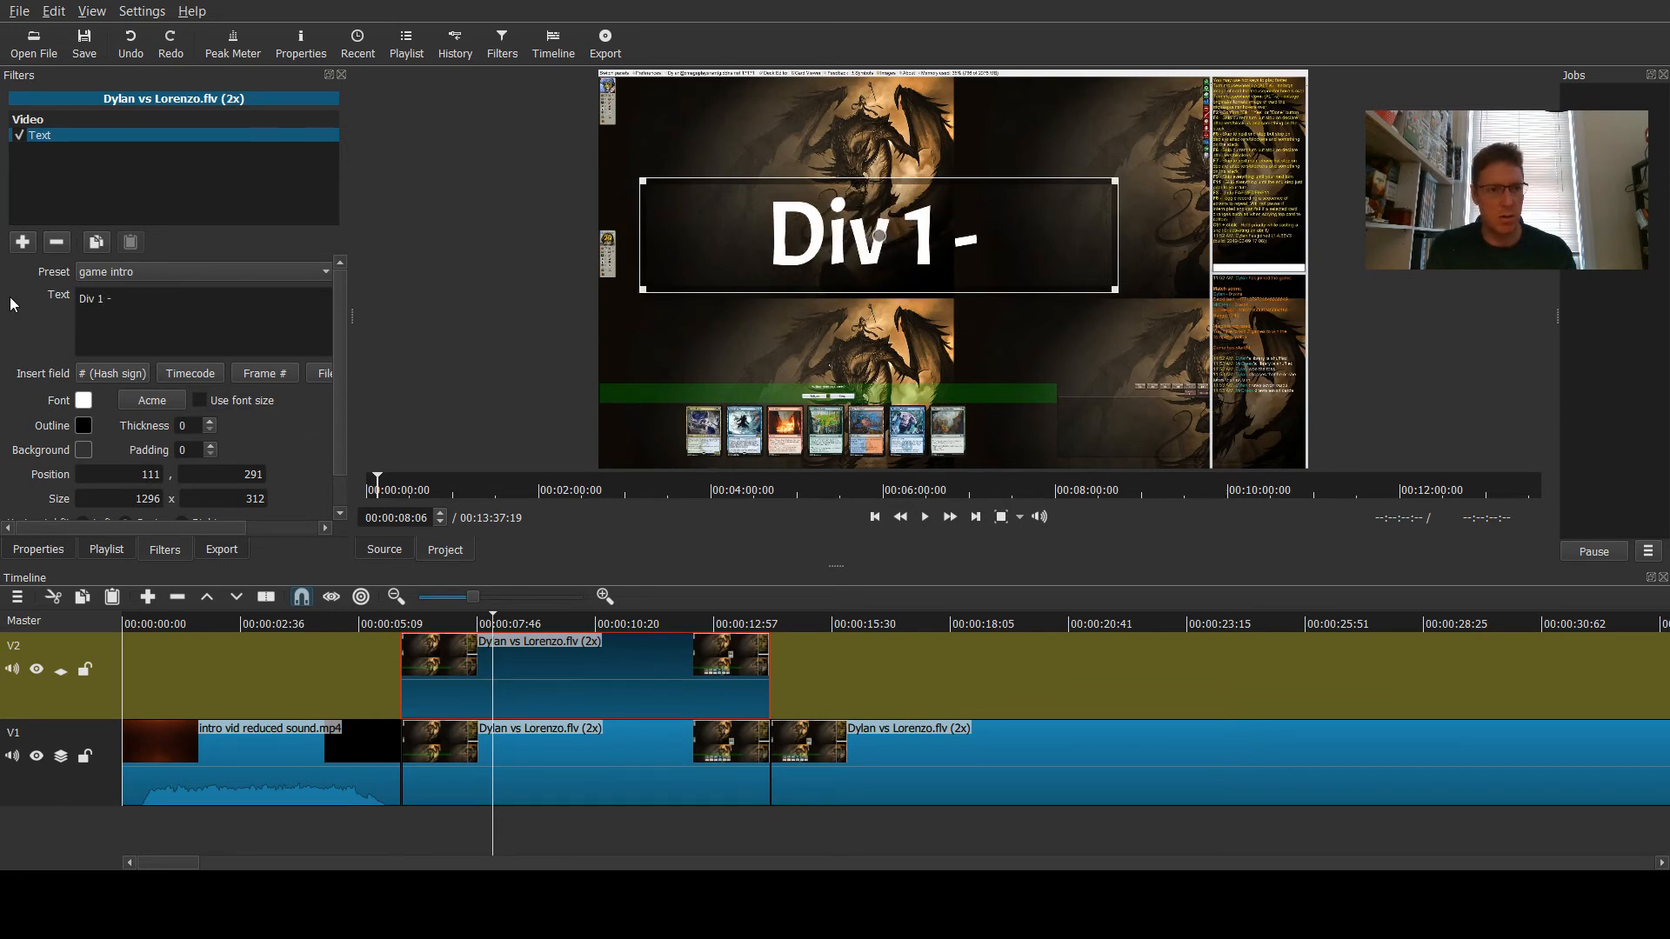
text(wk 5 -)
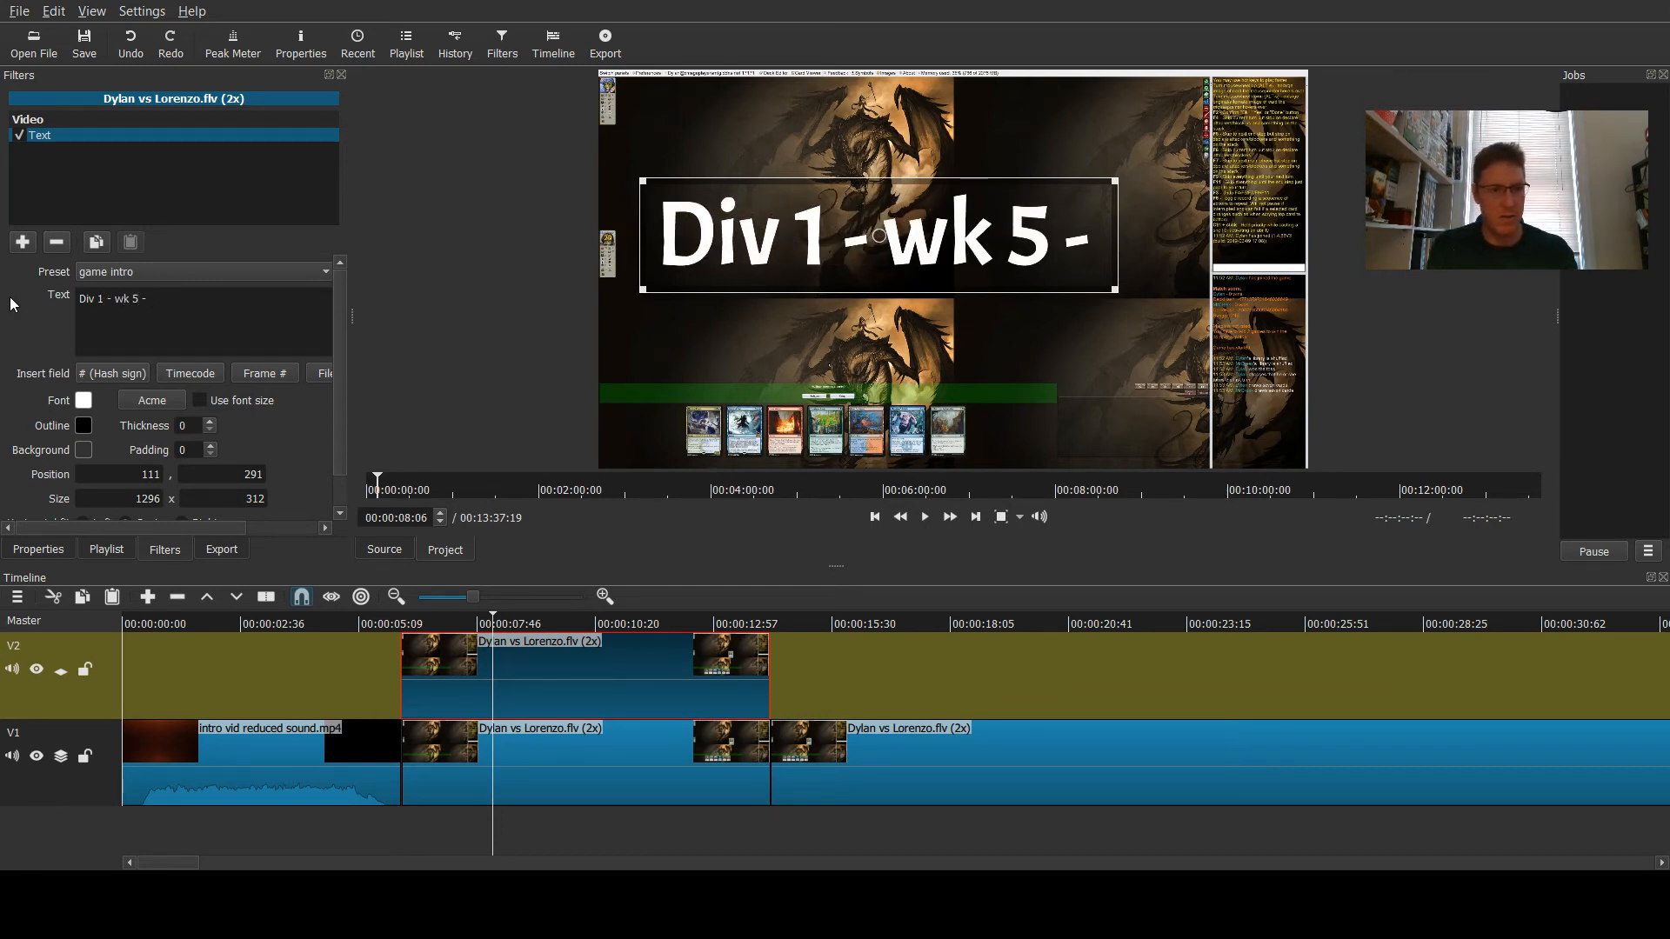
text( Standard)
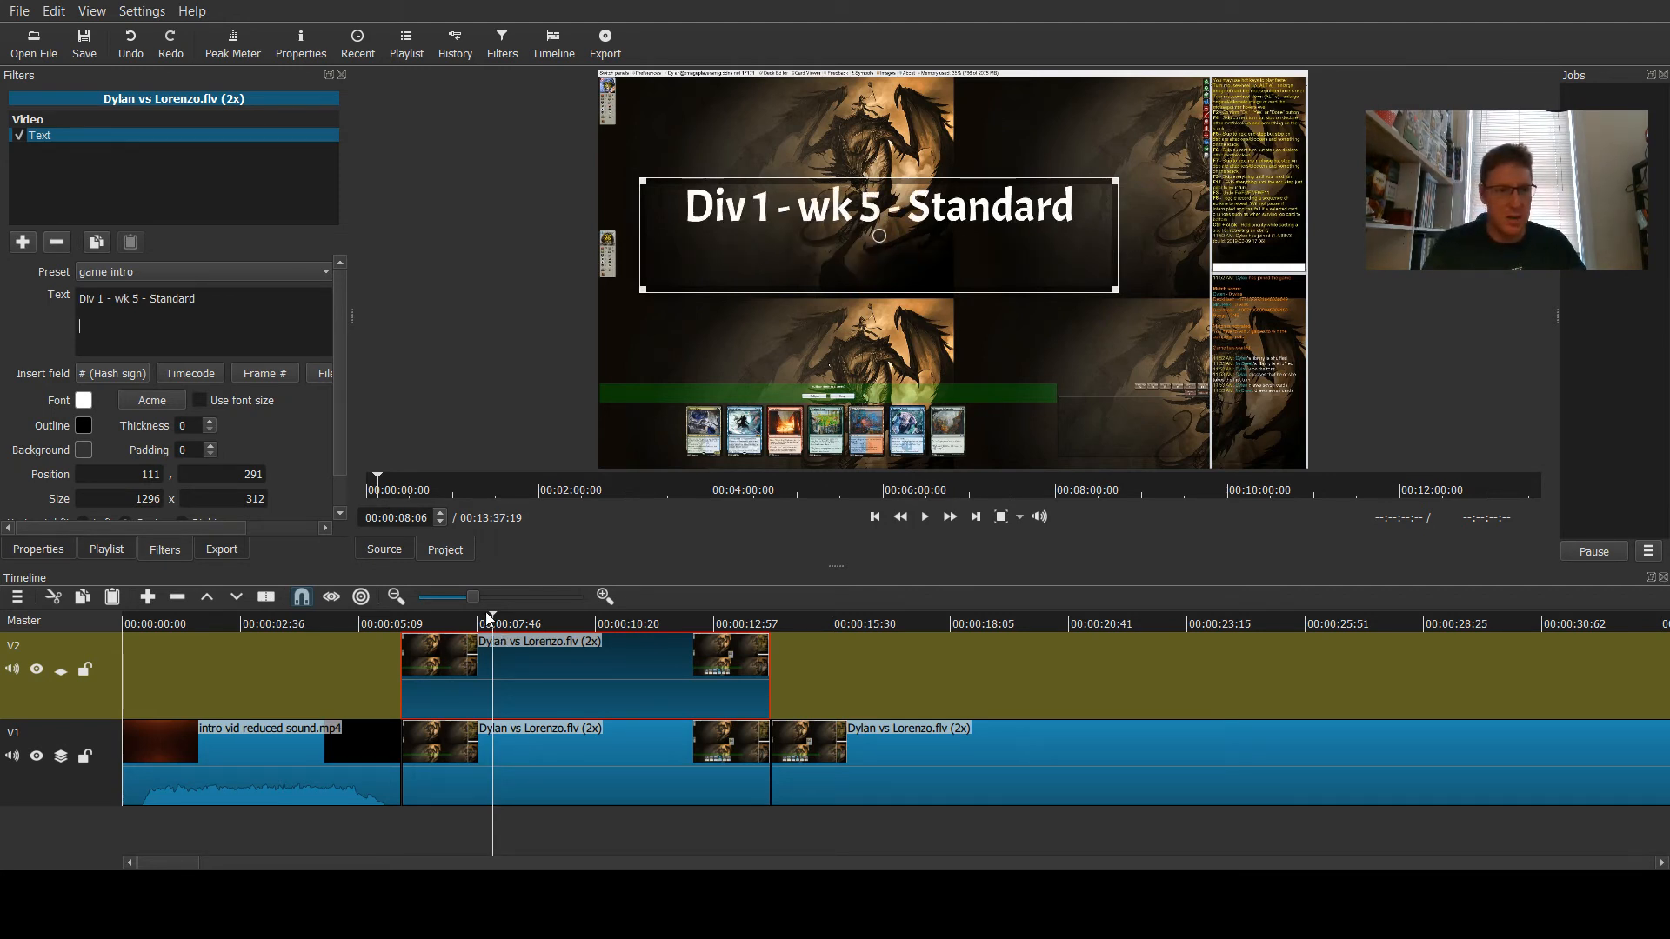
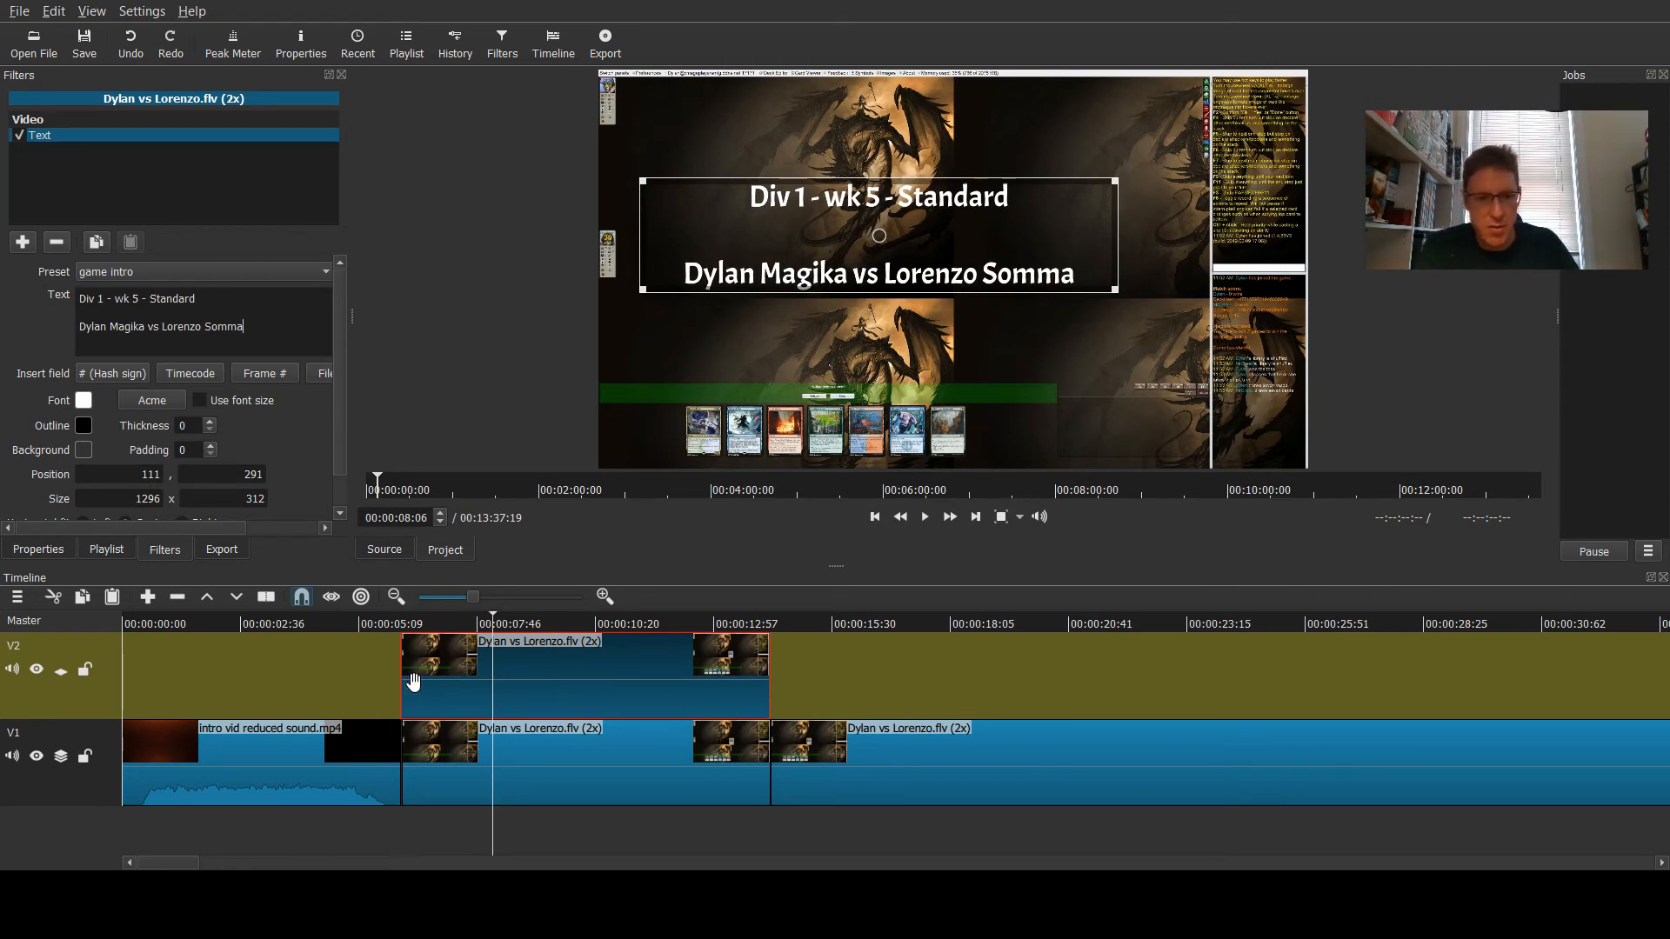
- Play the timeline from about 5 seconds to preview the title over the game clip
click(356, 621)
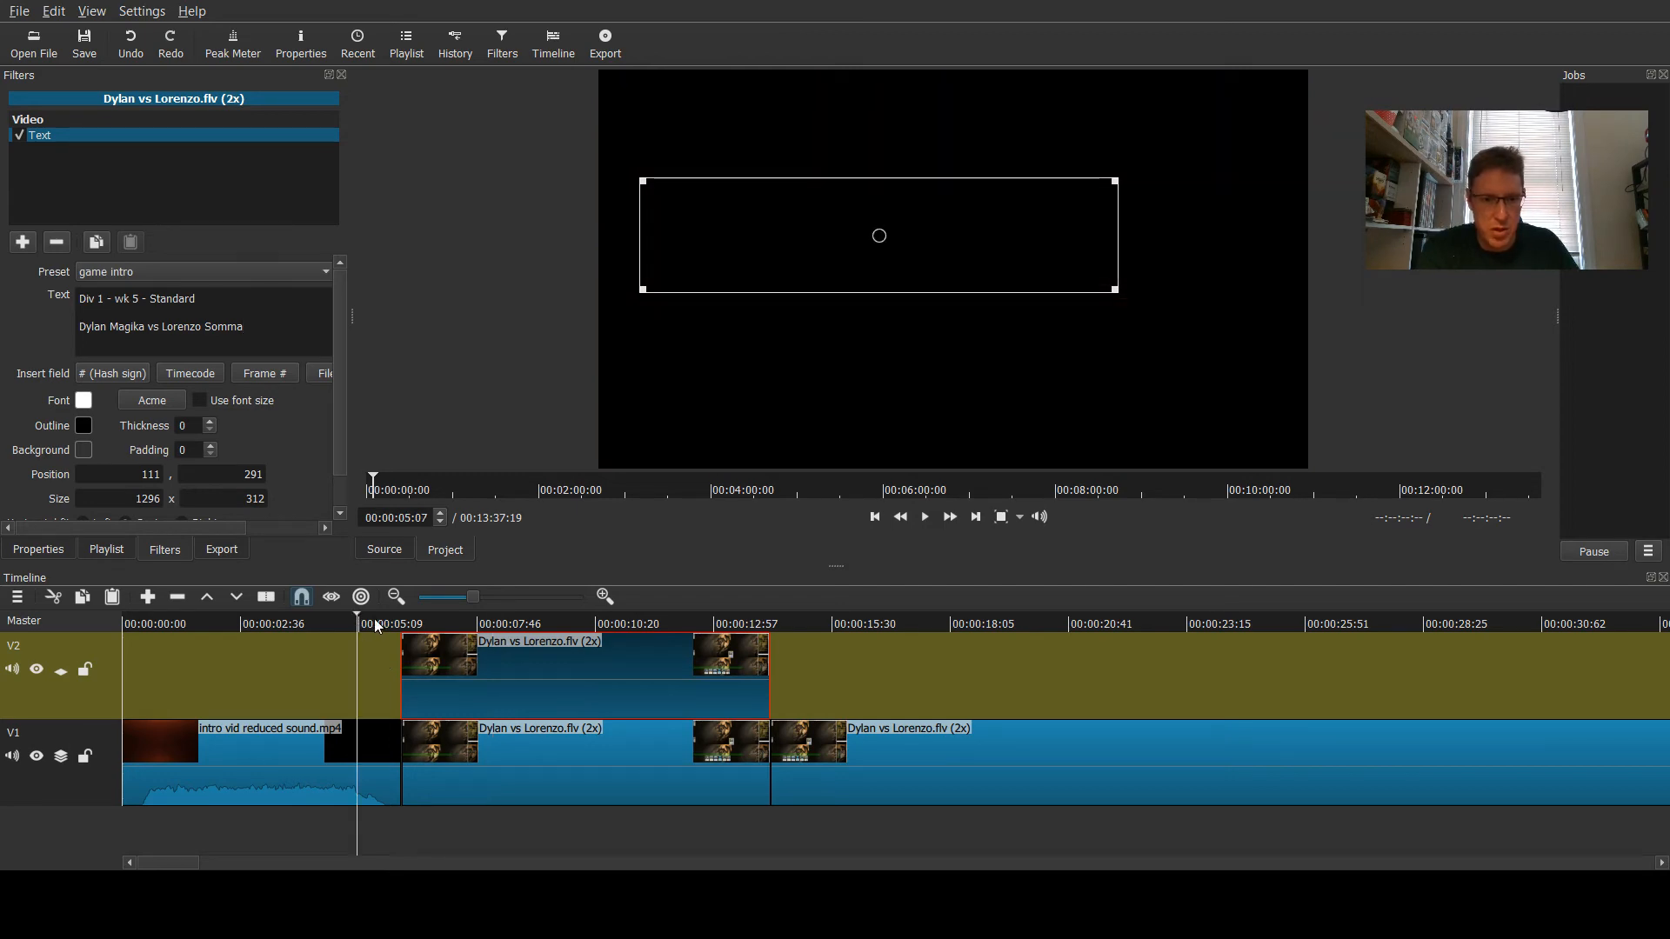
click(374, 621)
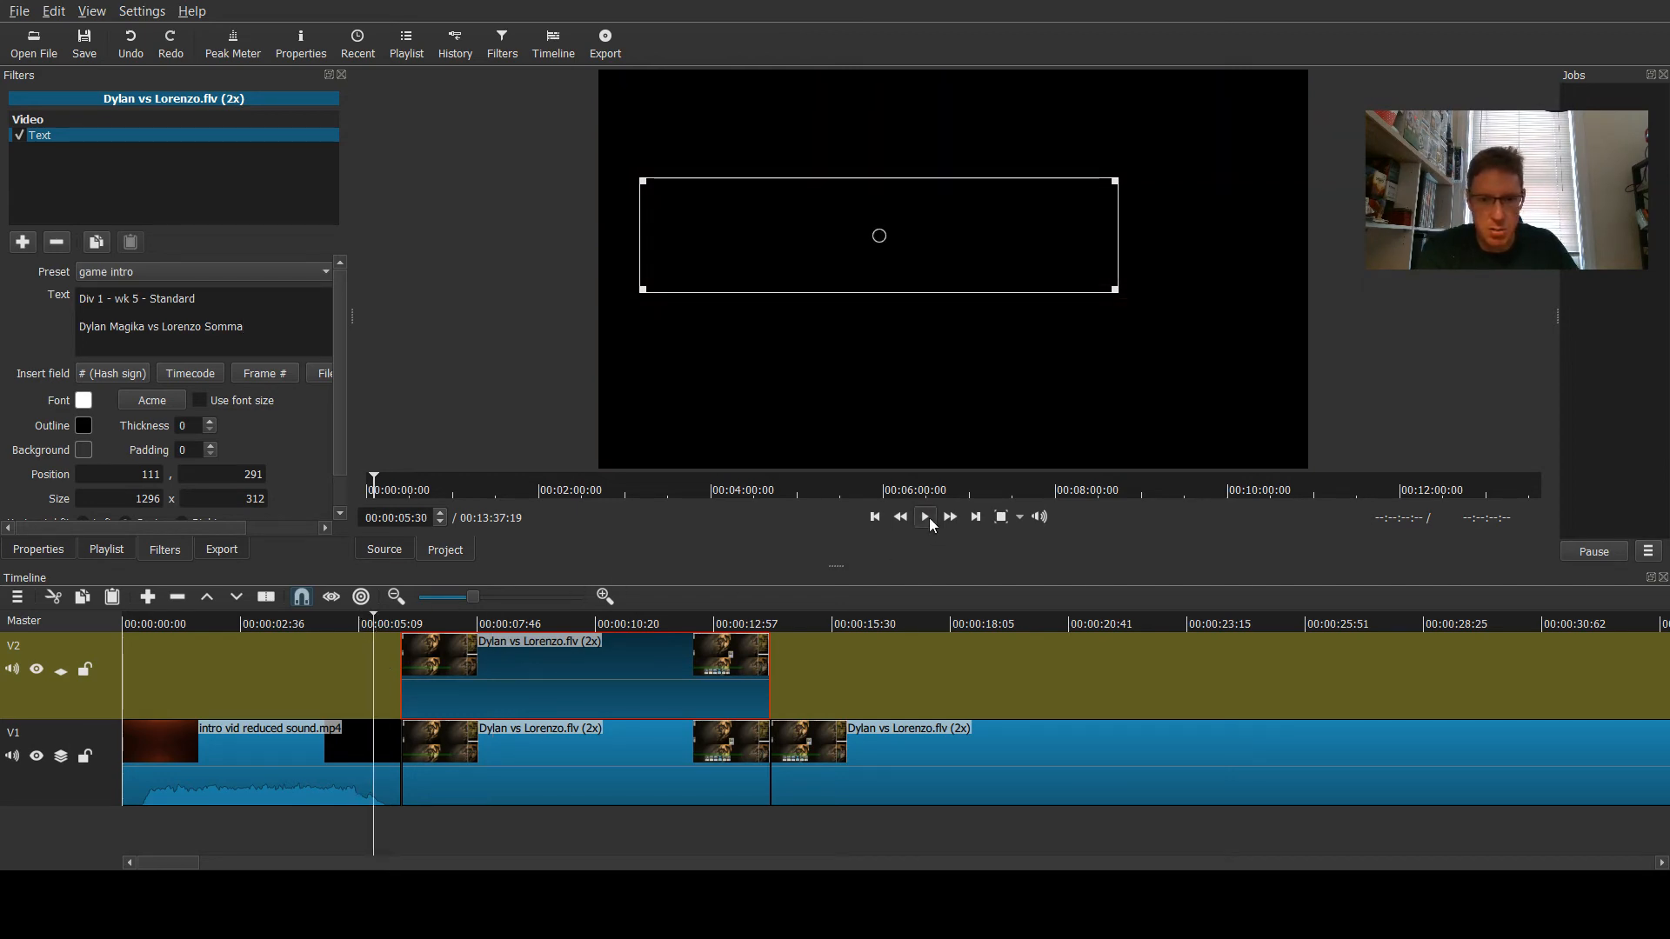
click(927, 517)
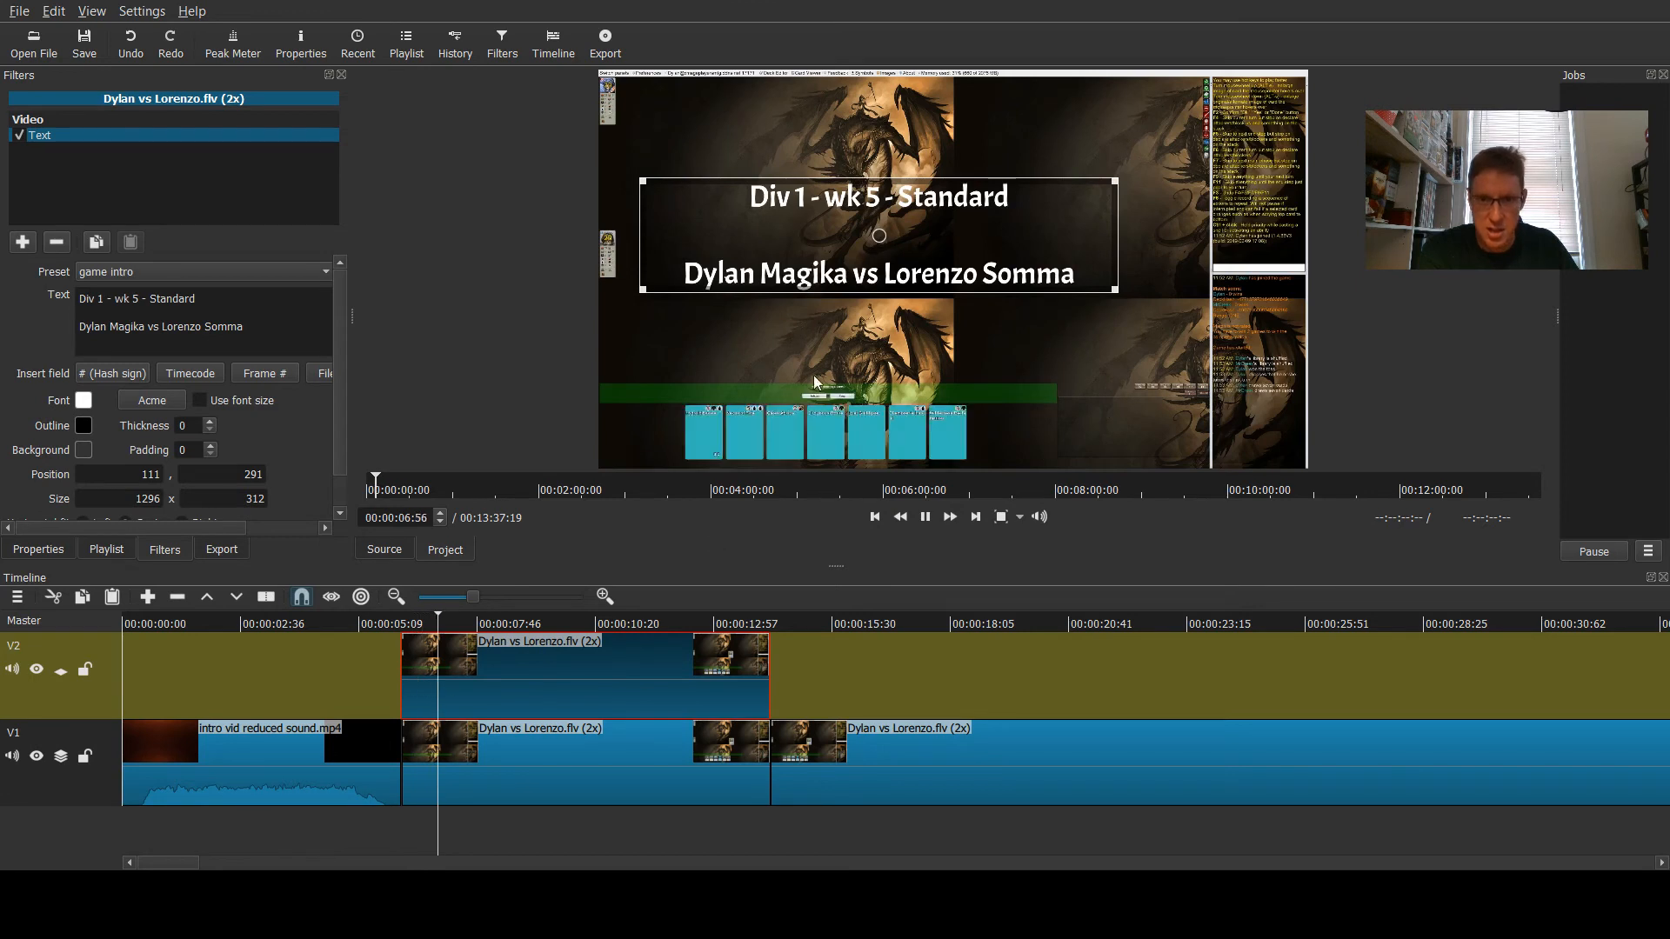
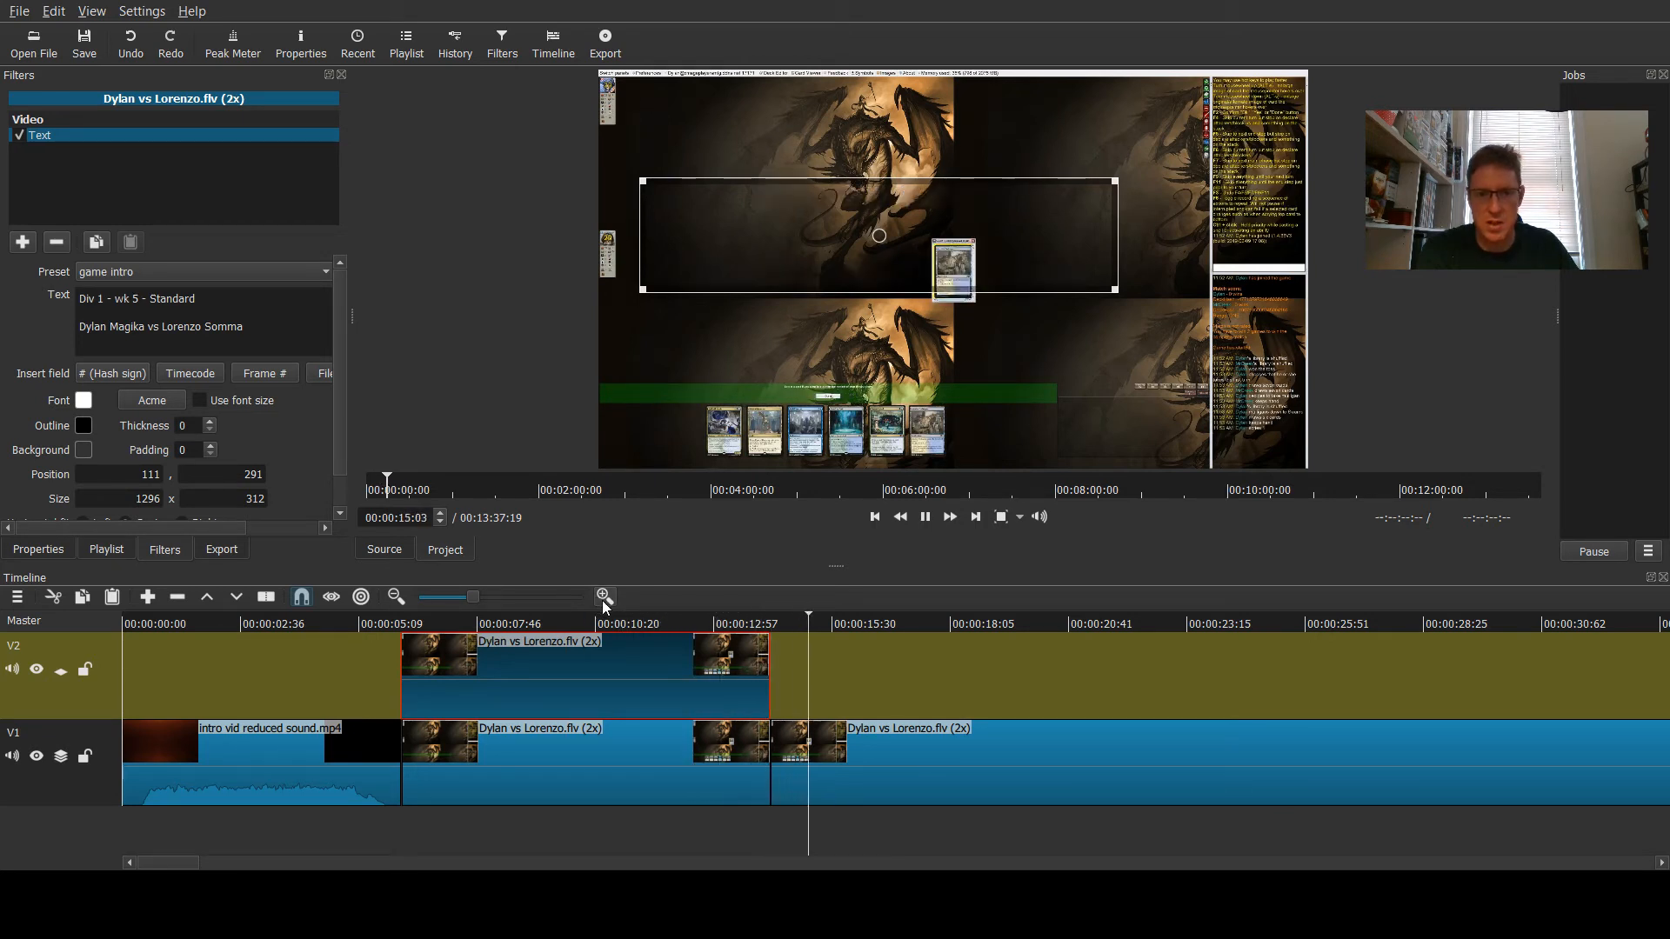
- Add Fade In Video and Fade Out Video filters to the title clip on V2, fading by opacity instead of black
click(925, 516)
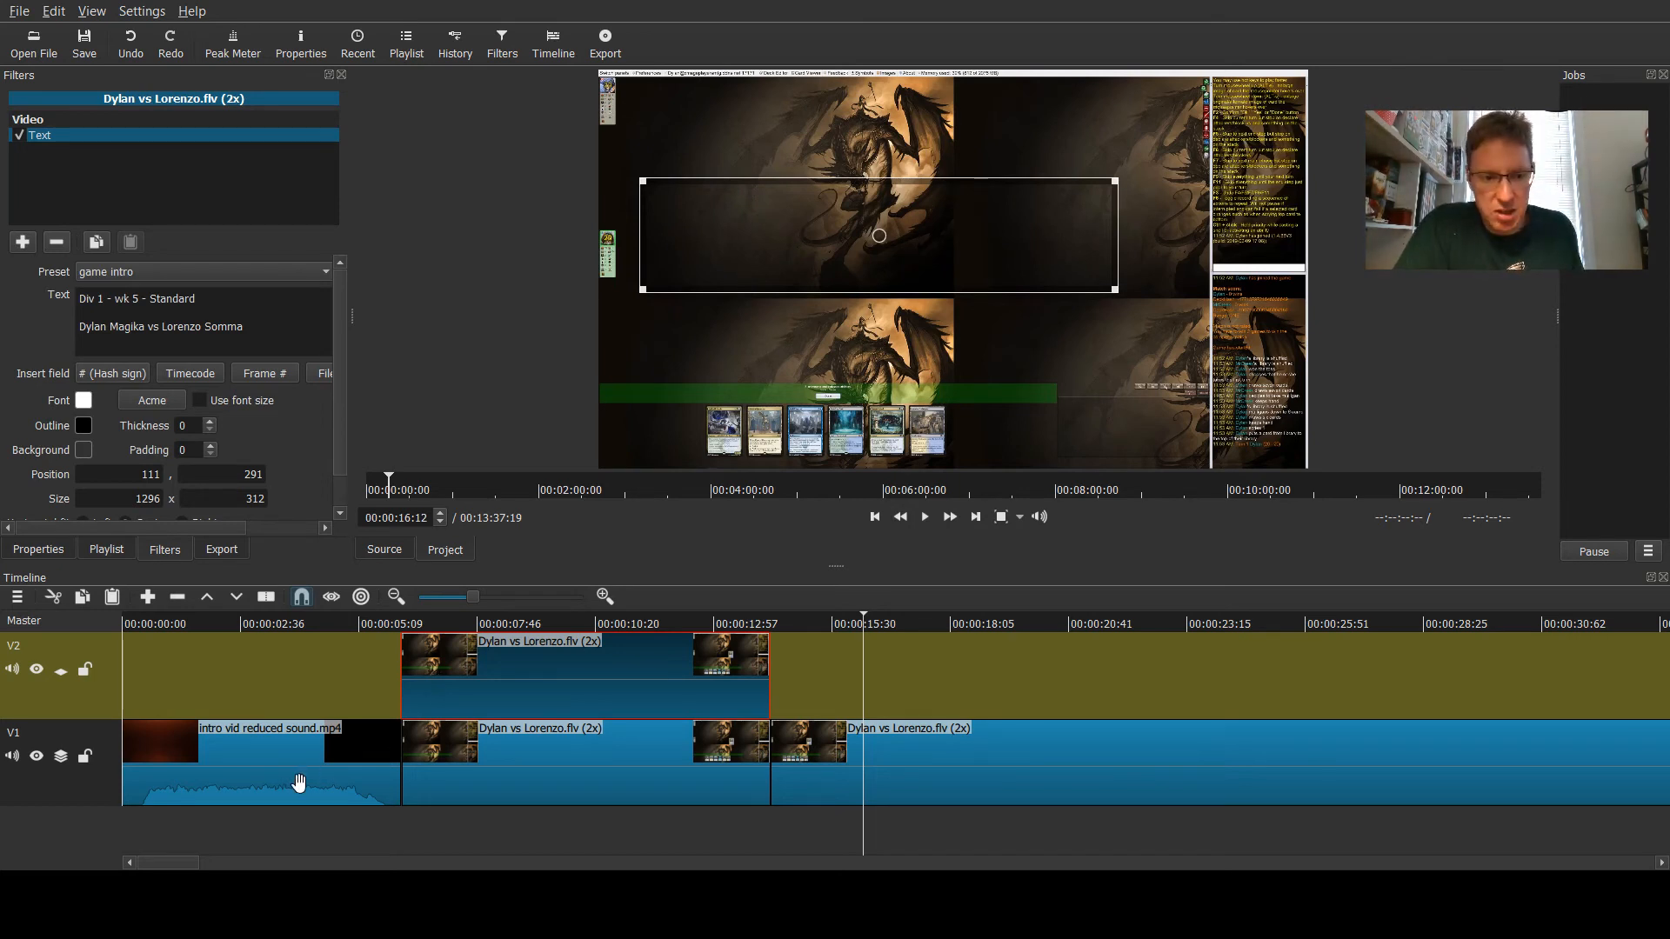
click(398, 790)
click(548, 787)
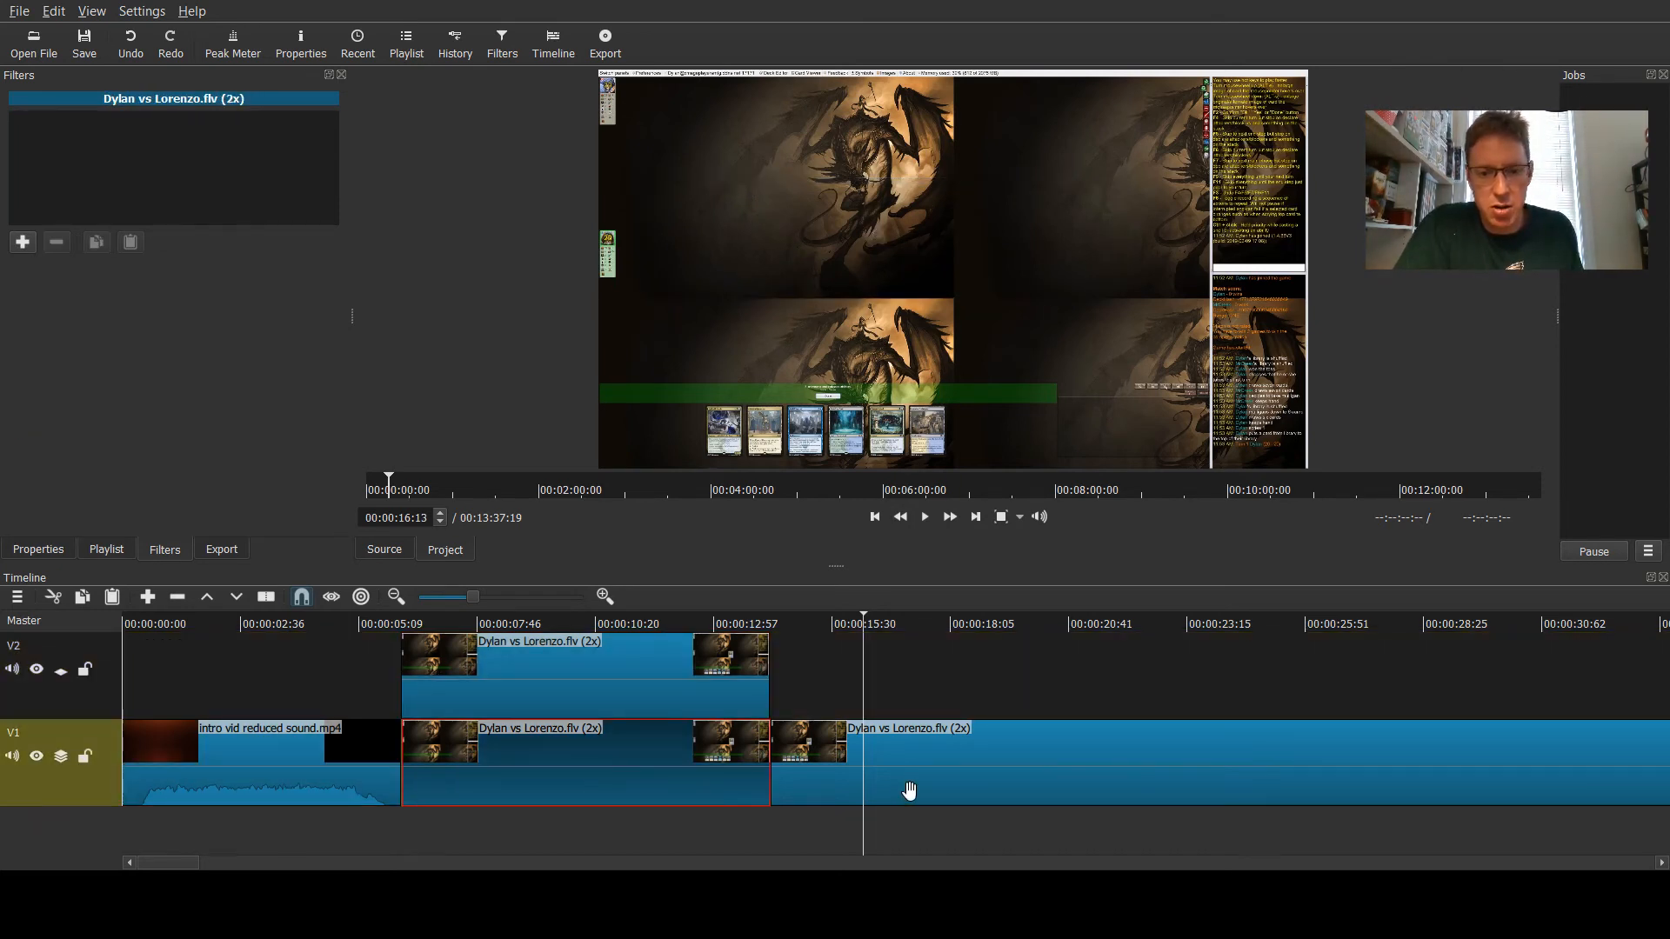
click(648, 701)
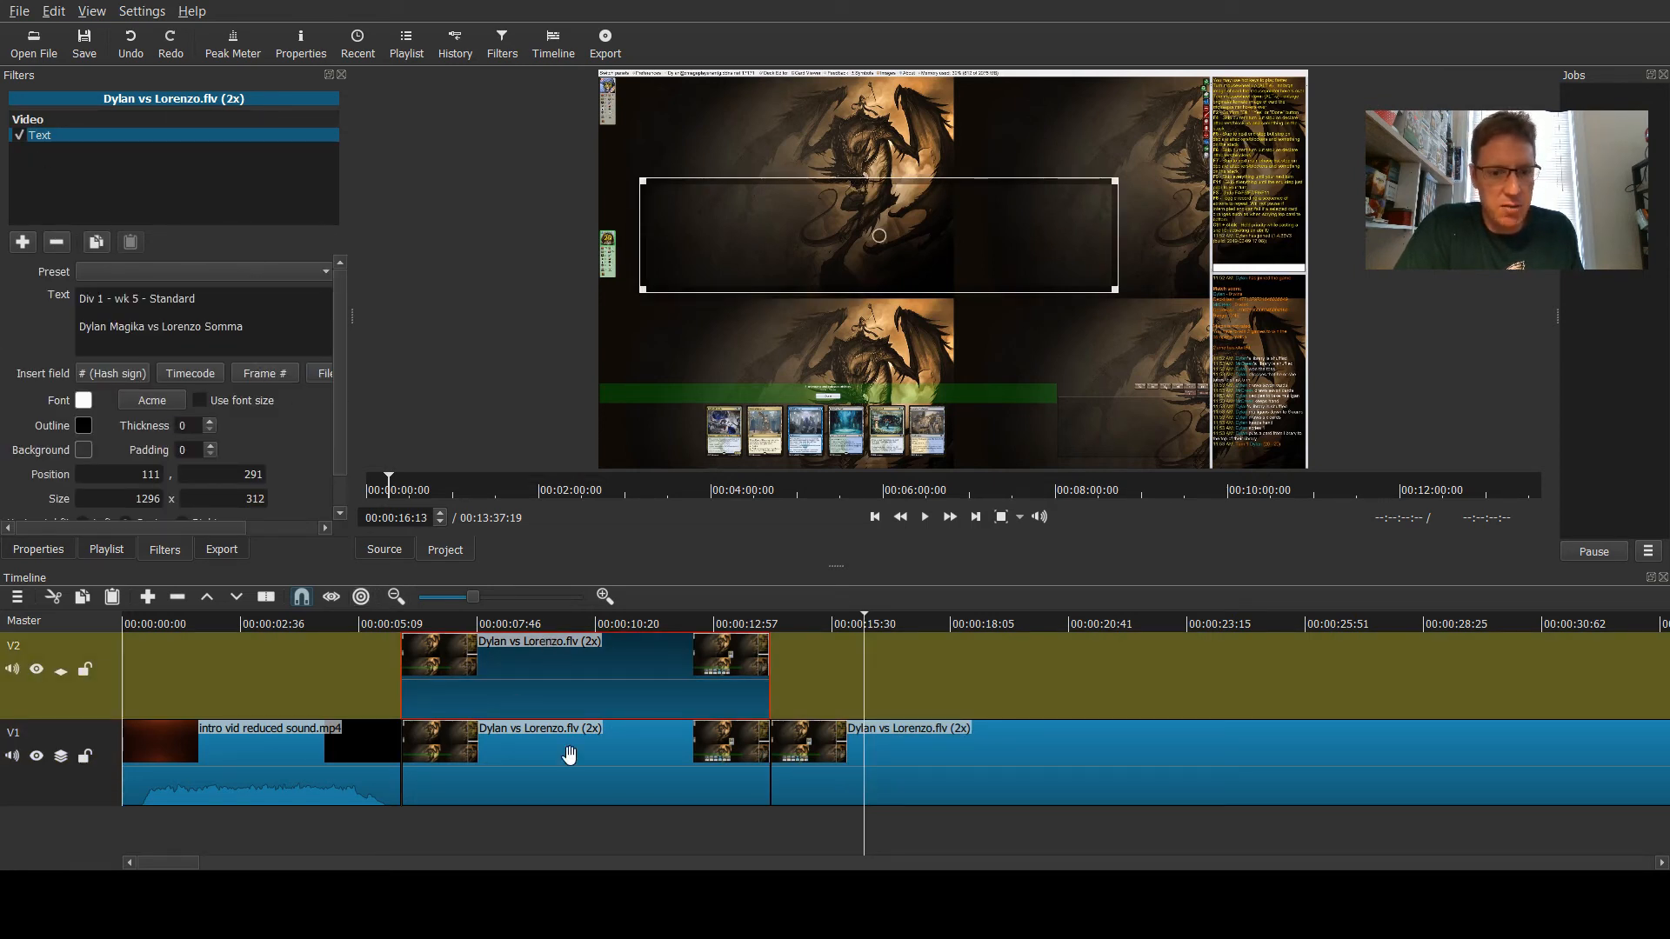
click(581, 790)
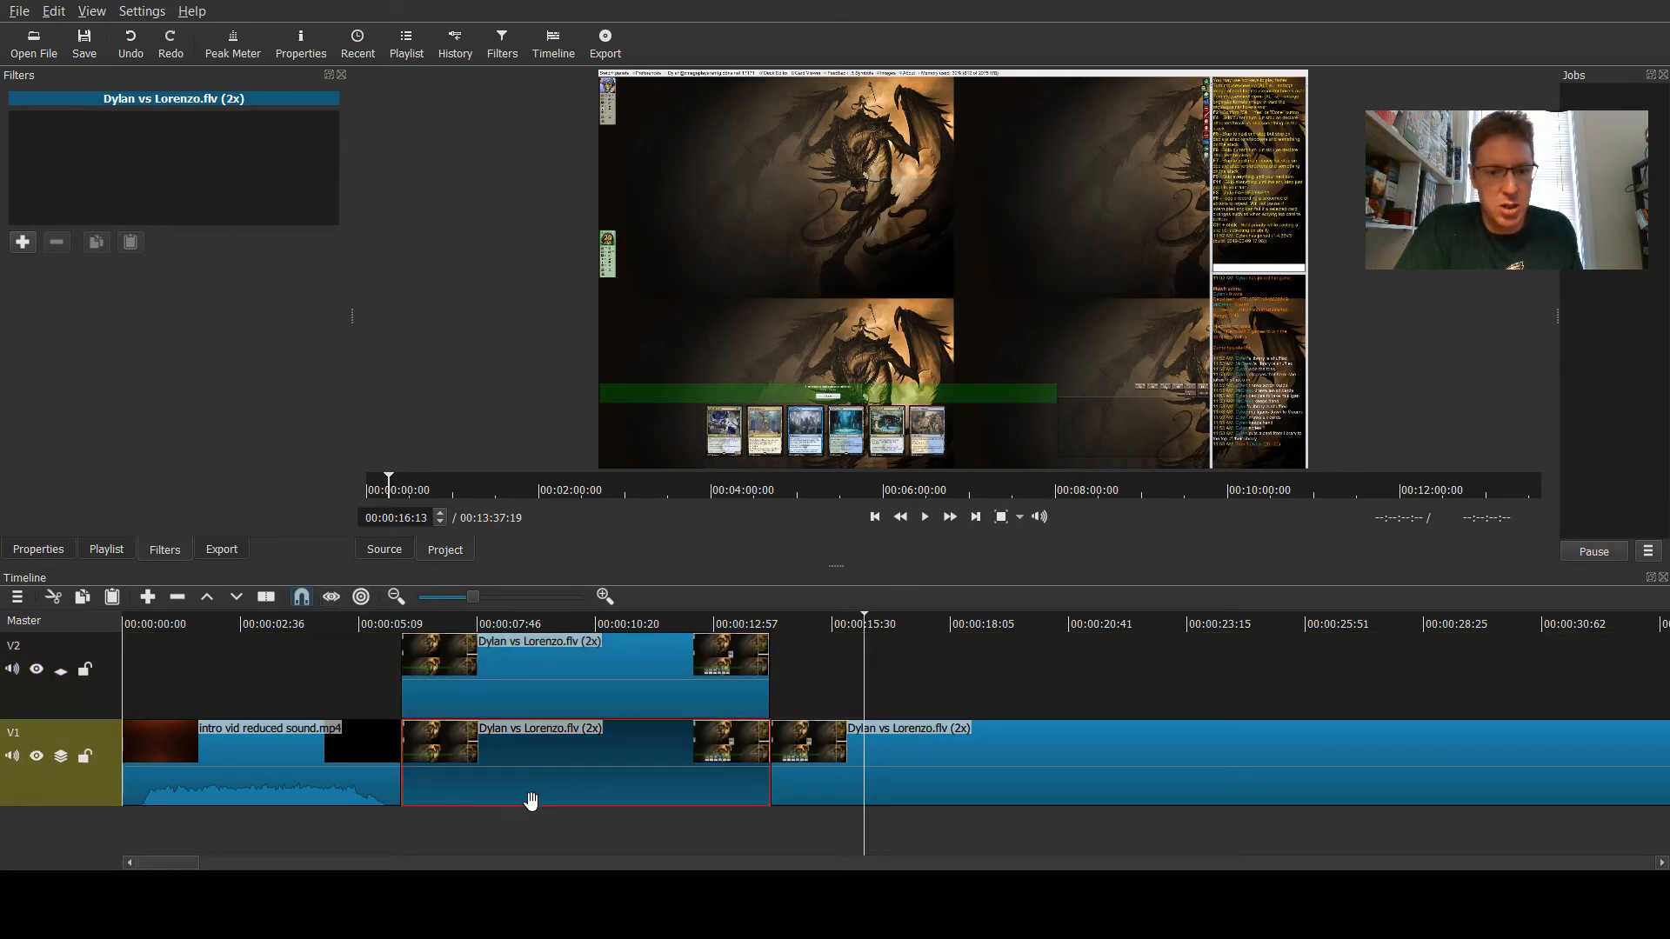
click(552, 680)
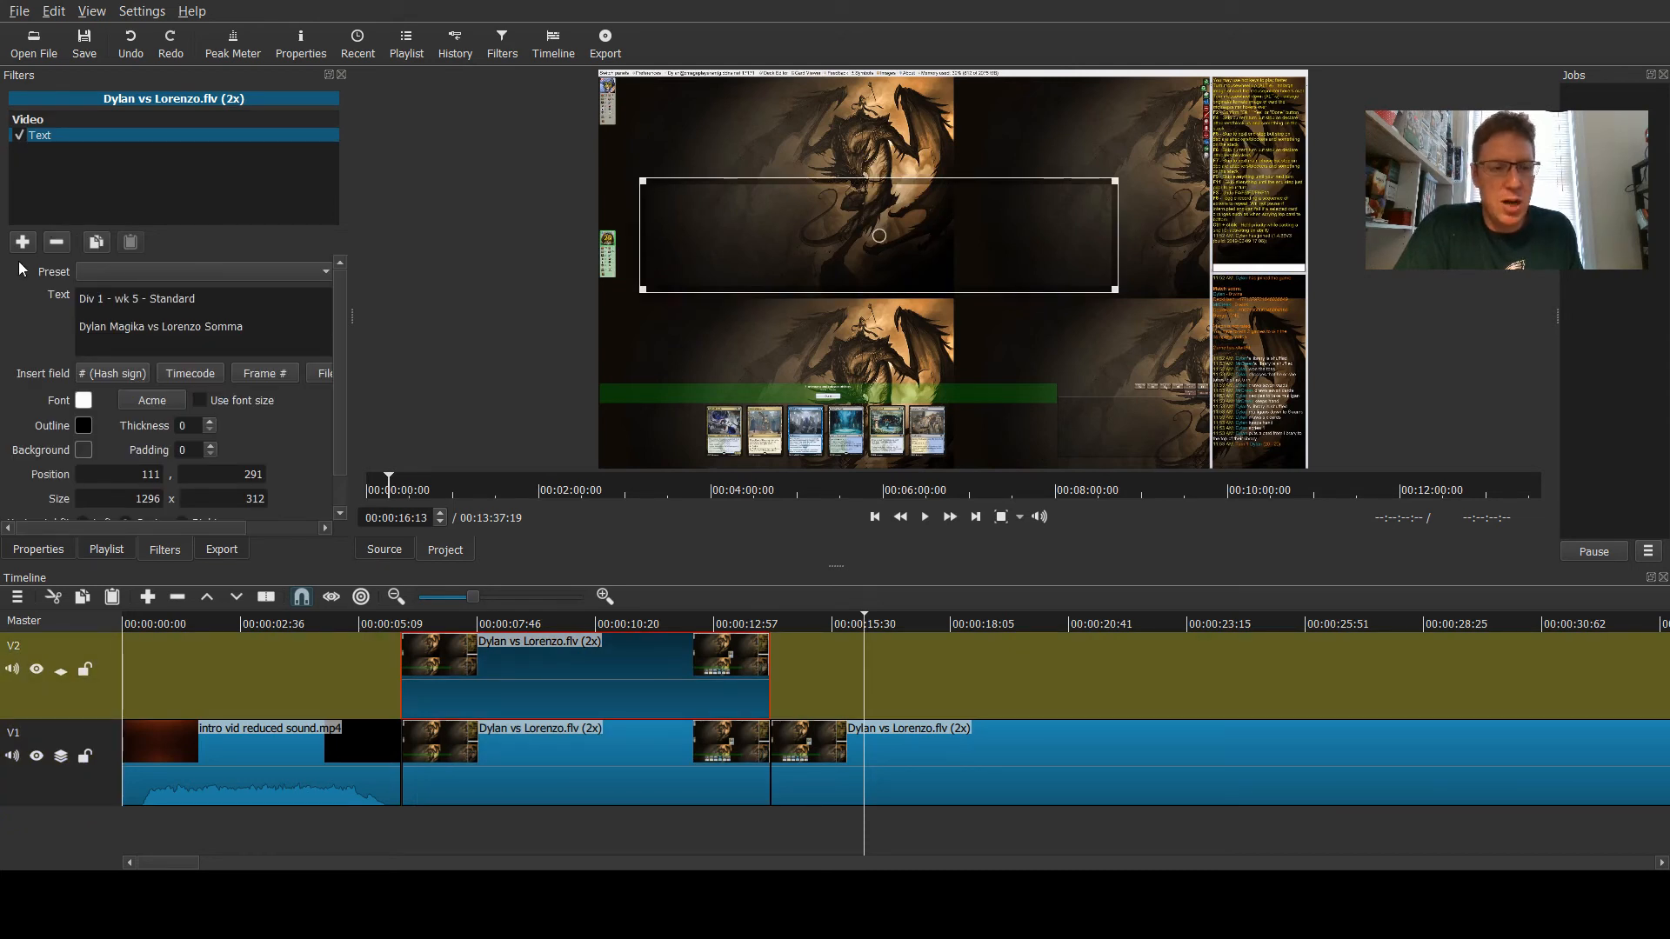
click(21, 242)
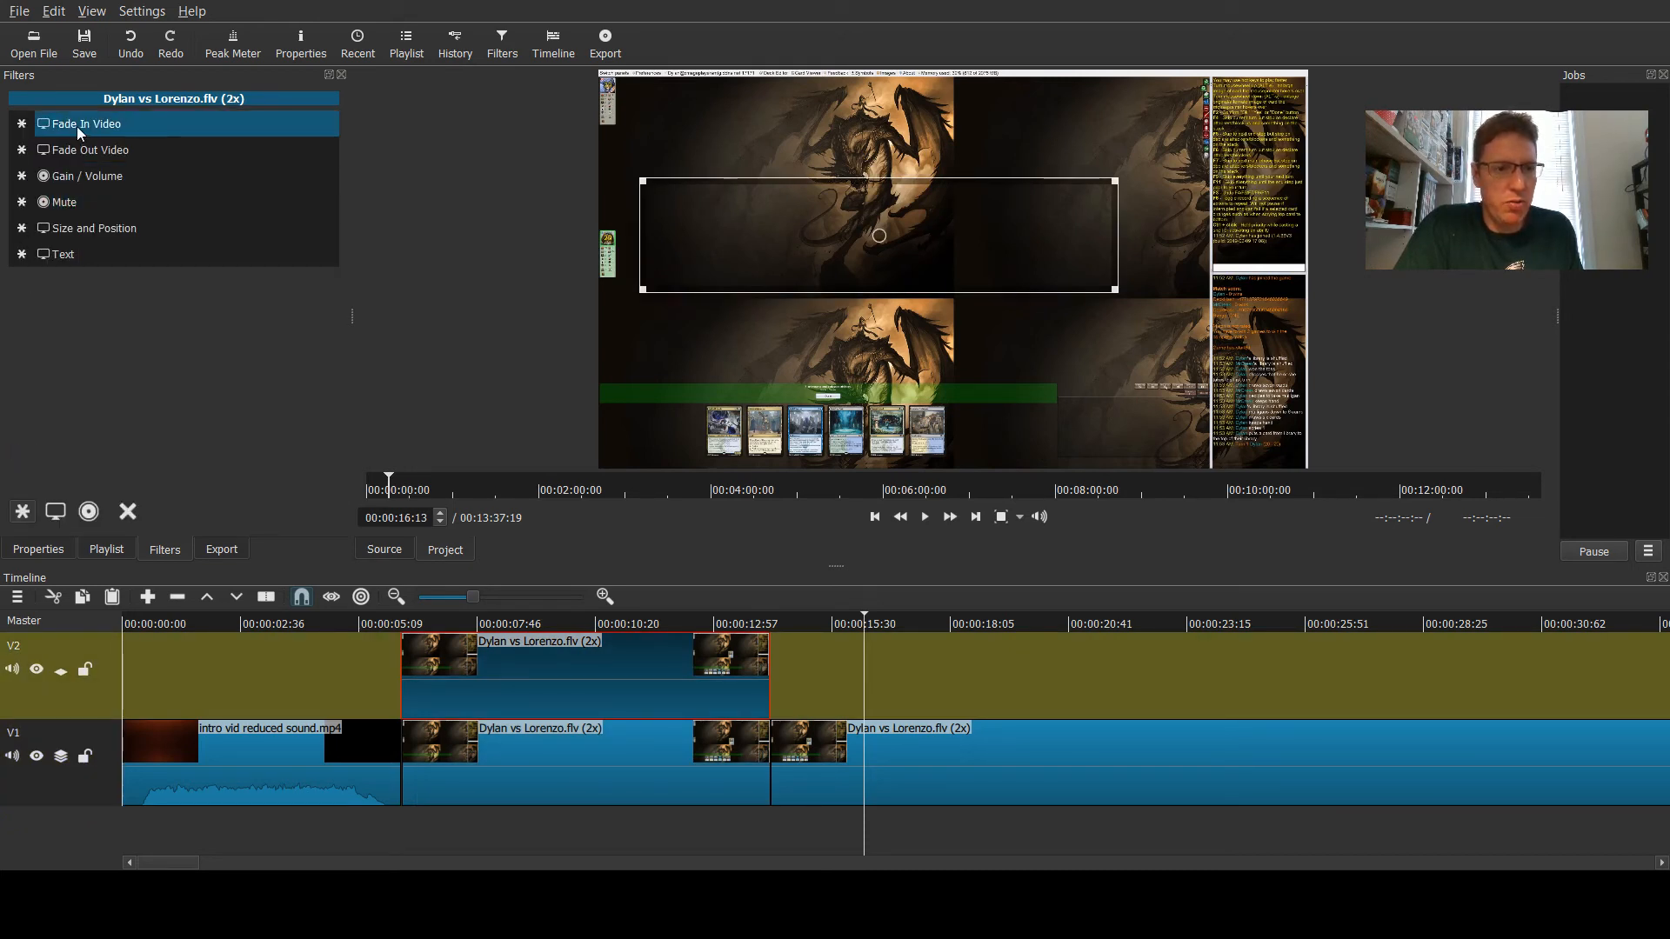
click(77, 127)
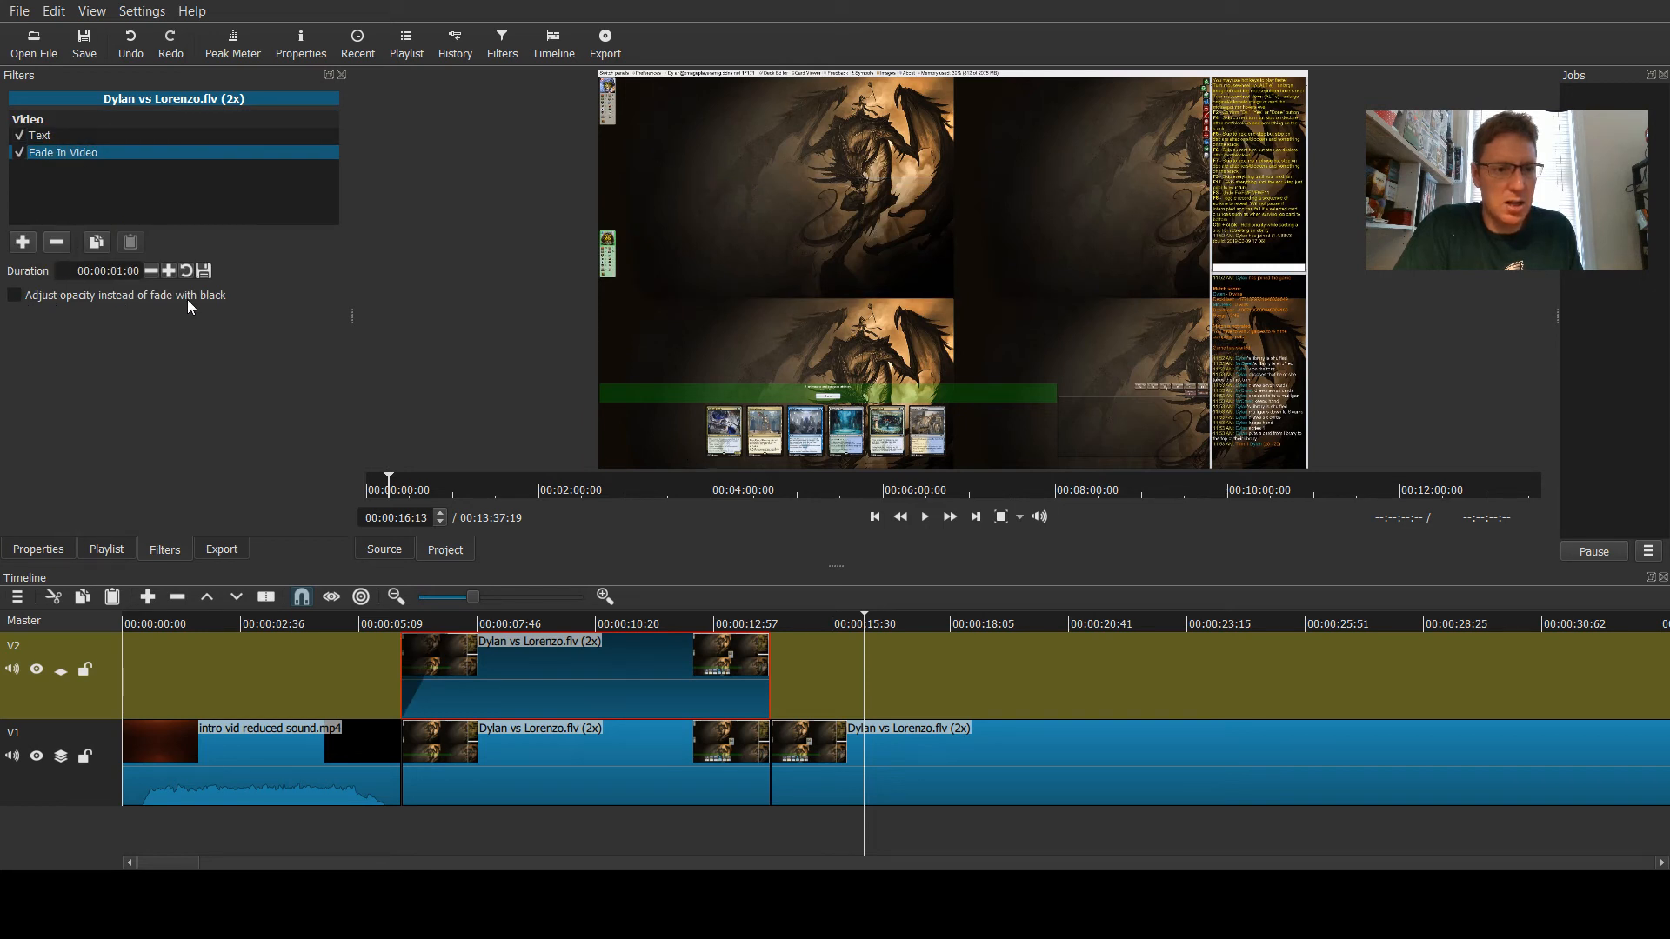
click(14, 295)
click(22, 242)
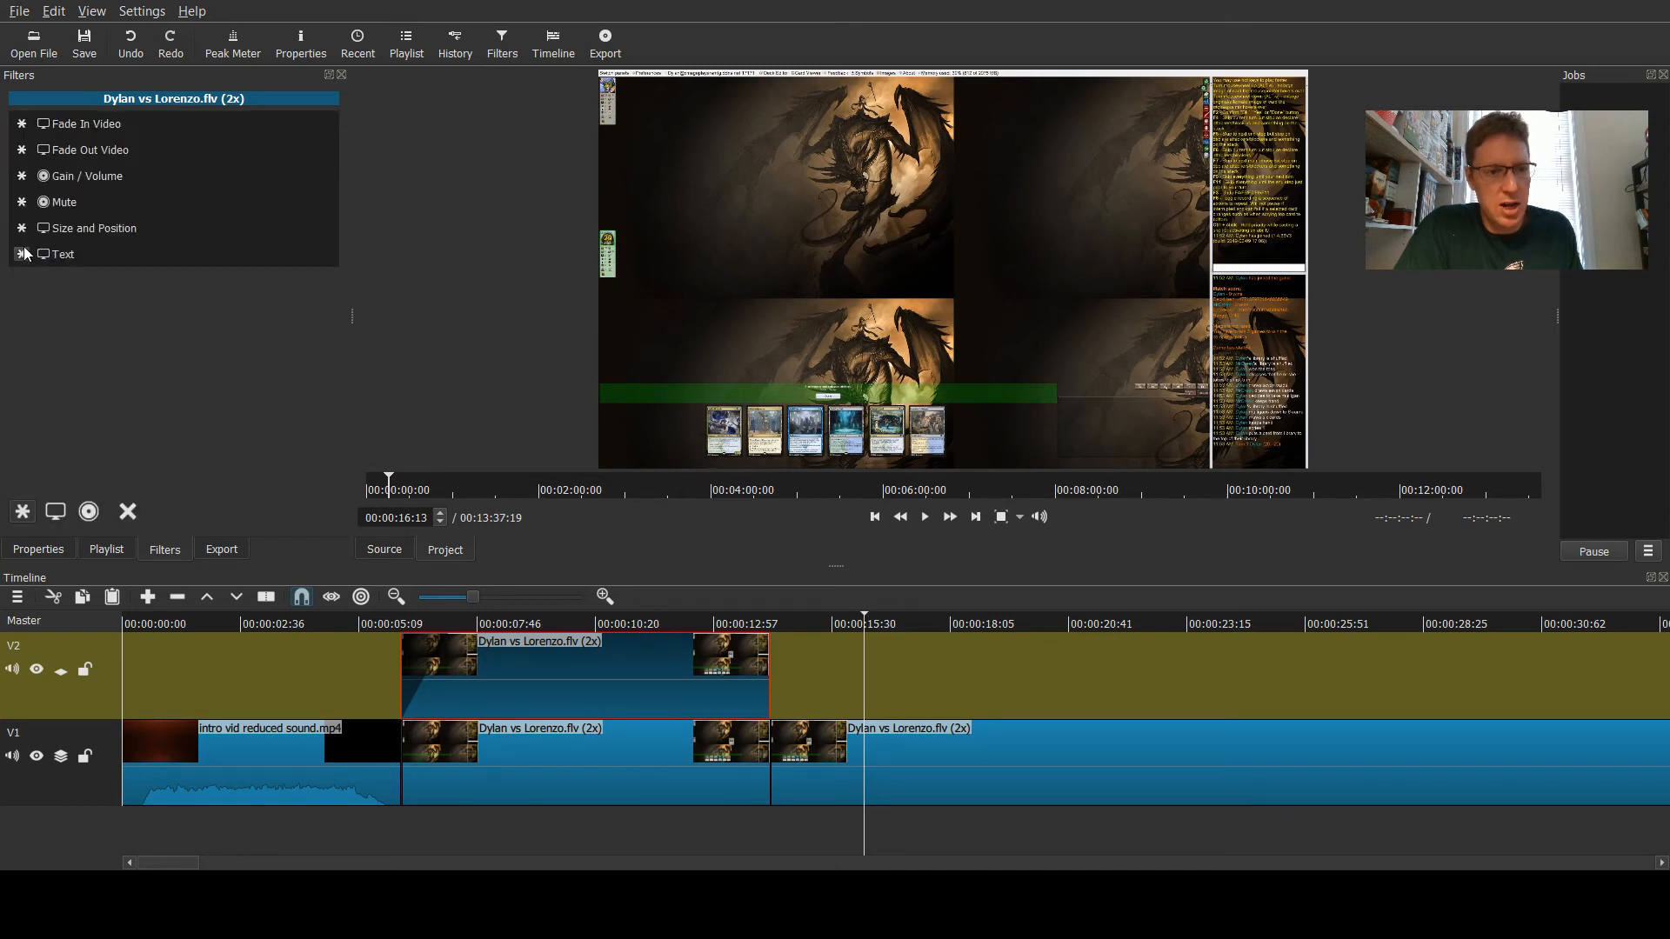
click(71, 156)
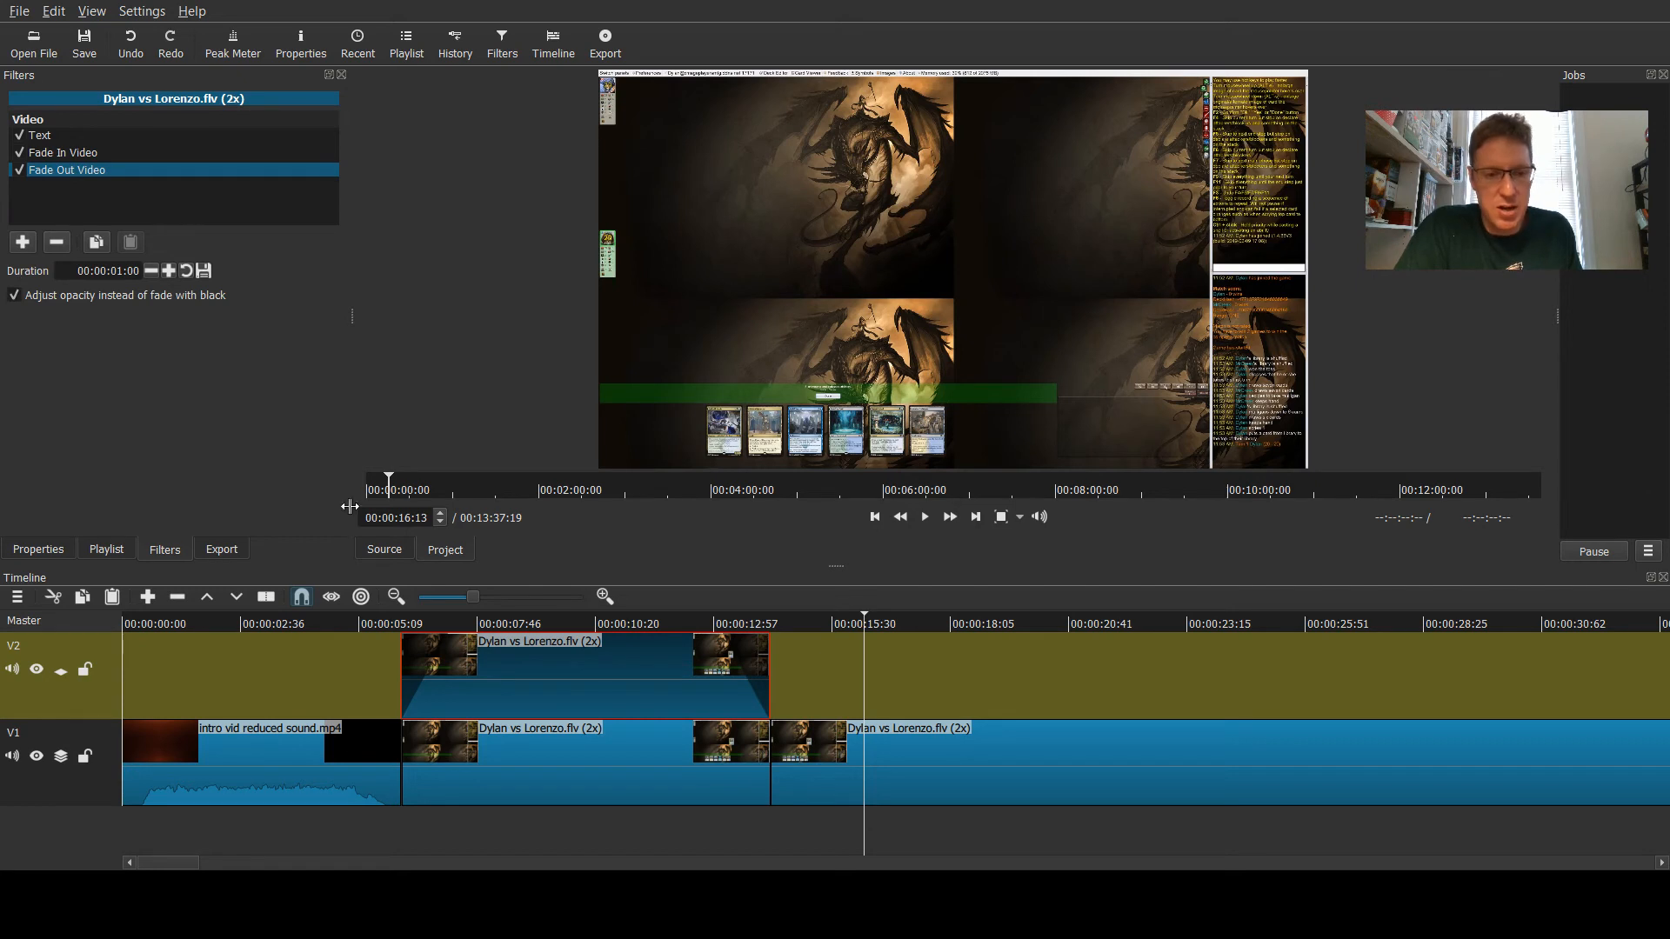
- Play the start of the overlay clip around 5 seconds to preview the title fading in and out
click(361, 625)
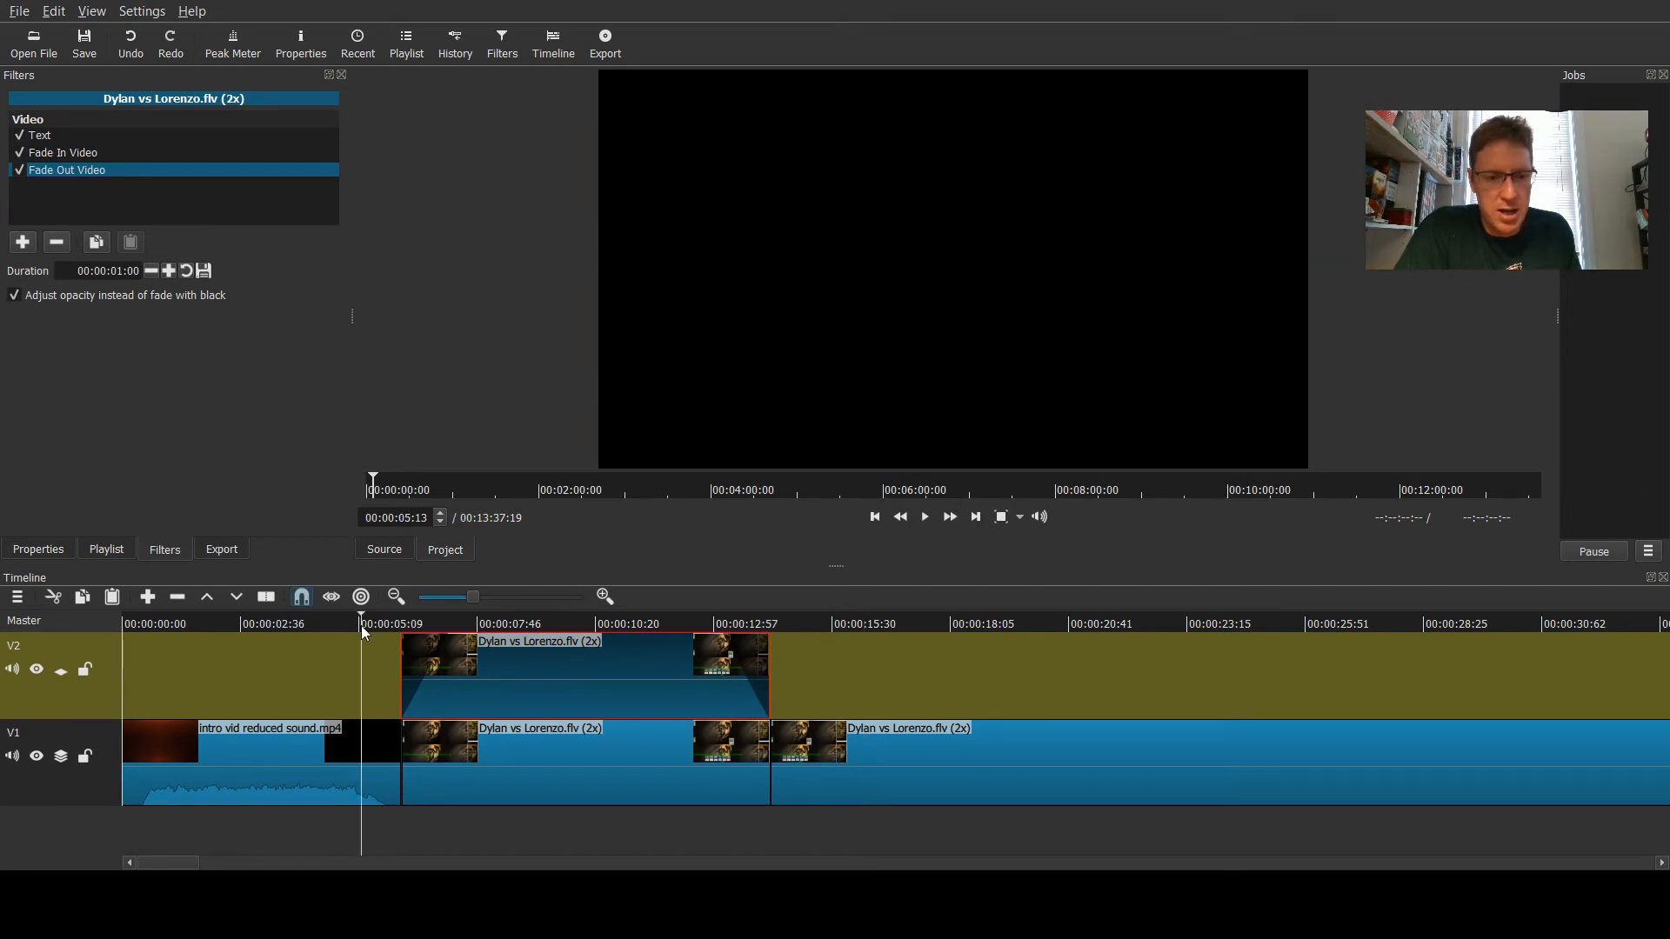
click(925, 520)
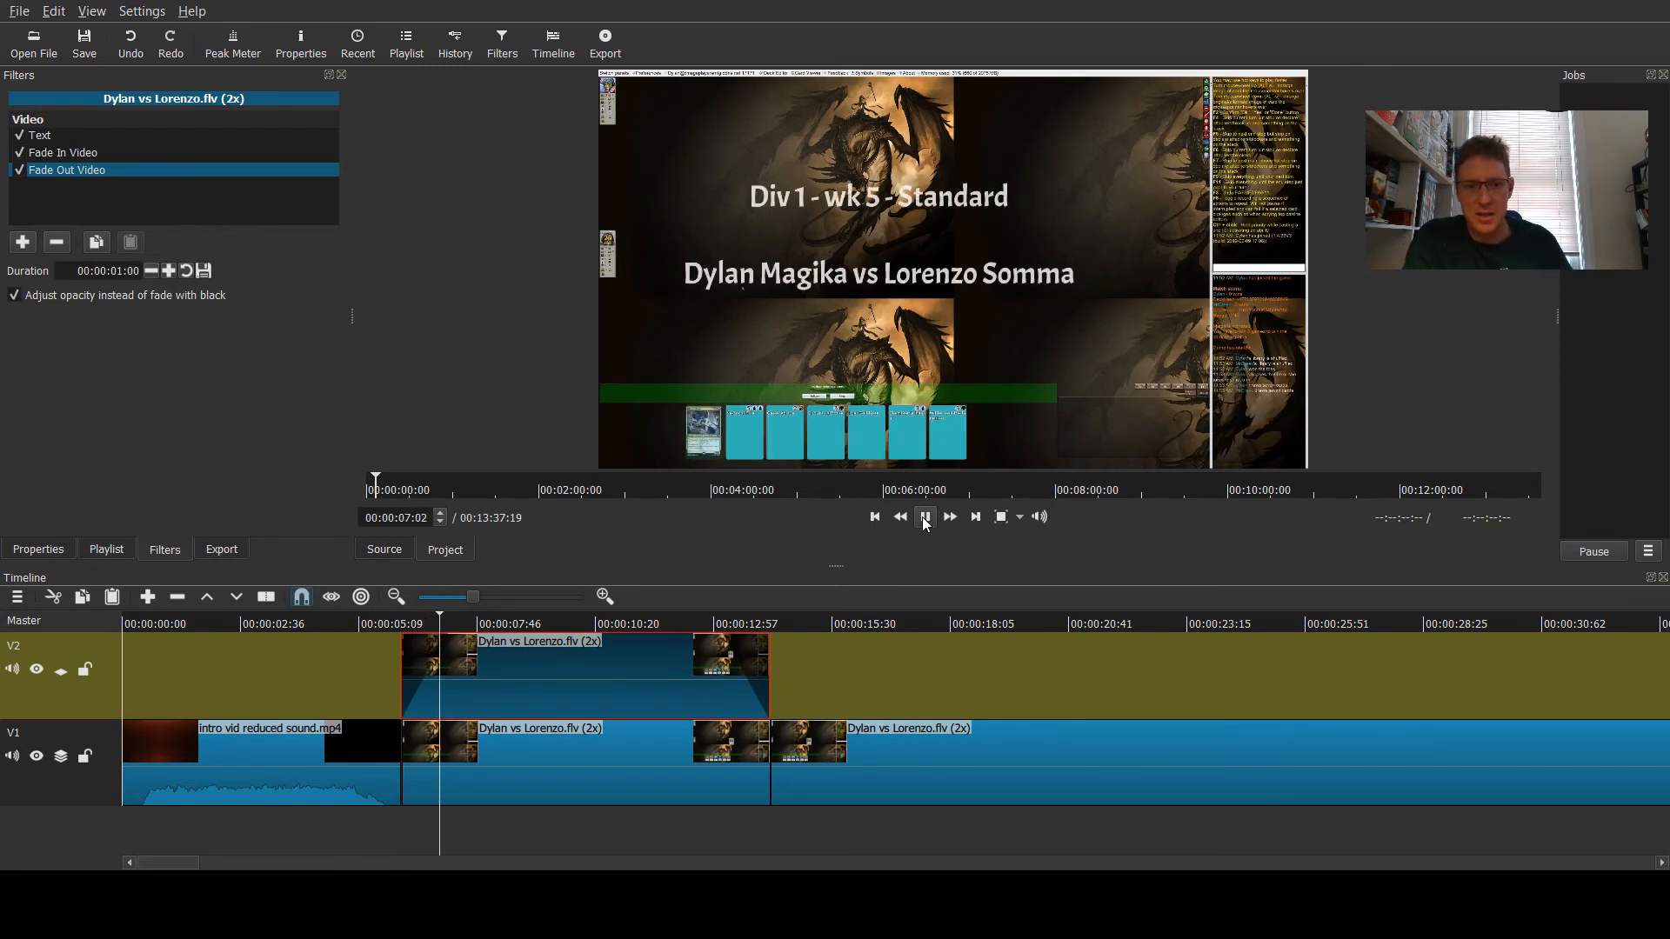
click(721, 625)
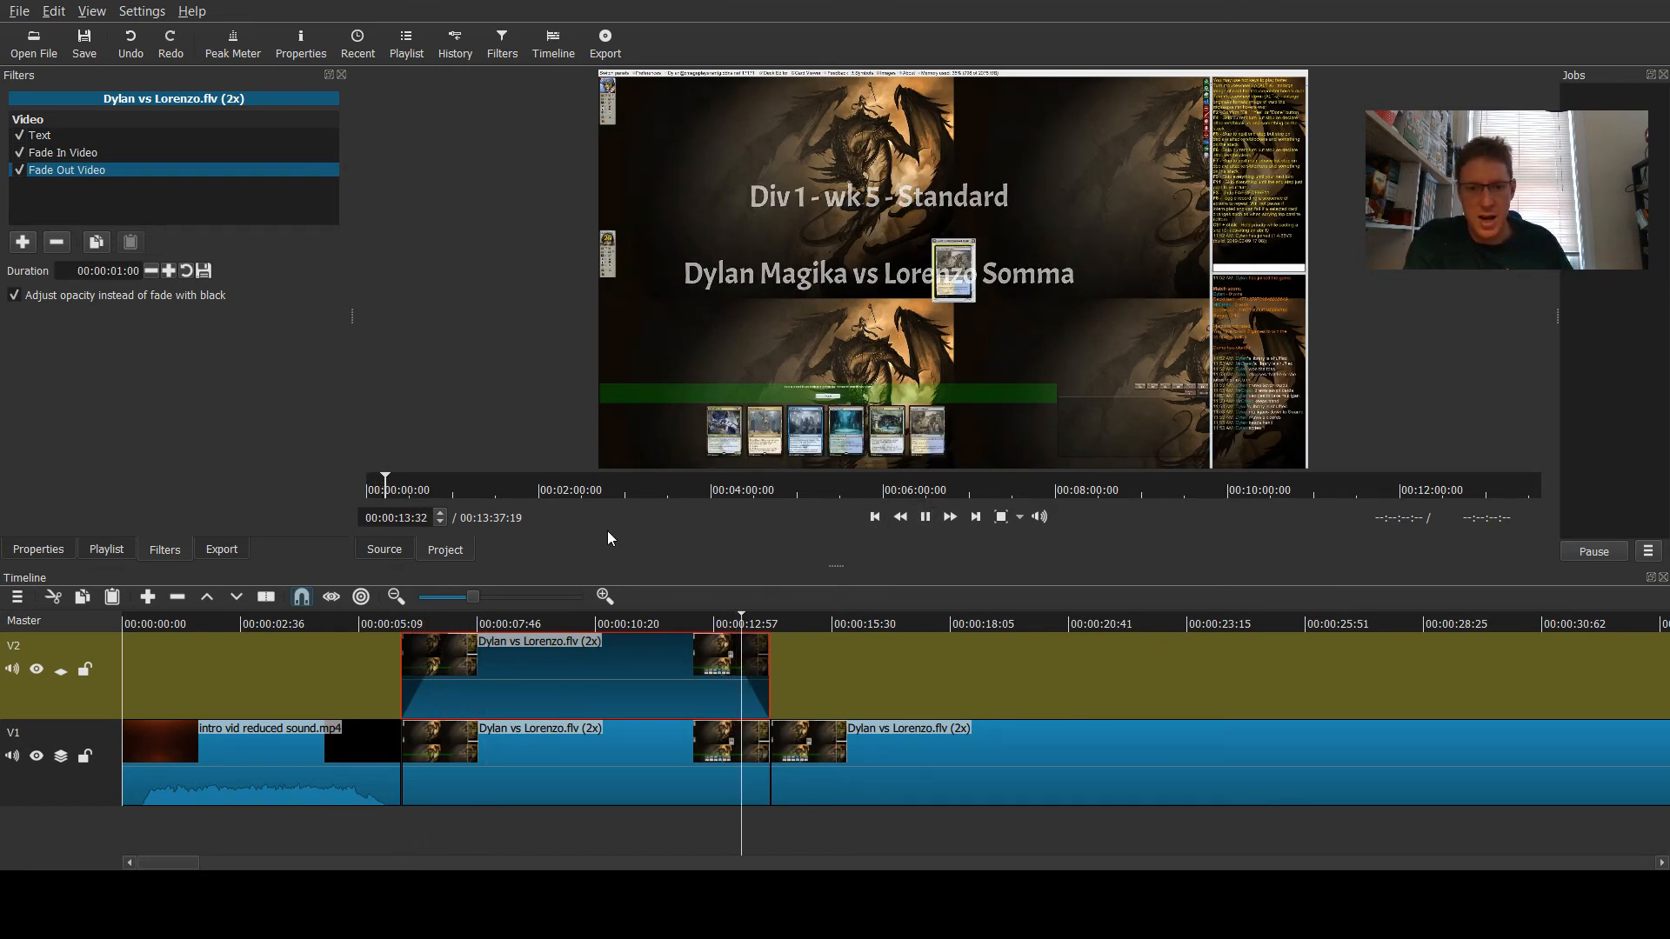
click(924, 517)
click(393, 624)
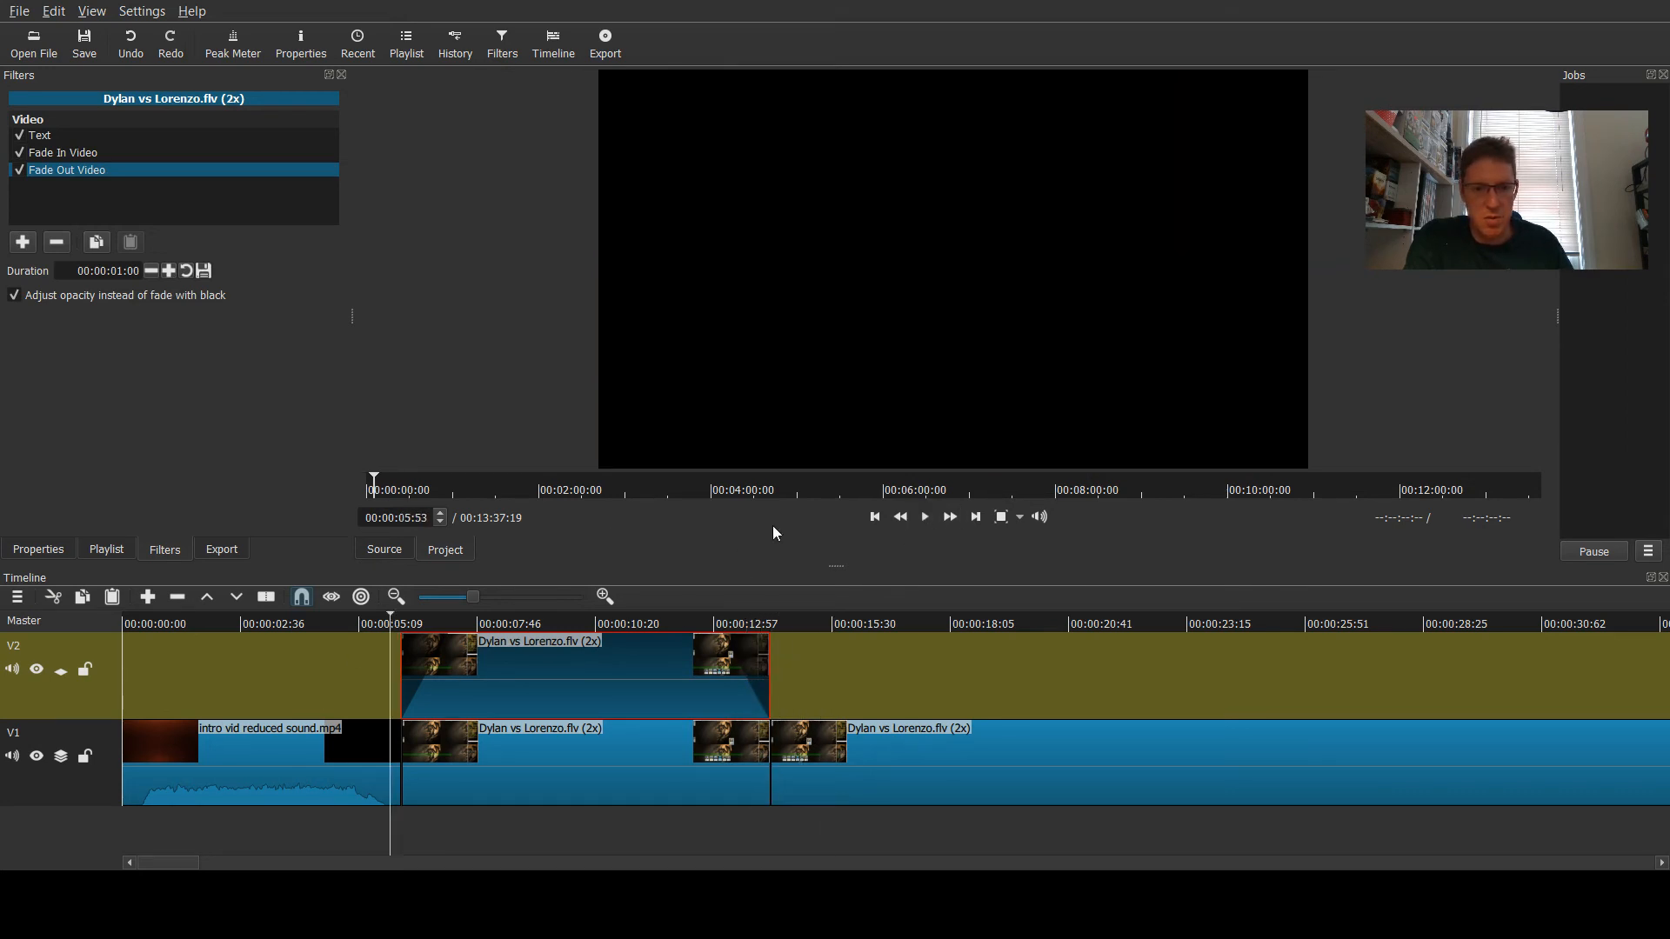
click(924, 516)
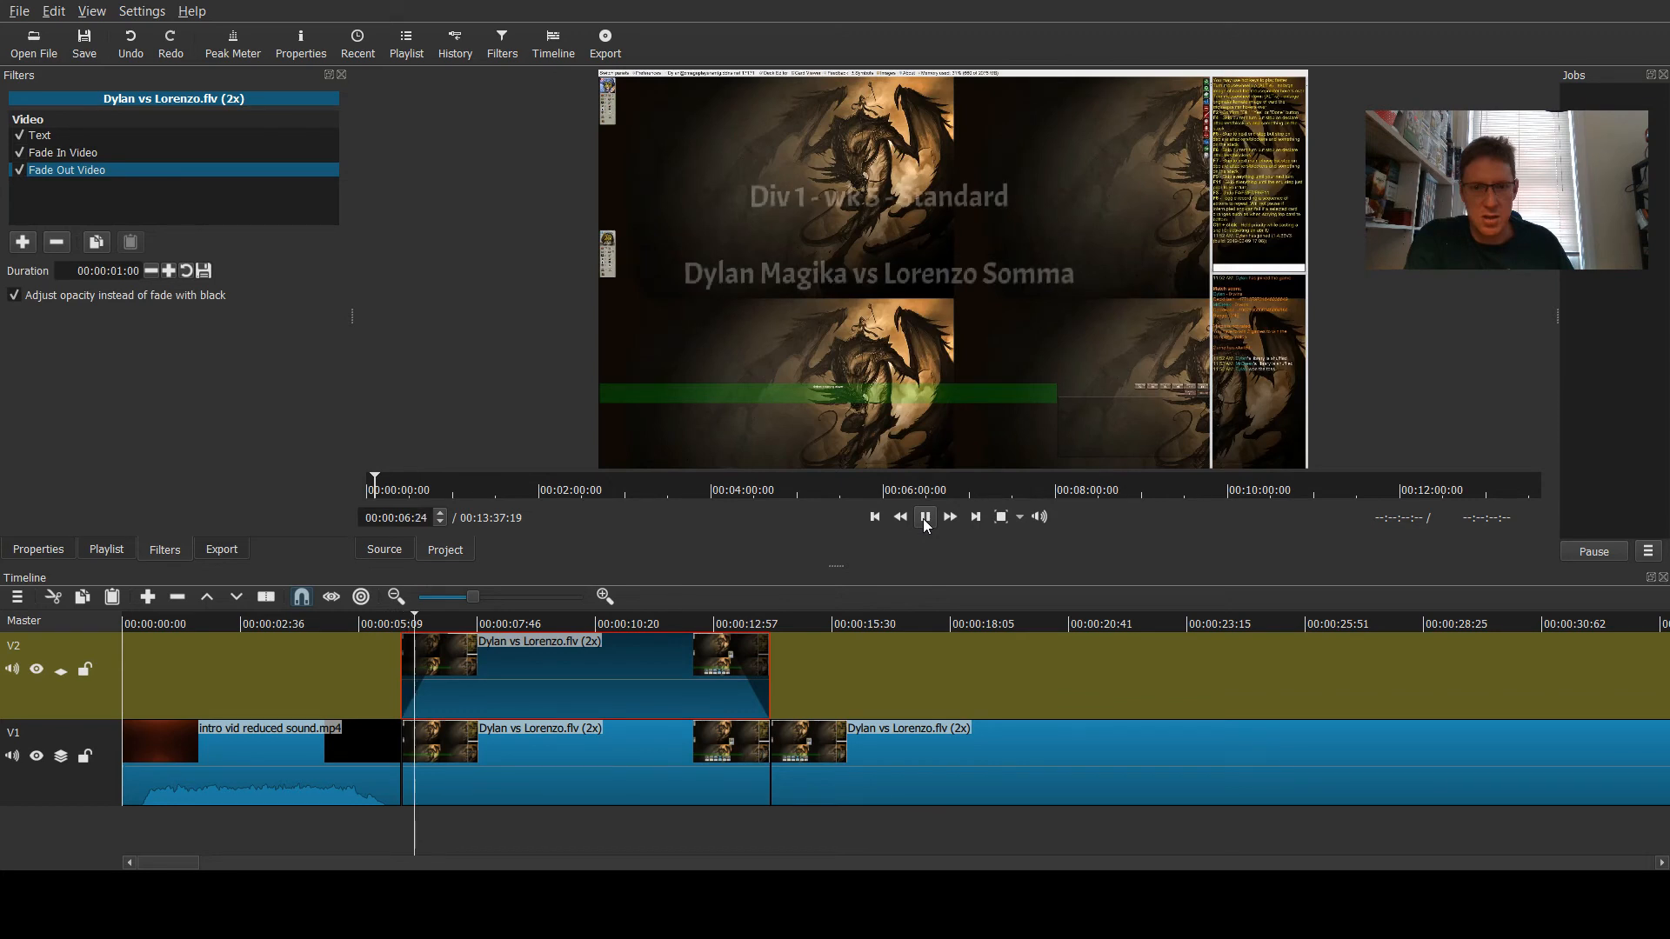
click(925, 516)
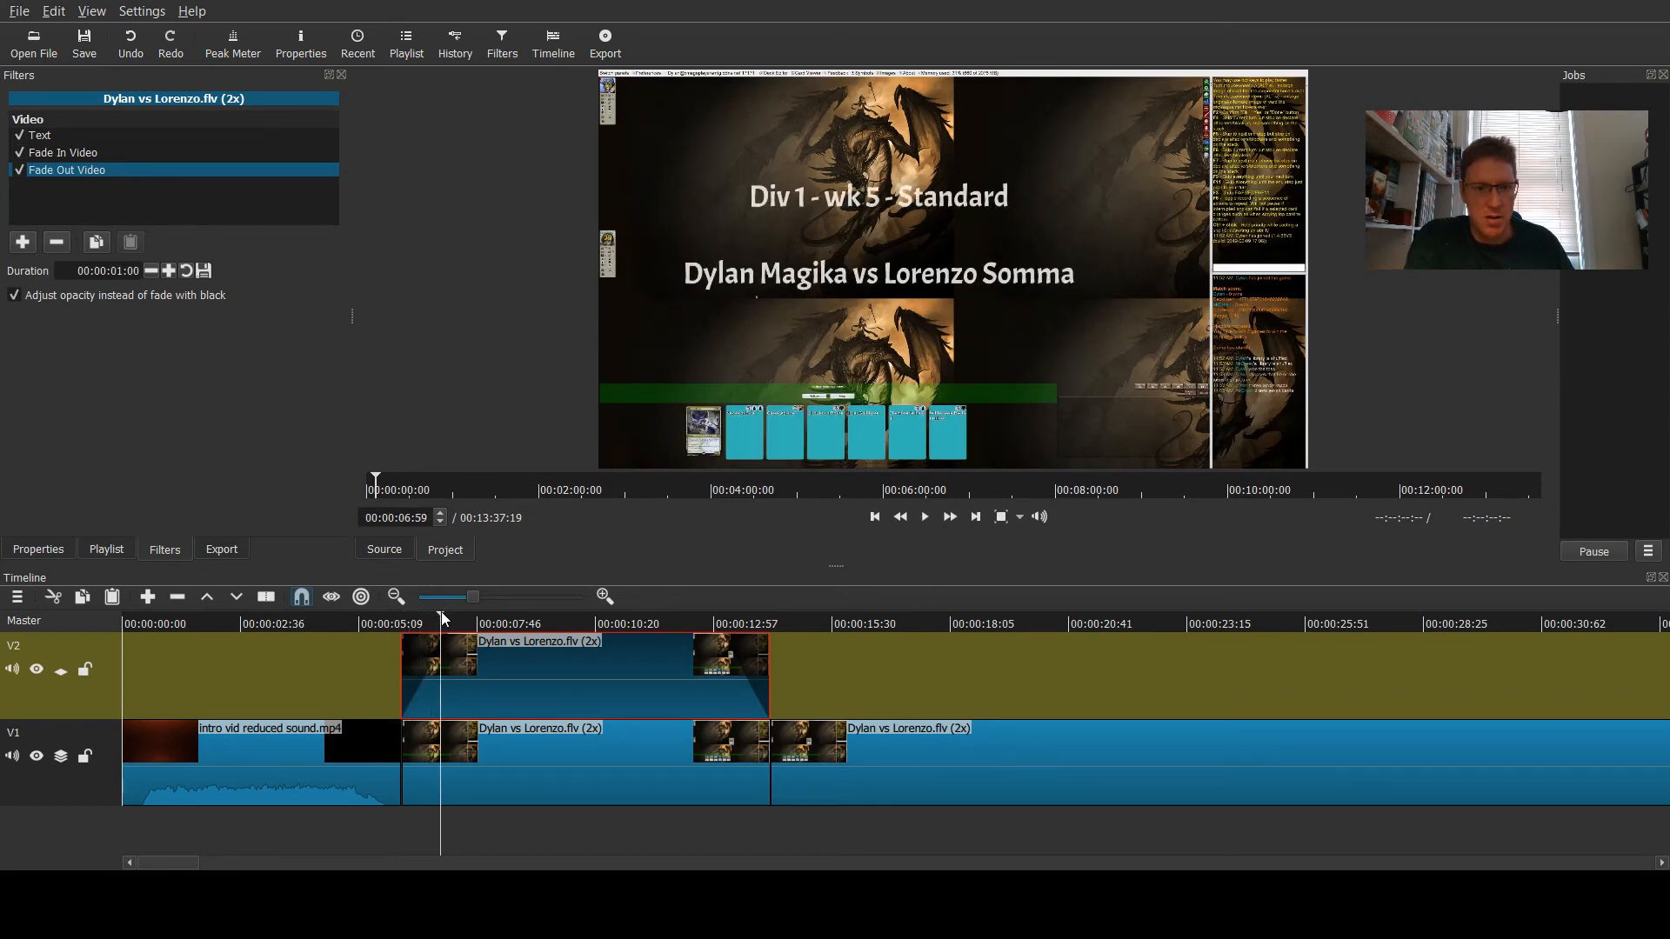
drag(441, 612, 380, 624)
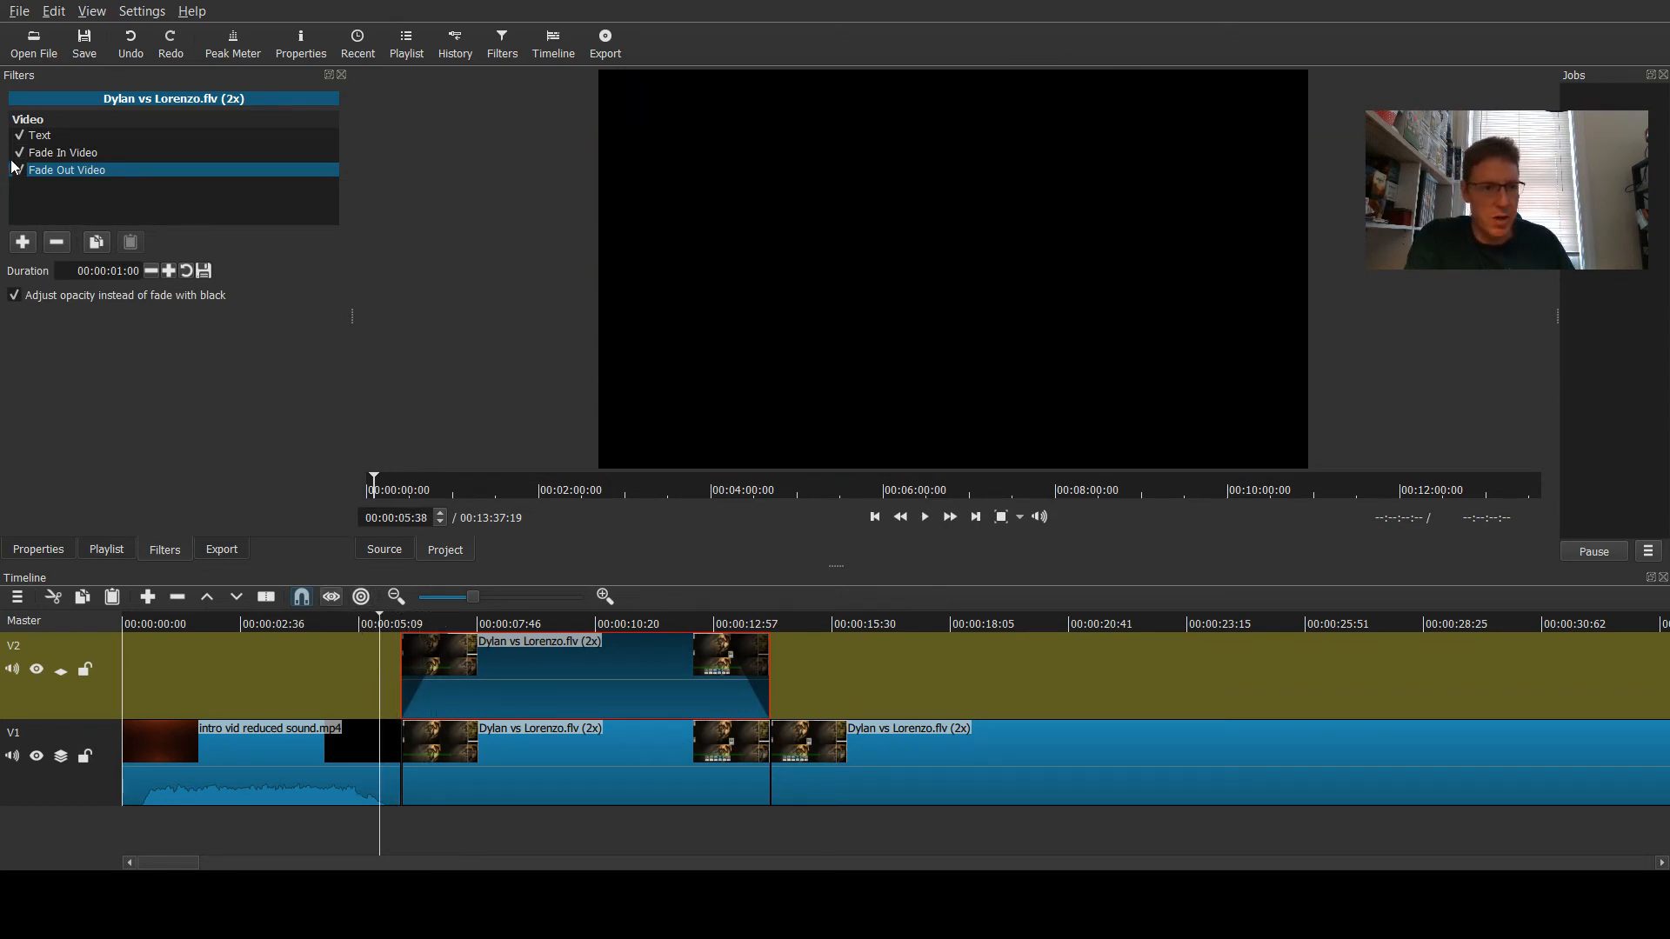
click(17, 154)
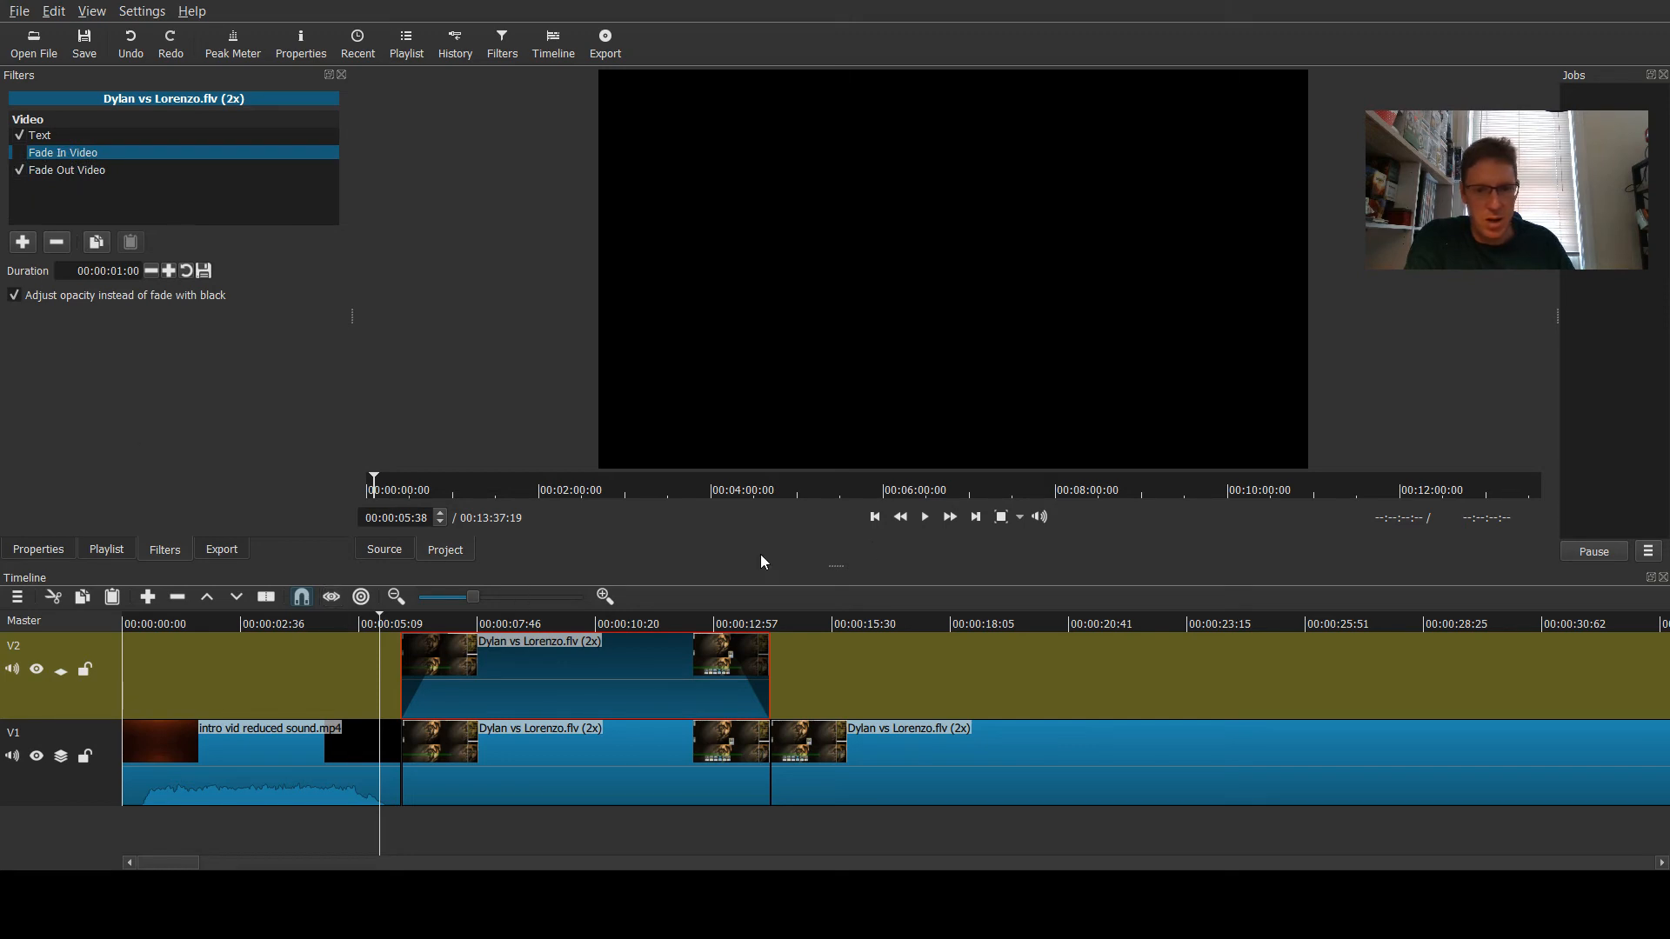
click(927, 519)
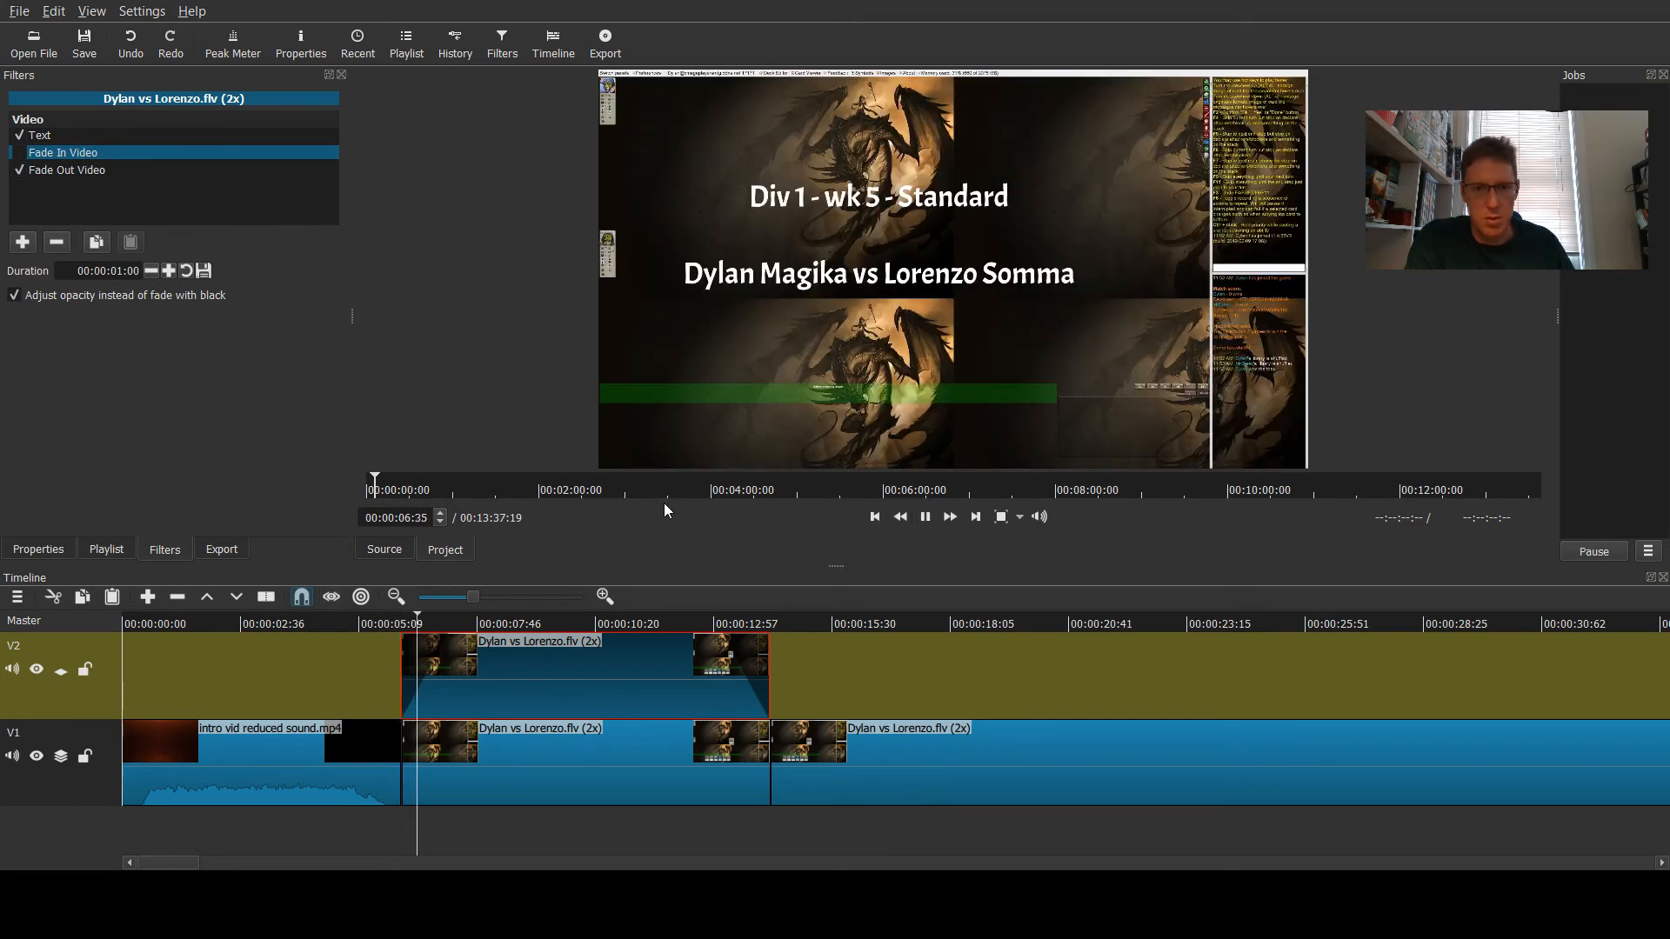
click(927, 520)
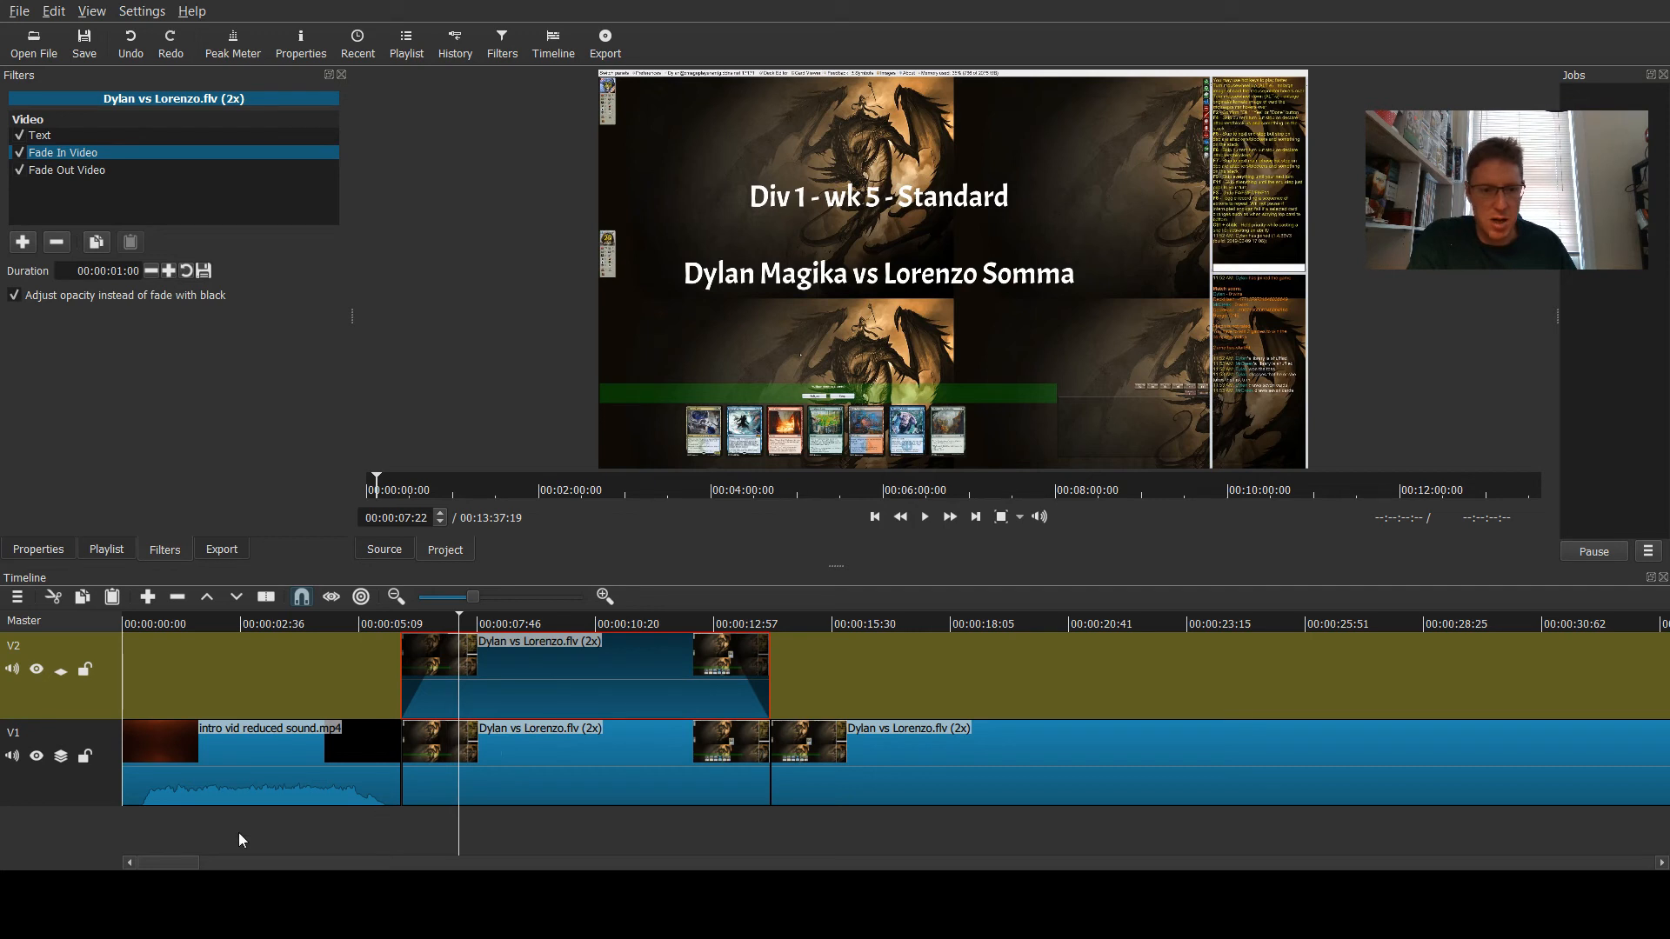
click(817, 618)
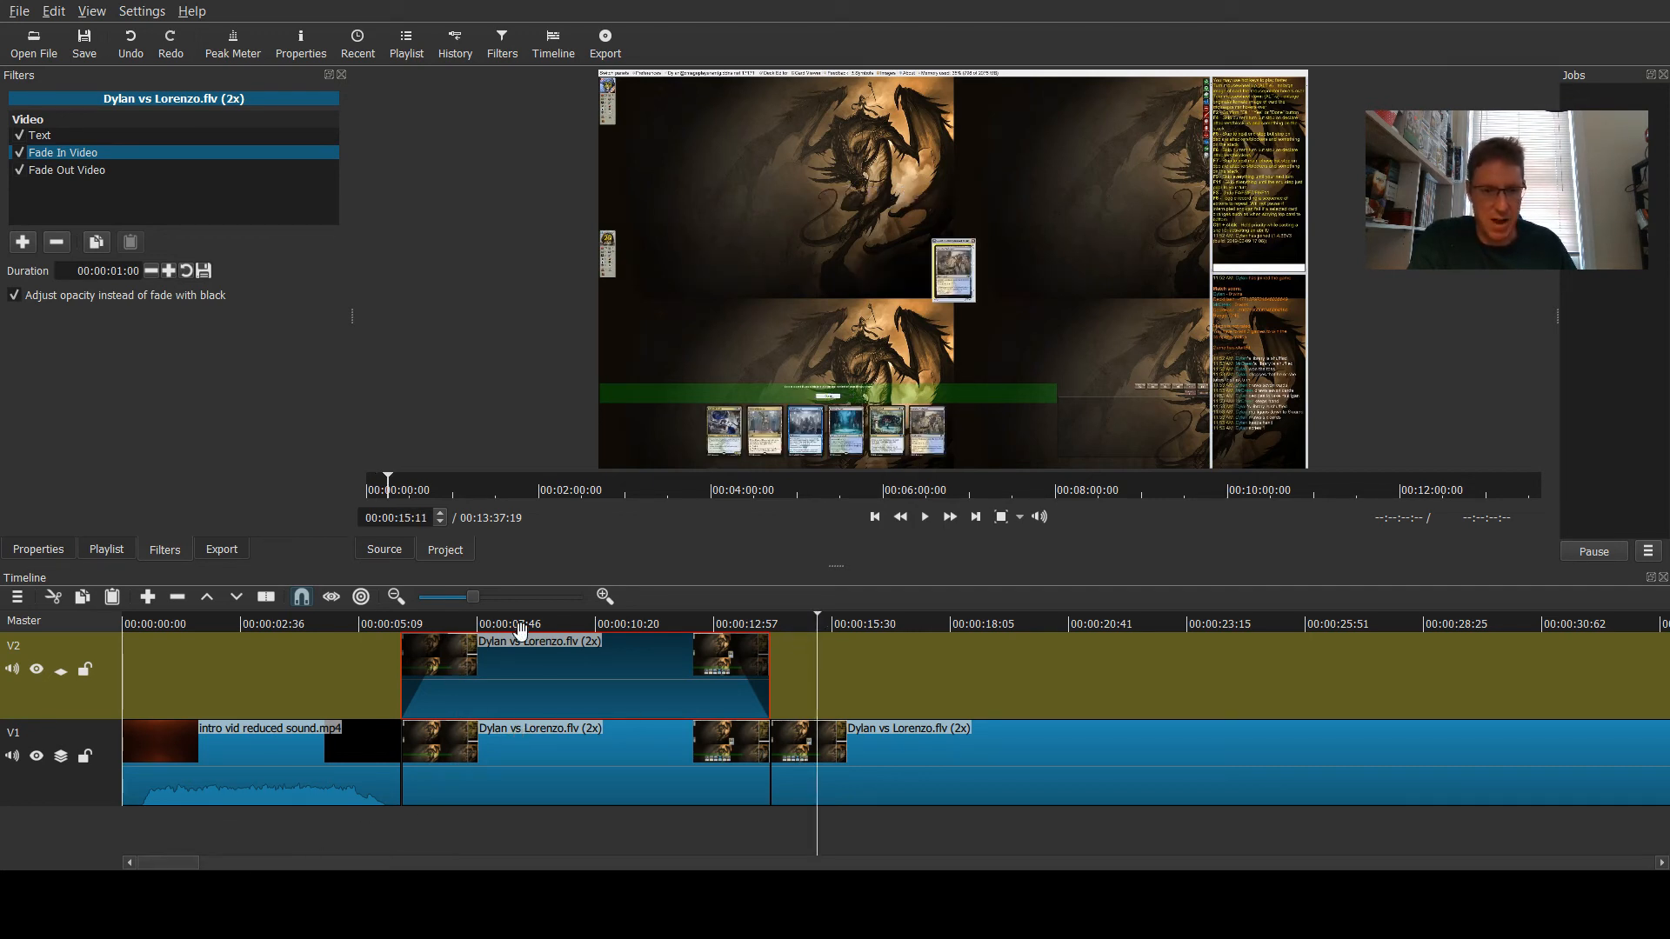
click(581, 621)
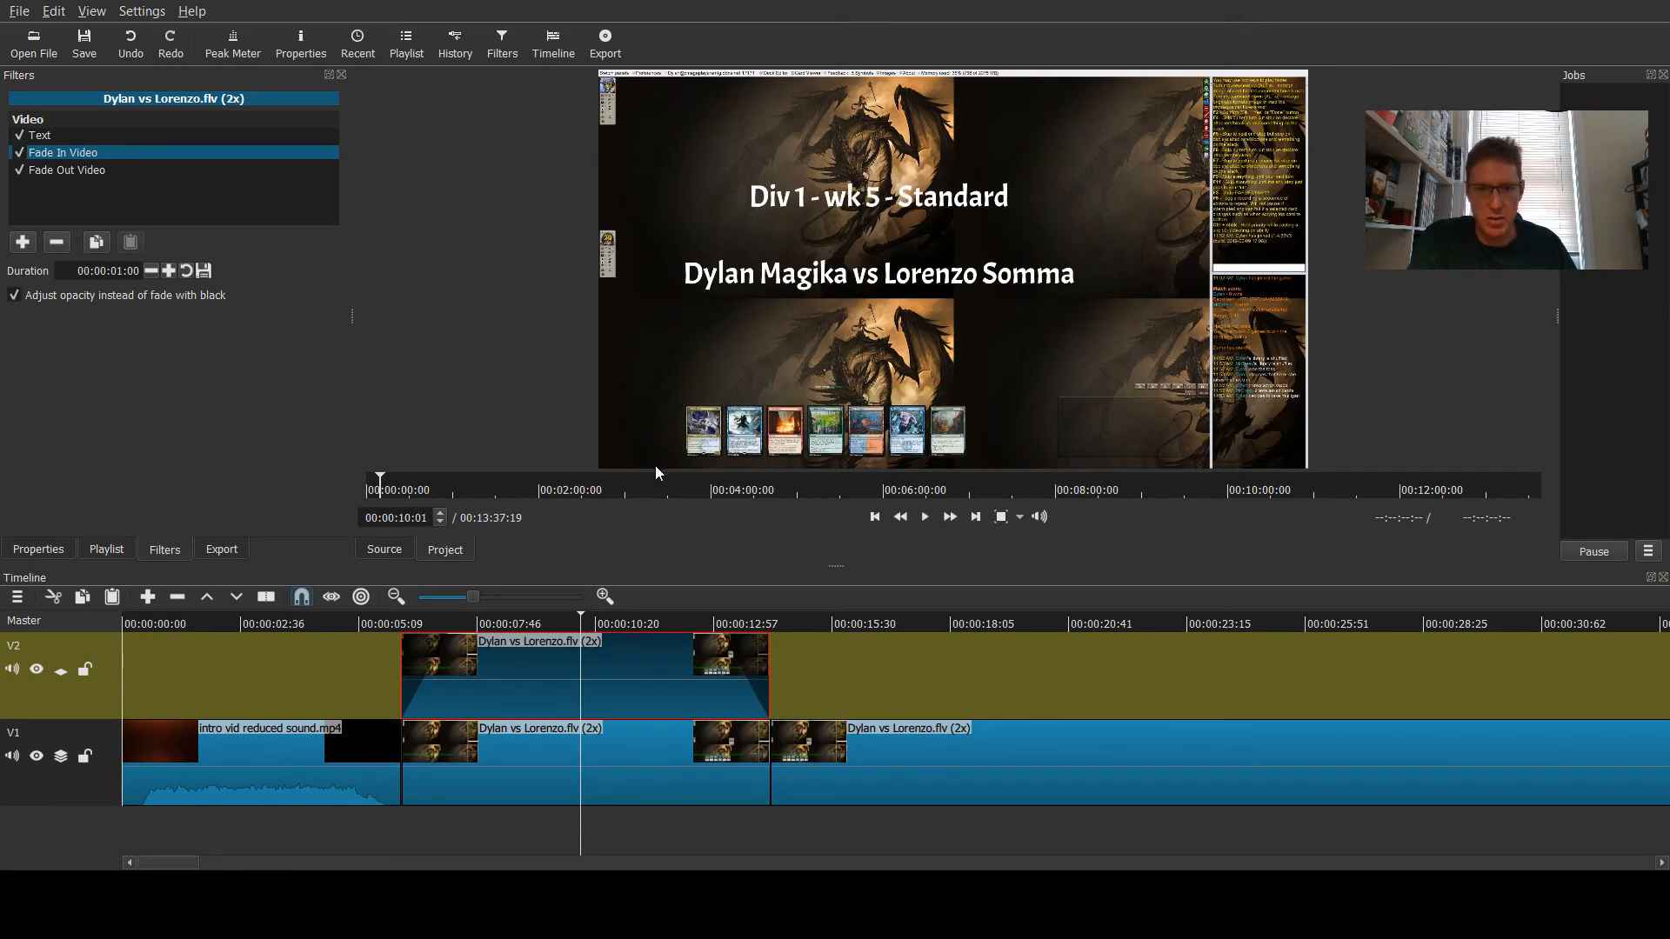
- Split the game clip on V1 at 00:10:01:42, near the end of the timeline
drag(168, 862, 1249, 867)
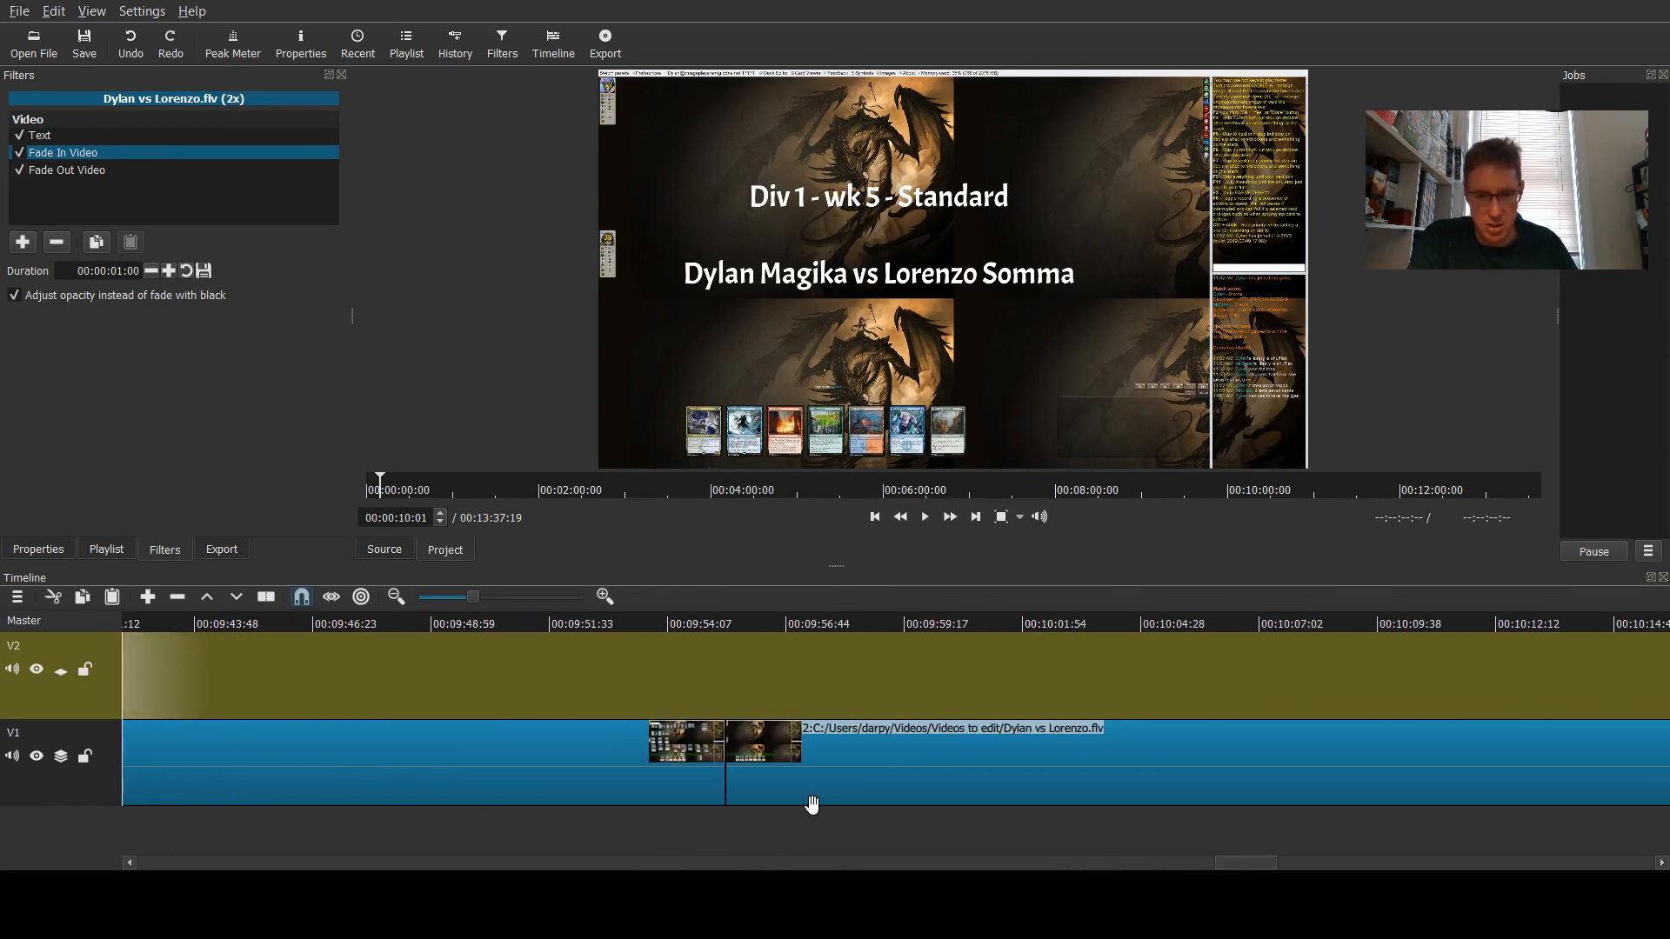
click(727, 623)
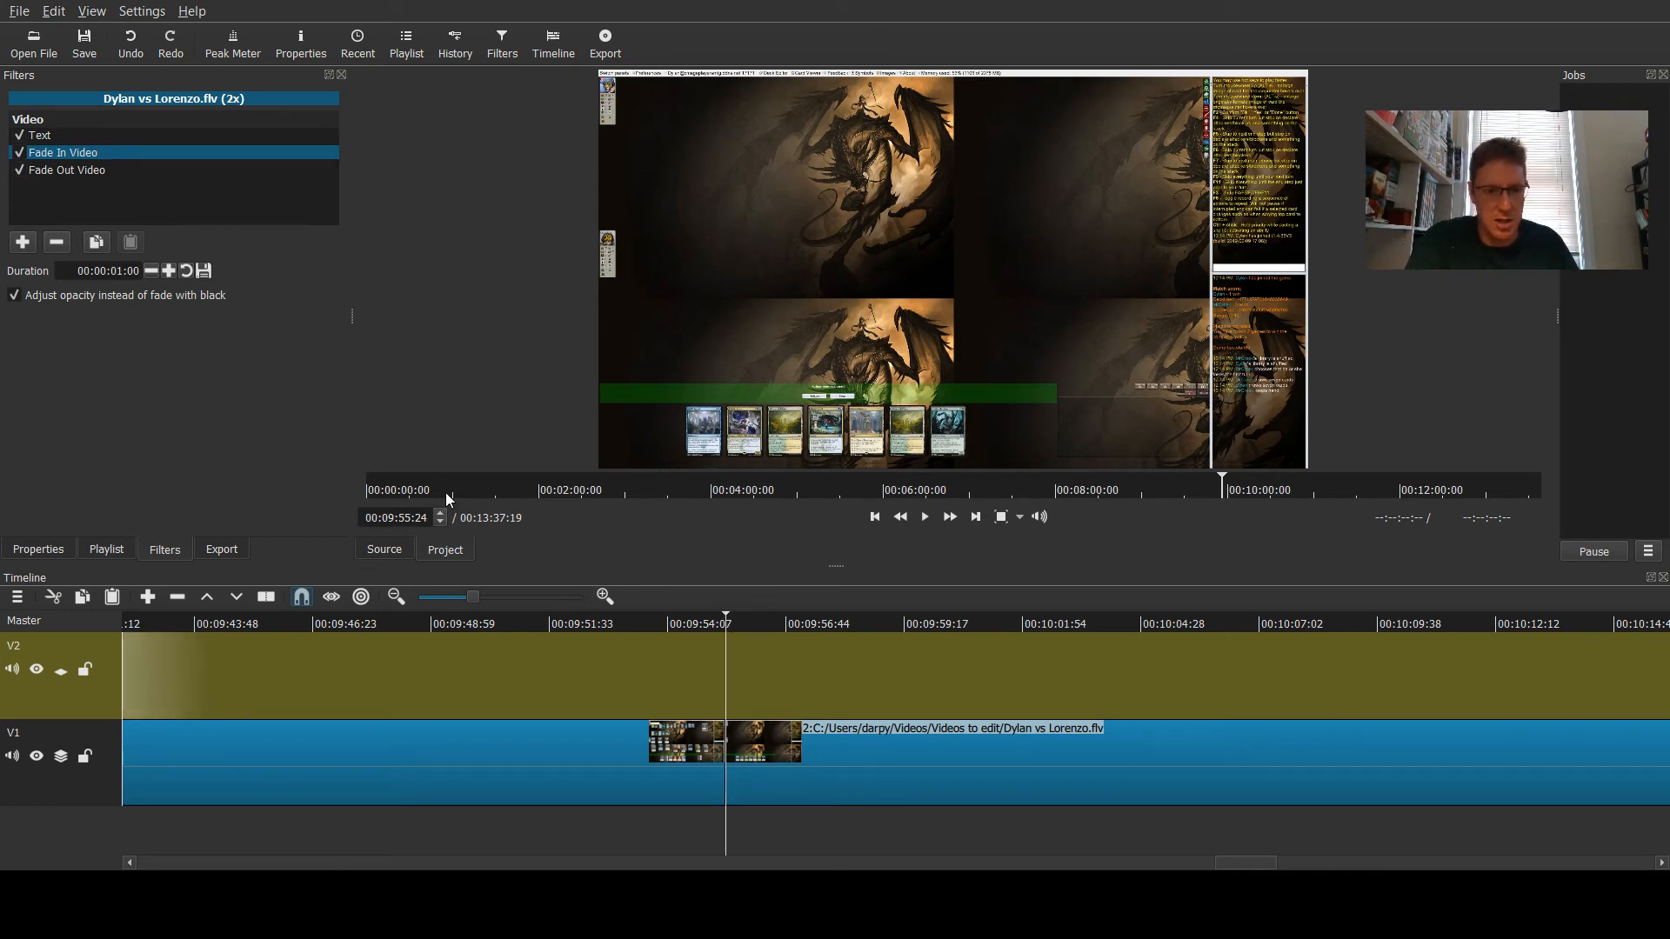
drag(732, 614, 1014, 616)
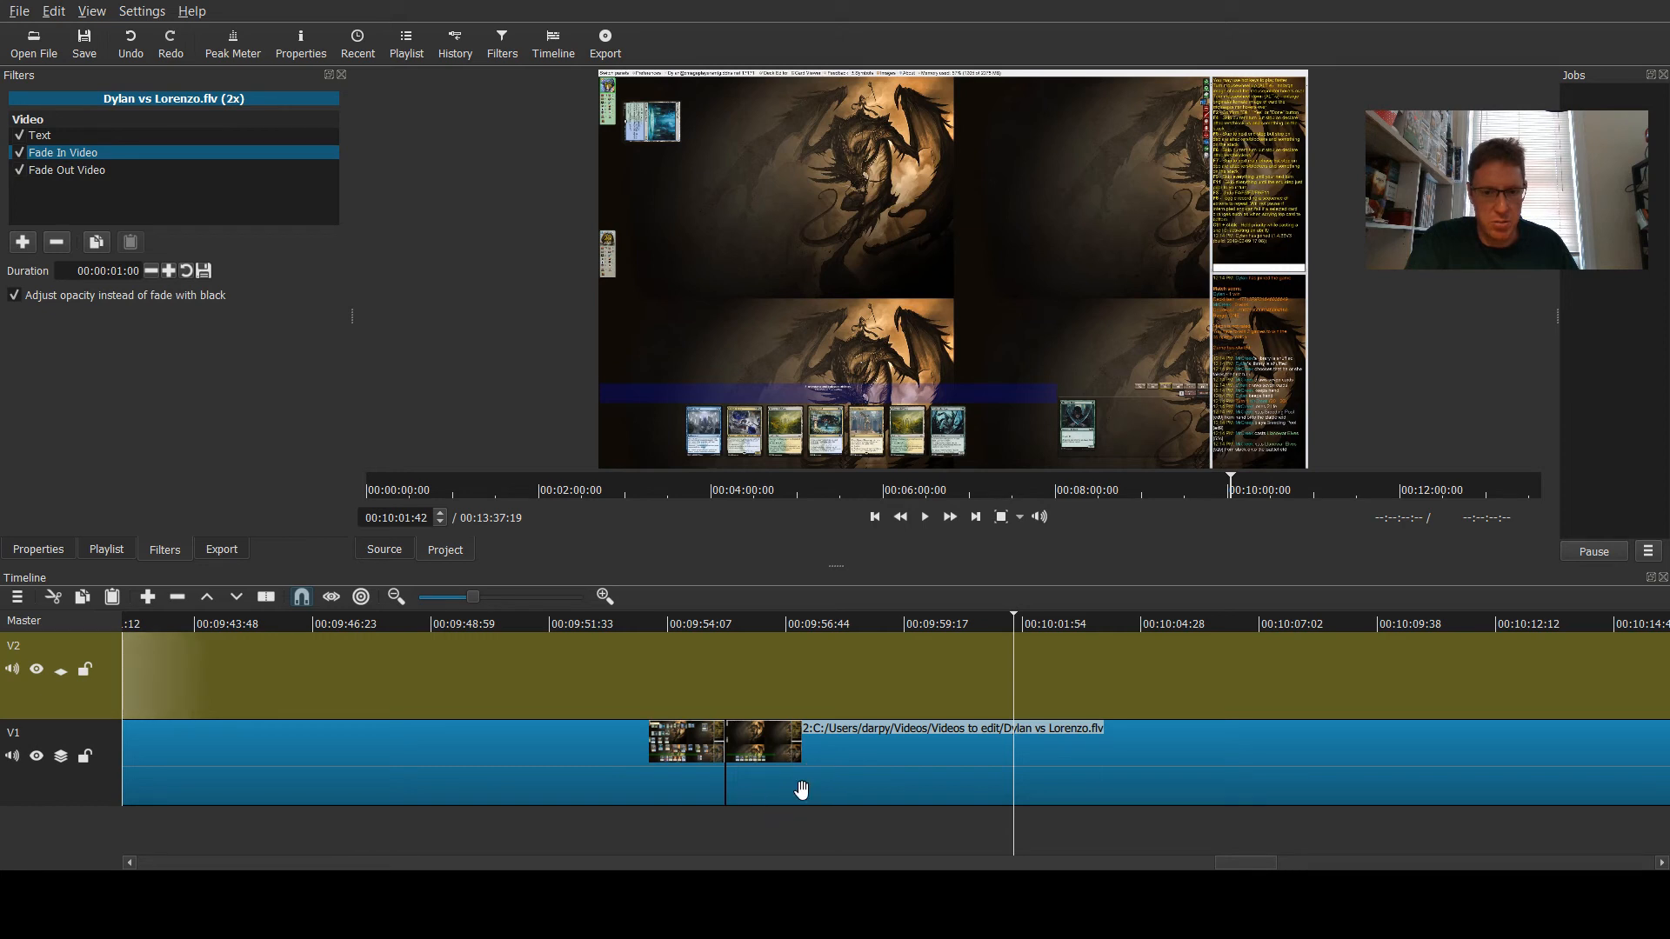
click(739, 795)
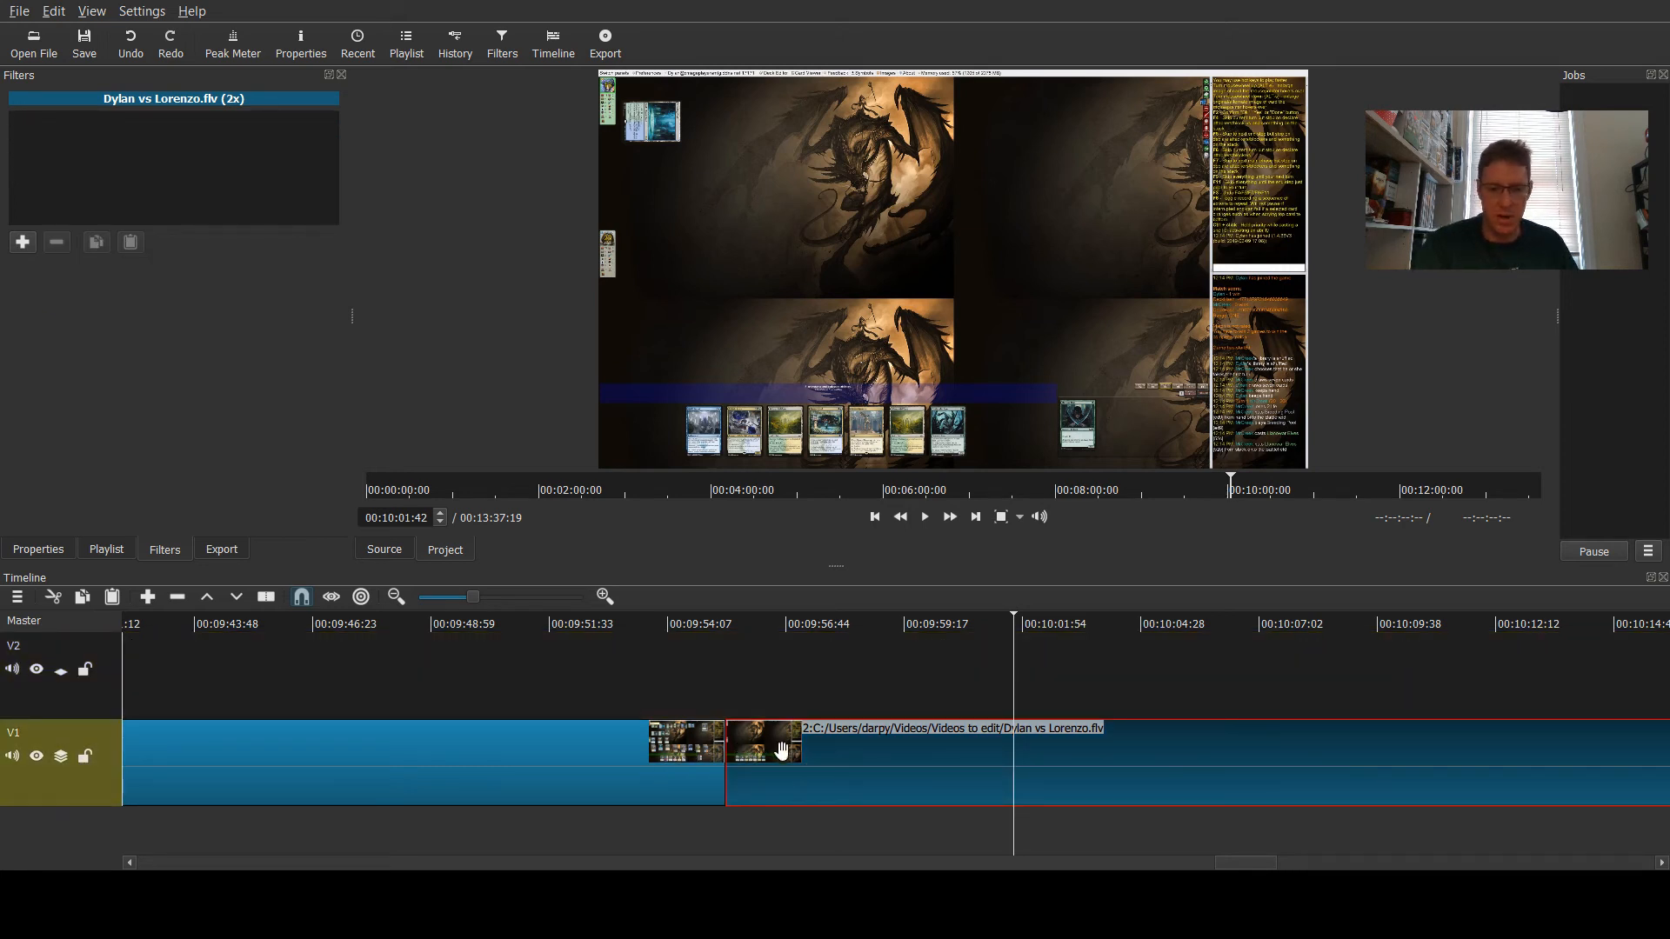
key(s)
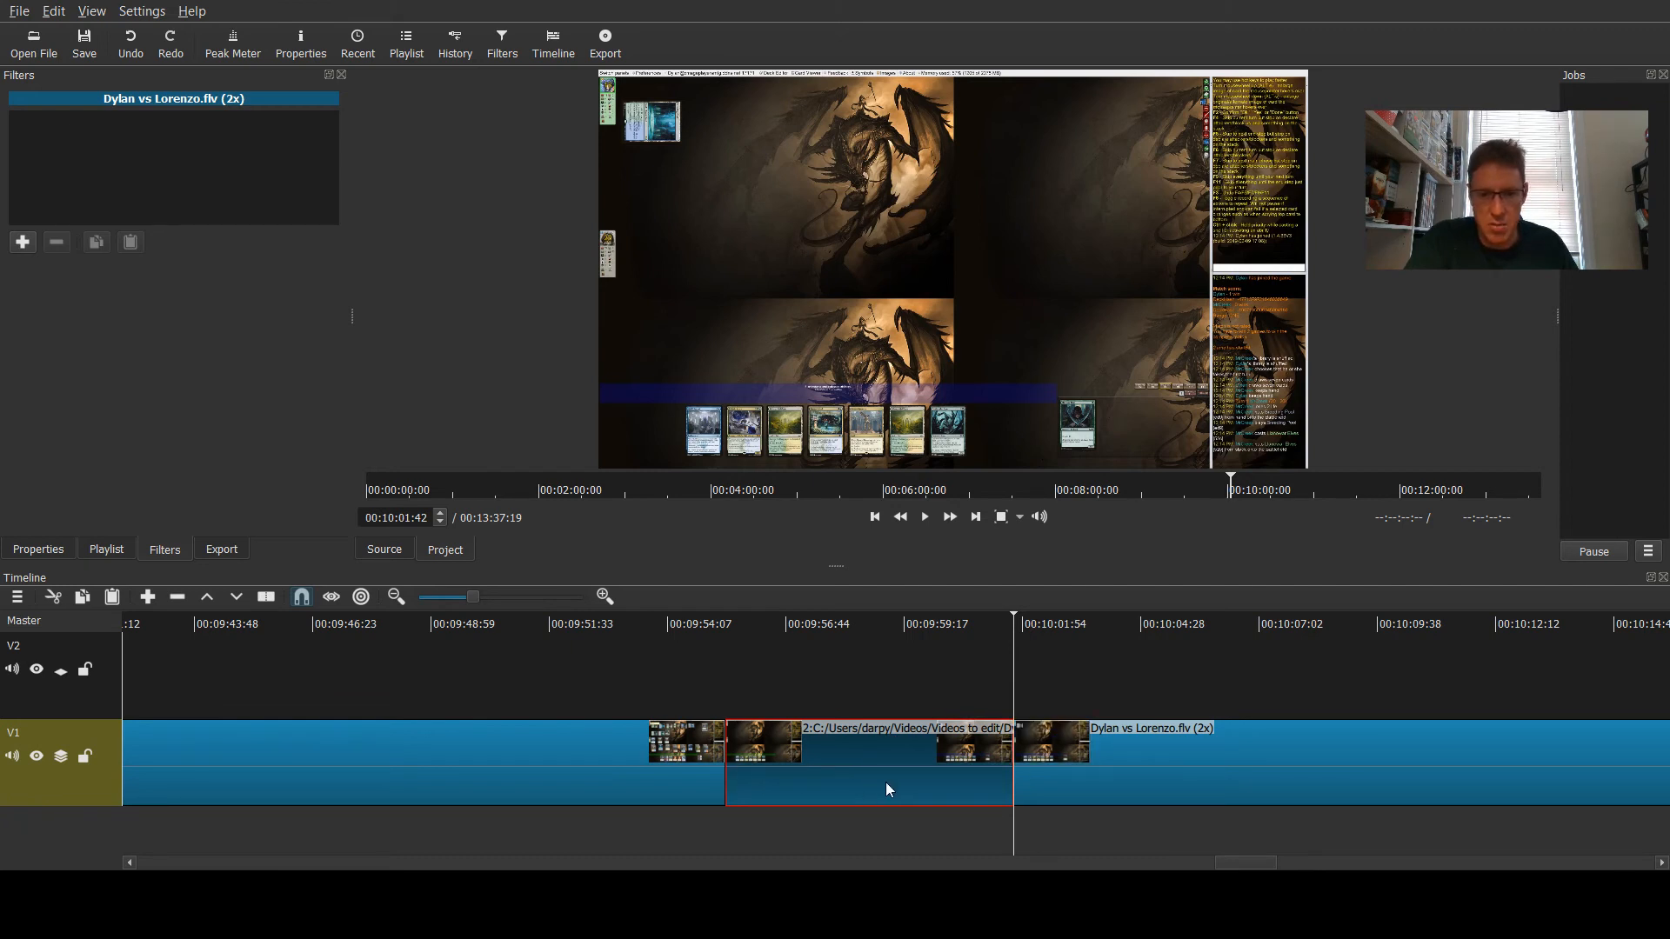
- Paste a copy of the game segment onto track V2 starting at the 00:09:55 cut
click(639, 687)
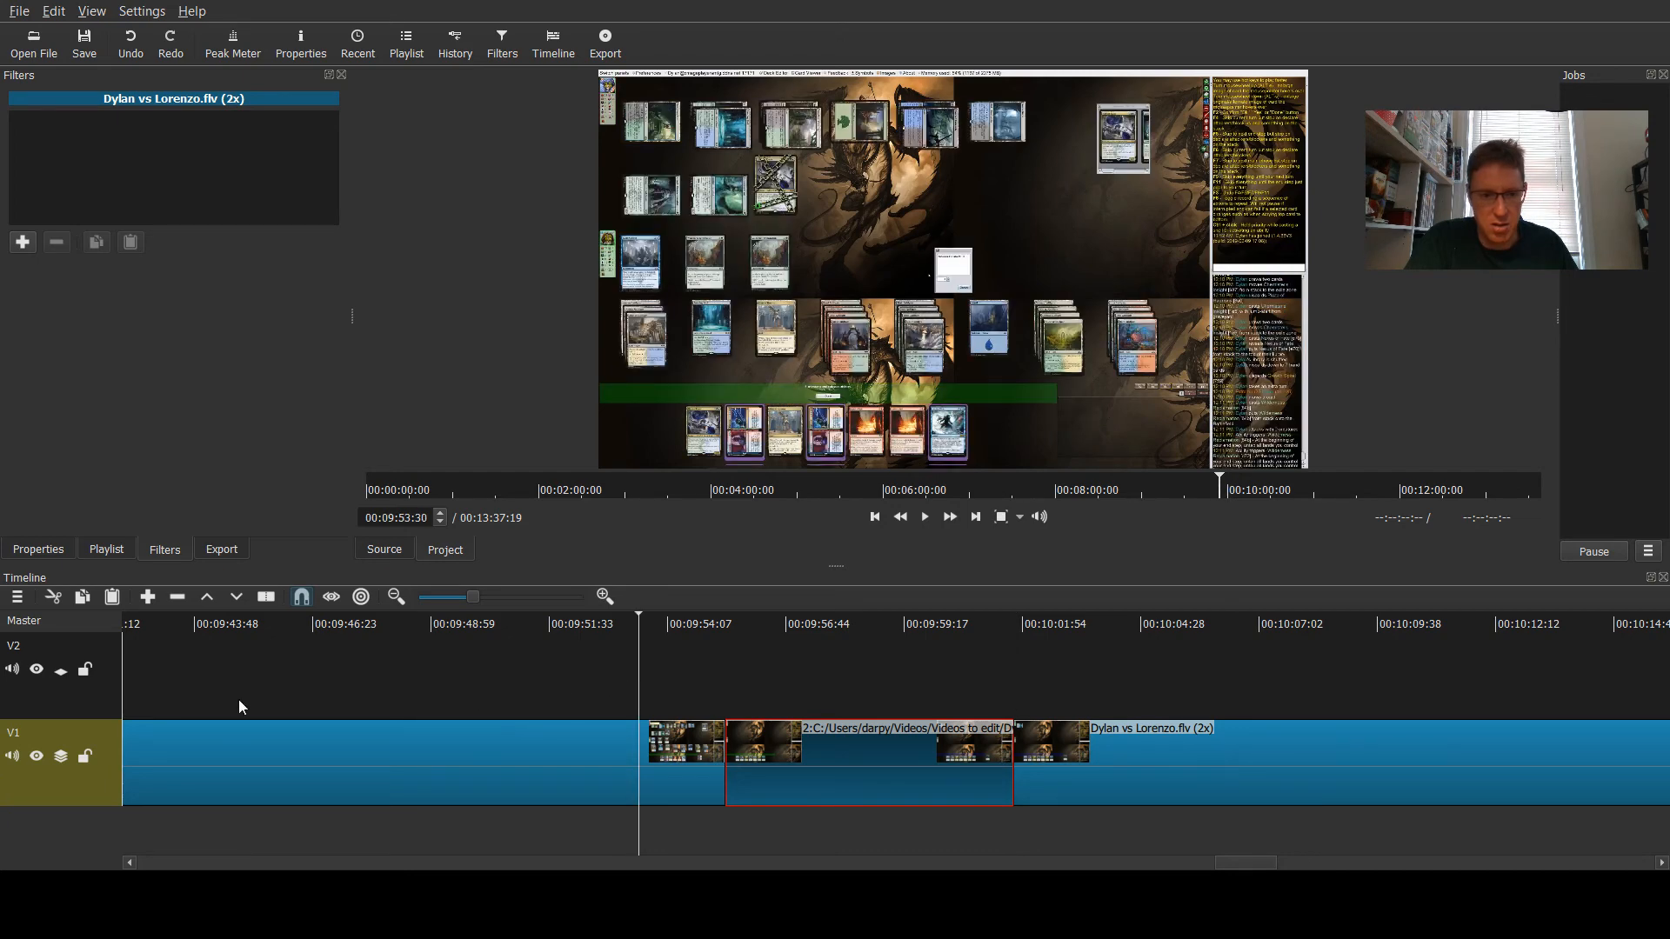
click(80, 694)
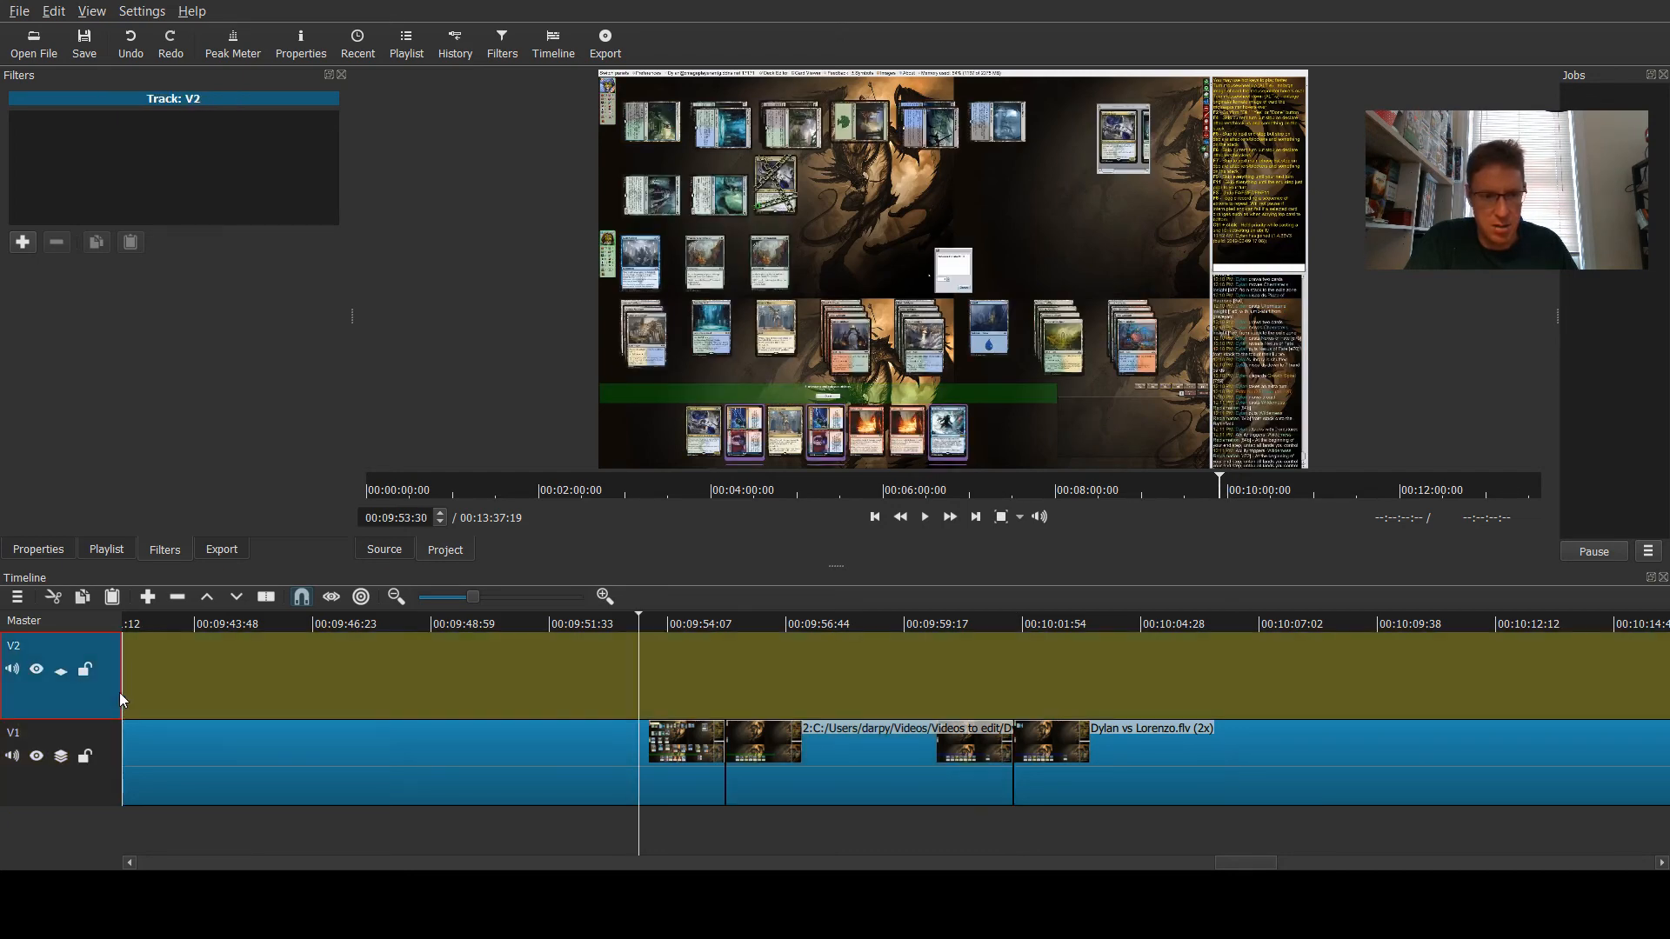
click(824, 674)
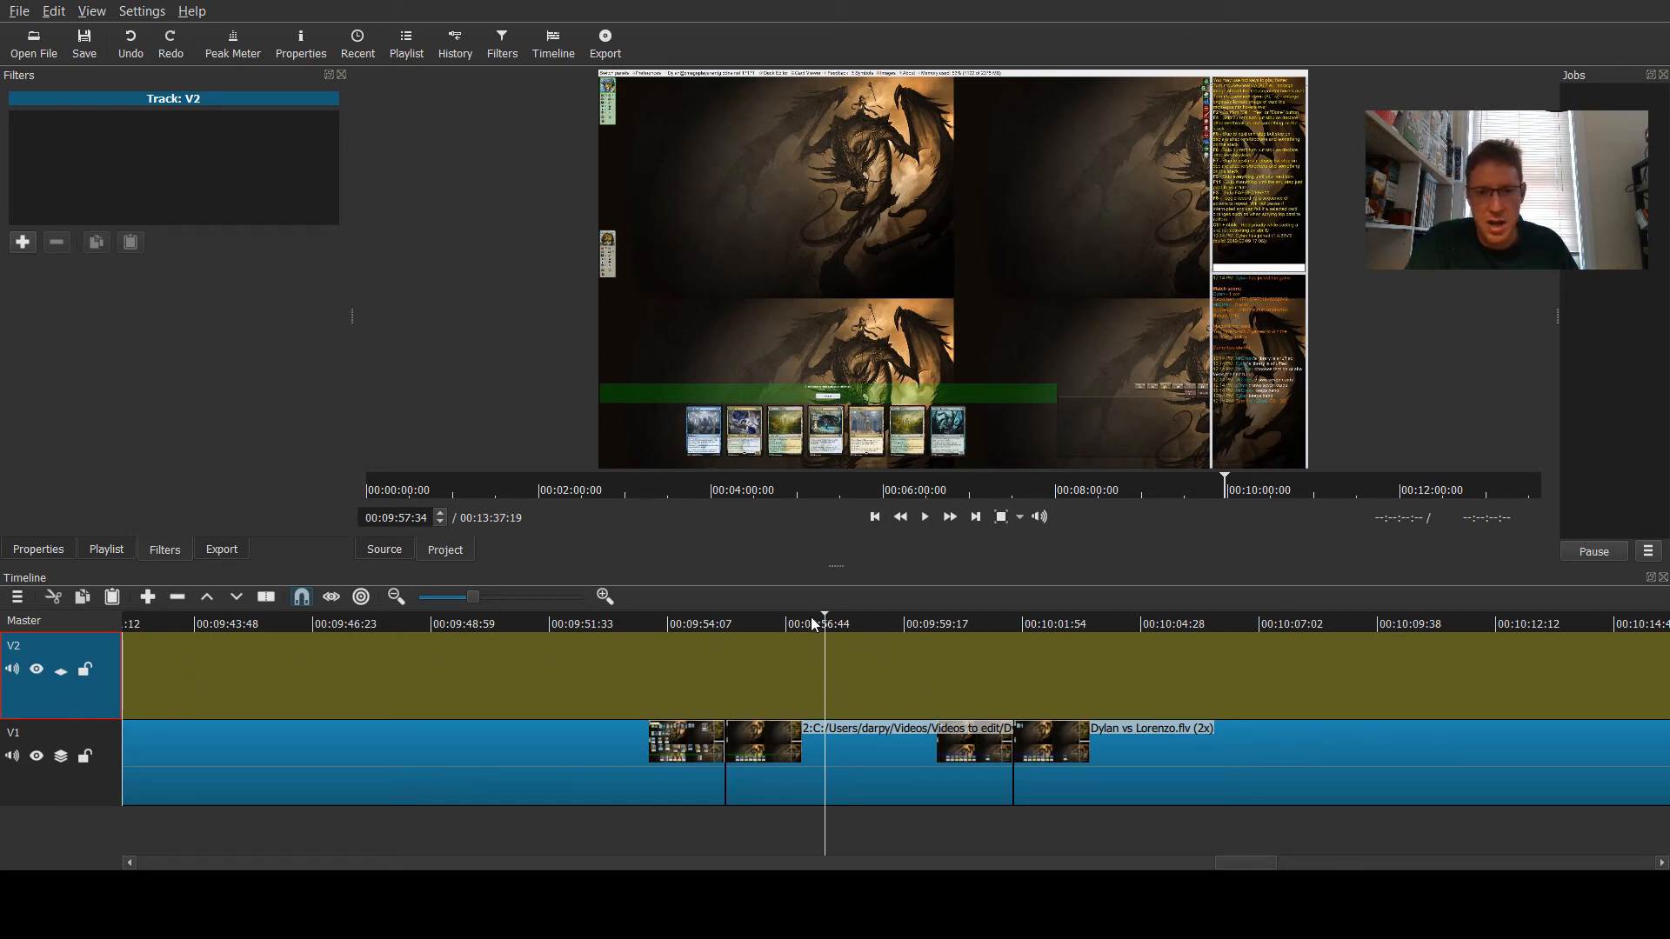
mouse_move(823, 614)
mouse_down()
mouse_move(1017, 633)
mouse_move(702, 635)
mouse_move(727, 632)
mouse_up()
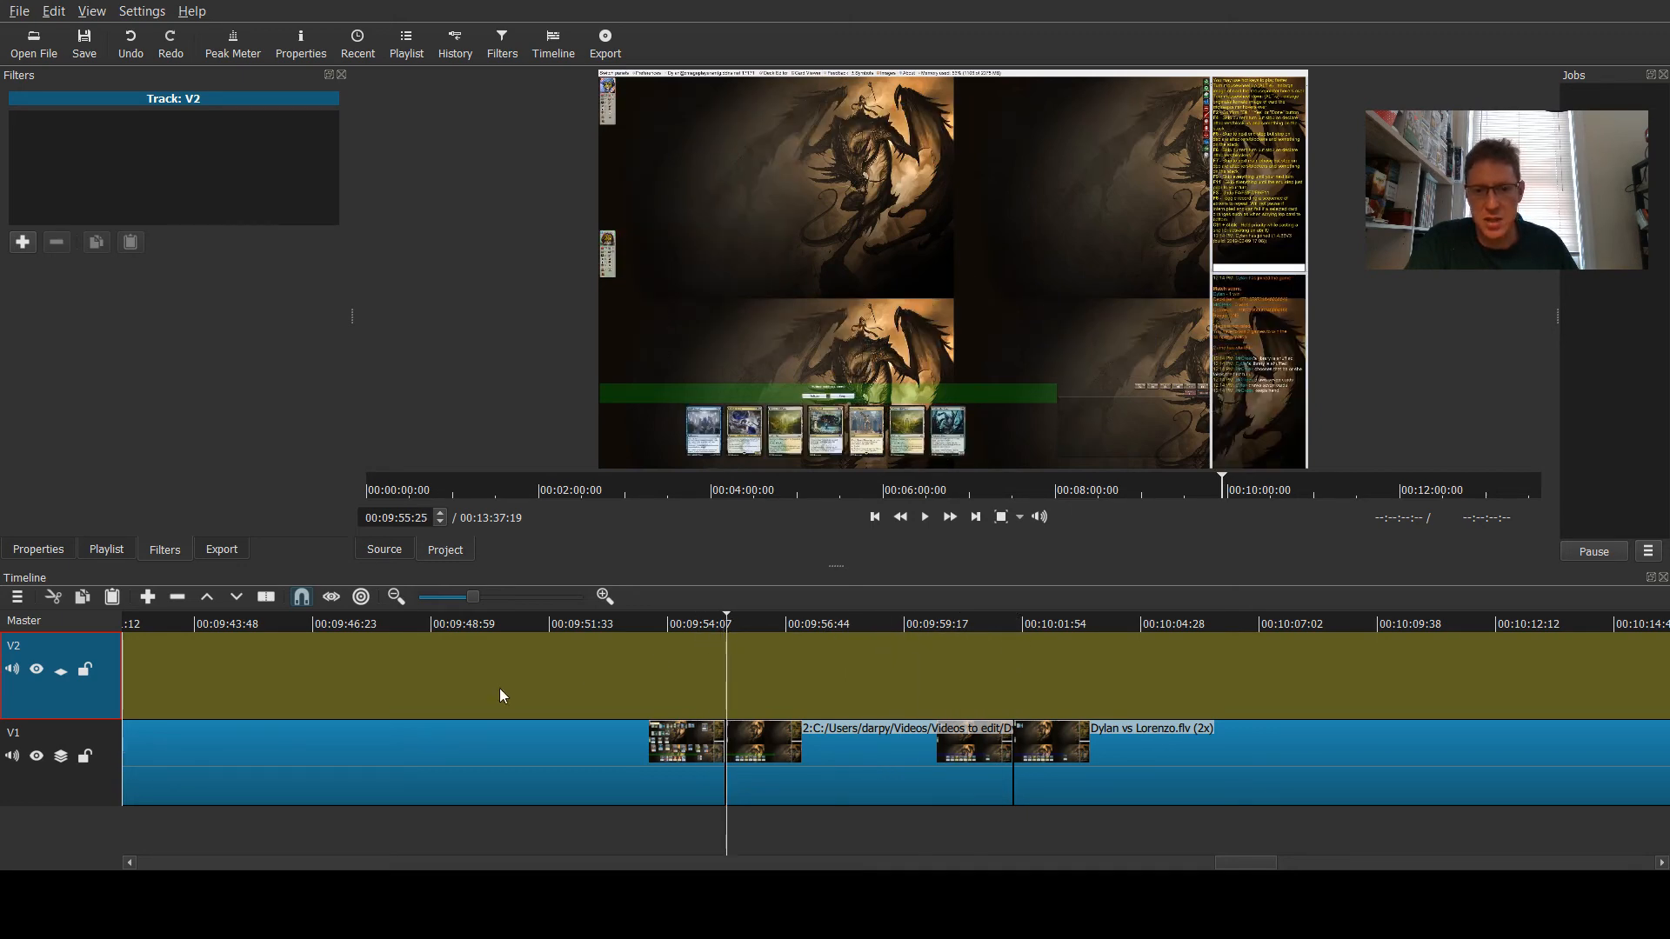
click(107, 599)
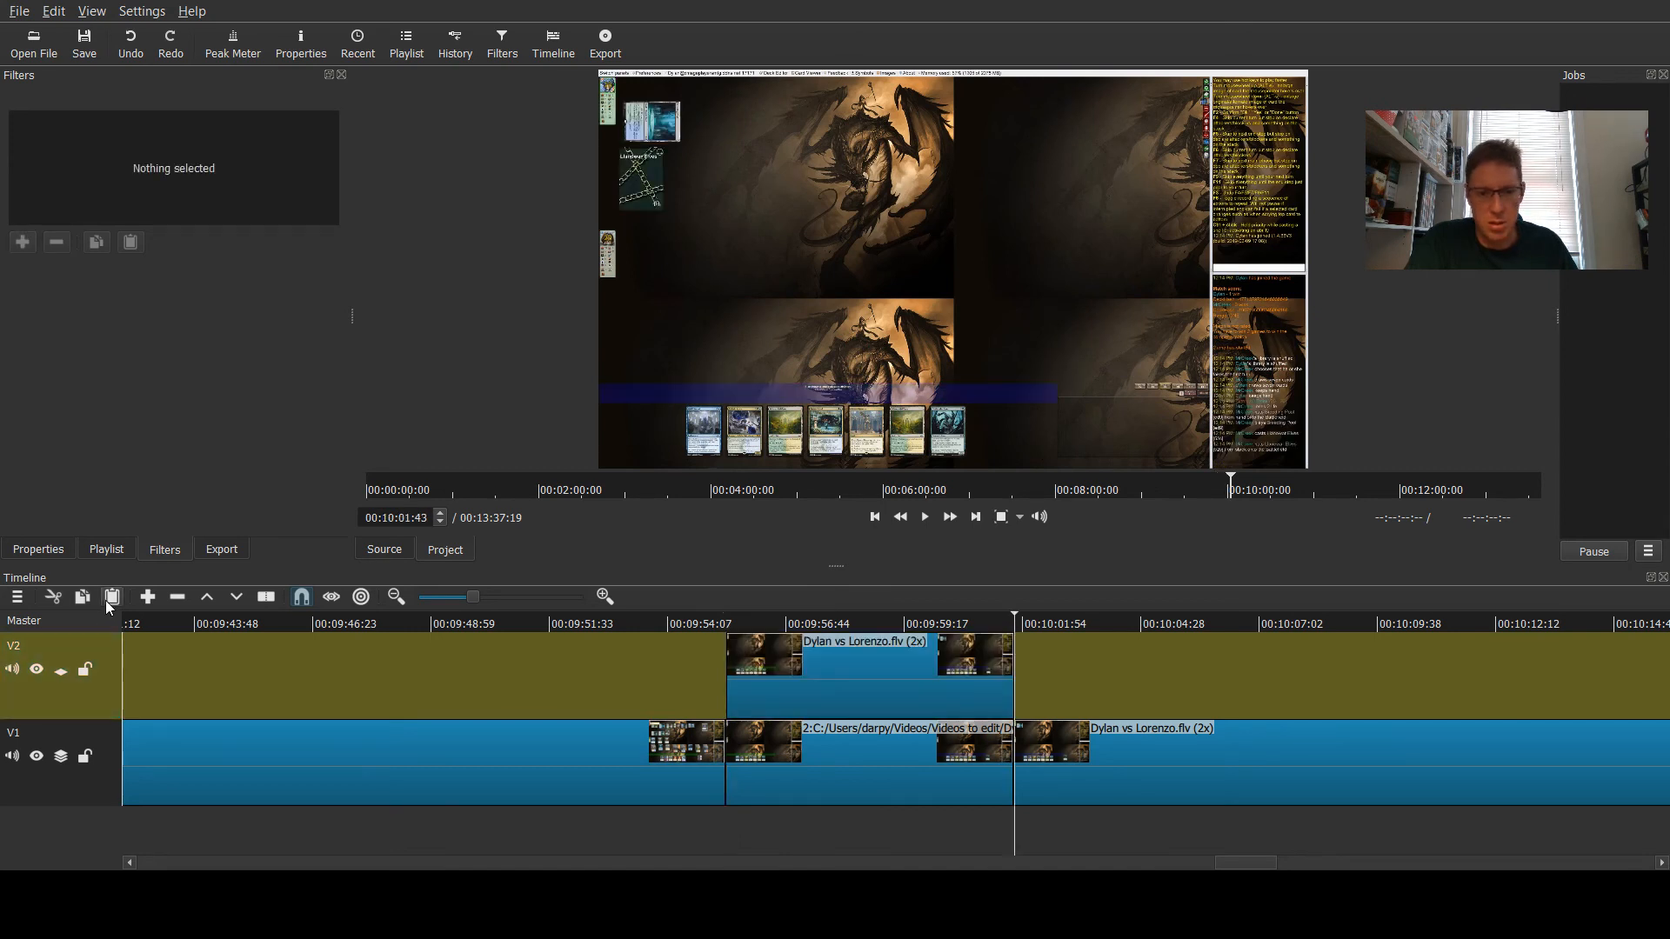
- Add a Text filter to the overlay clip on V2, apply the game intro preset, and replace its text with Game 2
click(787, 697)
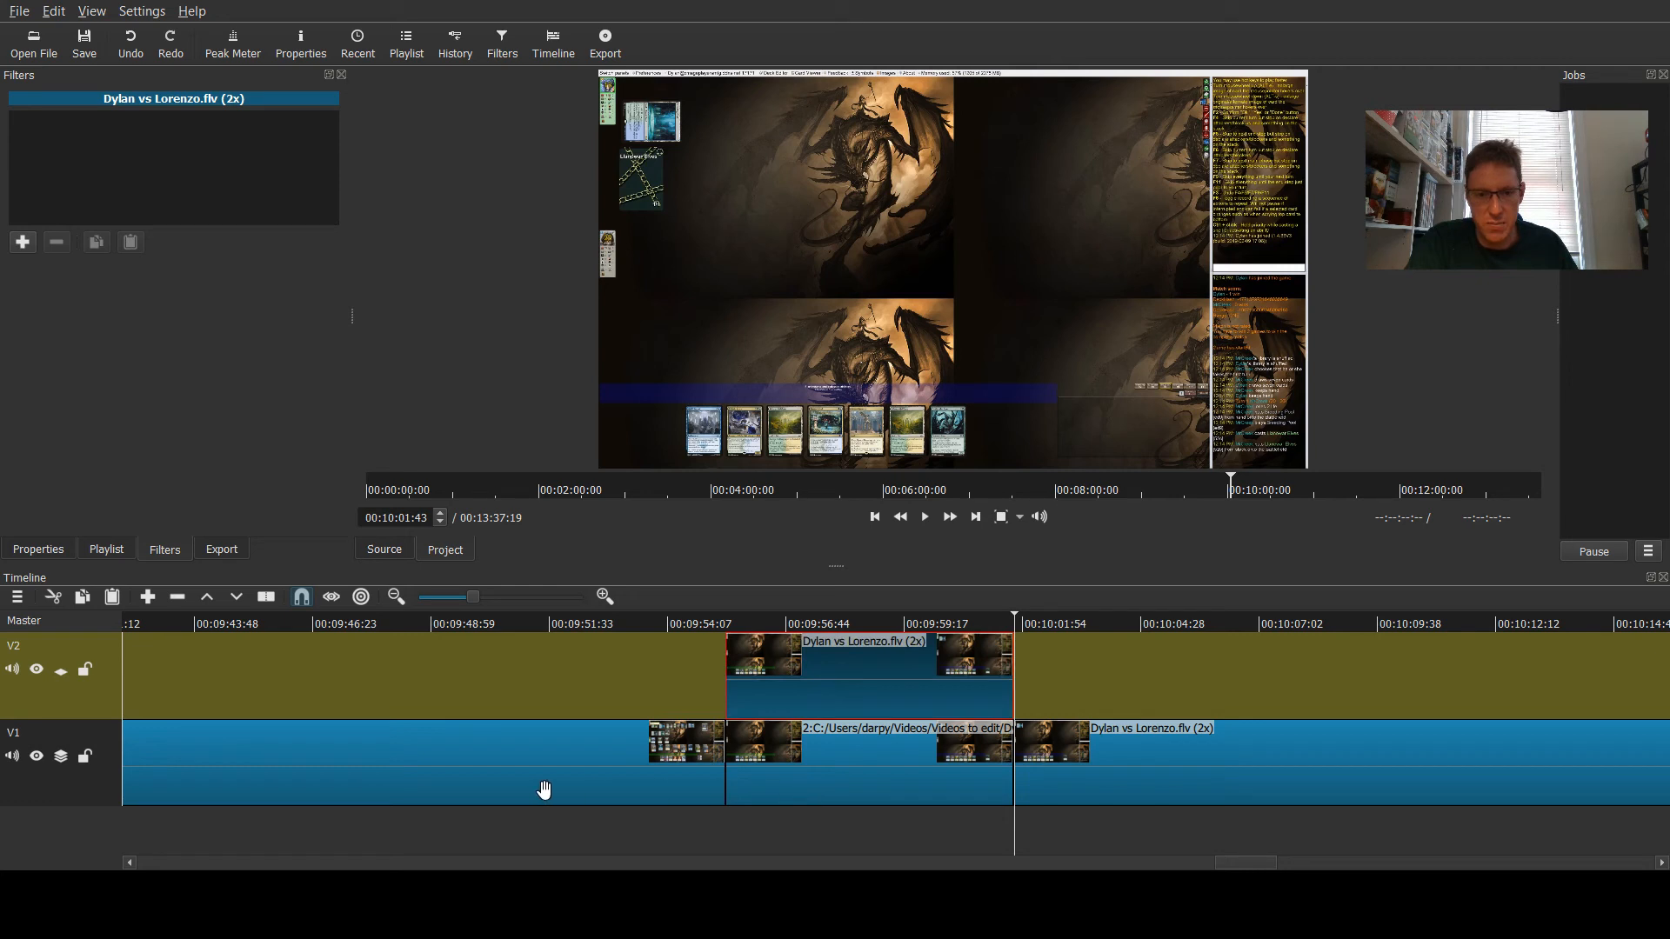
drag(1050, 619, 1250, 626)
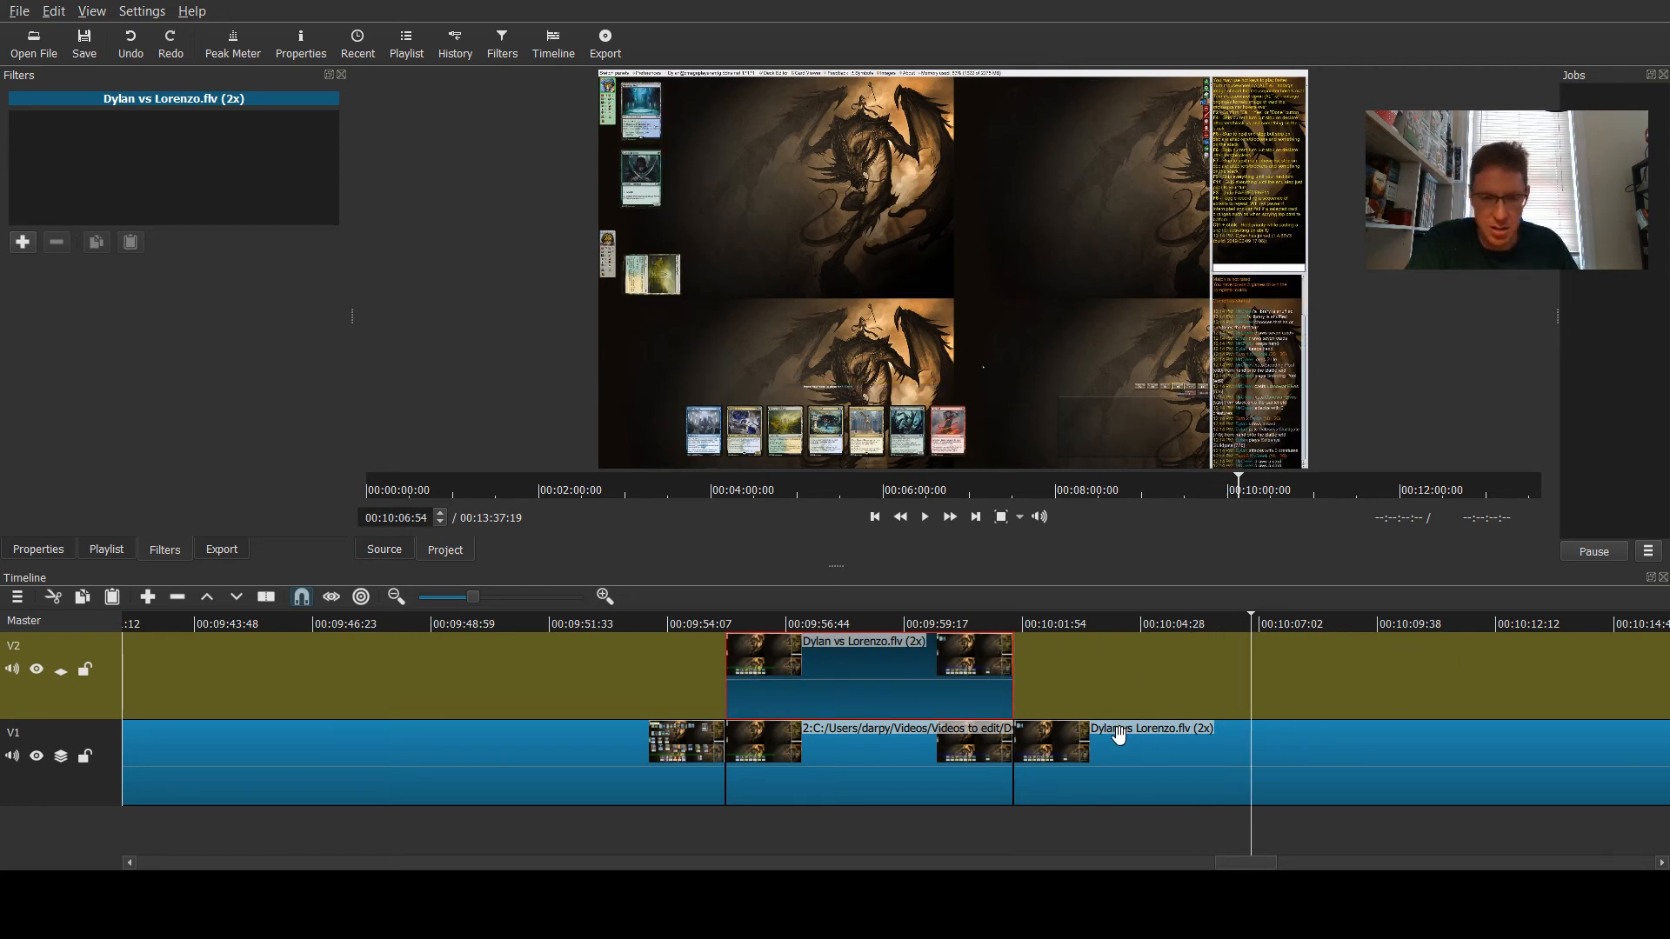
click(522, 787)
click(960, 784)
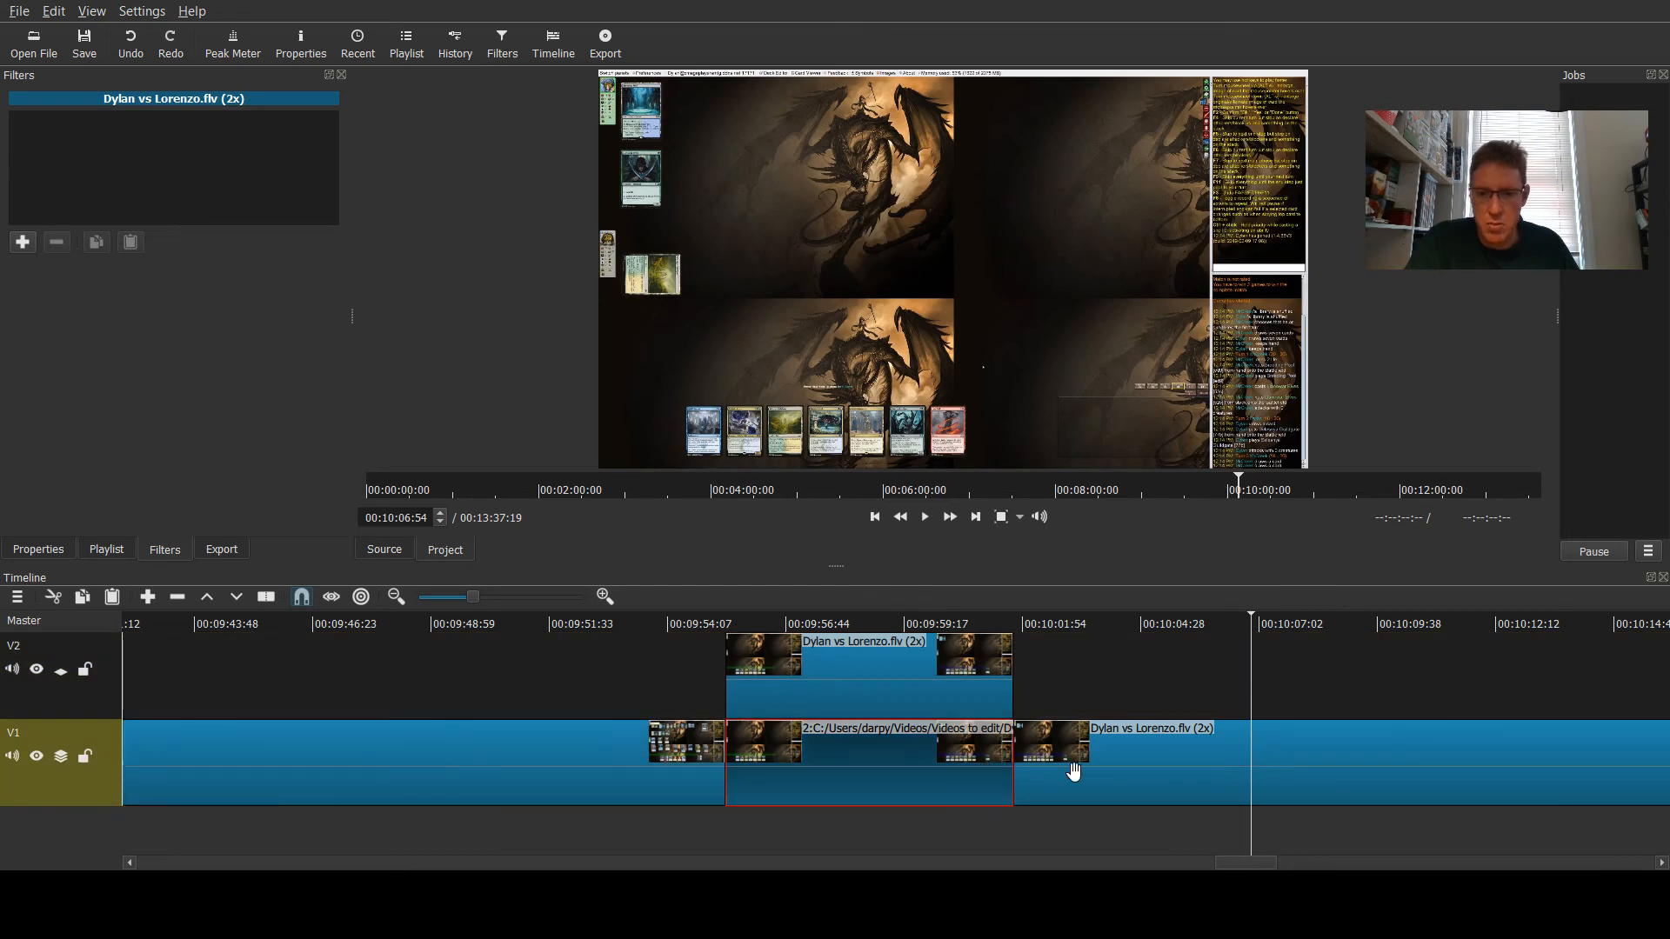
click(849, 691)
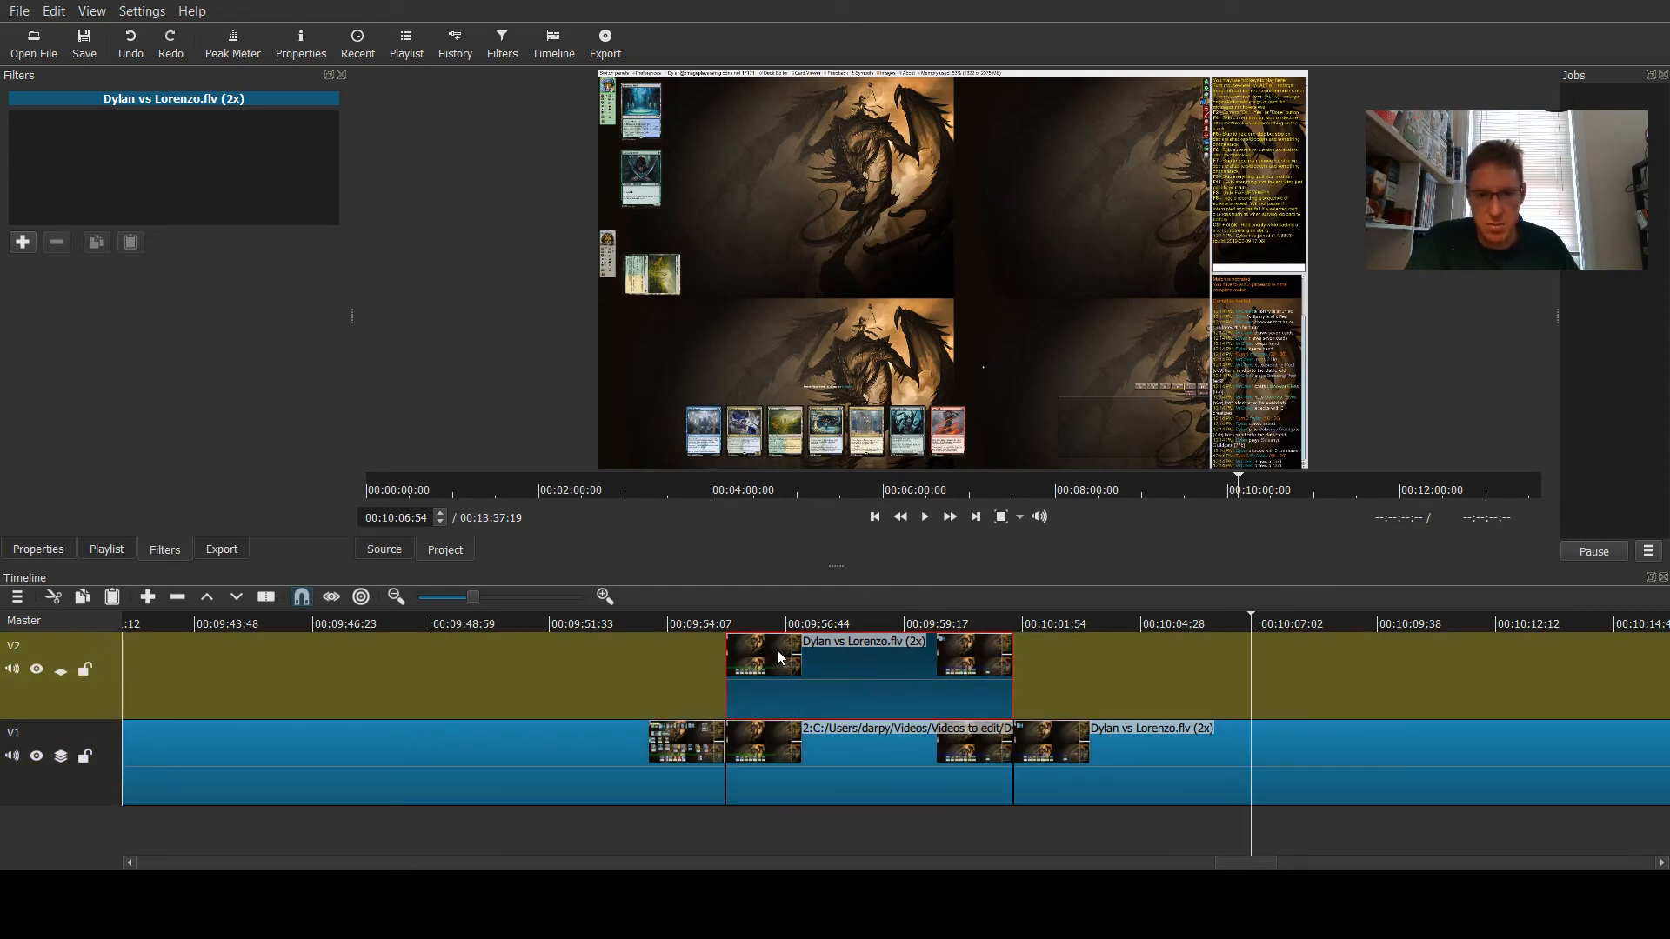
click(19, 244)
click(64, 250)
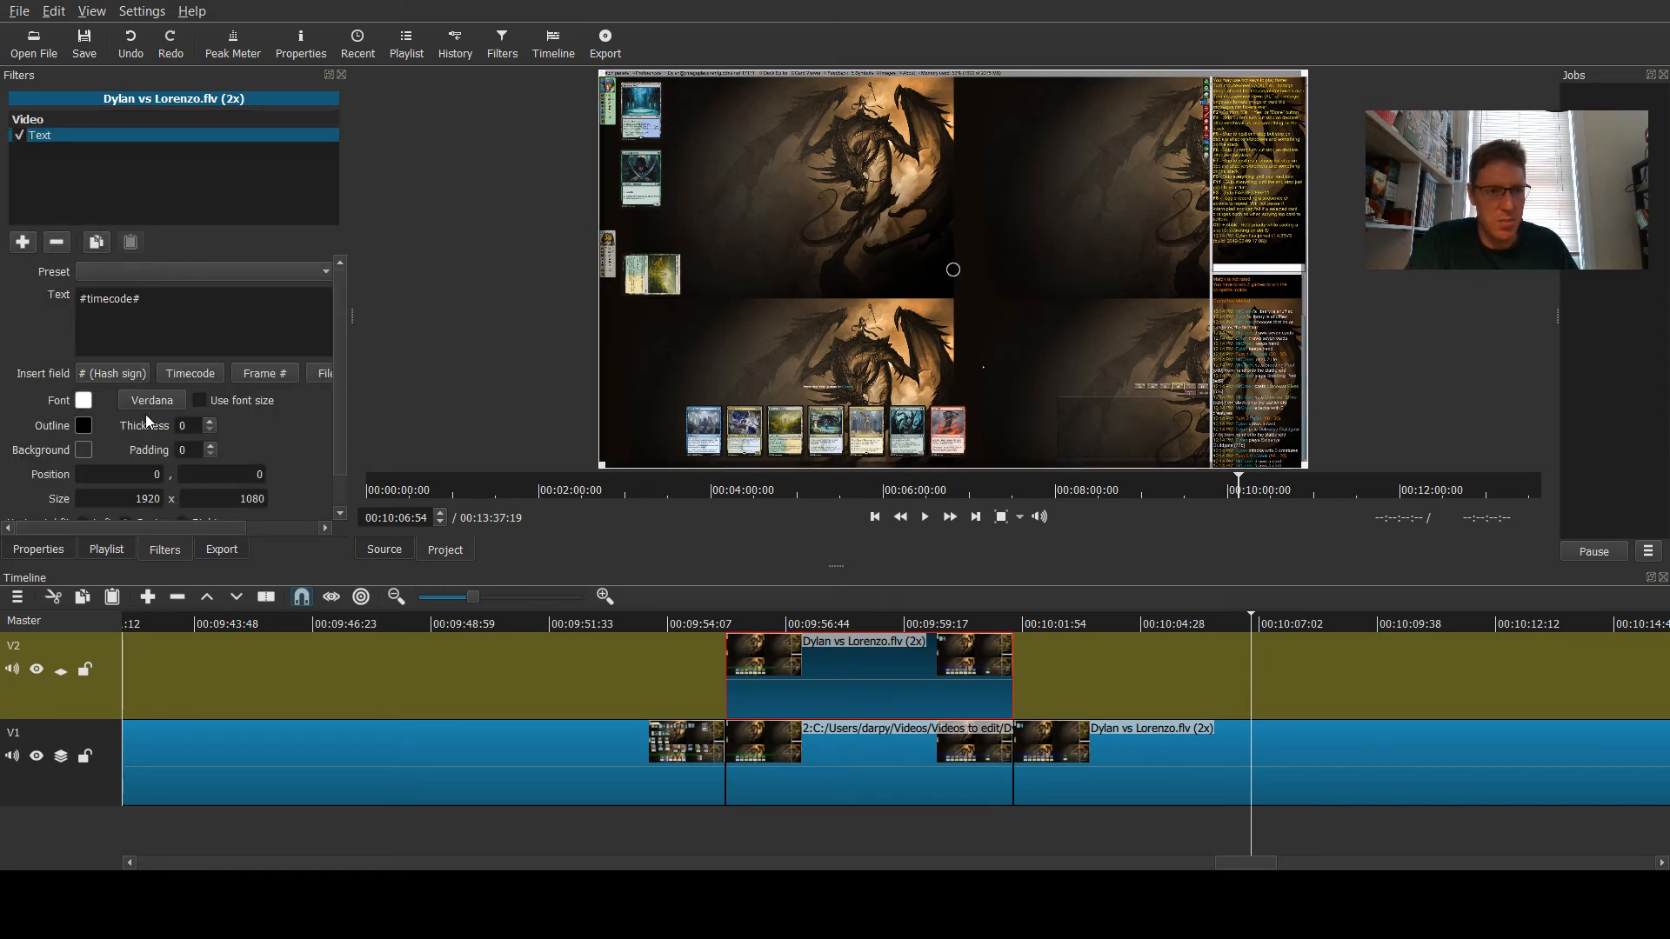
click(138, 380)
drag(177, 300, 3, 304)
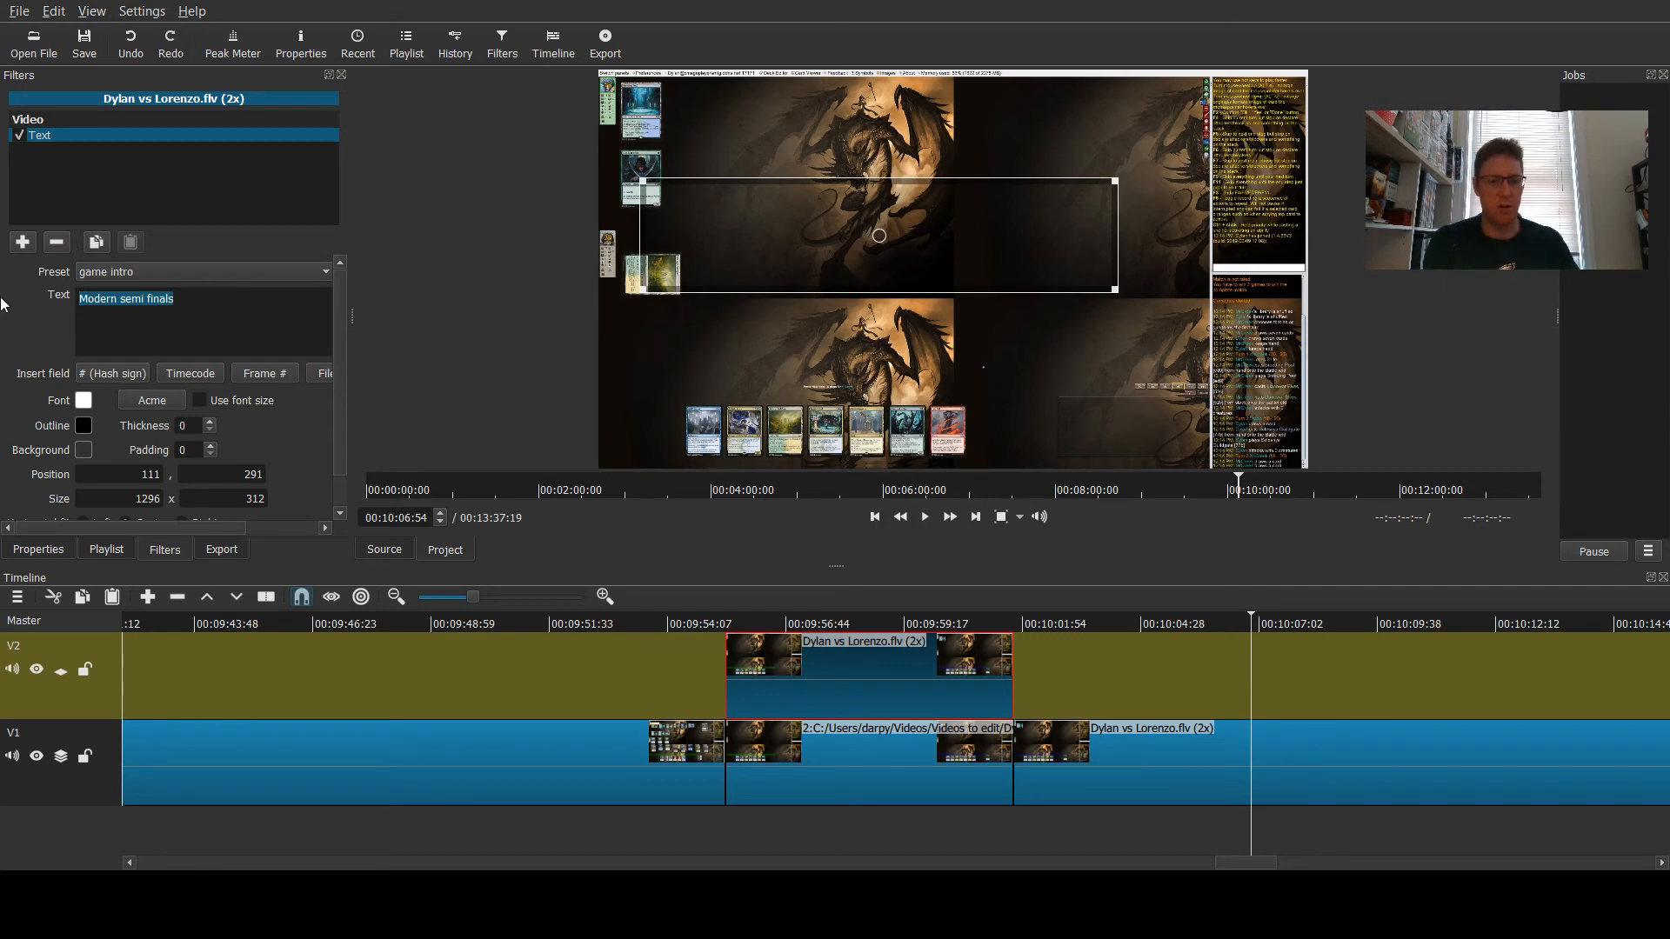
text(Game 2)
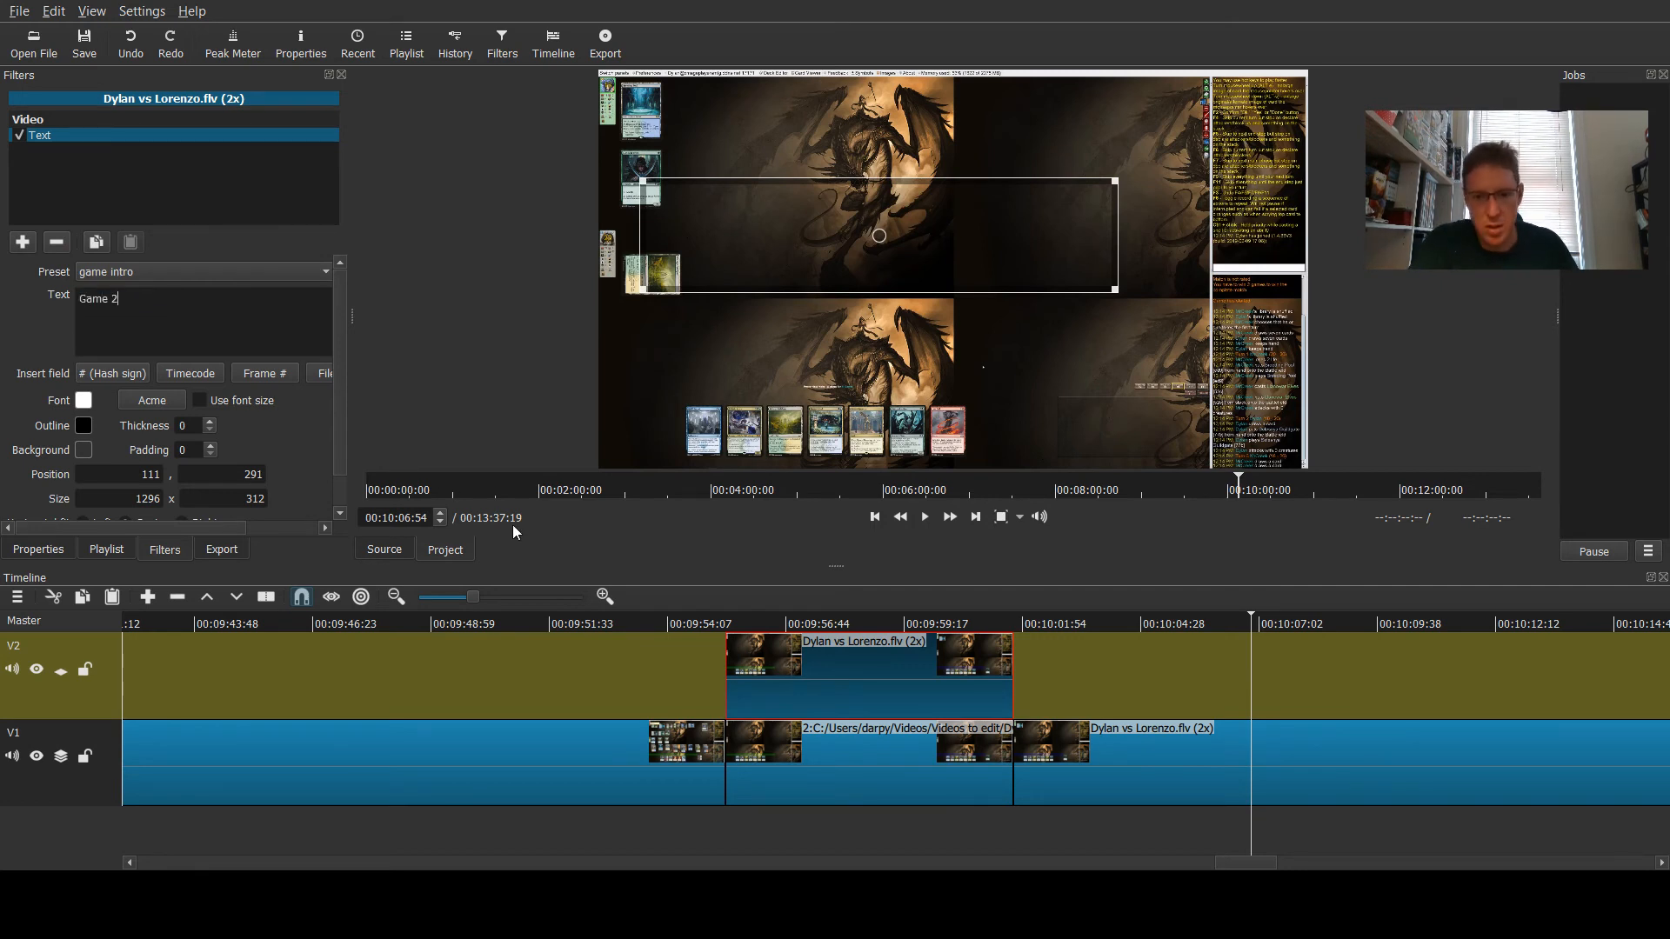
- Add Fade In Video and Fade Out Video filters to the Game 2 overlay clip, fading by opacity instead of black
click(866, 625)
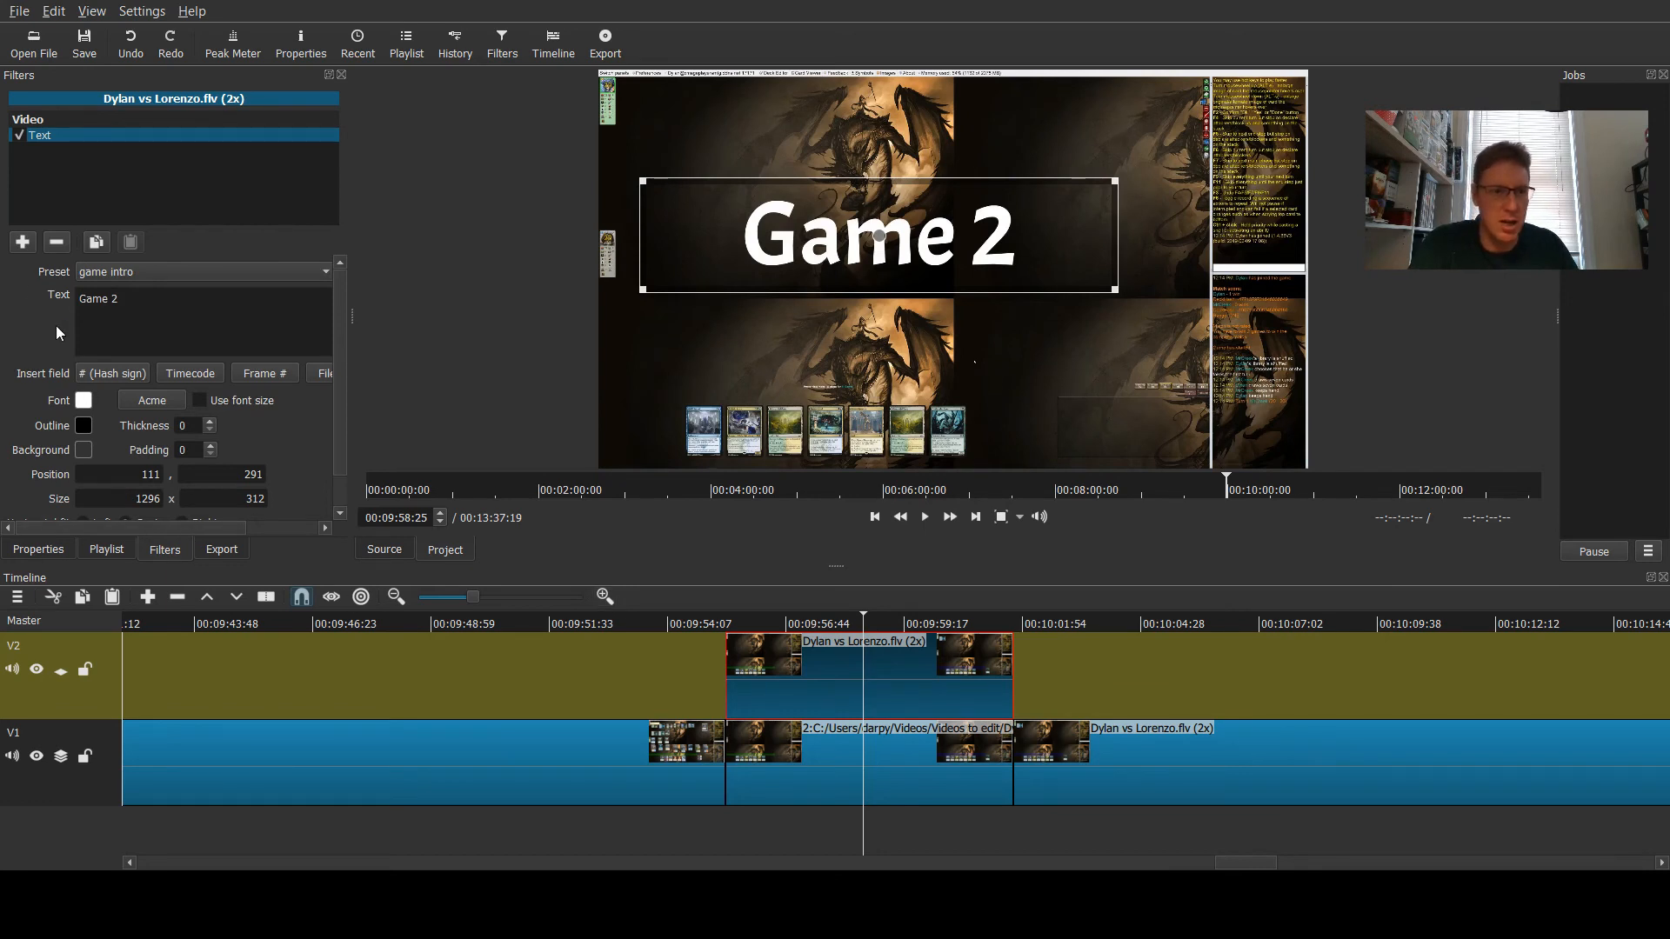
click(22, 242)
click(61, 120)
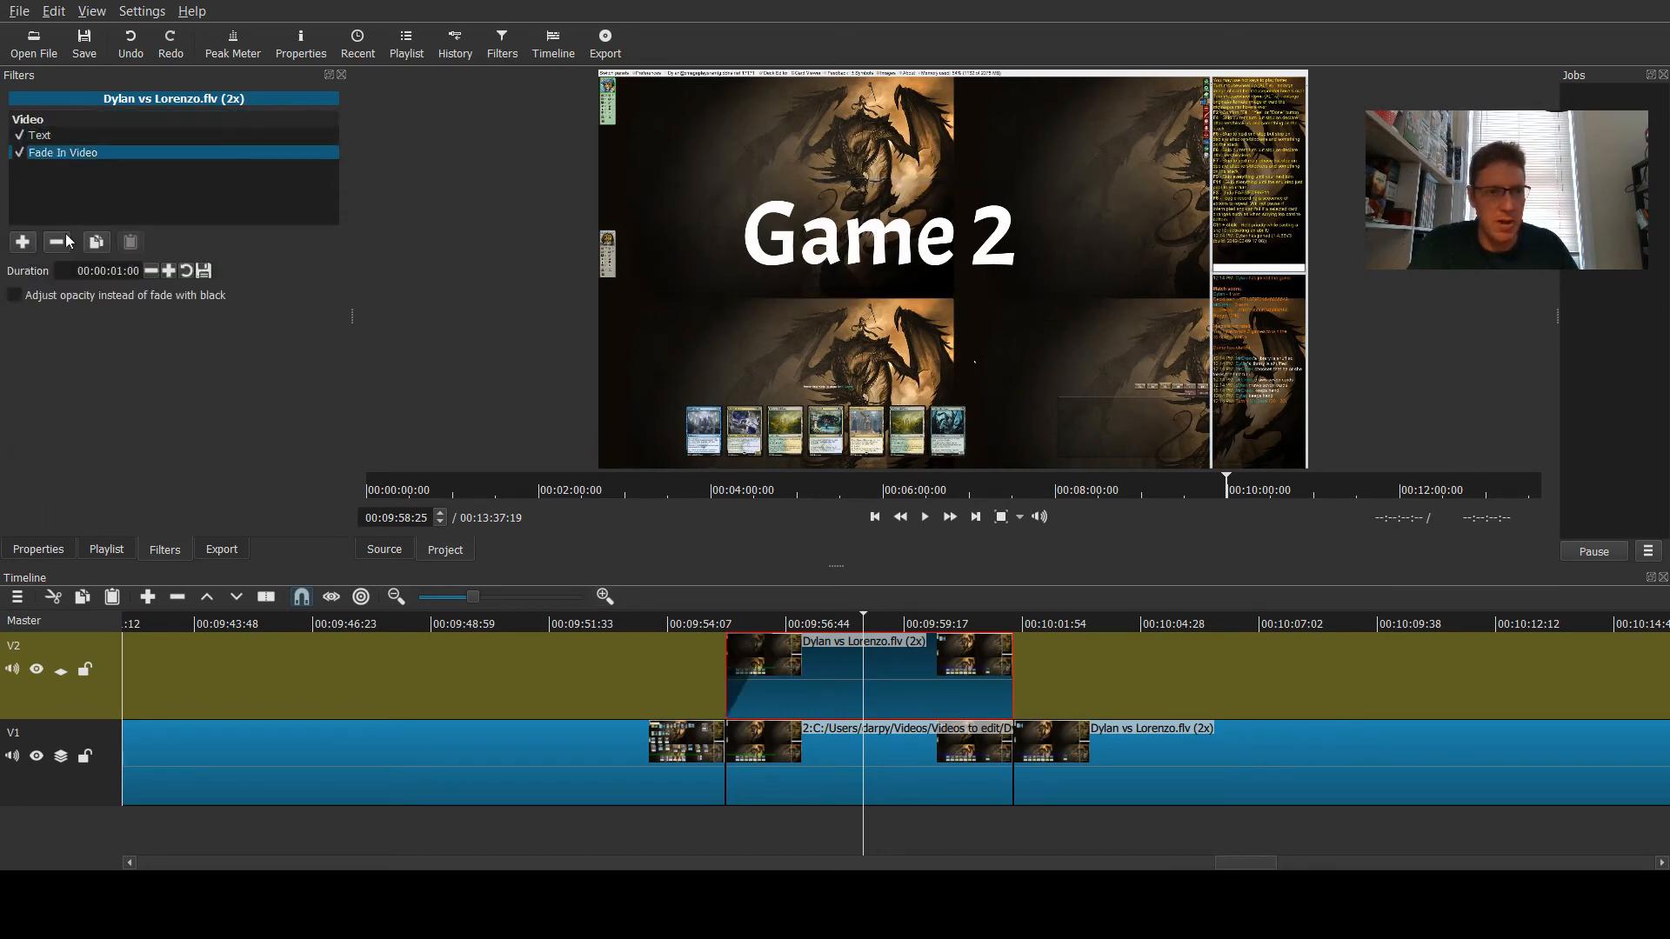
click(23, 241)
click(74, 158)
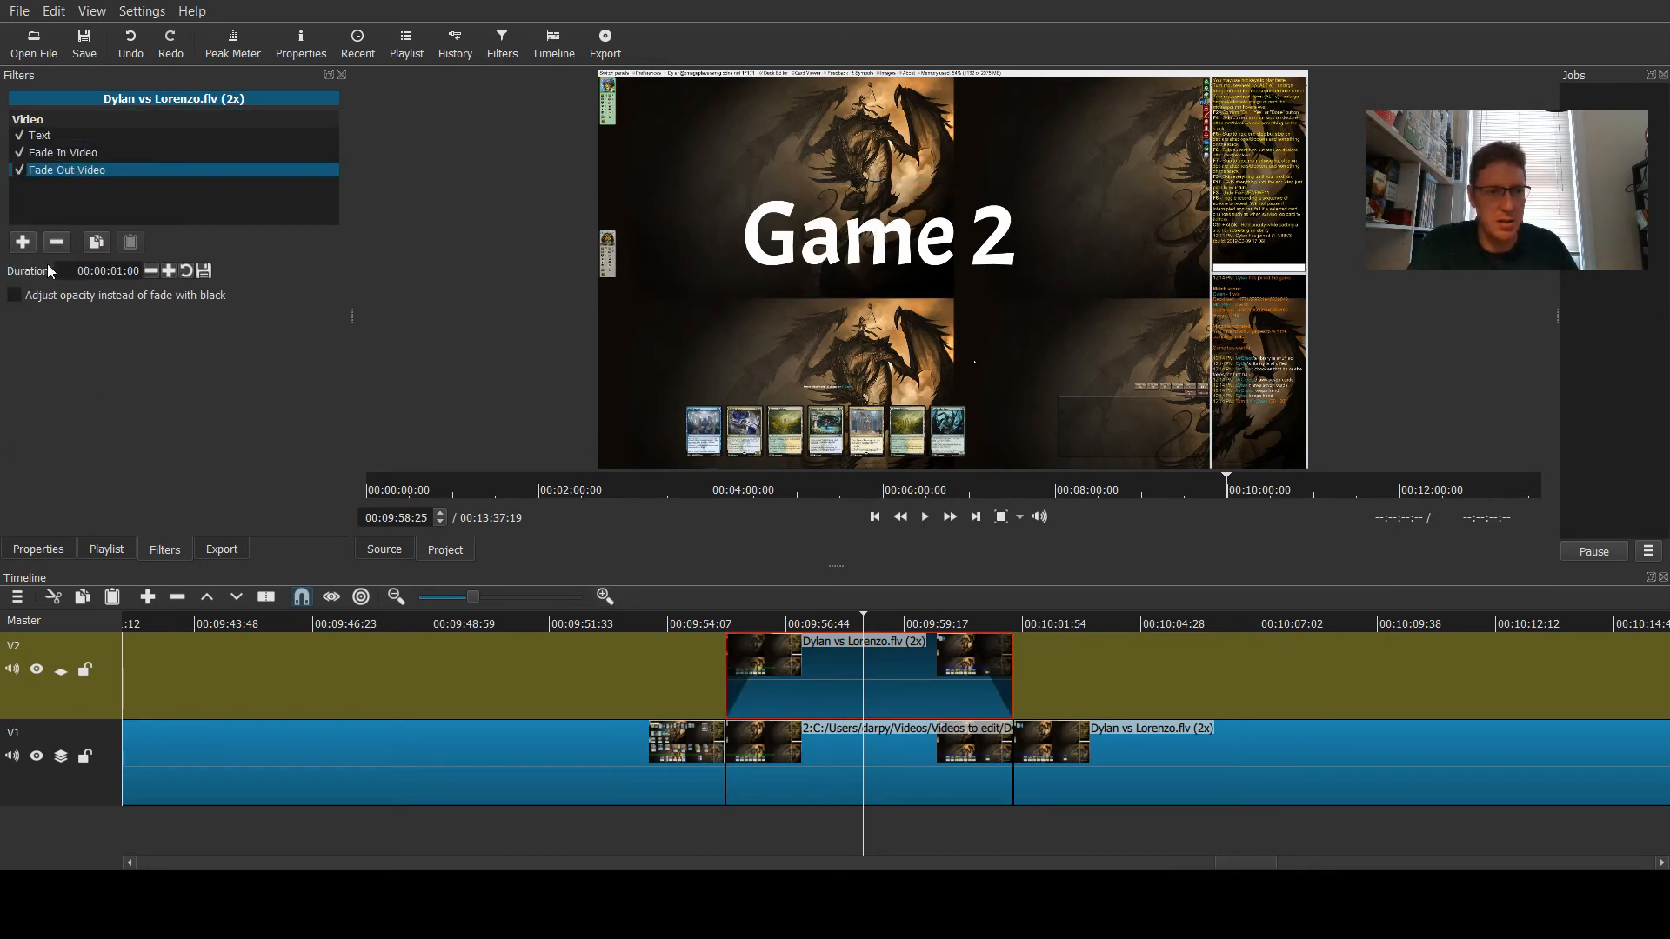
- Play the start of the Game 2 overlay to preview the title fading in and out
click(707, 624)
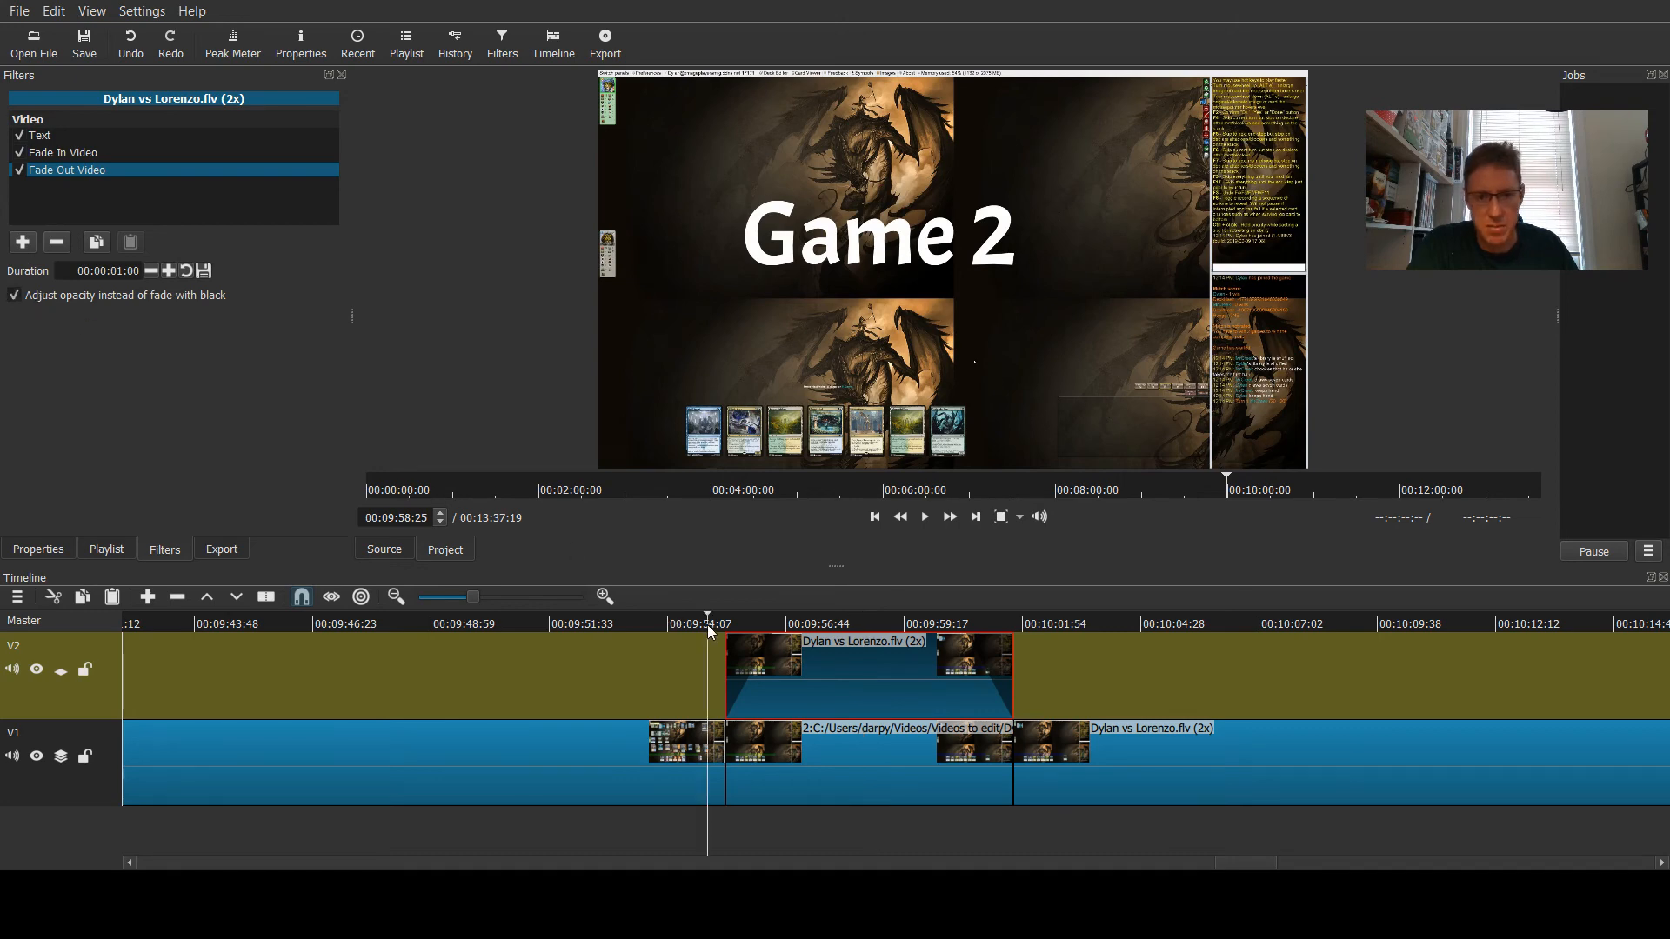
click(925, 518)
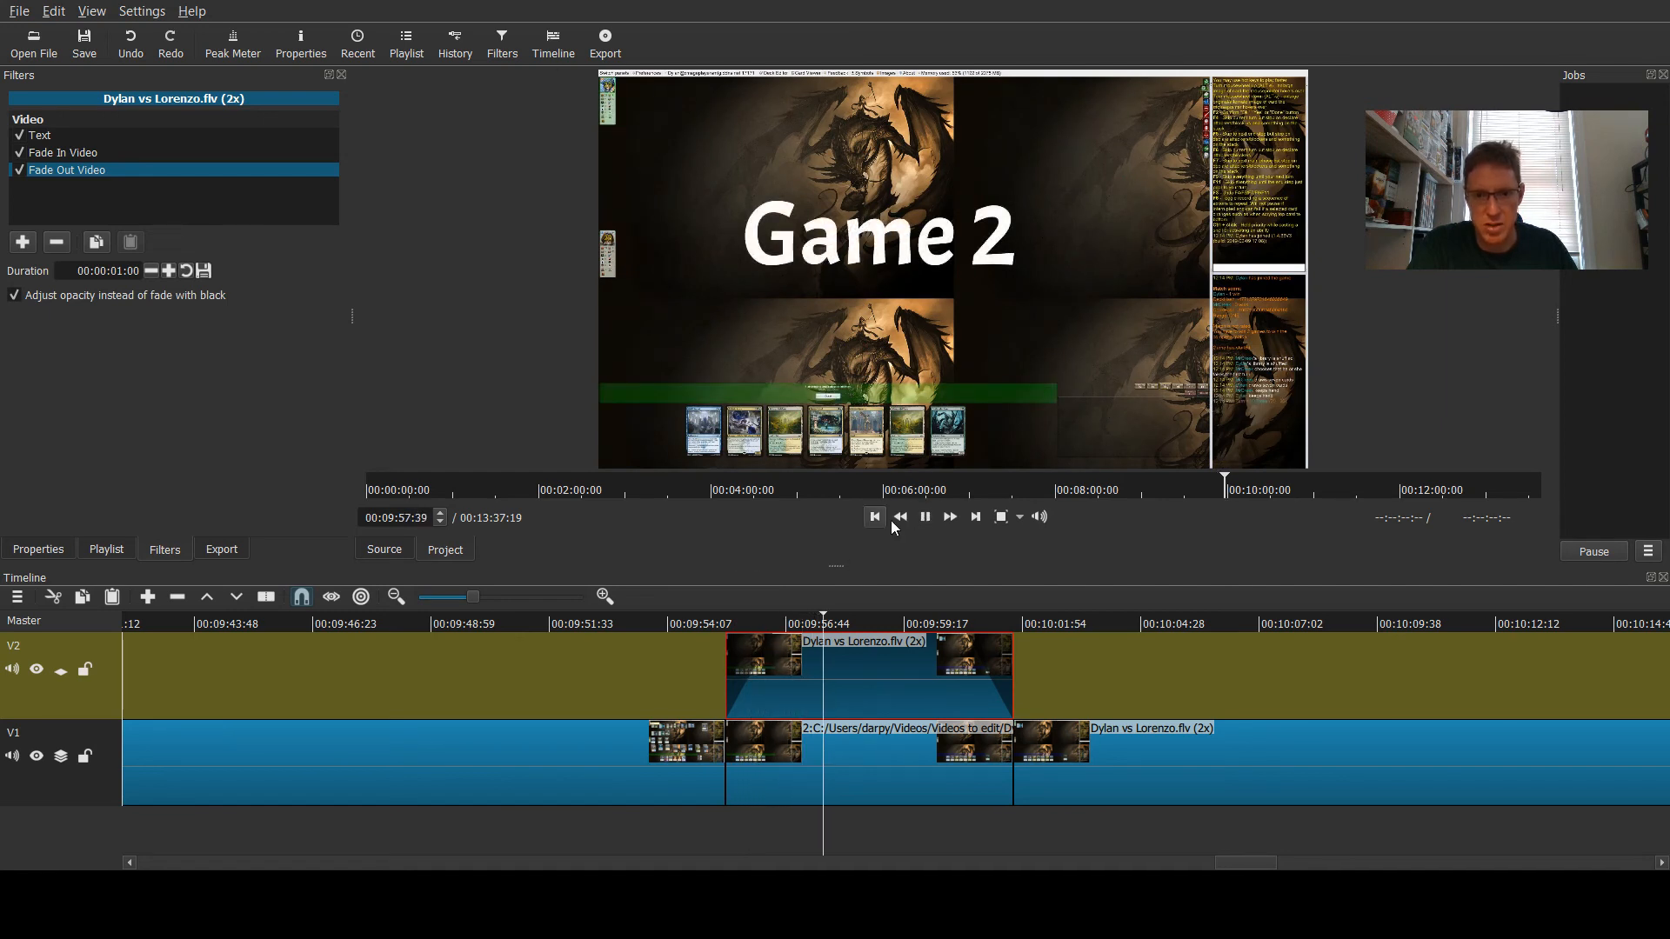
click(926, 516)
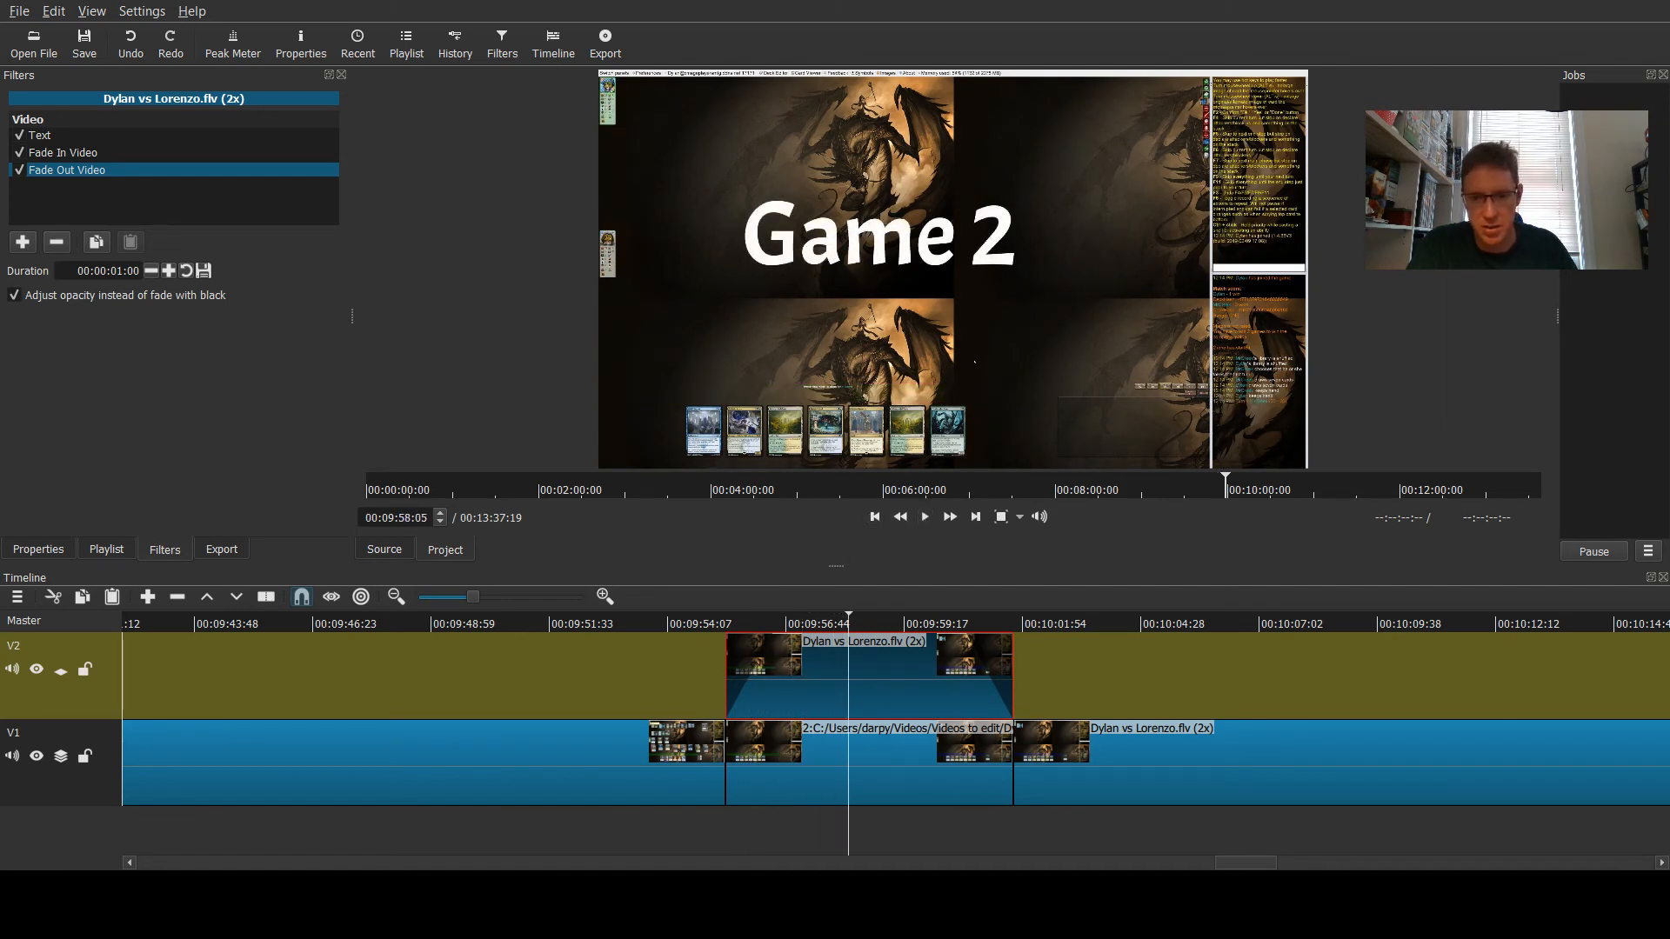
- Split the game clip on V1 at 00:11:02:48
drag(1239, 865, 1355, 865)
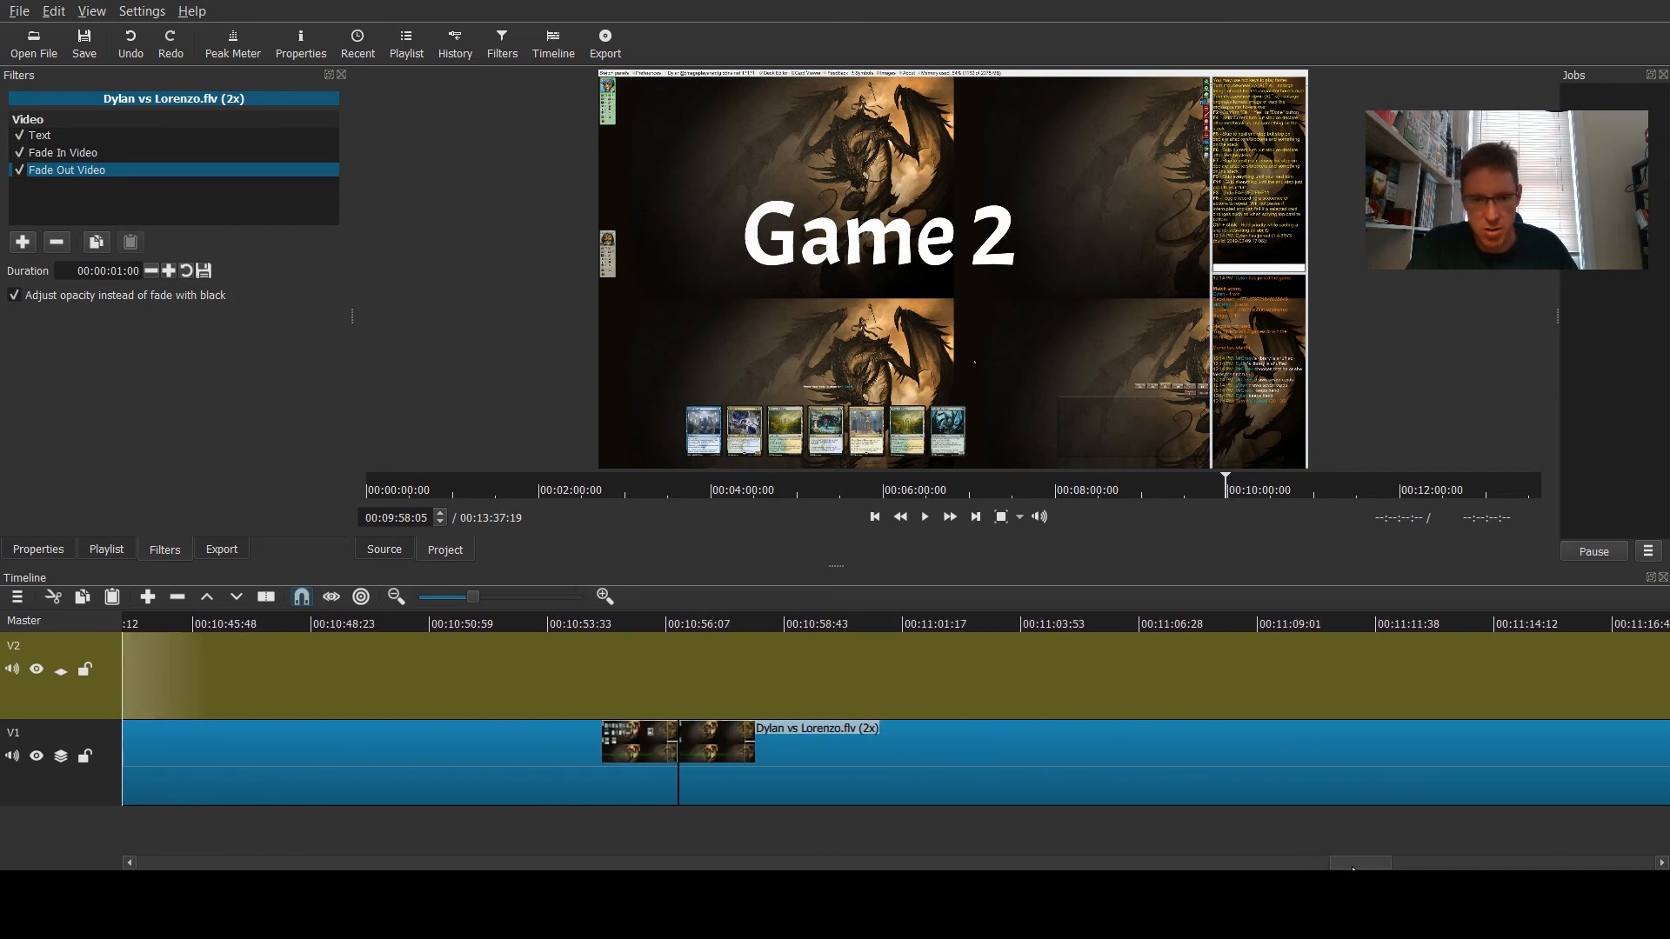
click(680, 619)
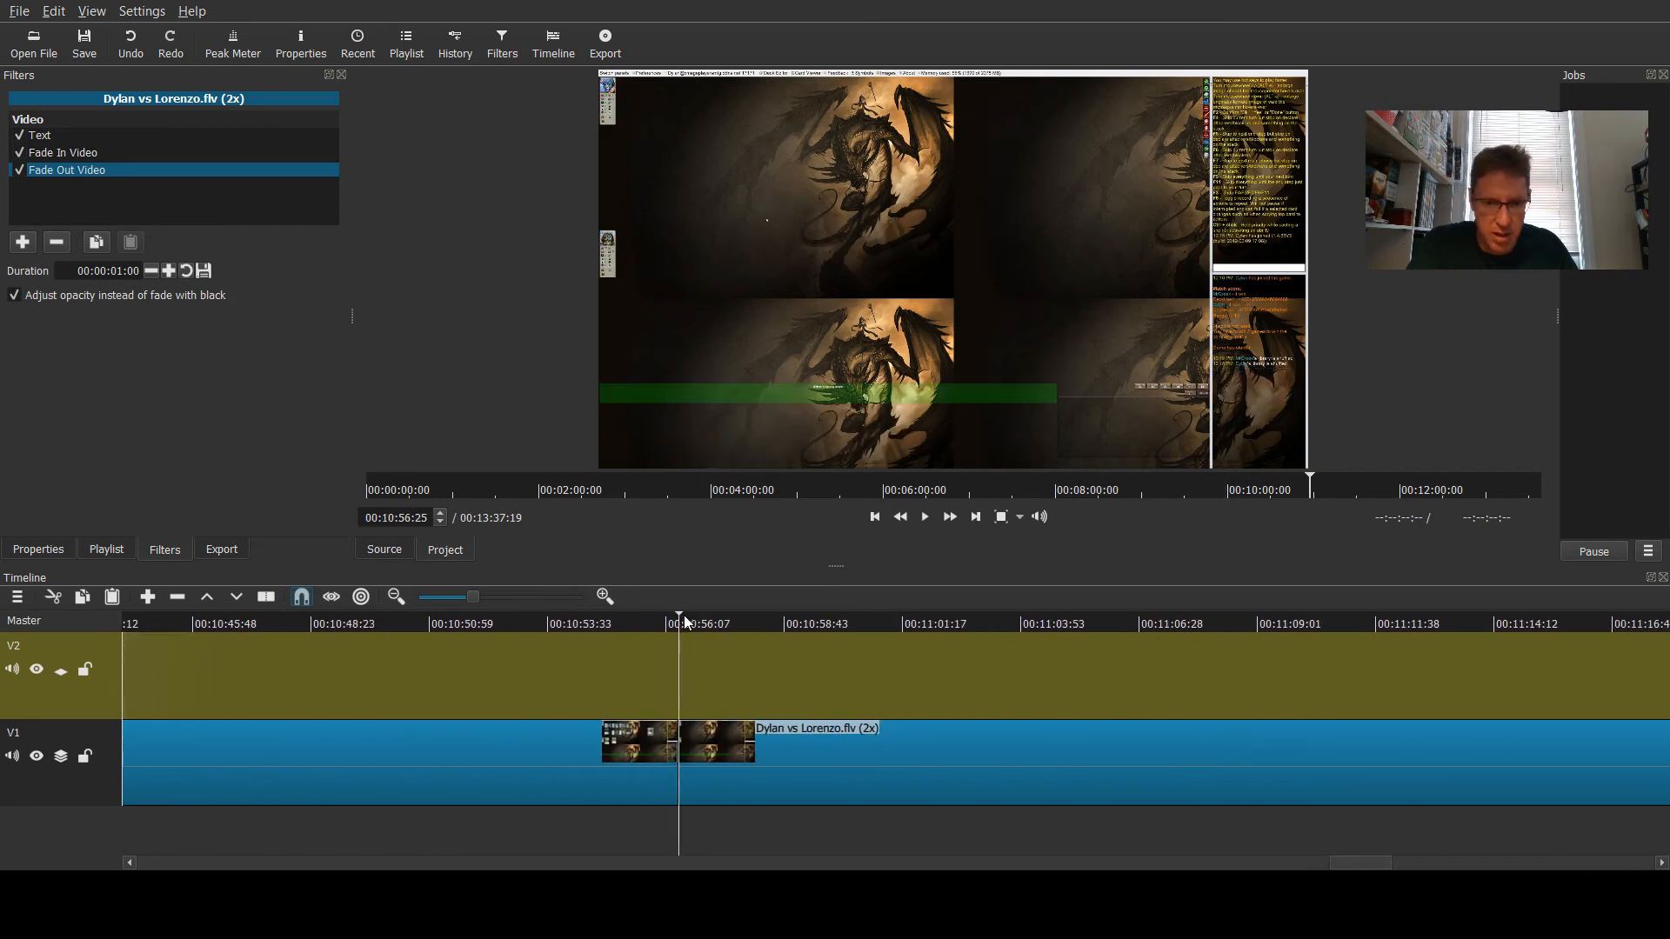
drag(680, 615, 972, 613)
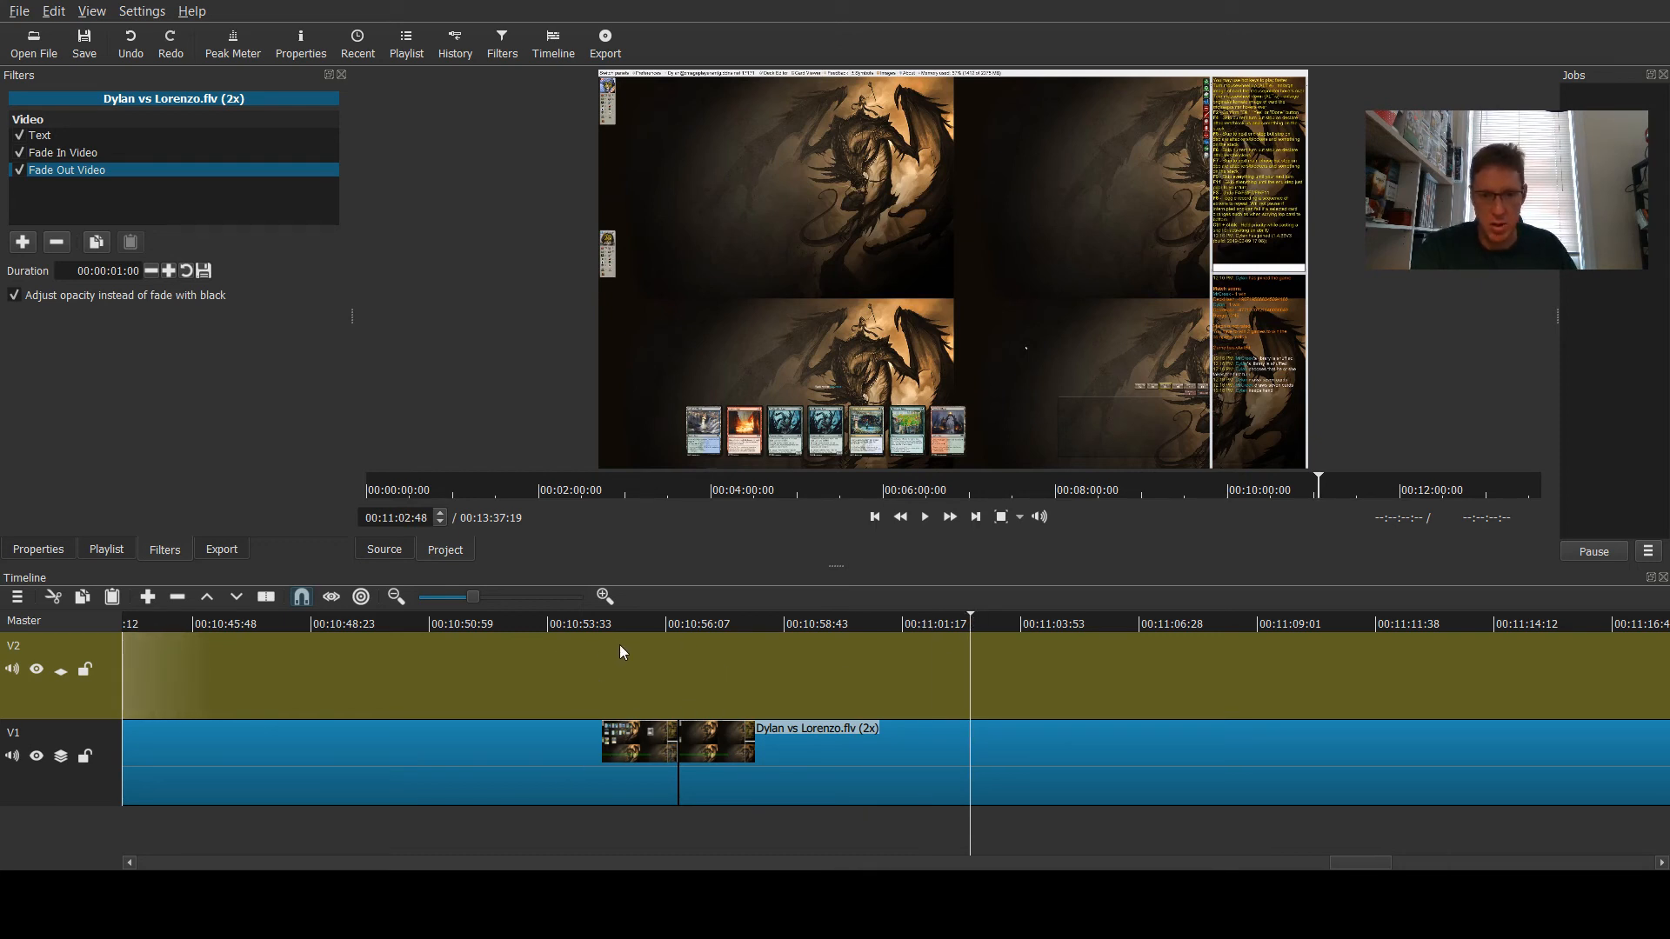
click(799, 773)
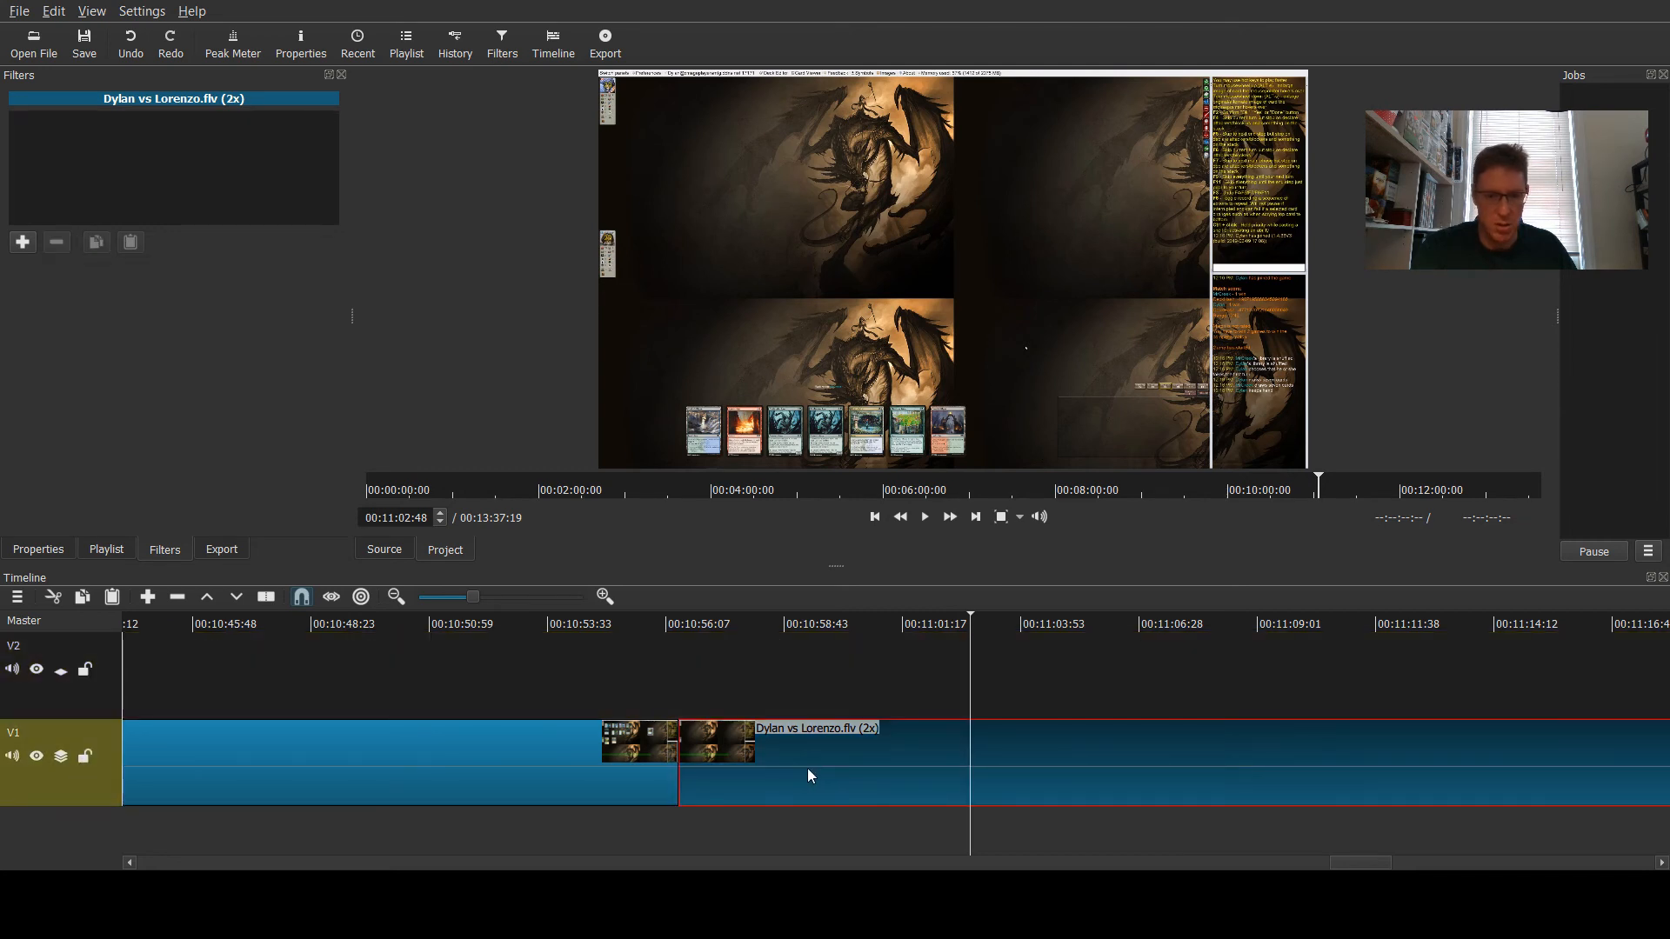
key(s)
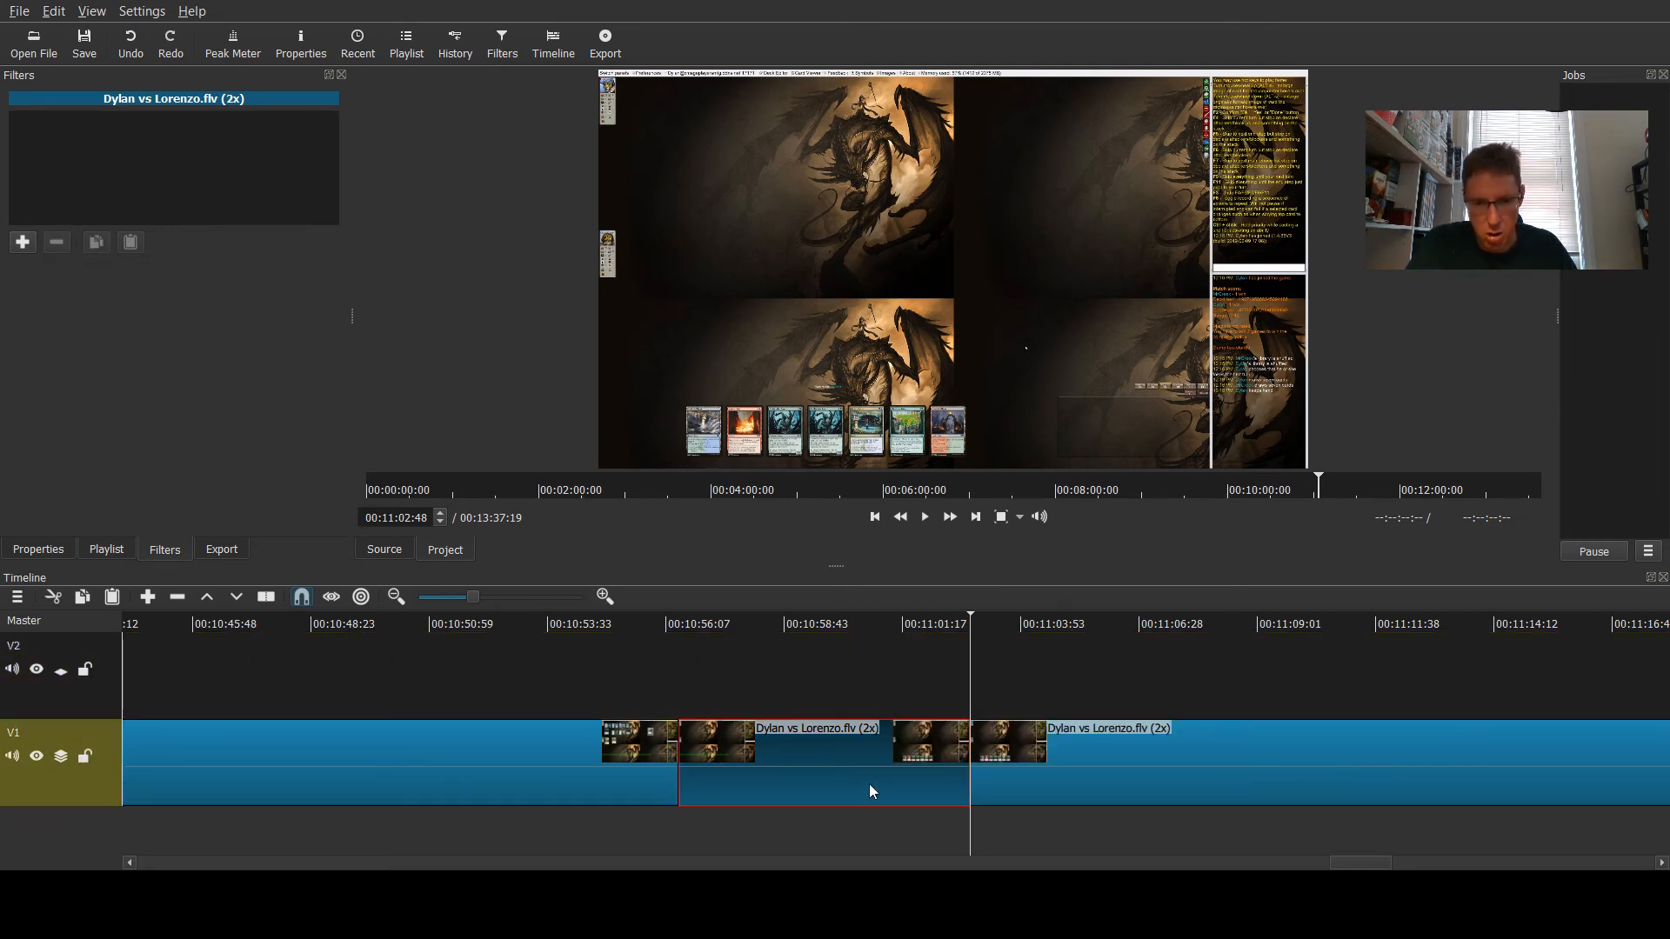
- Paste a copy of the game segment onto track V2 and move it to start at the 00:10:56:07 cut
click(56, 690)
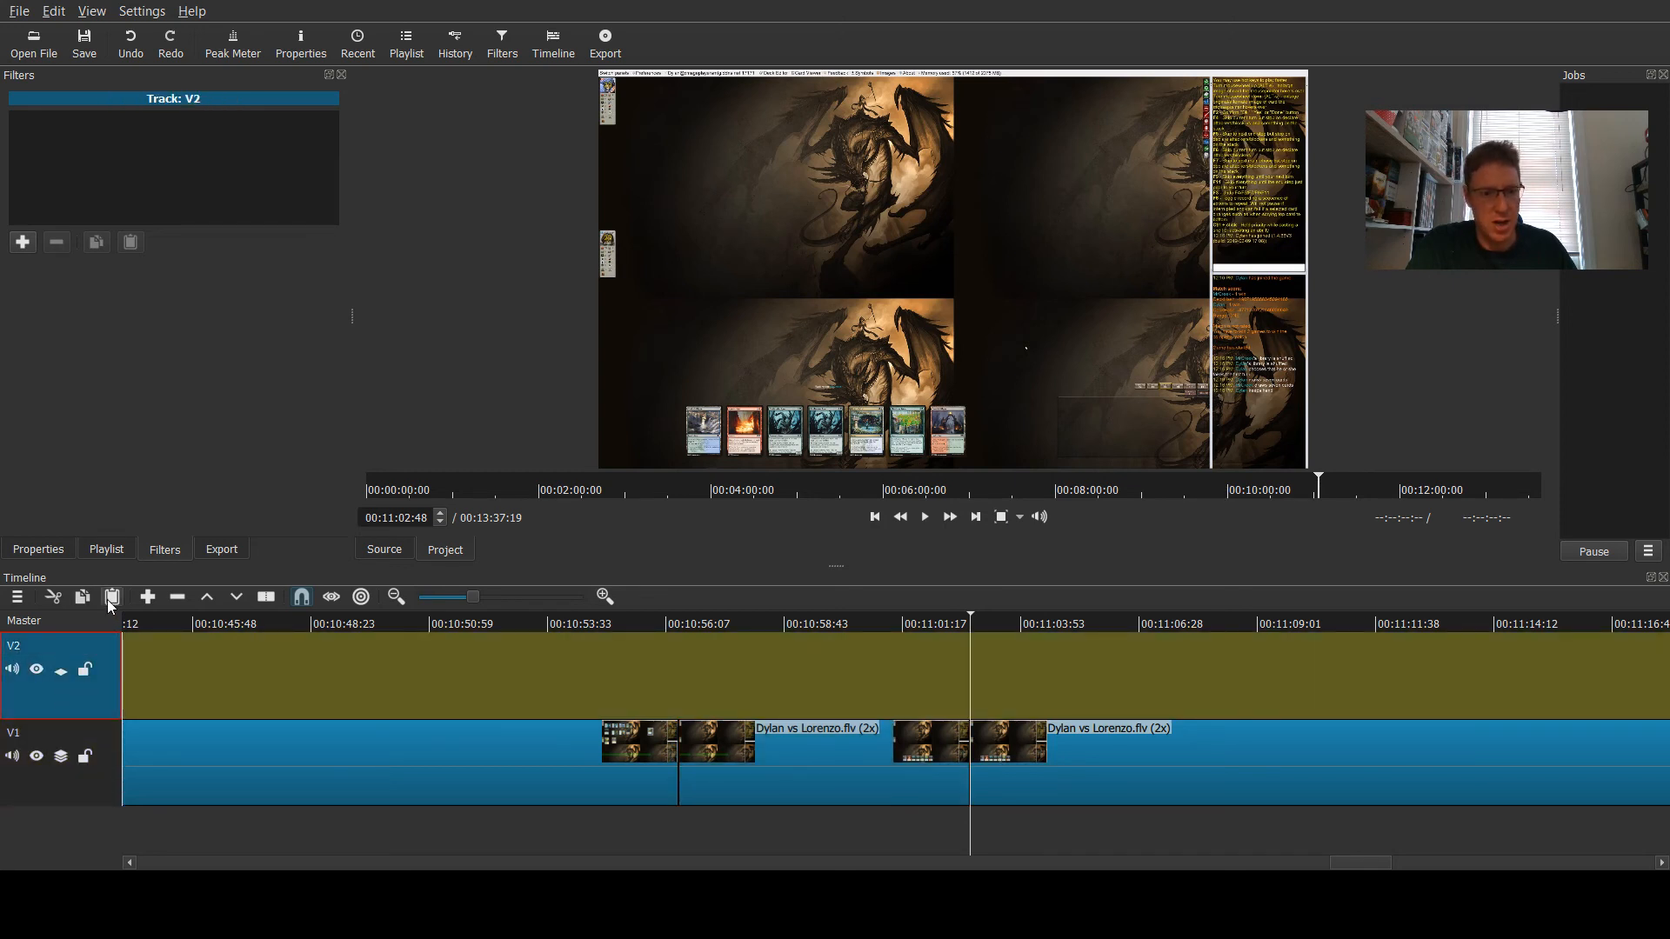
click(111, 601)
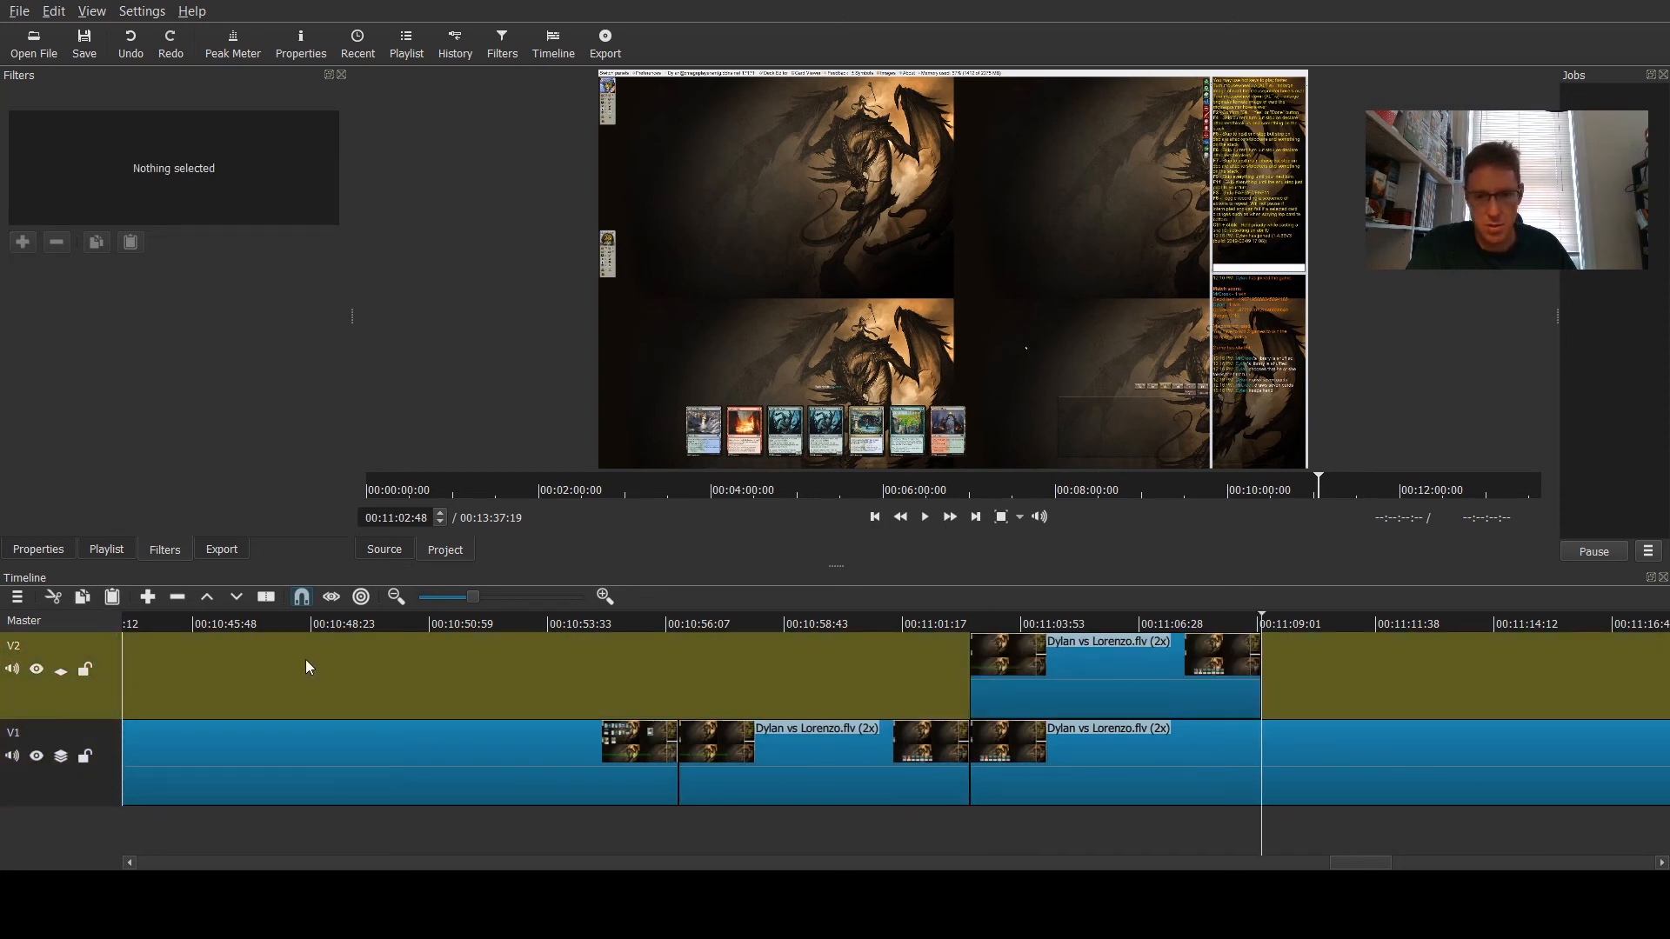
drag(1086, 704, 600, 726)
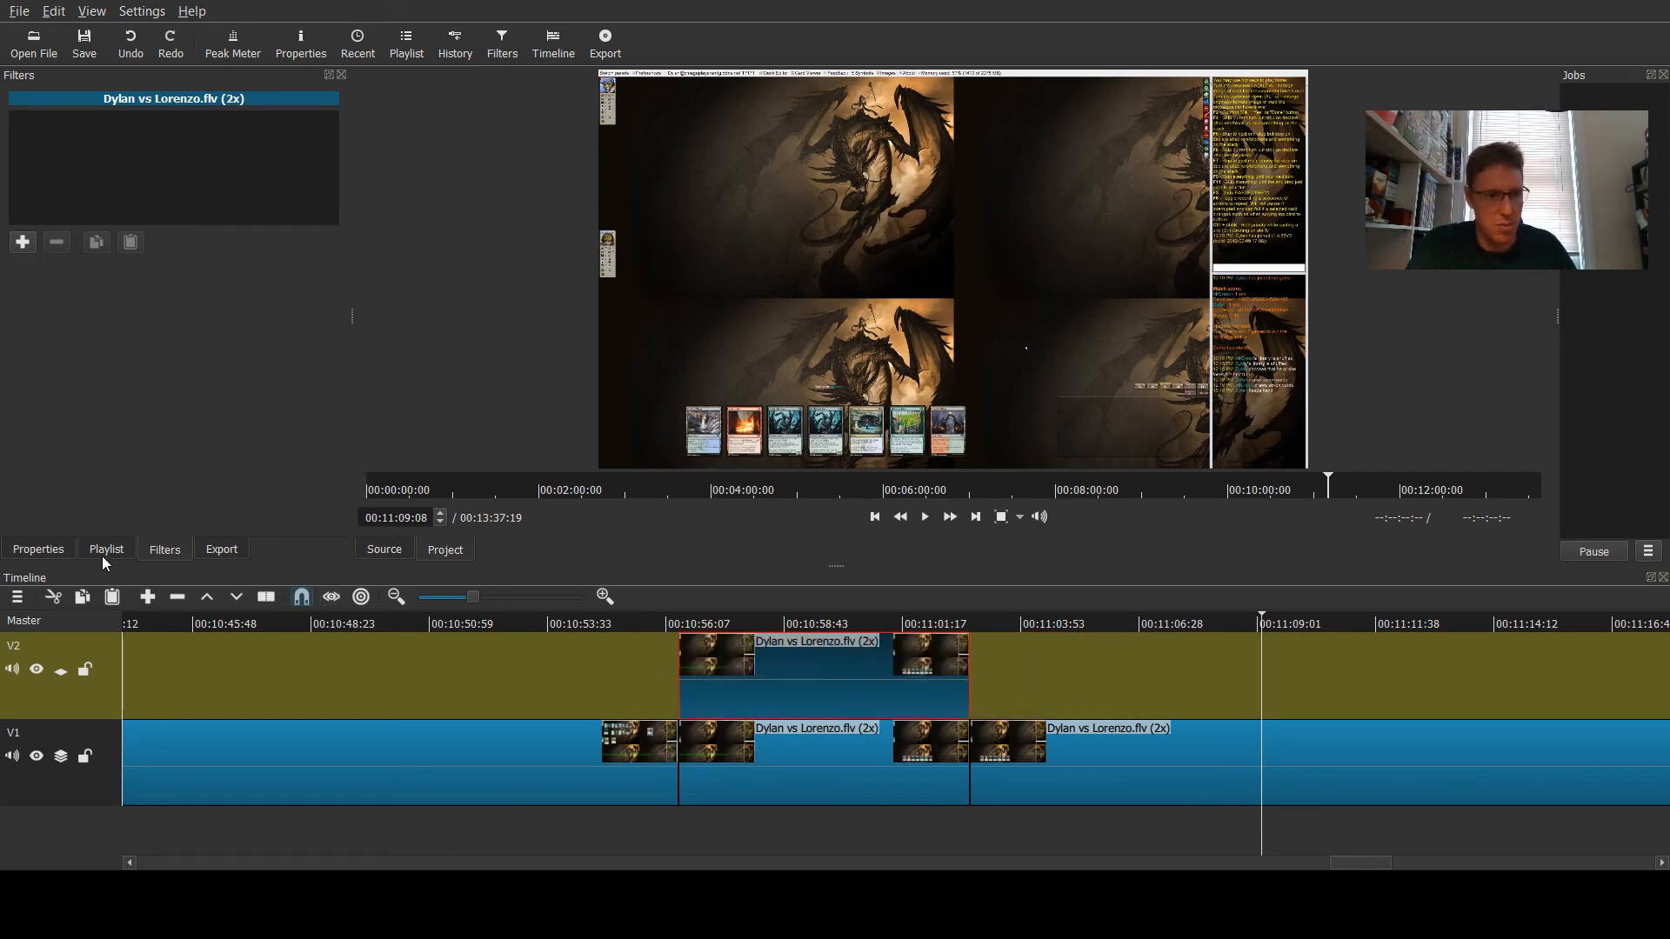
- Add a Text filter to the new V2 overlay clip with the game intro preset and the text Game 3
click(24, 242)
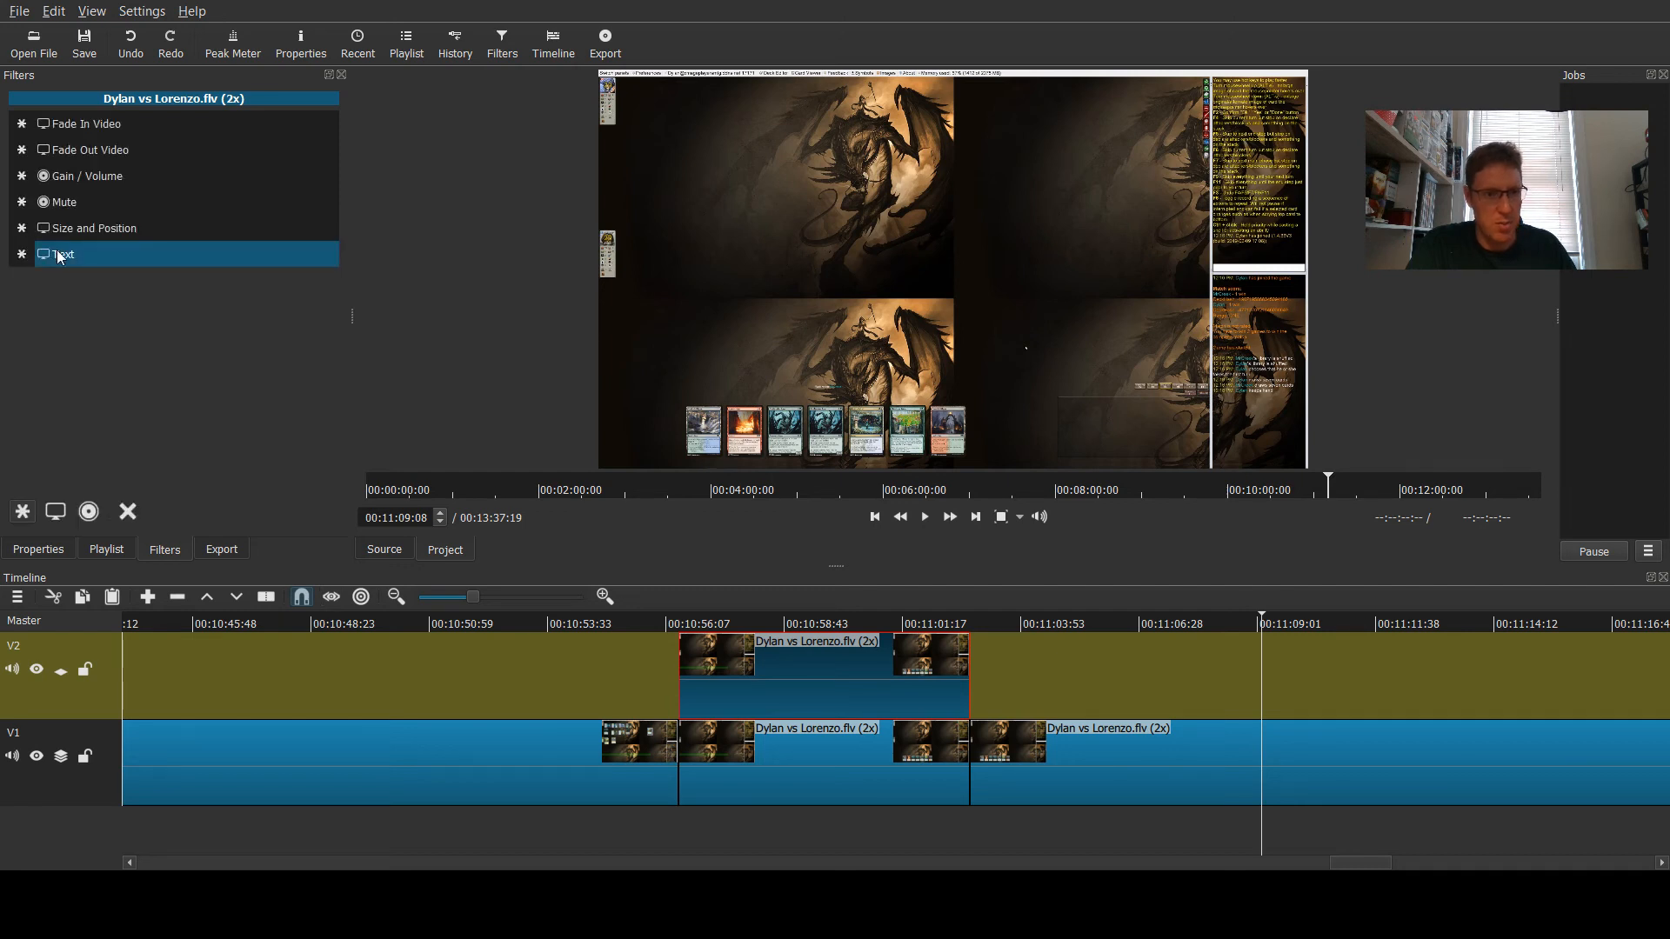
click(57, 254)
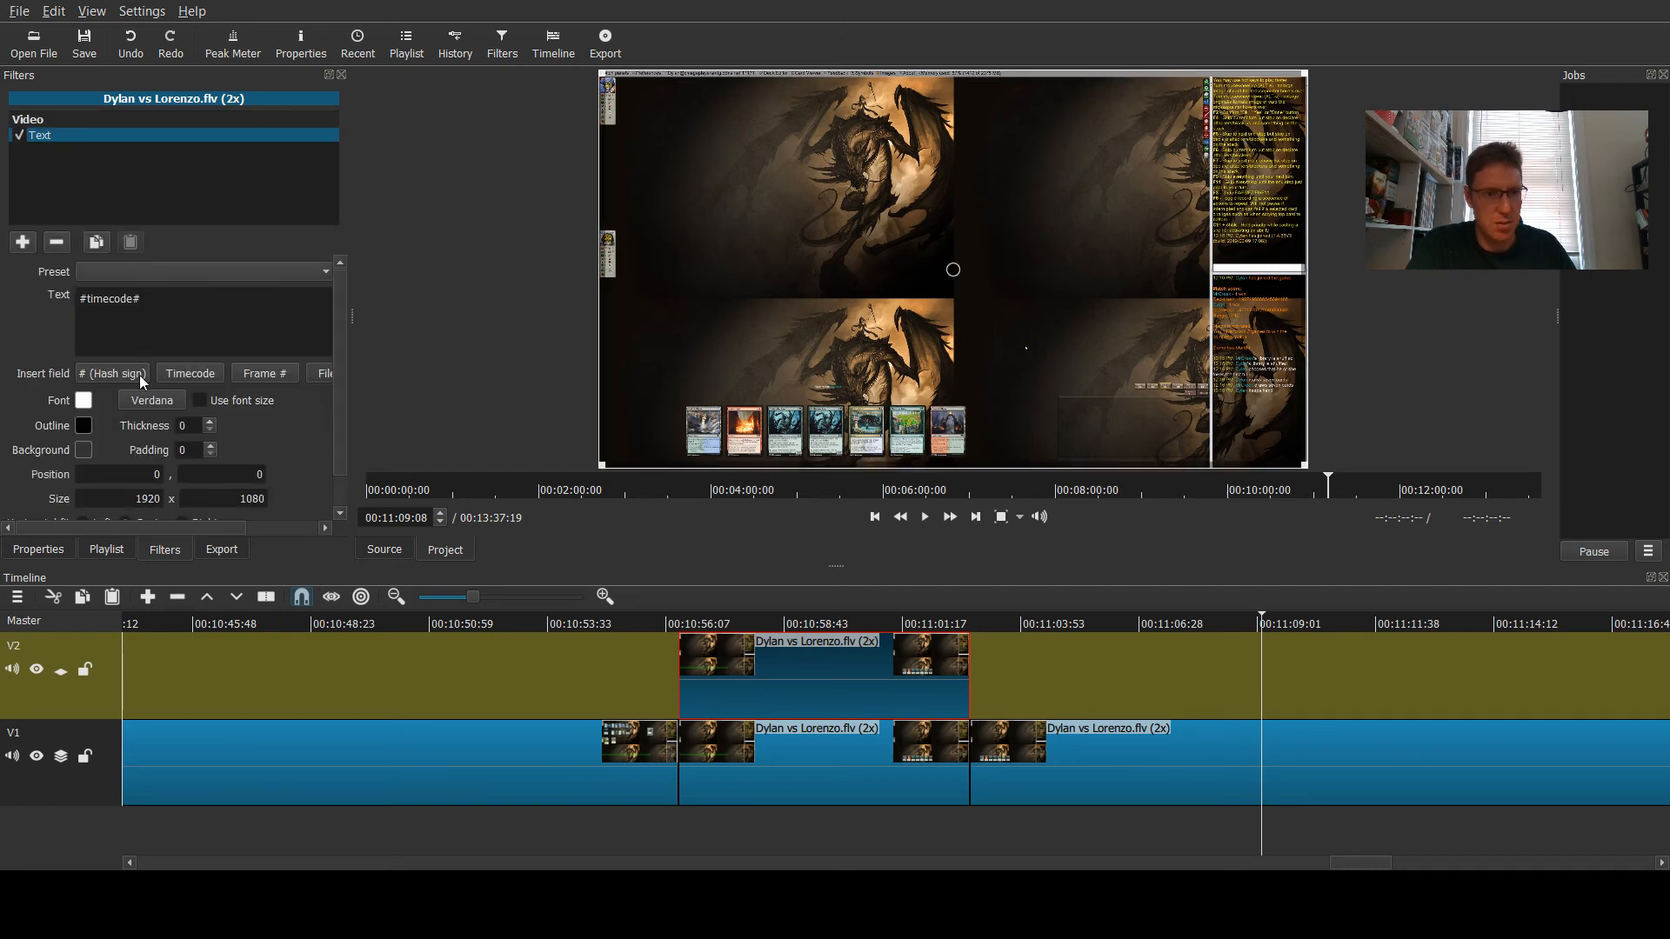
click(142, 381)
drag(176, 300, 3, 311)
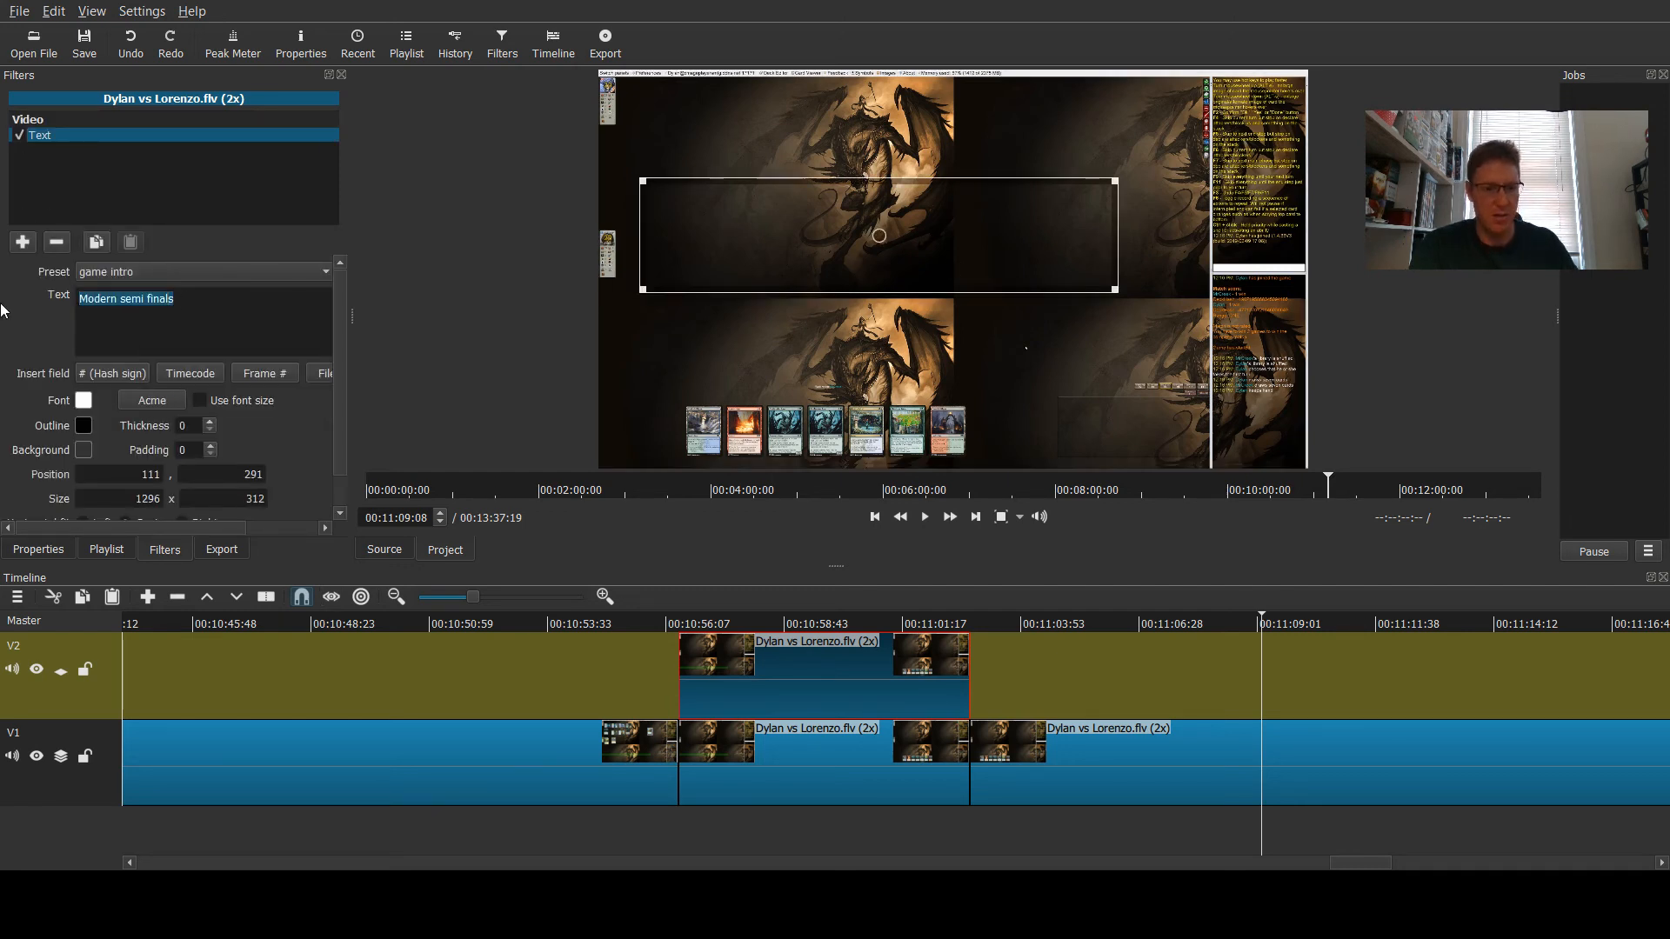
text(Game 3)
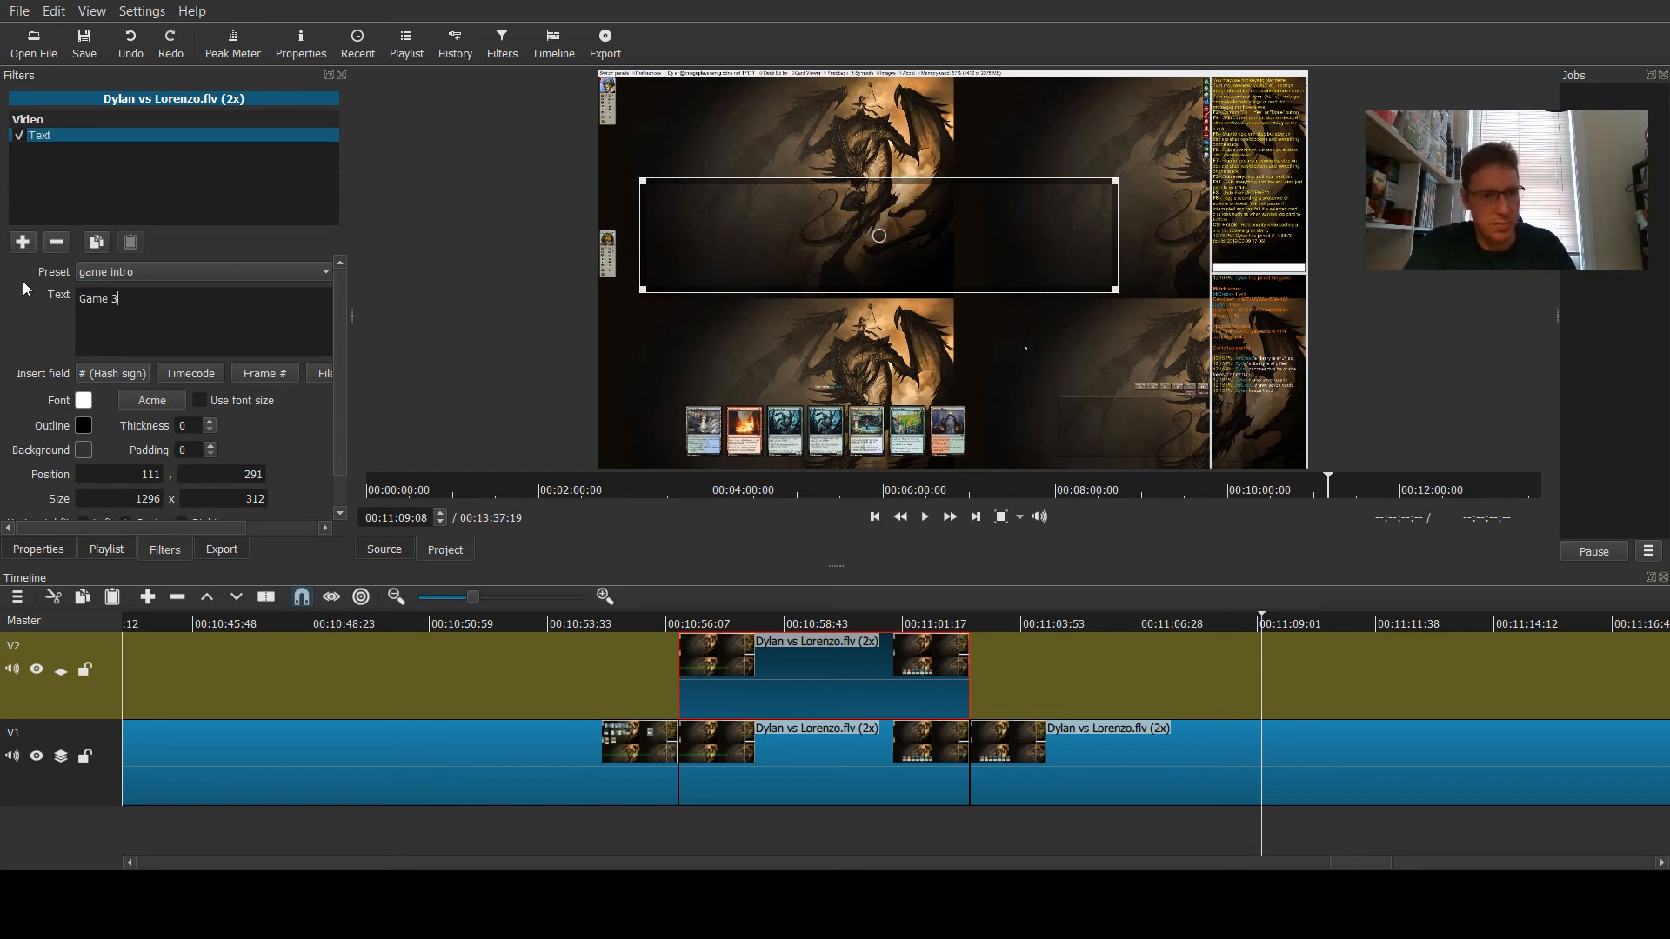
- Add Fade In Video and Fade Out Video filters to the Game 3 overlay, fading by opacity
click(21, 242)
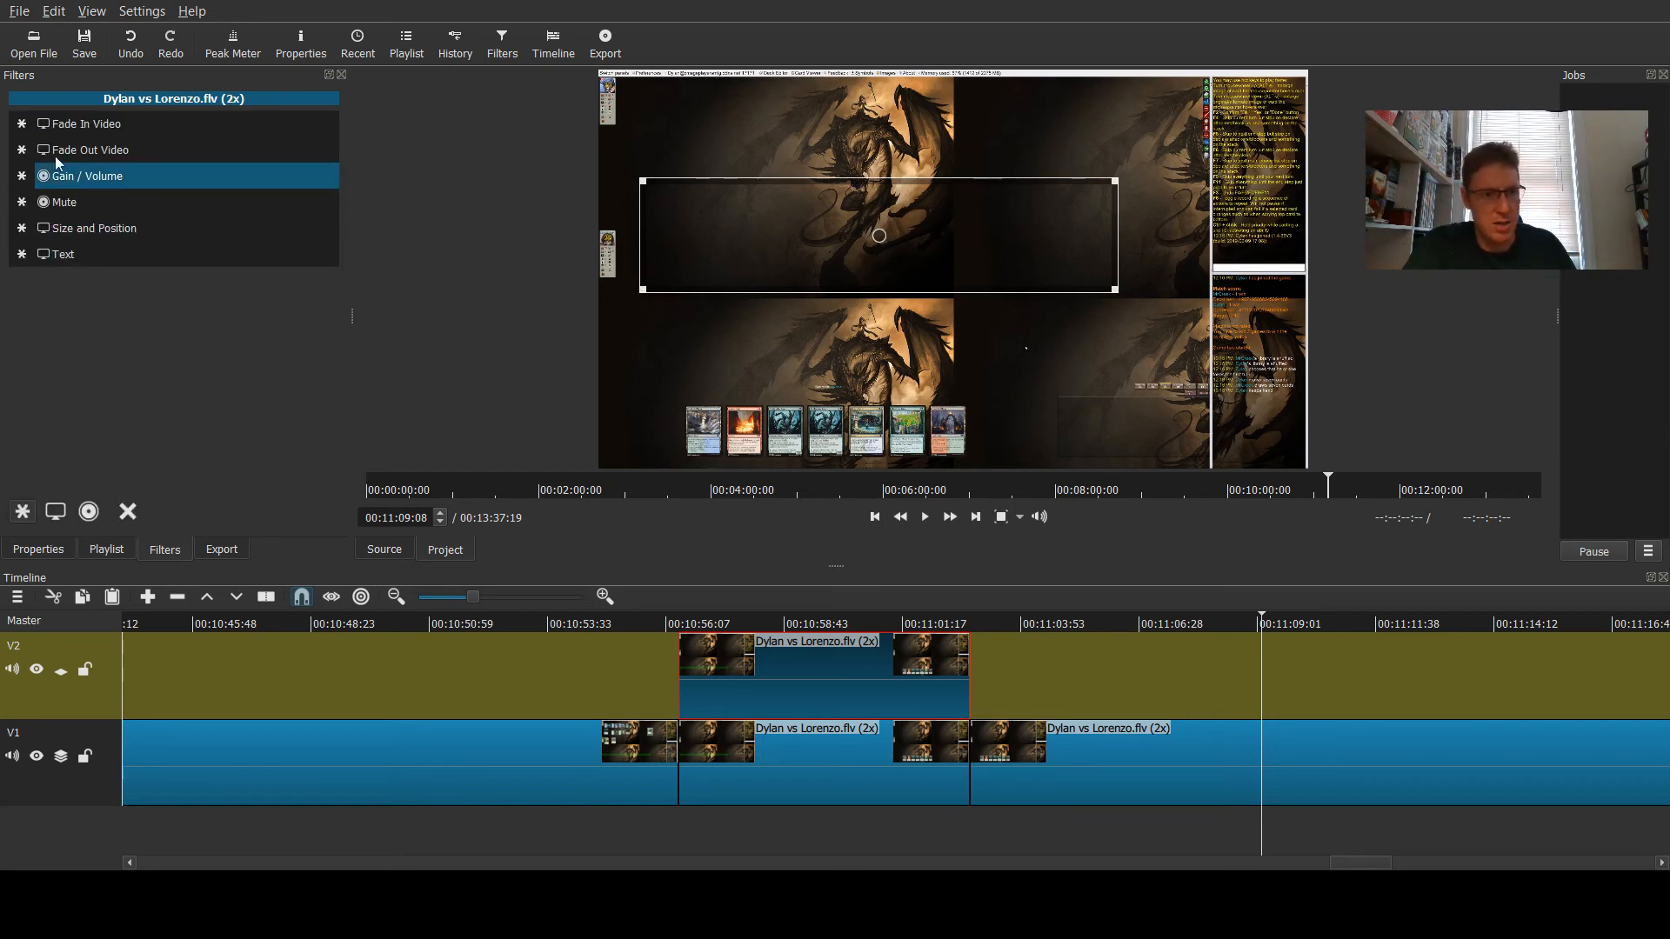
click(63, 123)
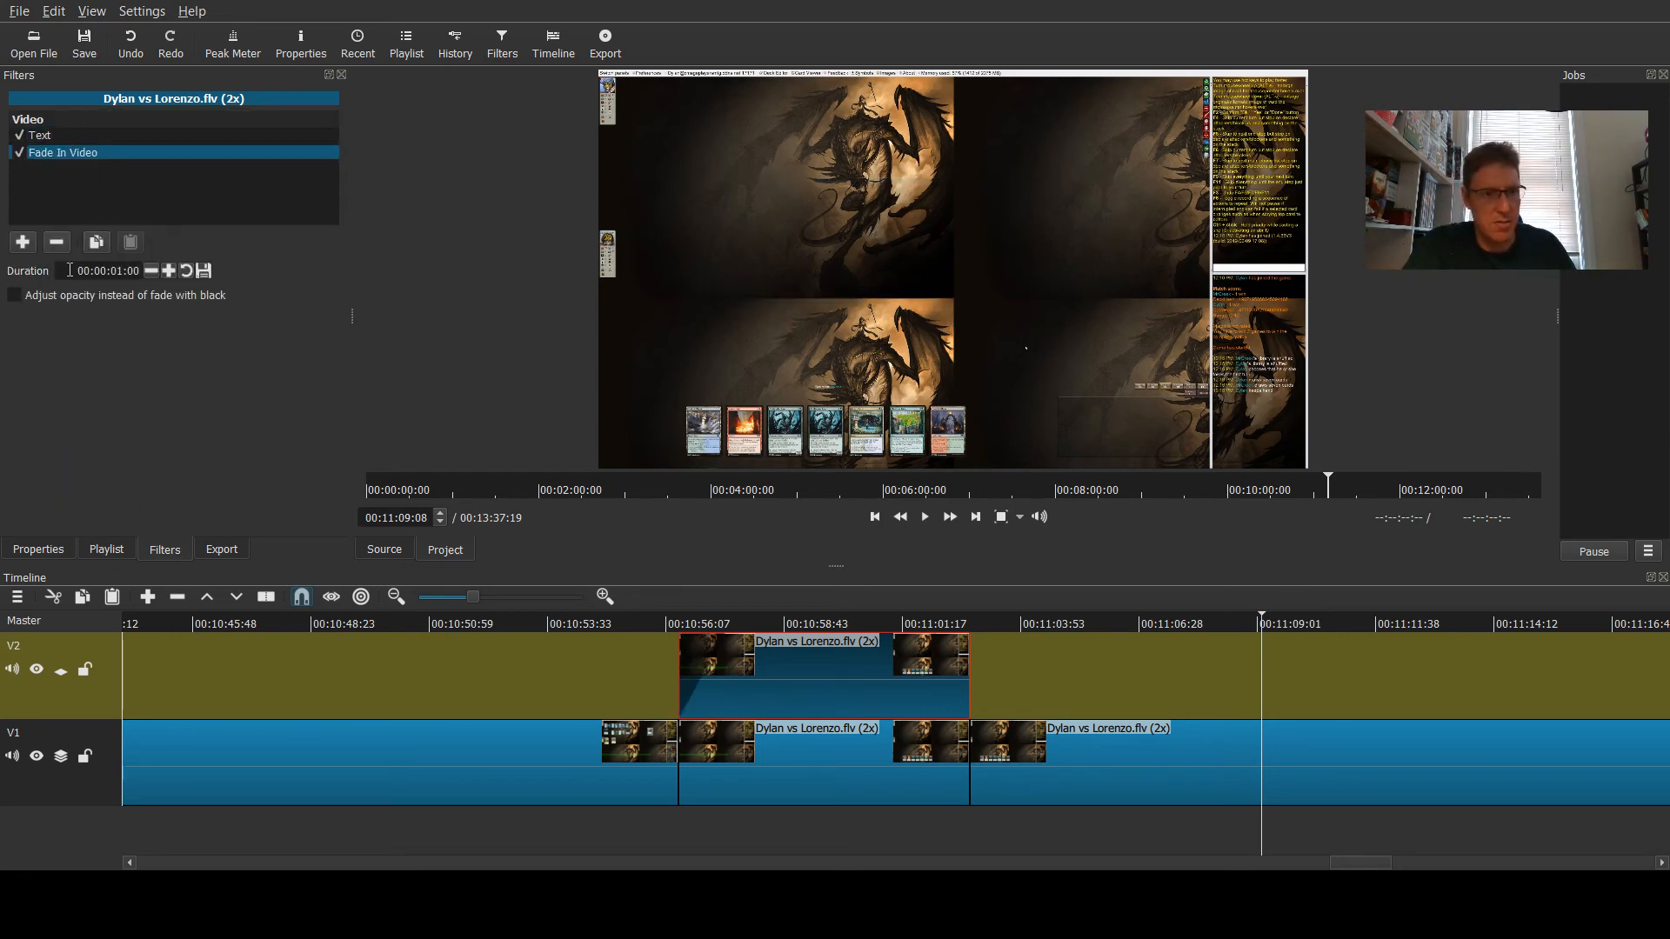
click(21, 243)
click(84, 171)
click(71, 301)
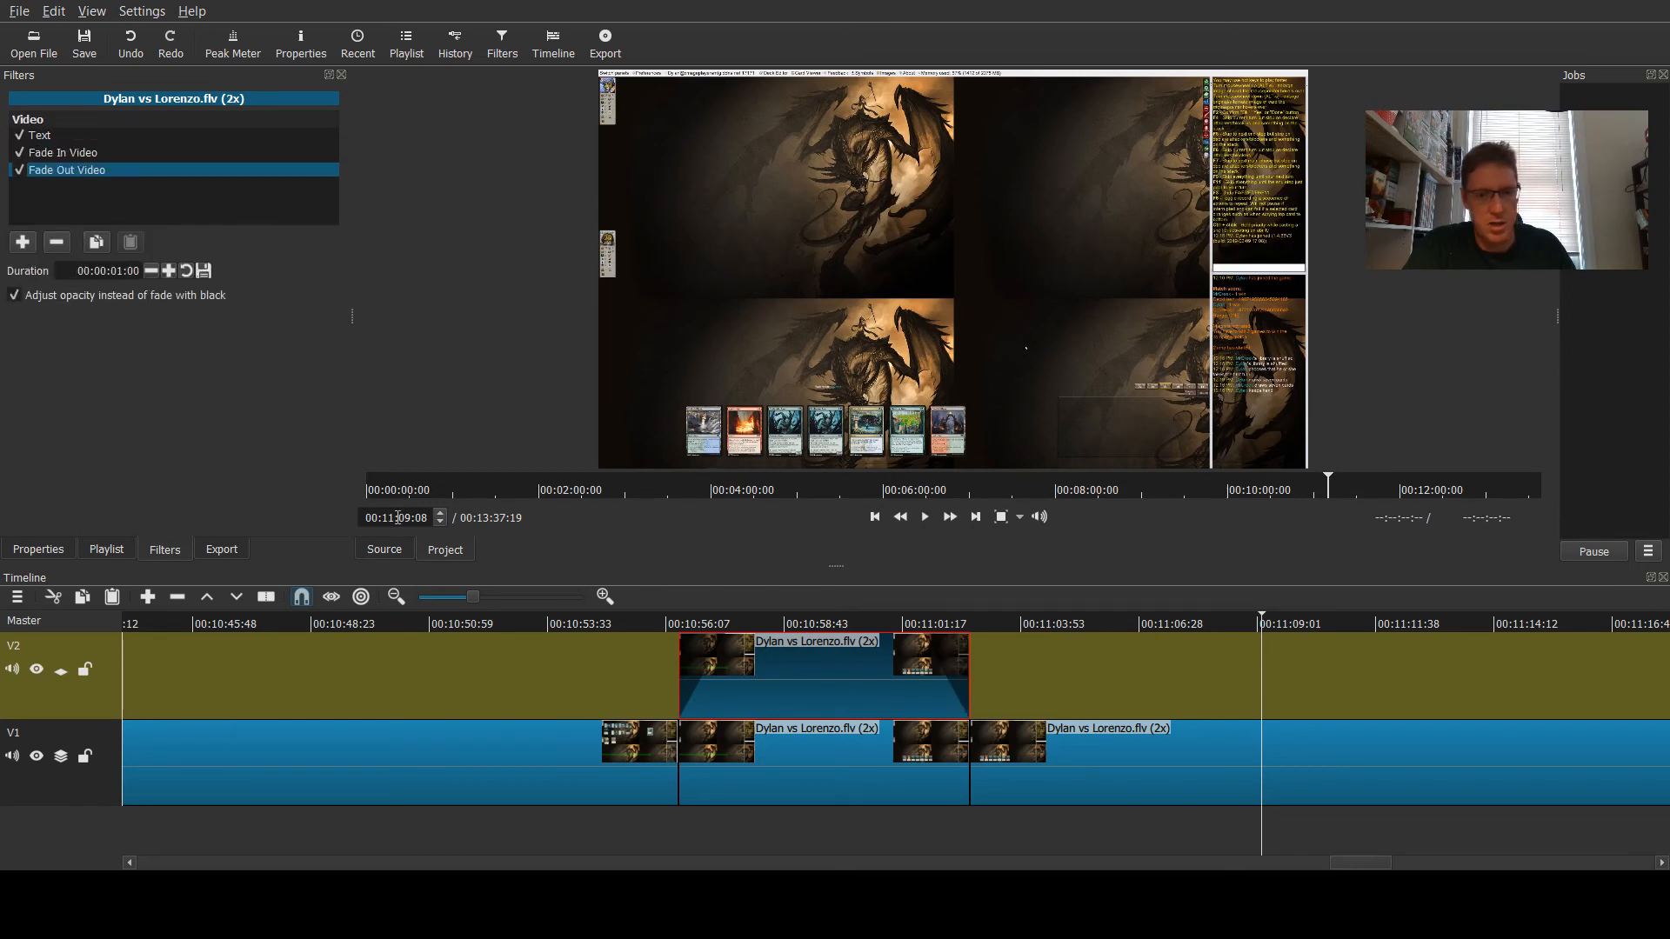
- Play the start of the Game 3 overlay to preview the title fading in and out
click(785, 620)
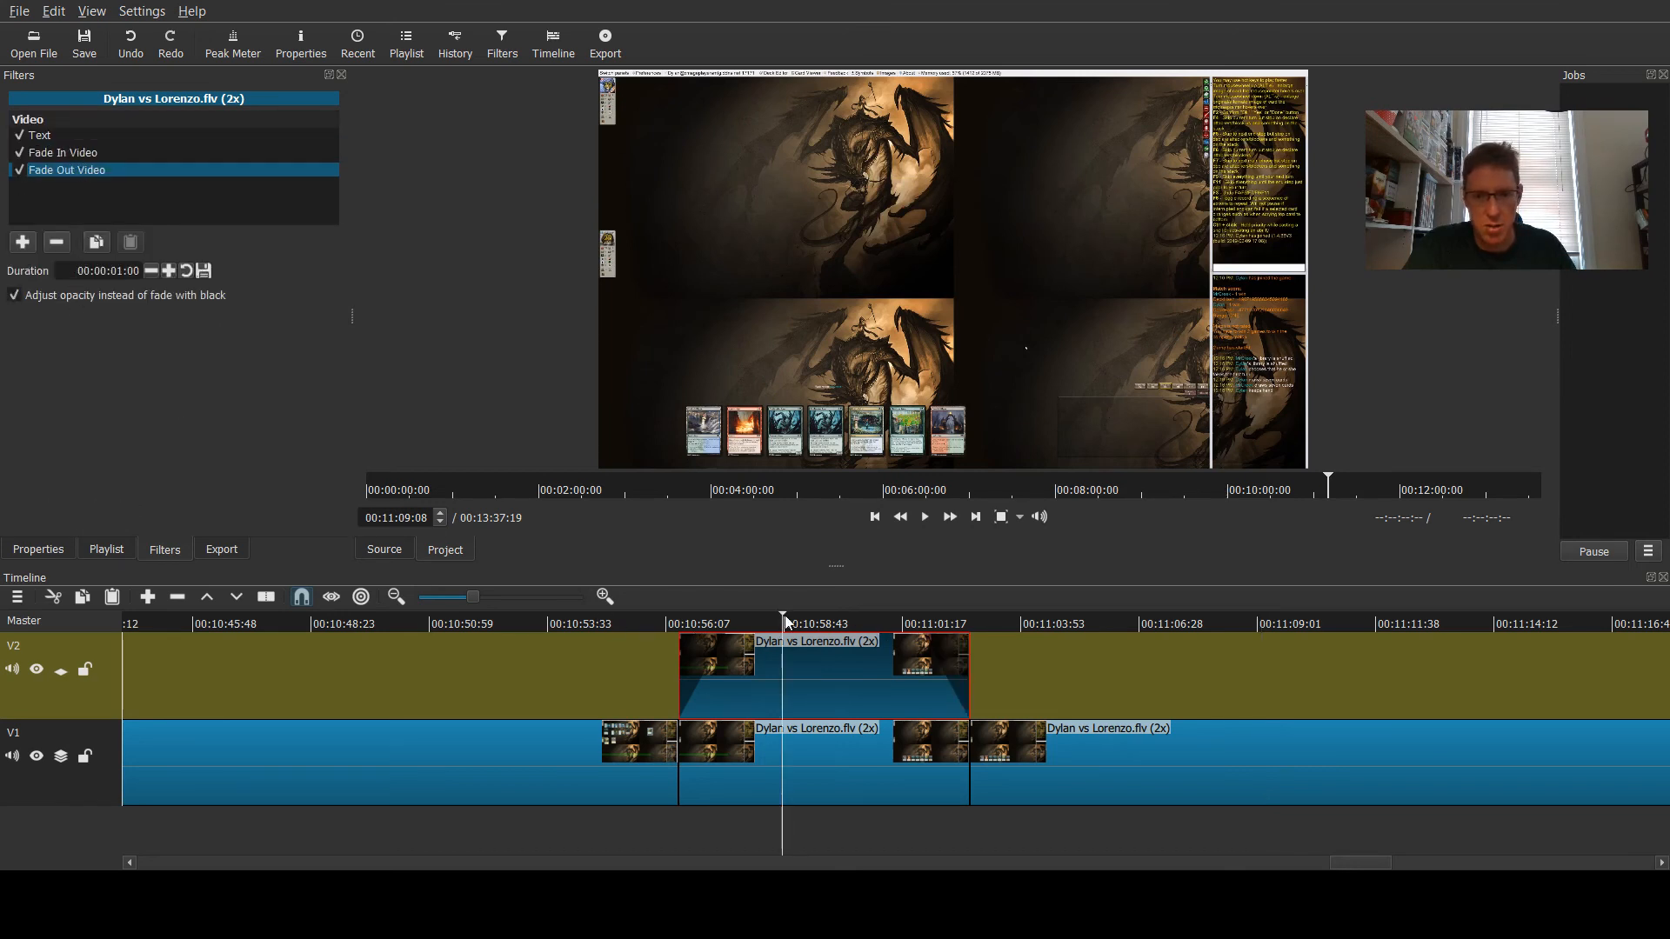
click(647, 623)
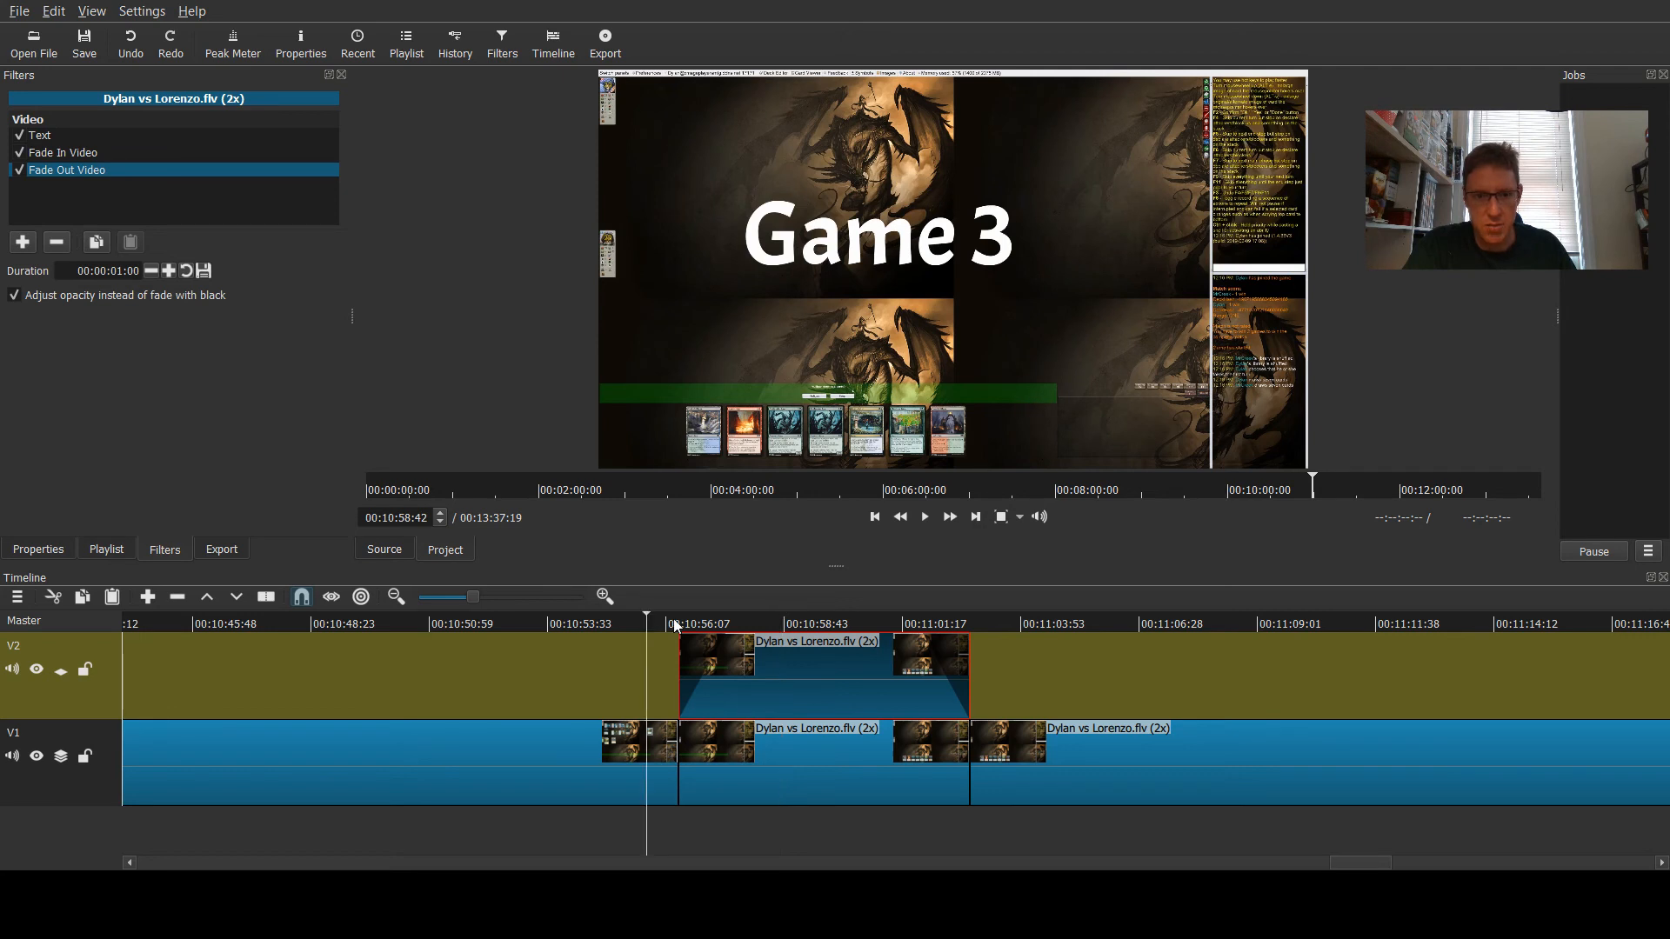
click(924, 518)
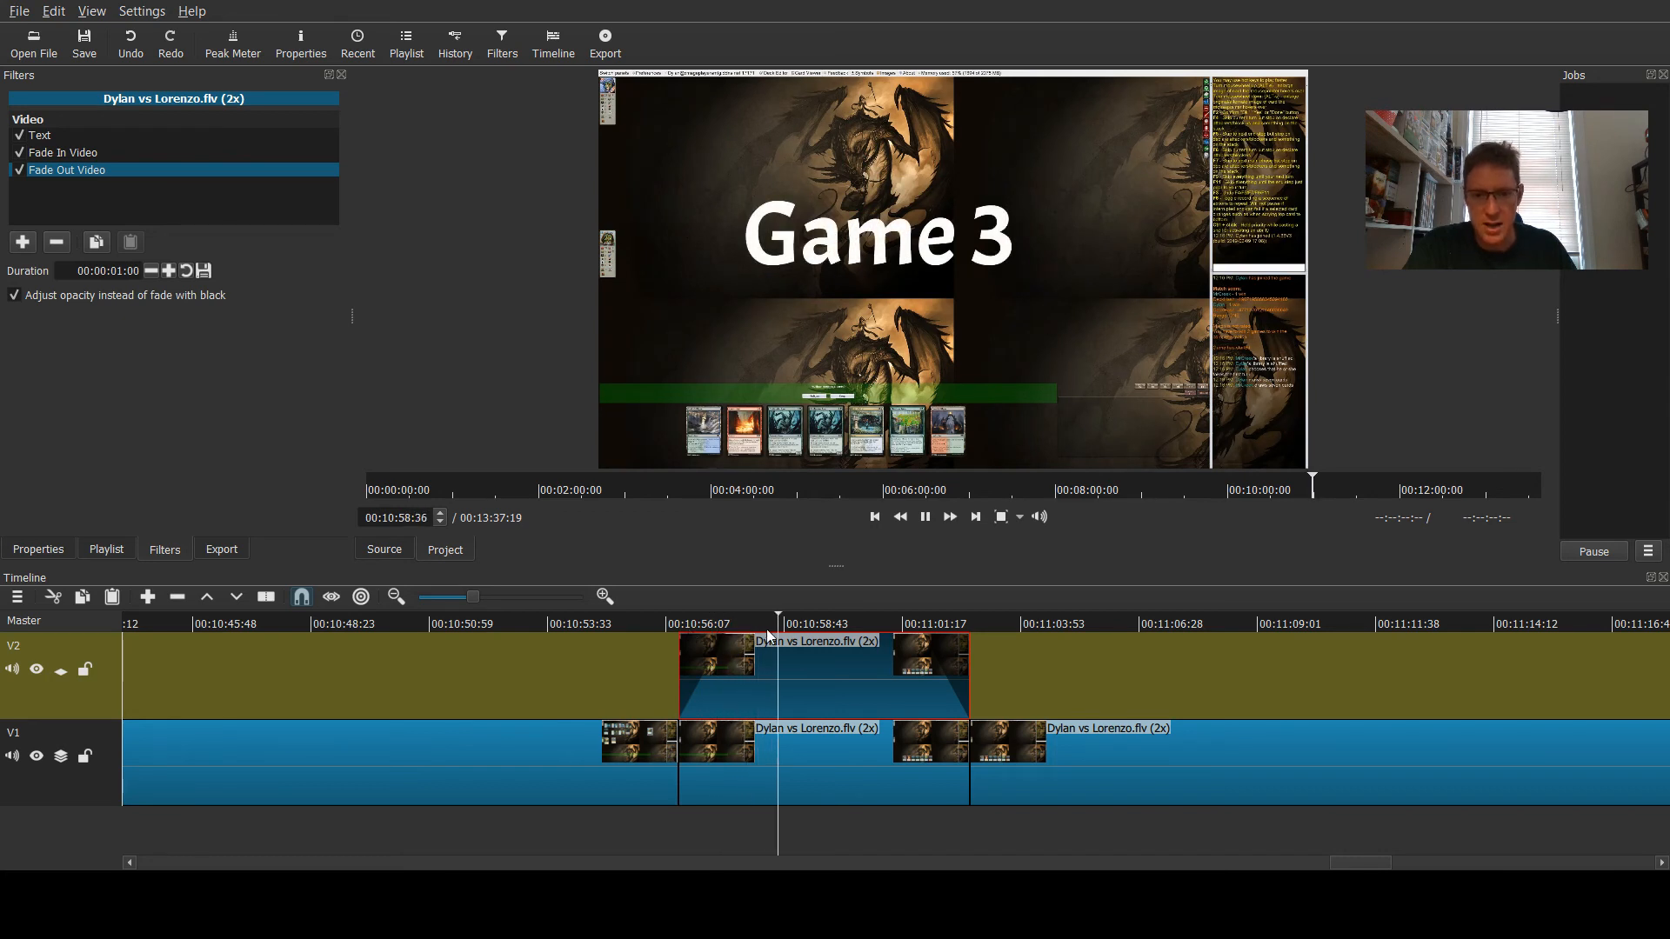
click(924, 517)
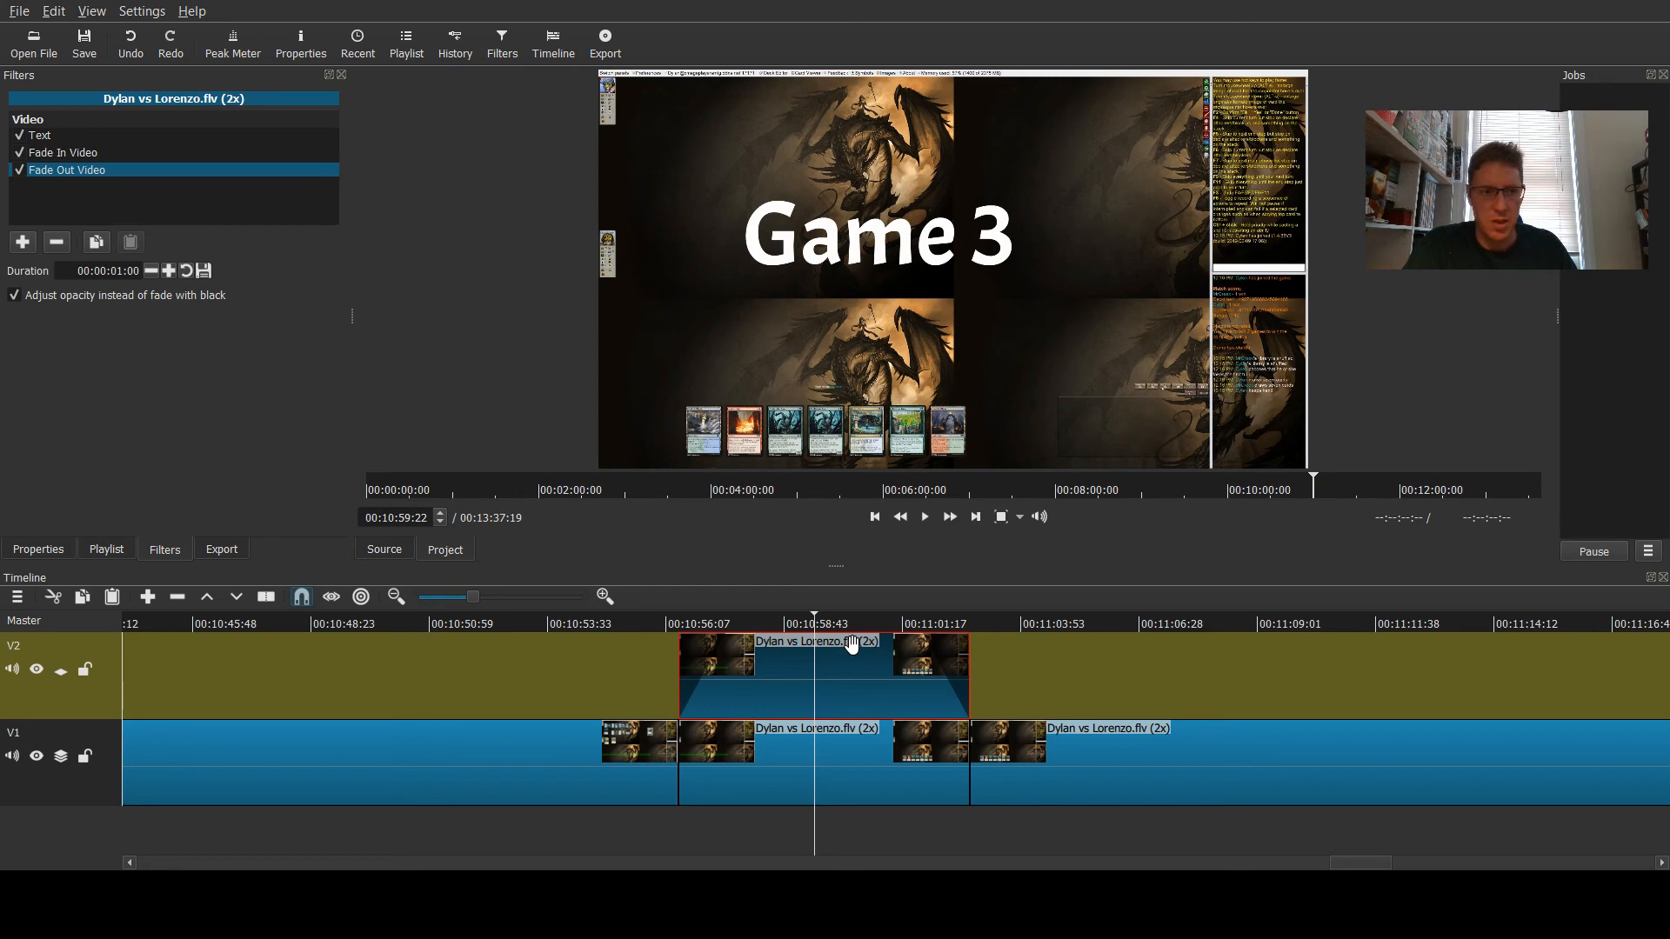
- Open the image scorpion.png from the Videos to edit folder
click(305, 623)
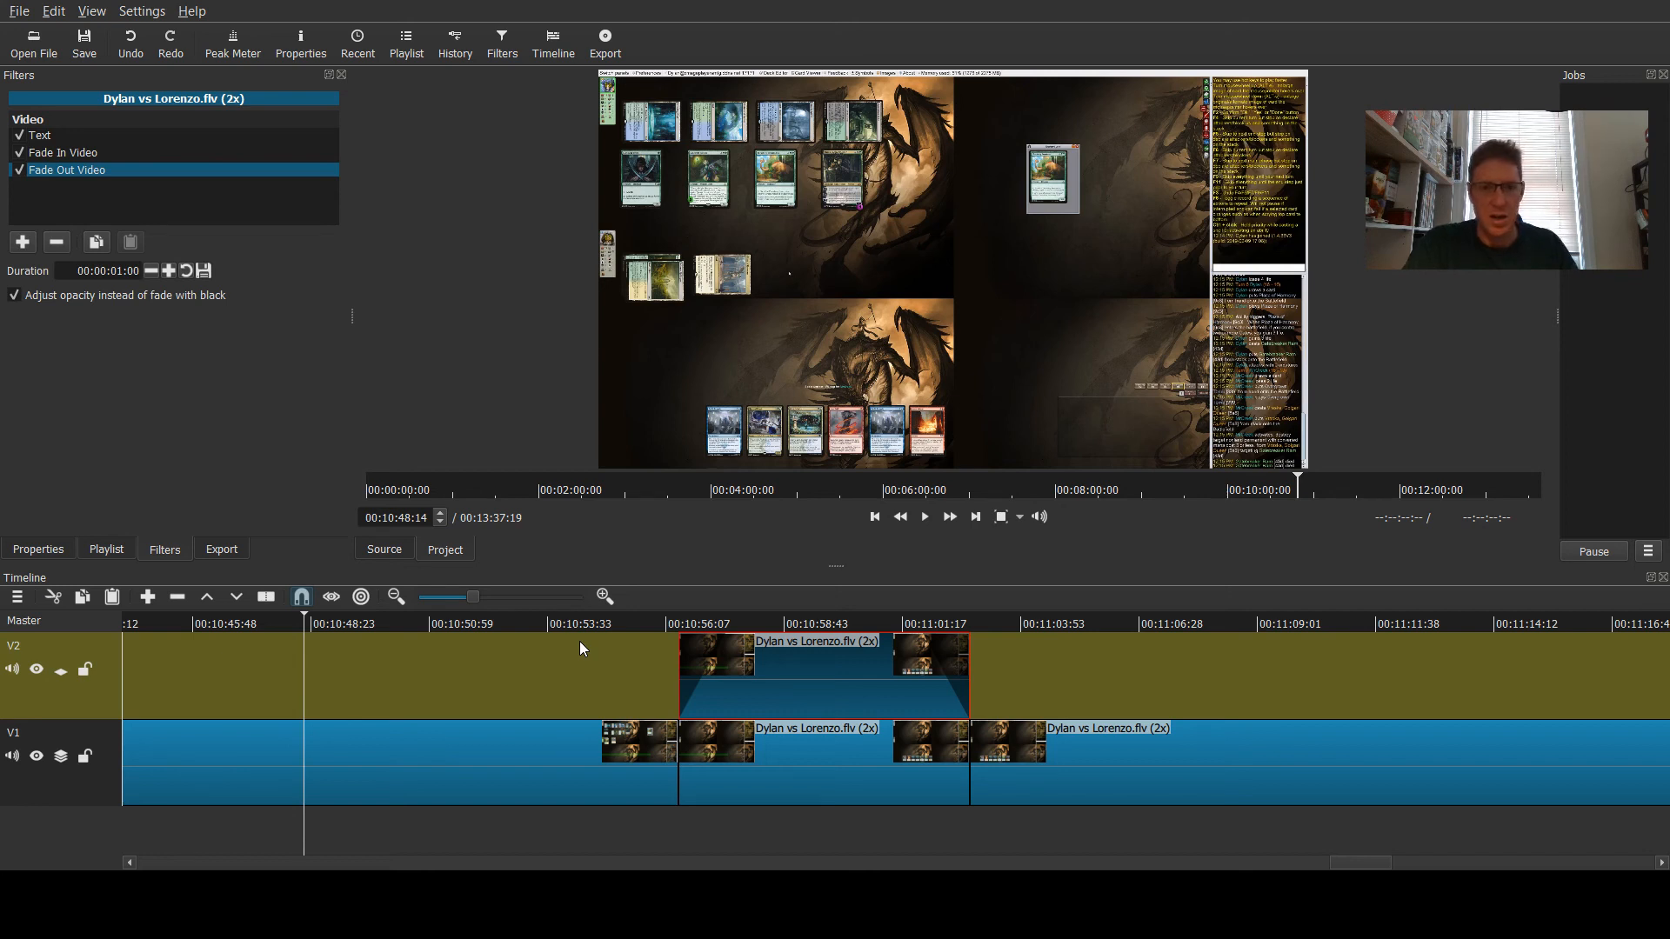
click(102, 549)
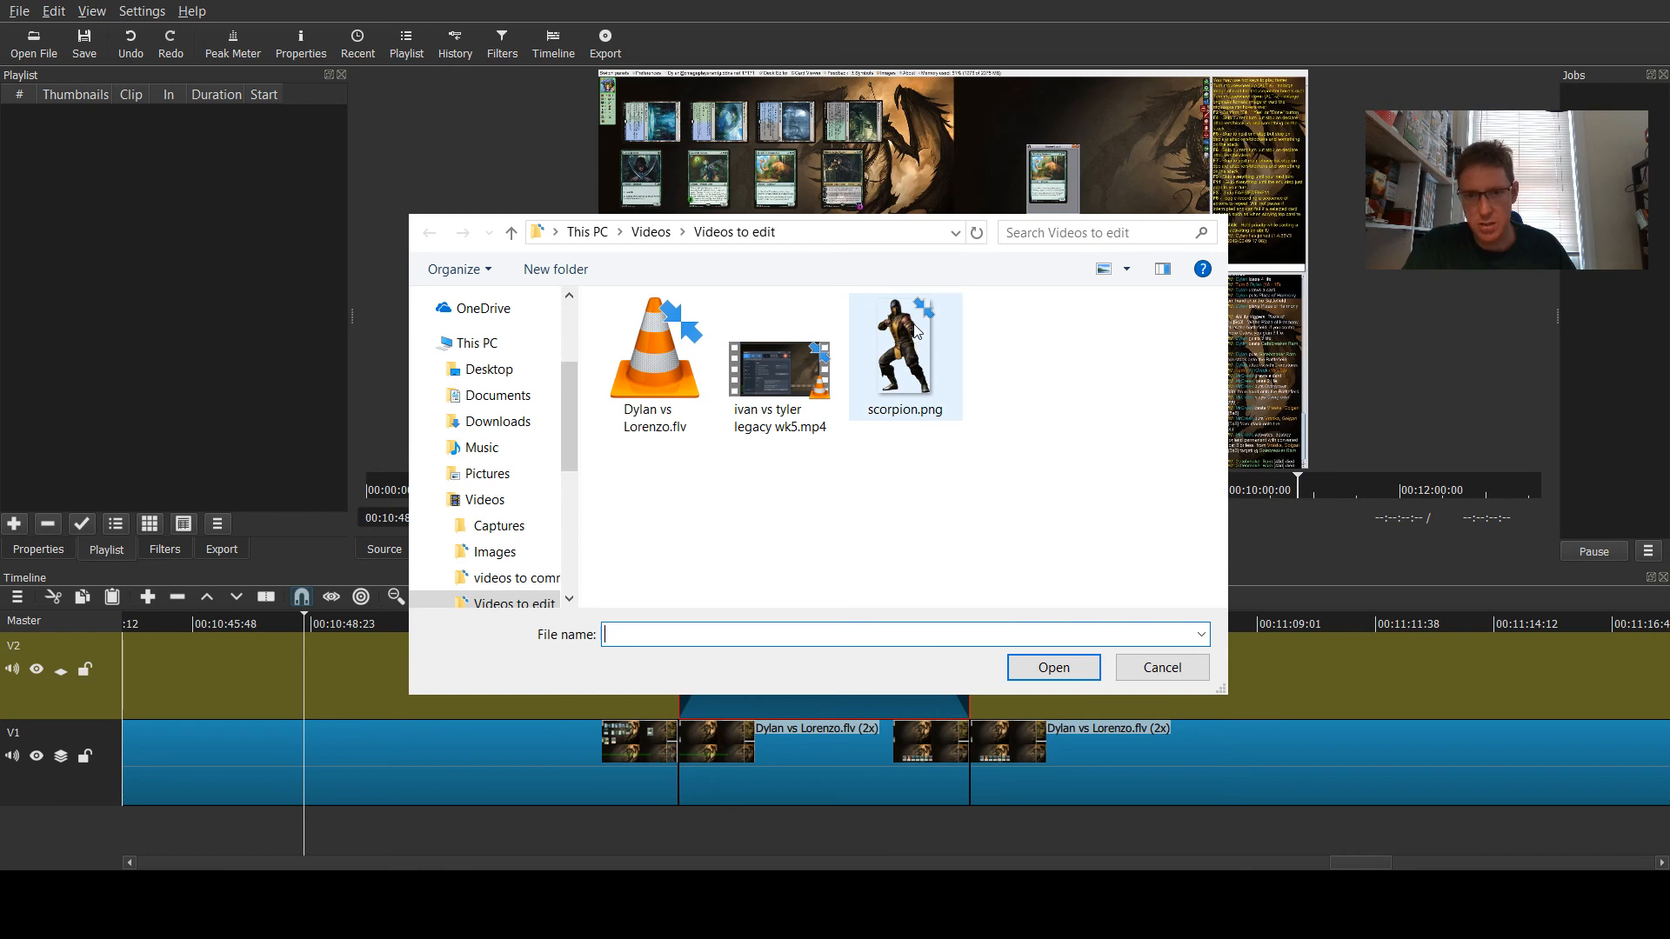
click(915, 331)
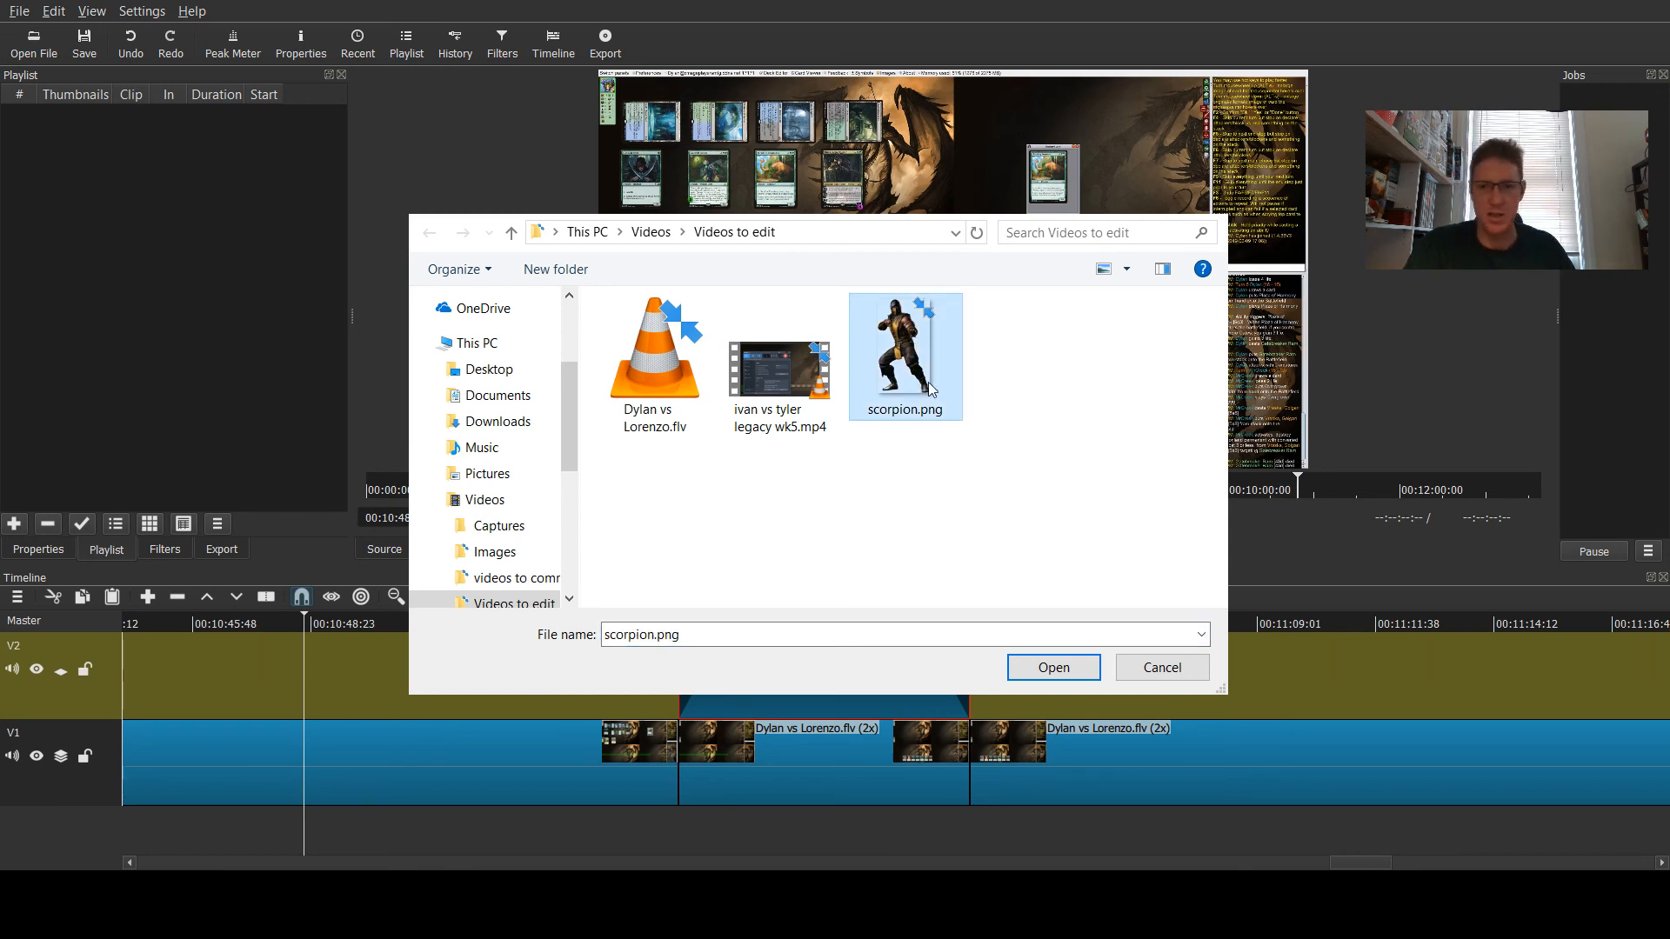
click(1048, 669)
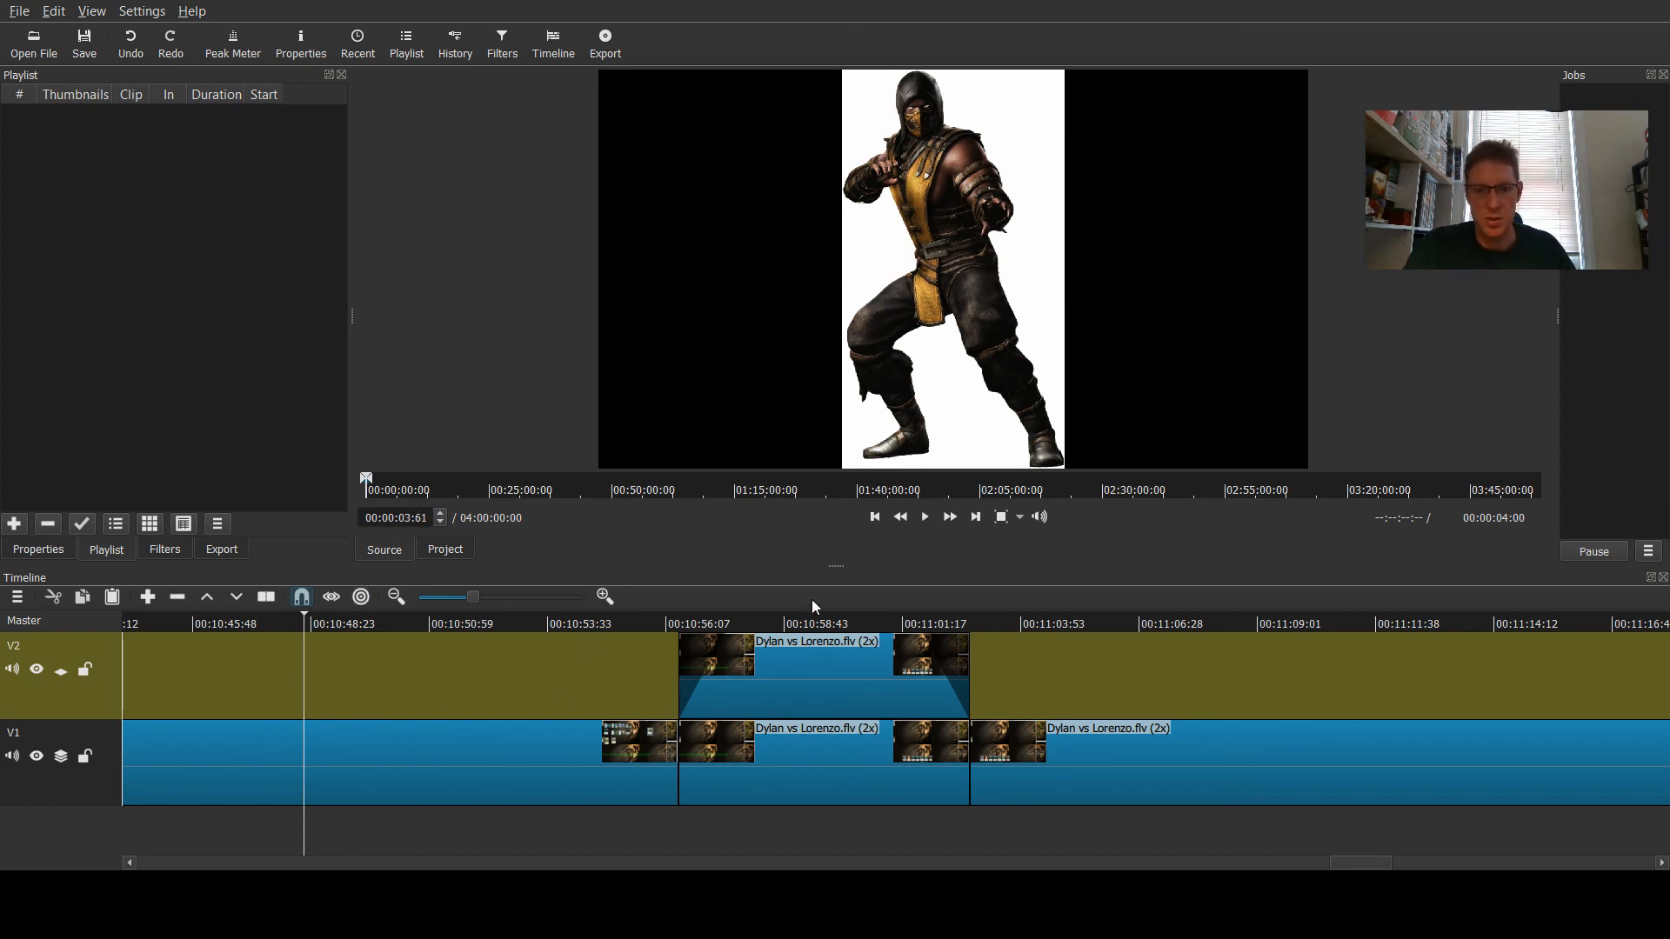
drag(837, 566, 836, 520)
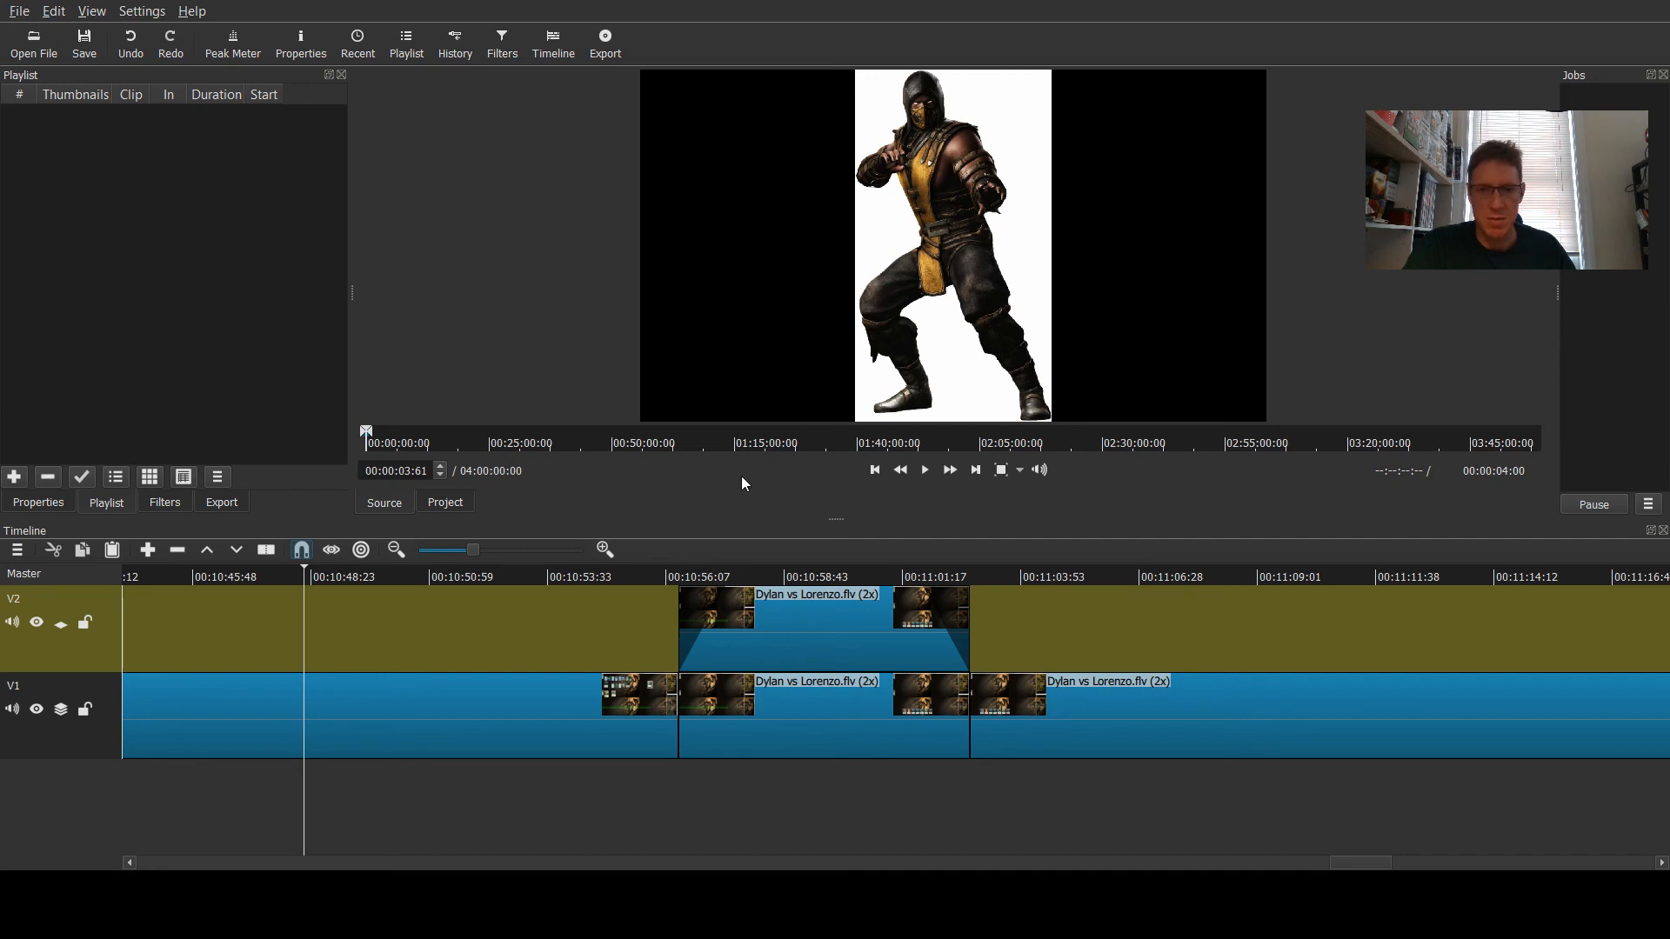
- Try placing scorpion.png onto track V1 near 00:10:48, then undo the placement
drag(962, 213, 310, 708)
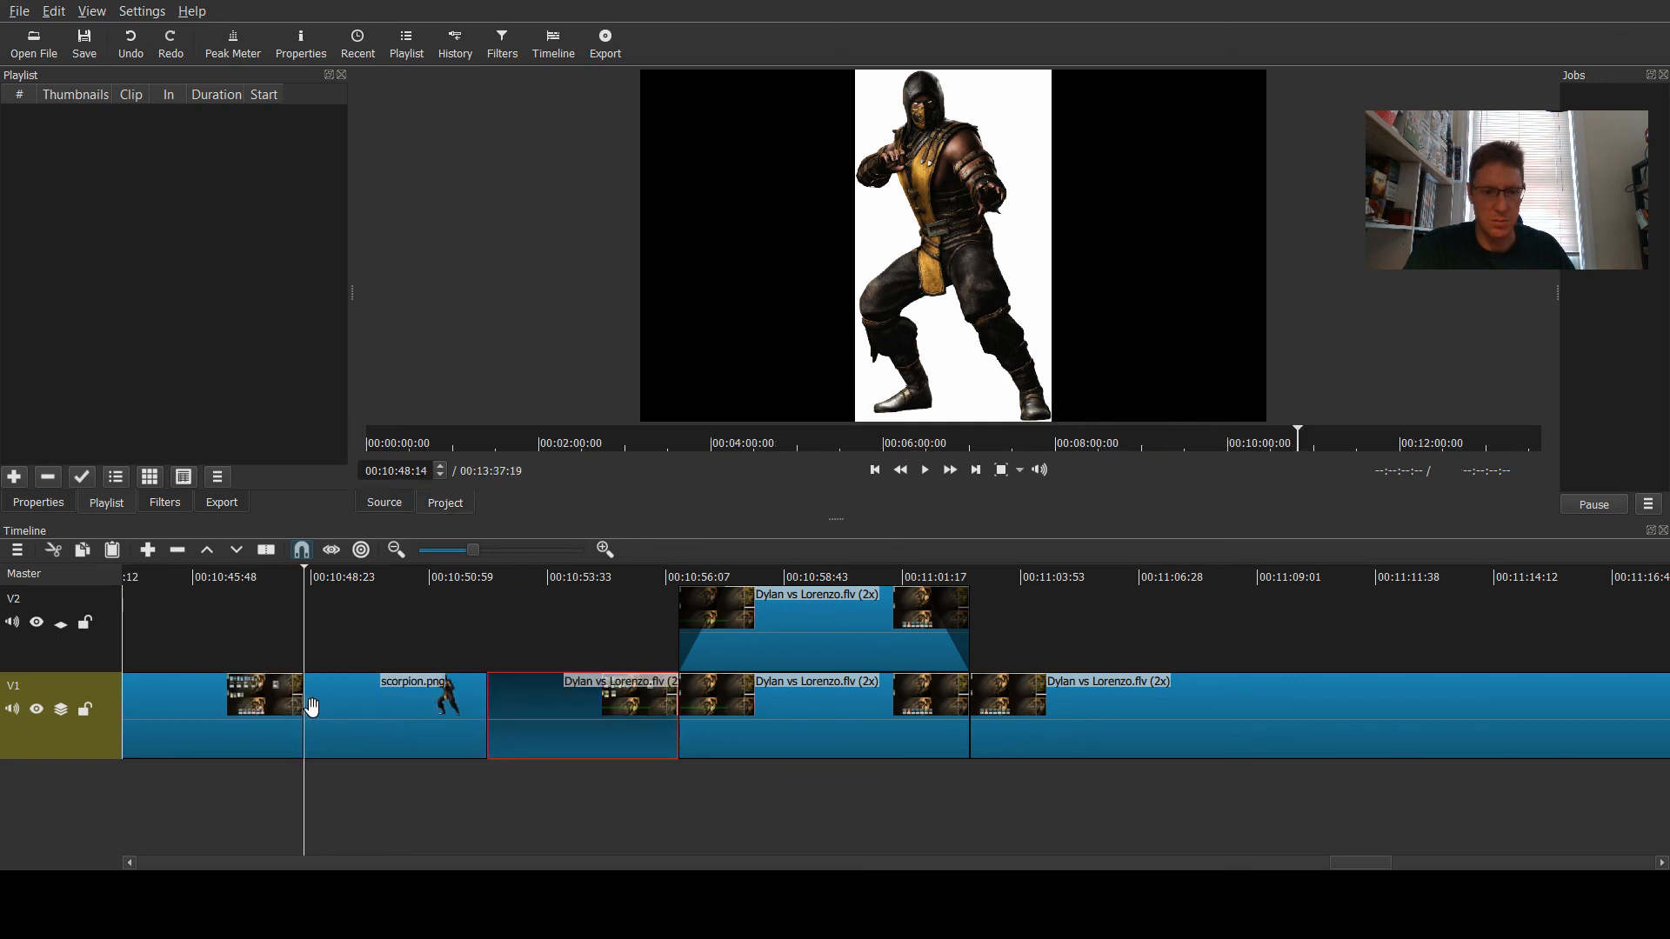
click(536, 711)
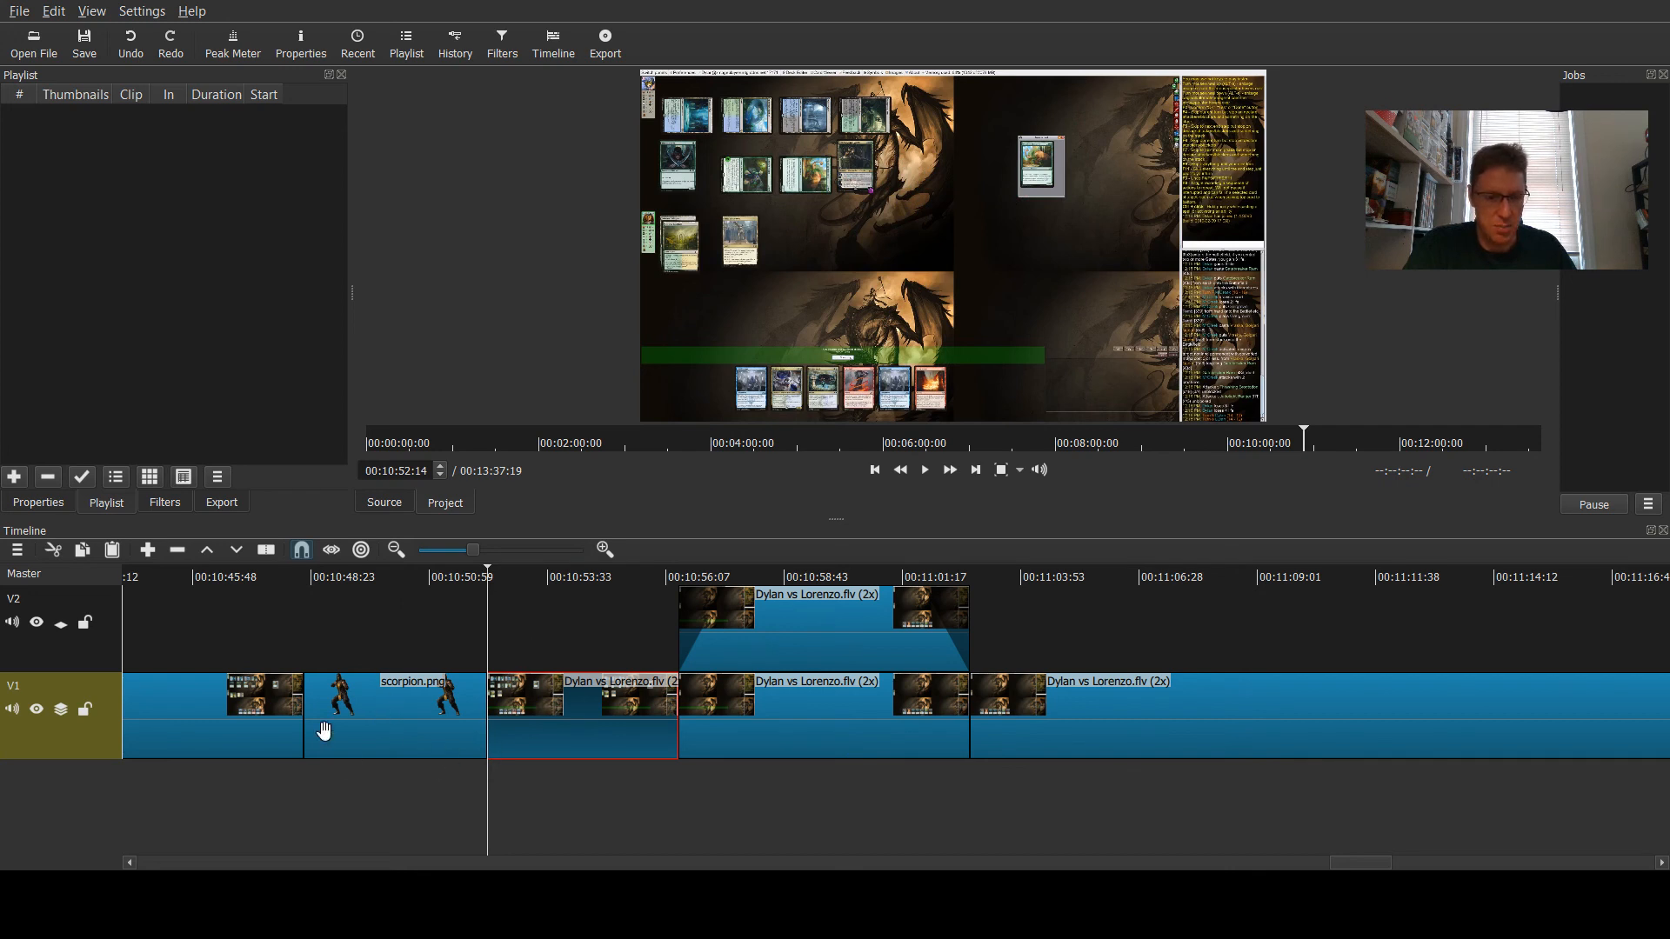
click(389, 720)
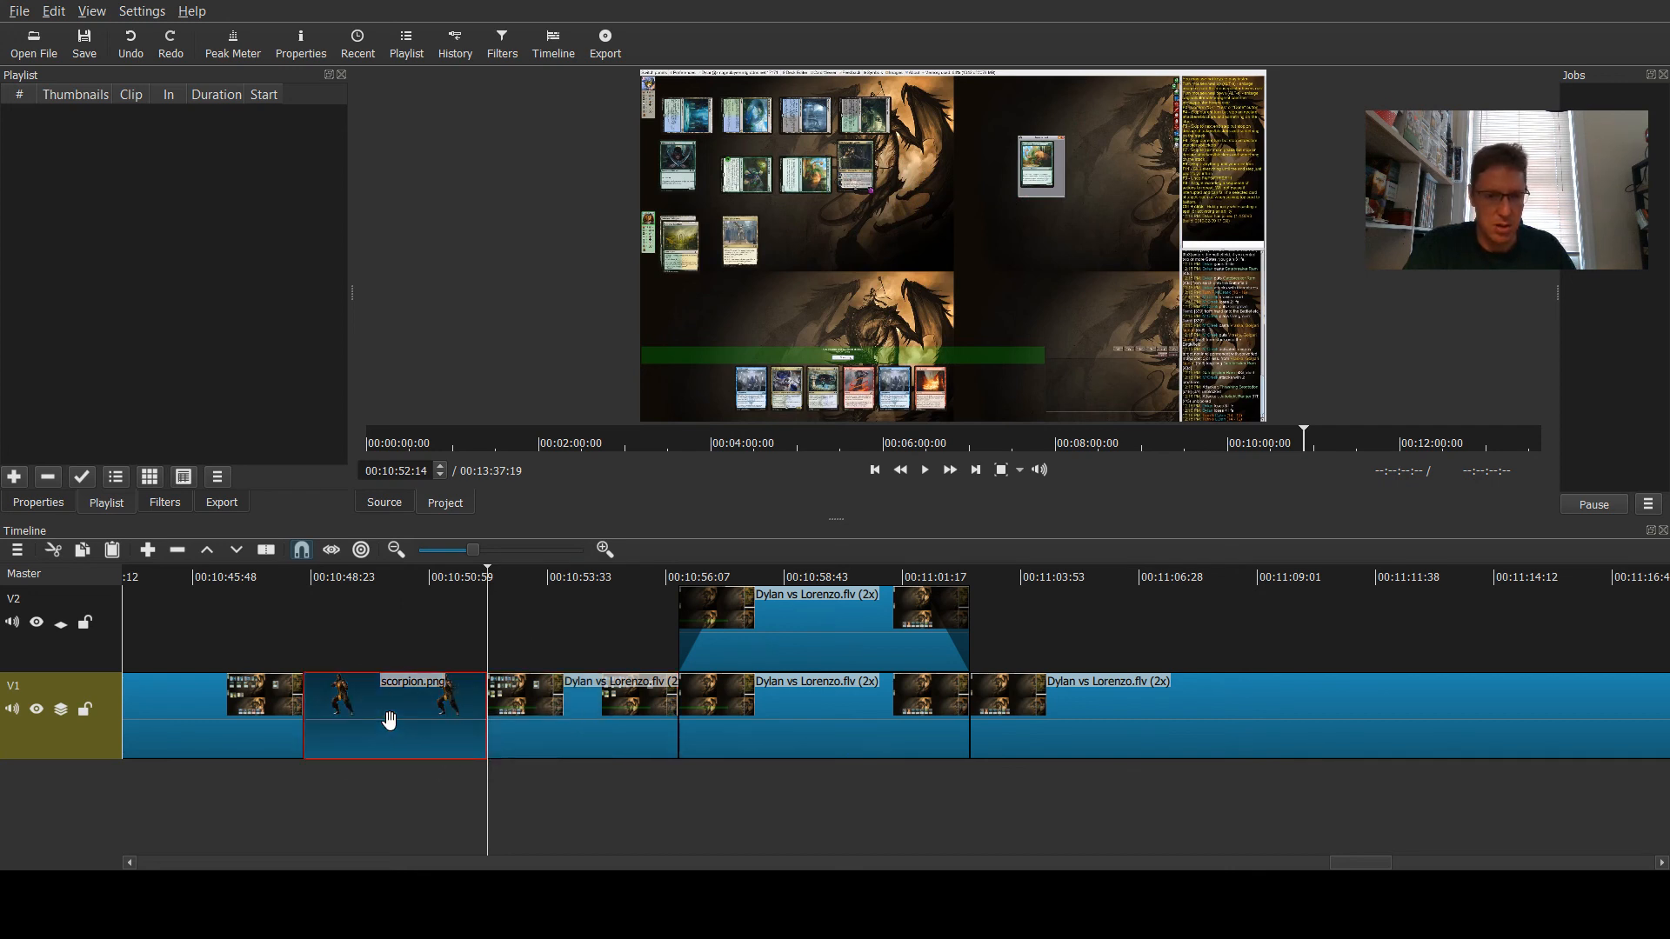
click(388, 581)
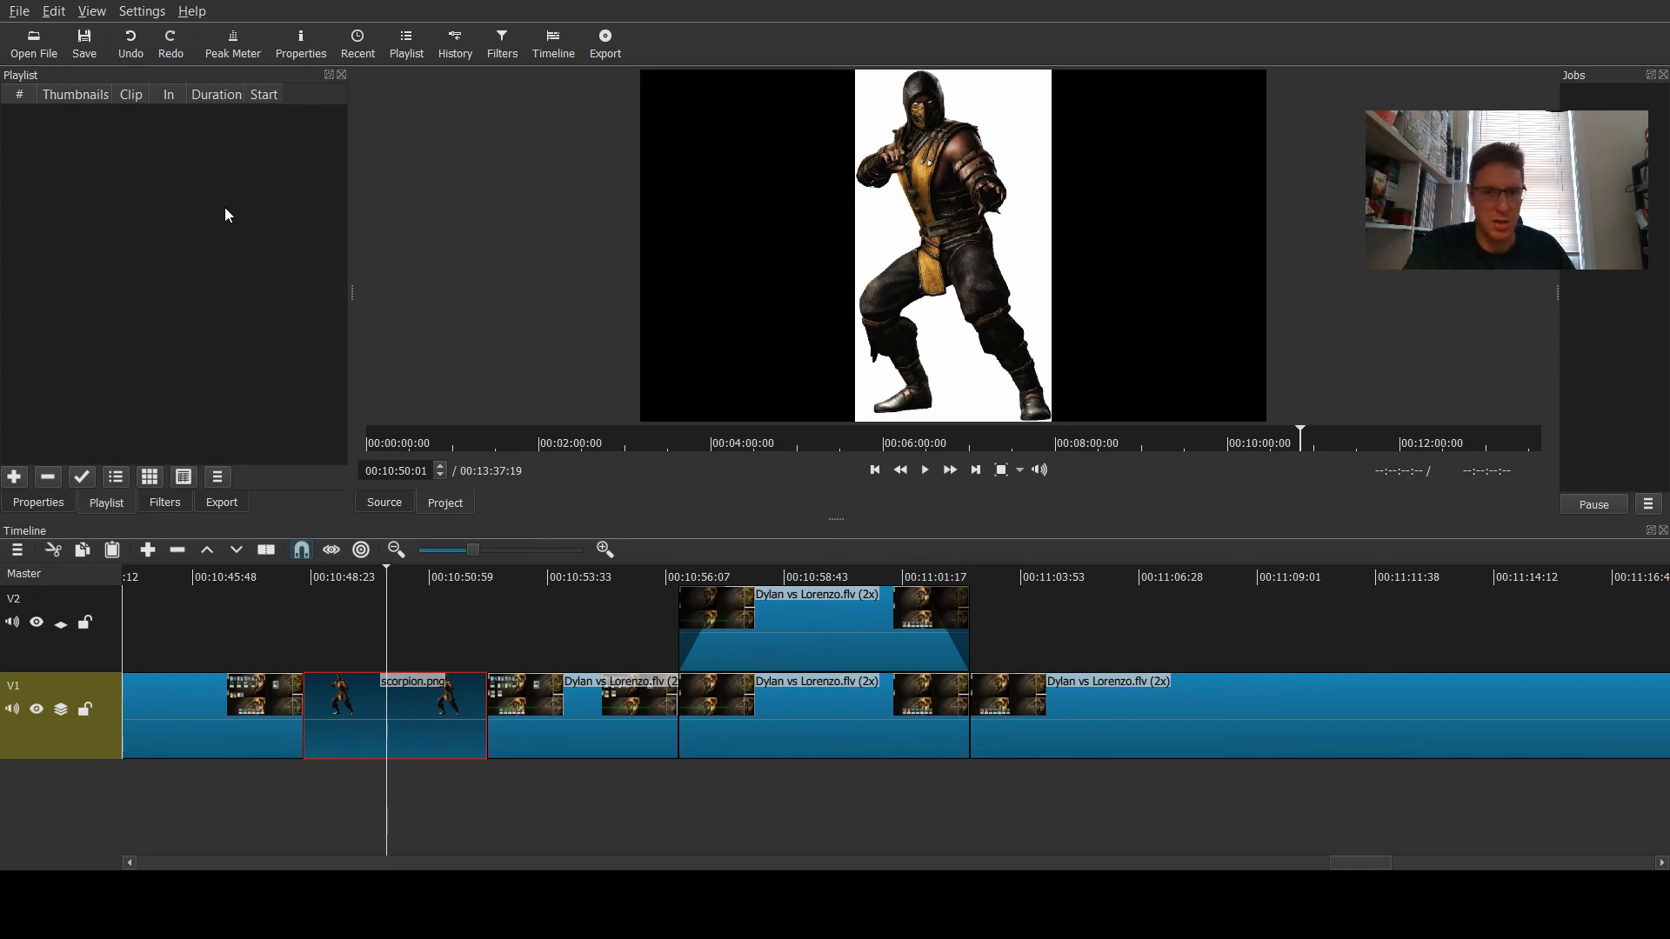
click(125, 40)
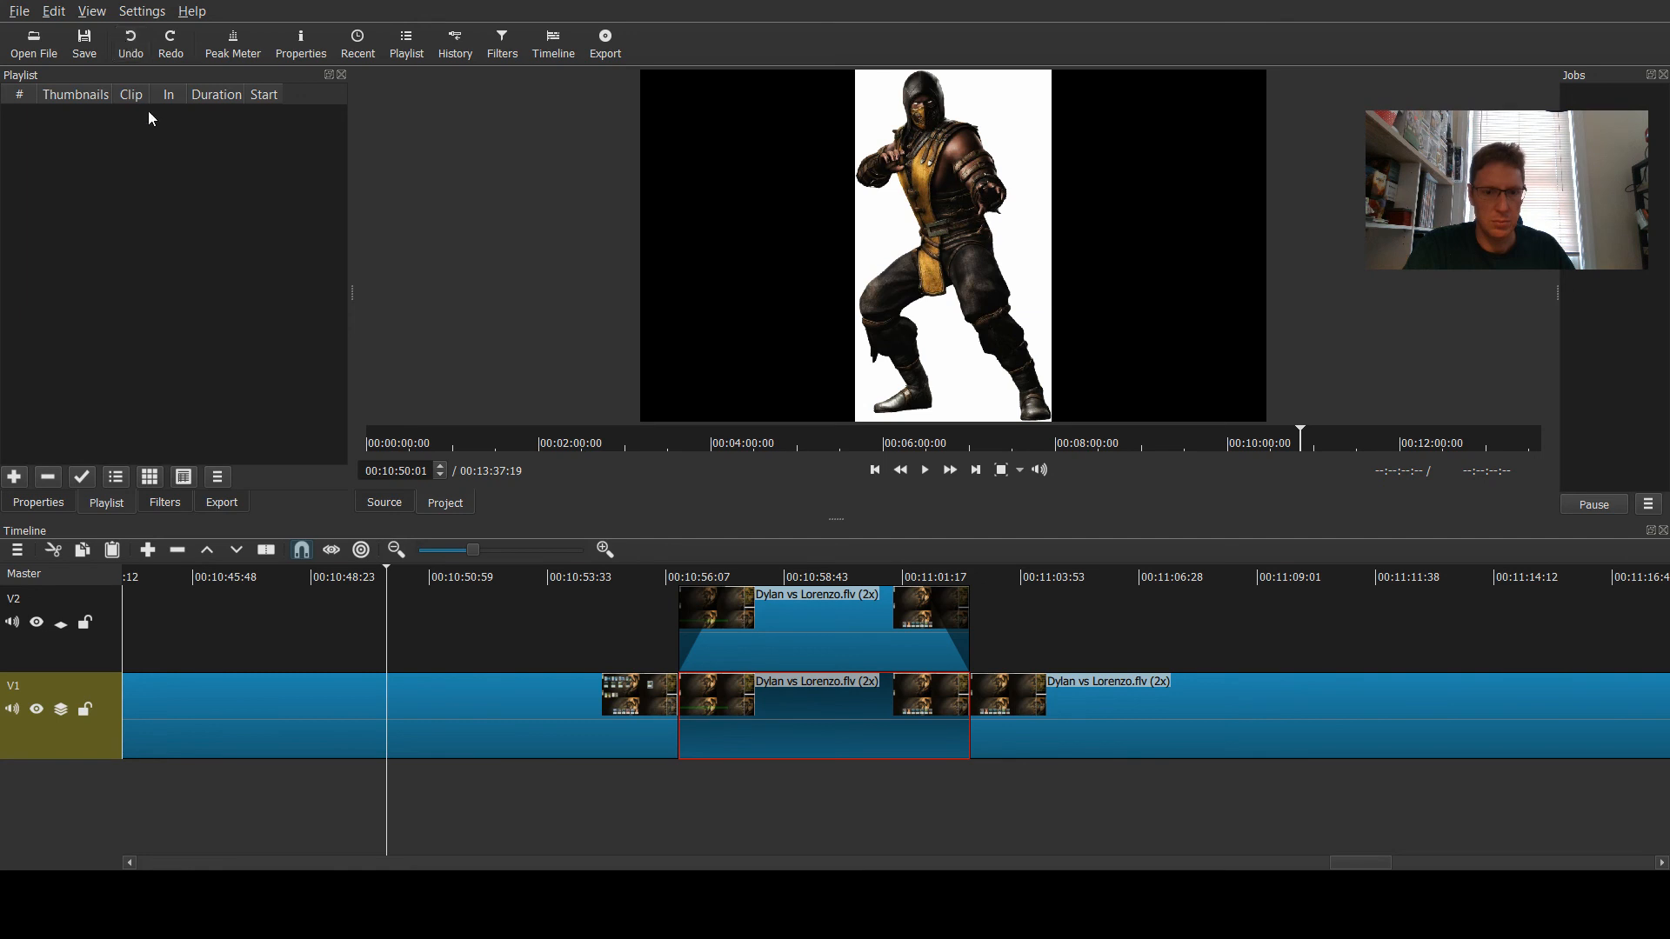
- Add a new video track V3 above V2 in the timeline
click(488, 576)
click(358, 580)
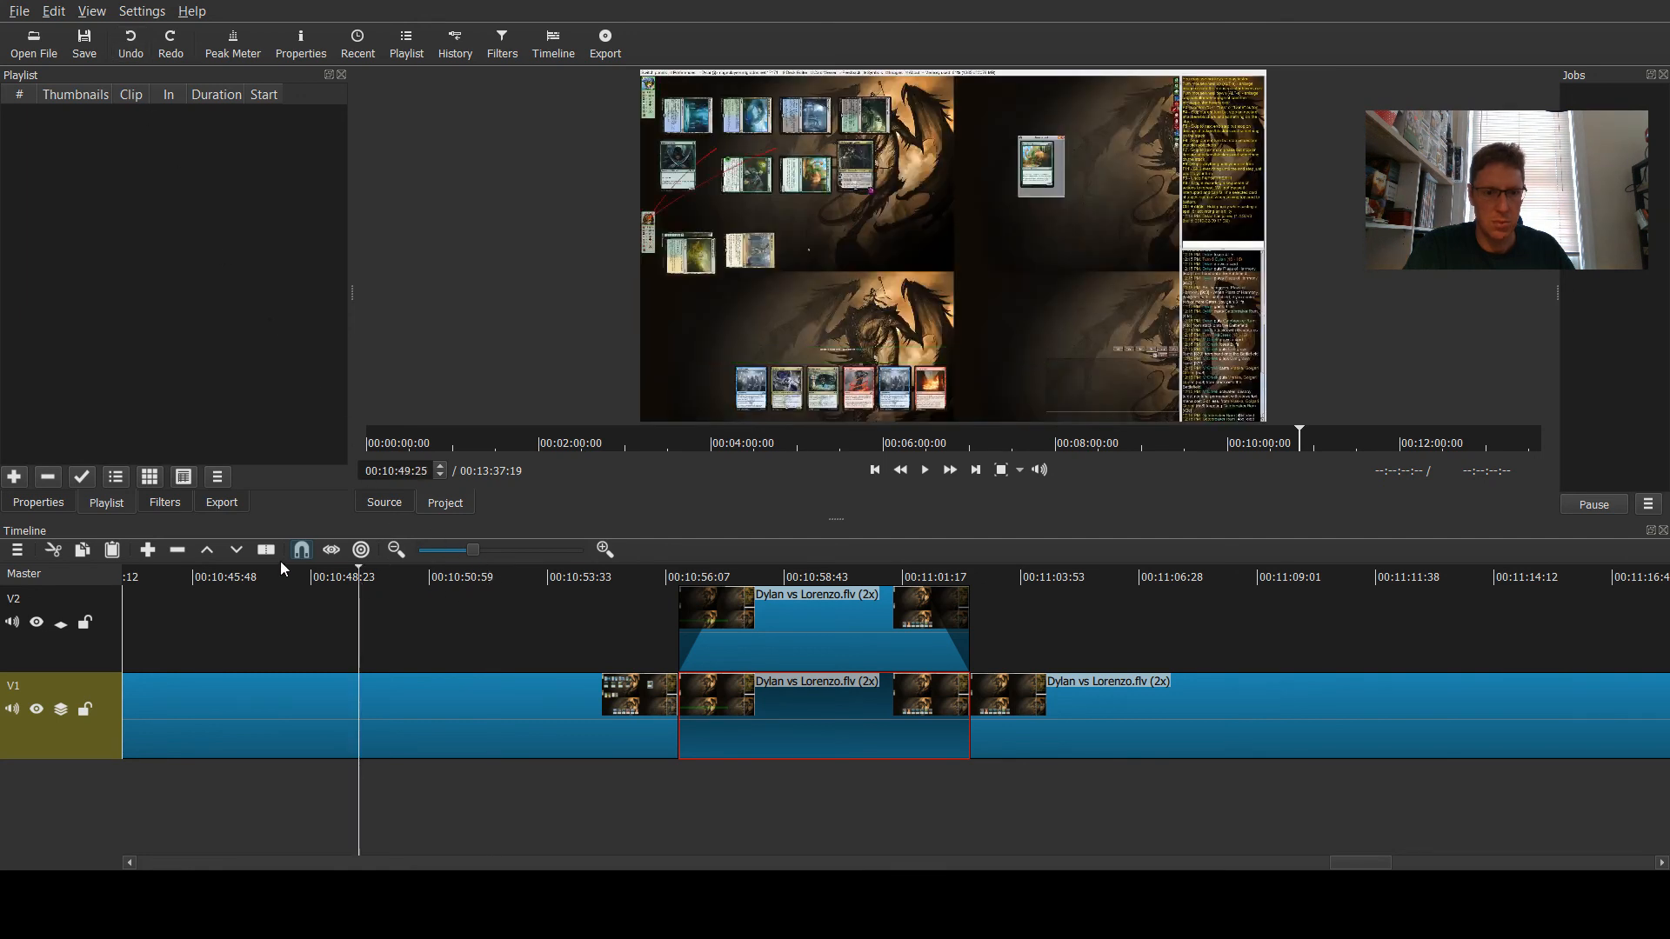
click(279, 570)
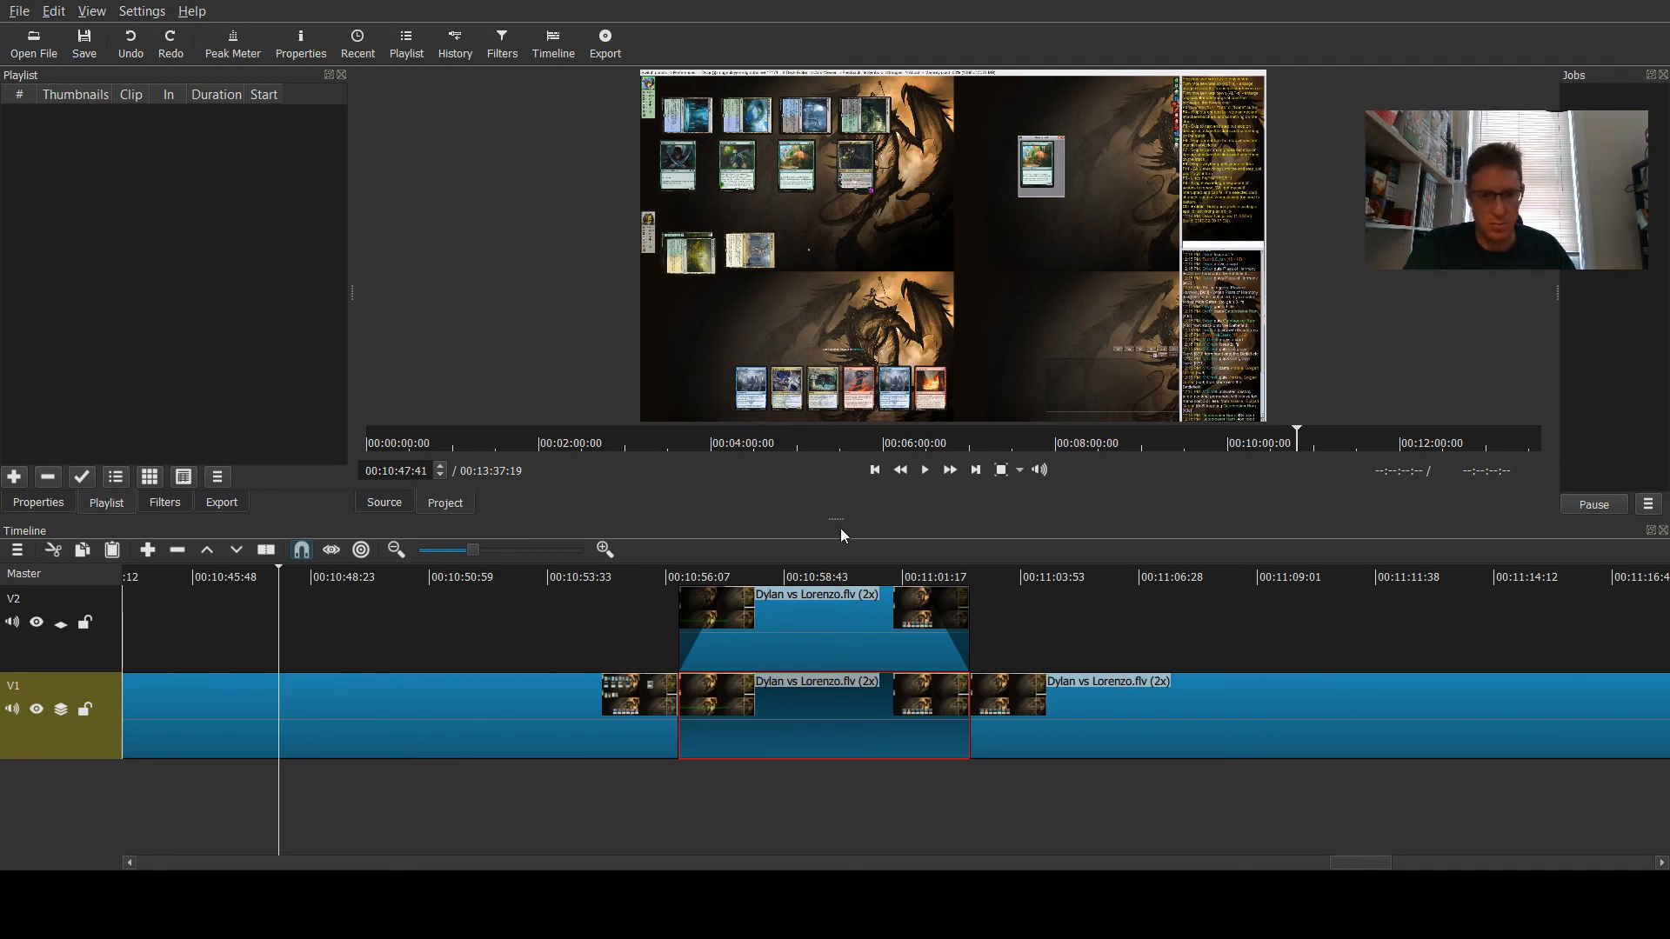
drag(839, 519, 848, 434)
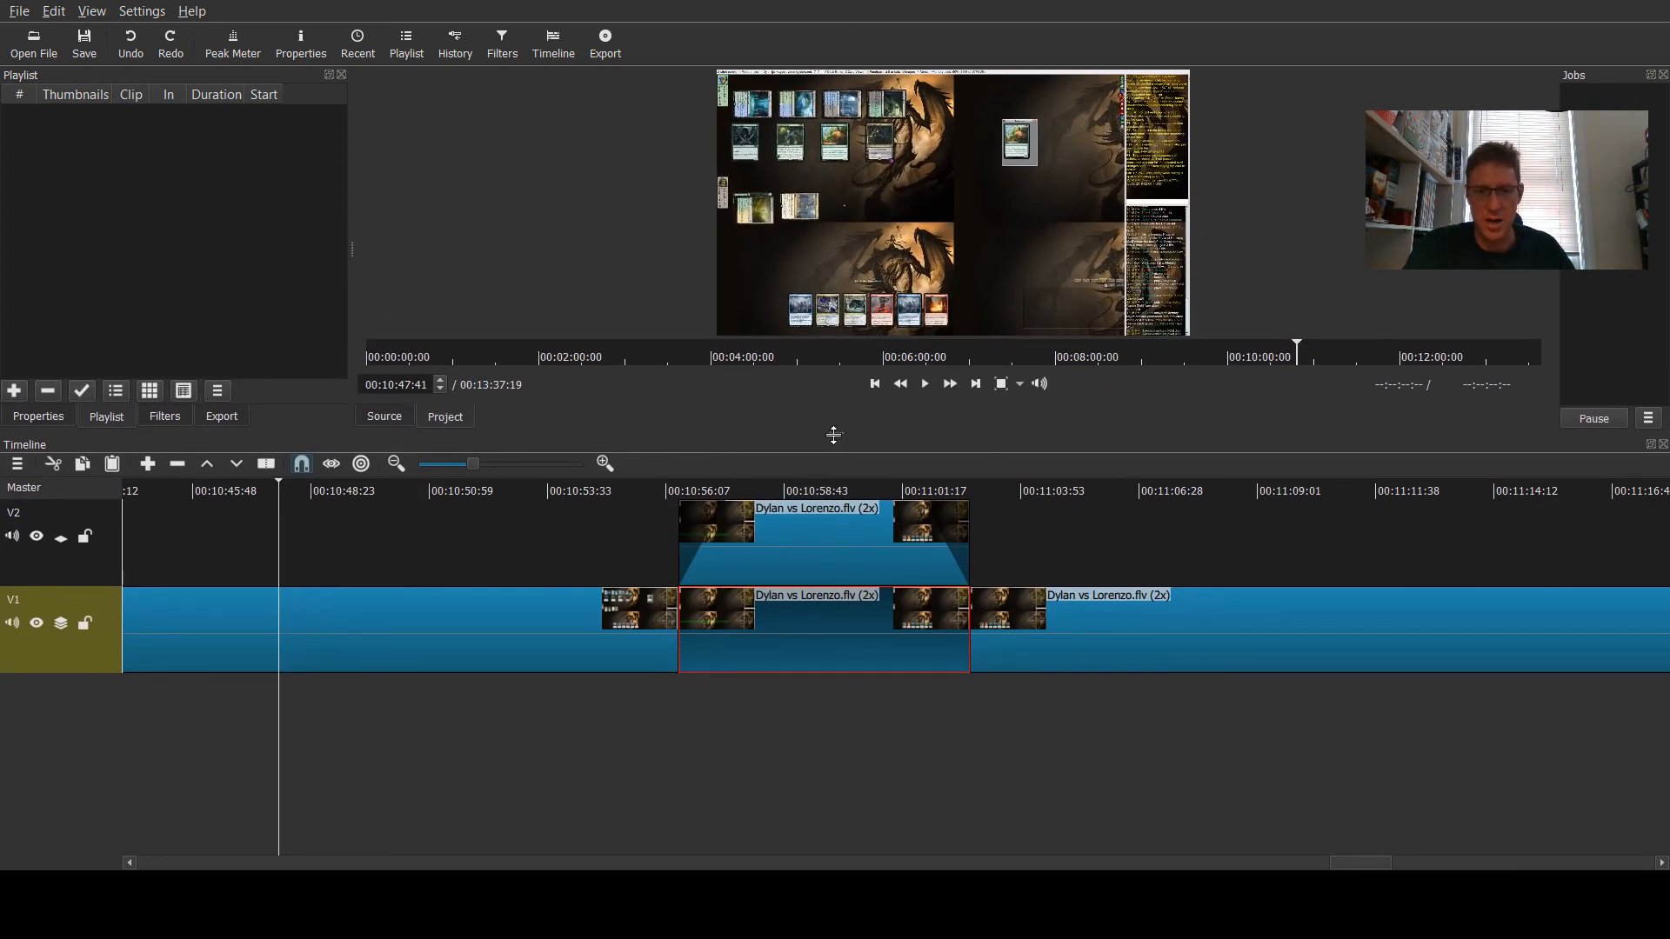
mouse_move(833, 435)
mouse_down()
mouse_move(833, 676)
mouse_move(834, 468)
mouse_up()
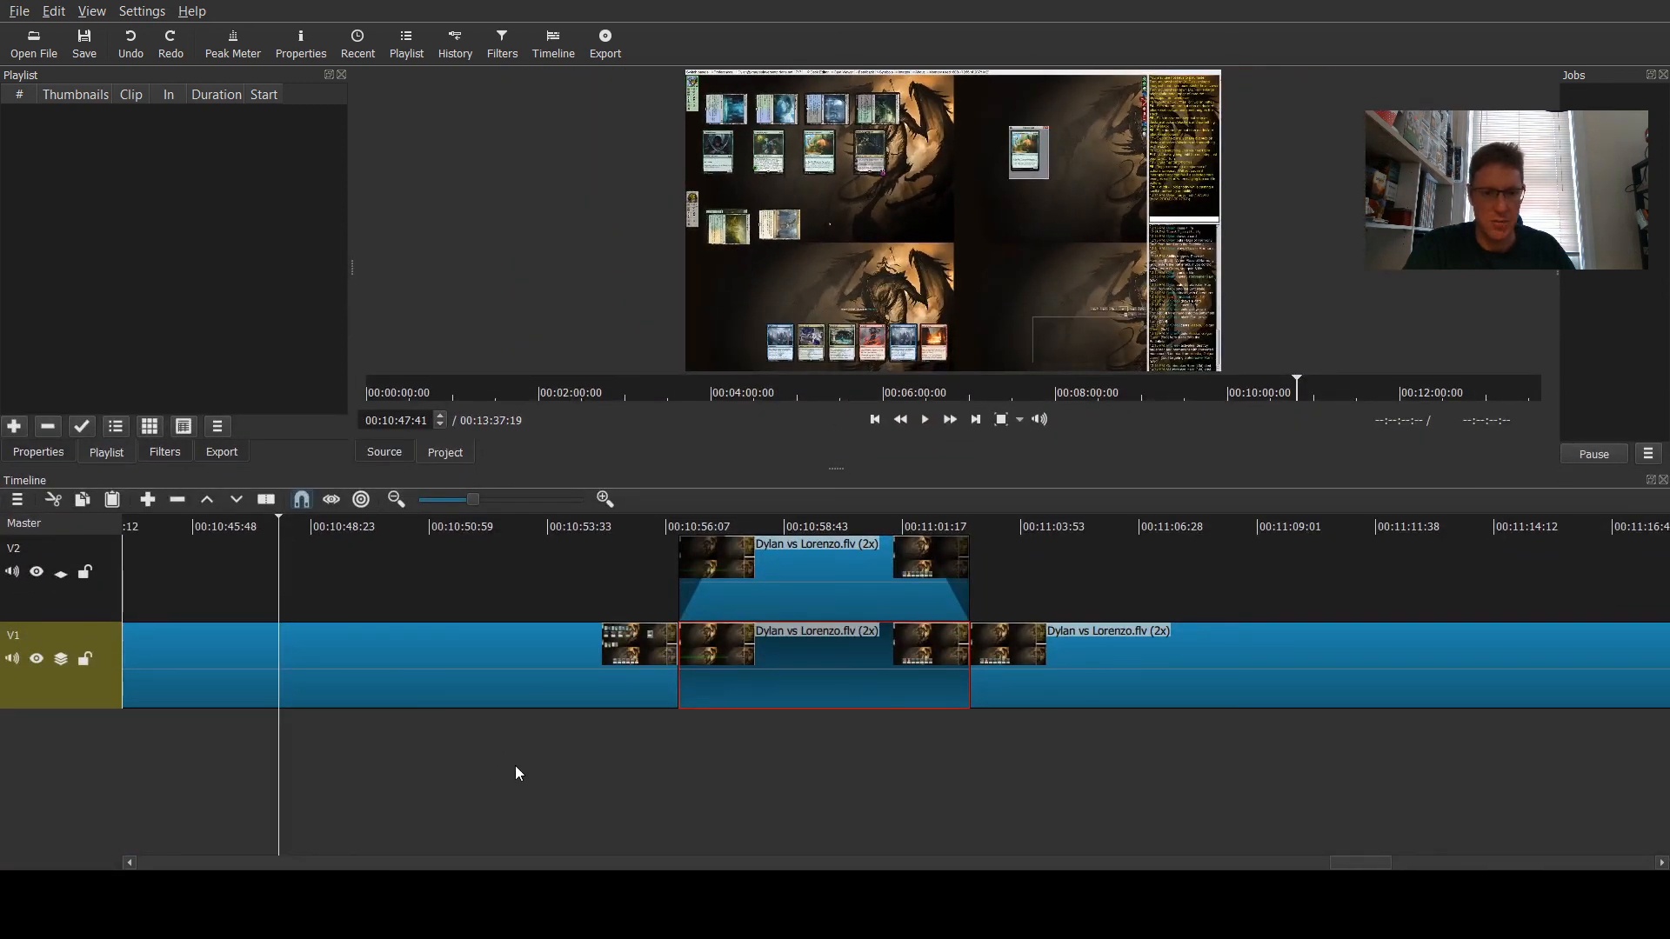
key(ctrl+i)
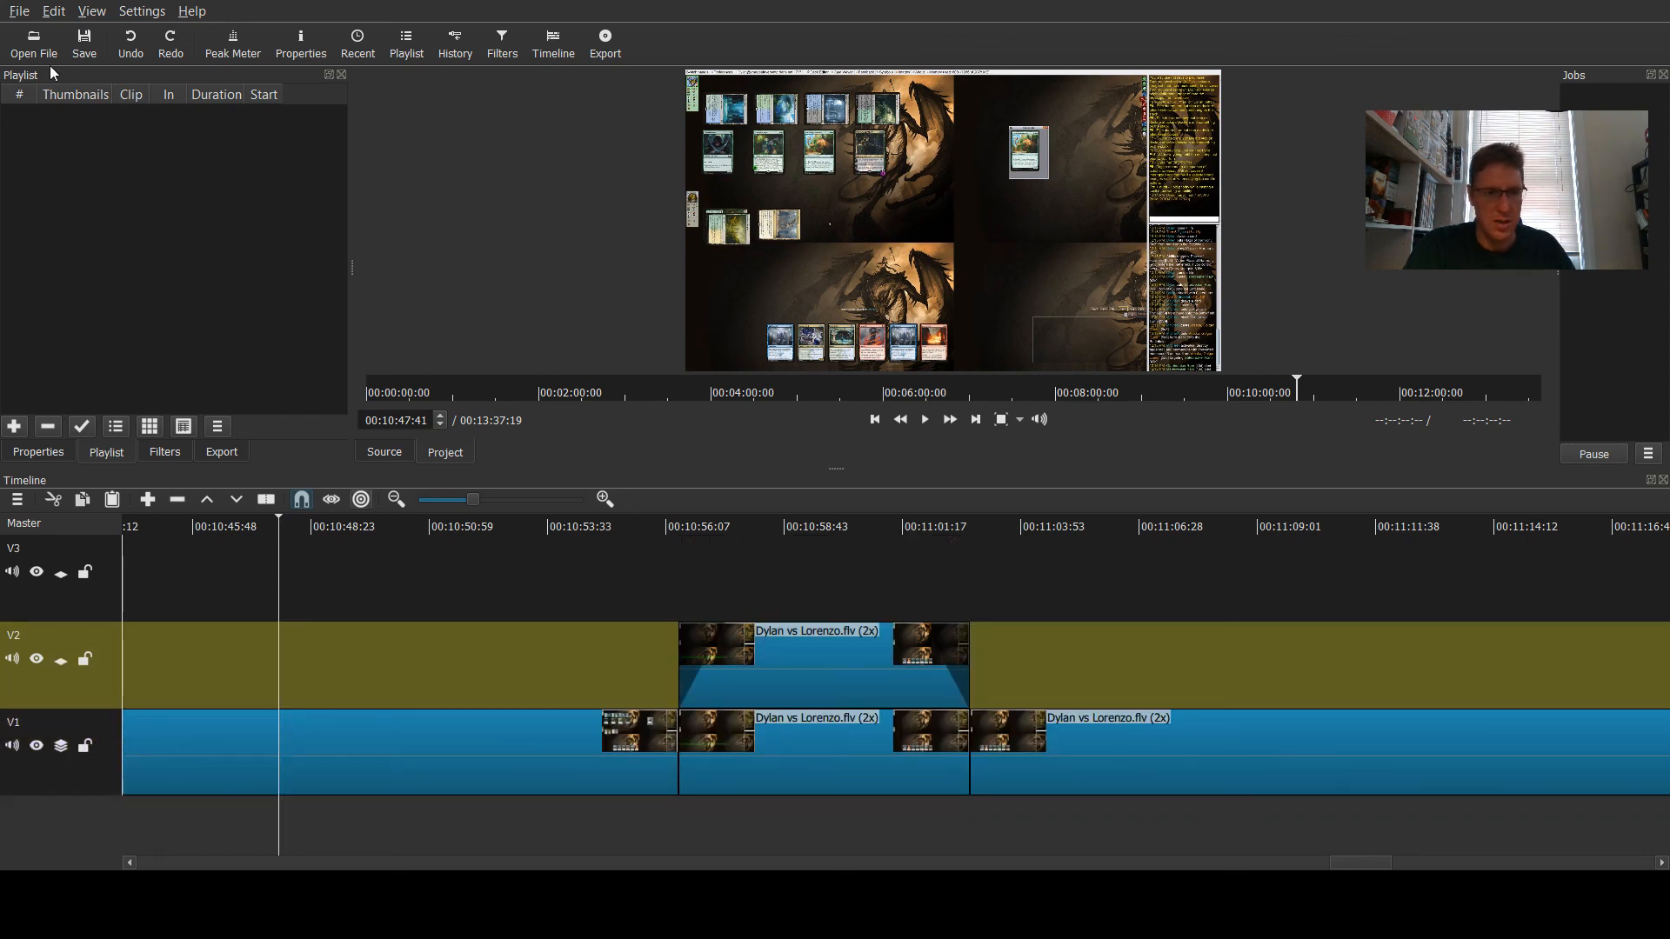
- Open scorpion.png again and place it on track V3 starting about 00:10:47, scrubbing to preview it
click(34, 43)
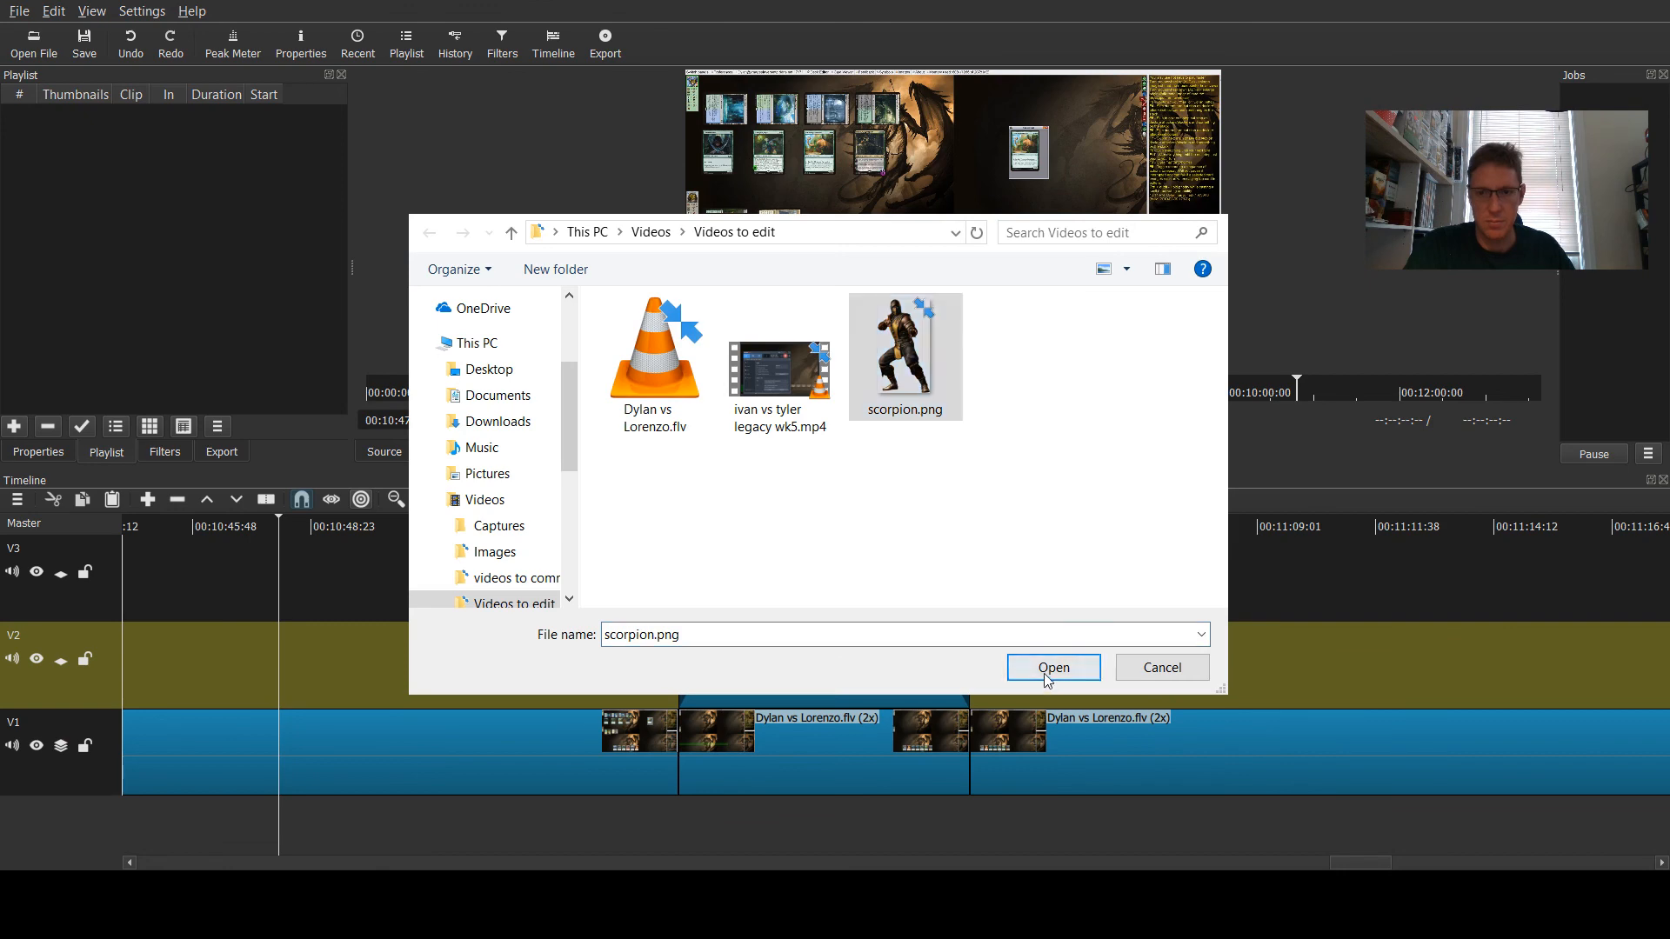
click(1053, 667)
drag(963, 228, 283, 570)
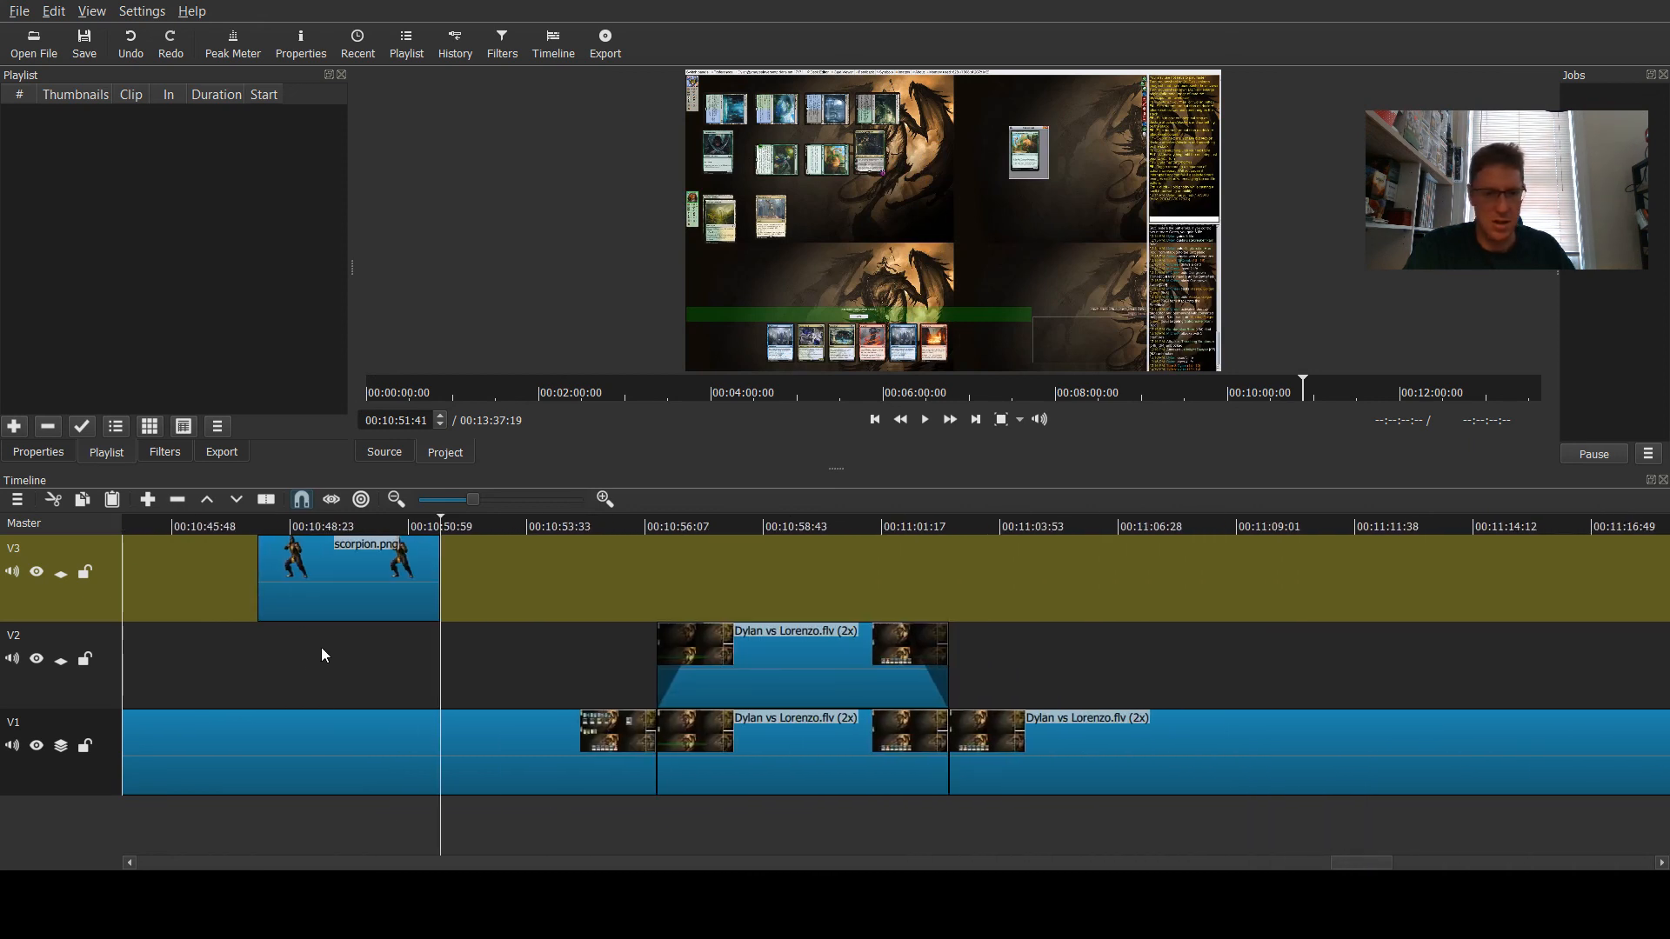
click(342, 528)
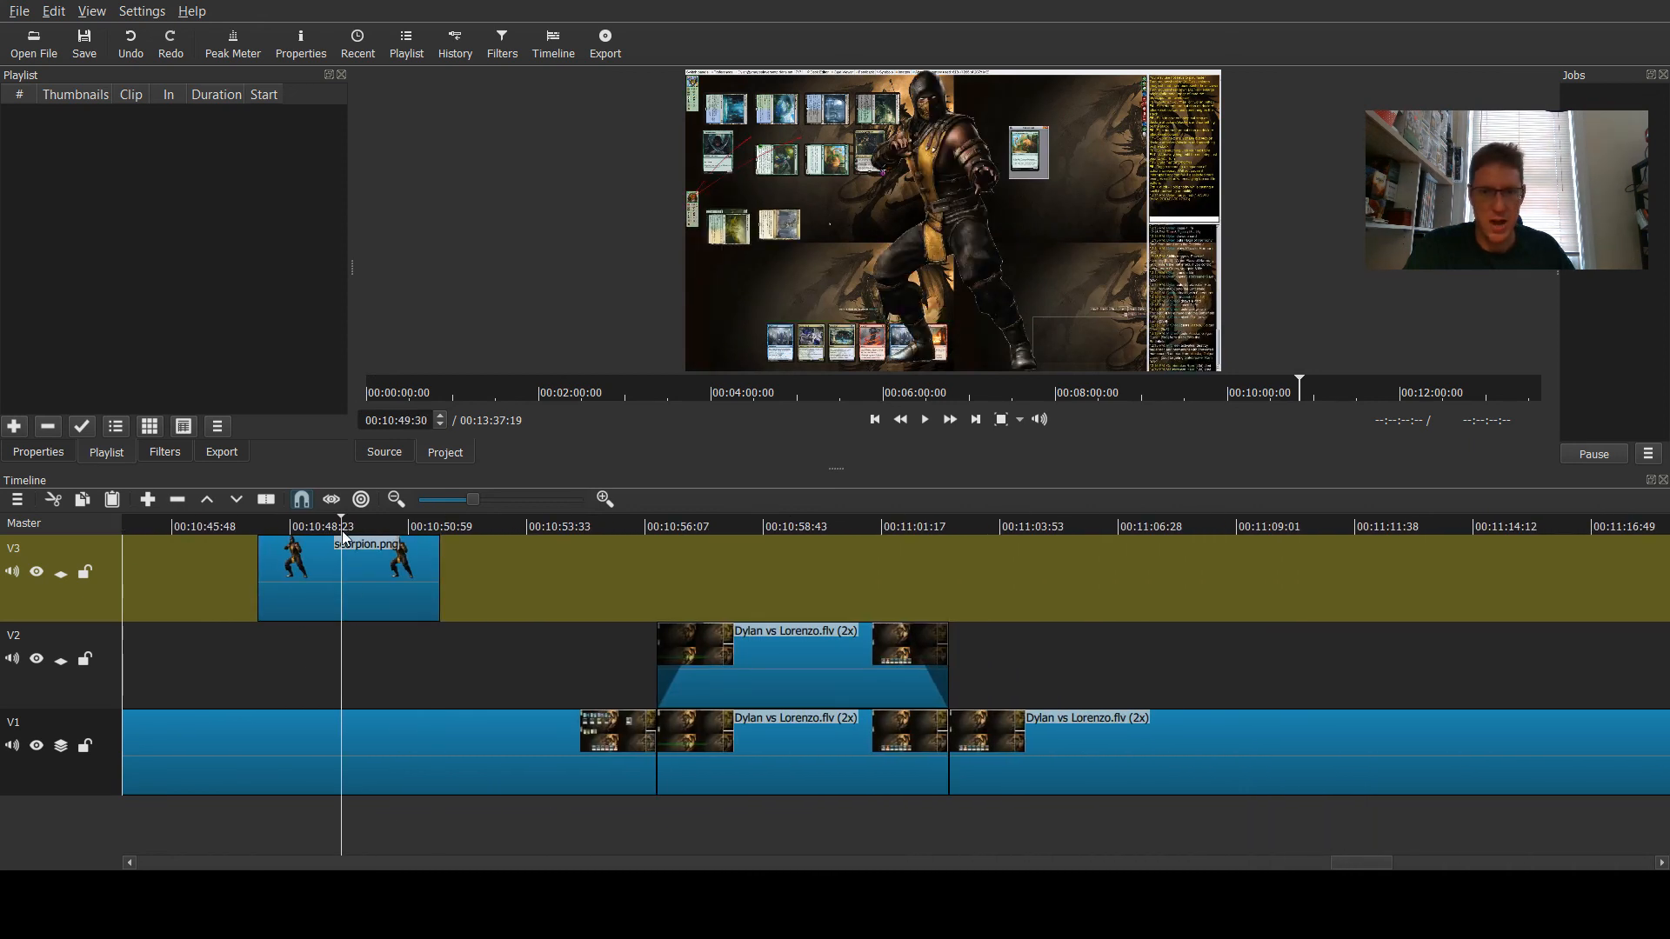
click(207, 523)
click(280, 522)
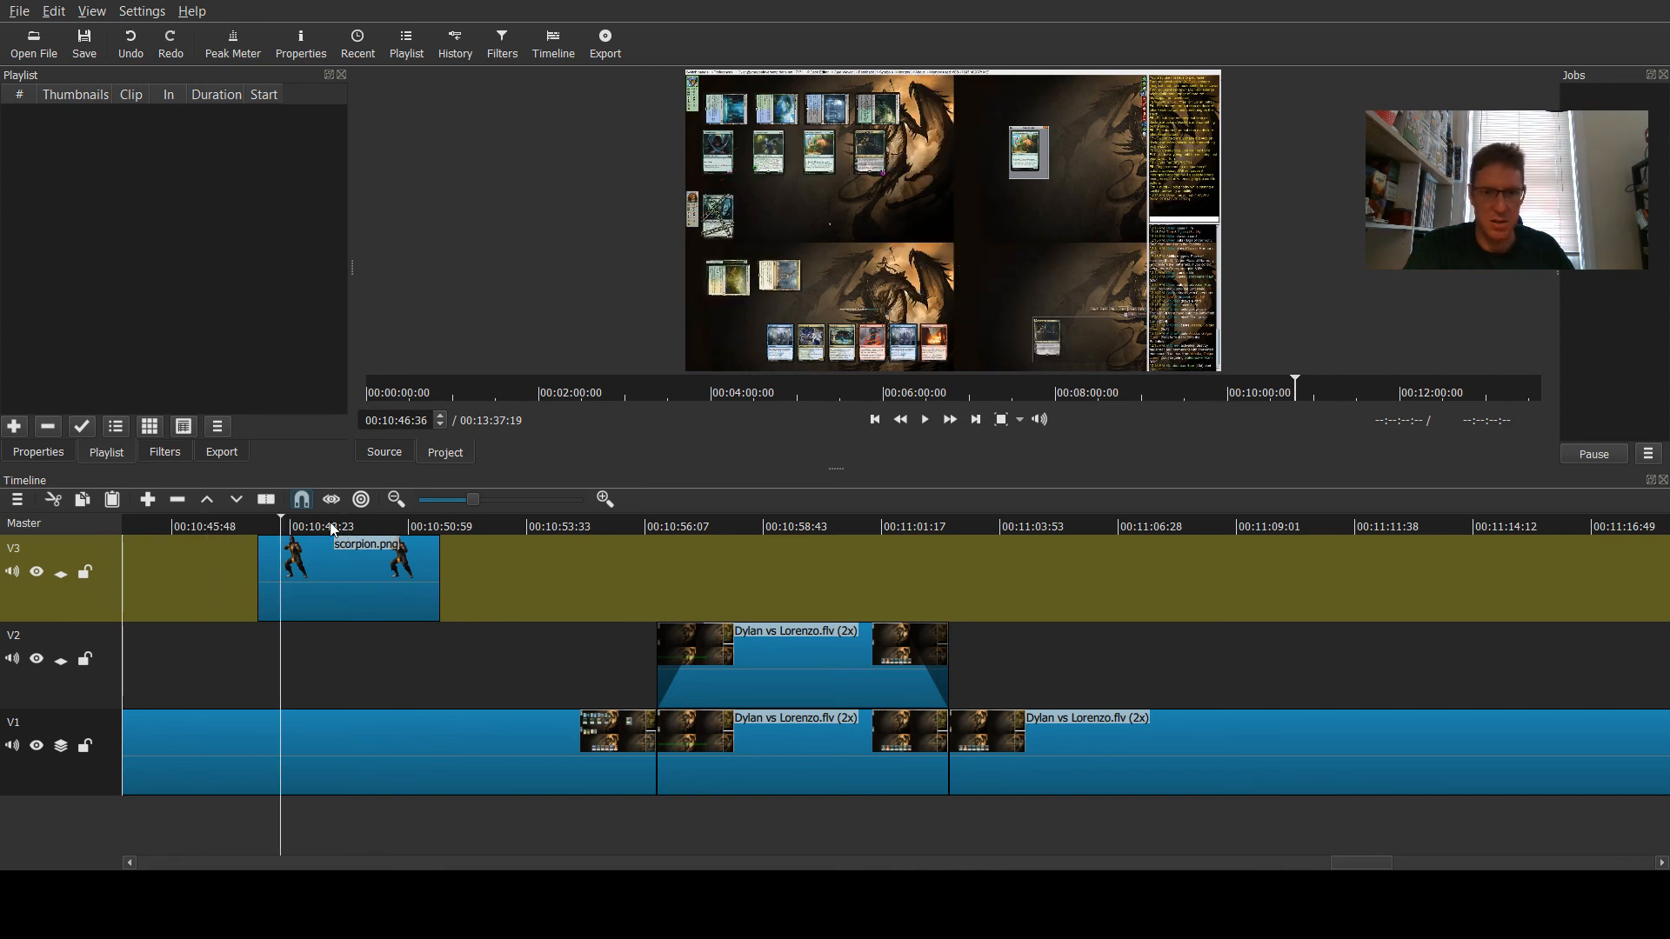
click(374, 522)
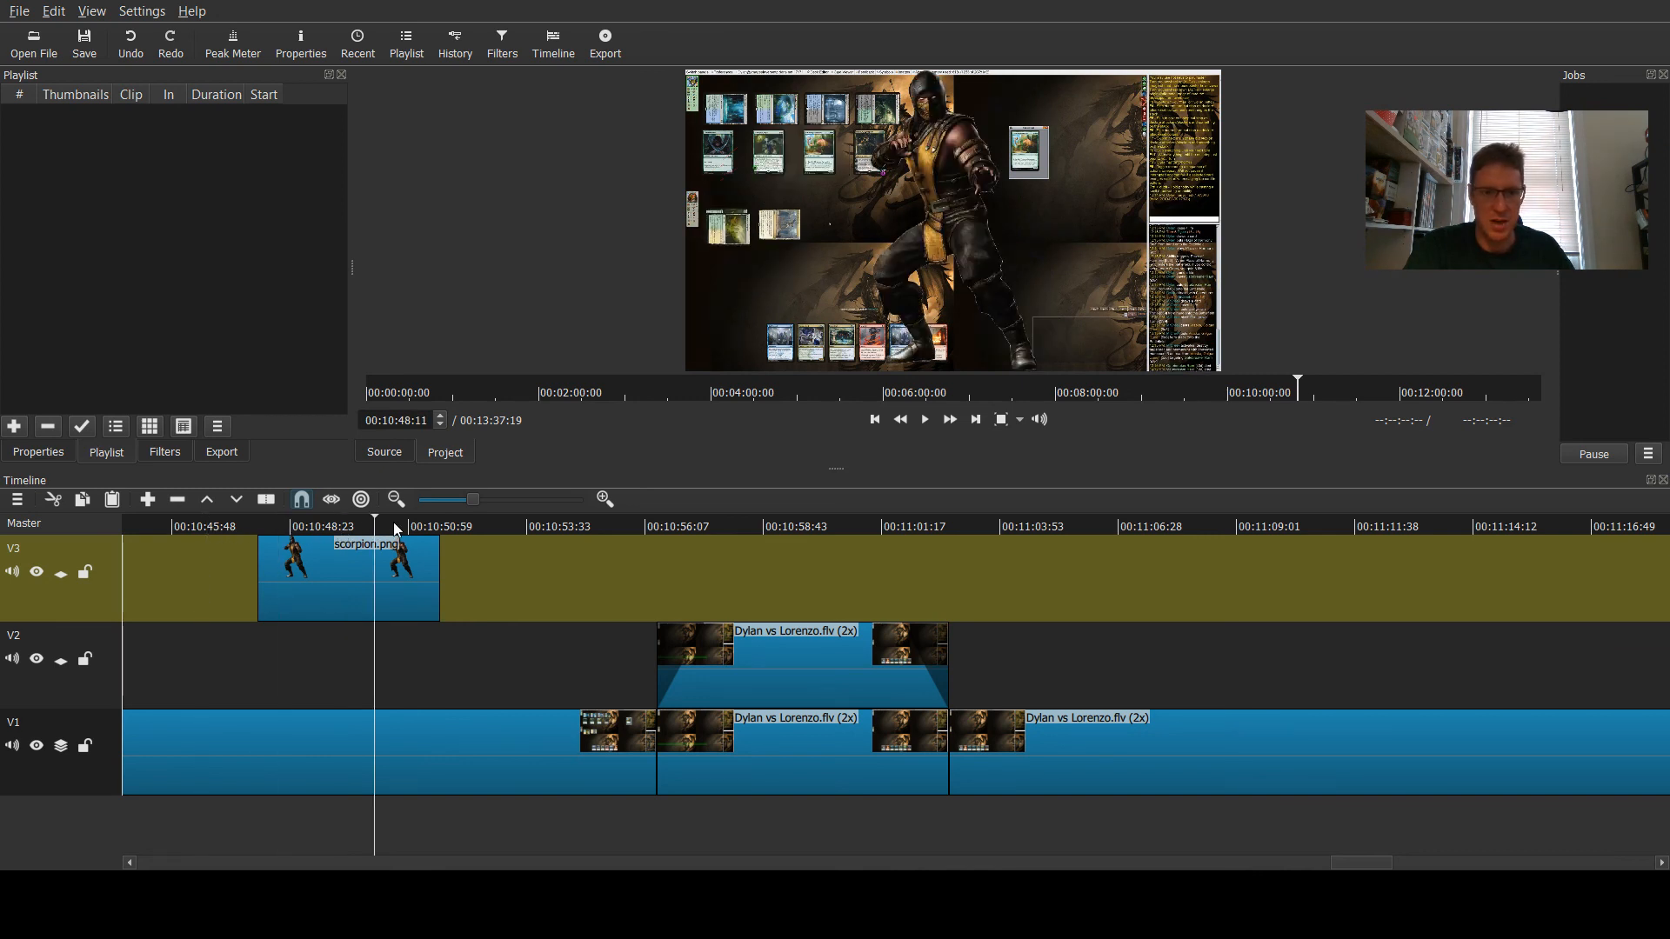
click(534, 526)
- Add Fade In Video and Fade Out Video filters to the scorpion.png clip on V3
click(336, 579)
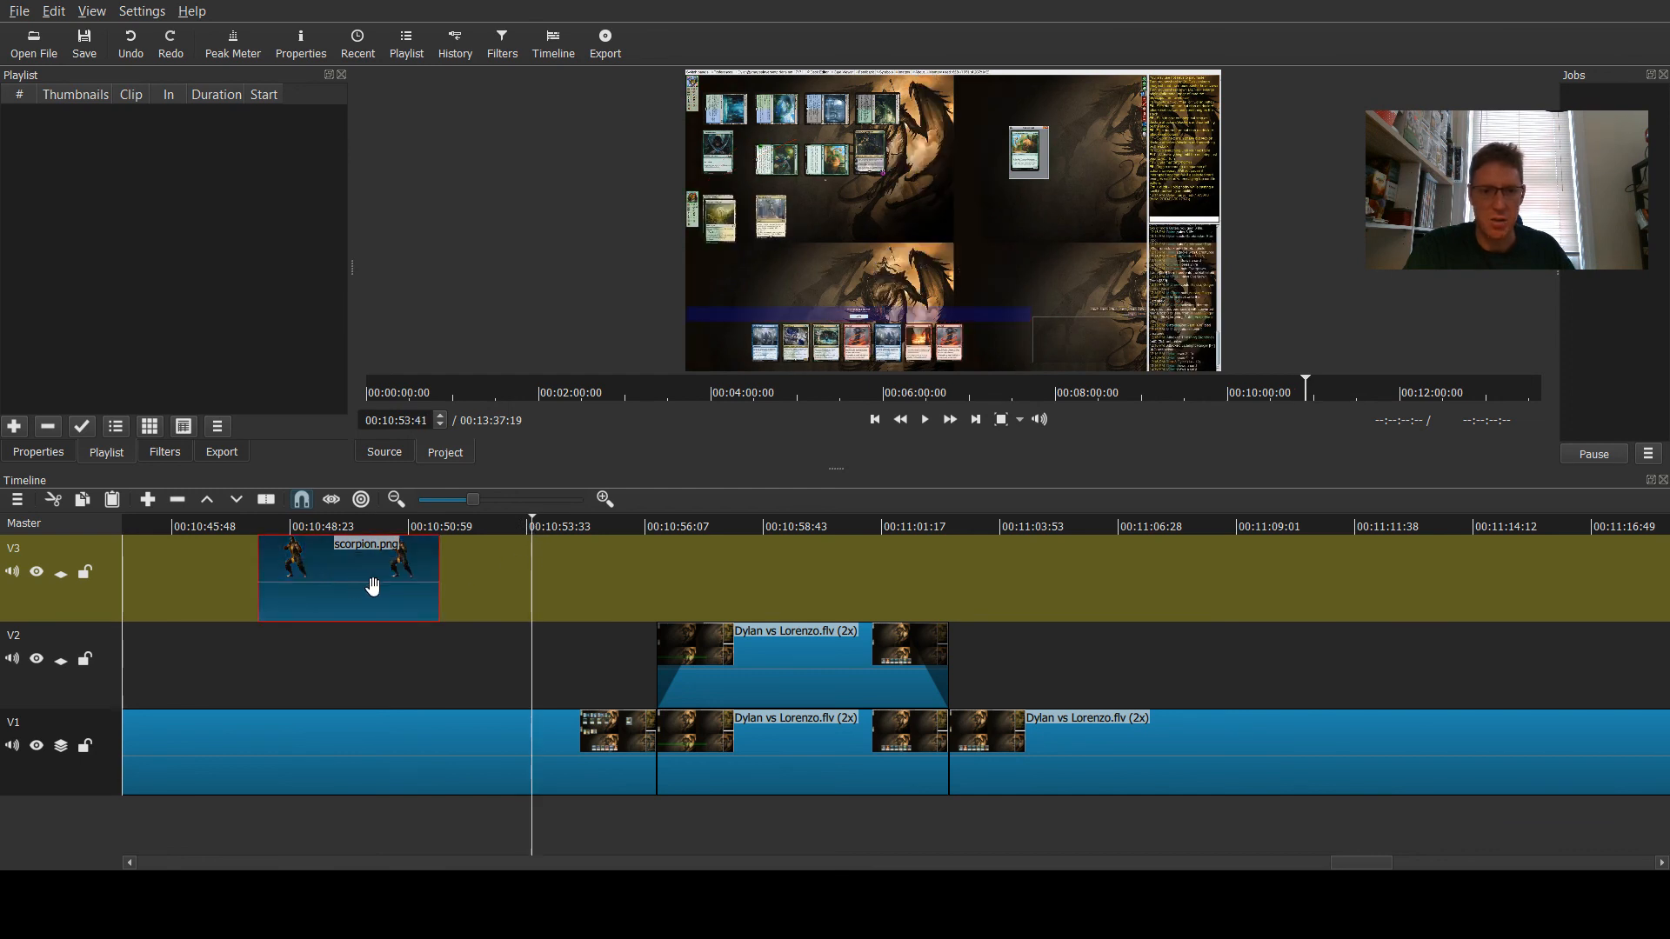
click(143, 452)
click(22, 242)
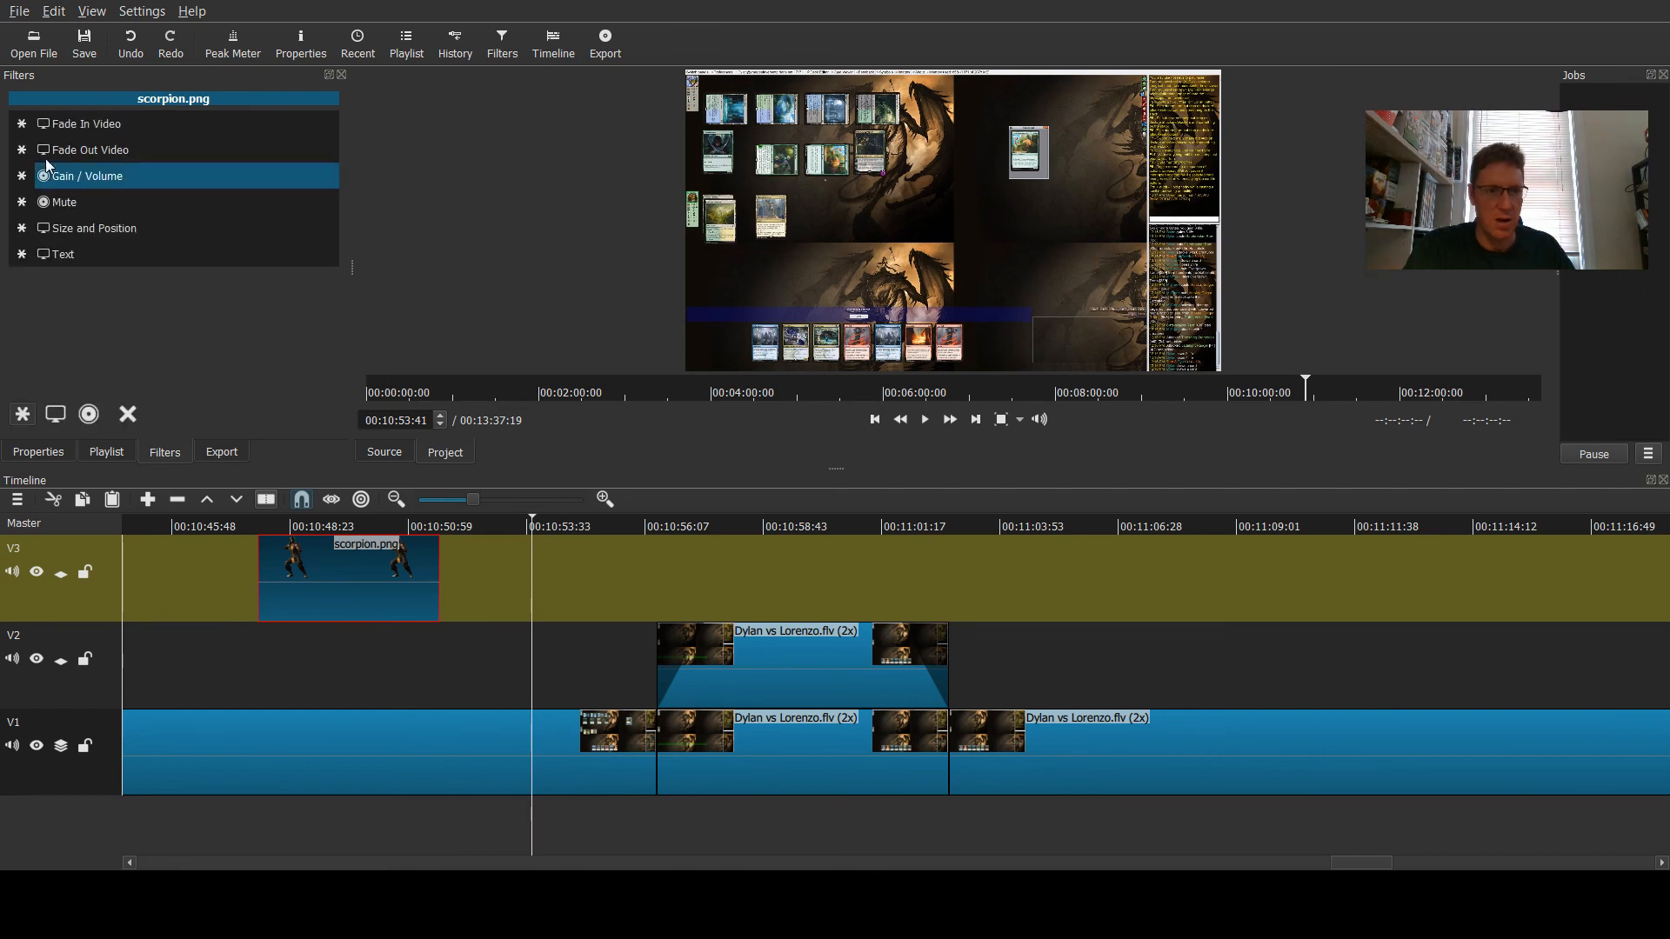
click(60, 122)
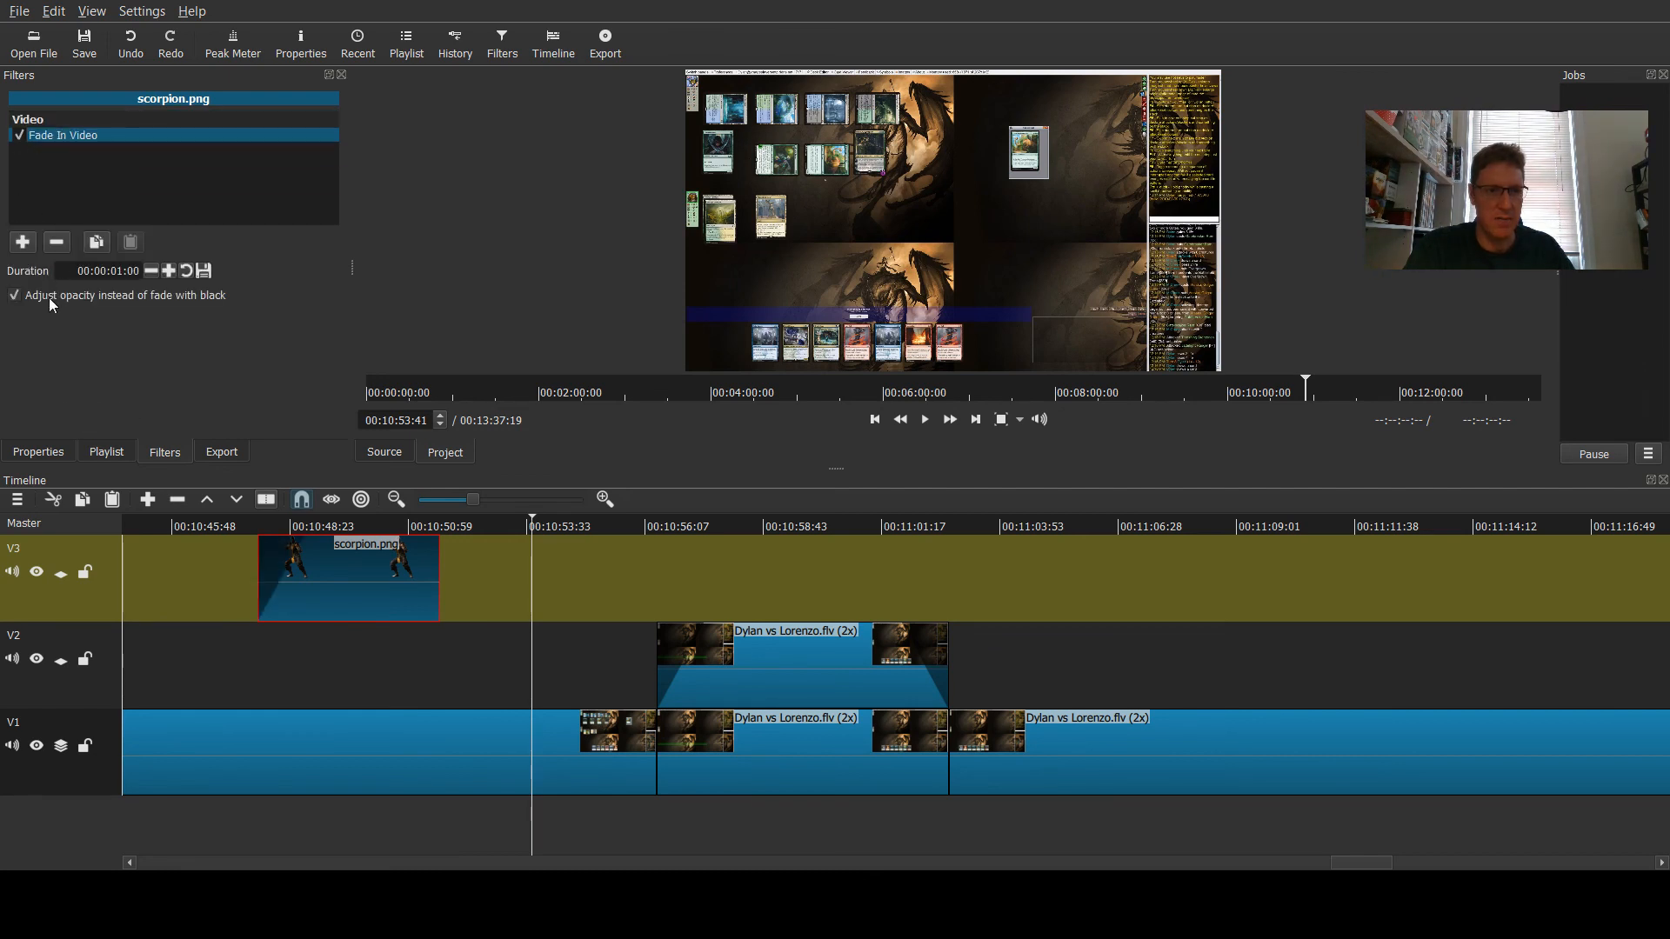
click(23, 244)
click(96, 150)
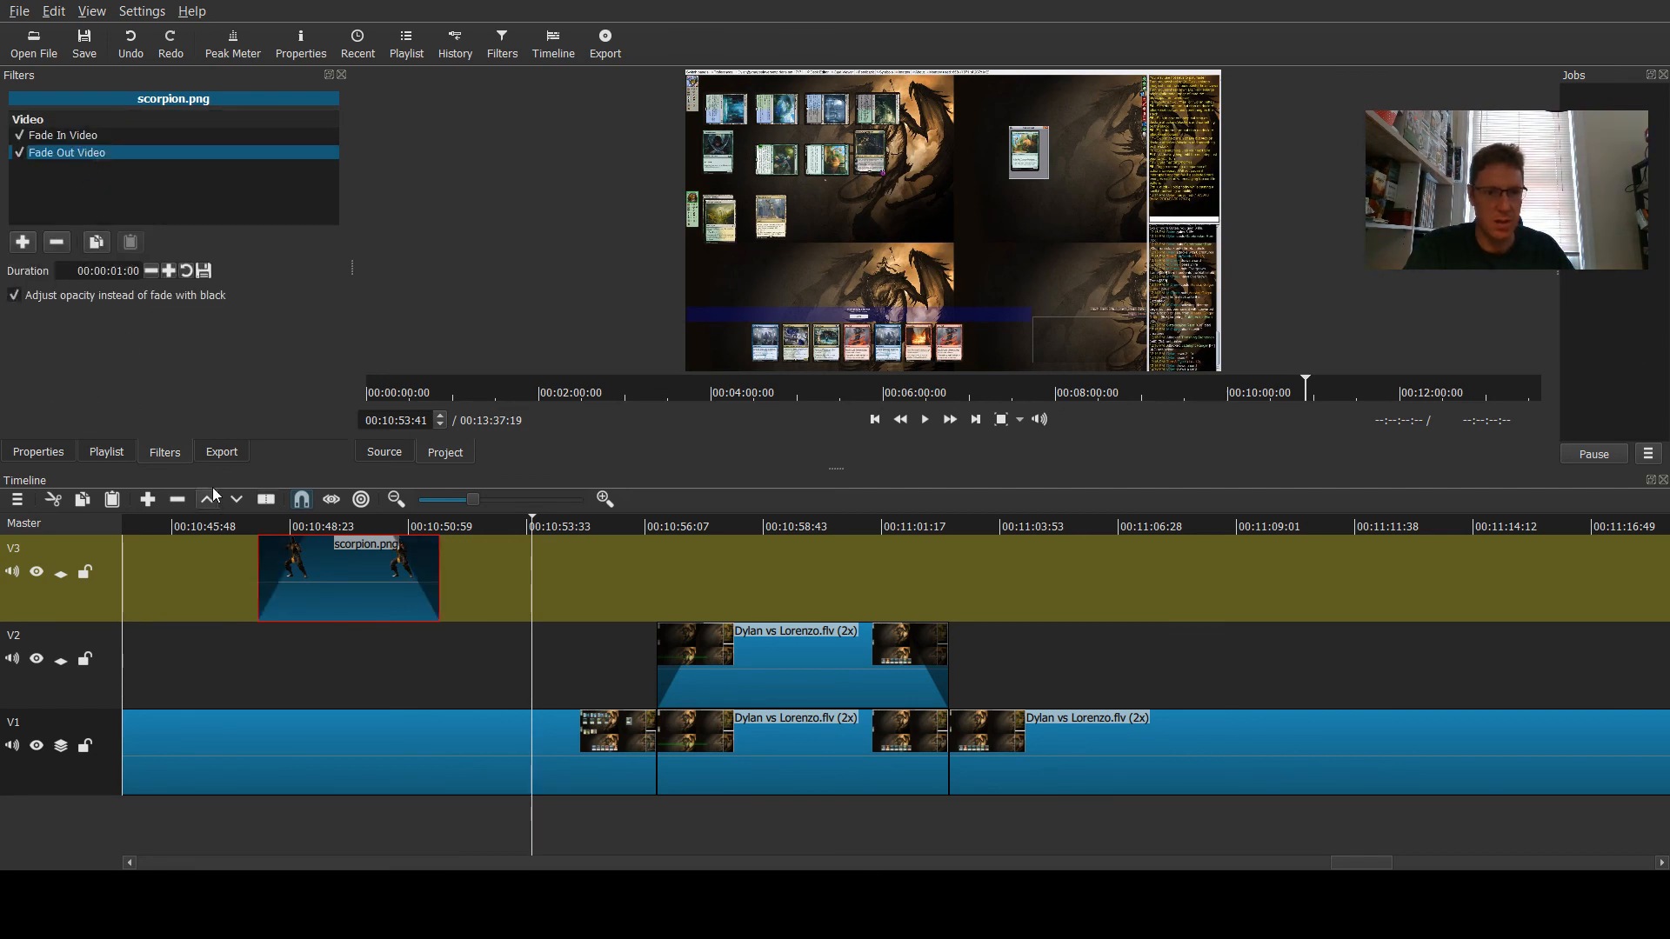
- Add a Size and Position filter to the scorpion clip and move the image to position 558, 118
click(19, 248)
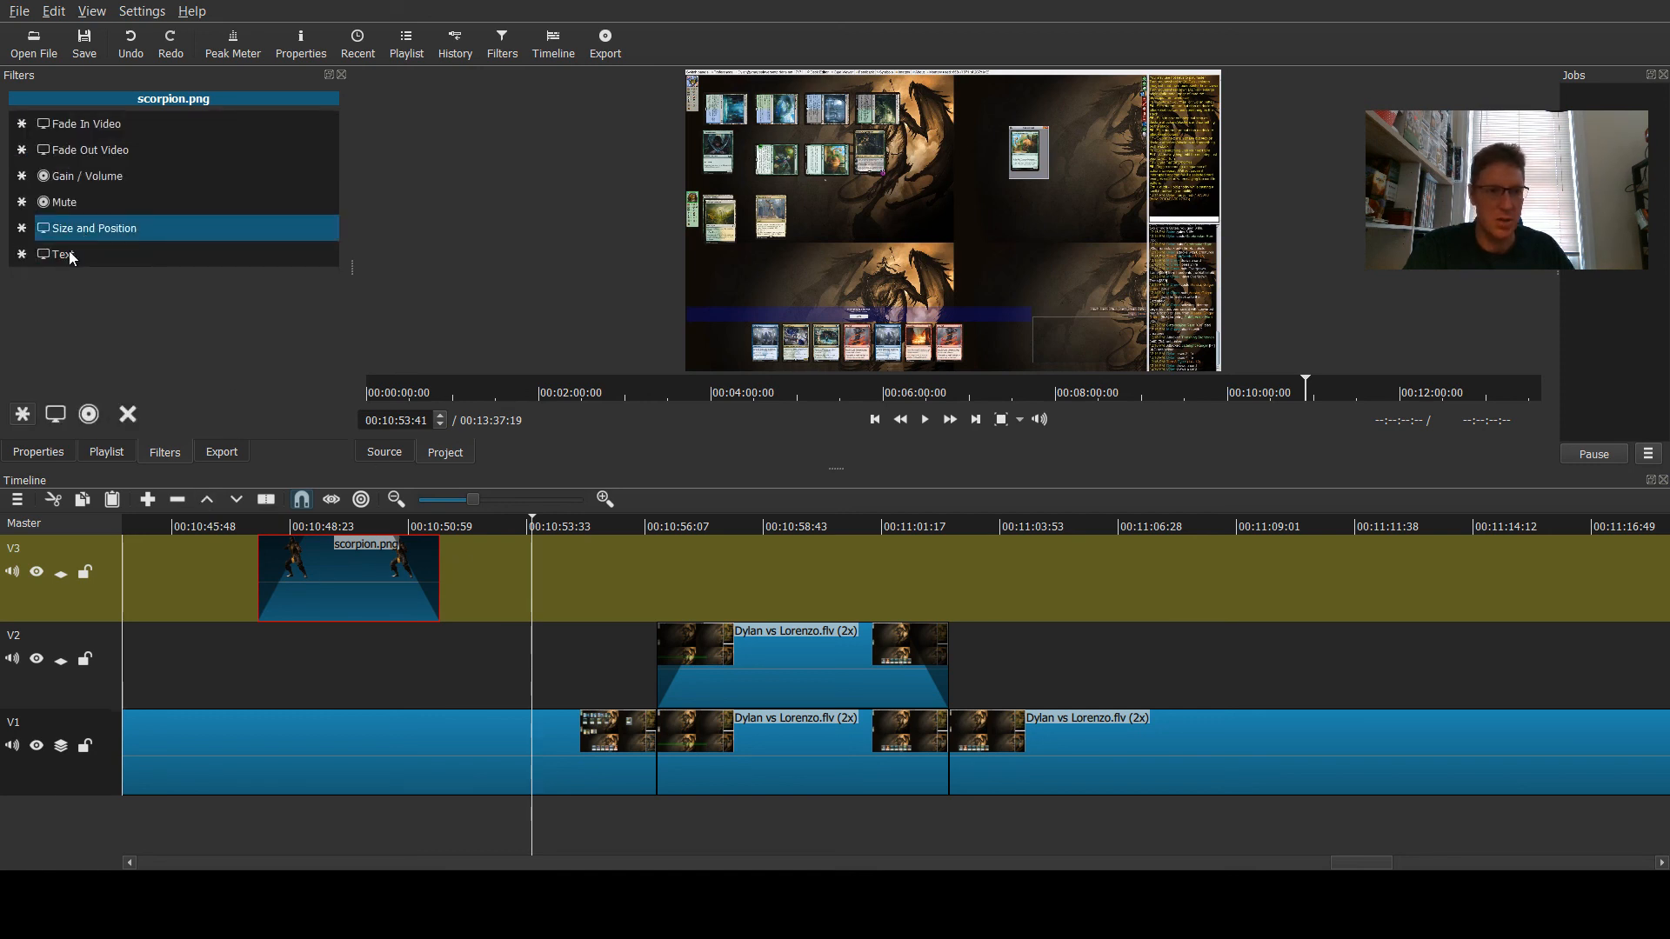
click(55, 414)
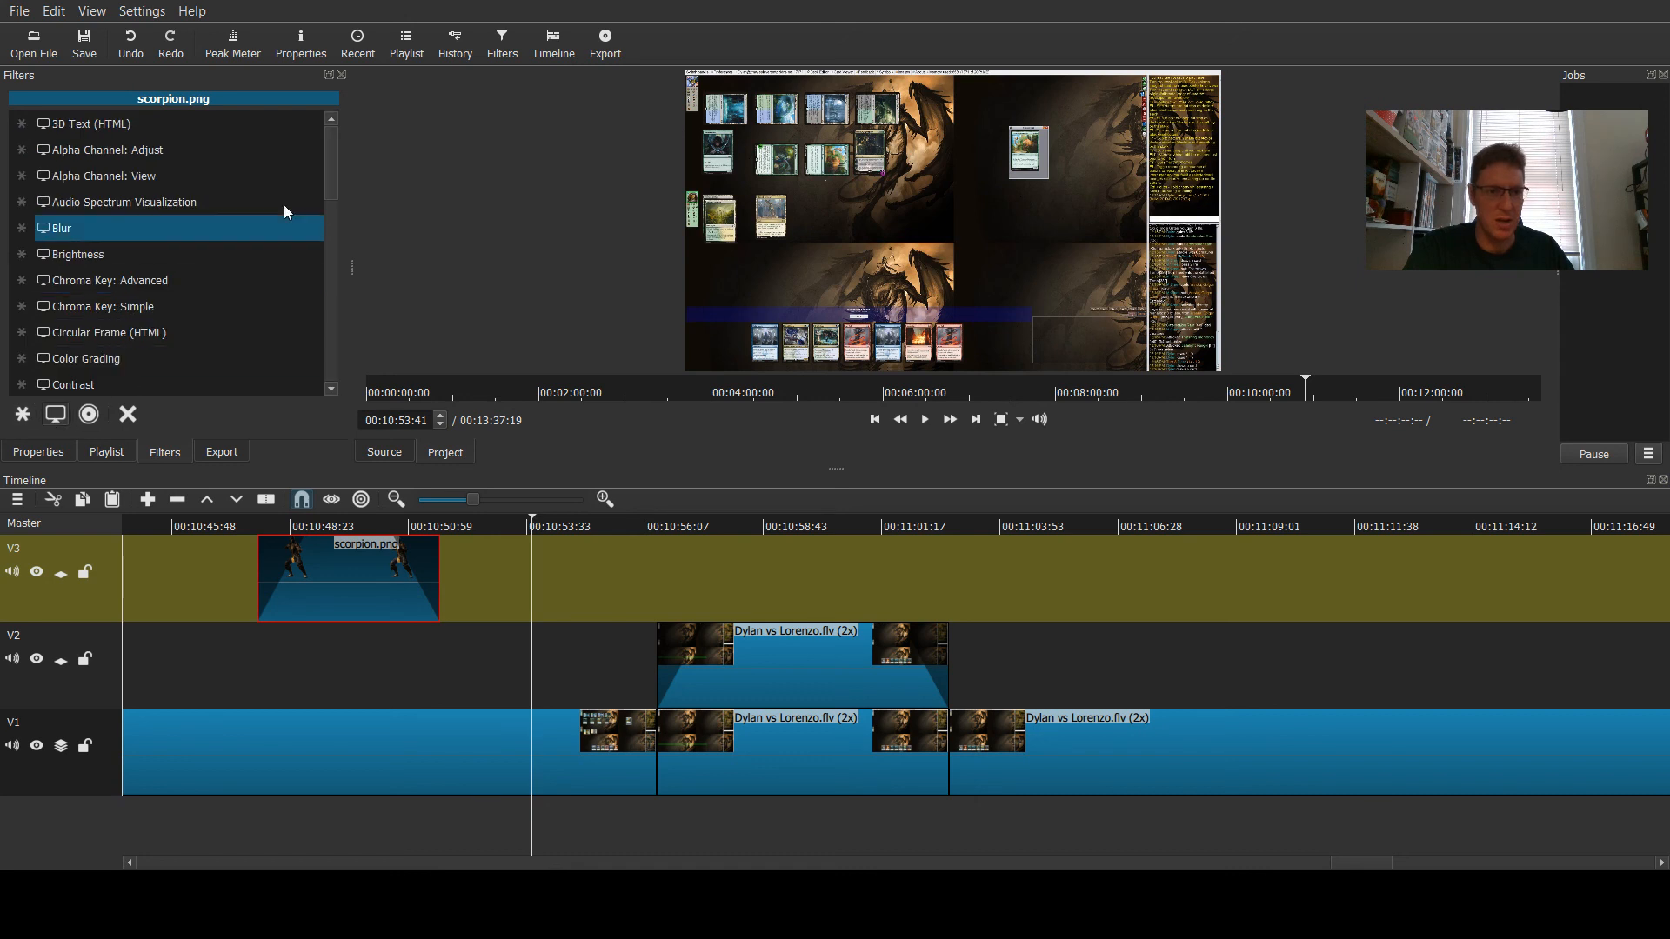
drag(329, 144, 342, 357)
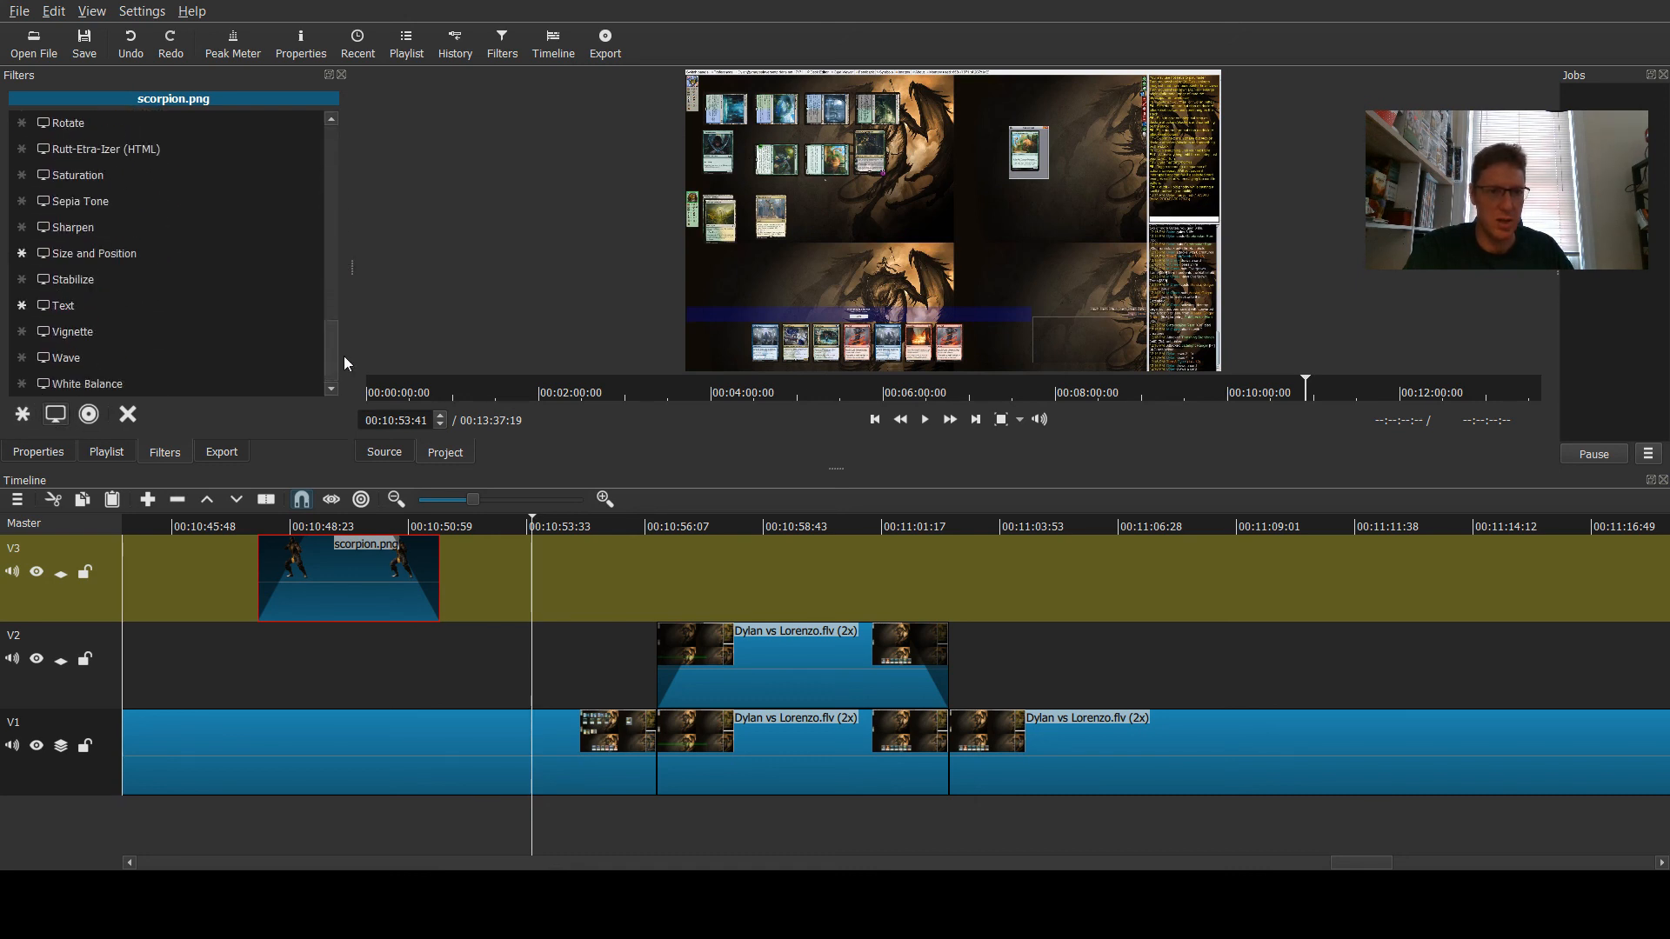
click(23, 416)
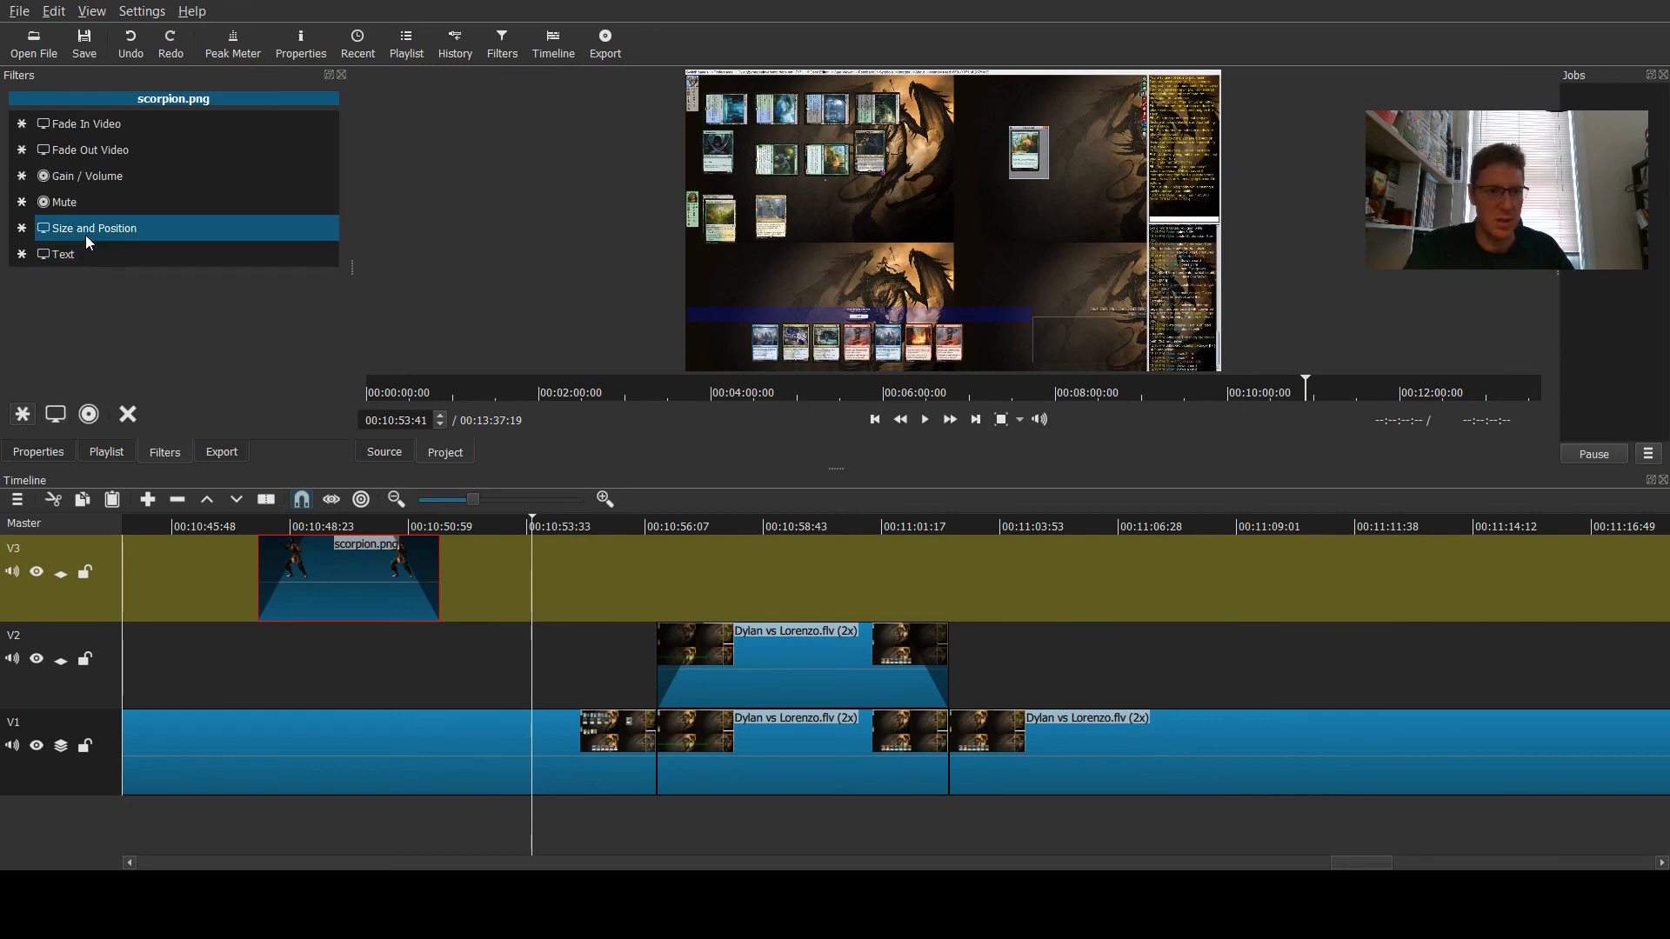
click(85, 235)
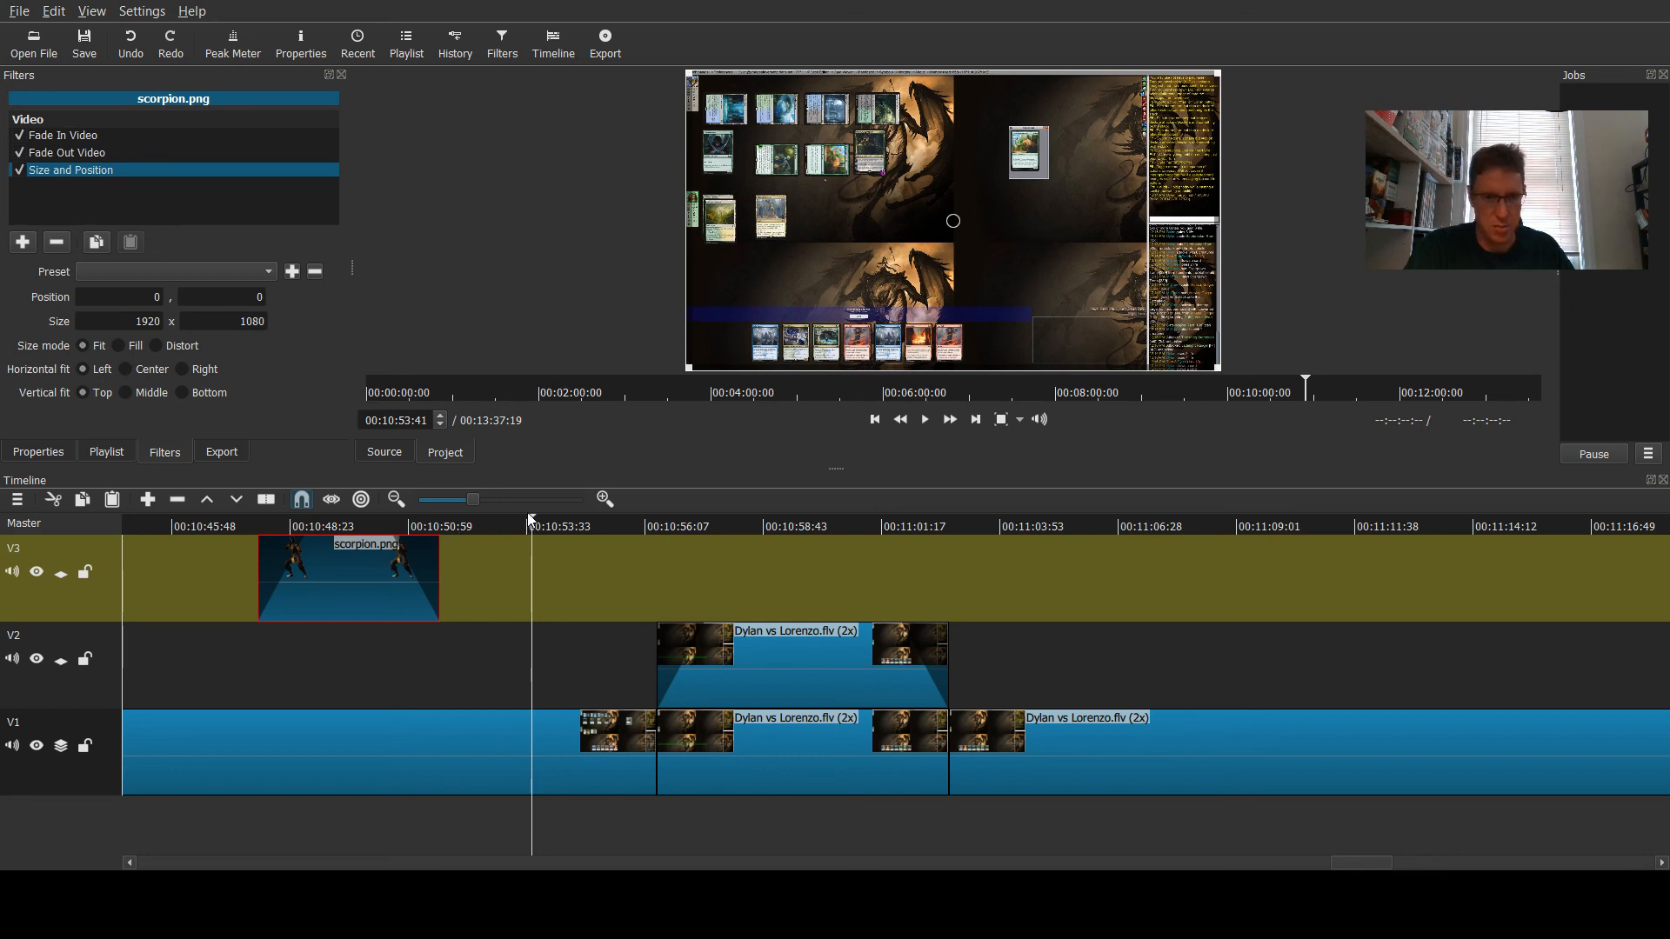
drag(533, 522, 372, 522)
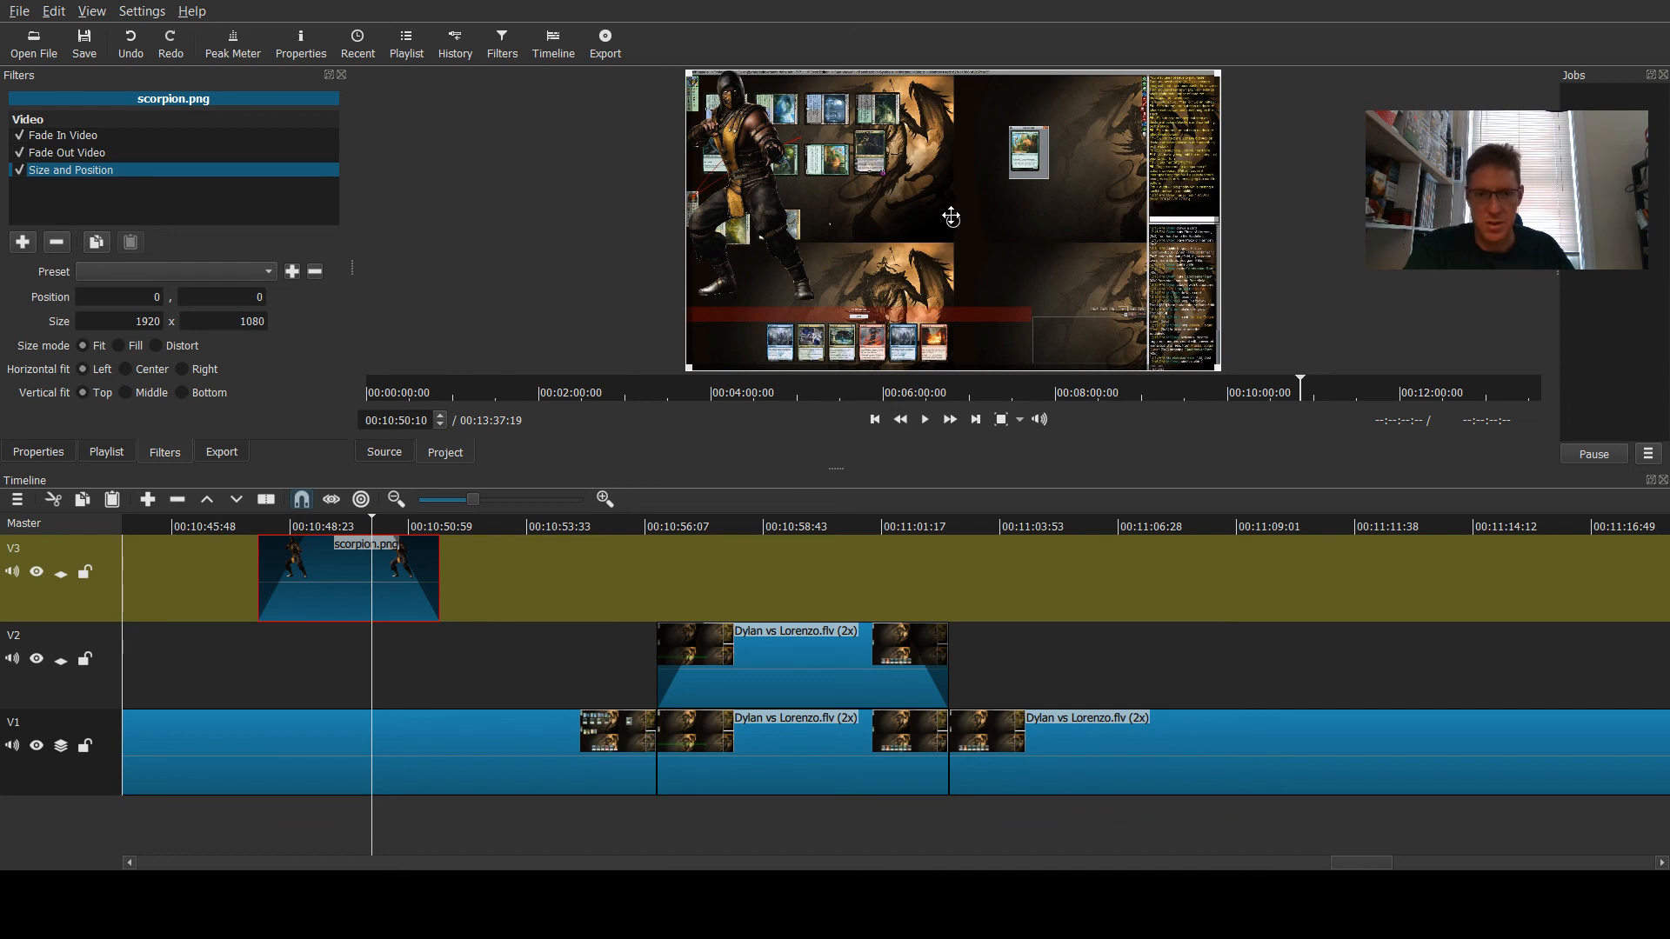
drag(957, 218, 1115, 252)
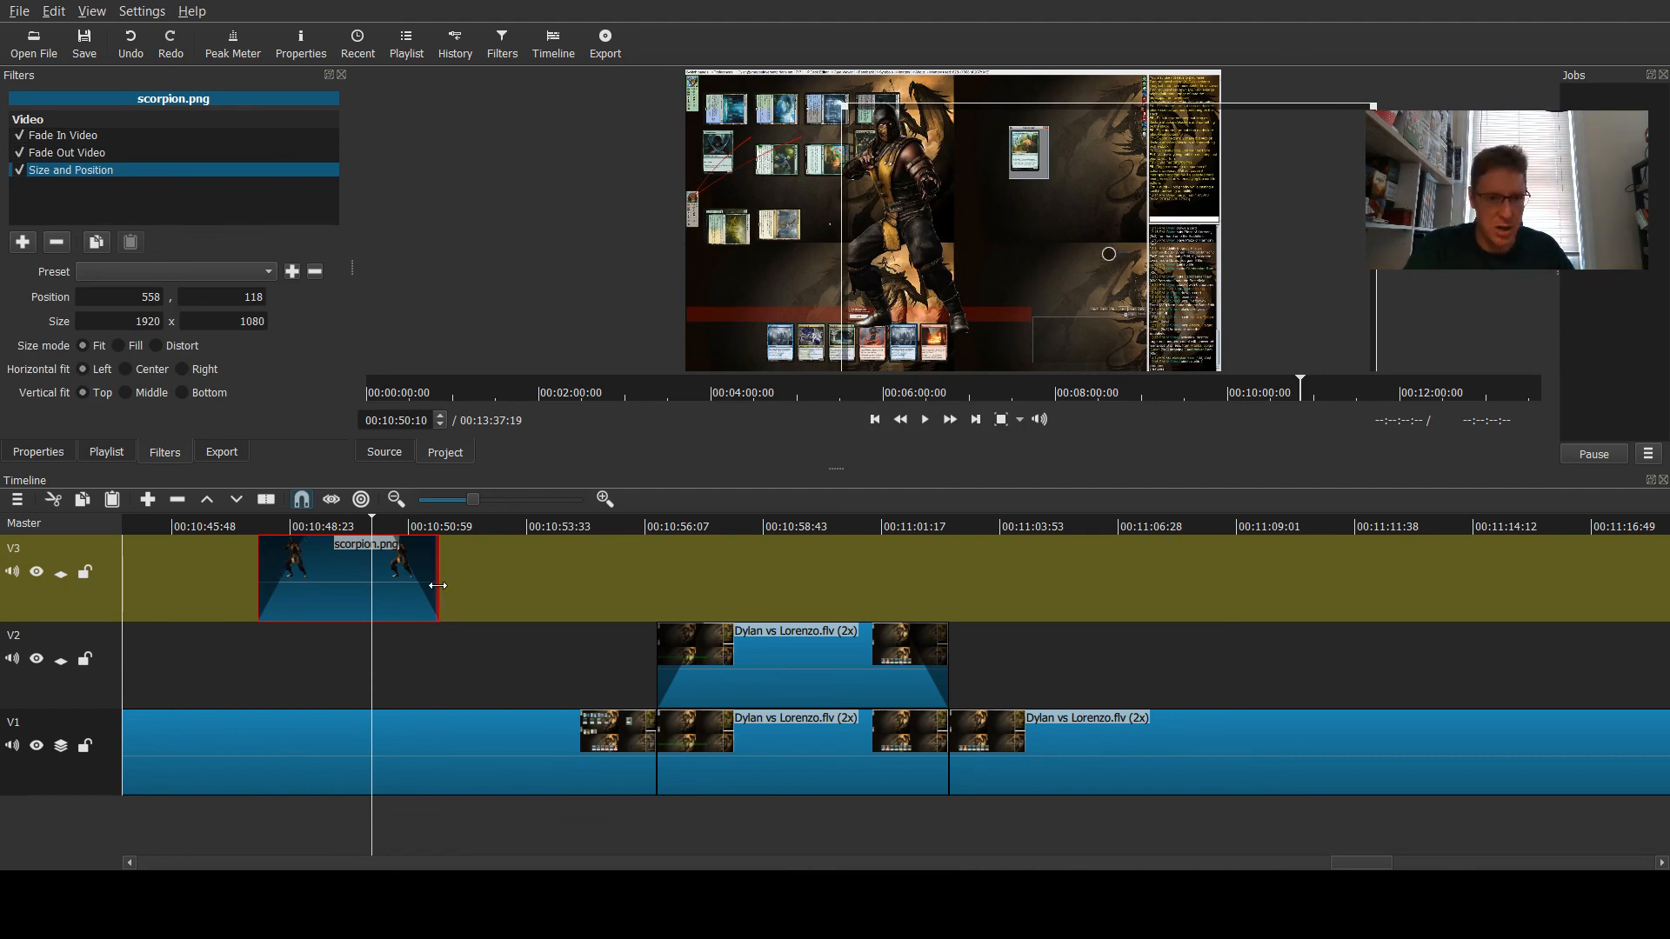
- Lengthen the scorpion.png clip to end about 00:10:54 and play the overlay from its start
drag(438, 585, 606, 587)
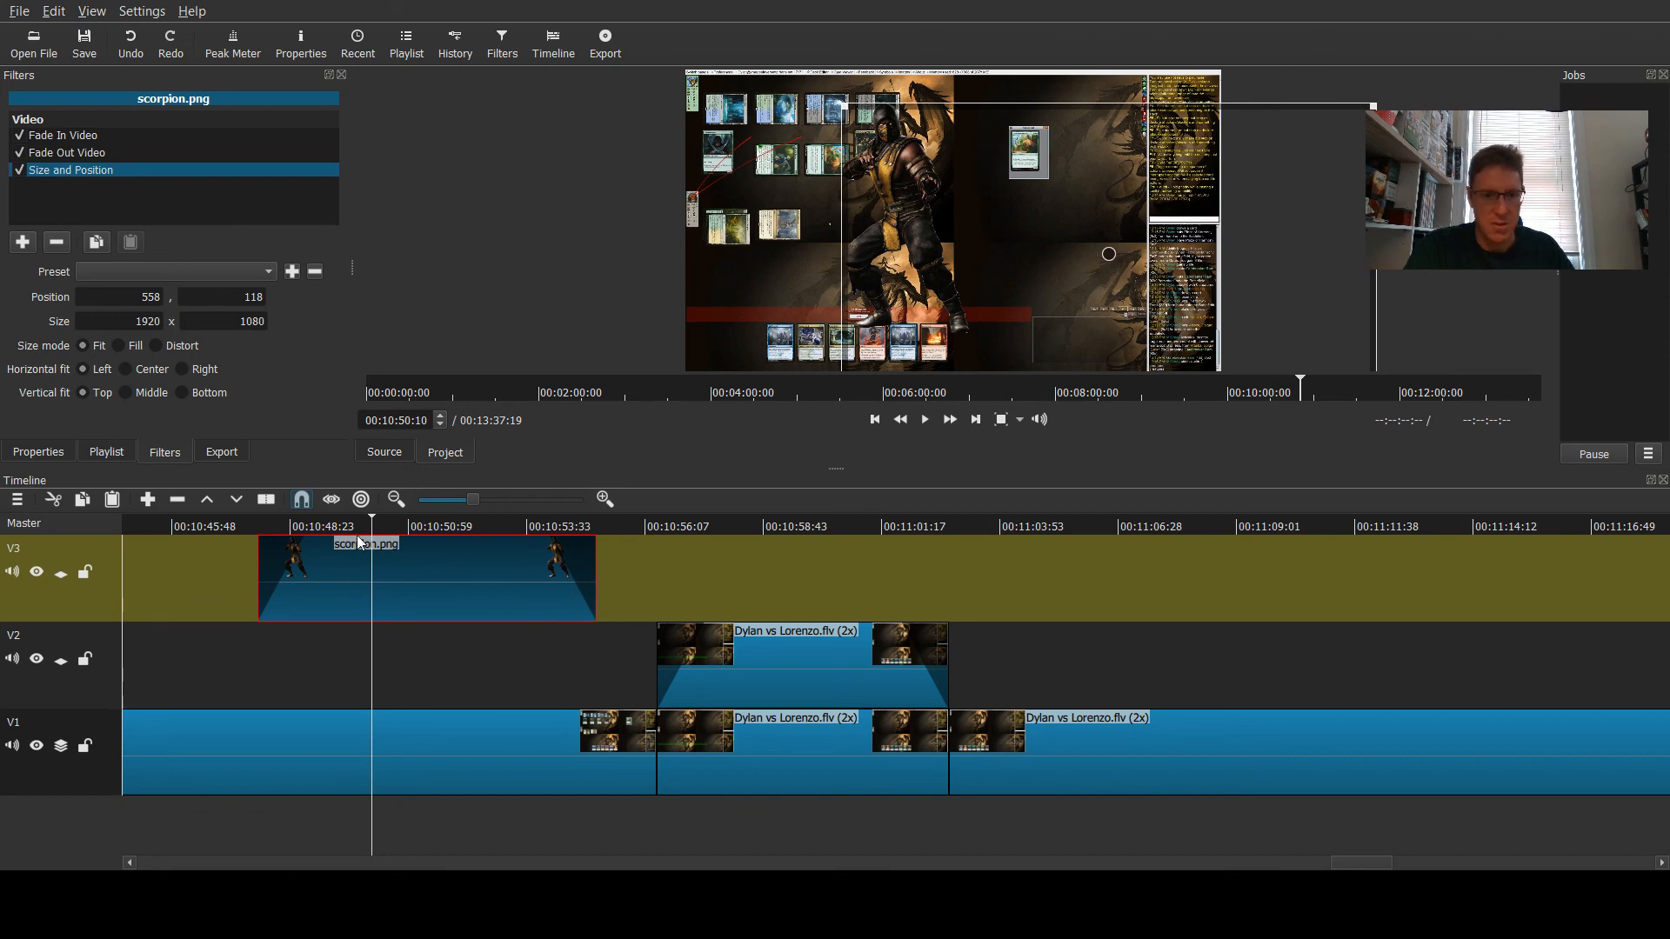
click(208, 522)
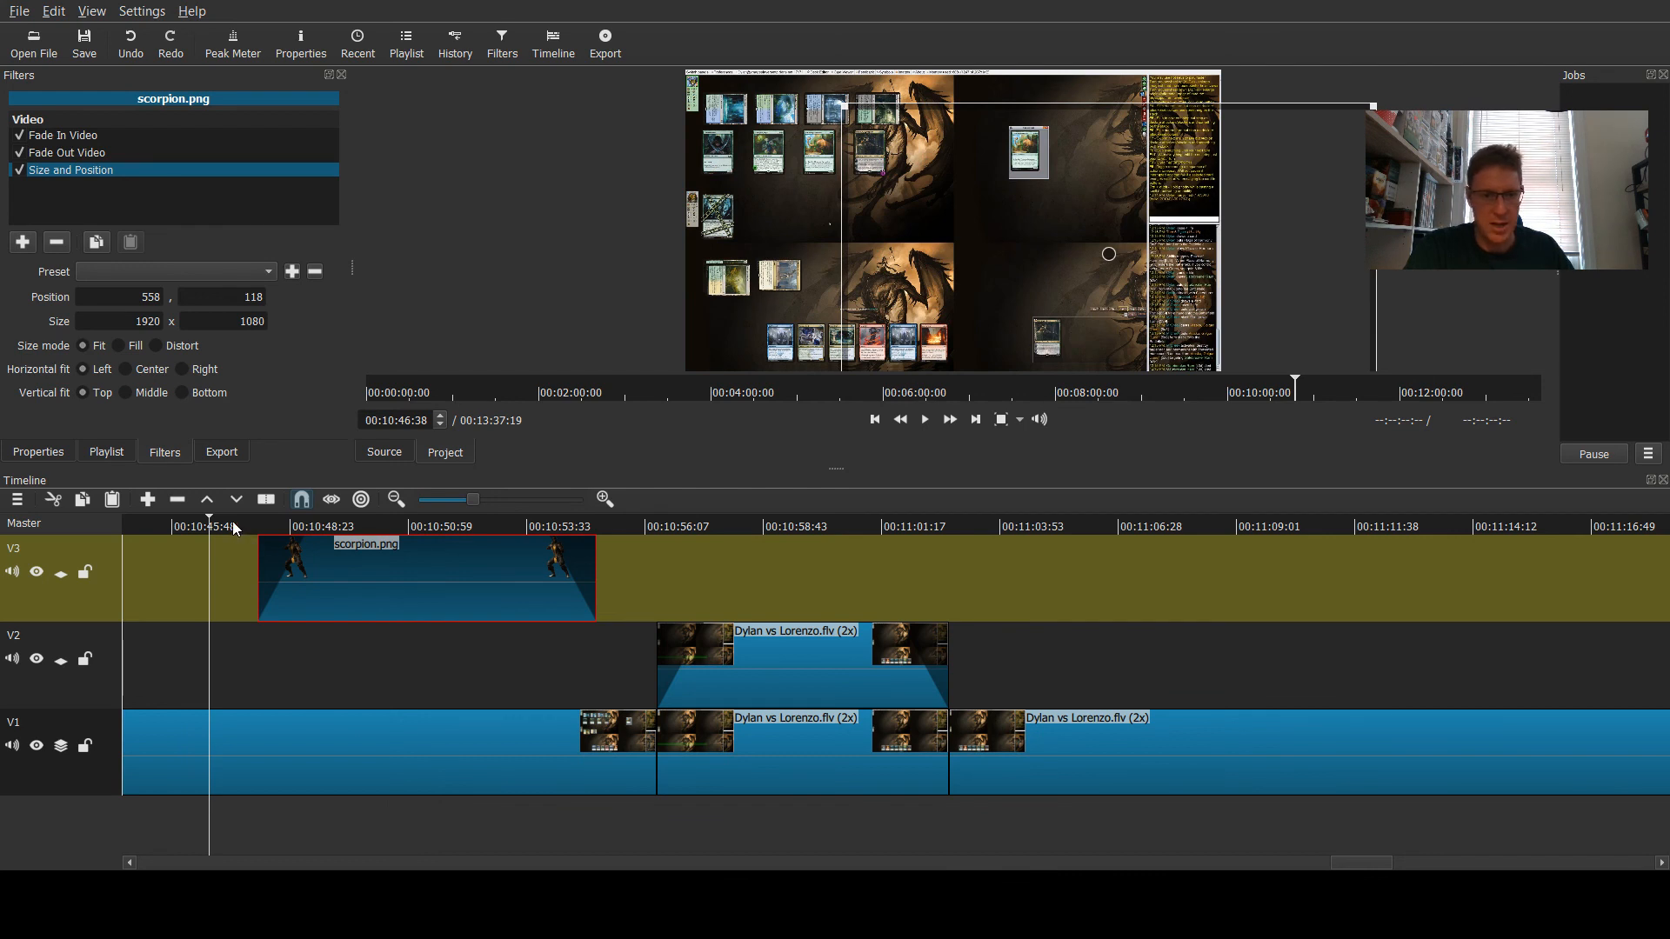
click(232, 521)
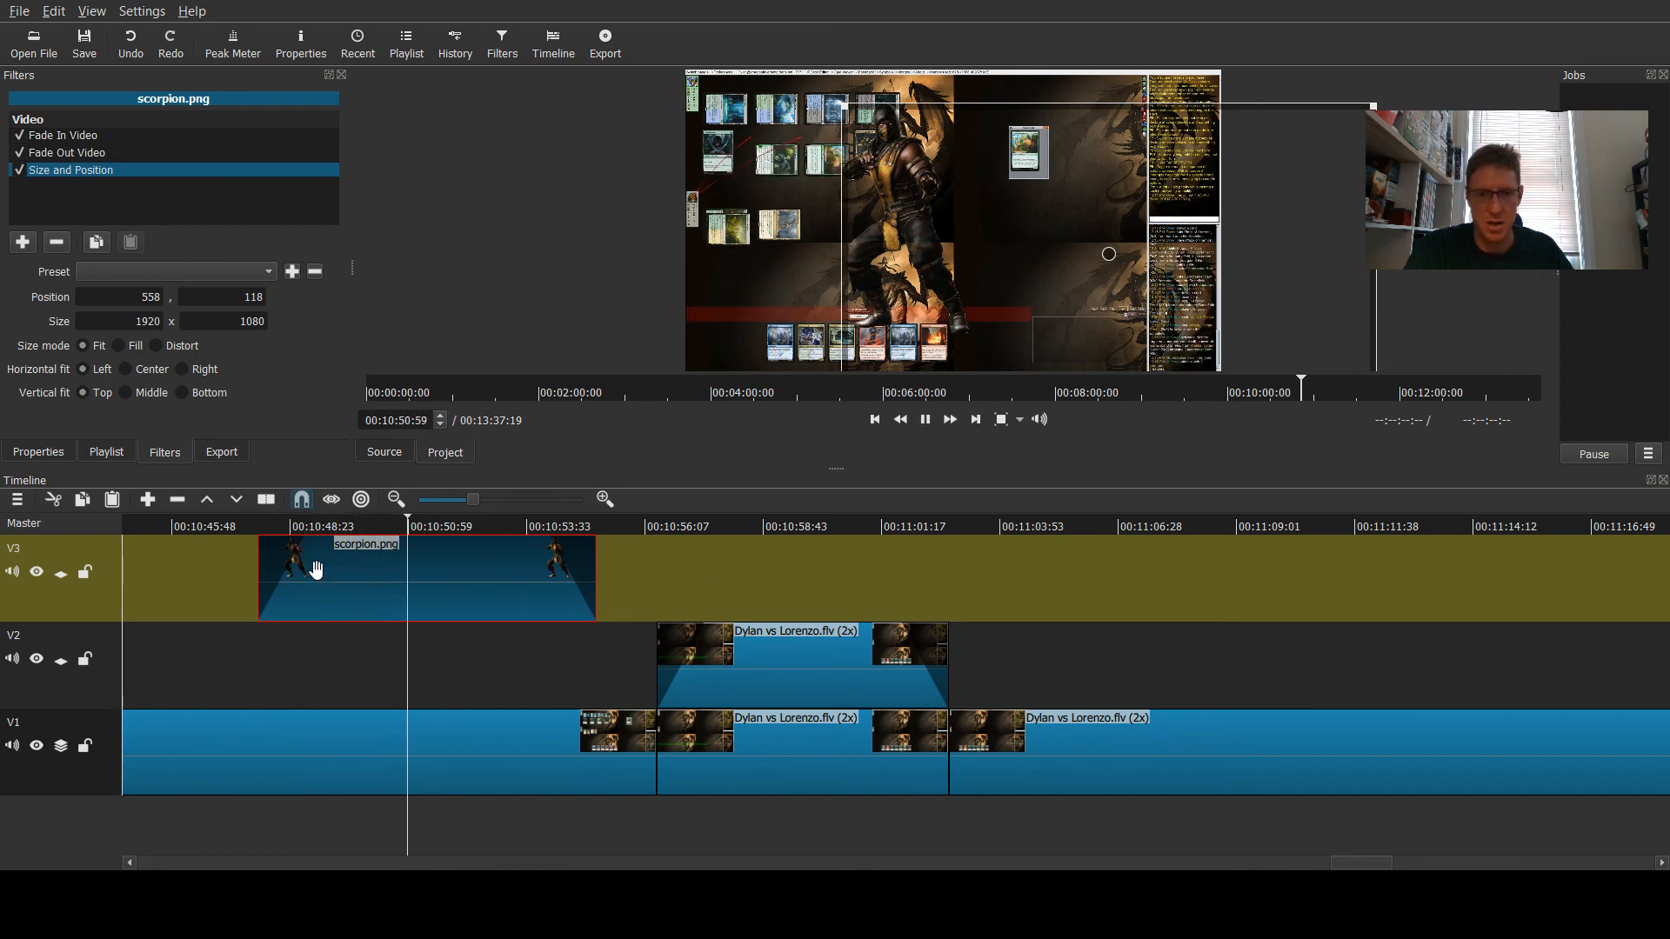
click(925, 422)
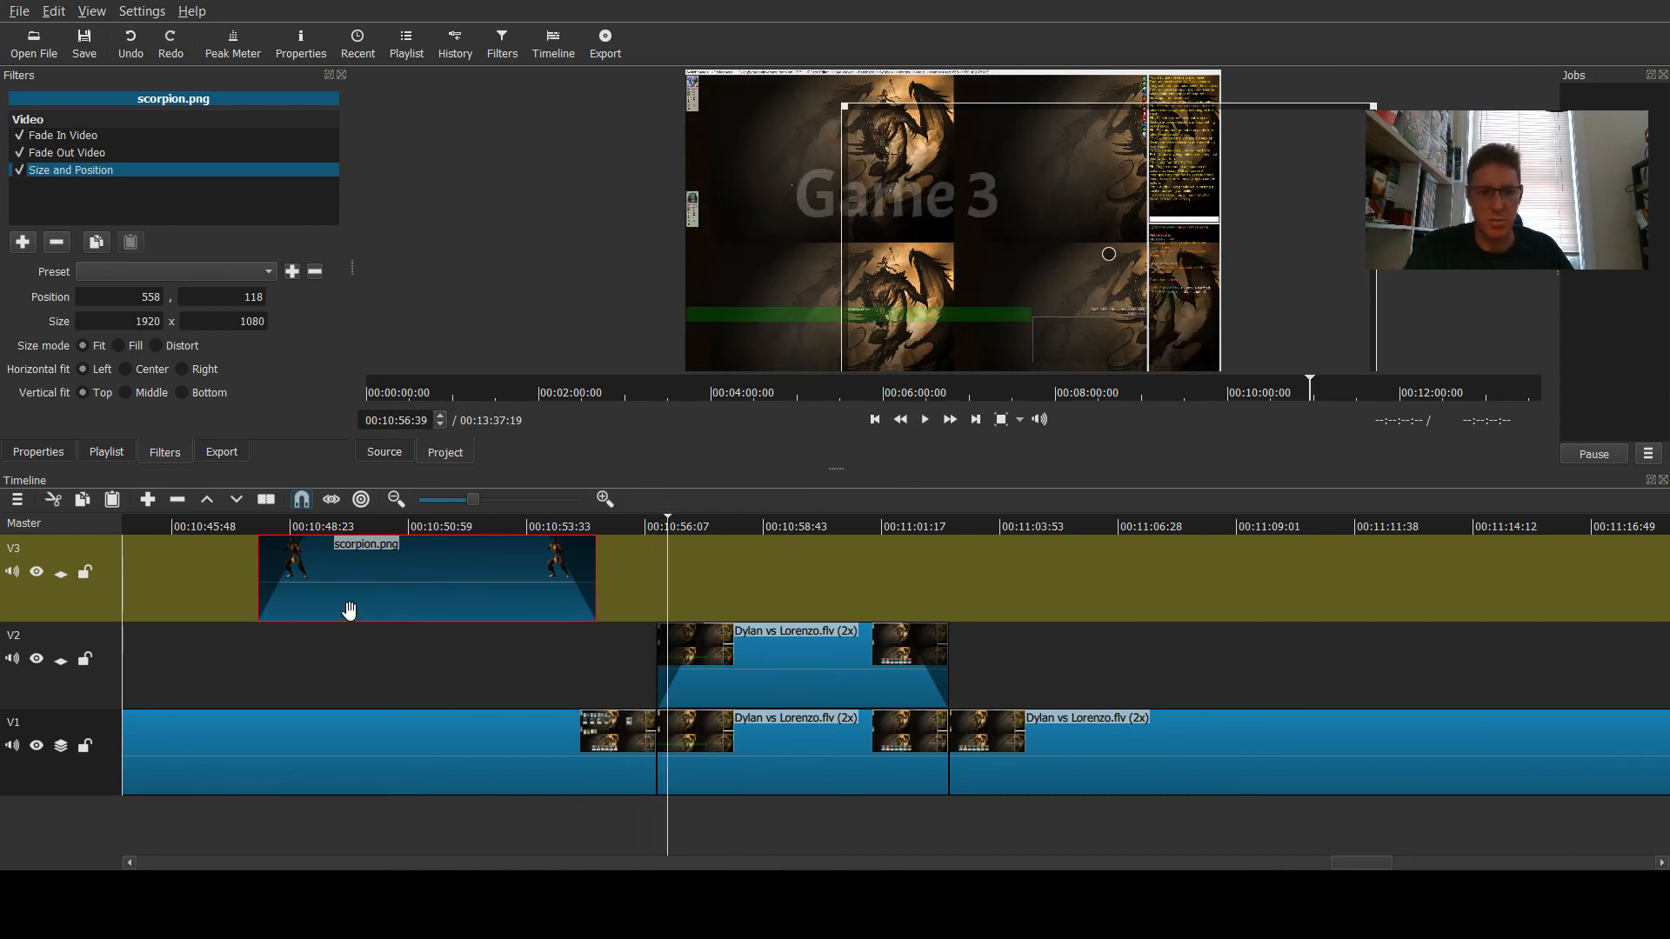
- Remove track V3 together with the scorpion.png overlay from the timeline
click(45, 605)
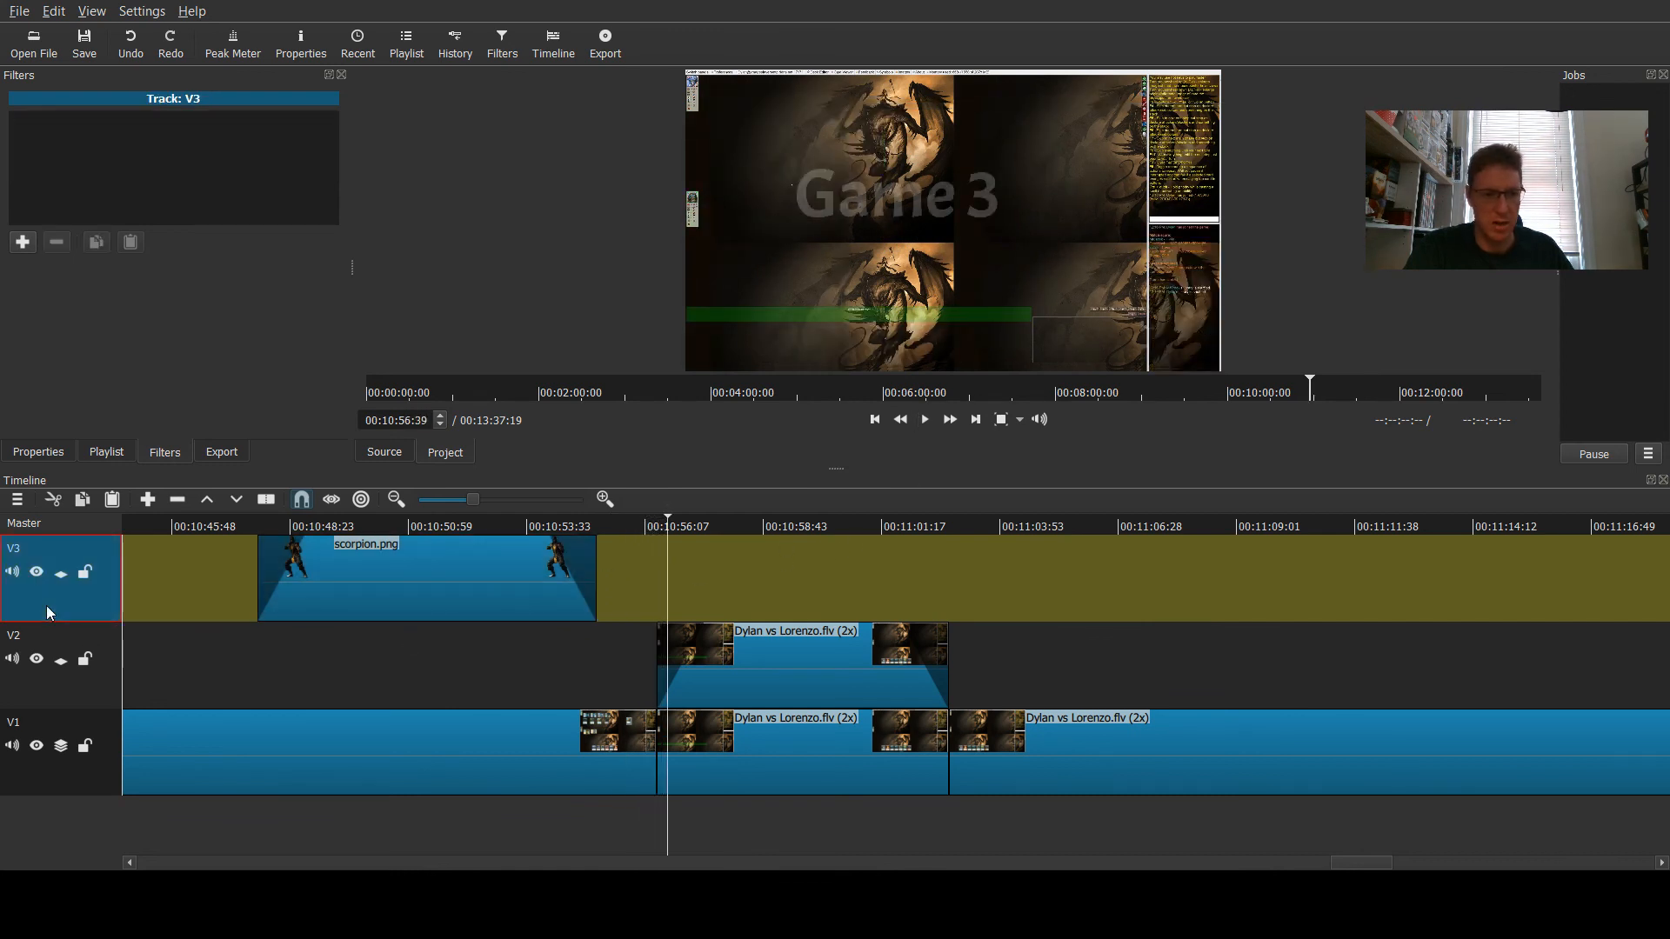
key(ctrl+alt+u)
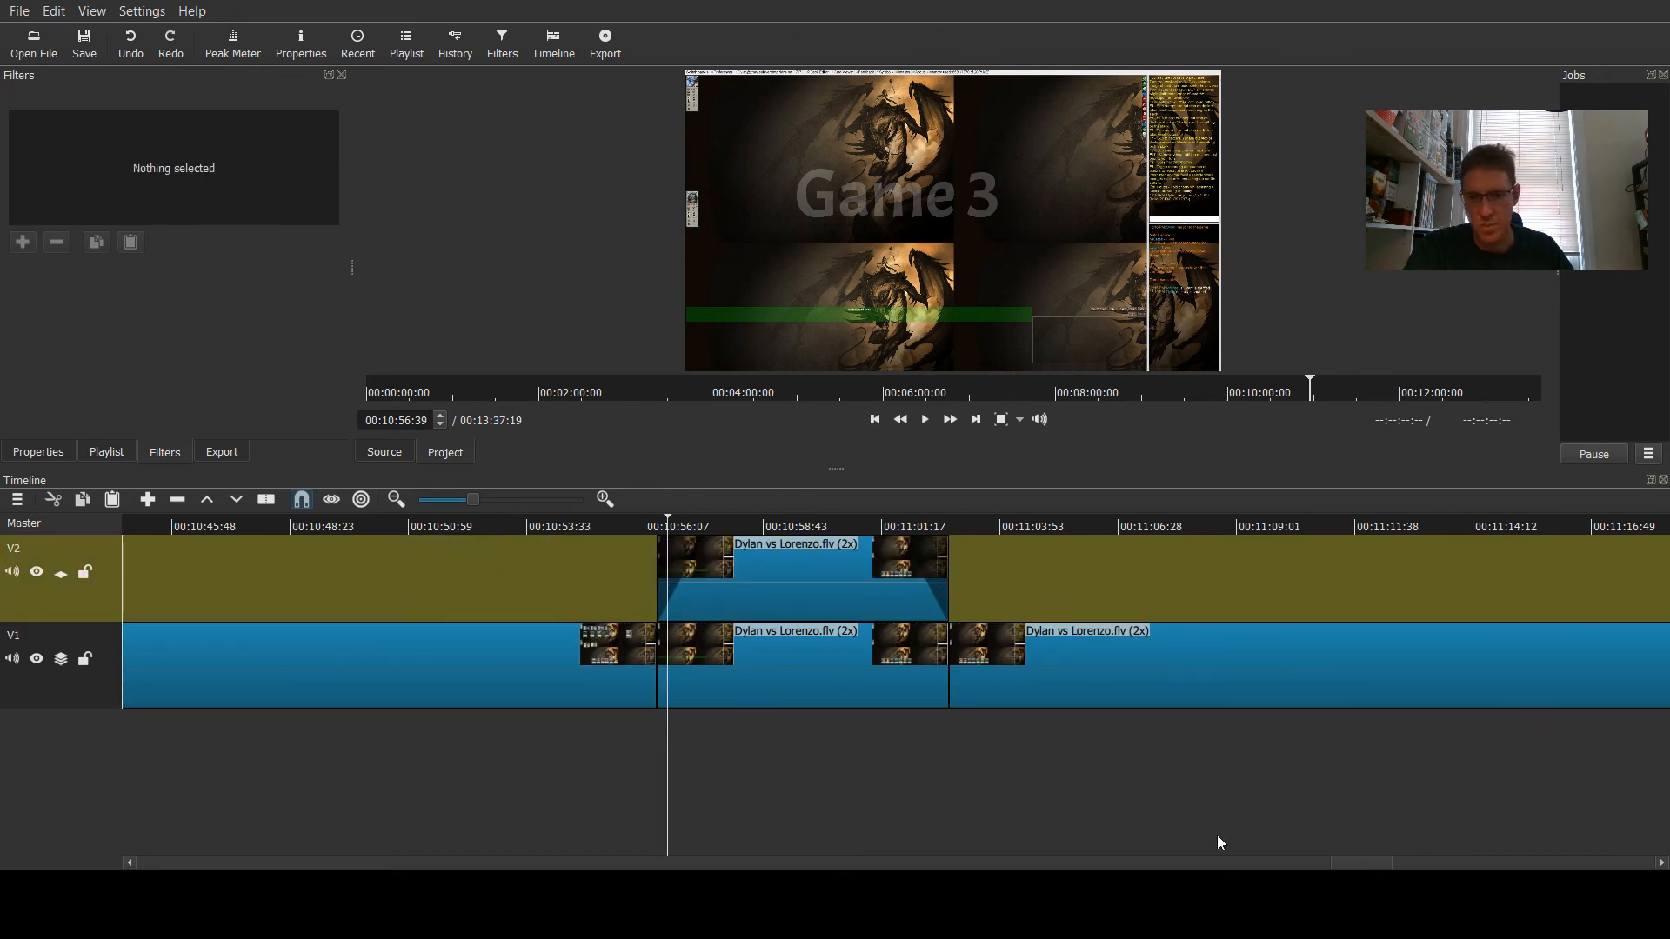
- Open the export settings and start exporting the whole timeline as an mp4 file
drag(1361, 863, 123, 830)
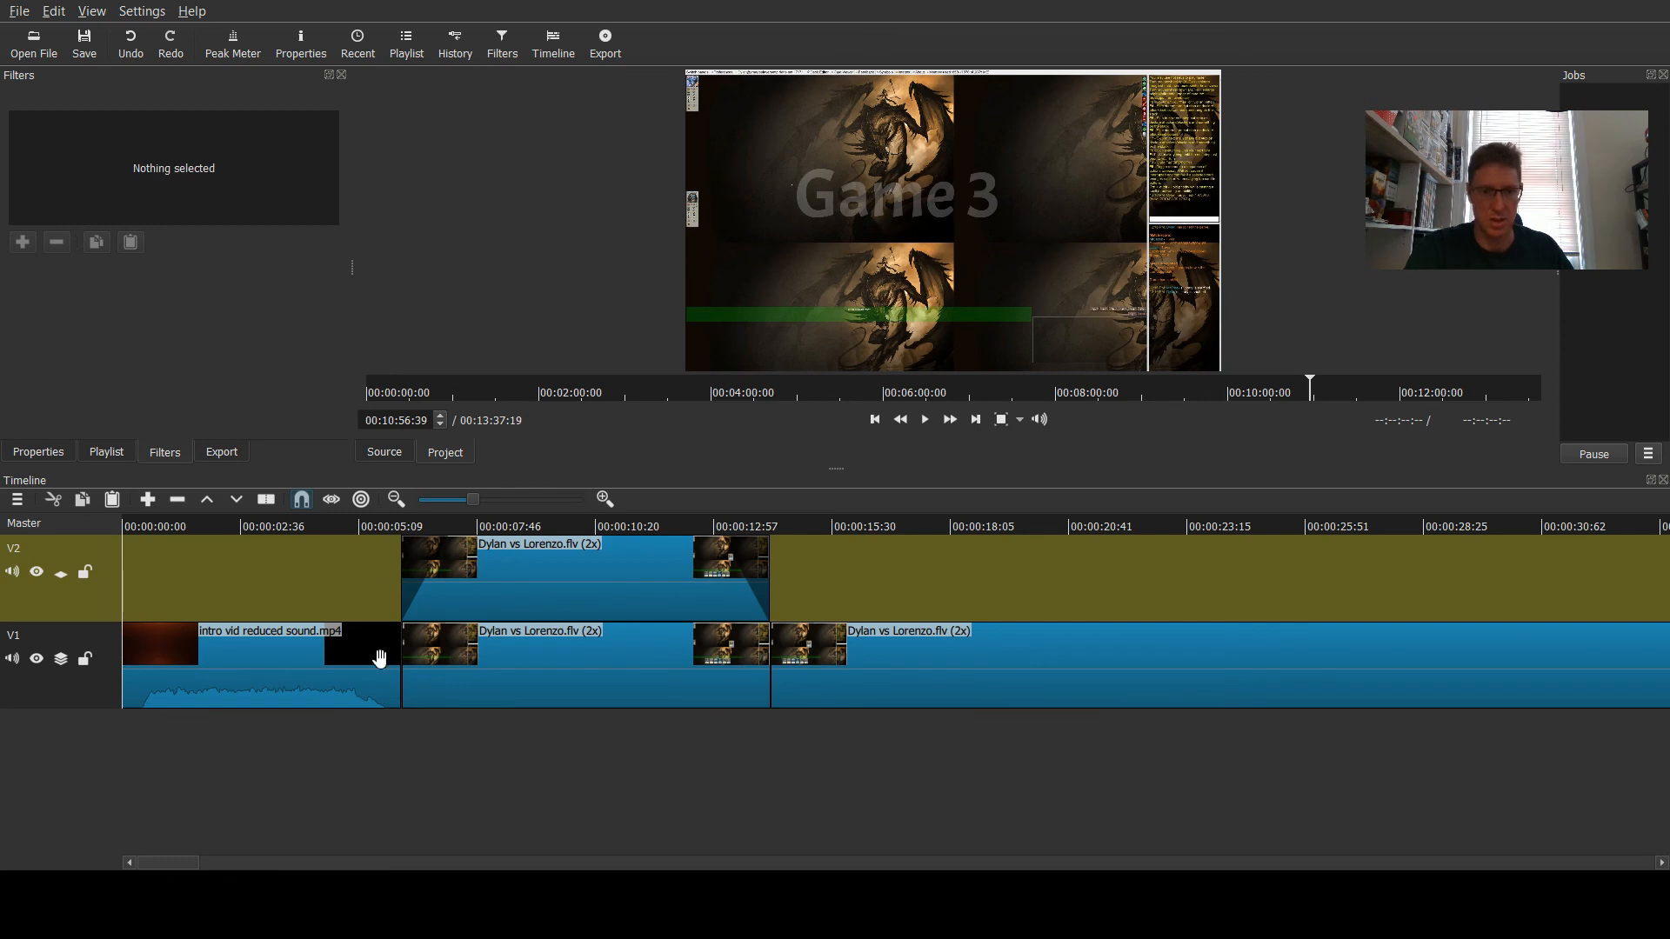
click(223, 452)
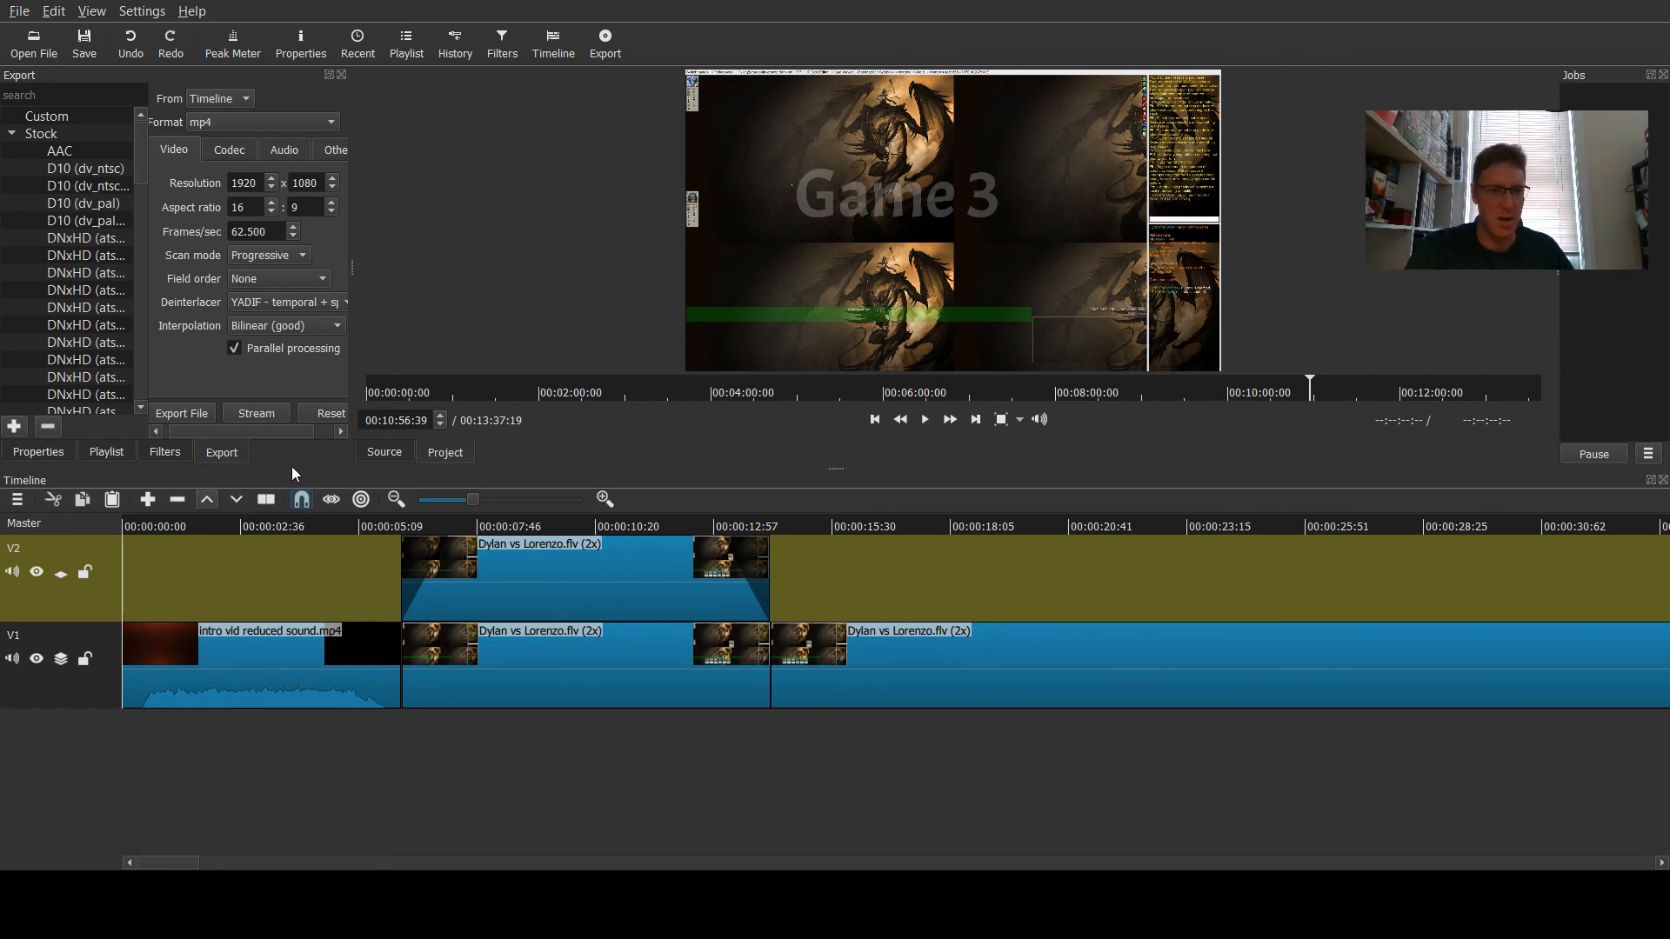
click(181, 412)
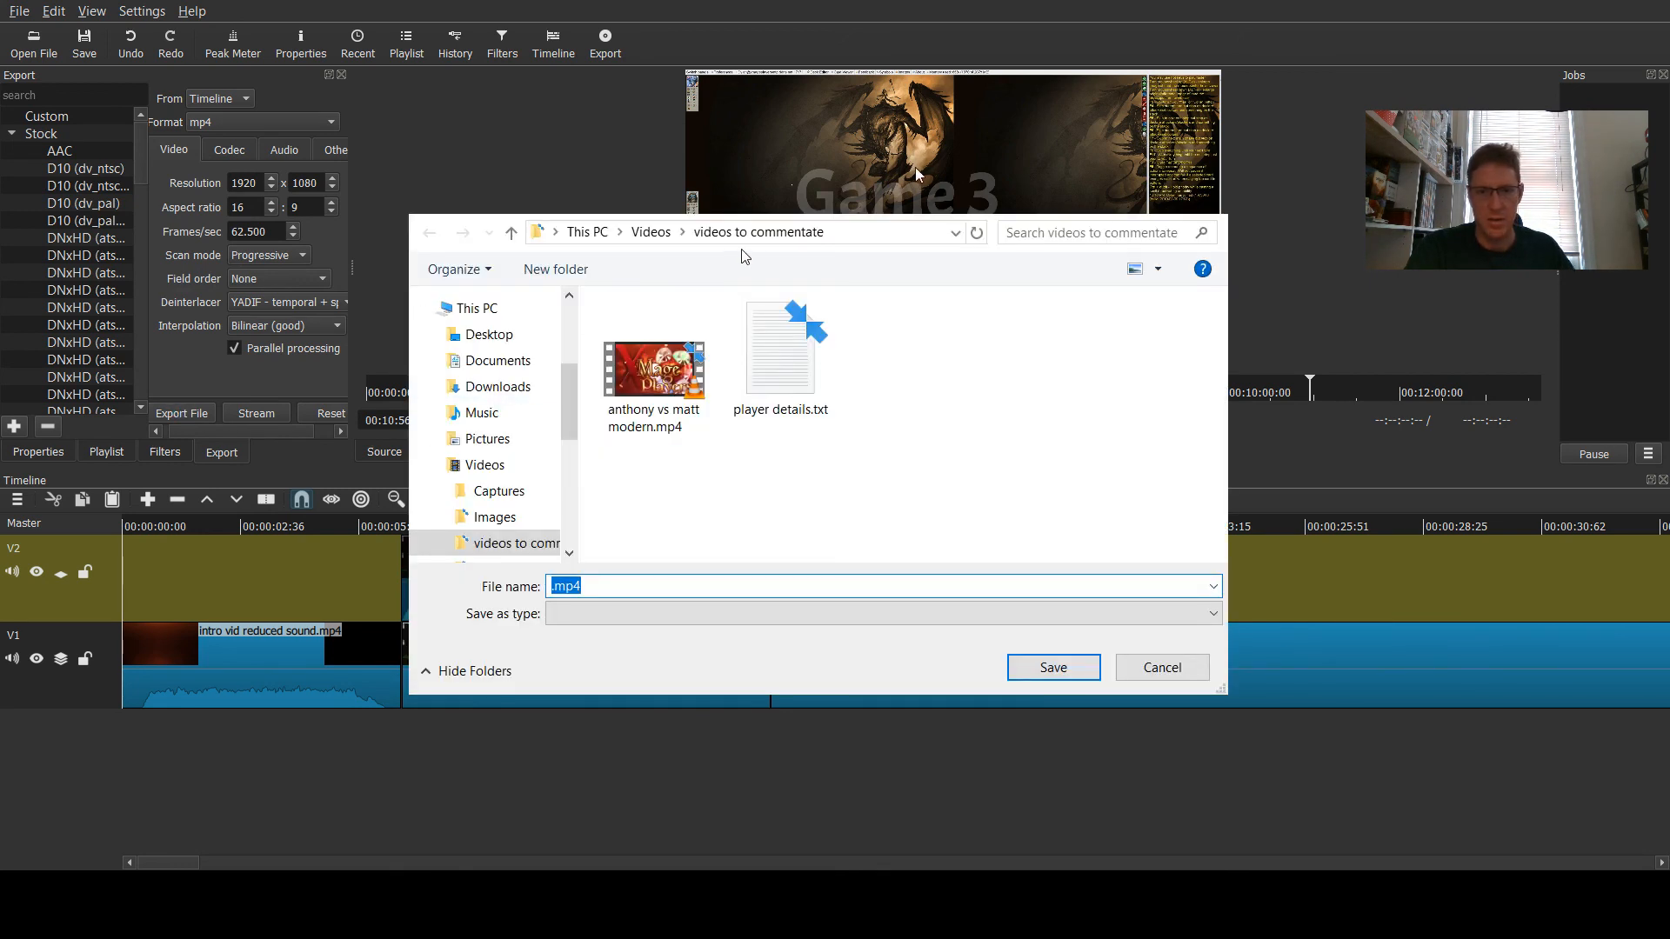
- Name the export file dylan vs lorenzo standard 15 in the videos to commentate folder and save it
text(d)
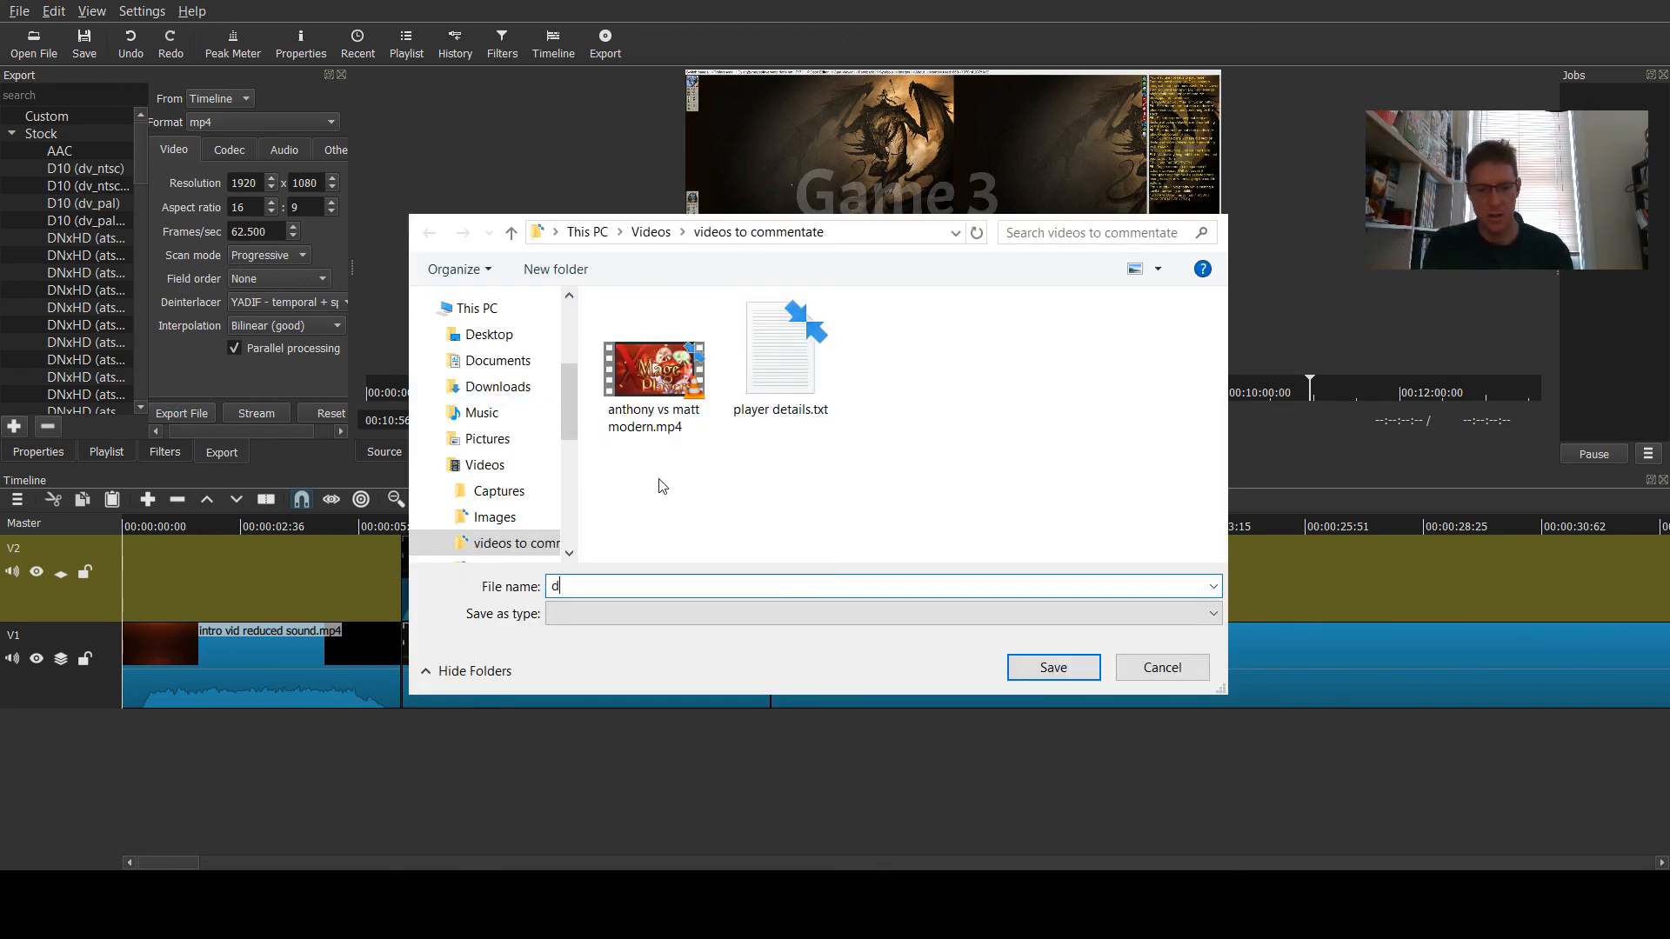
text(ylan vs lorenzo)
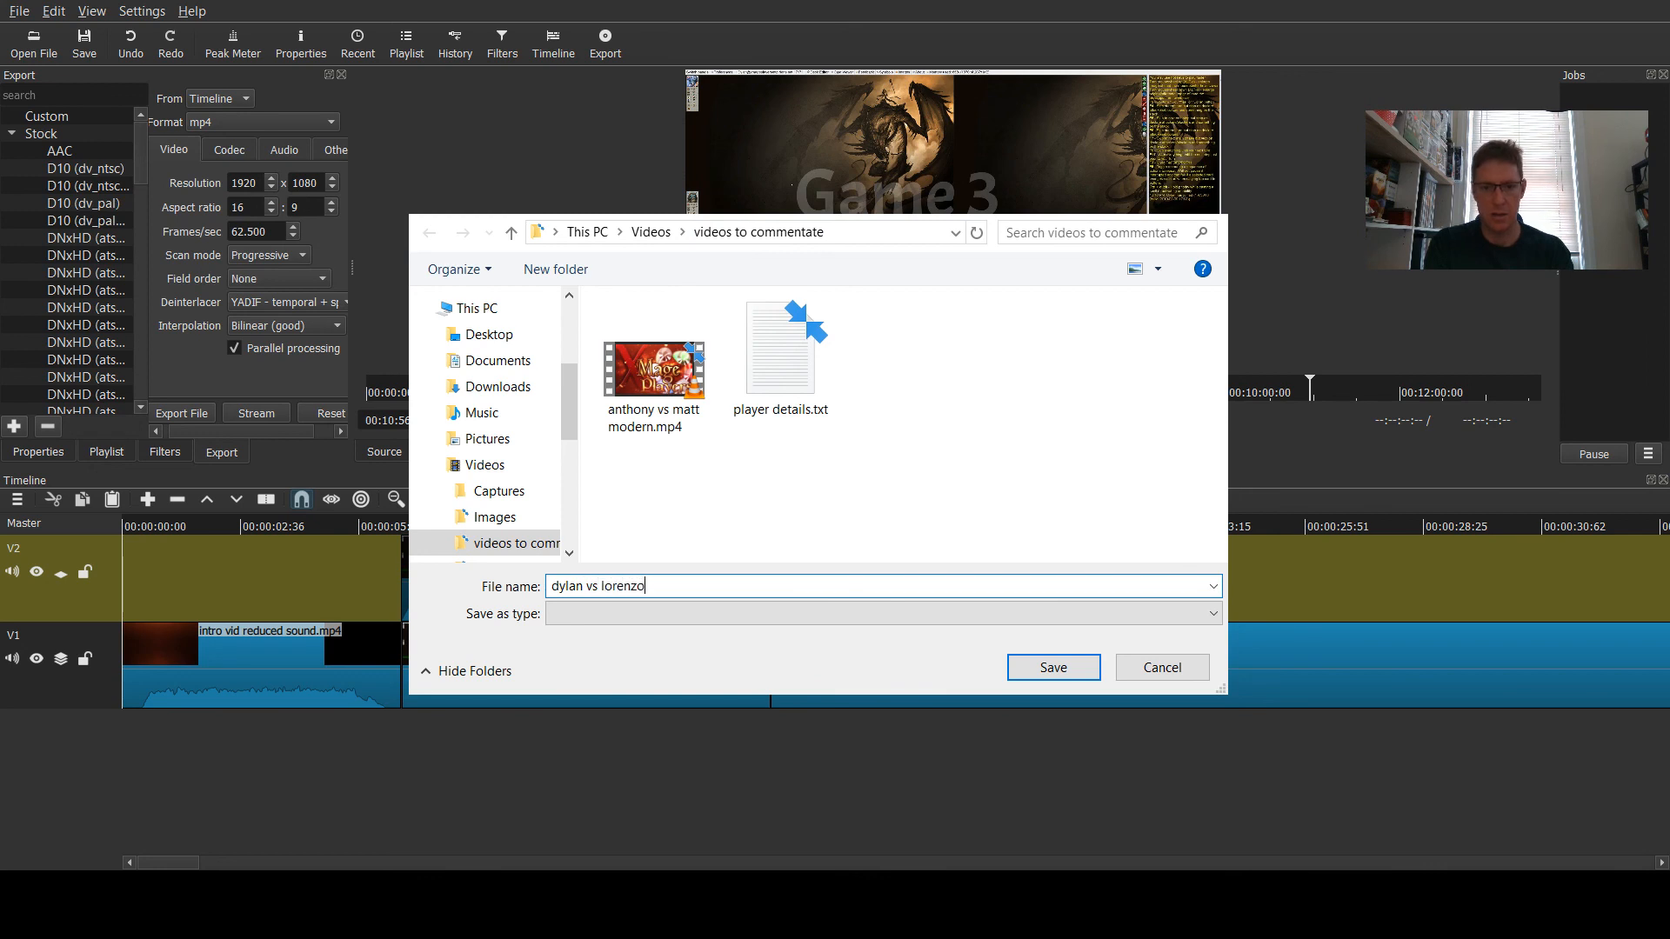
text( stand)
key(BackSpace)
text(standard)
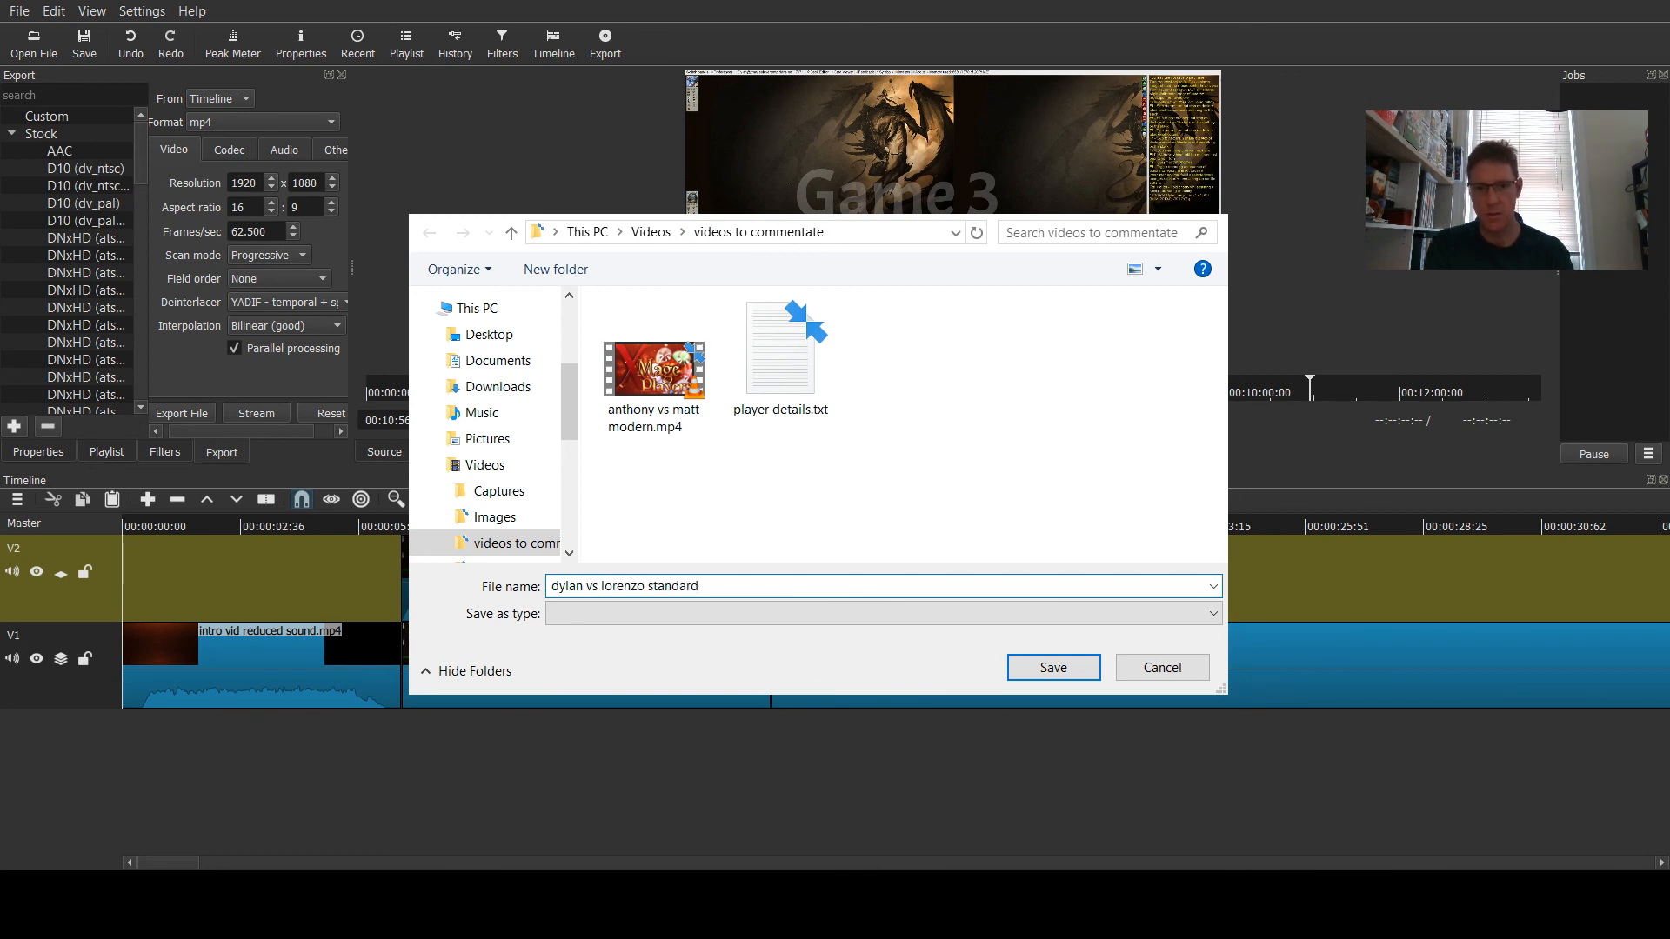
text( 14)
key(BackSpace)
text(5)
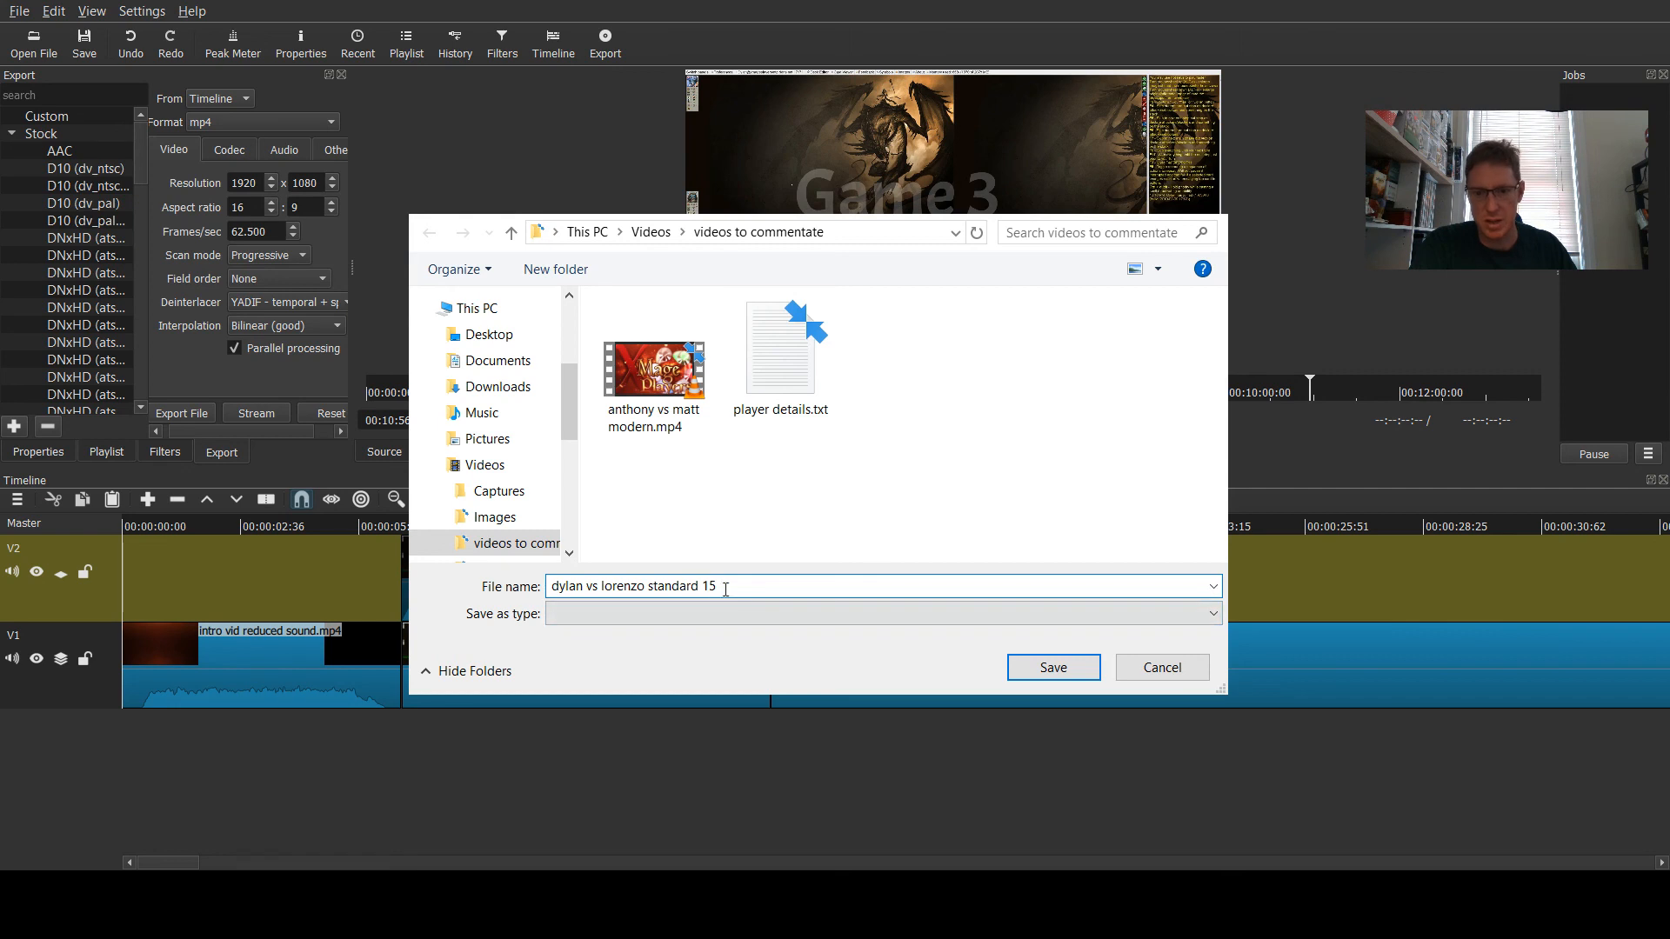
click(1040, 670)
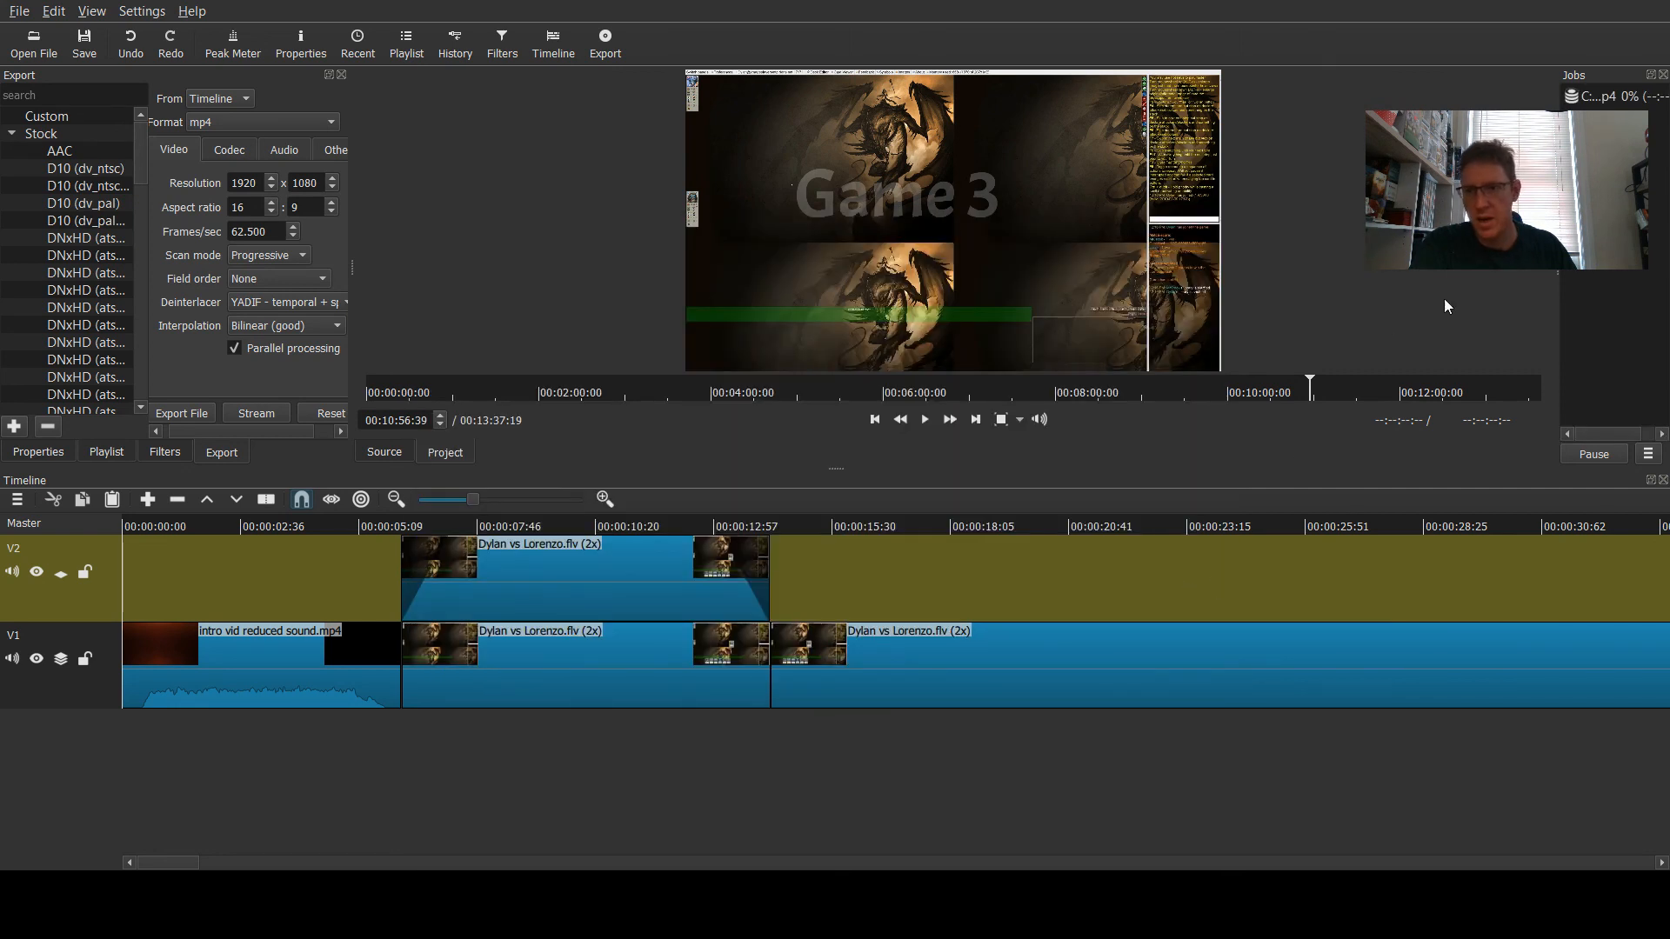